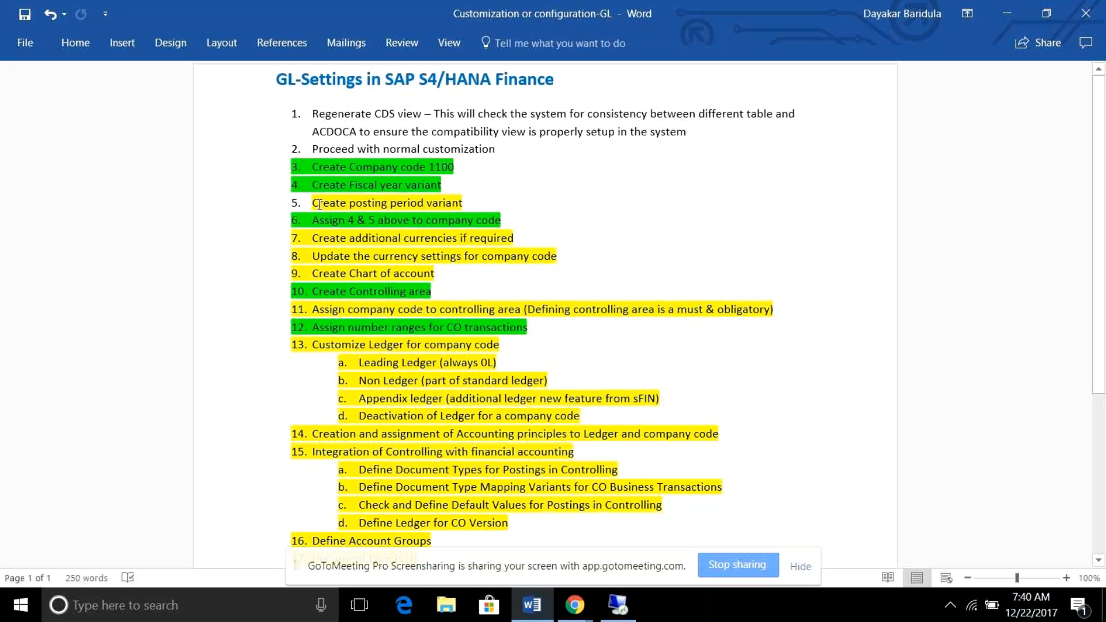
Switch from the Word document to the remote SAP session and close the remote desktop connection.
left_click(384, 309)
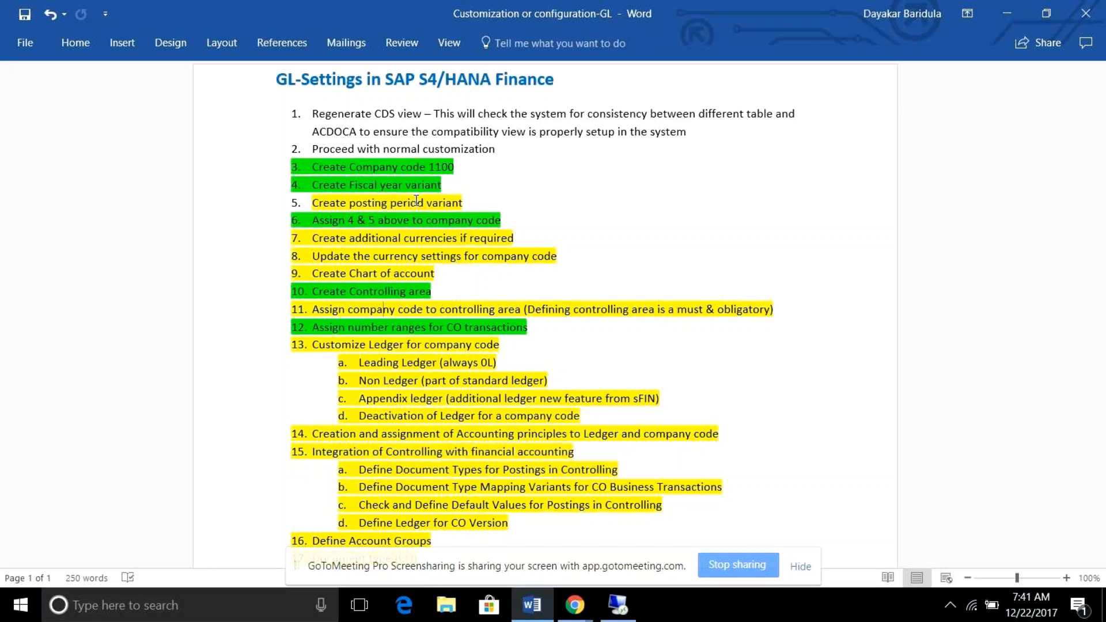
left_click(619, 606)
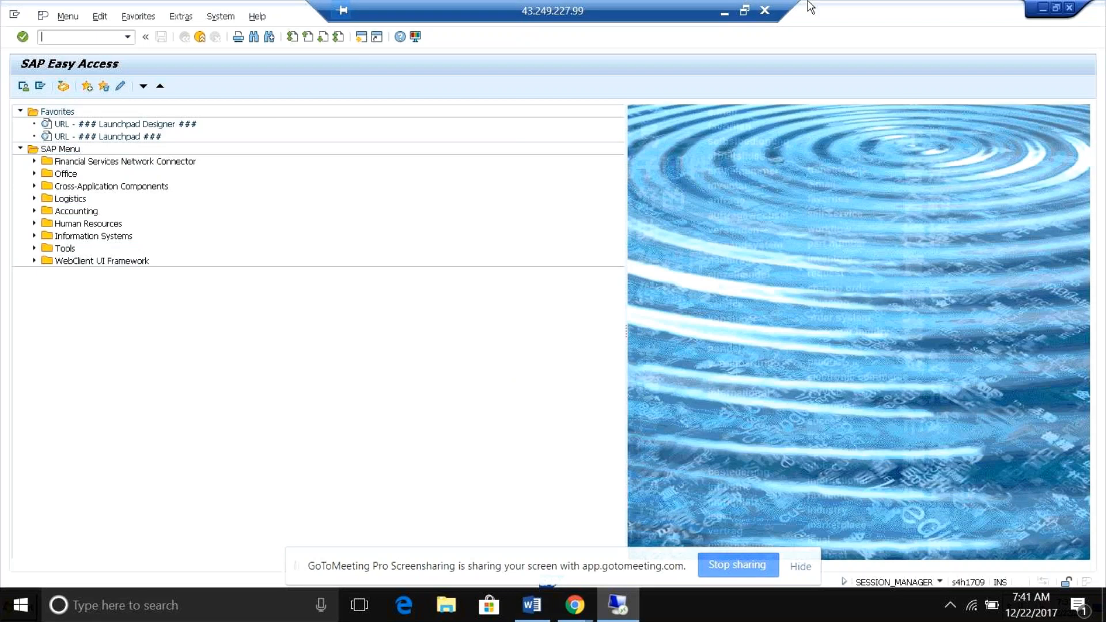
left_click(764, 11)
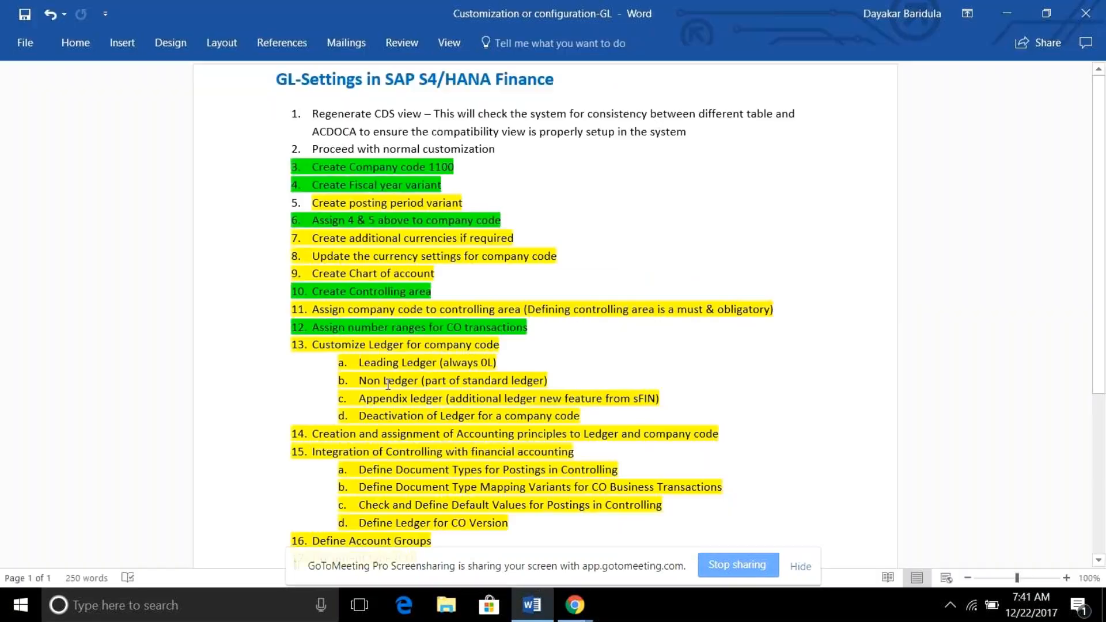
Find the Windows Run app and launch Remote Desktop Connection with the mstsc command.
left_click(125, 617)
type("r")
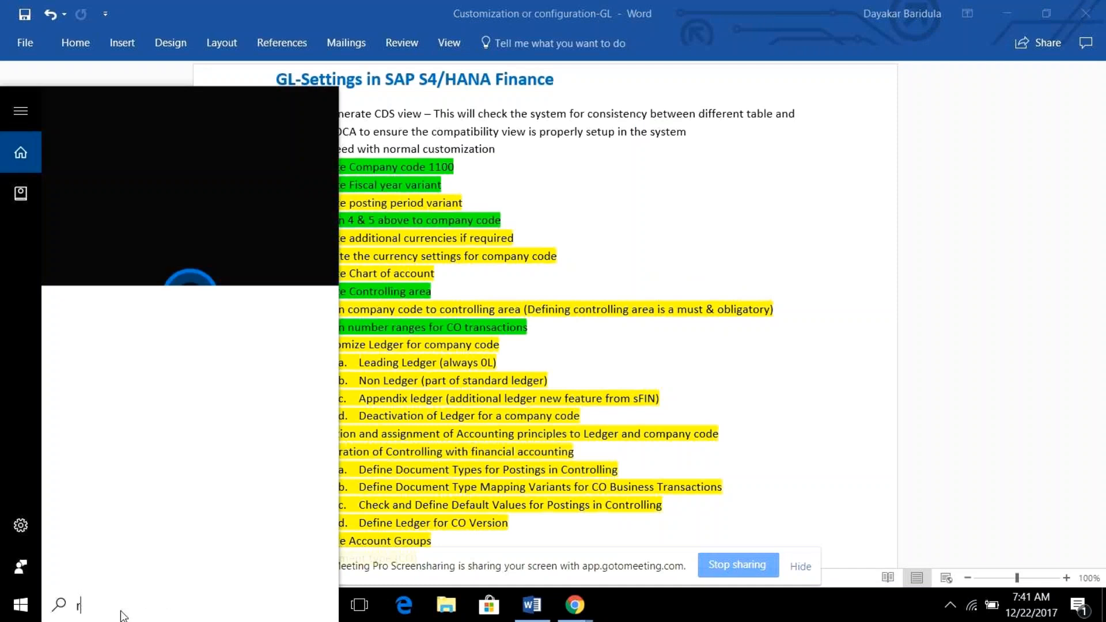
type("un")
left_click(102, 182)
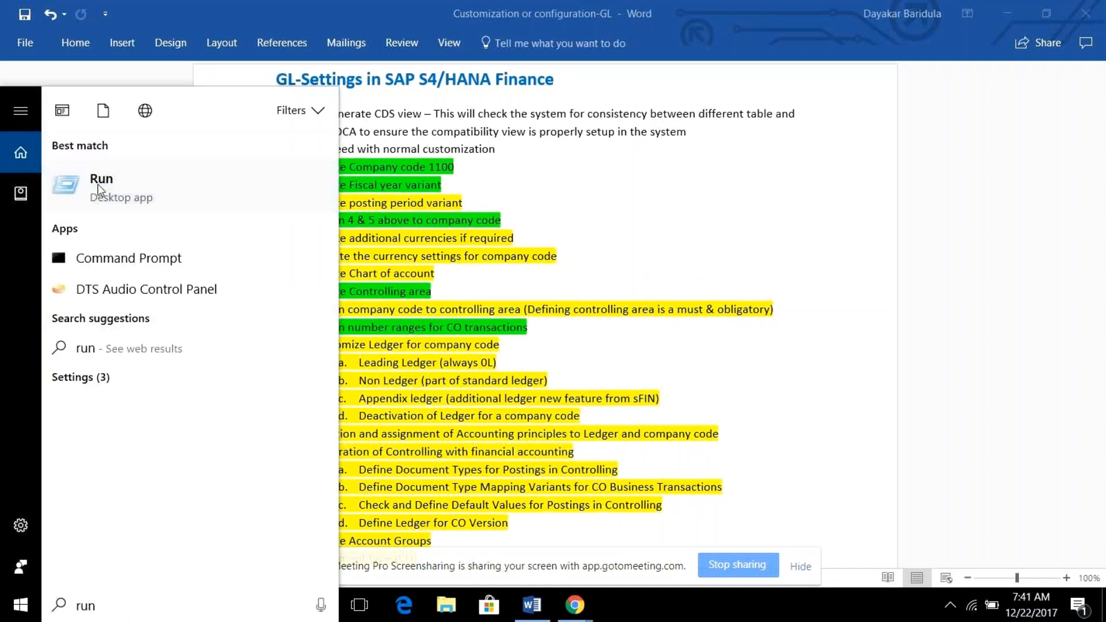
left_click(99, 186)
type("mstsc")
left_click(141, 550)
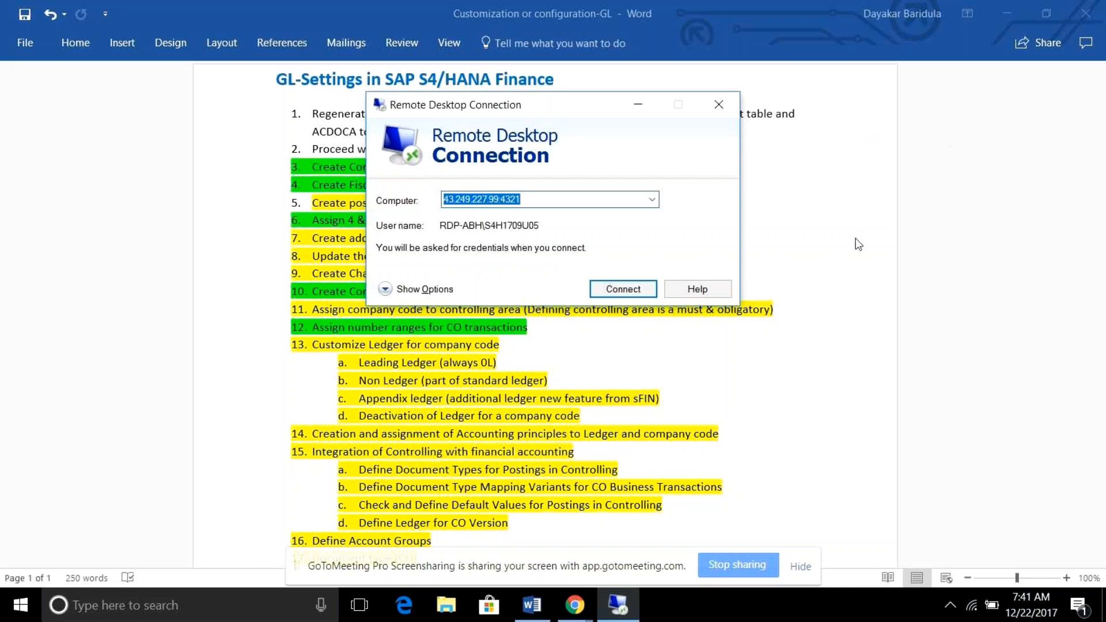
Connect to the prefilled remote computer, entering the account password and accepting the unverified certificate.
left_click(628, 291)
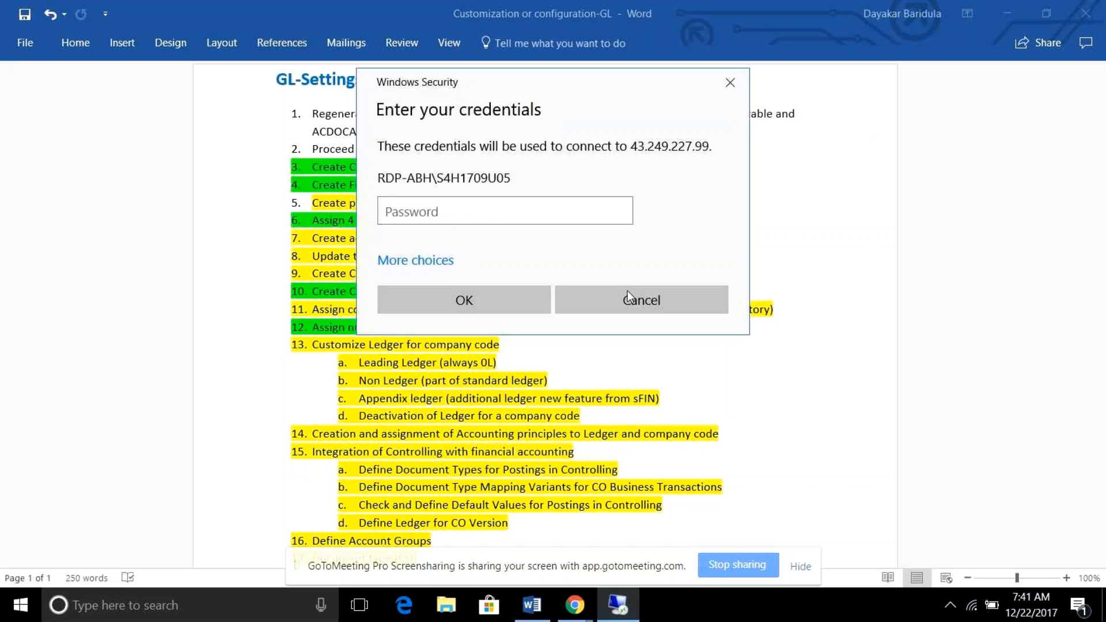
left_click(485, 206)
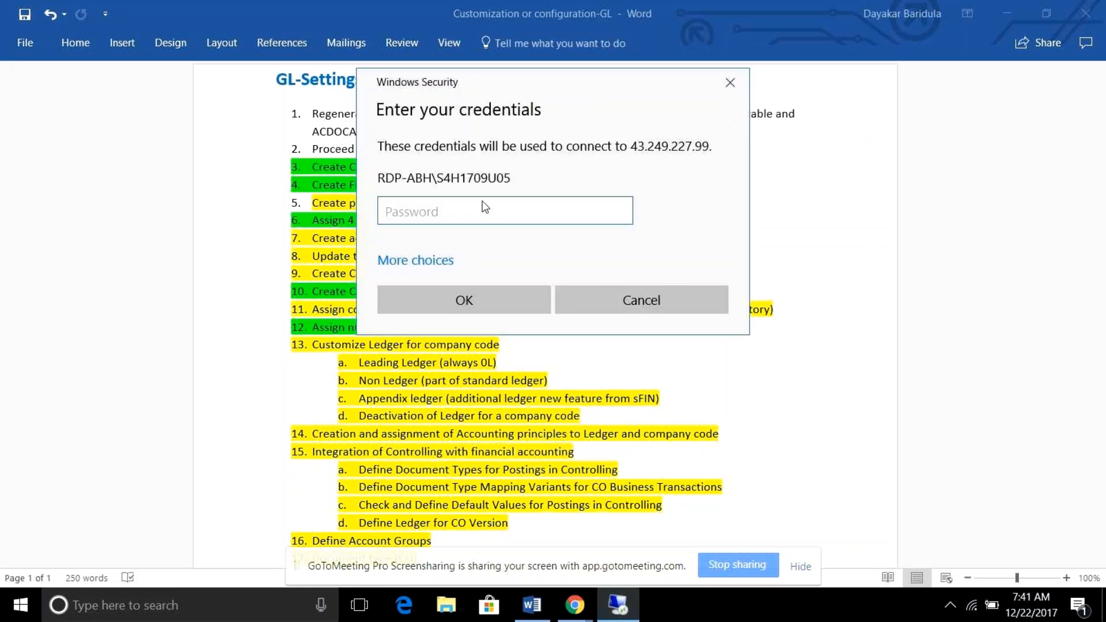
key("Return")
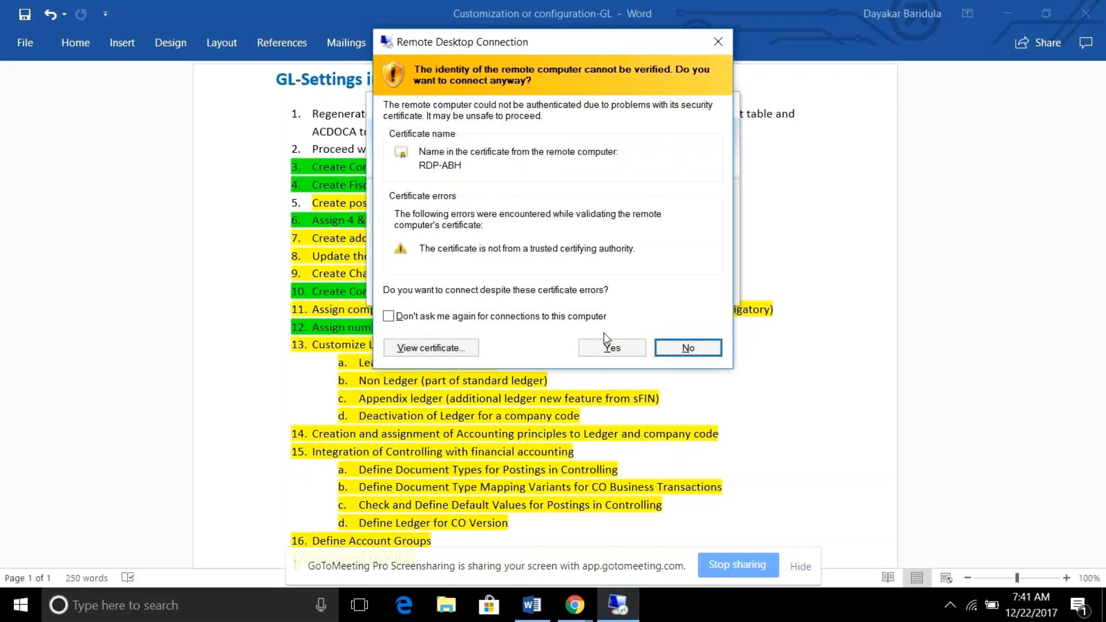
left_click(607, 350)
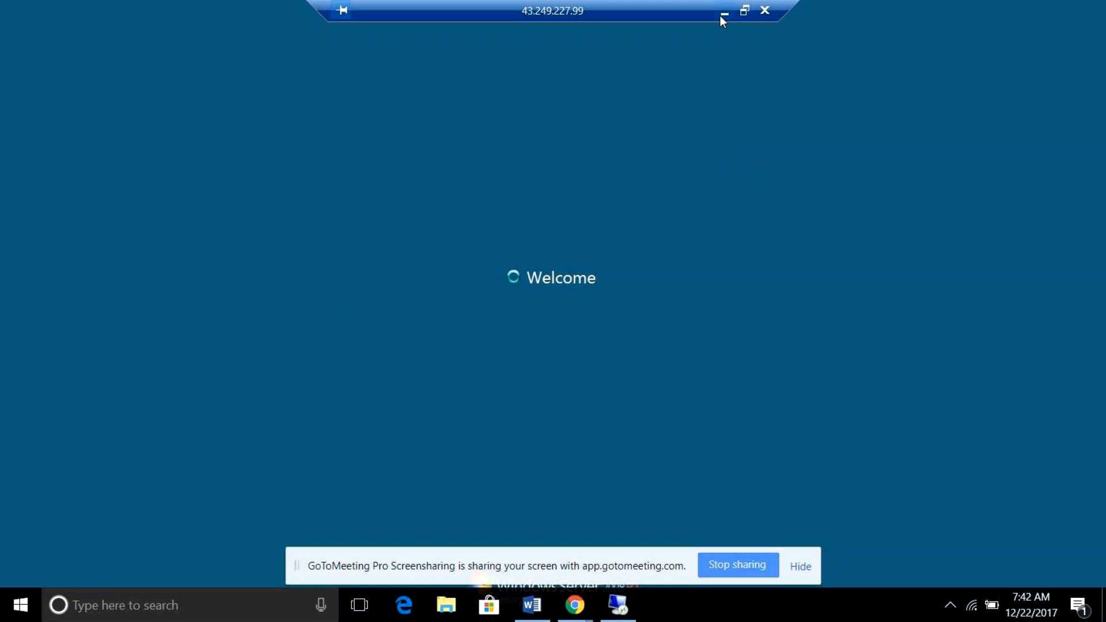
Minimize the remote session and the Word document, and mute the presenter's own microphone in GoToMeeting.
left_click(720, 16)
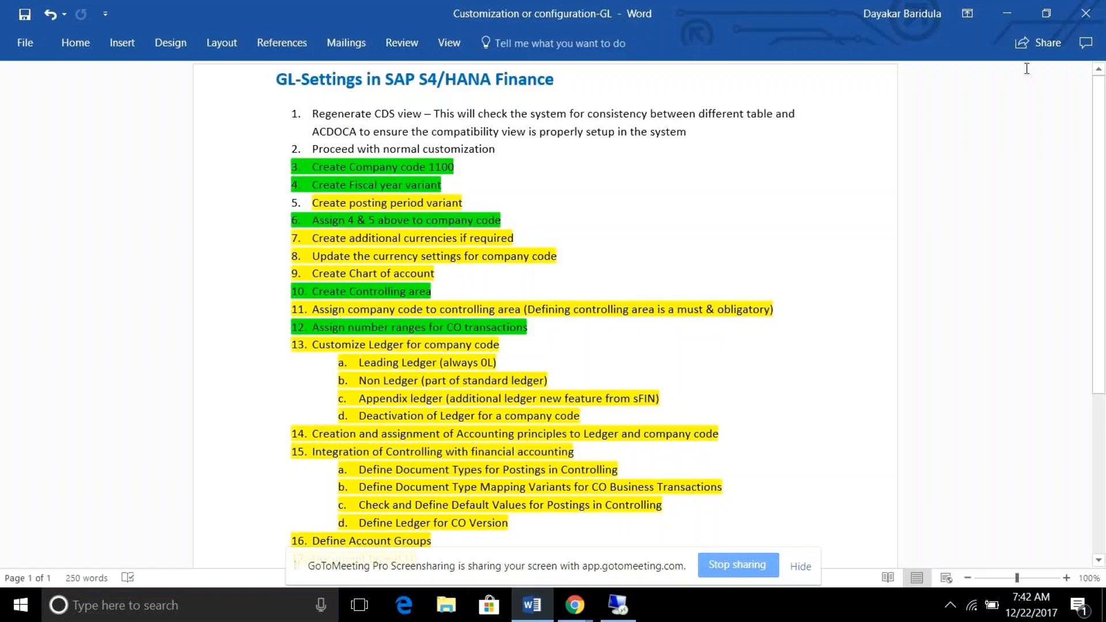
left_click(1007, 13)
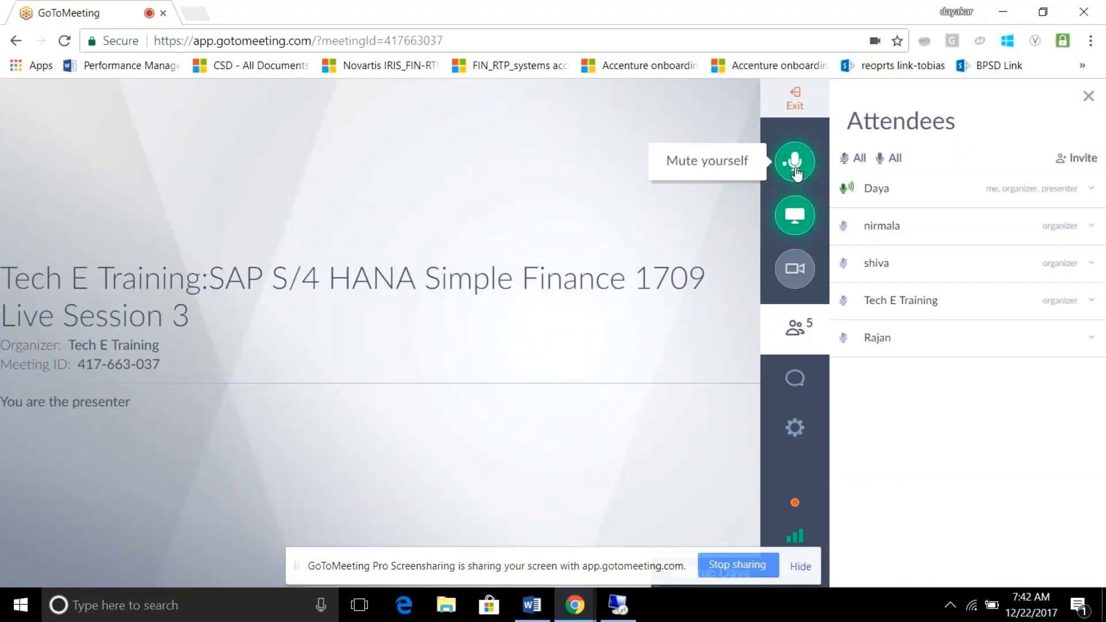
left_click(799, 167)
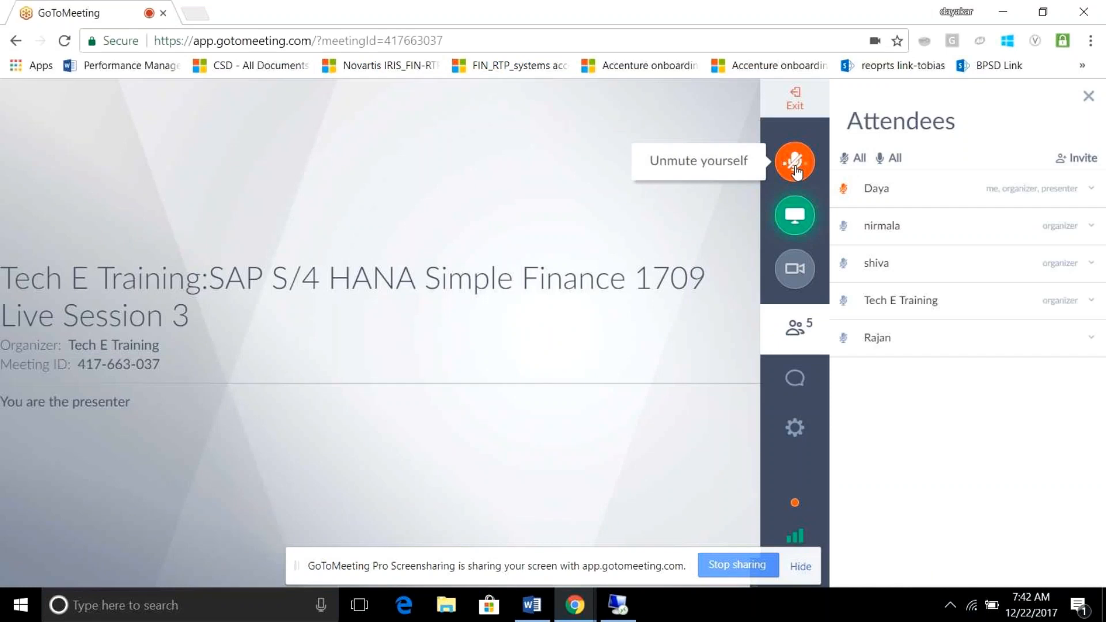
Return to the remote SAP session, run transaction spro and display the SAP Reference IMG.
left_click(615, 605)
type("spro")
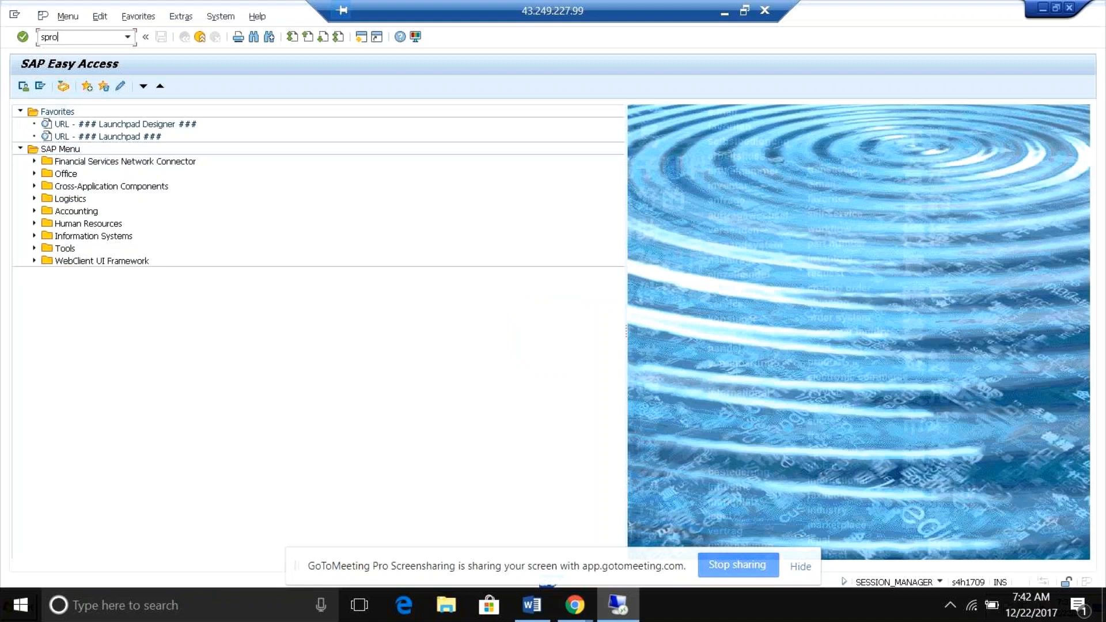
key("Return")
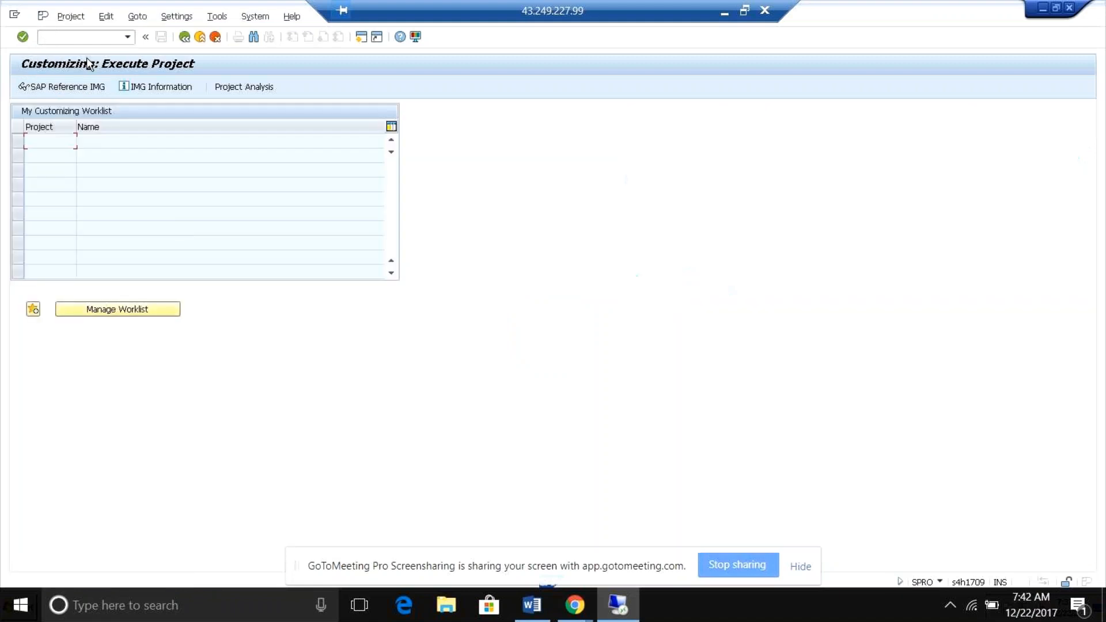
left_click(69, 89)
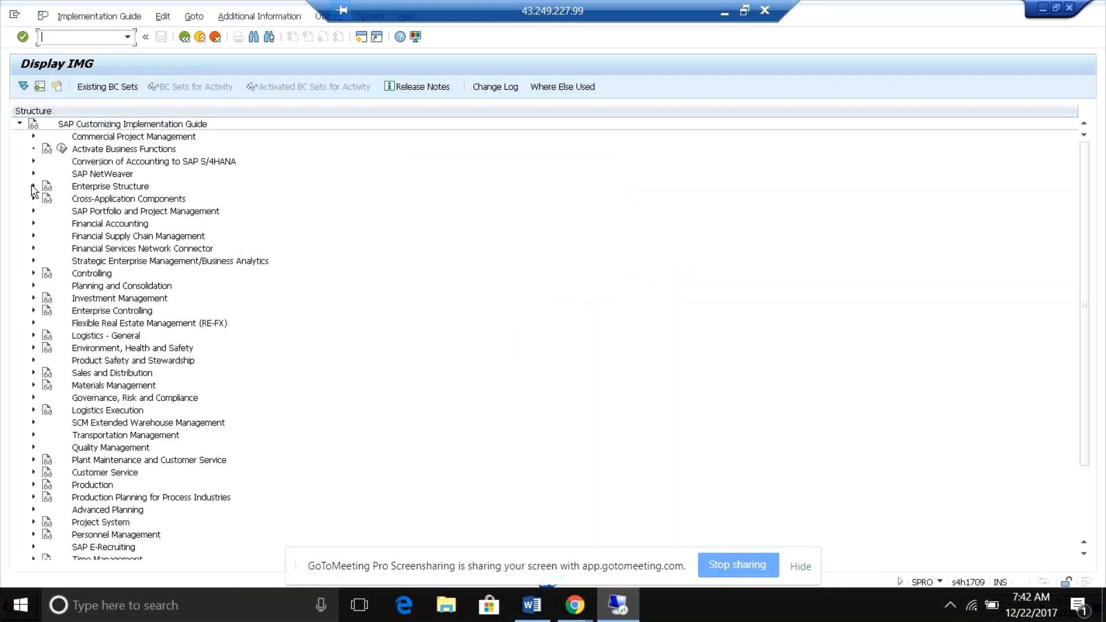
Open the Edit Company Code Data activity under Enterprise Structure, Definition, Financial Accounting.
left_click(33, 186)
left_click(47, 211)
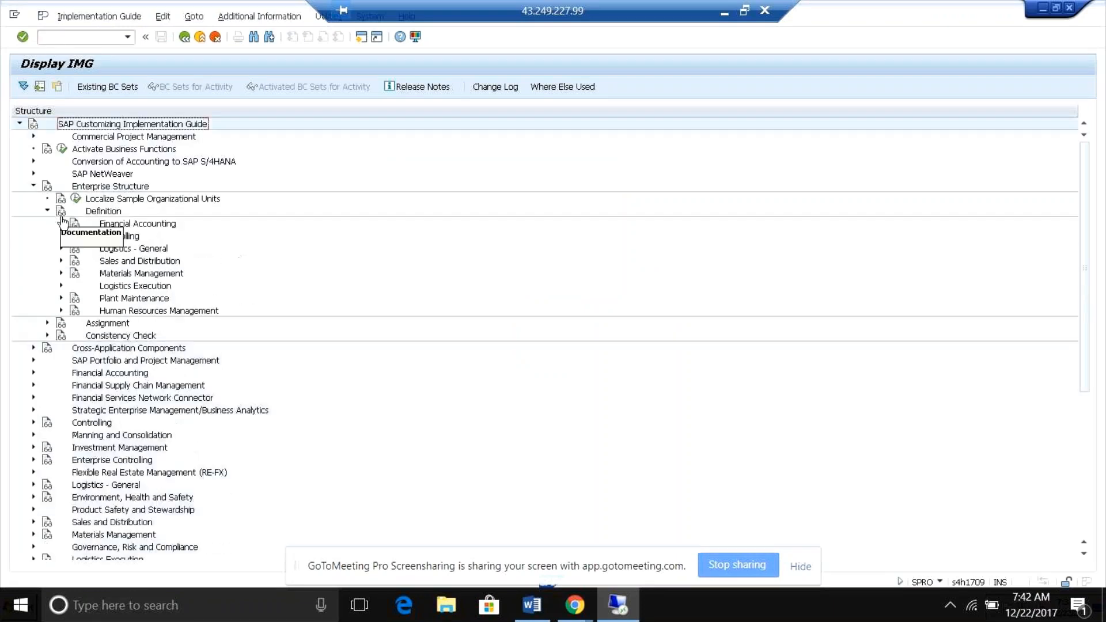
left_click(61, 224)
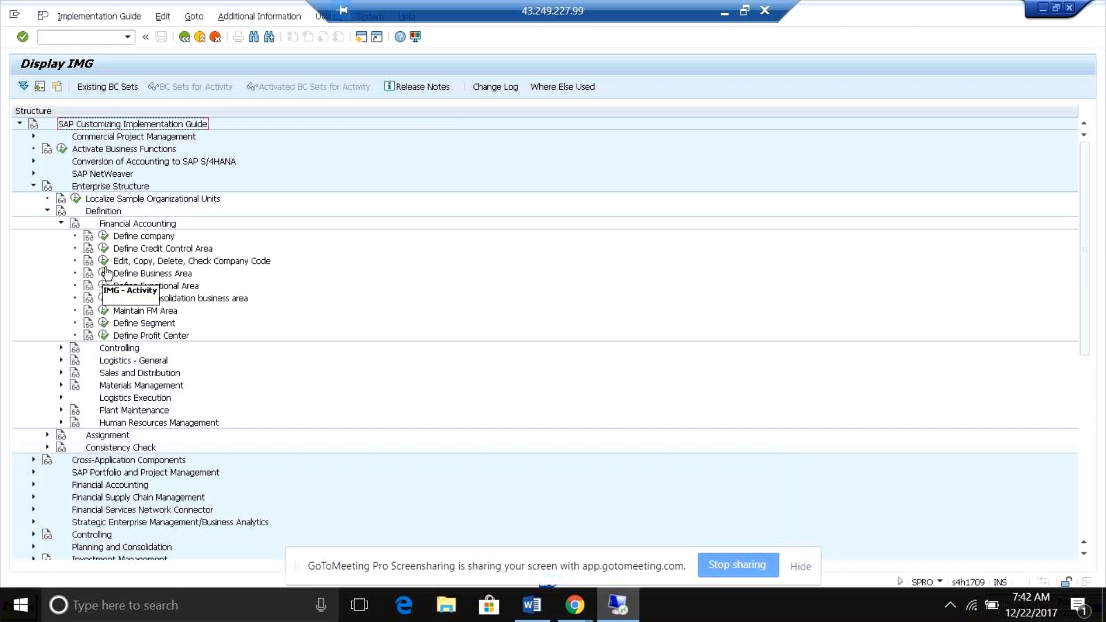
left_click(104, 260)
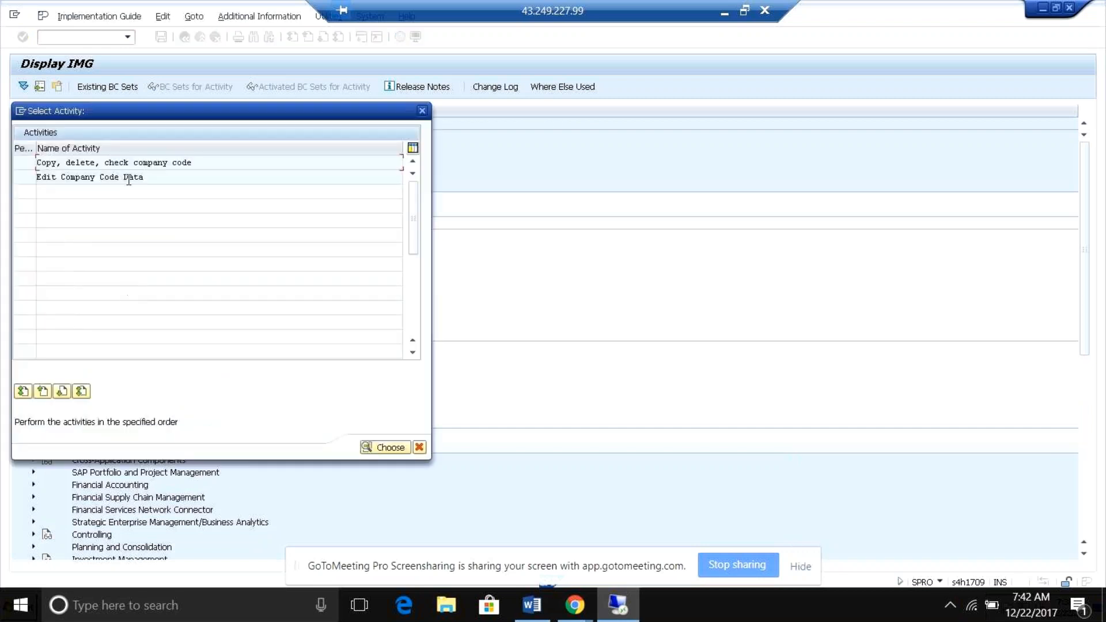
double_click(125, 178)
Position the company code list at rb05 and open that company code's details.
left_click(155, 402)
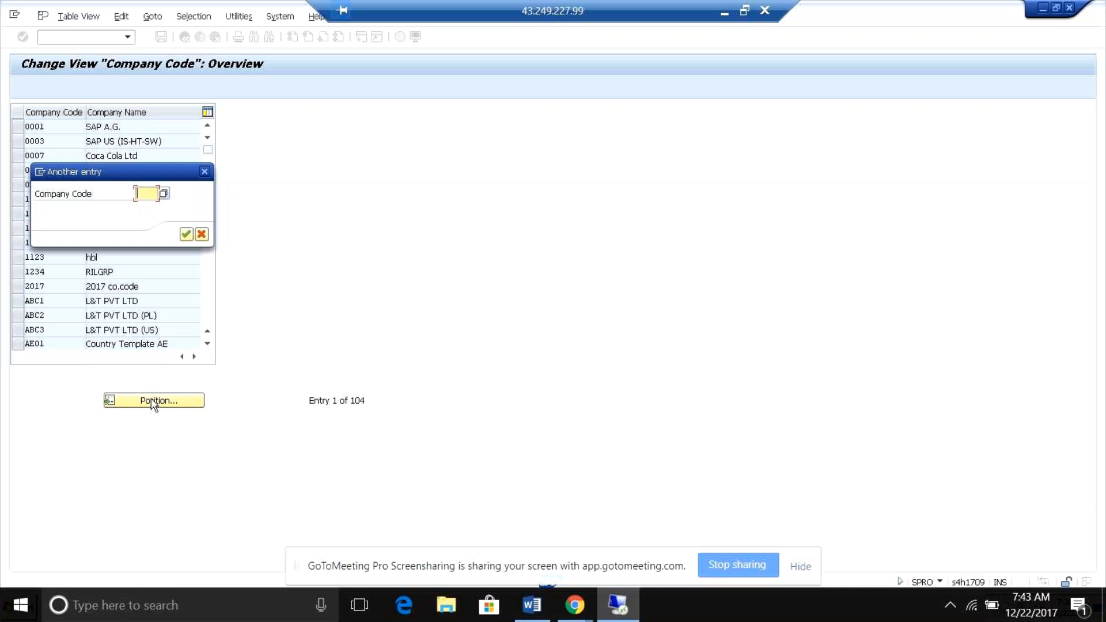
type("rb05")
key("Return")
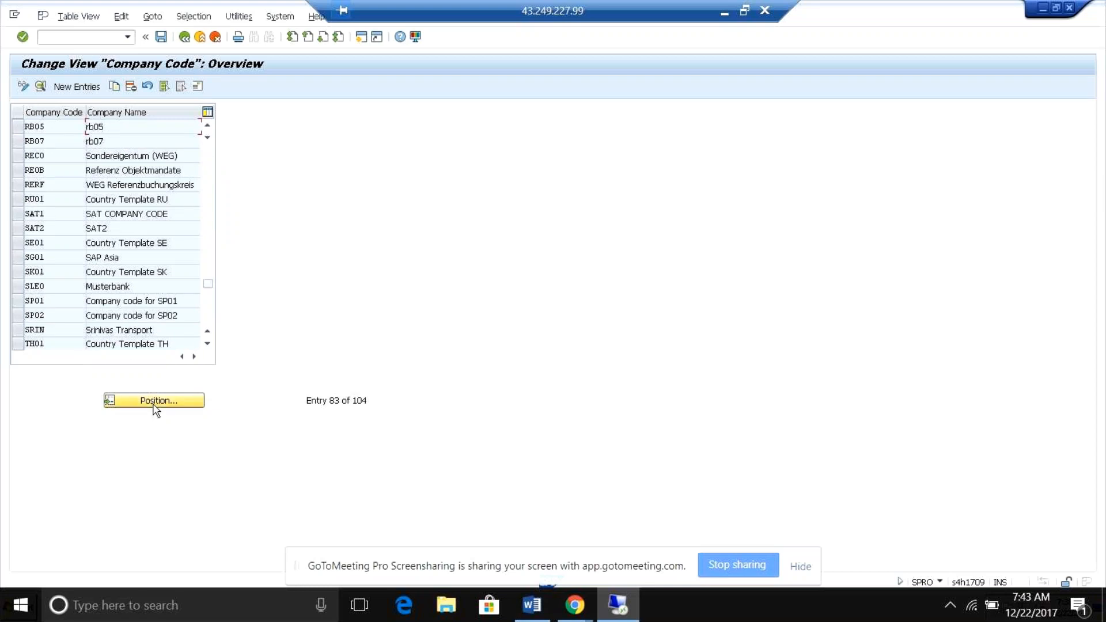
double_click(118, 129)
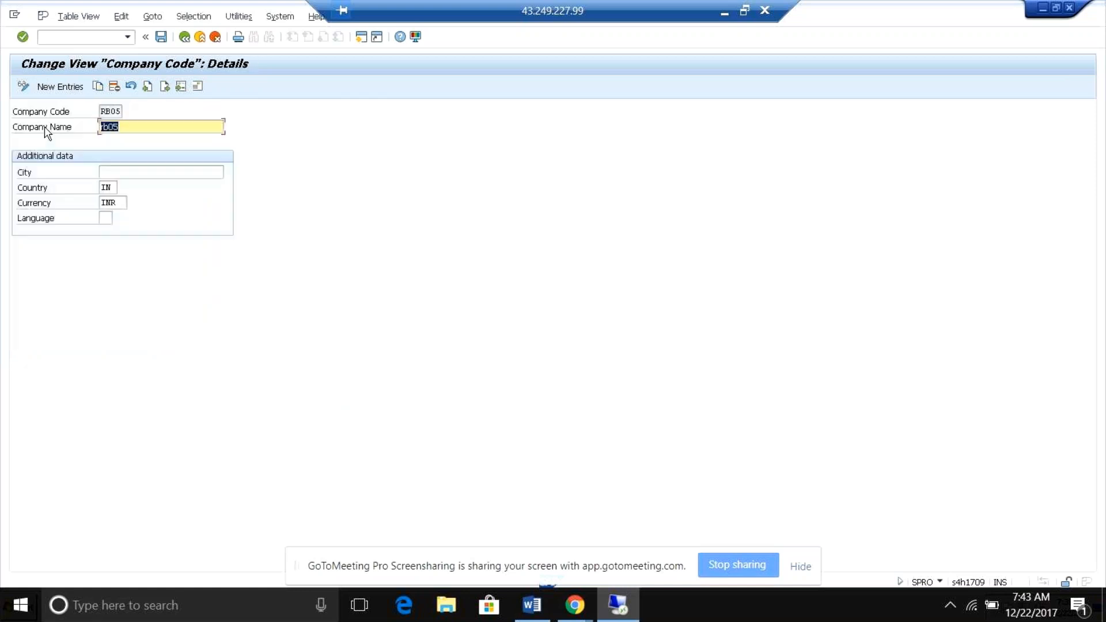
Examine the country and currency of company code RB05, and return to the IMG structure.
left_click(109, 203)
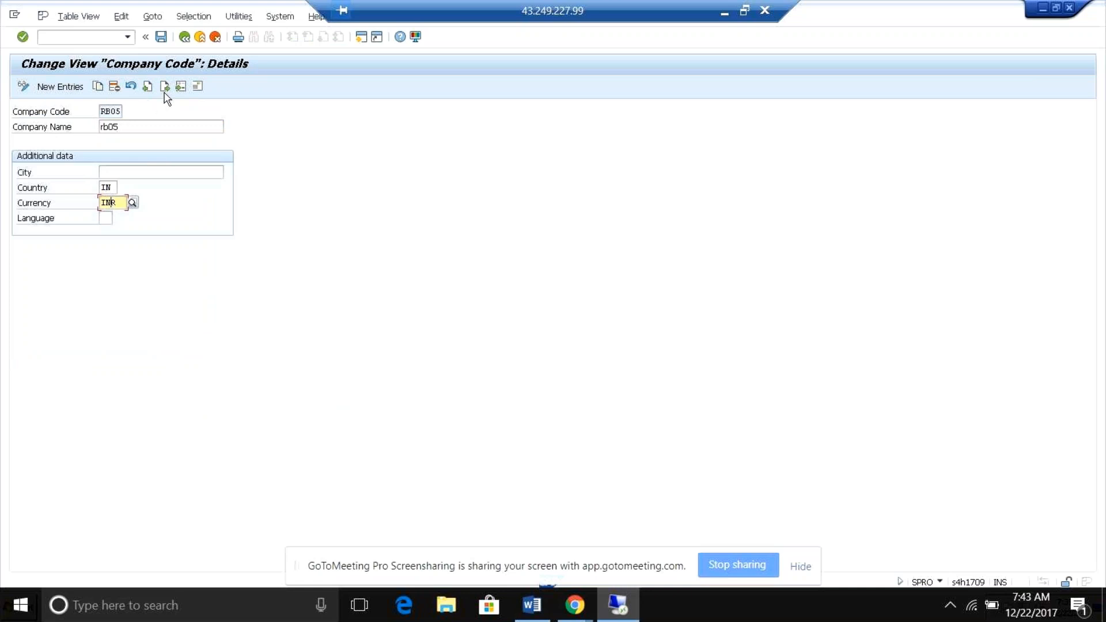
left_click(111, 186)
left_click(117, 201)
left_click(186, 39)
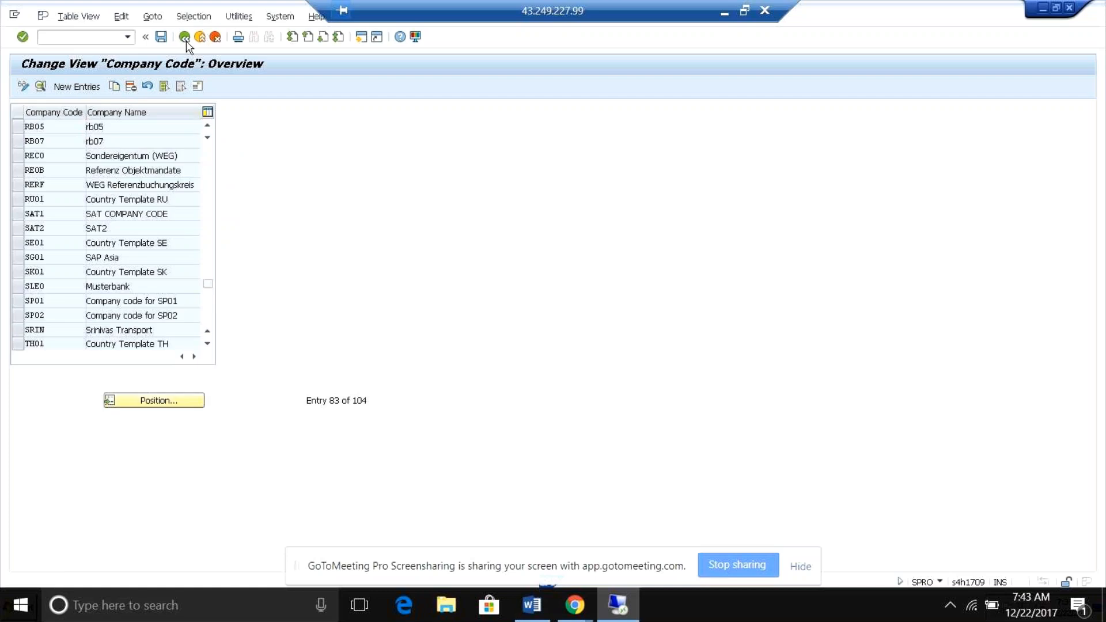
left_click(186, 40)
left_click(422, 111)
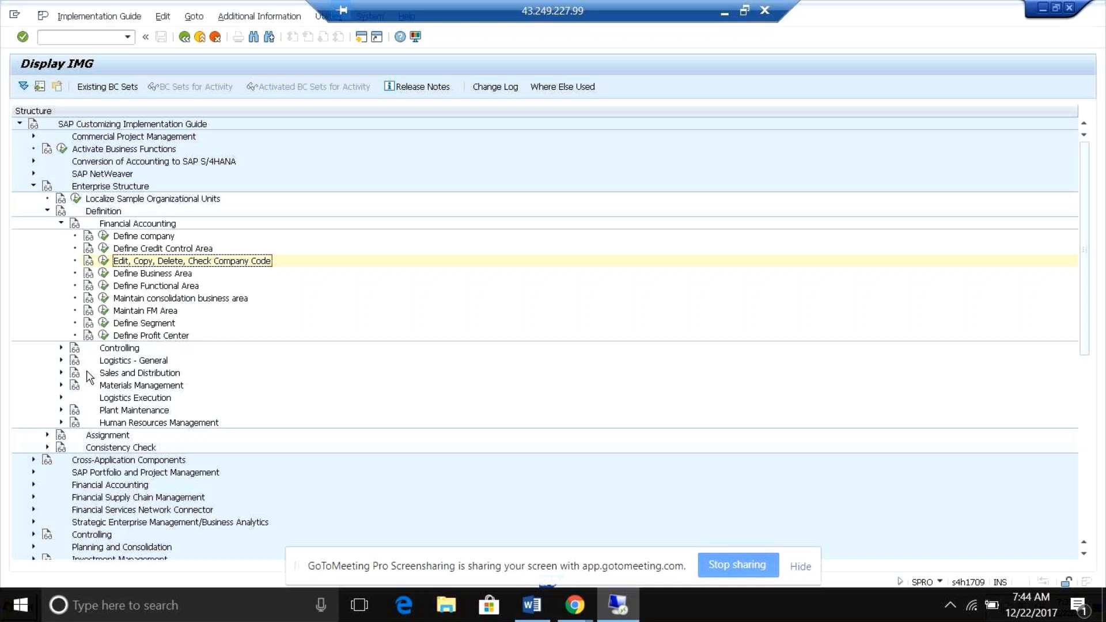
Open the Maintain Controlling Area activity under the Controlling definitions in Enterprise Structure.
left_click(60, 348)
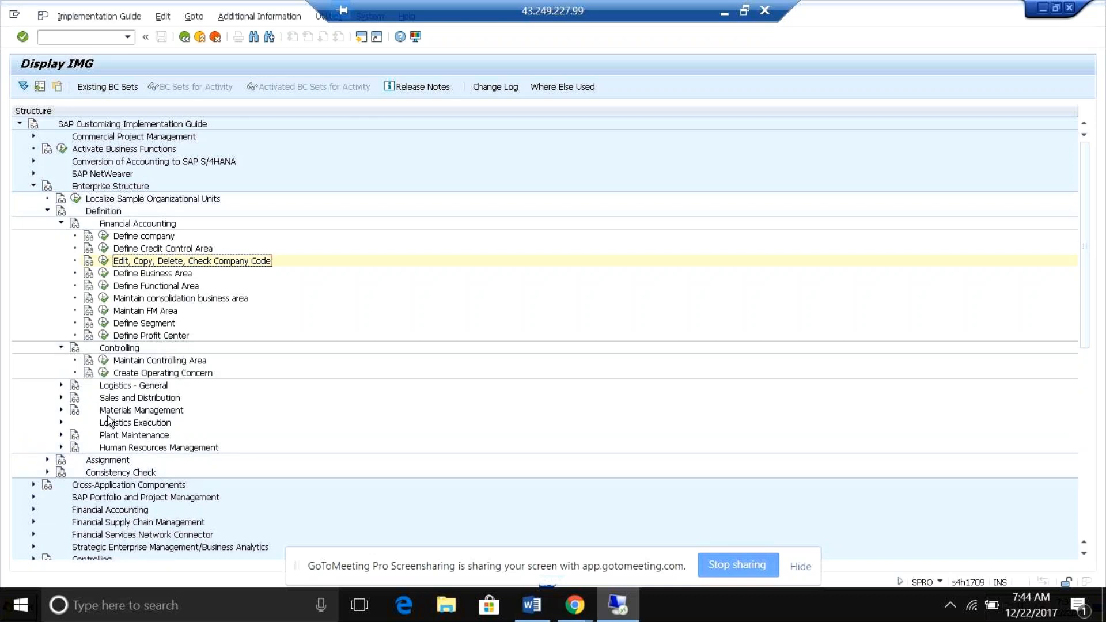
left_click(104, 361)
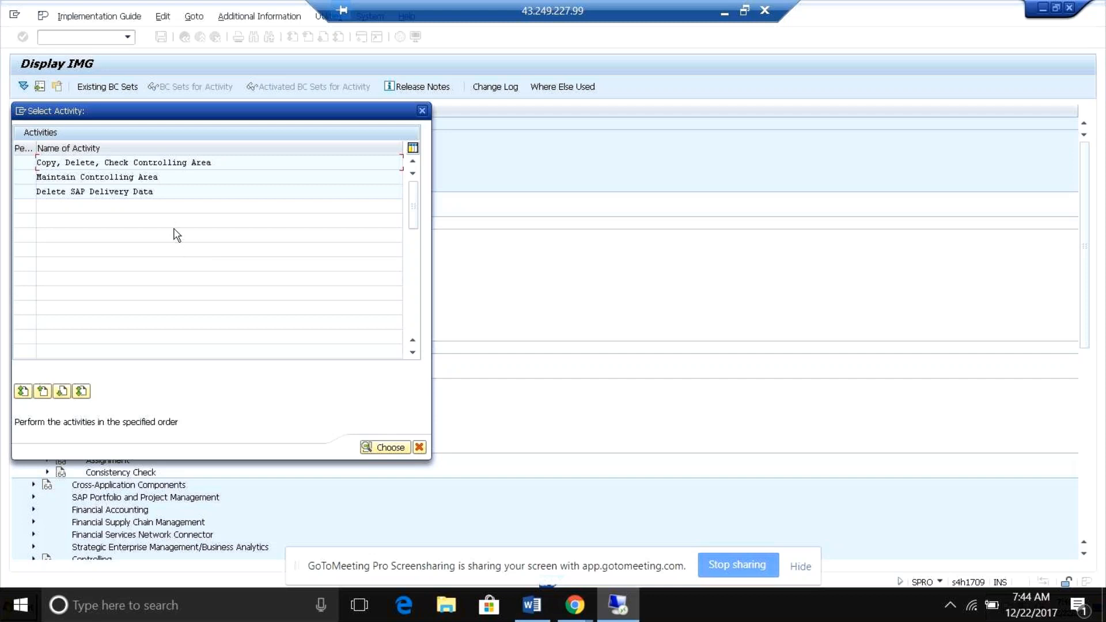
double_click(107, 178)
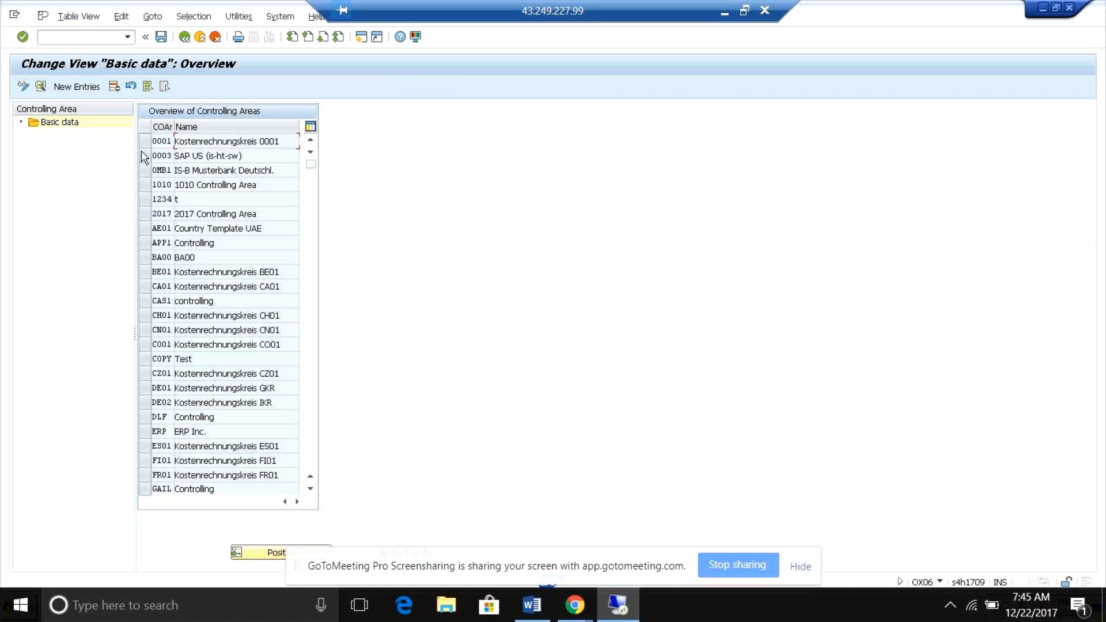
Position the controlling area list at rb05 and open its basic data to examine the currency and other settings.
left_click(274, 553)
type("rb05")
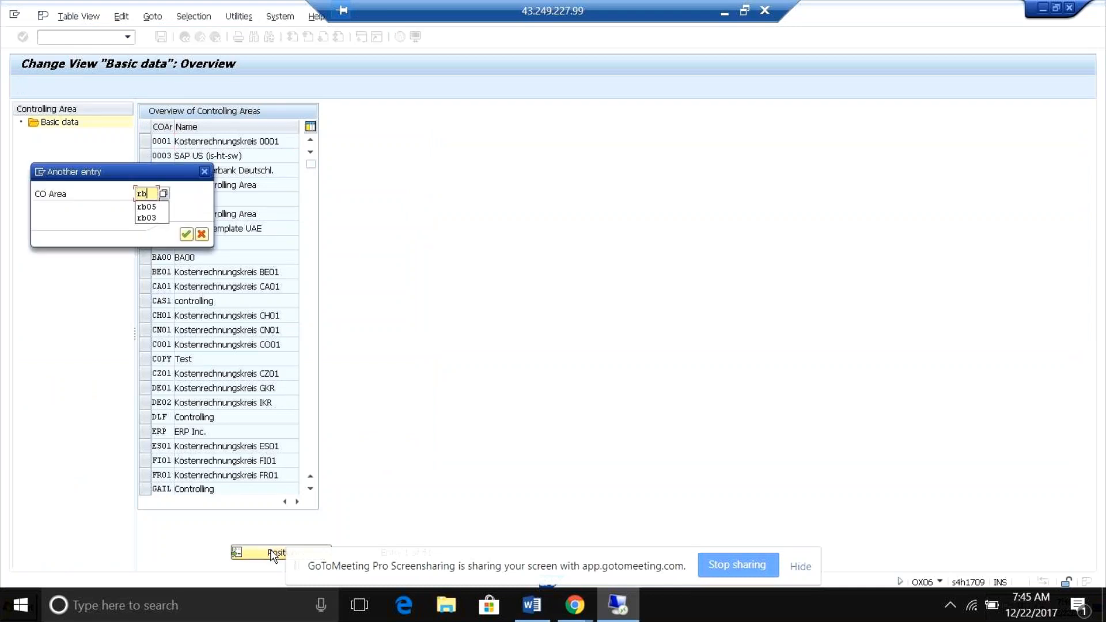
key("Return")
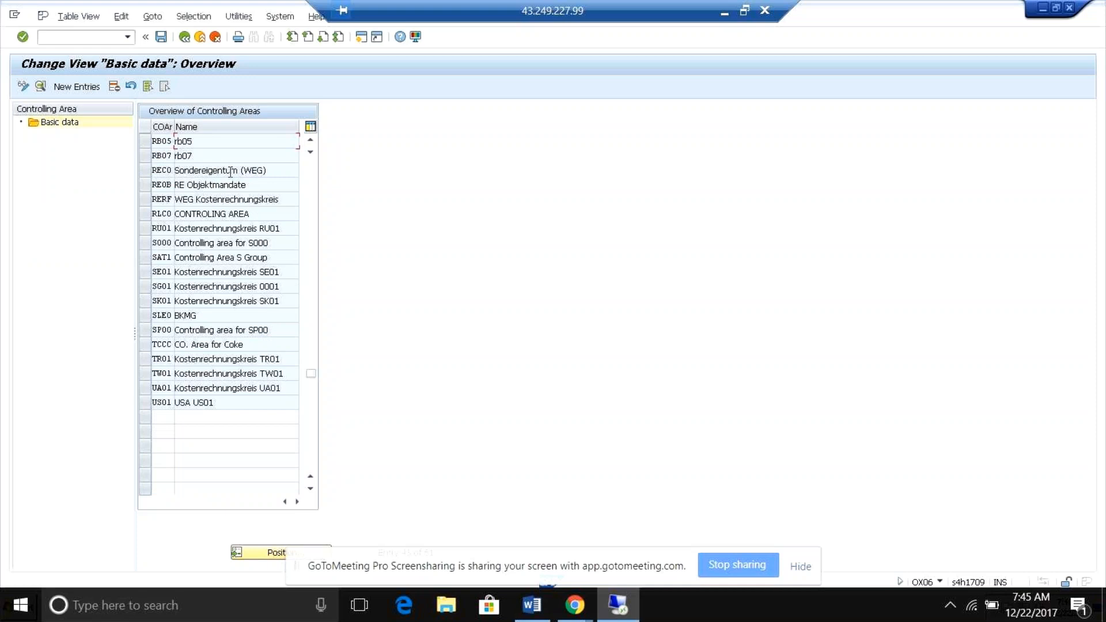
double_click(159, 145)
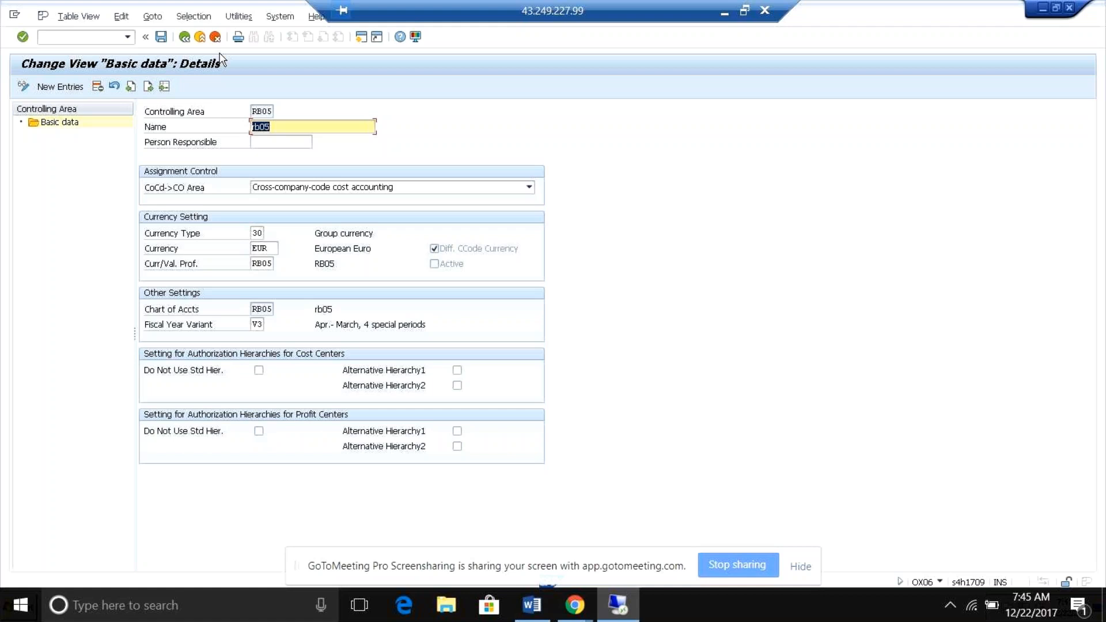
Leave controlling area maintenance without saving changes and return to the IMG structure.
left_click(185, 38)
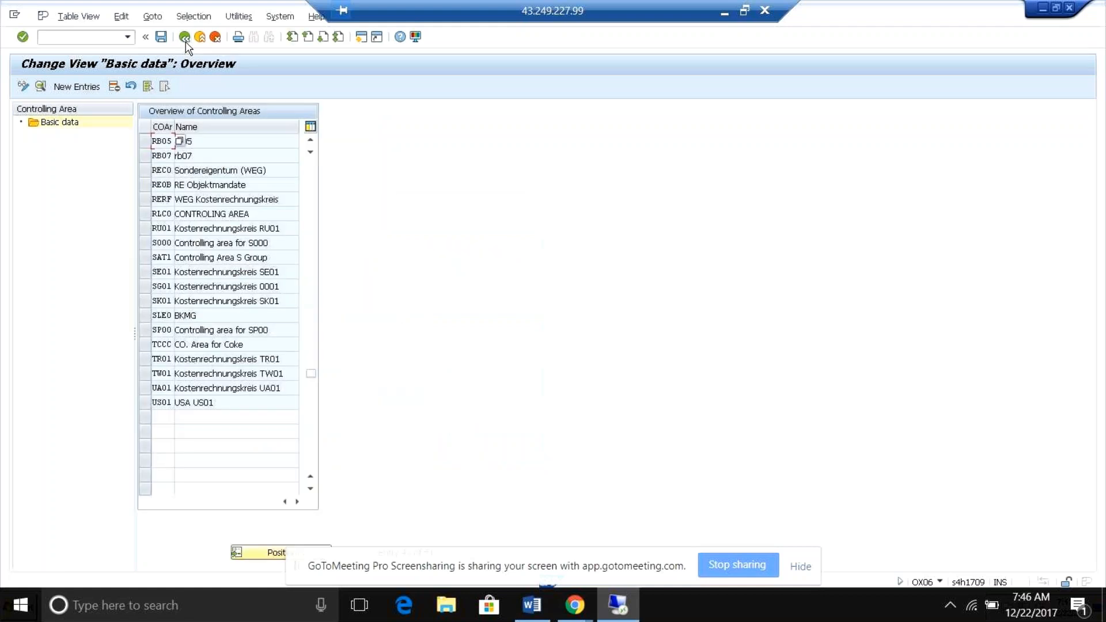
left_click(185, 38)
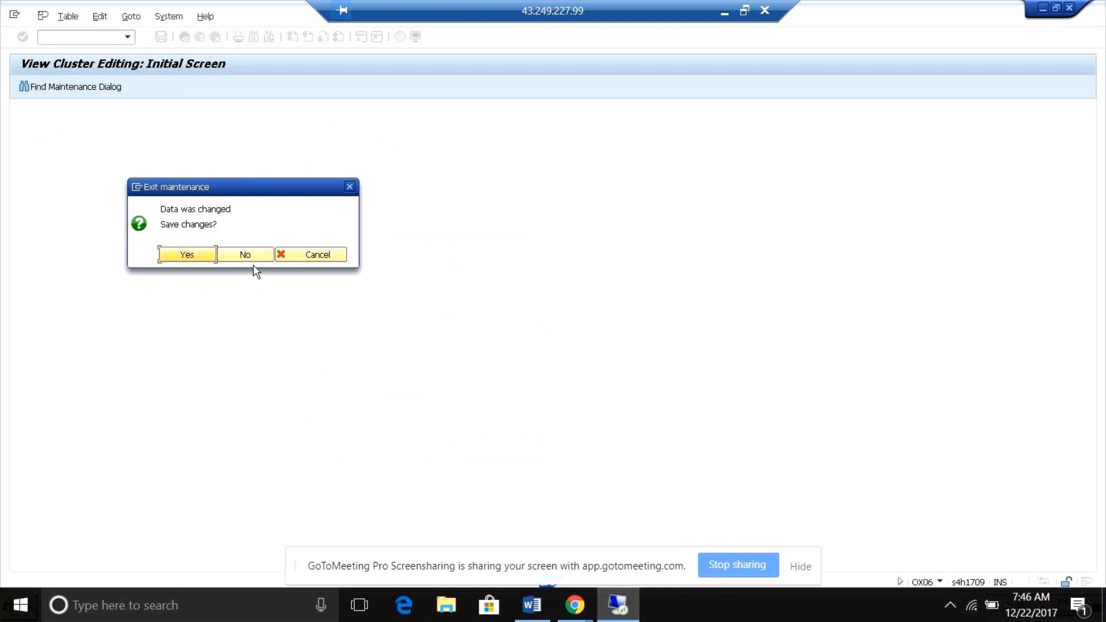
left_click(248, 257)
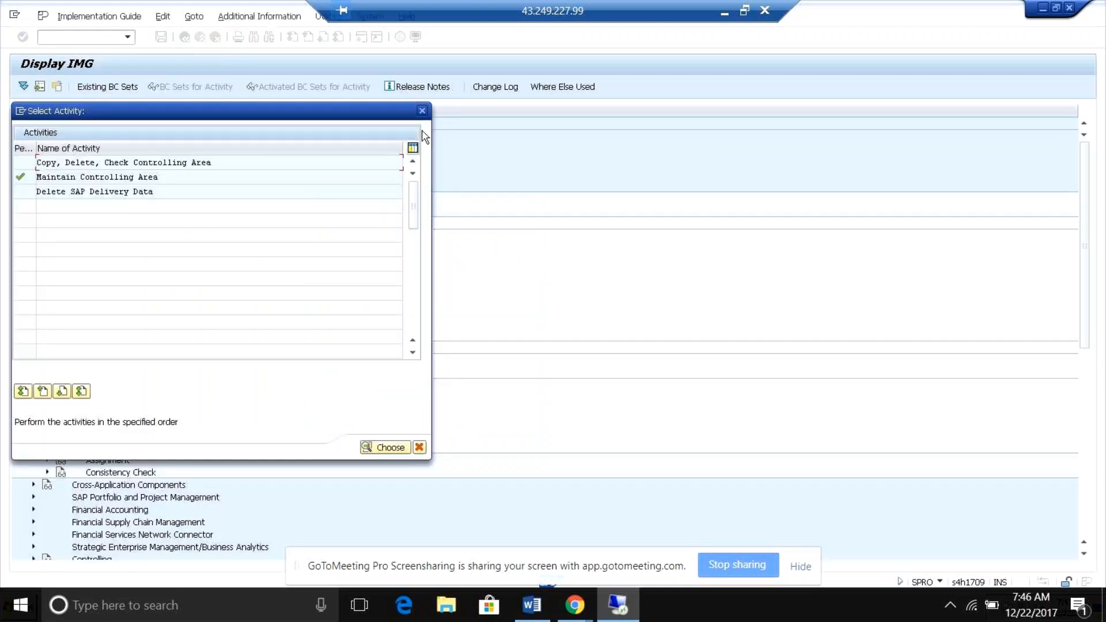
left_click(422, 110)
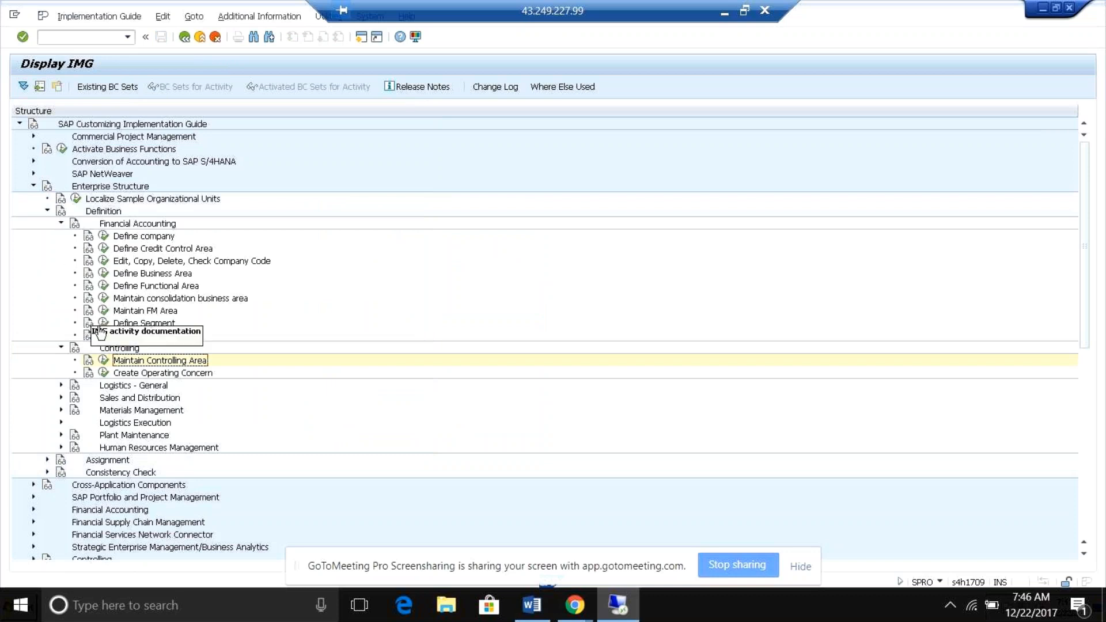
Collapse the Controlling, Financial Accounting and Definition nodes and the whole Enterprise Structure branch in the IMG.
left_click(62, 349)
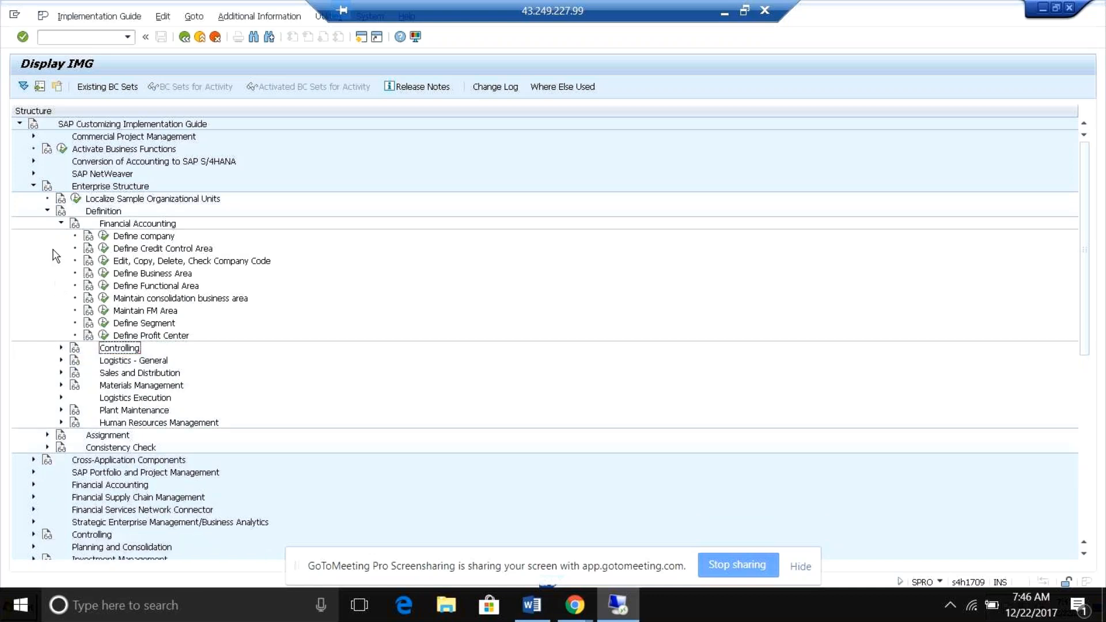
left_click(61, 224)
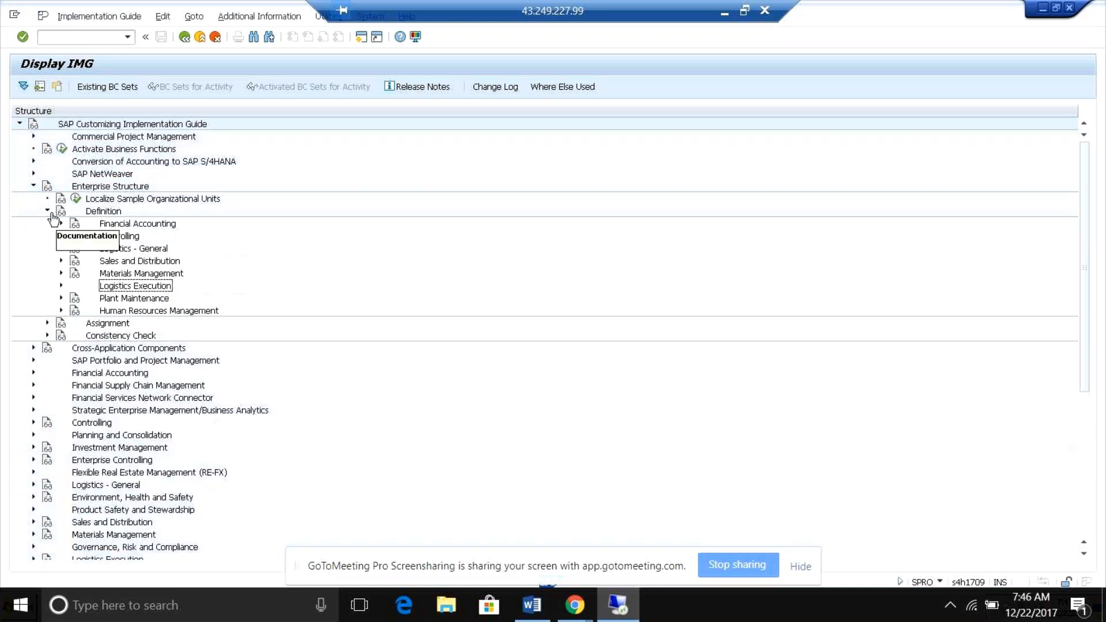
left_click(47, 210)
left_click(33, 186)
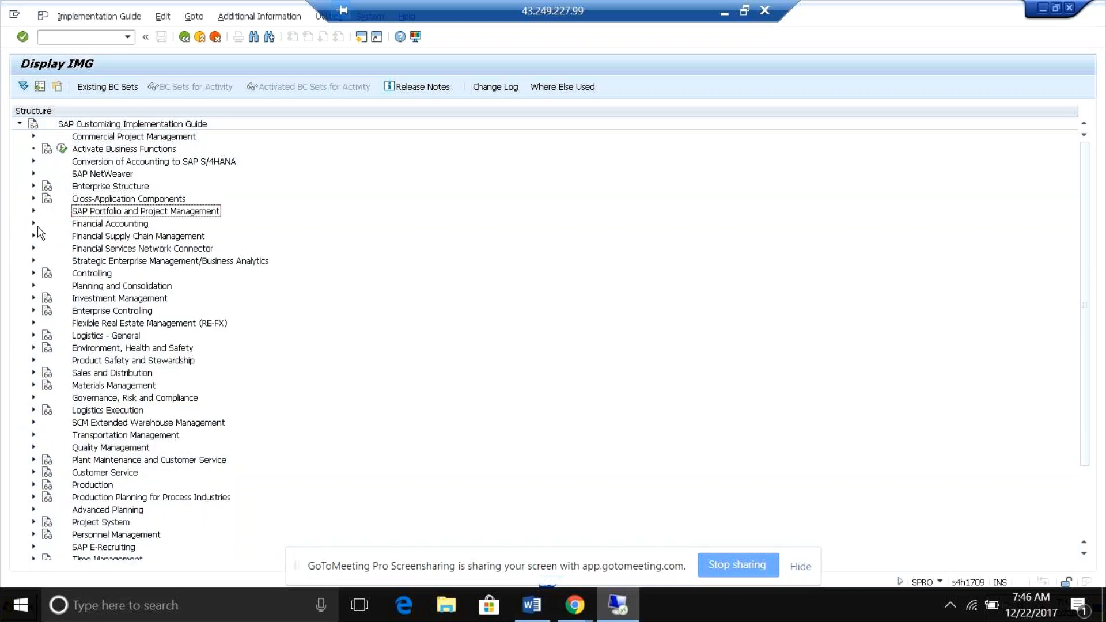
Open Define Settings for Ledgers and Currency Types under Financial Accounting Global Settings, Ledgers, Ledger, and dismiss the consistency check messages.
left_click(34, 223)
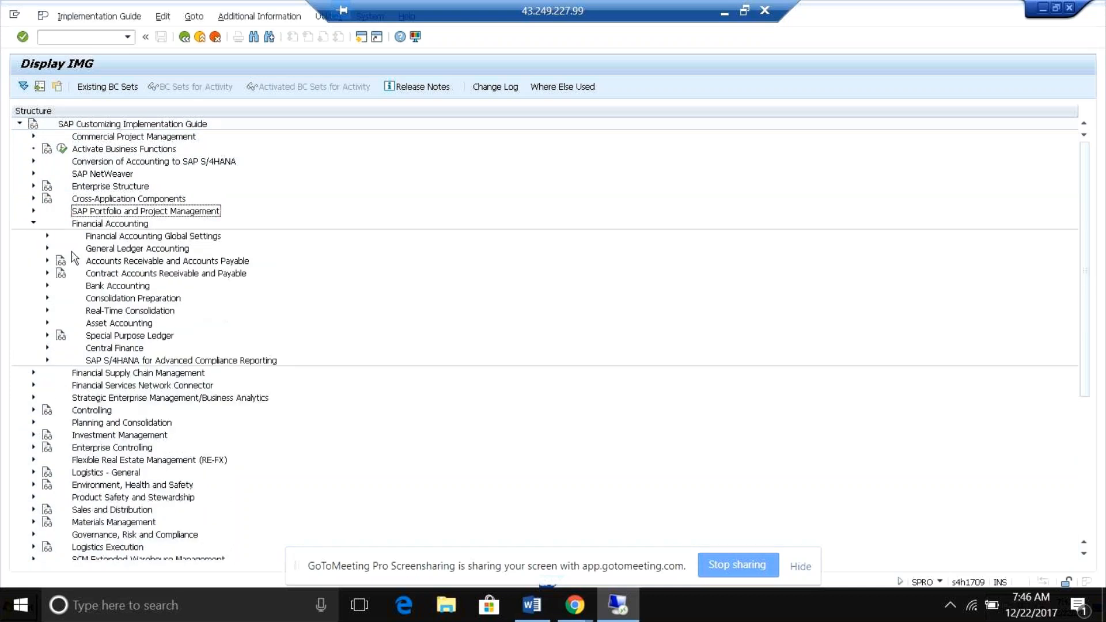
left_click(45, 237)
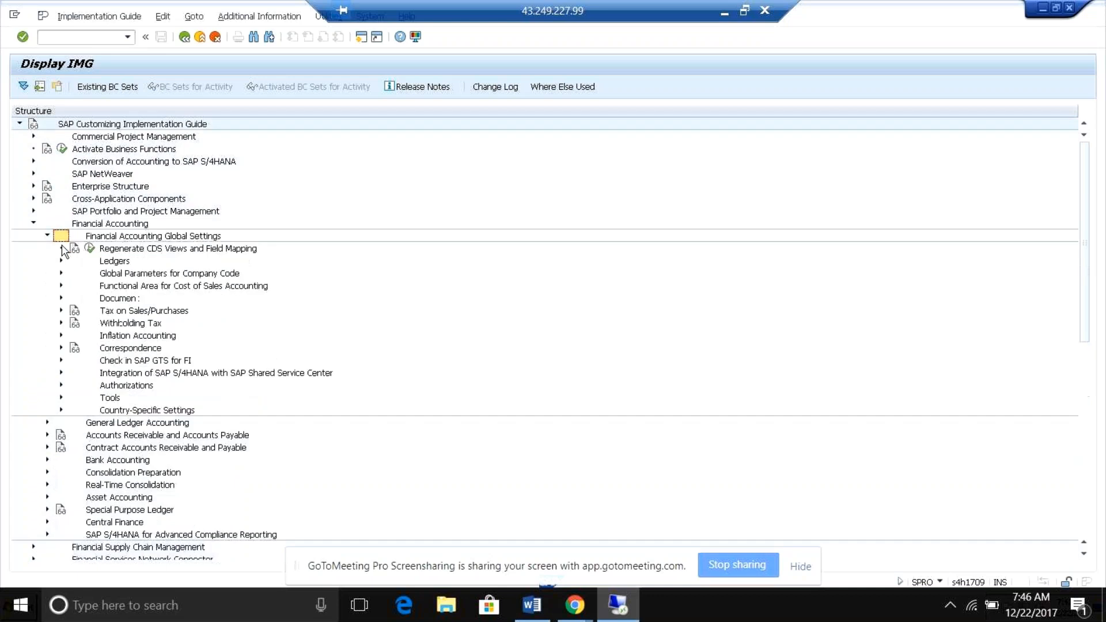
left_click(60, 261)
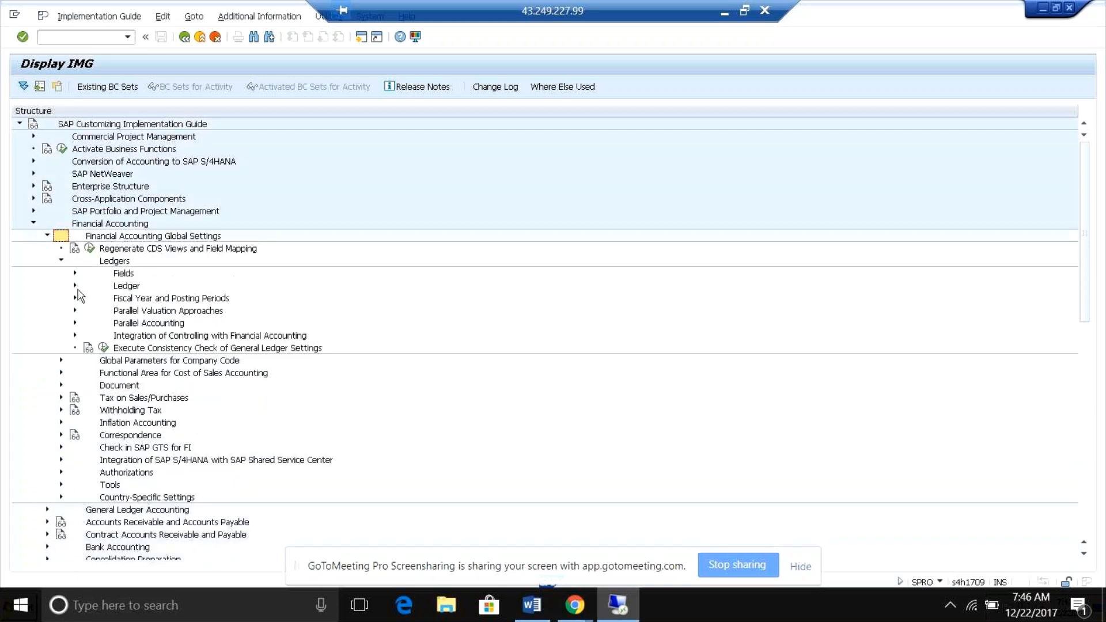
left_click(75, 286)
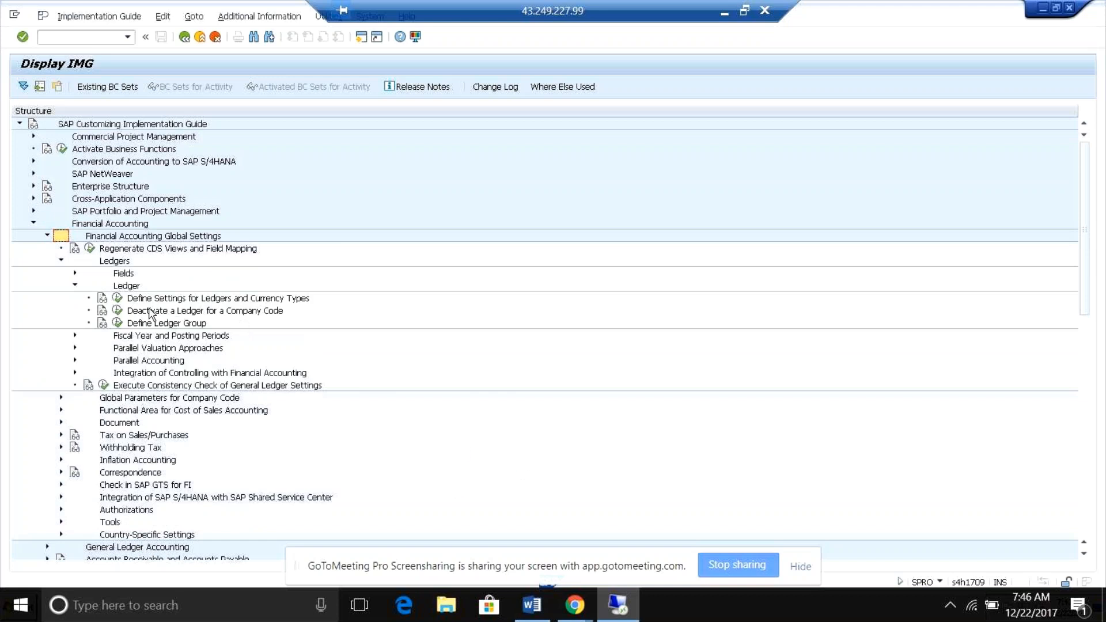
left_click(118, 299)
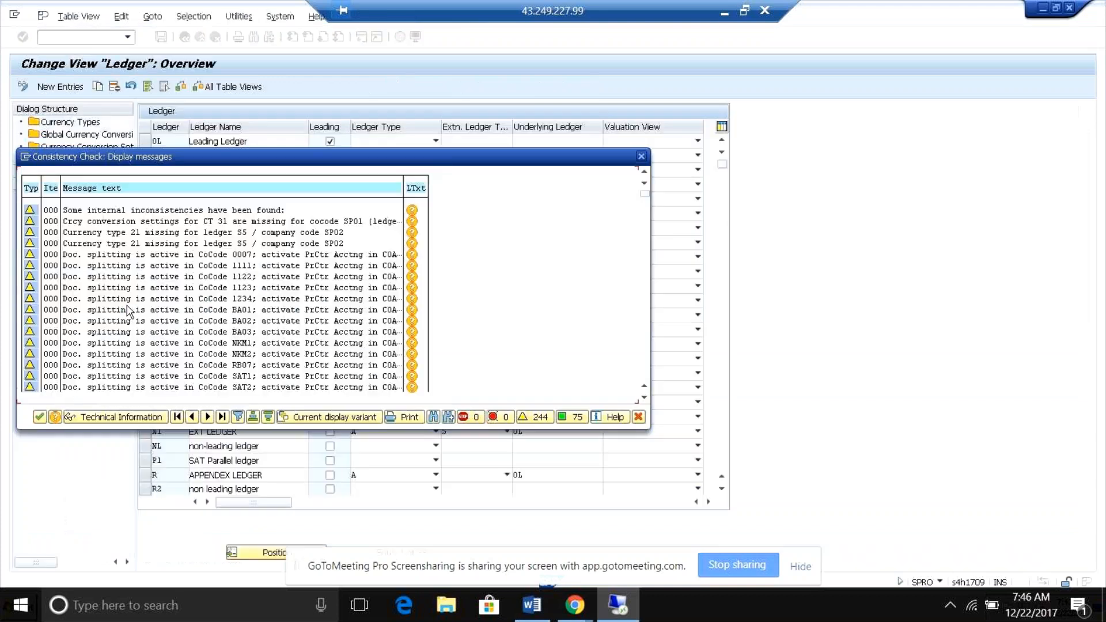
left_click(641, 156)
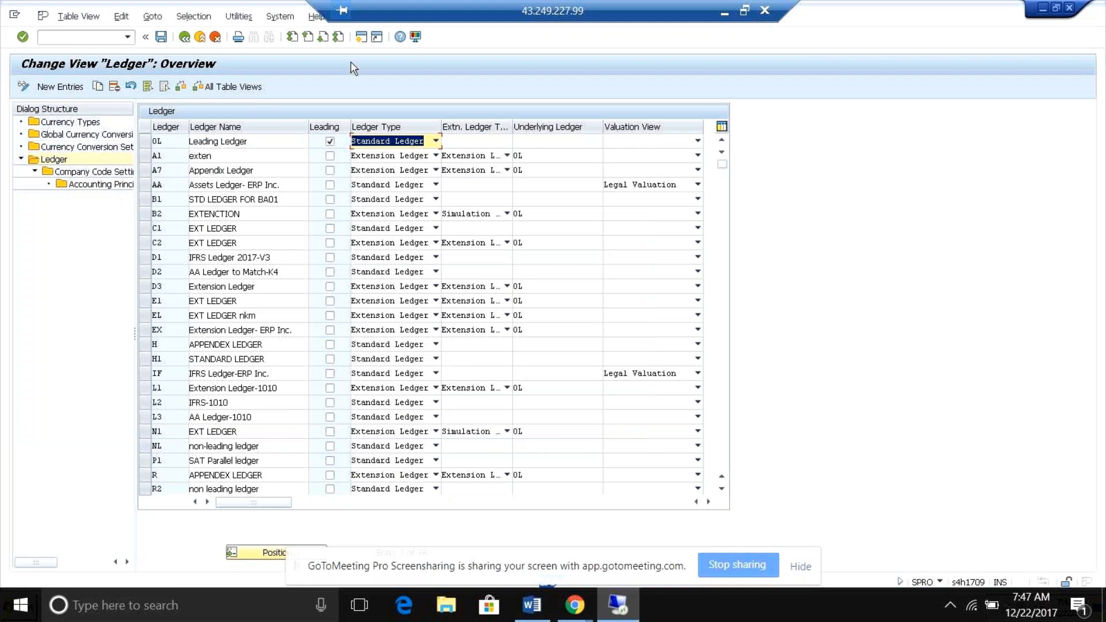
Run transaction ob22 in a new session to display the additional local currencies for company codes.
left_click(360, 38)
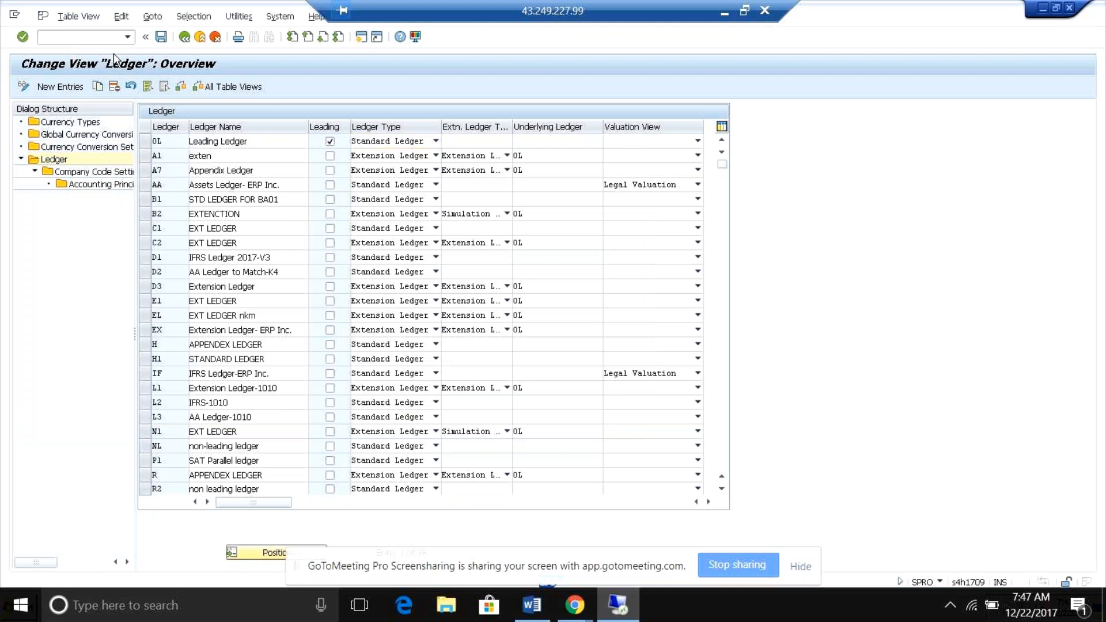
type("/nob22")
key("Return")
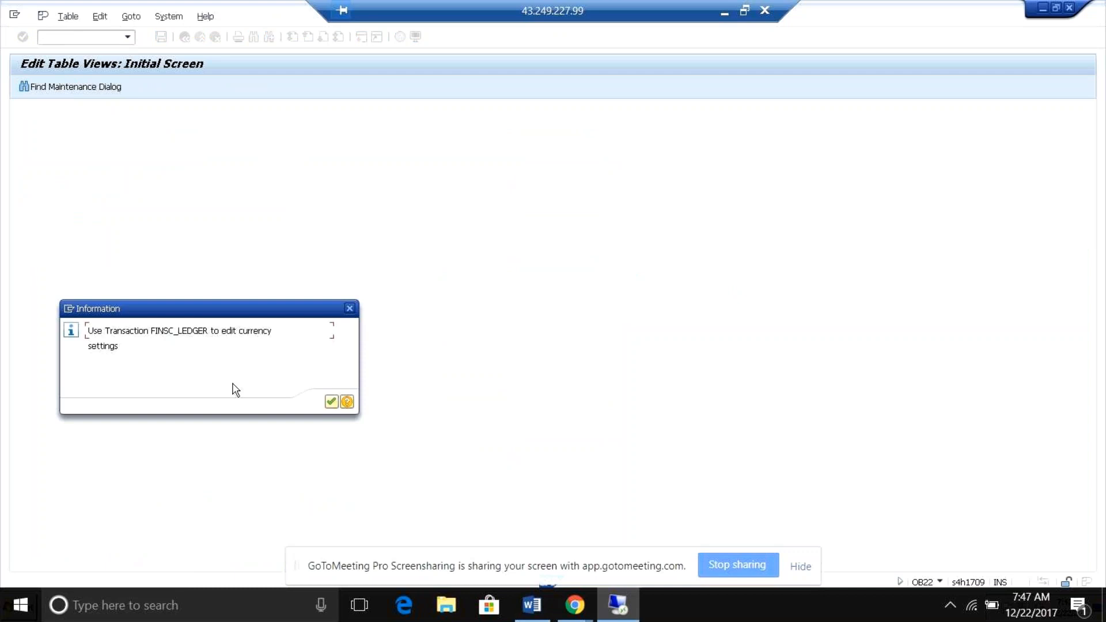
key("Return")
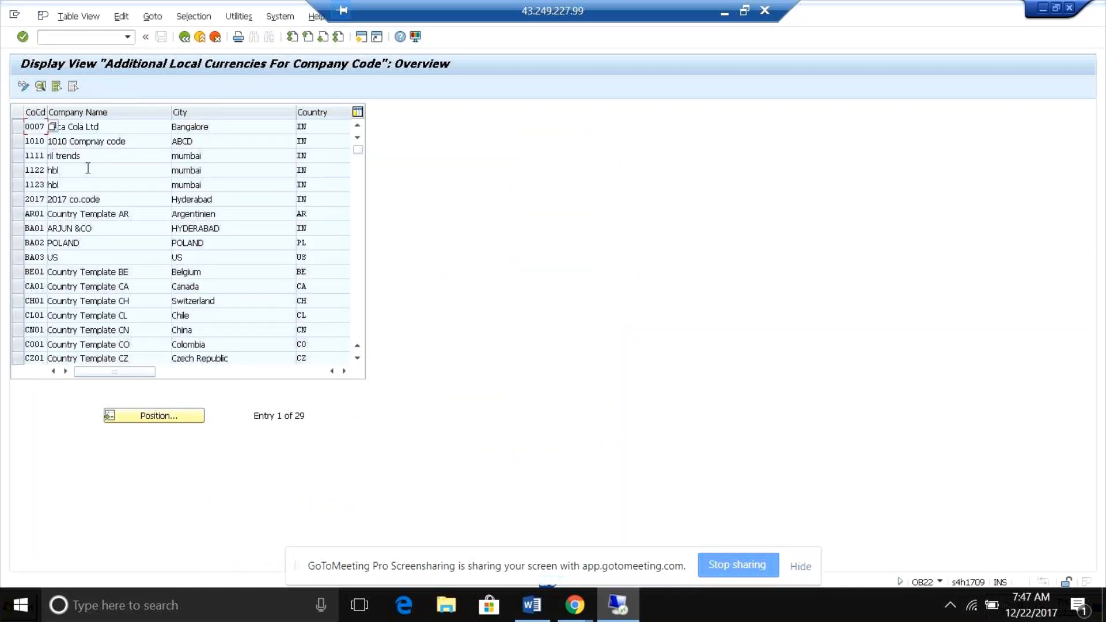
Examine the local currency details of company code 1010 and the available currency types for its second local currency.
double_click(78, 141)
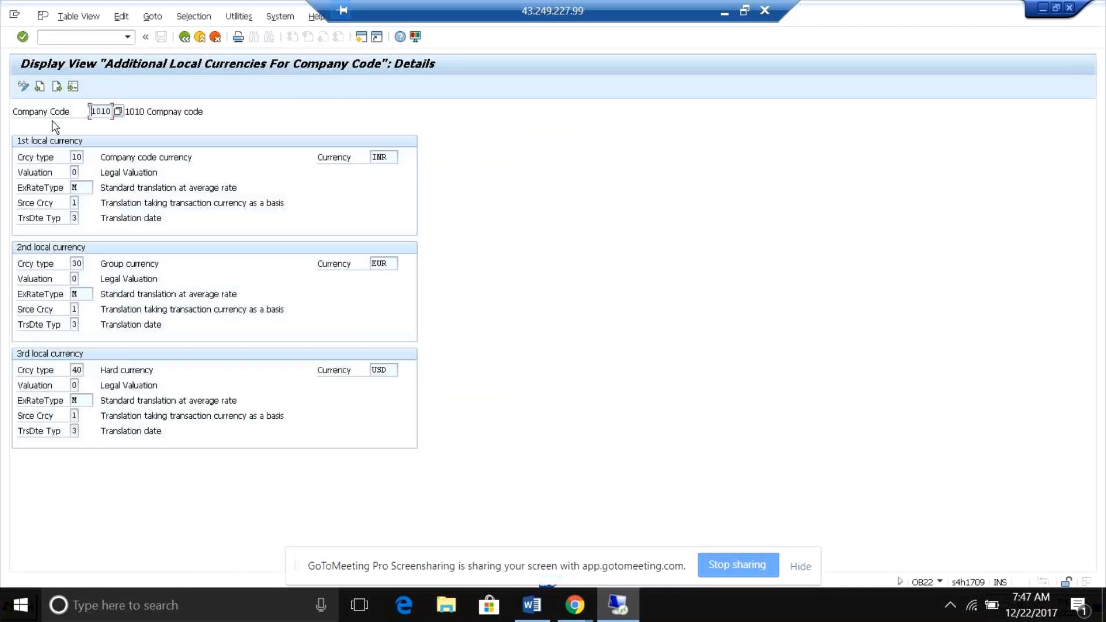
left_click(76, 157)
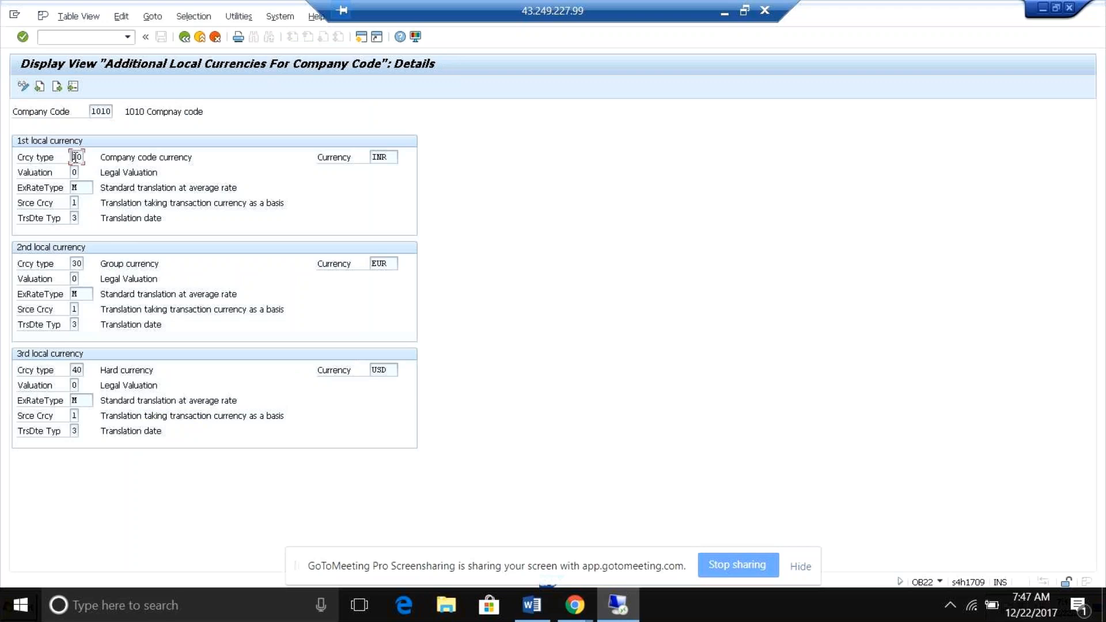
left_click(76, 263)
left_click(90, 269)
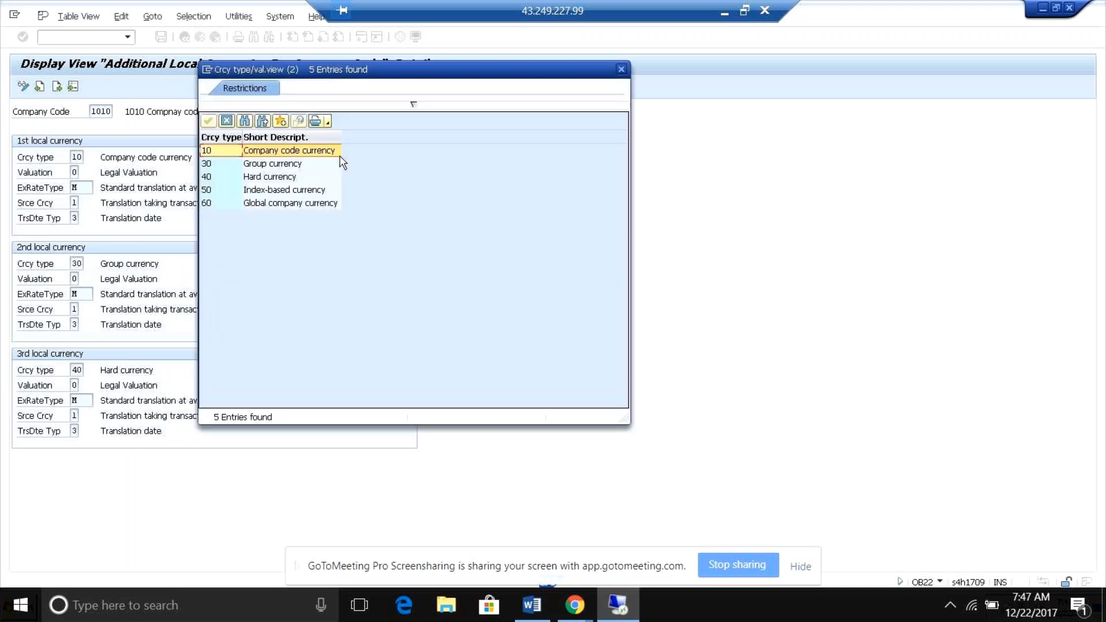
left_click(621, 69)
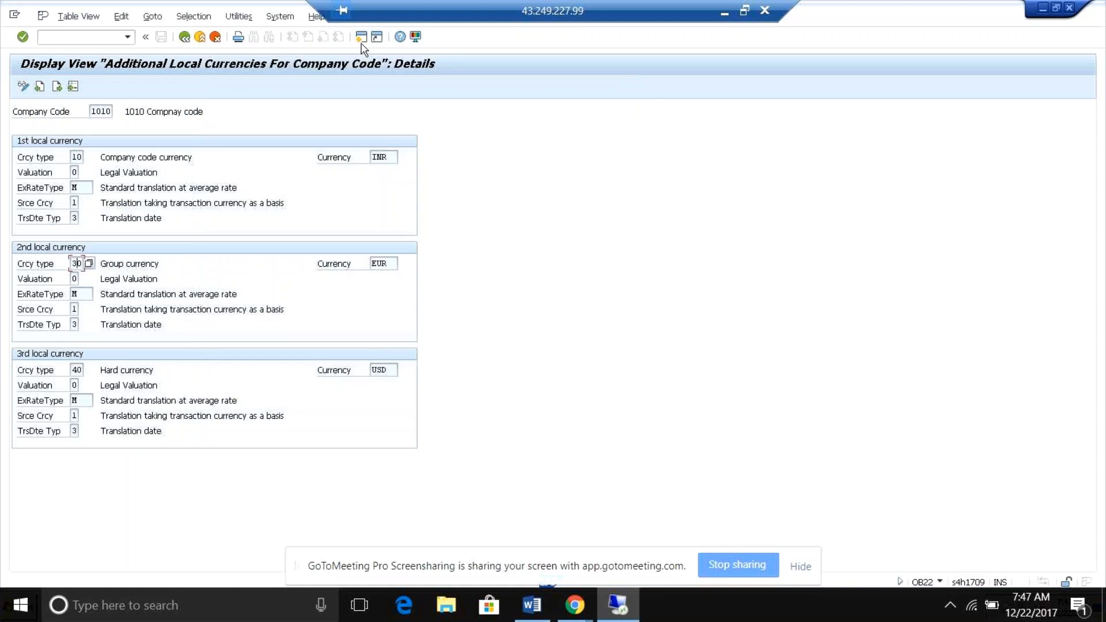
Run transaction scc4 in a new session, examine the currency in client 800's details, and return to SAP Easy Access.
left_click(84, 39)
type("/nscc")
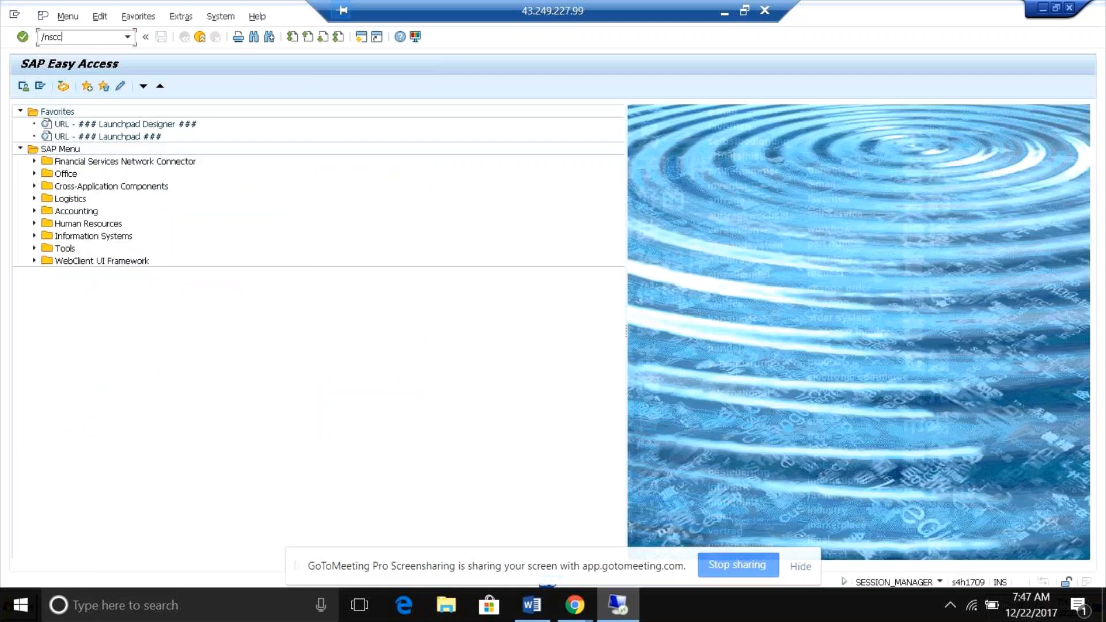
type("4")
key("Return")
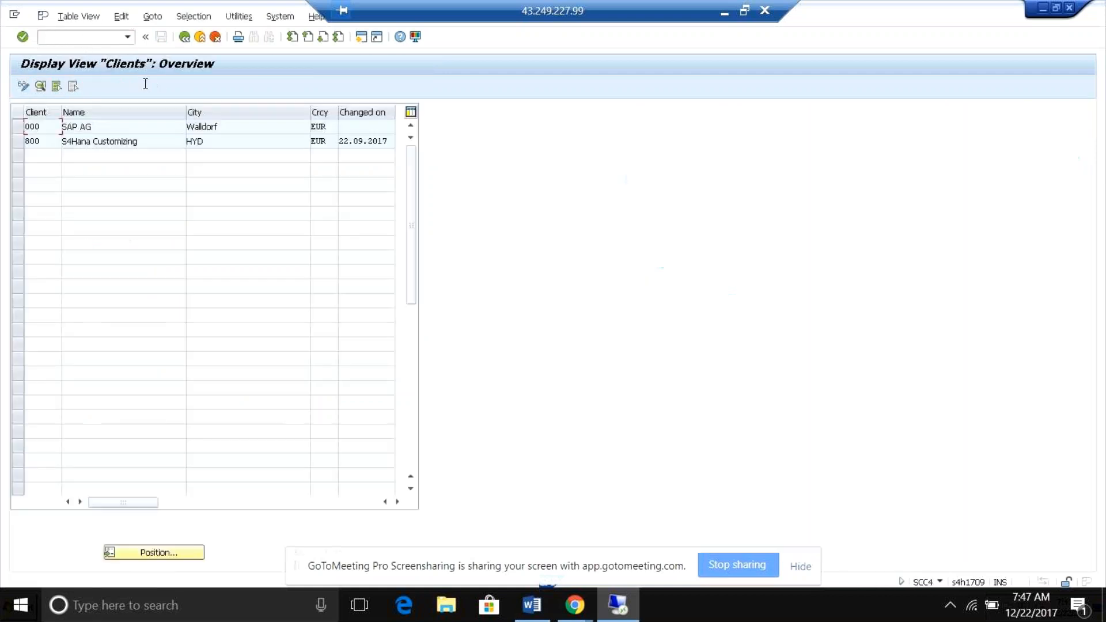
left_click(124, 127)
double_click(127, 142)
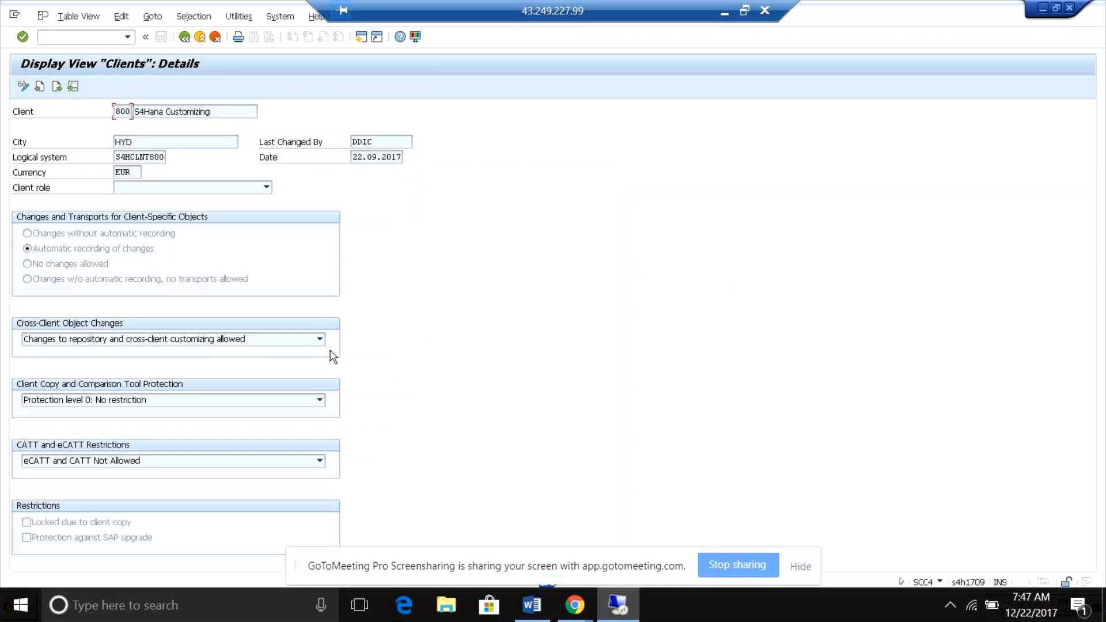
left_click(185, 38)
left_click(185, 37)
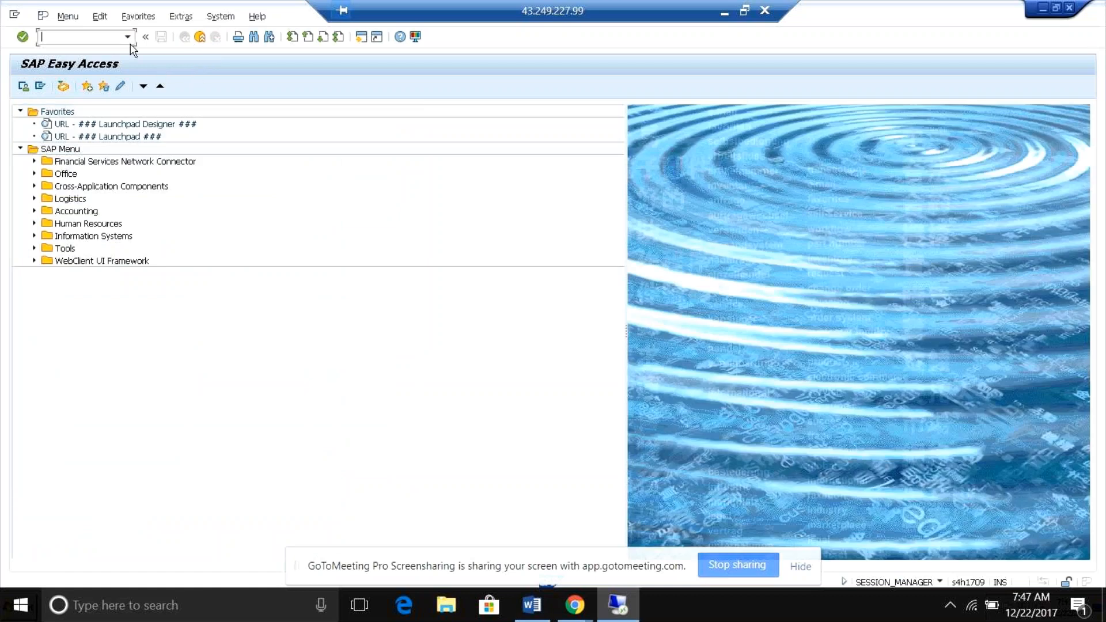
Open the SAP Reference IMG through transaction spro.
type("spro")
key("Return")
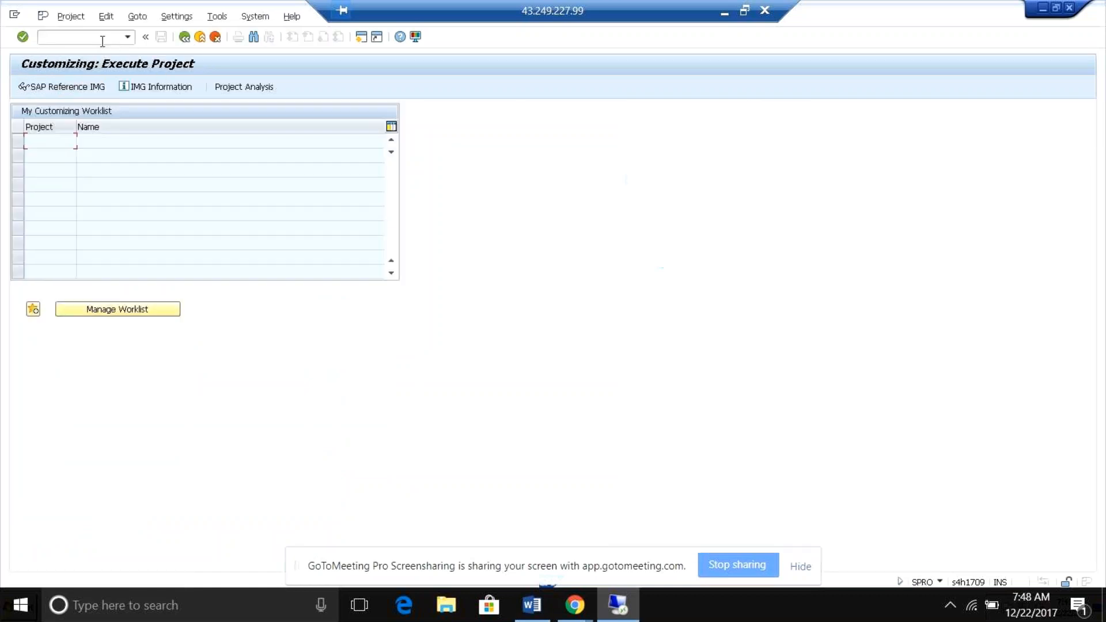
left_click(75, 88)
Restart customizing with transaction /nspro and display the SAP Reference IMG again.
type("/n")
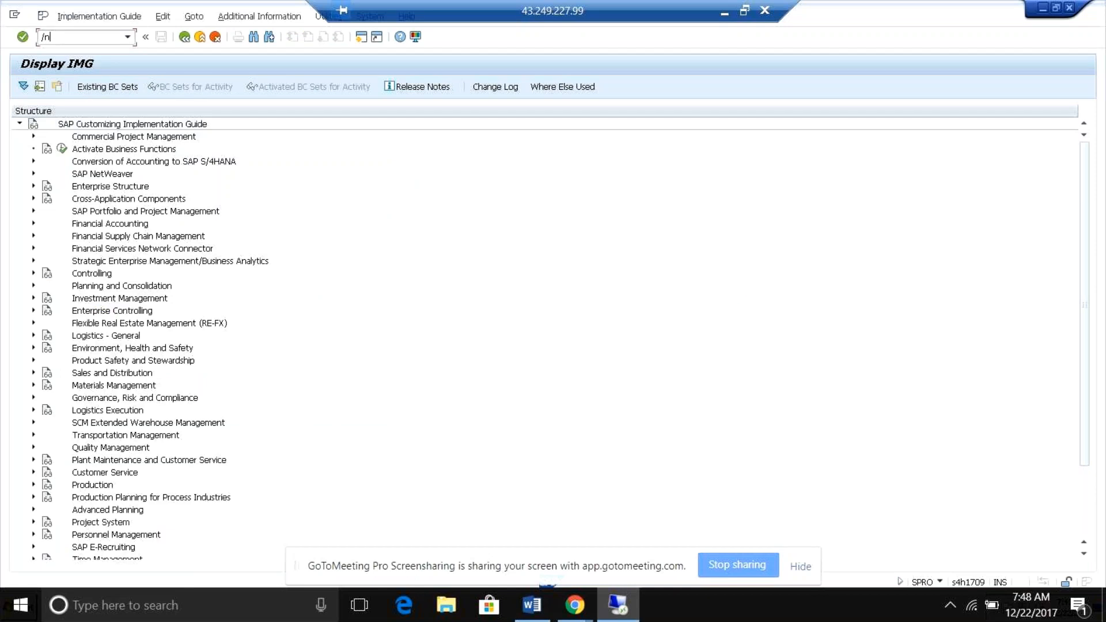
type("spro")
key("Return")
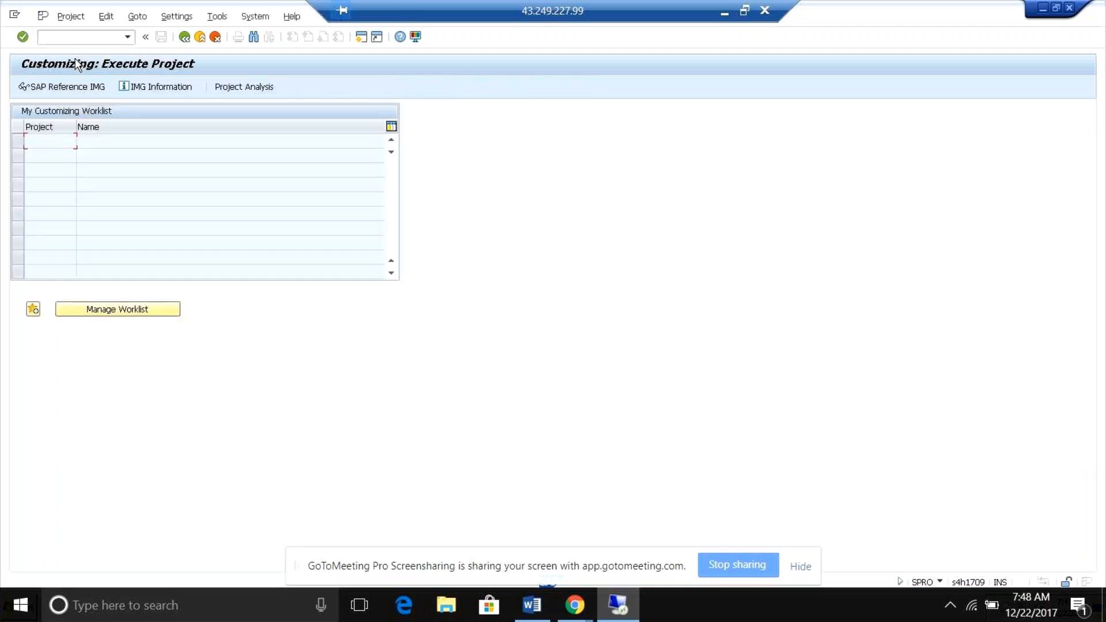
left_click(75, 94)
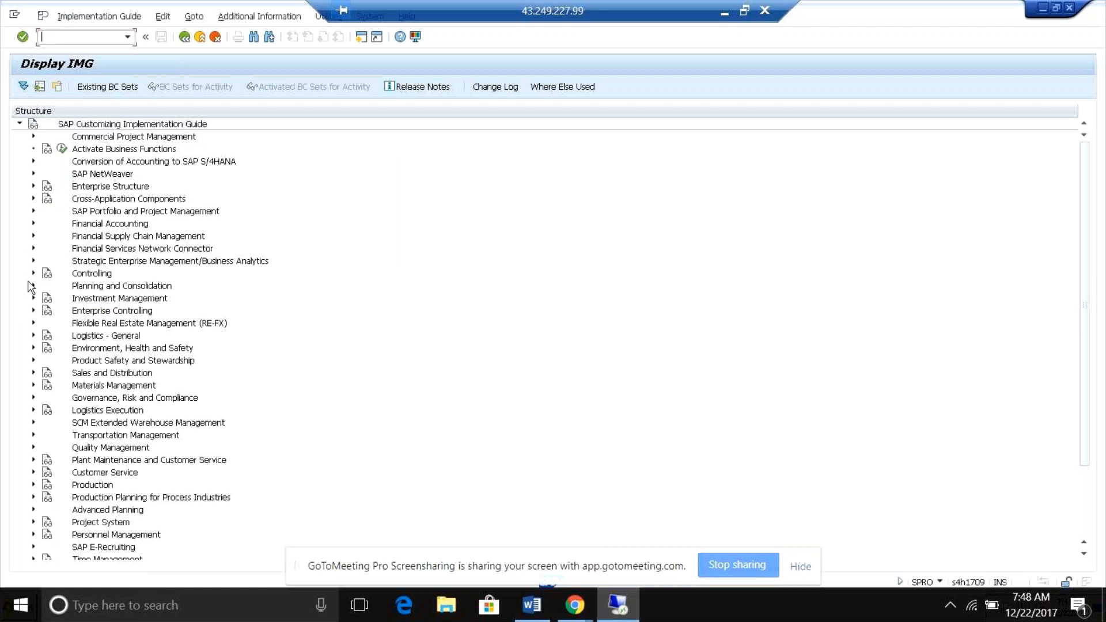
Open the ledger and currency type settings under Financial Accounting Global Settings in this session, closing the consistency check messages.
left_click(33, 225)
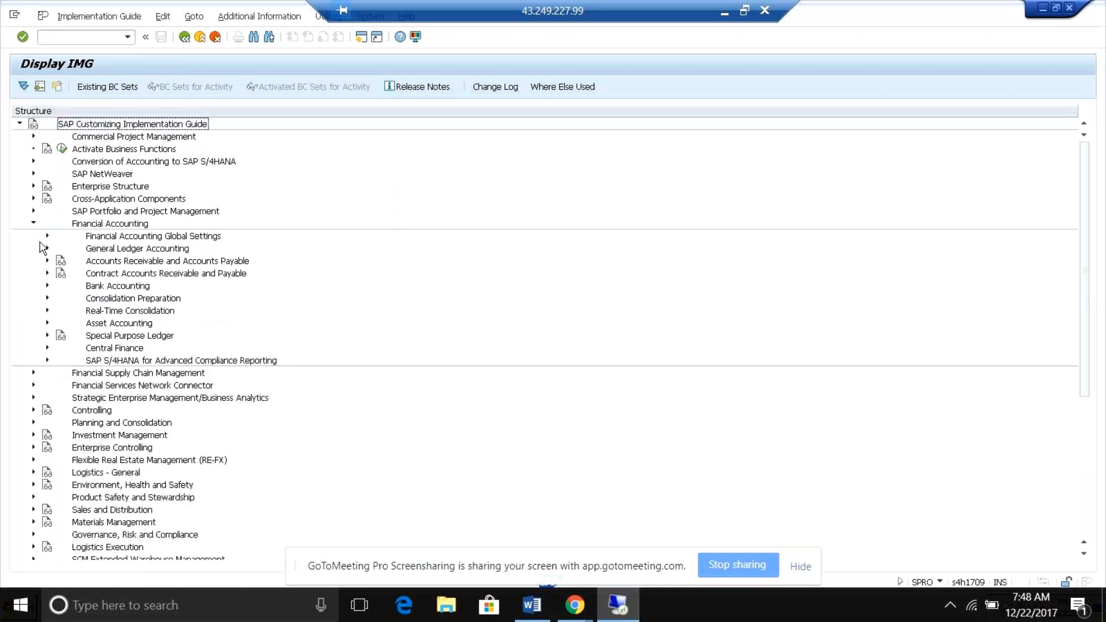
left_click(47, 235)
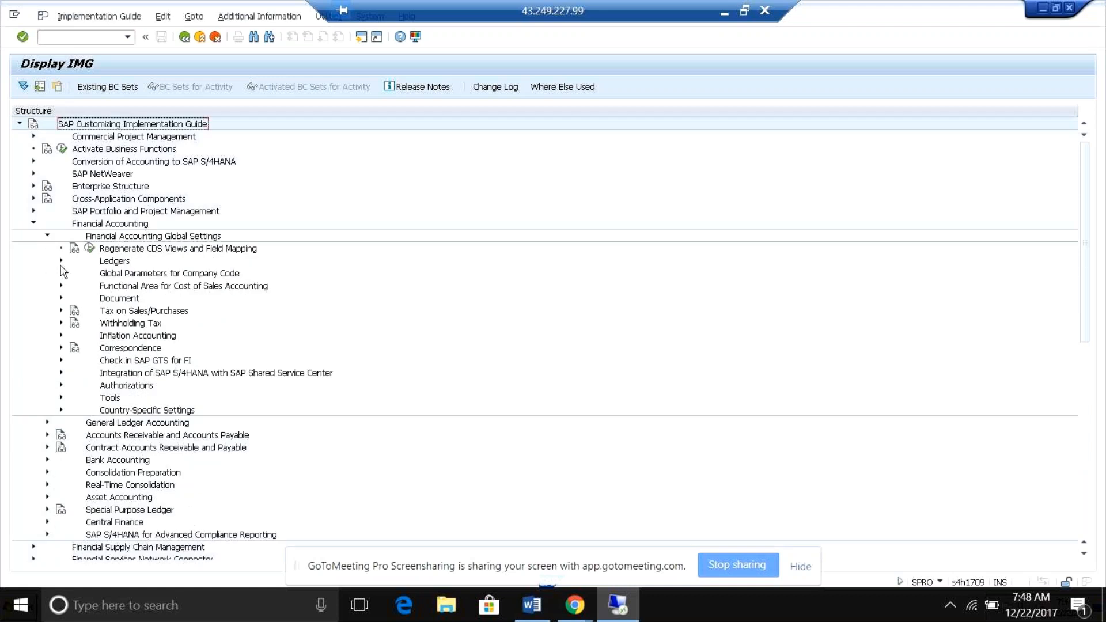
left_click(61, 261)
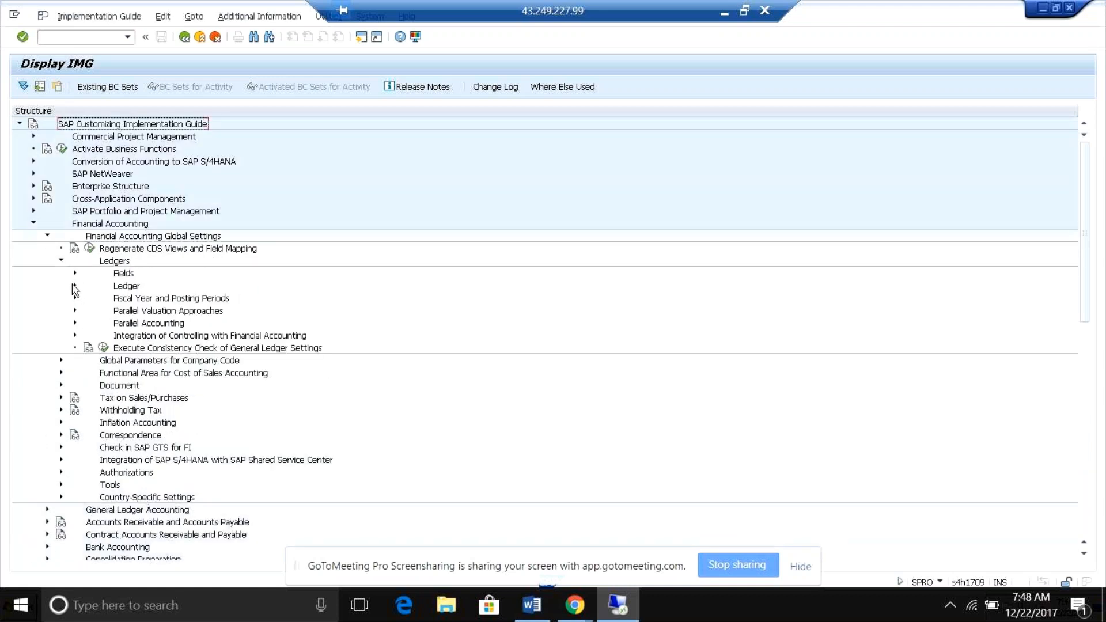
left_click(75, 286)
left_click(117, 299)
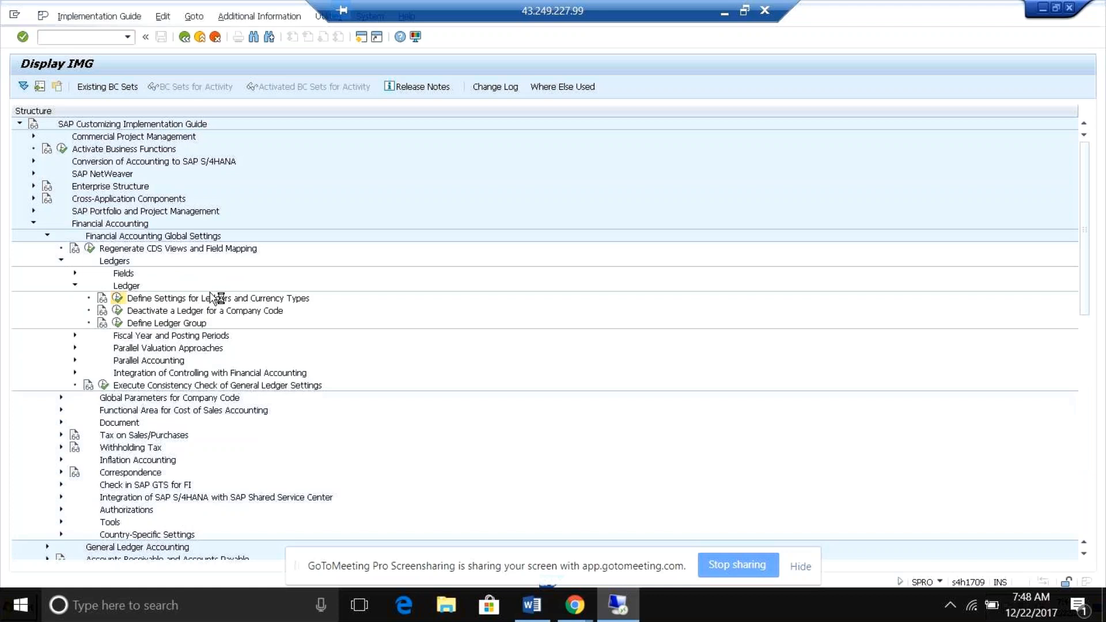
key("Return")
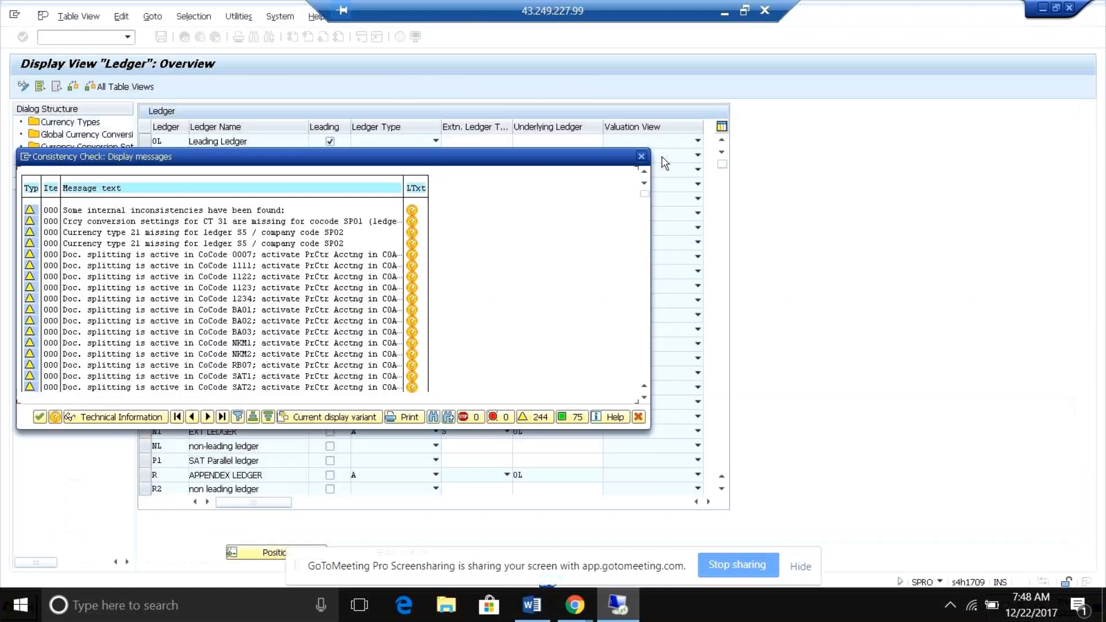
left_click(641, 156)
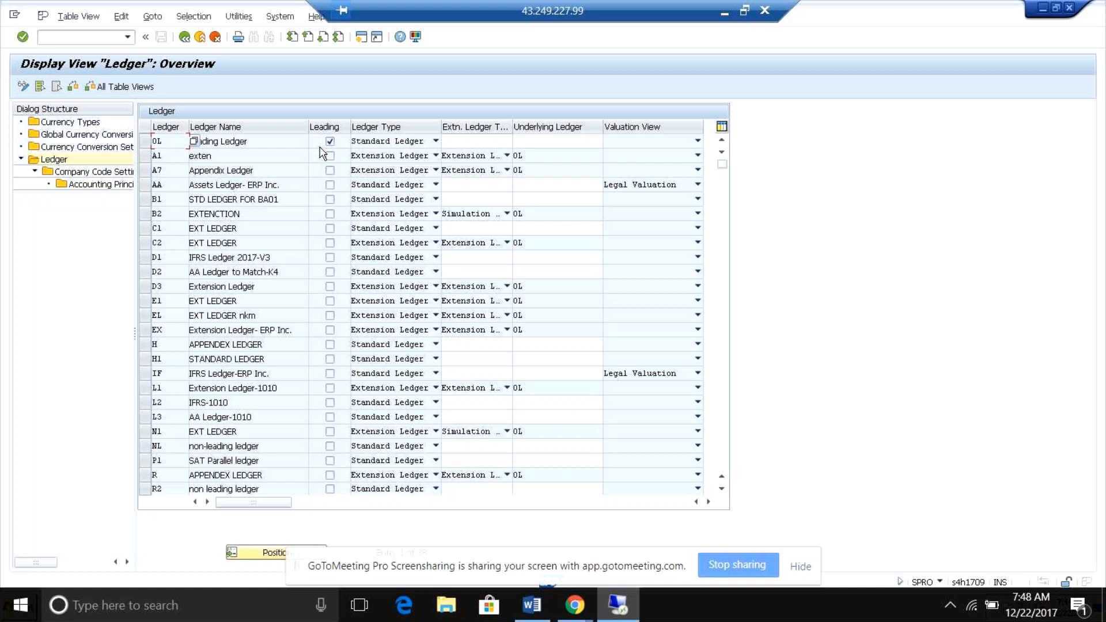
Display the company code settings for leading ledger 0L and position the list at rb05 to examine its currency types.
double_click(65, 173)
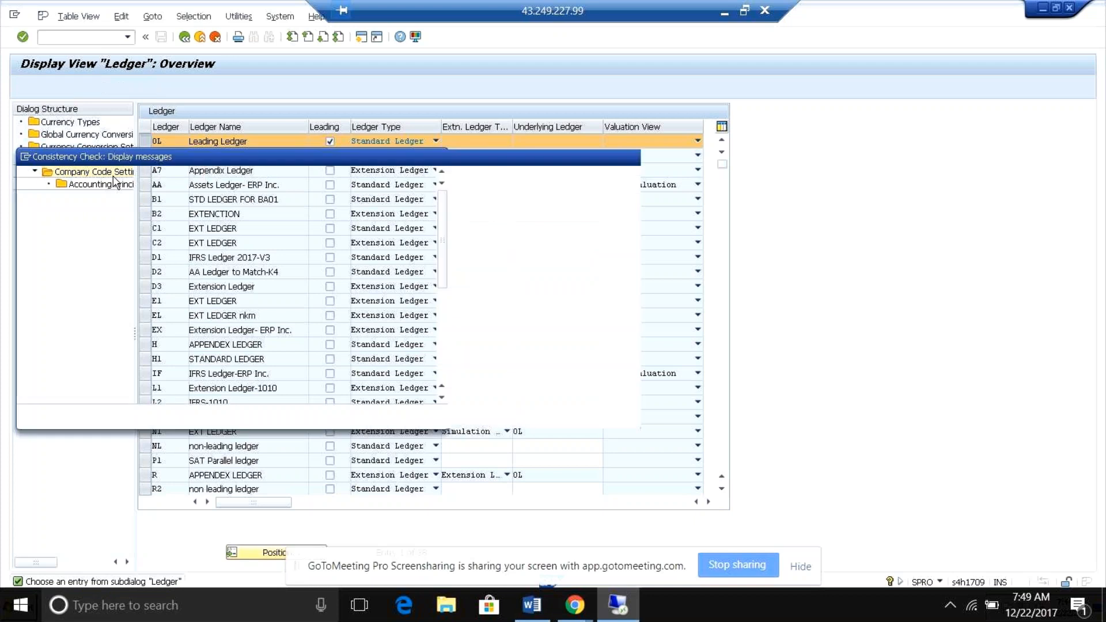
key("Return")
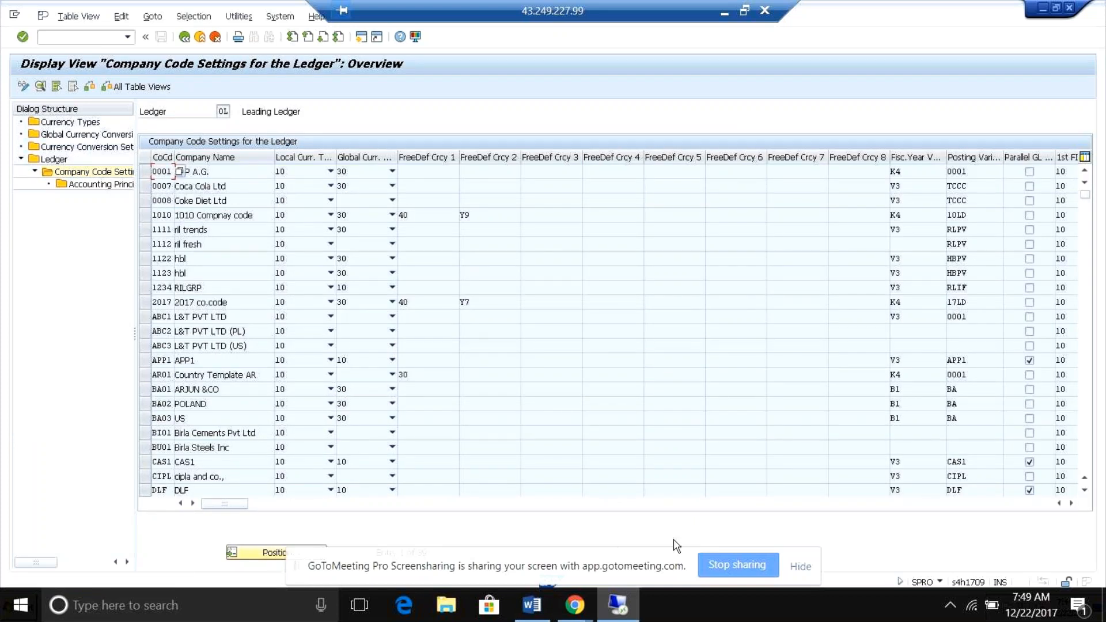
left_click(274, 554)
type("rb05")
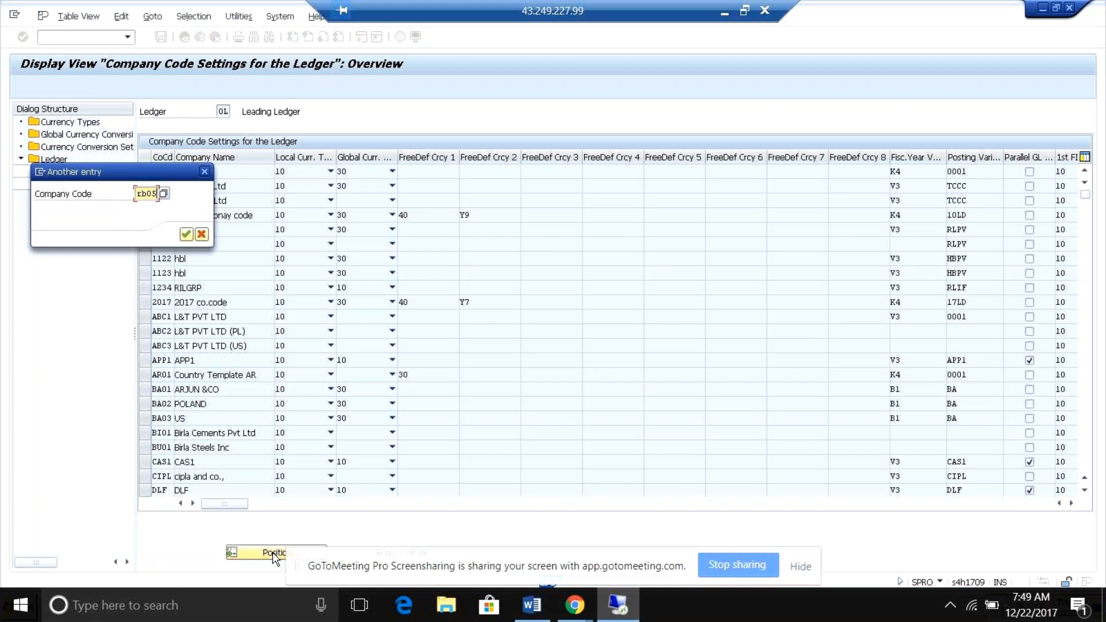
key("Return")
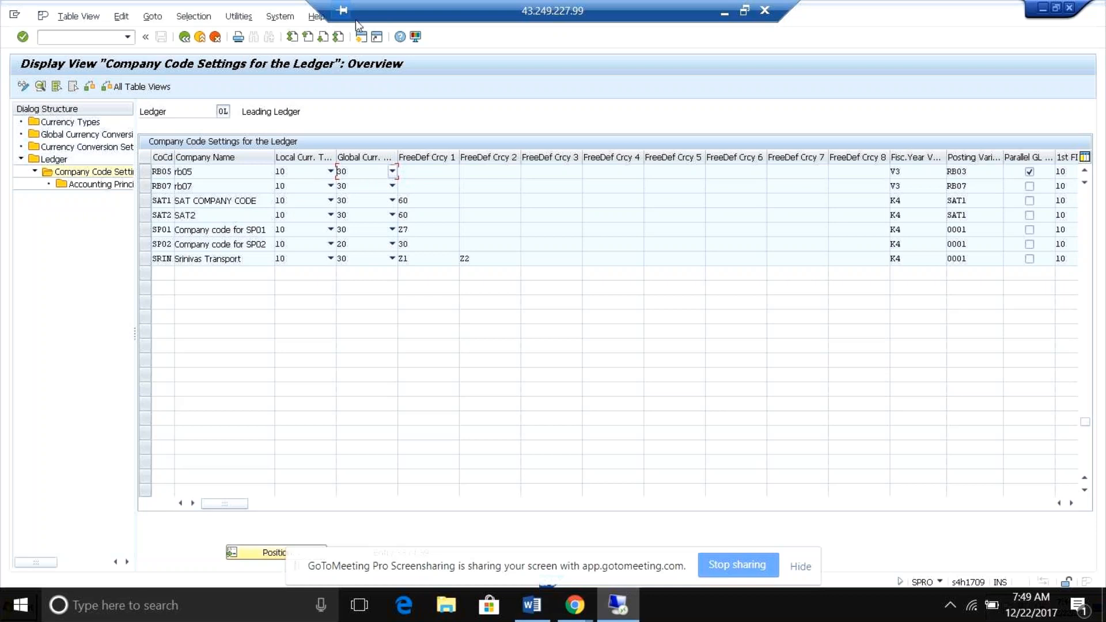
Open a new session and run the transaction whose code begins with okk.
left_click(72, 37)
type("/")
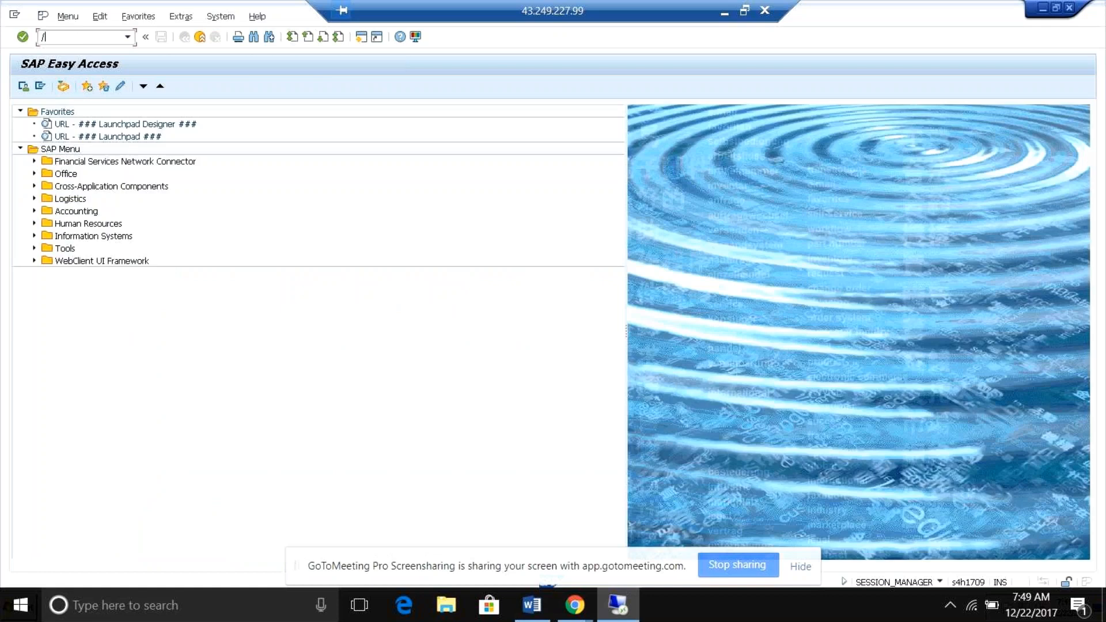
type("okkp")
key("Return")
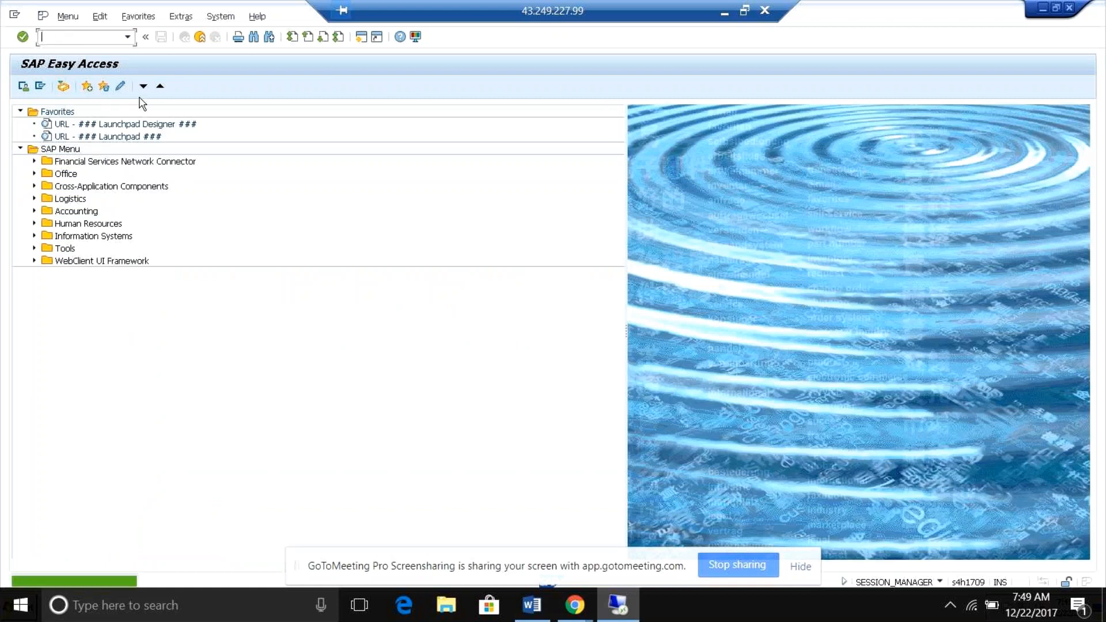
Run transaction /nokkp to display the overview of controlling areas.
type("/nokkp")
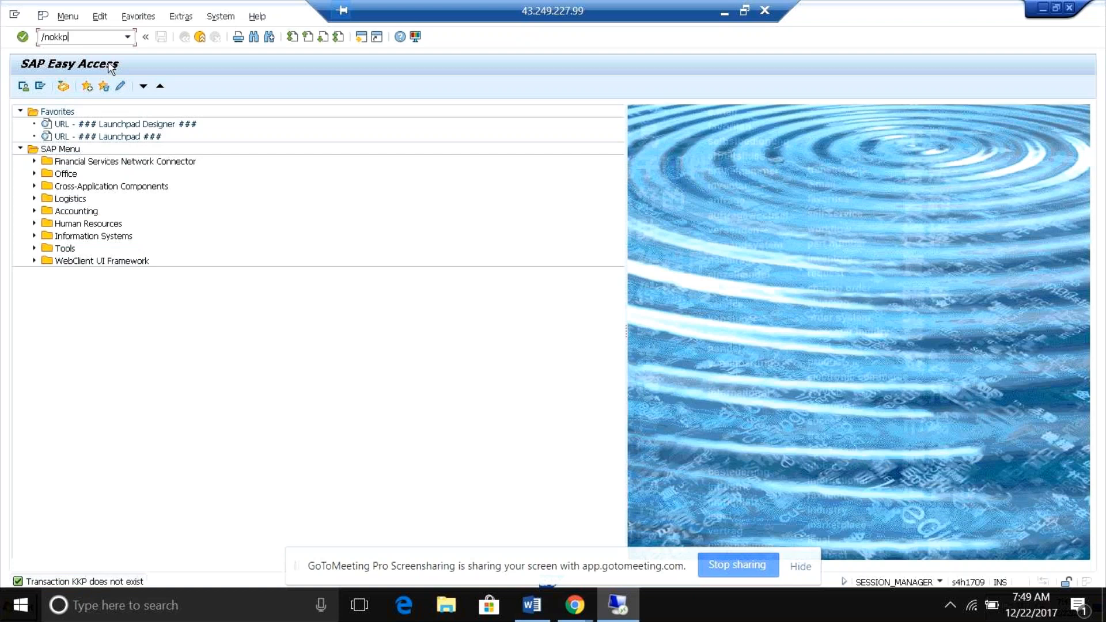
key("Return")
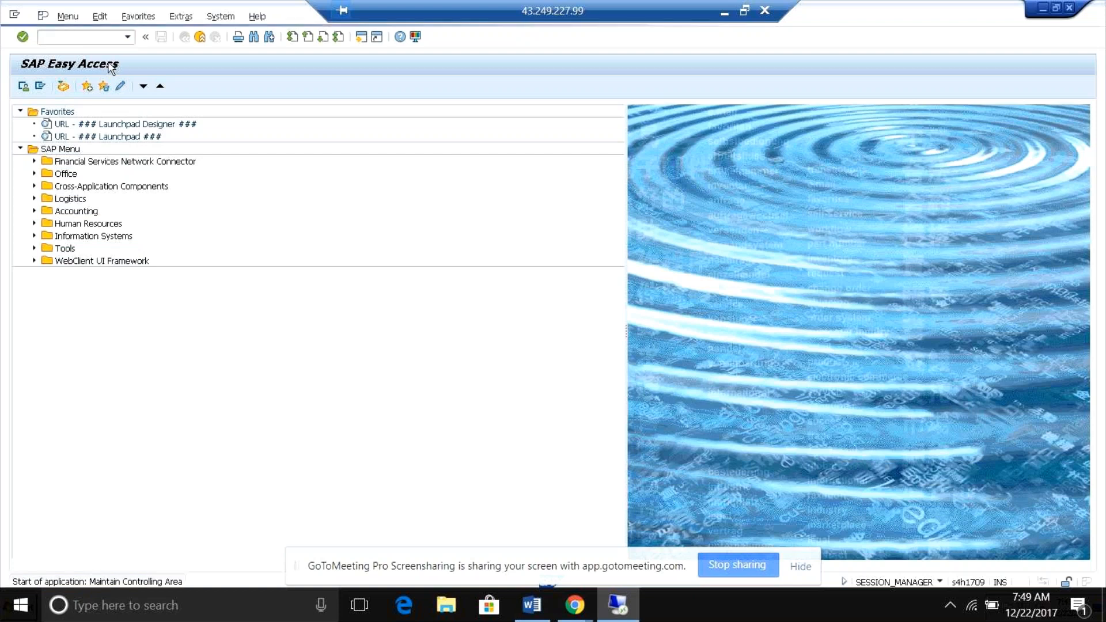
key("Return")
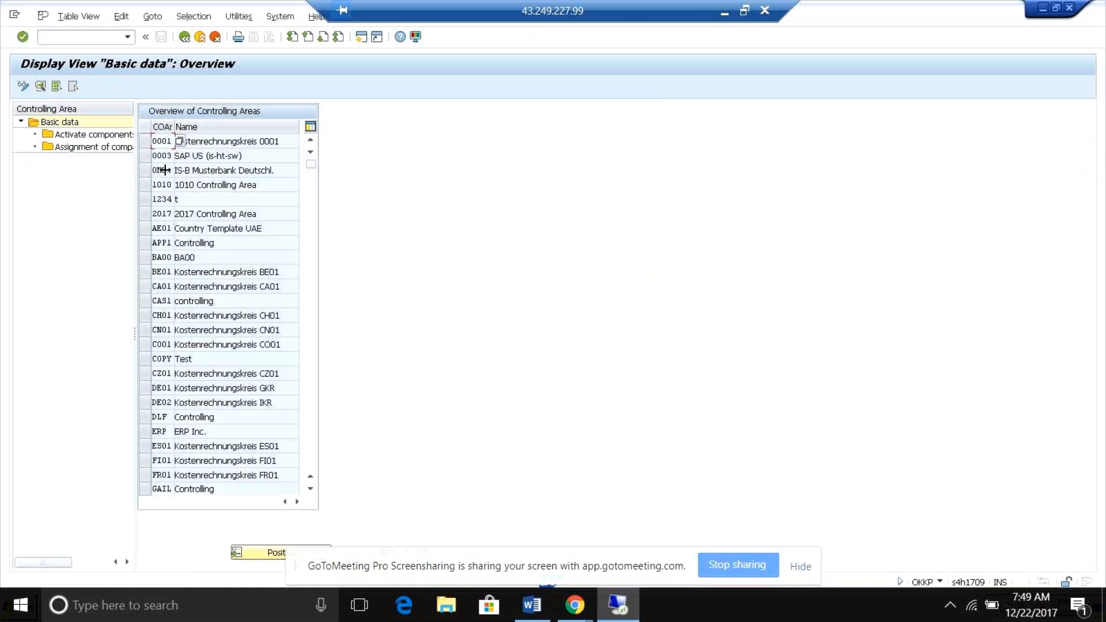
Position the controlling area list at rb05 and display its basic data details to examine the currency type.
left_click(259, 553)
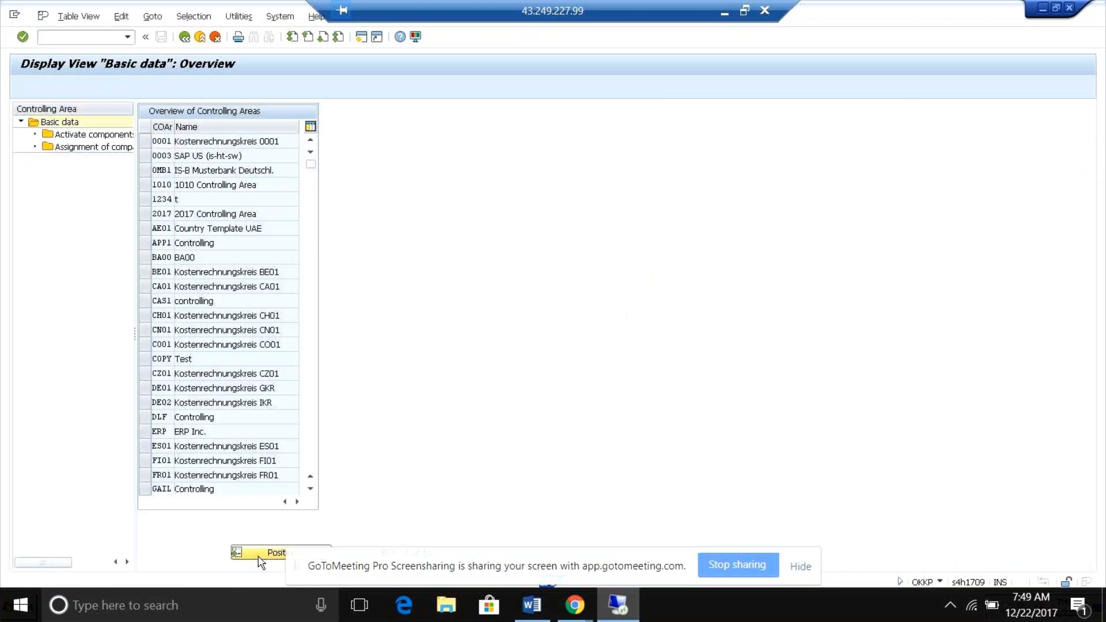
type("rn")
key("BackSpace")
type("b05")
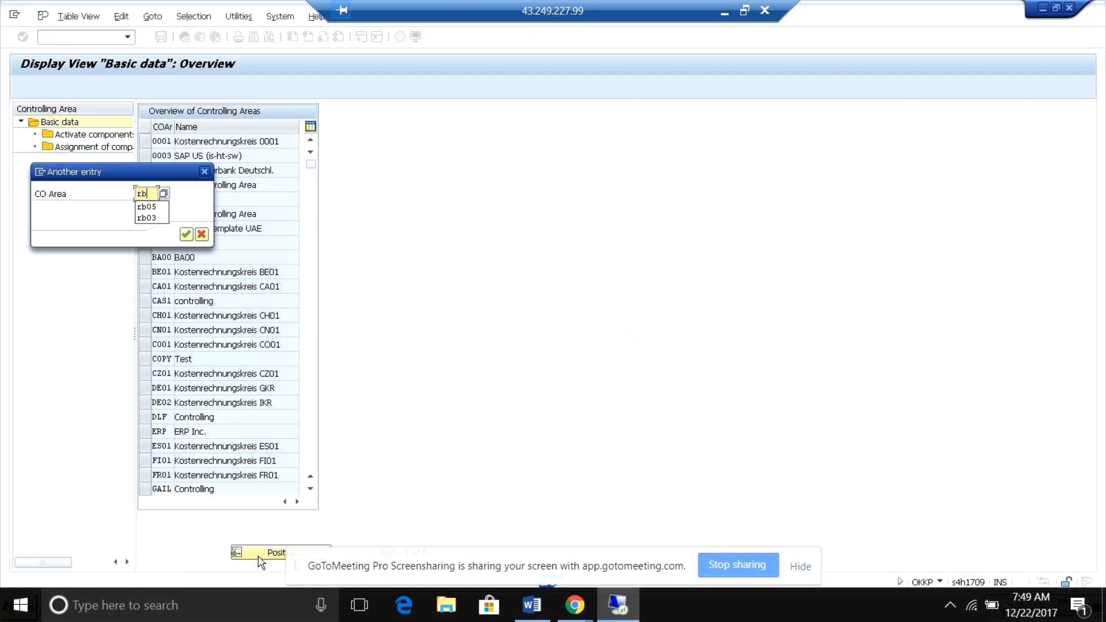
key("Return")
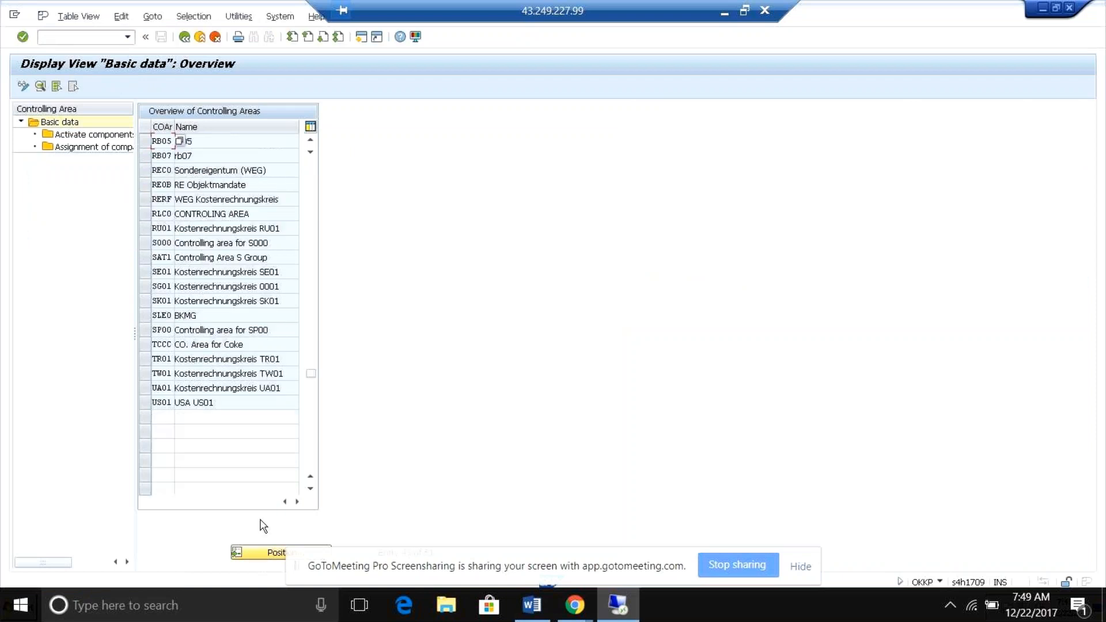
double_click(166, 145)
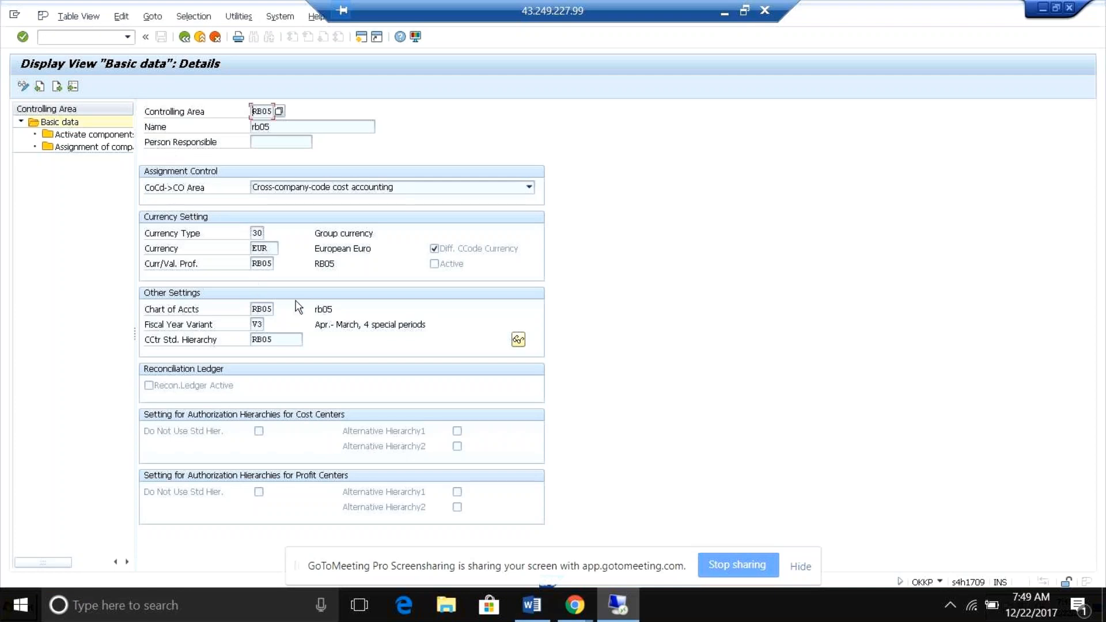
left_click(257, 231)
type("0")
Switch to the ledger's company code settings session, examine RB05's freely defined currencies and view its details, closing the consistency check messages on return.
key("alt+Tab")
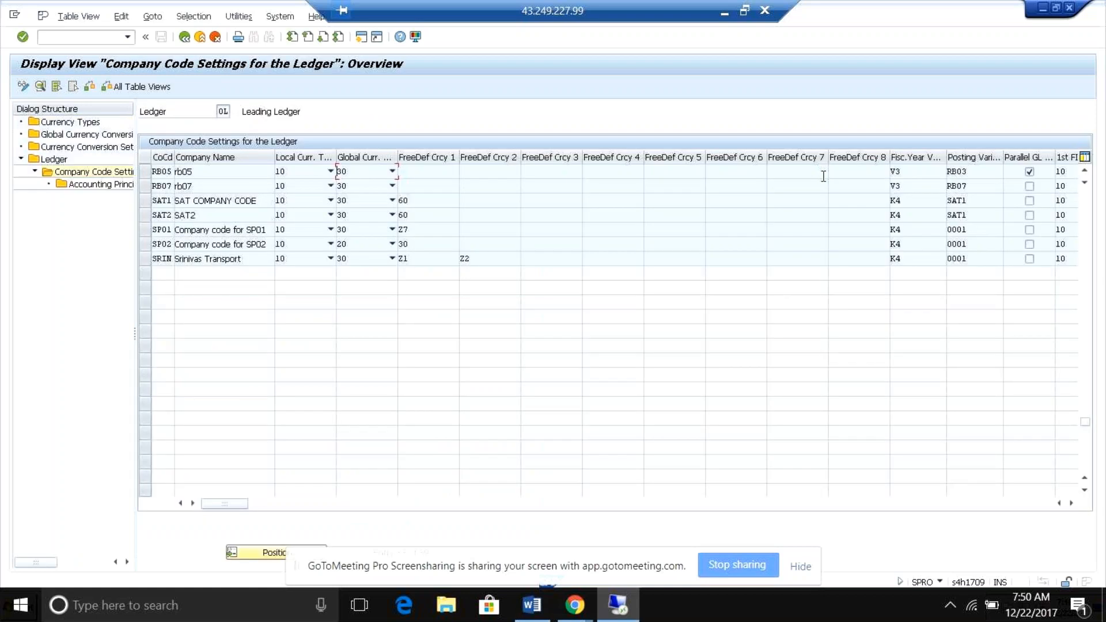
left_click(444, 172)
left_click(494, 172)
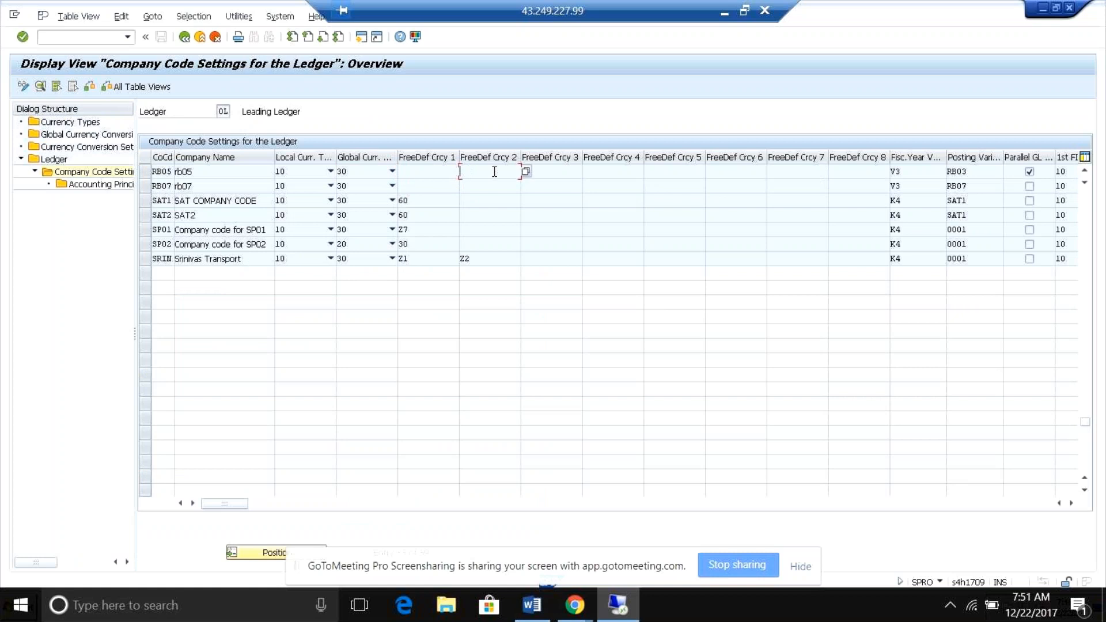
left_click(439, 172)
left_click(216, 170)
double_click(215, 170)
key("Return")
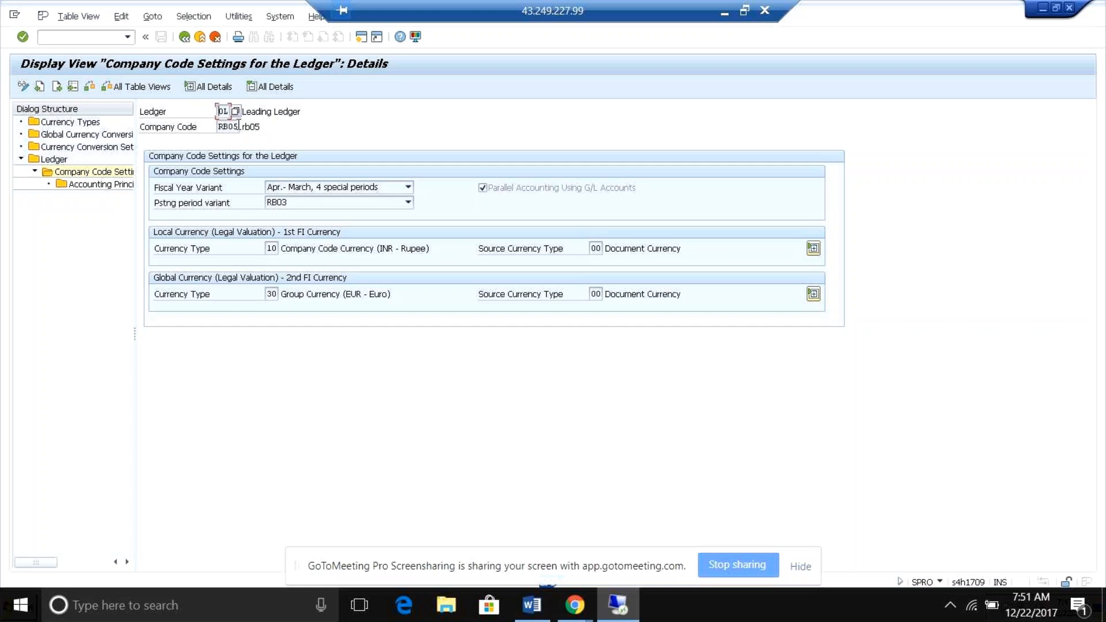
left_click(184, 37)
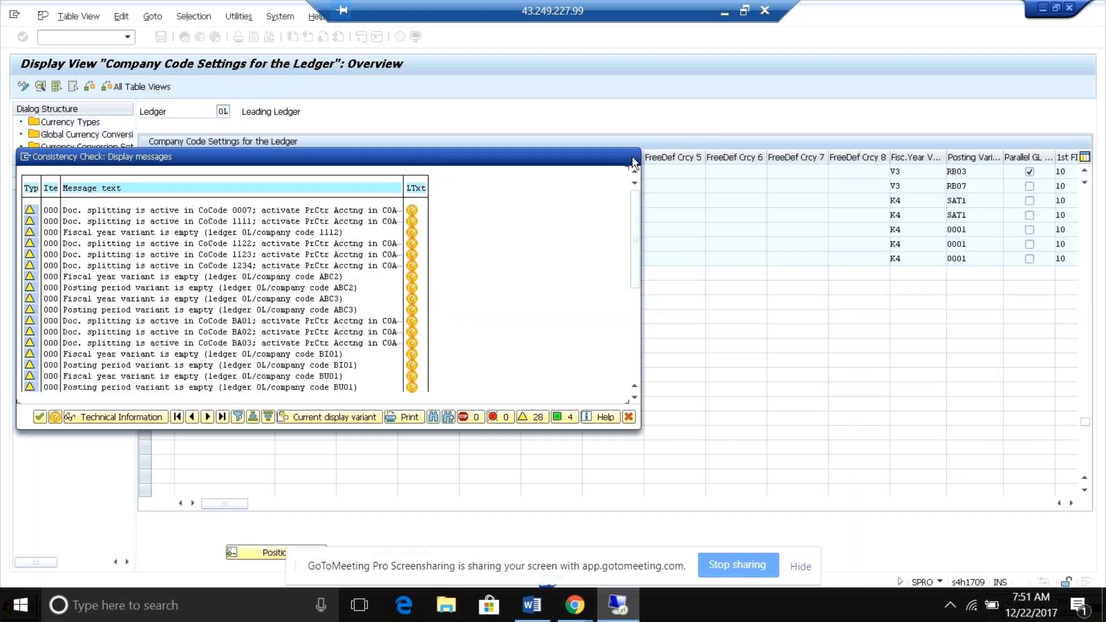
left_click(634, 161)
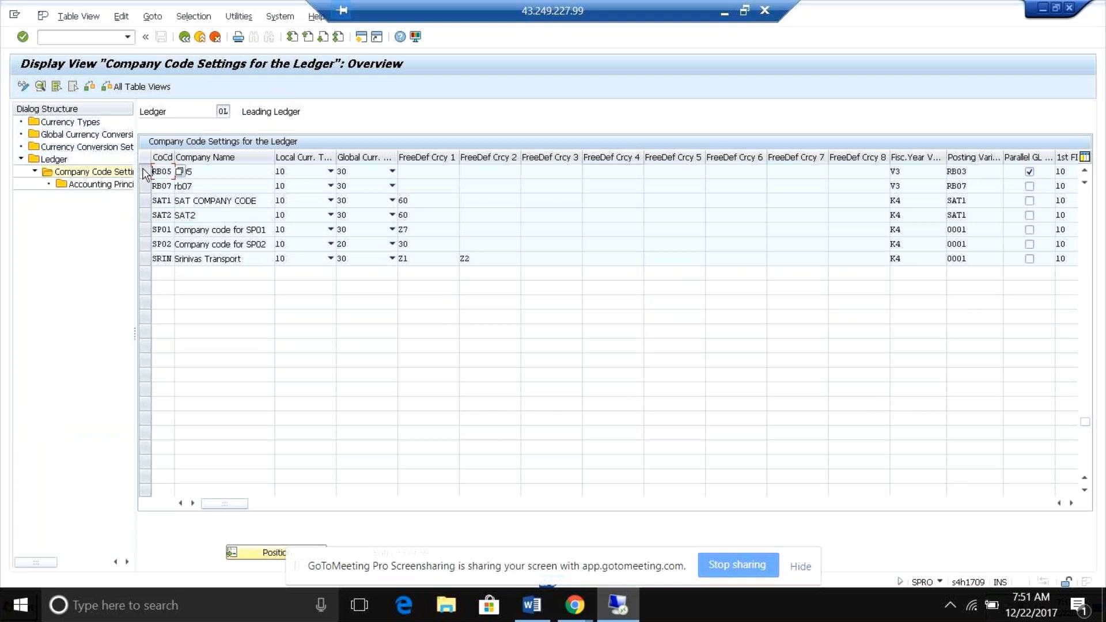
Display the accounting principles for ledger 0L and company code RB05, then return to the company code settings overview.
left_click(146, 173)
double_click(95, 184)
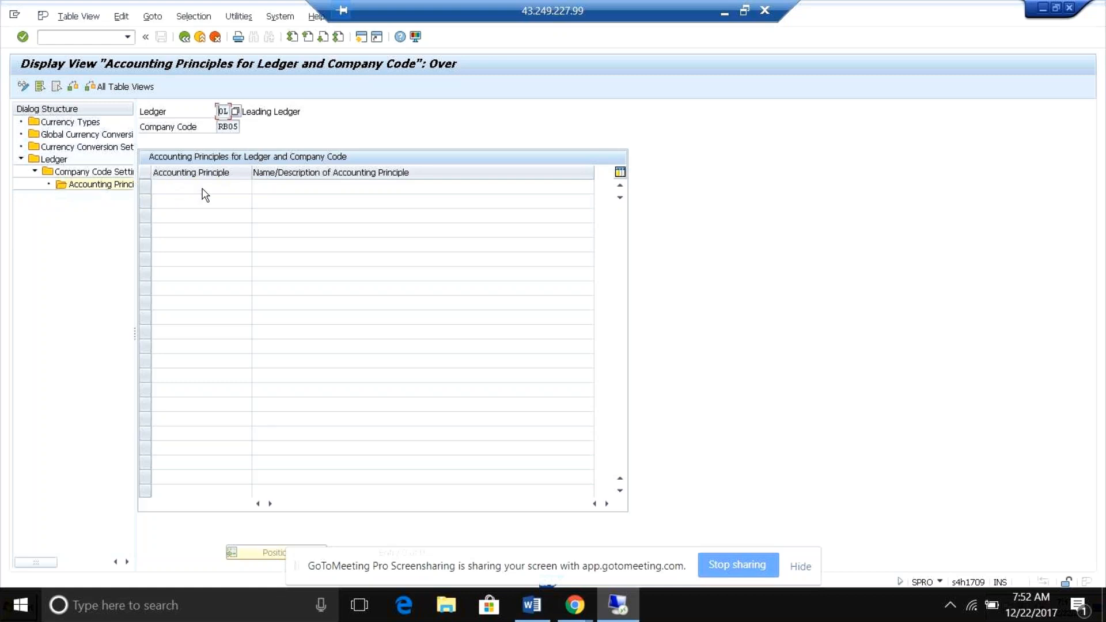
left_click(184, 37)
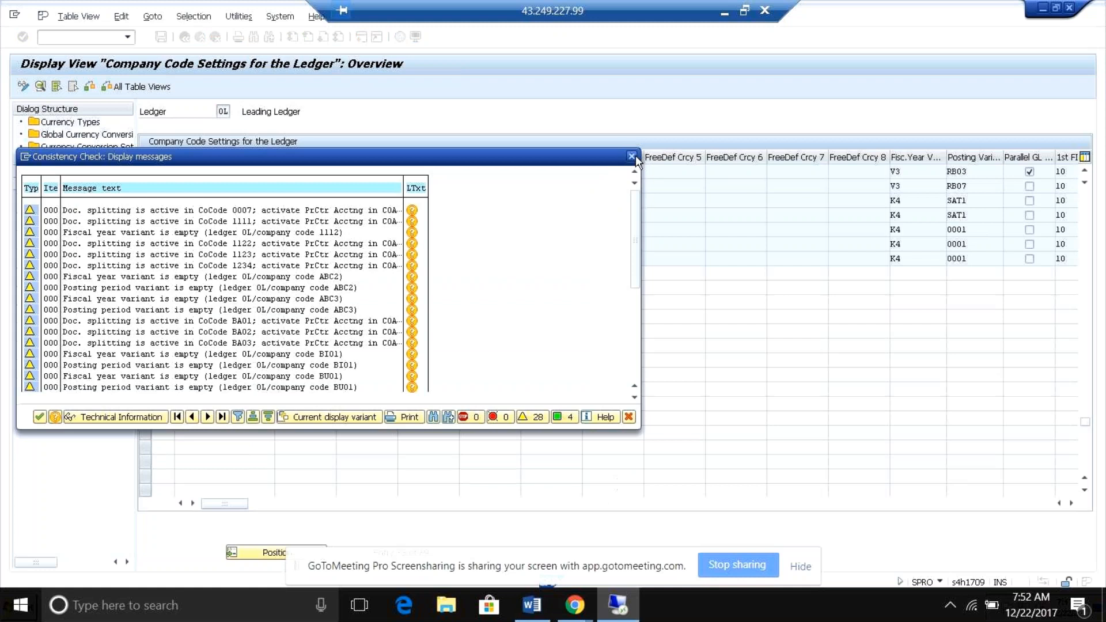
key("Return")
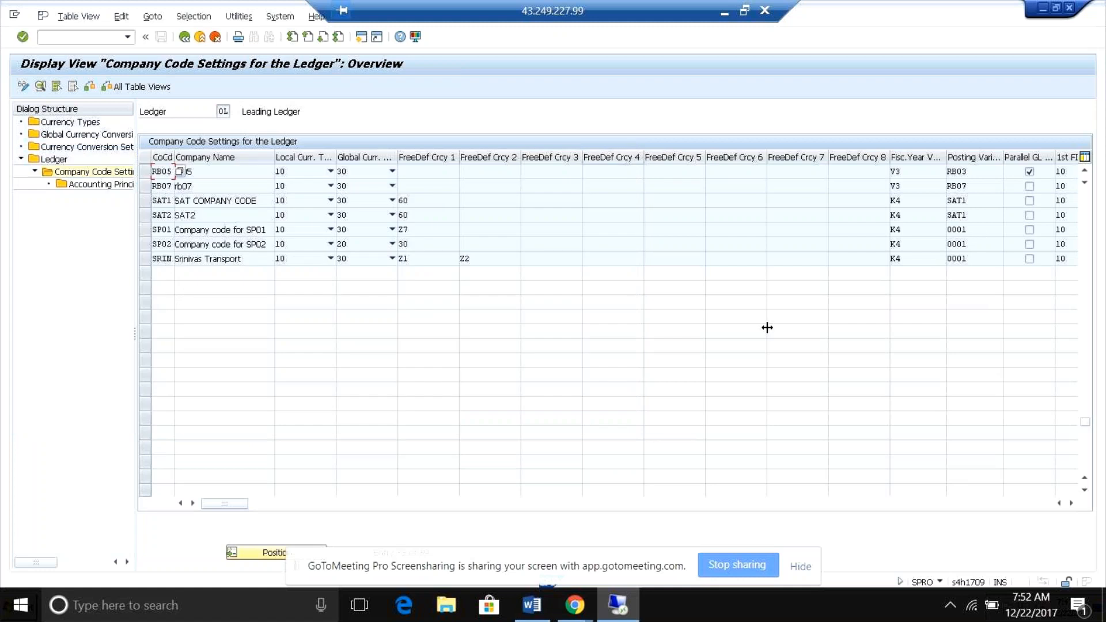
Close the extra sessions showing SAP Easy Access, the controlling area basic data and the additional local currencies.
key("alt+Tab")
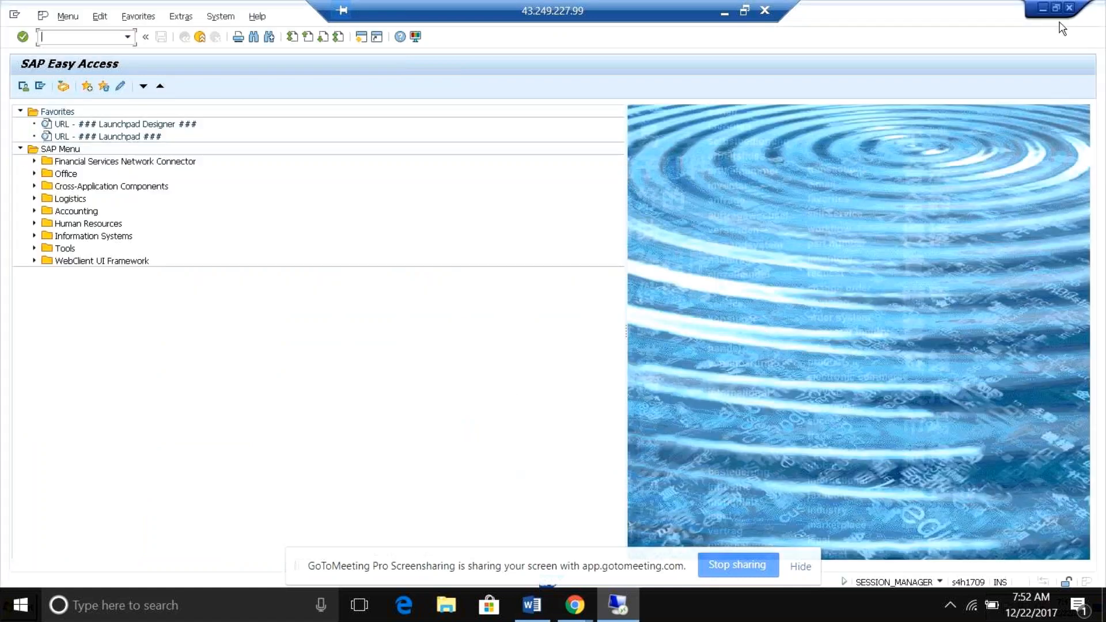
left_click(1068, 10)
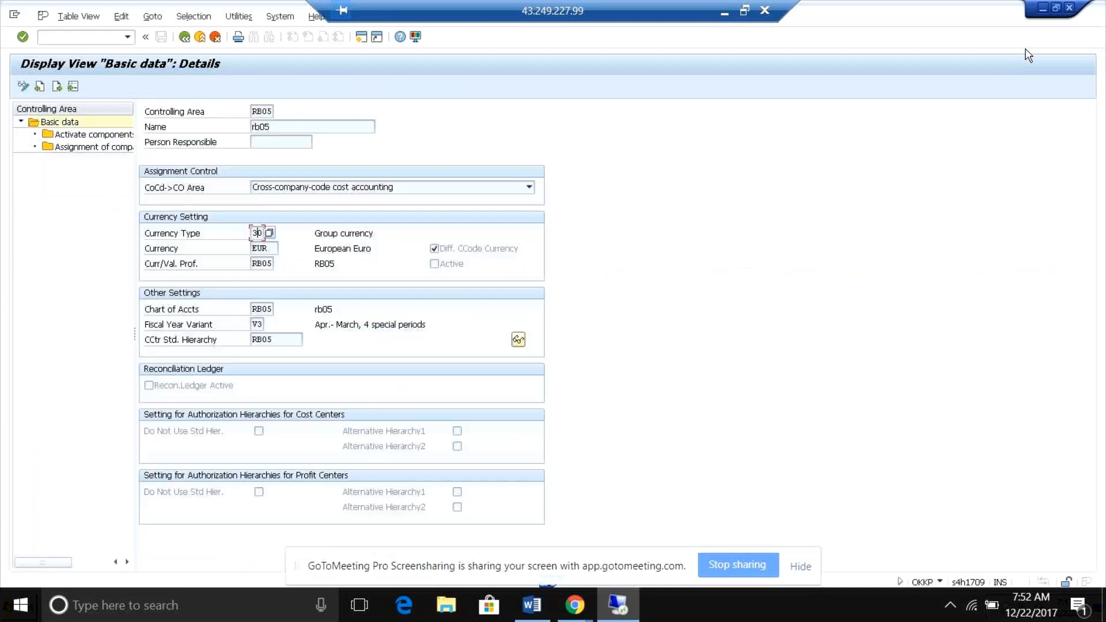
left_click(1069, 11)
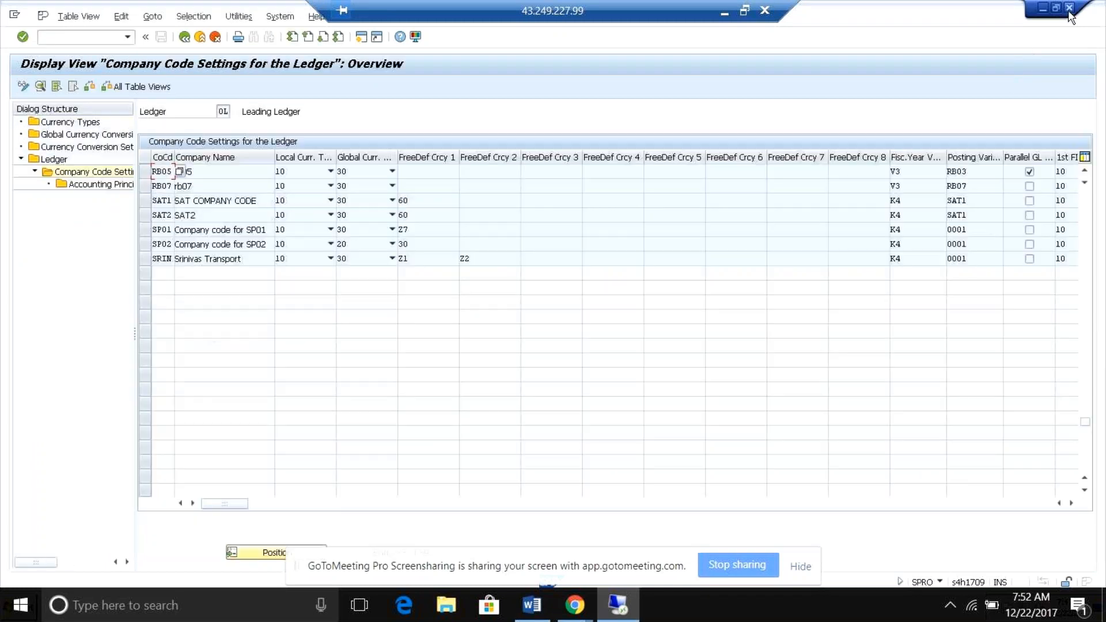
left_click(1069, 9)
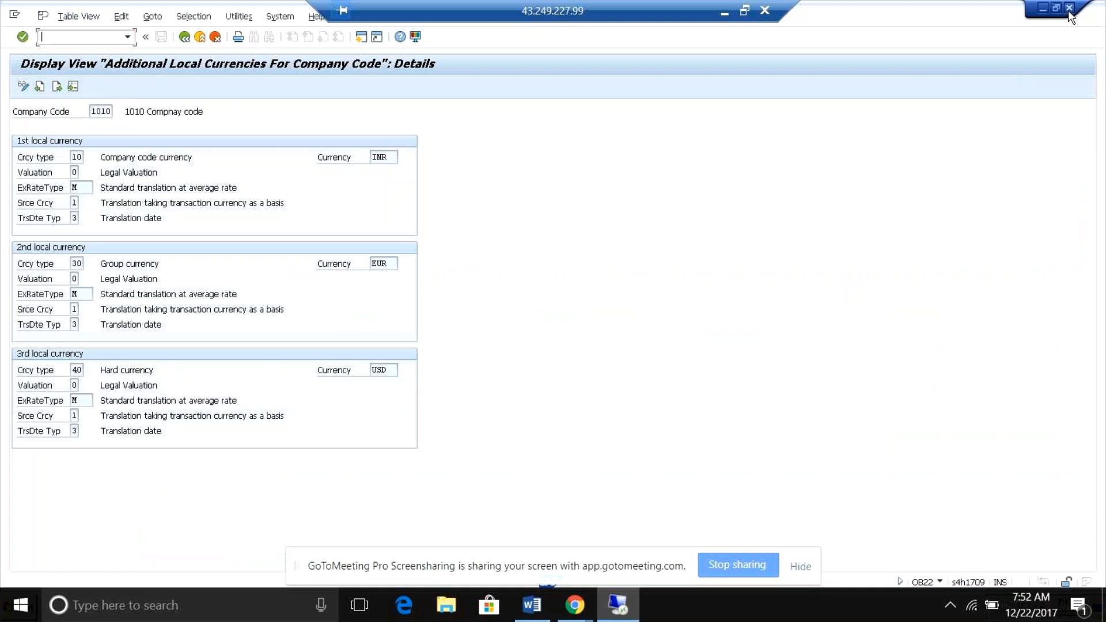
left_click(1069, 9)
Switch to the session with the ledger overview in change mode and open the company code settings for leading ledger 0L.
key("alt+Tab")
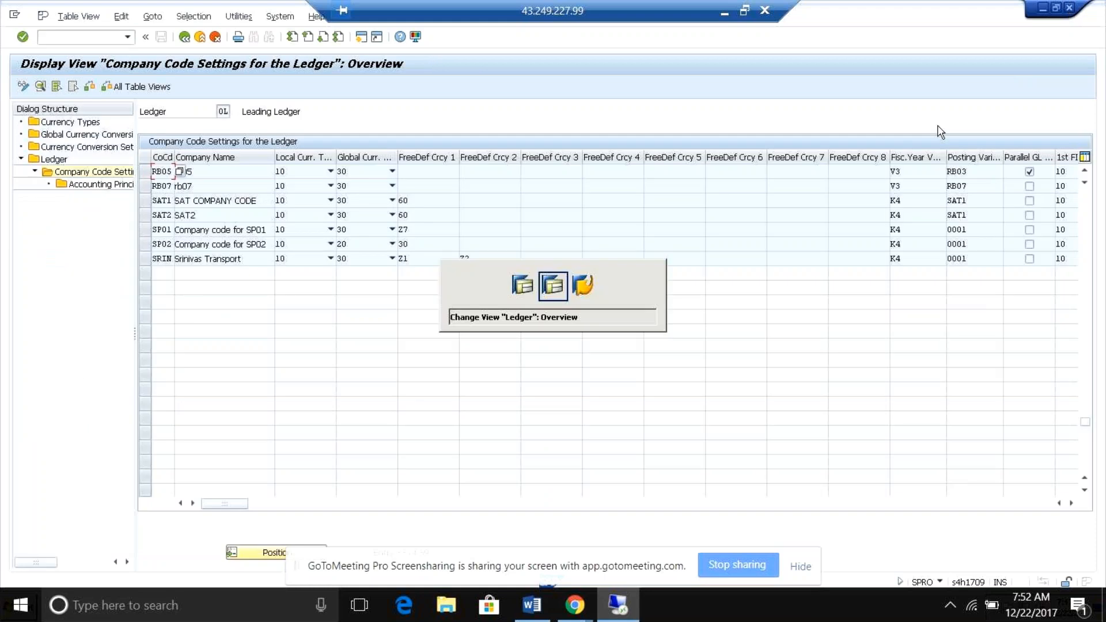
key("alt+Tab")
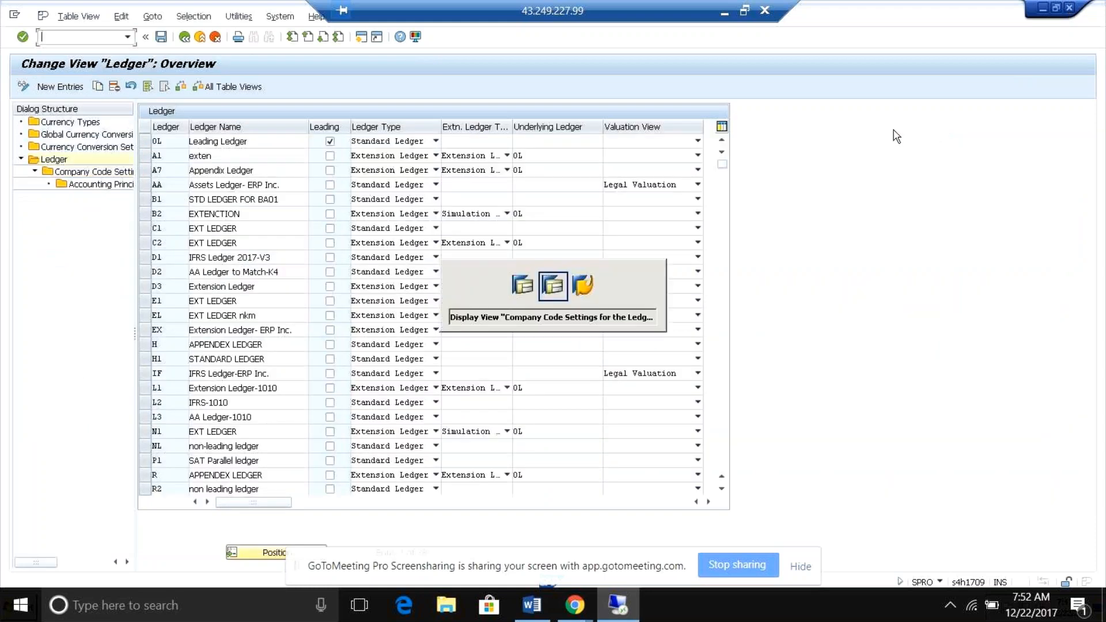
key("alt+Tab")
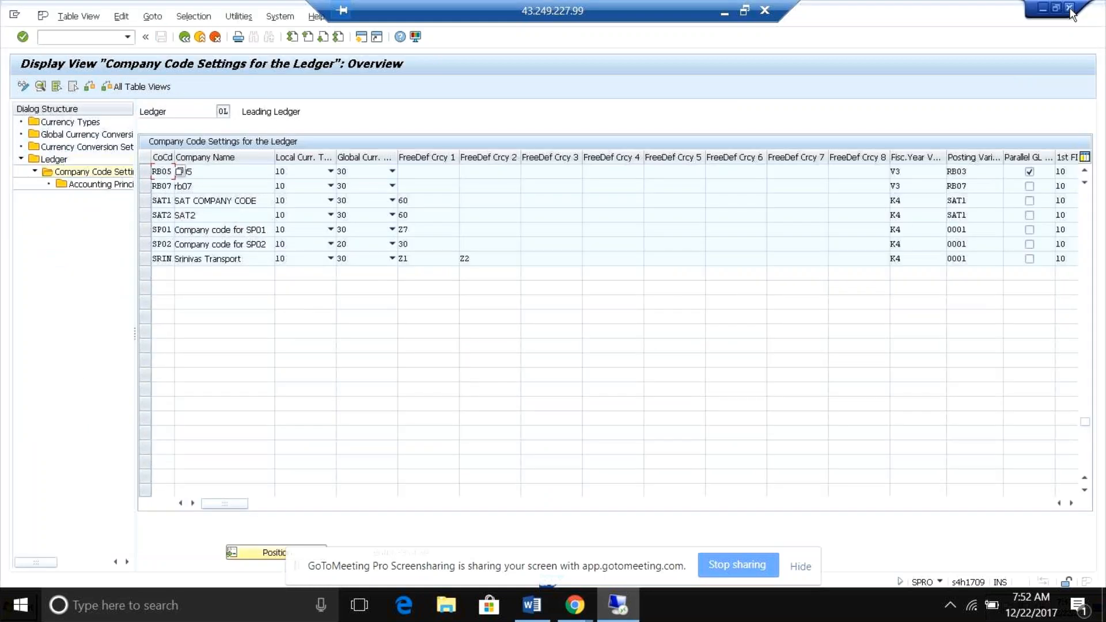
key("alt+Tab")
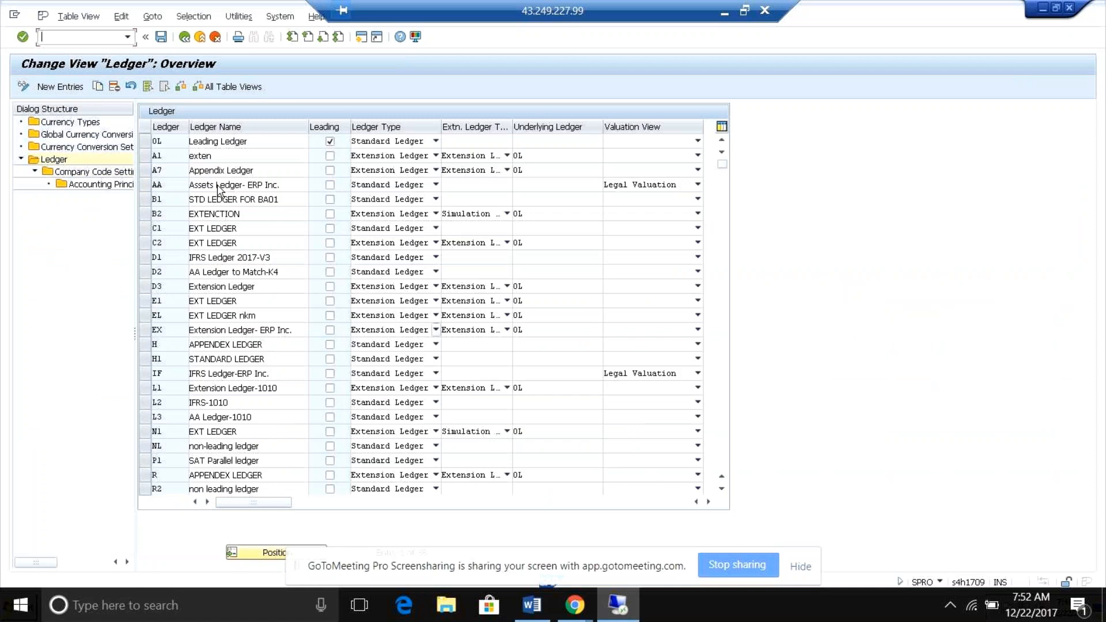
left_click(145, 141)
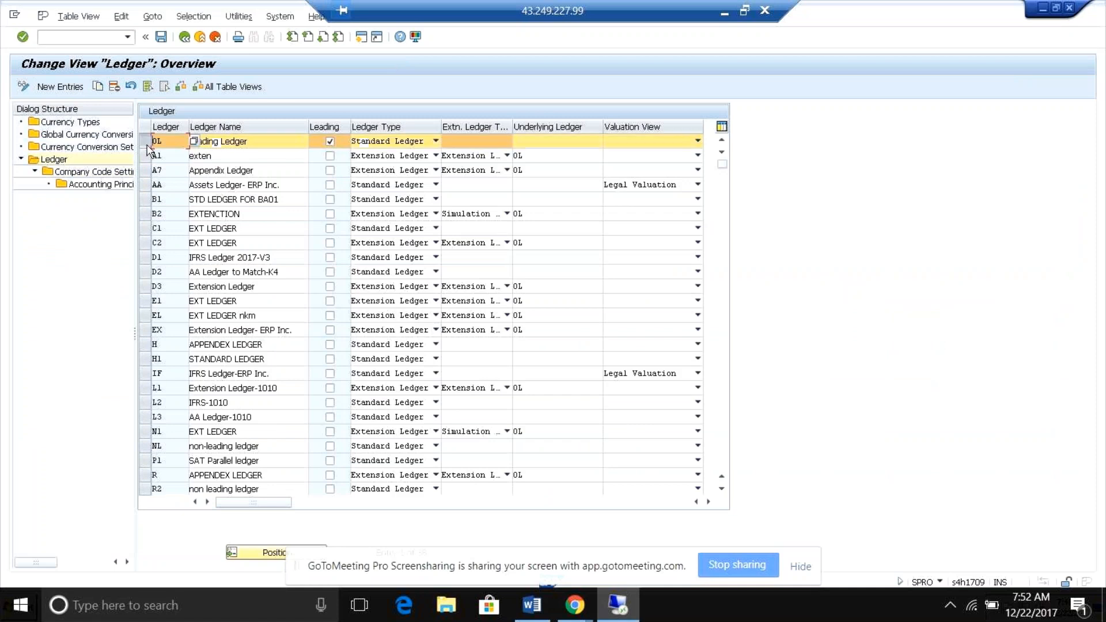
double_click(106, 174)
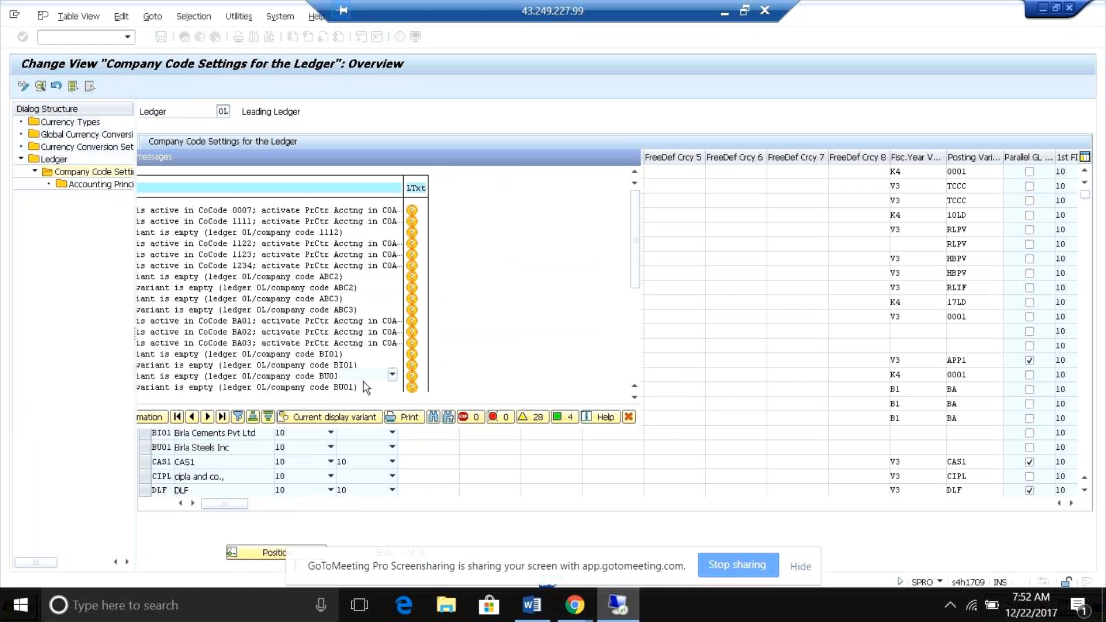
Position the company code settings list at rb05 and place the cursor on that company code's name.
left_click(274, 551)
type("rb05")
key("Return")
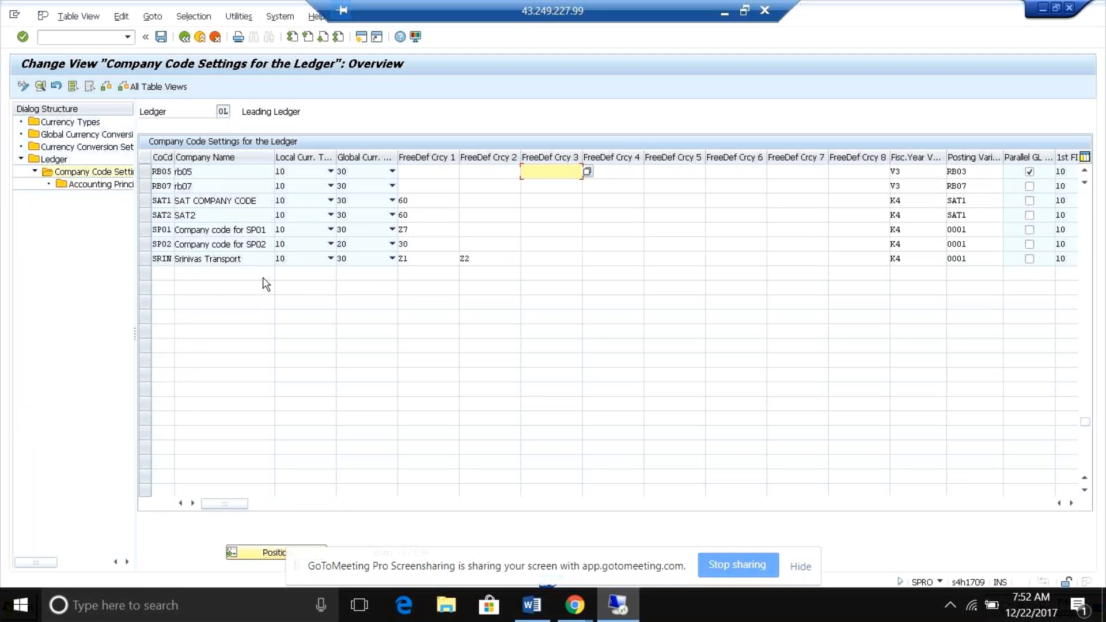
left_click(246, 174)
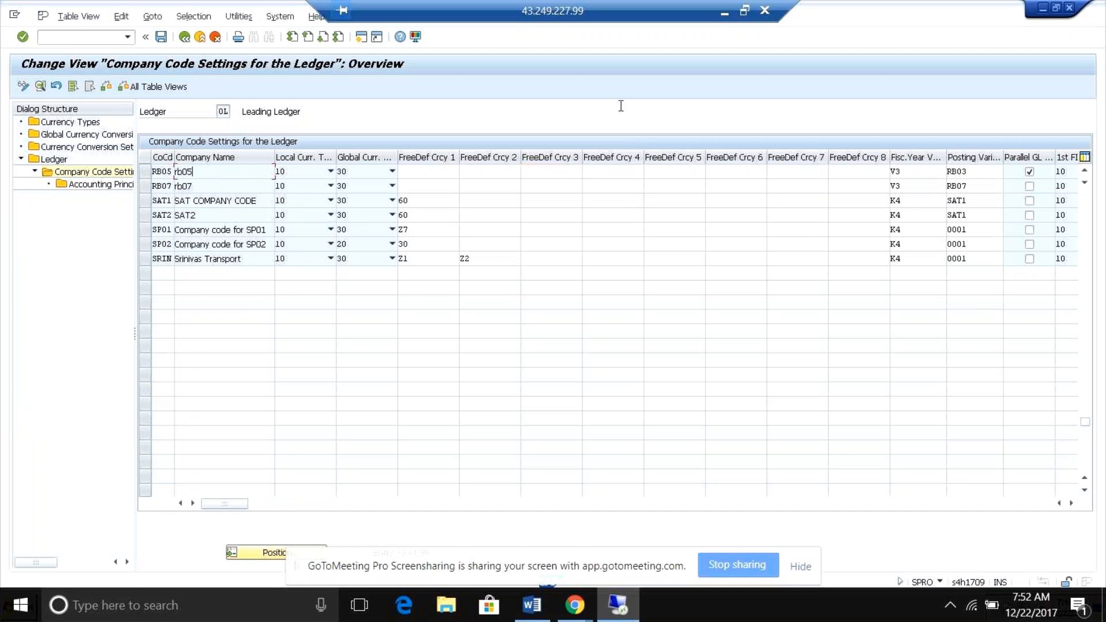
Switch to GoToMeeting, toggle the presenter's microphone mute, and return to the SAP session.
left_click(721, 17)
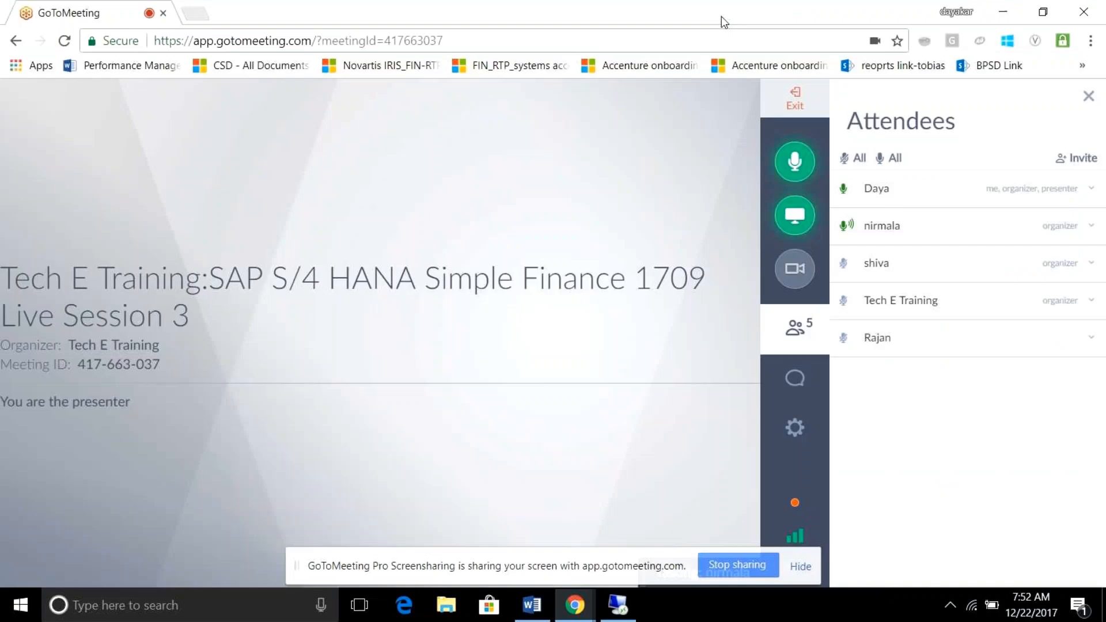
left_click(797, 167)
left_click(798, 167)
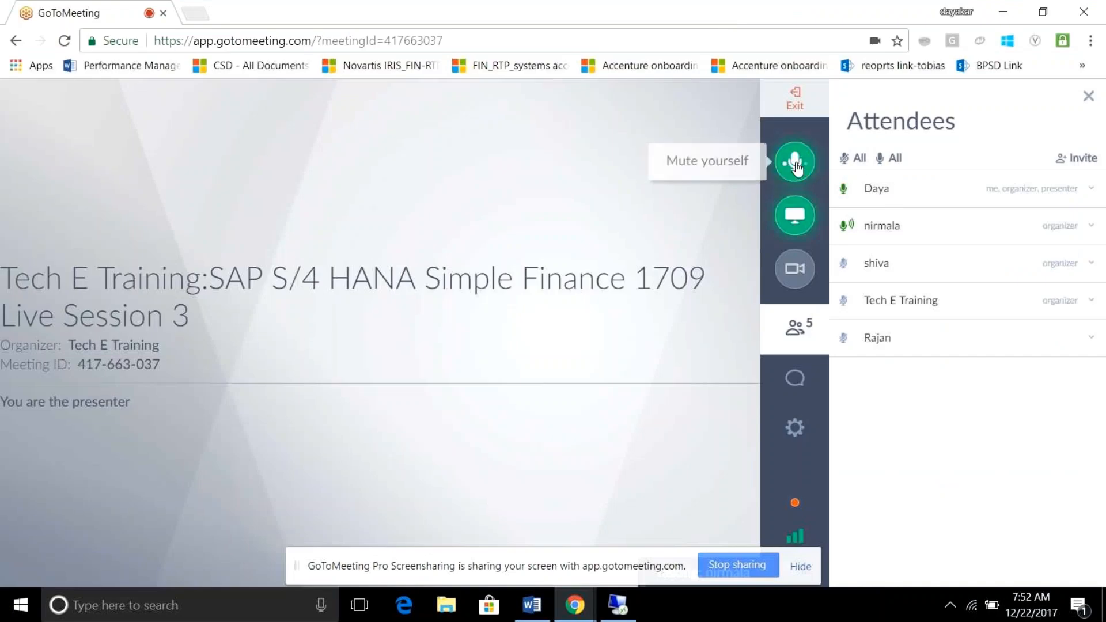
left_click(797, 167)
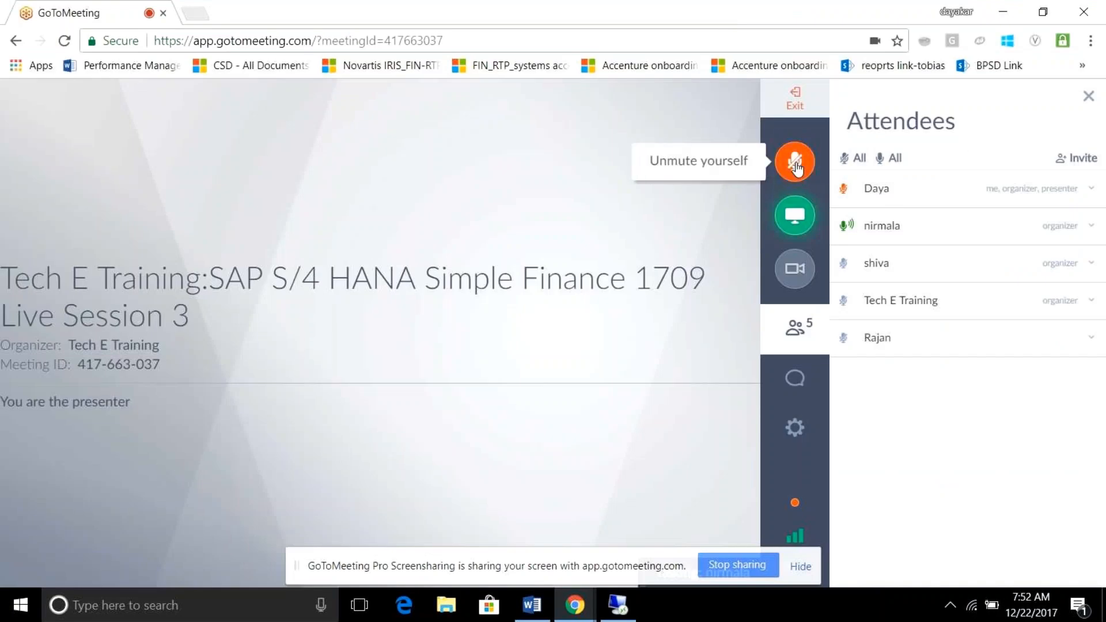
left_click(796, 168)
left_click(626, 604)
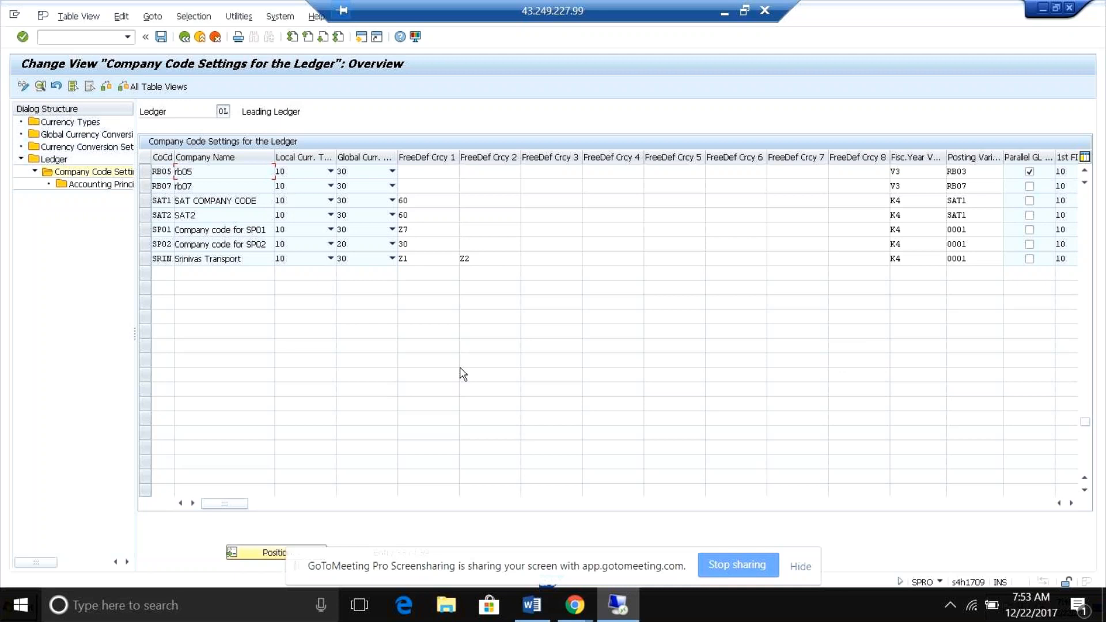
Select company code RB05 in the leading ledger's company code settings and open its accounting principles.
left_click(441, 172)
left_click(482, 173)
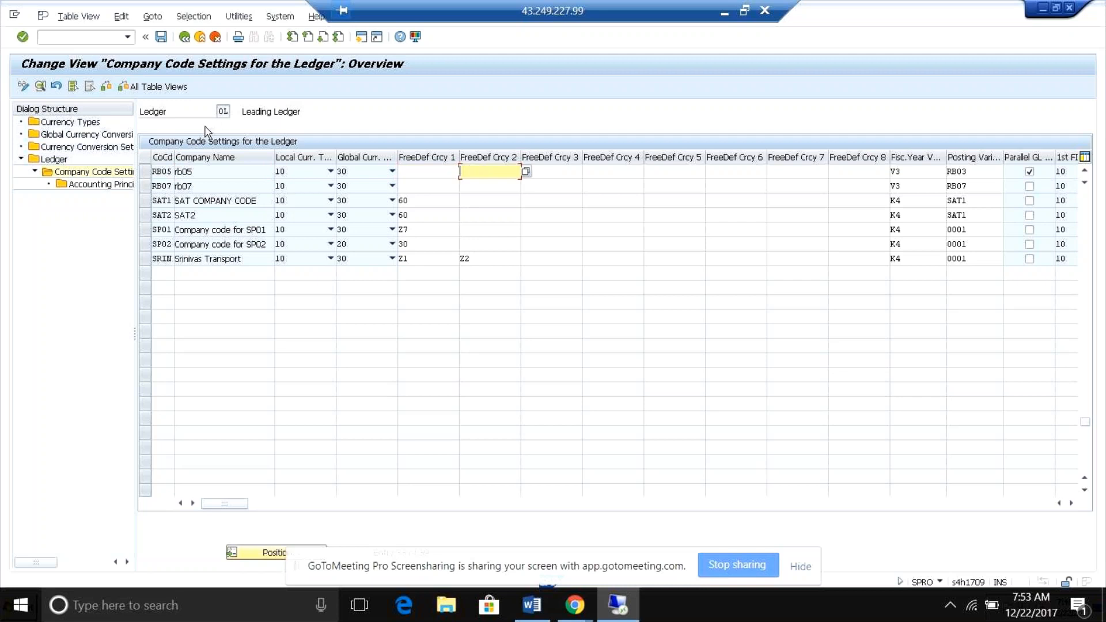
left_click(145, 172)
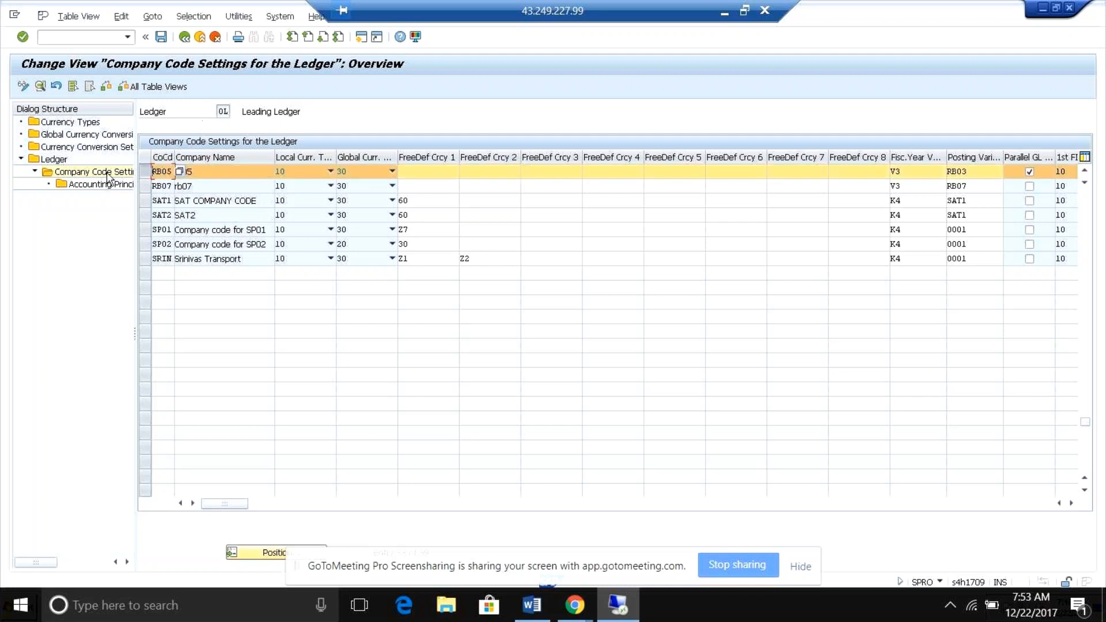
left_click(417, 171)
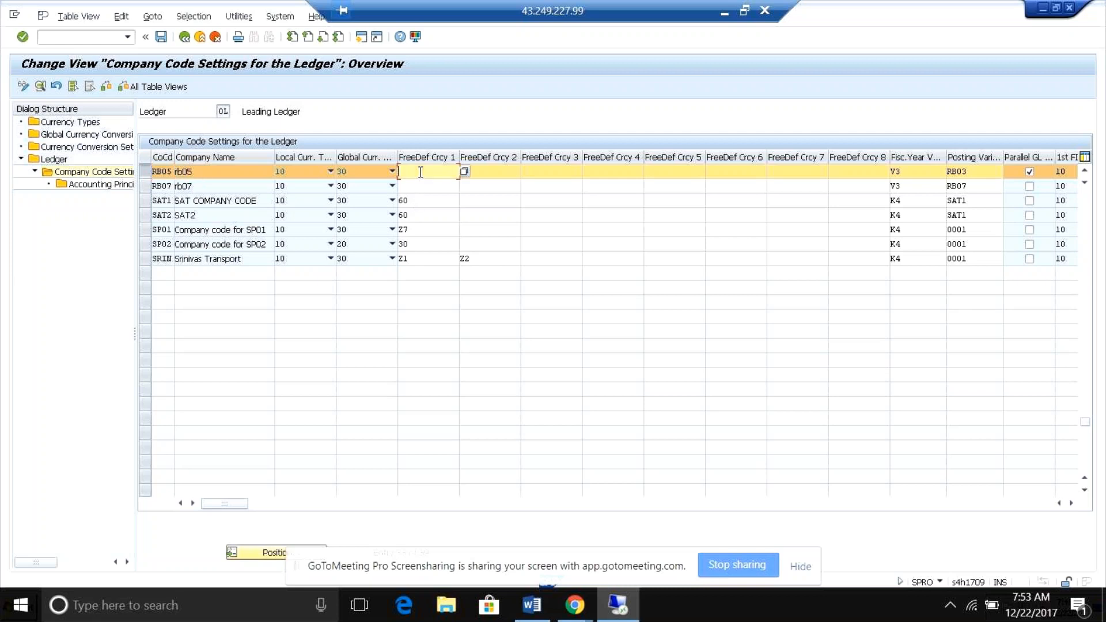
left_click(478, 170)
key("shift+Tab")
left_click(492, 168)
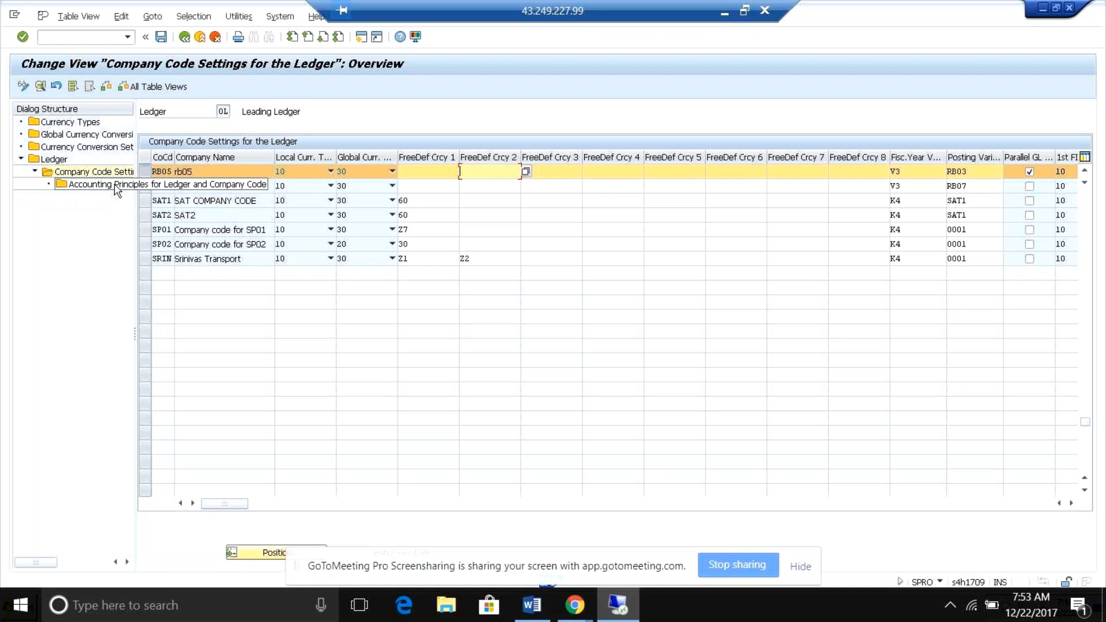
left_click(110, 230)
double_click(118, 187)
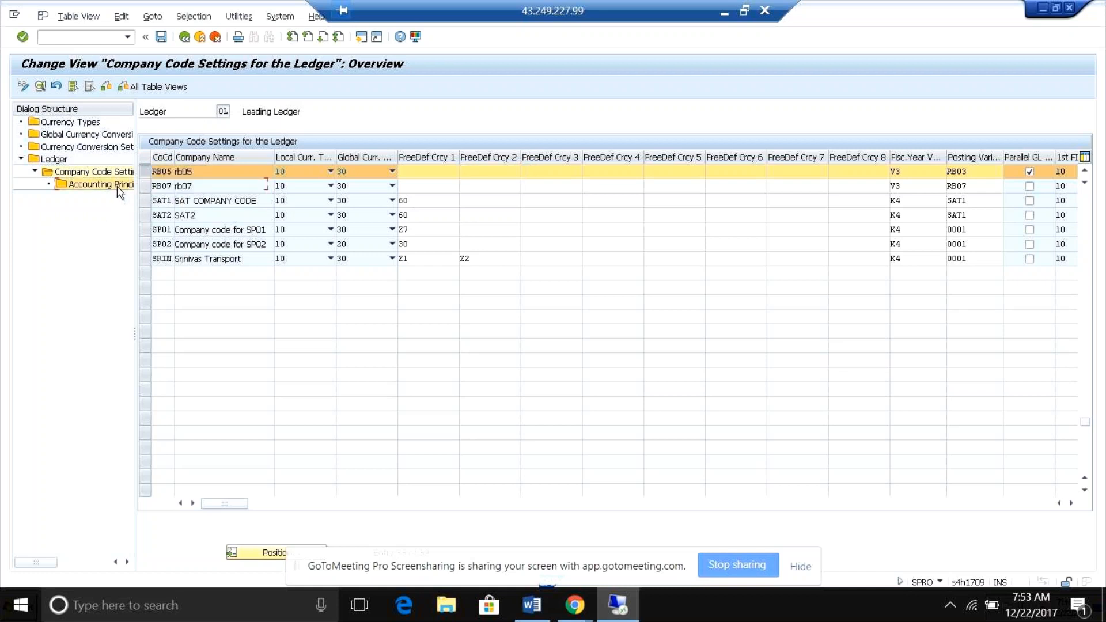
key("Return")
Add a new accounting principle entry with GAAP, Generally Accepted Accounting Principles, for ledger 0L and company code RB05.
left_click(48, 92)
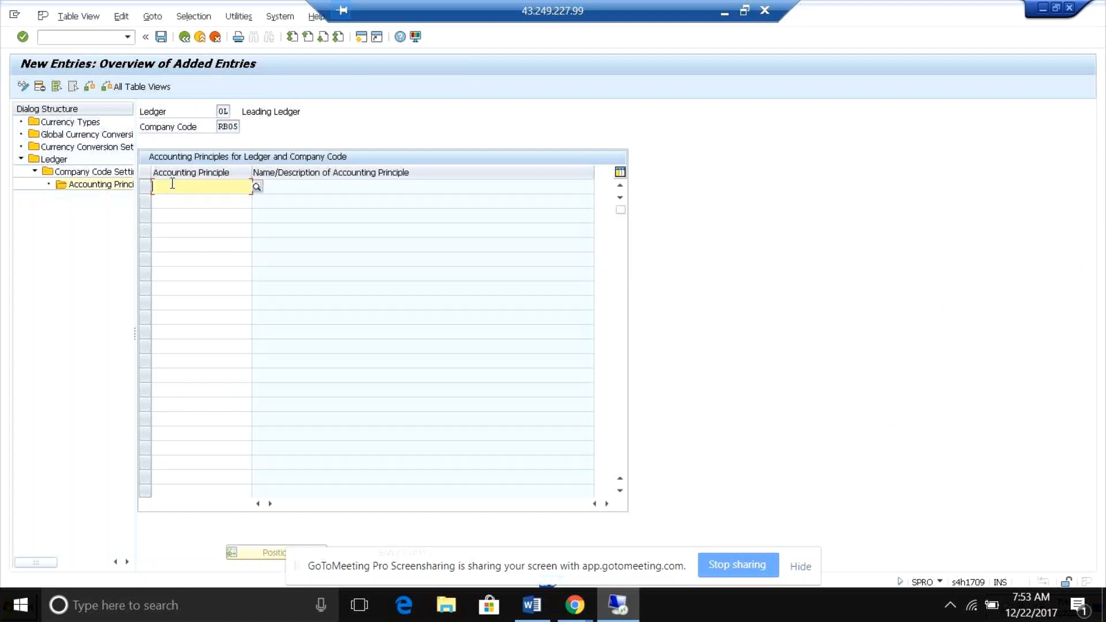
left_click(257, 190)
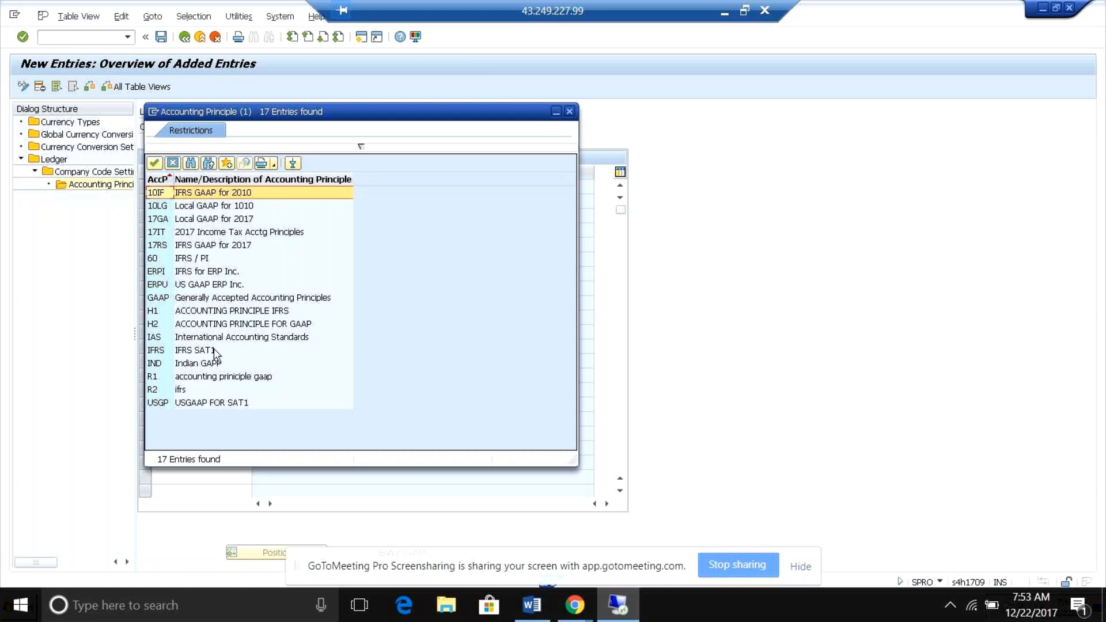
double_click(218, 302)
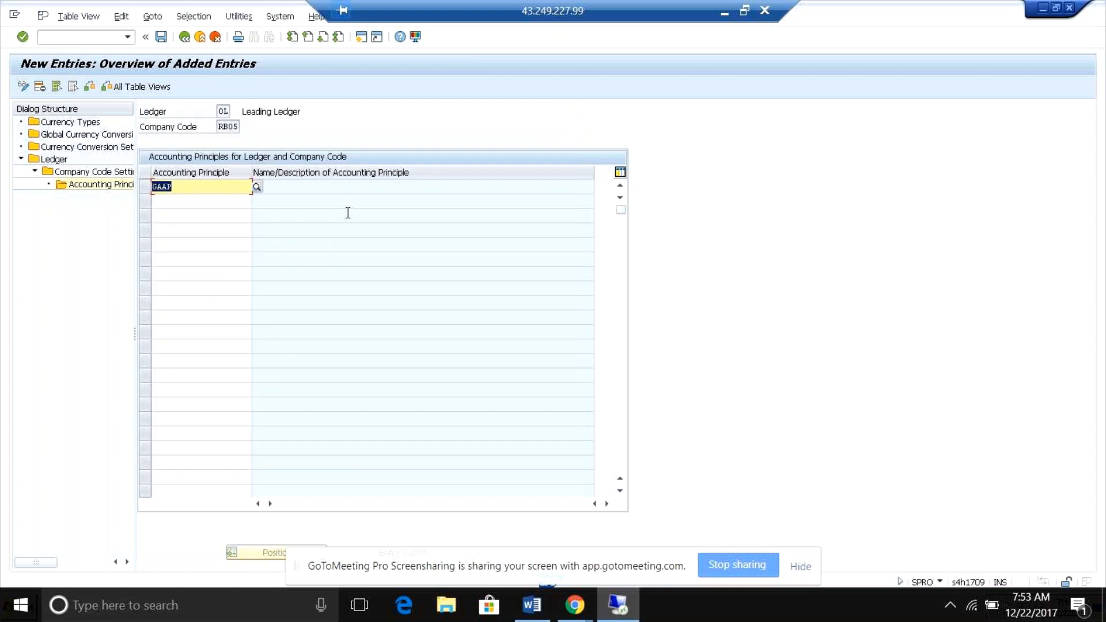
key("Return")
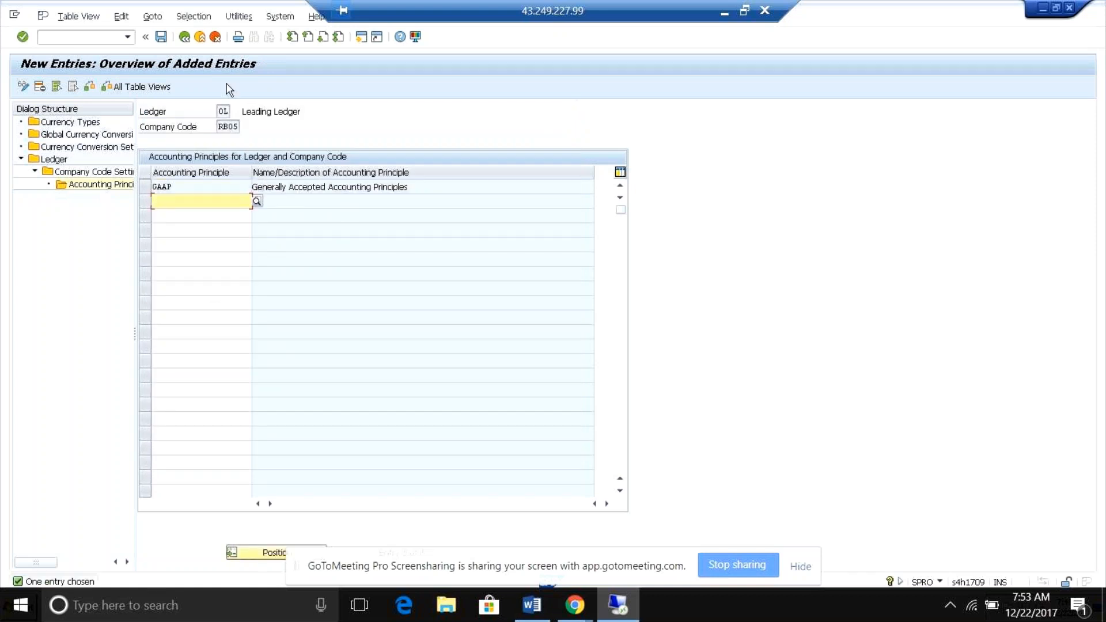
Try to save the accounting principle entry and dismiss the consistency check messages.
left_click(162, 36)
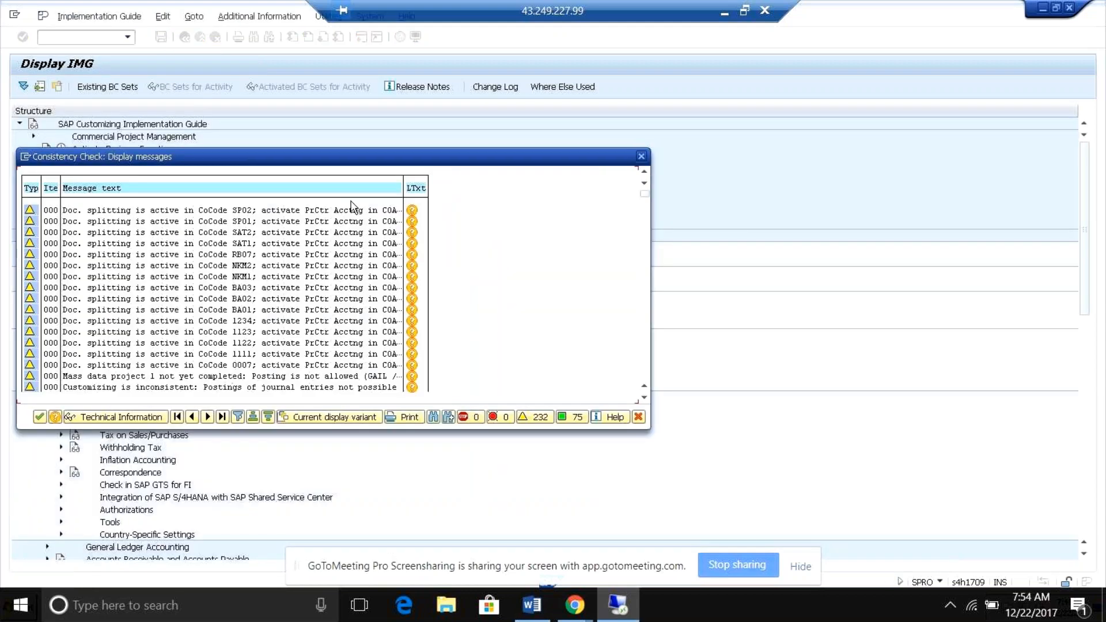
left_click(642, 156)
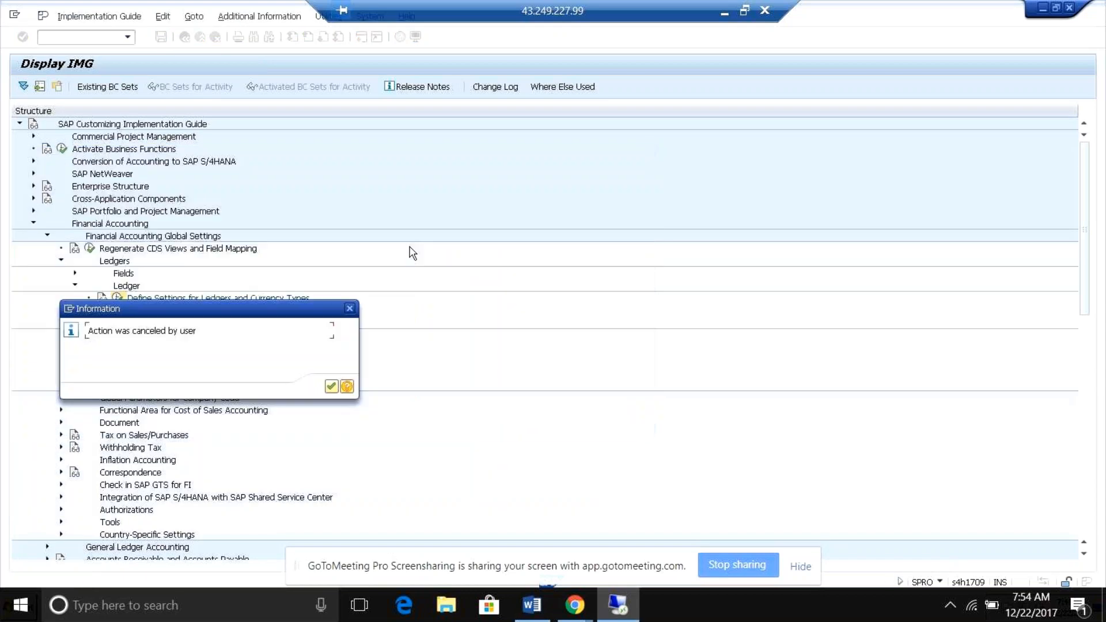
left_click(332, 387)
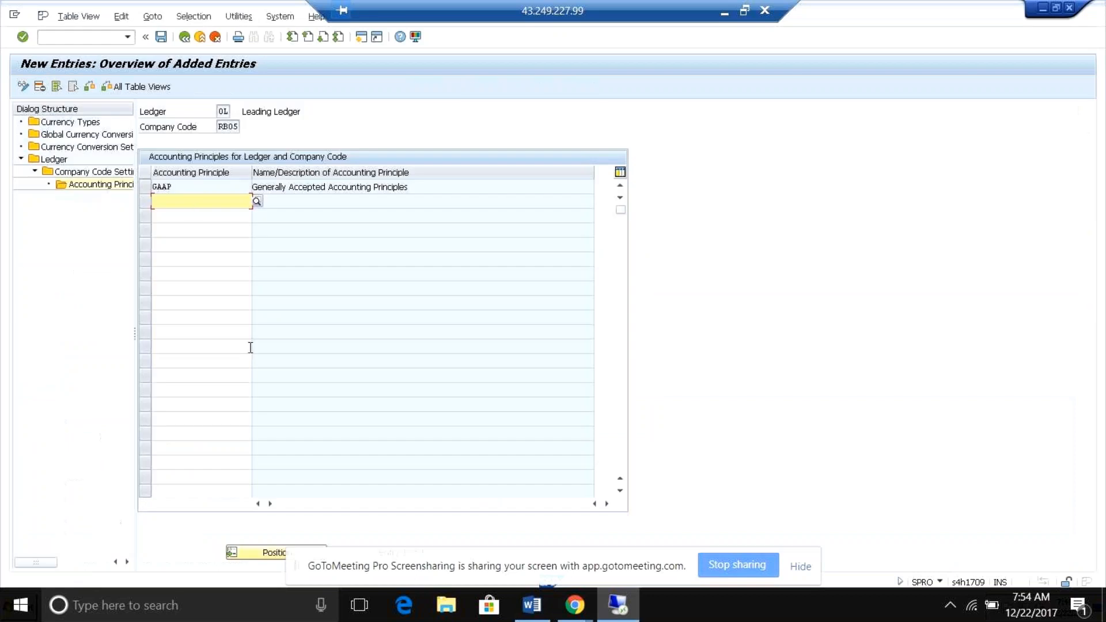
Return to the ledger's company code settings and place the cursor in RB05's first freely defined currency field.
double_click(99, 173)
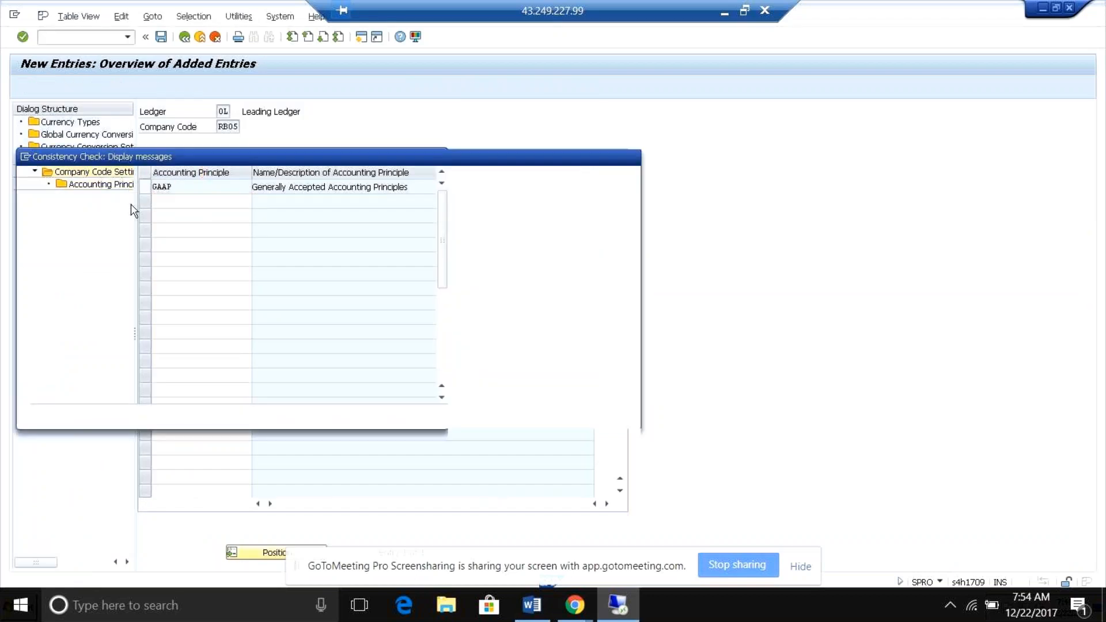
left_click(636, 155)
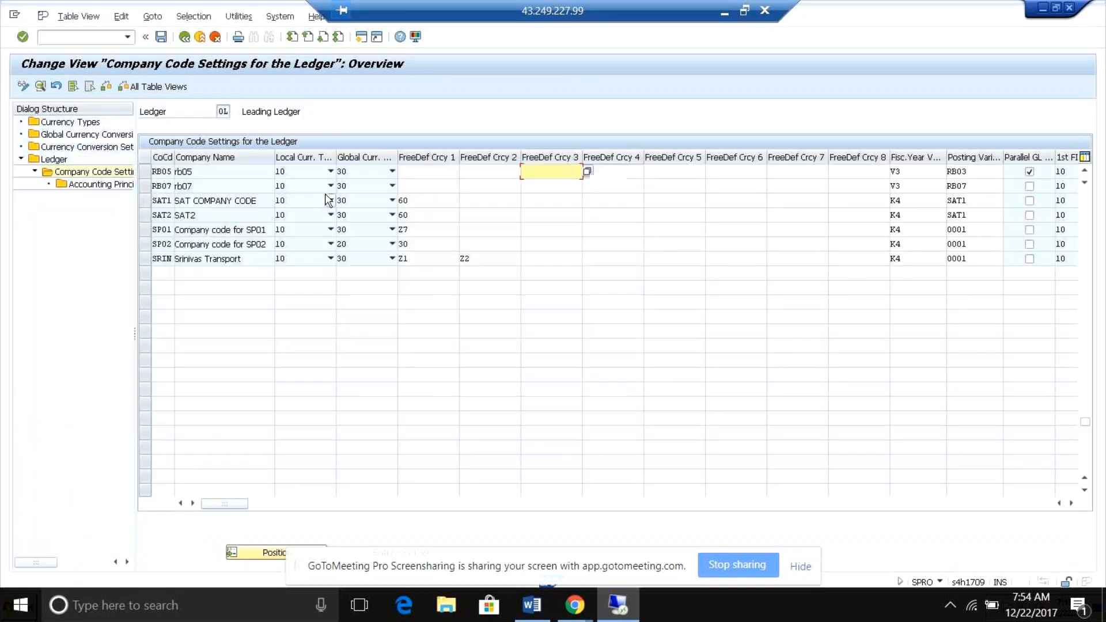
left_click(421, 171)
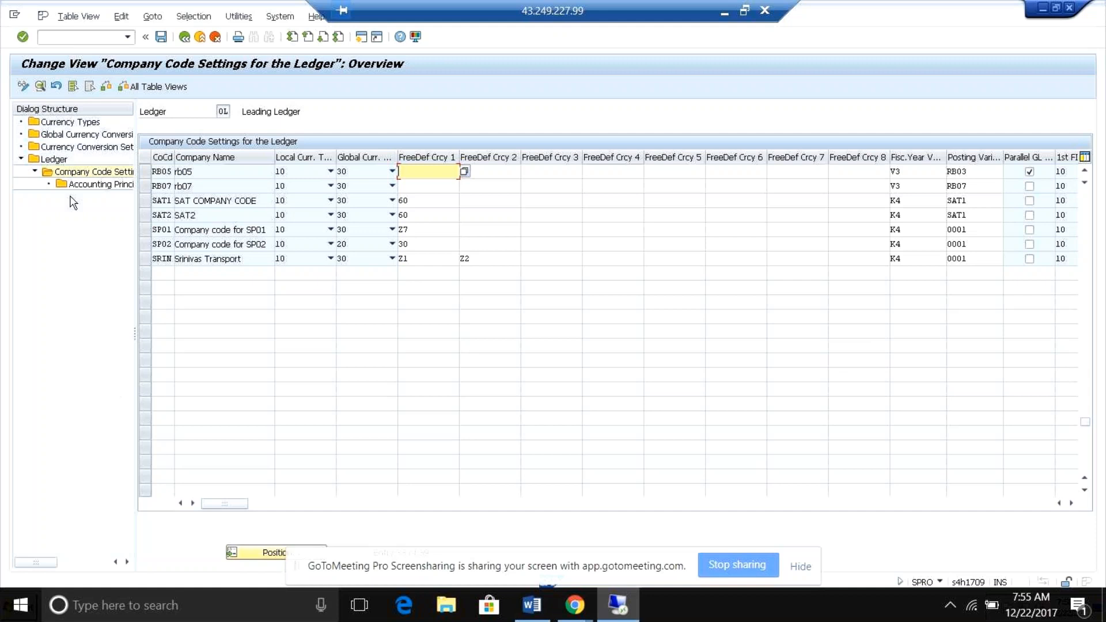
View the currency types overview and go back to the company code settings for the ledger.
double_click(59, 122)
key("Return")
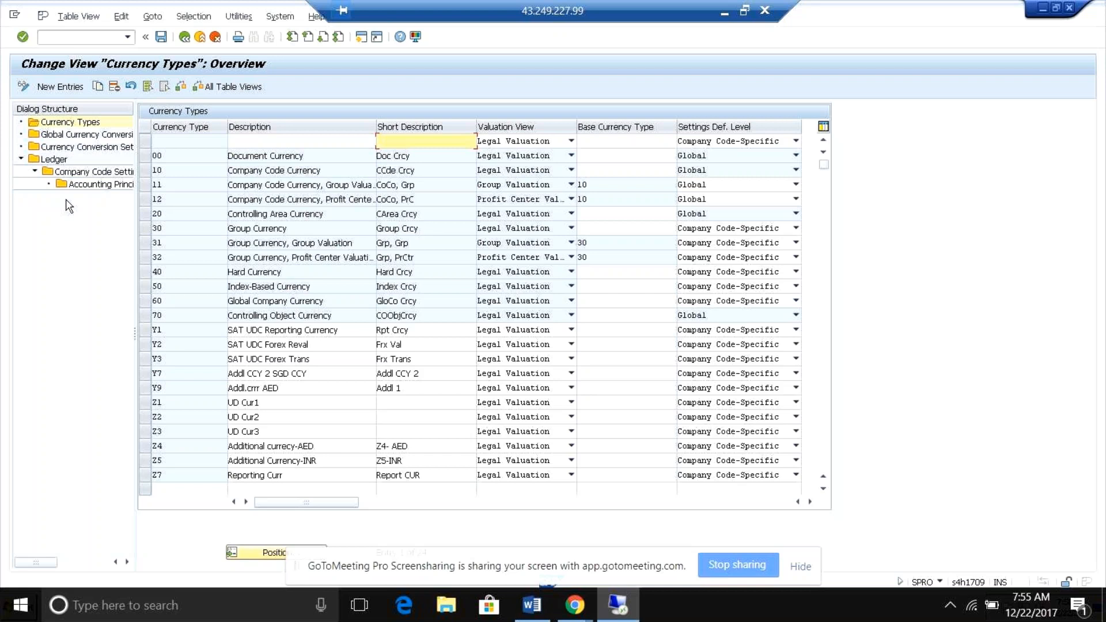
left_click(72, 172)
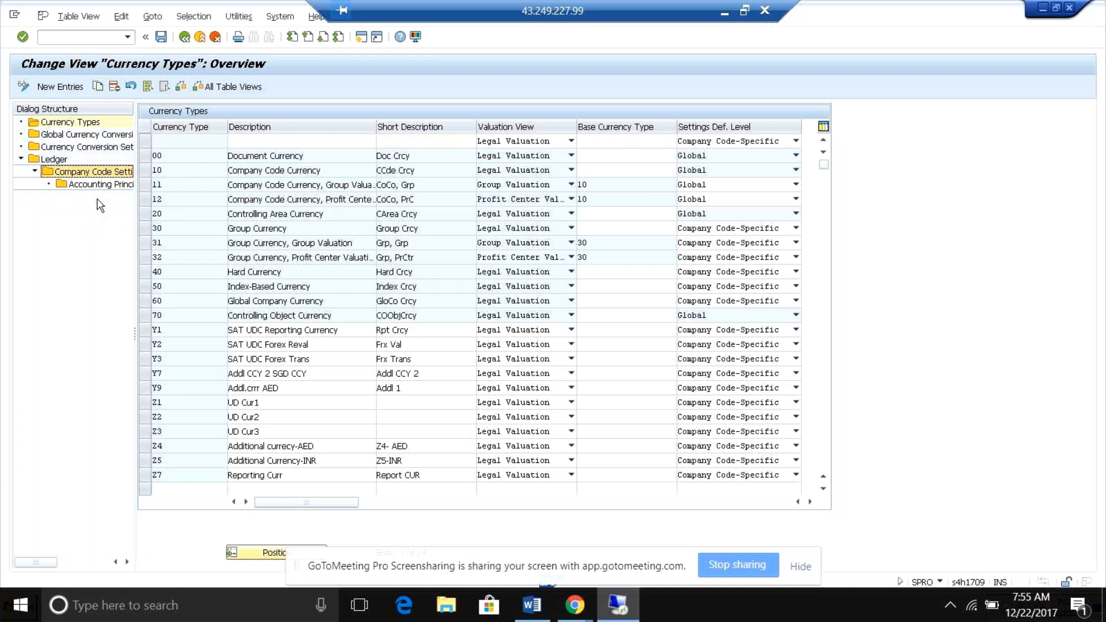
double_click(85, 175)
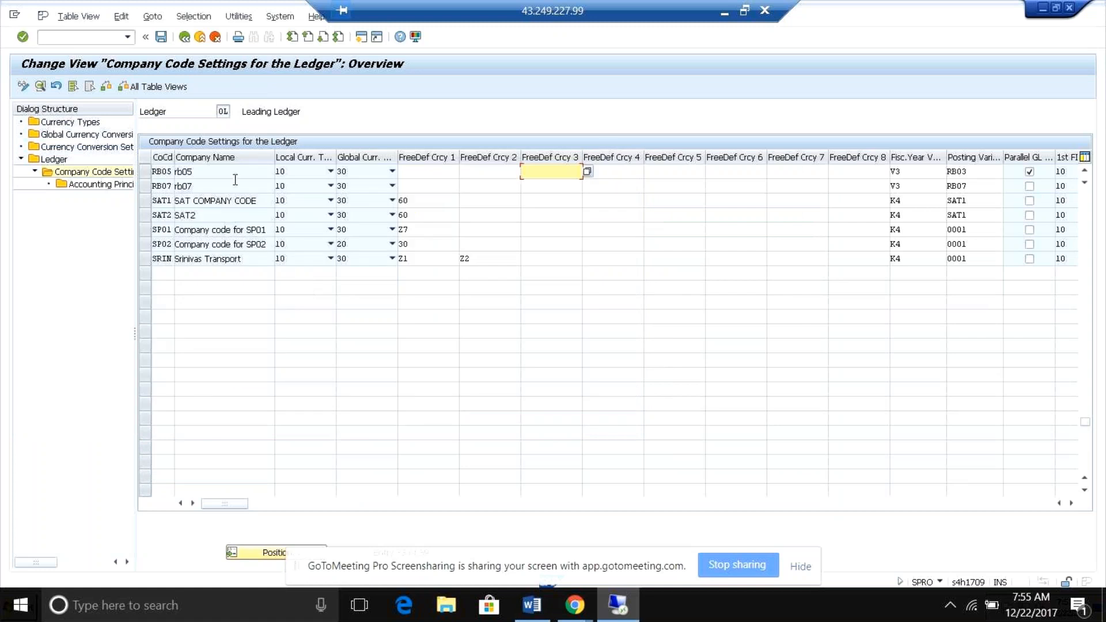
Open the details of company code RB05 and expand its local currency settings to examine the currency type and conversion options.
left_click(227, 174)
double_click(226, 173)
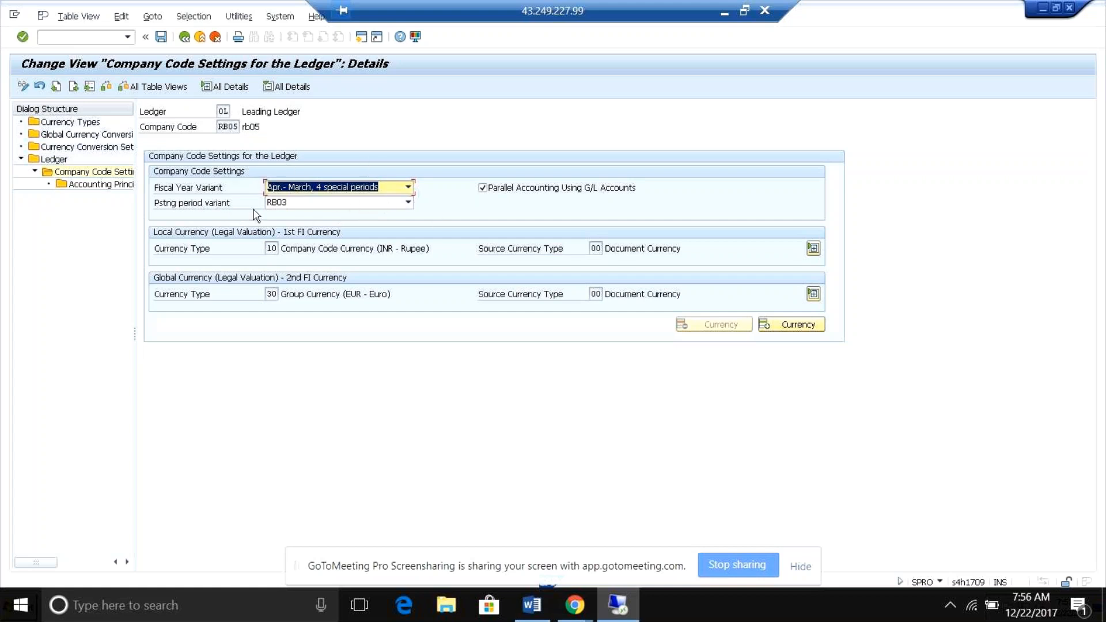
left_click(814, 250)
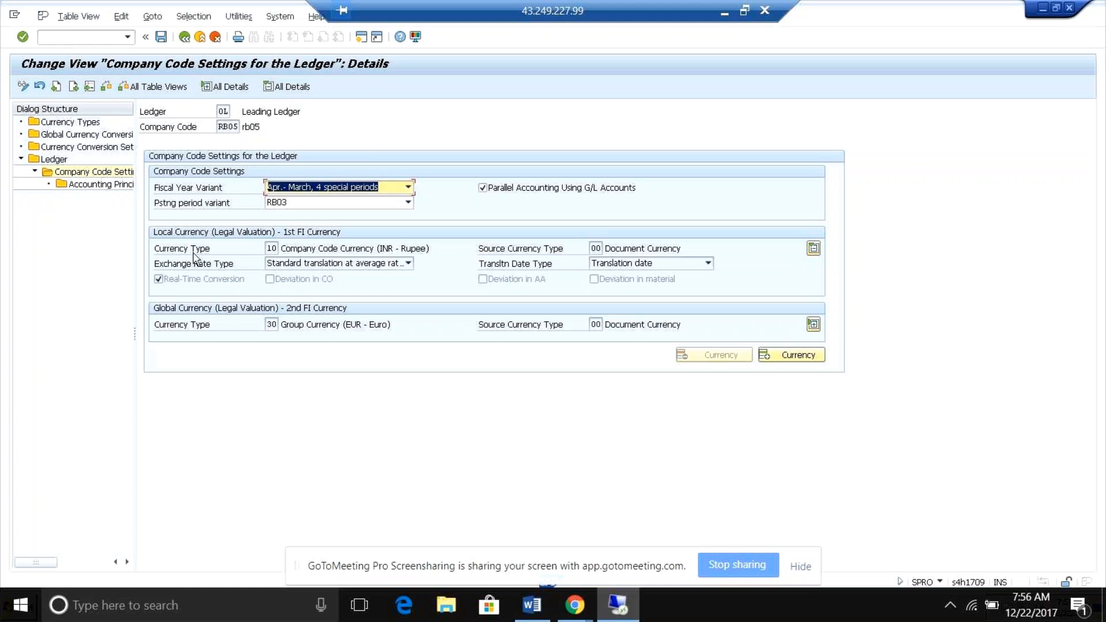
left_click(273, 249)
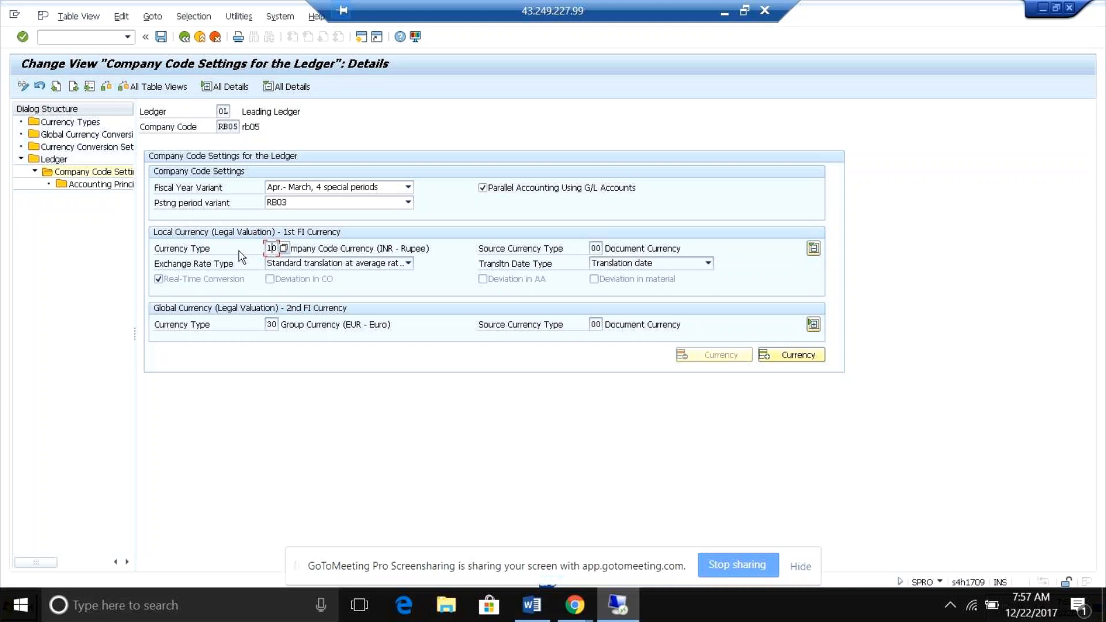
left_click(225, 127)
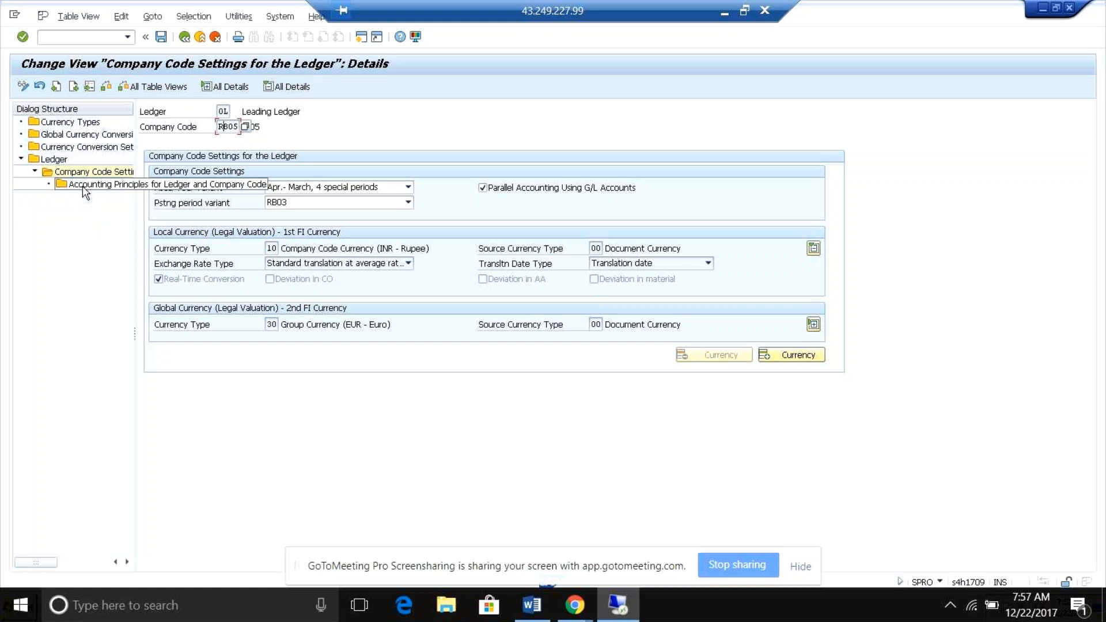
Open the currency types overview, accept the consistency check, and briefly switch to GoToMeeting and back to the SAP session.
double_click(70, 123)
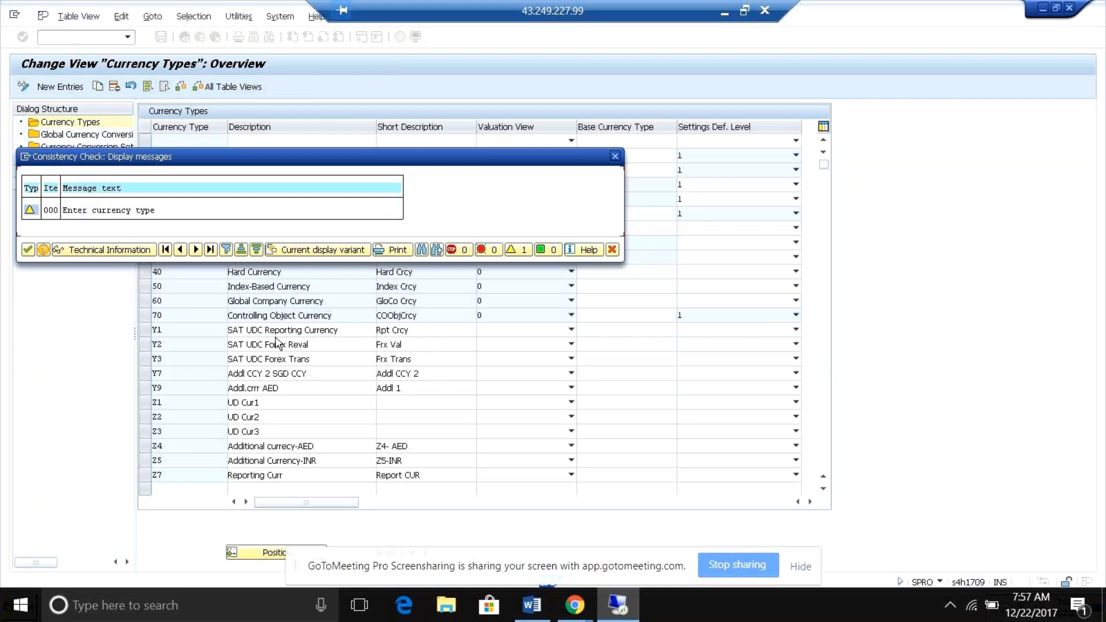
key("Return")
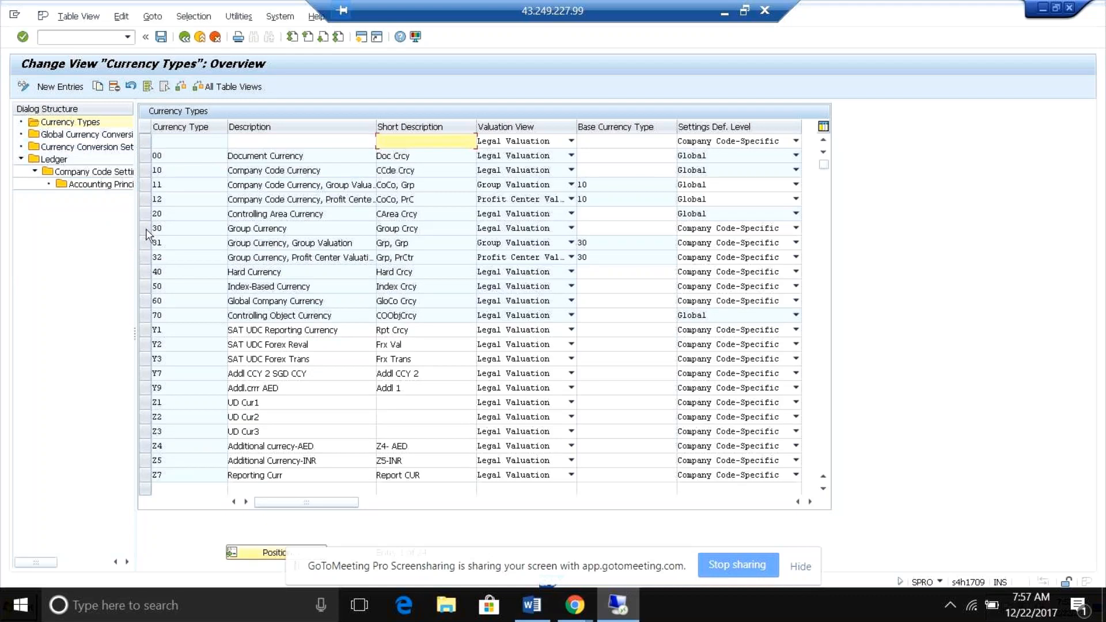
left_click(724, 17)
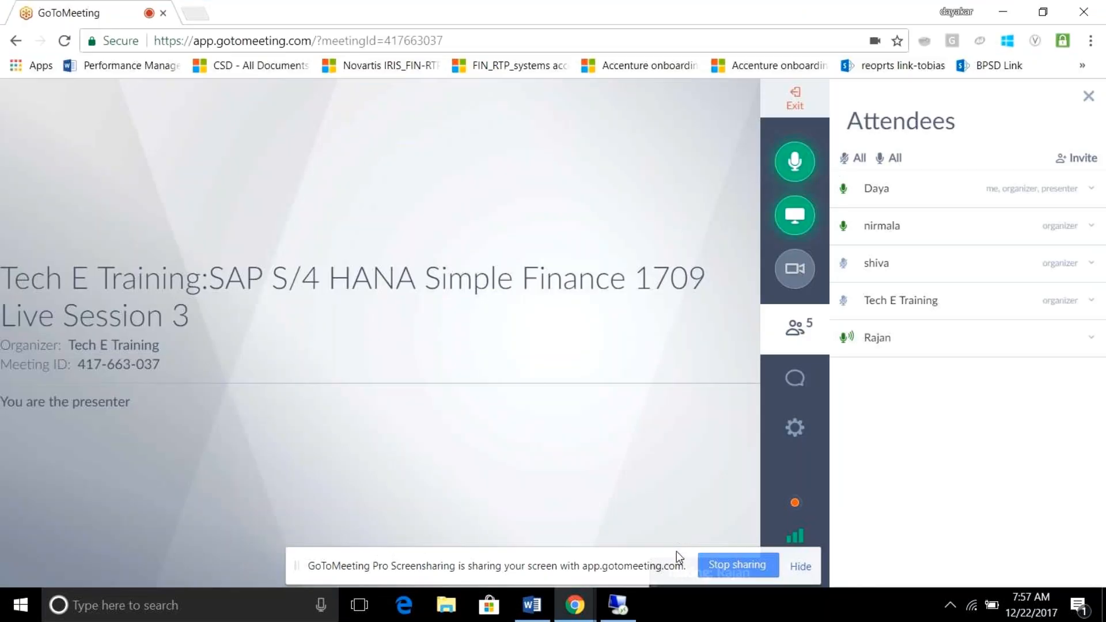
left_click(617, 604)
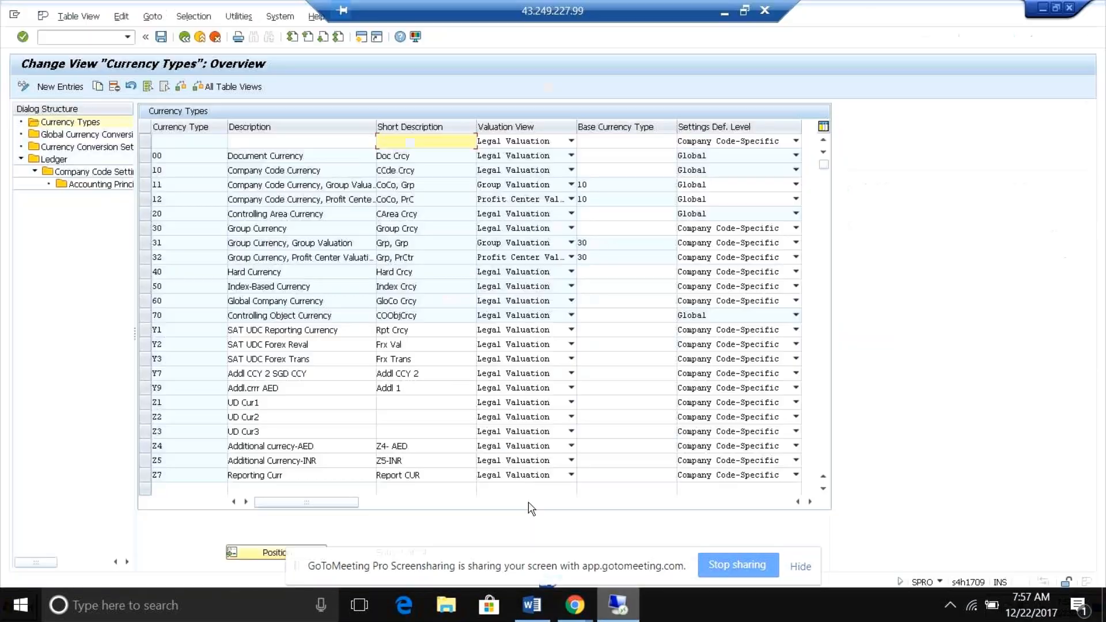
Open the ledger overview, select leading ledger 0L and open its company code settings, accepting the consistency check.
left_click(56, 162)
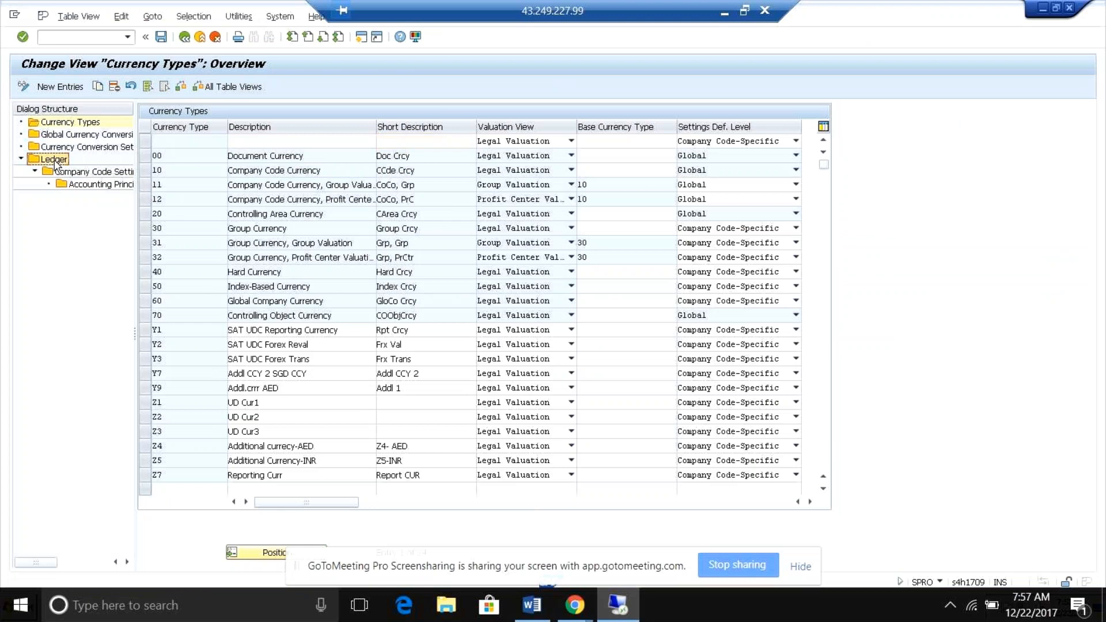
double_click(56, 163)
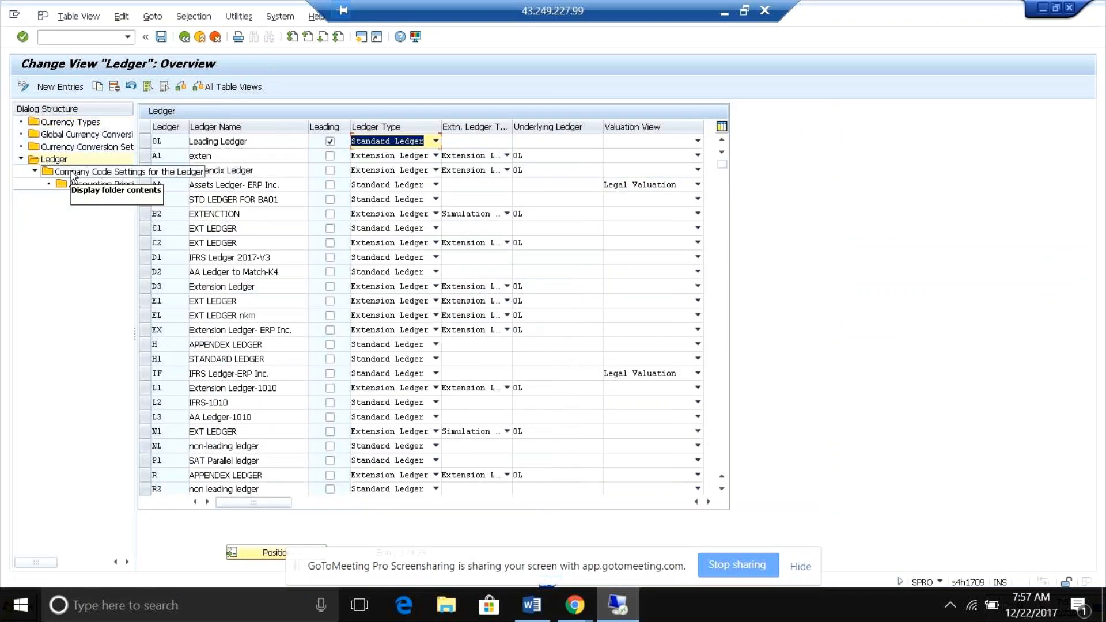
double_click(94, 172)
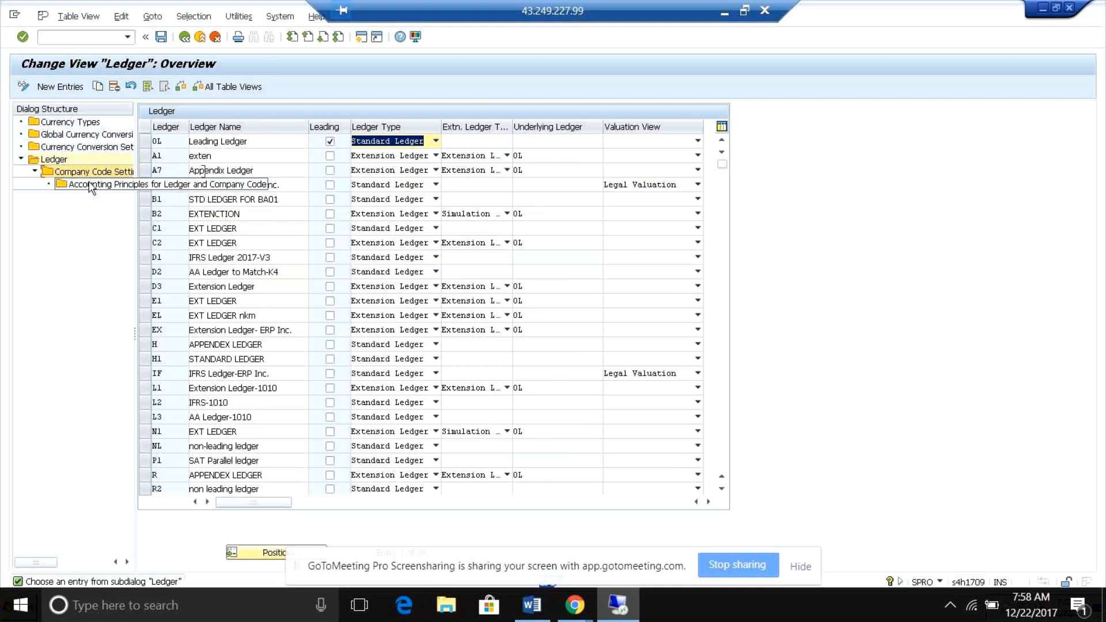
left_click(145, 141)
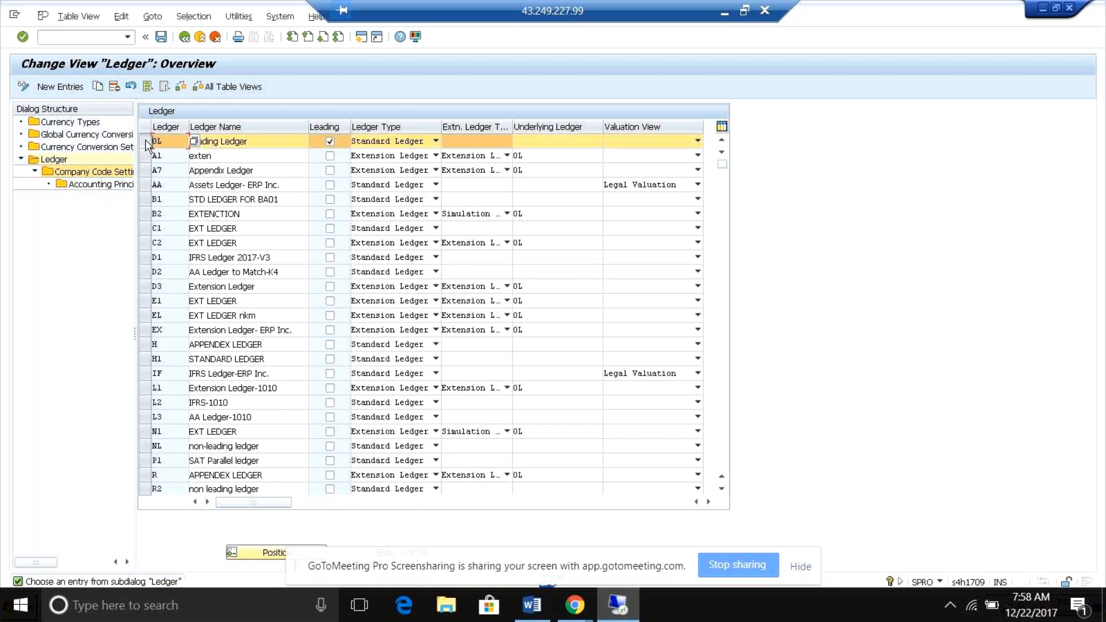
double_click(74, 171)
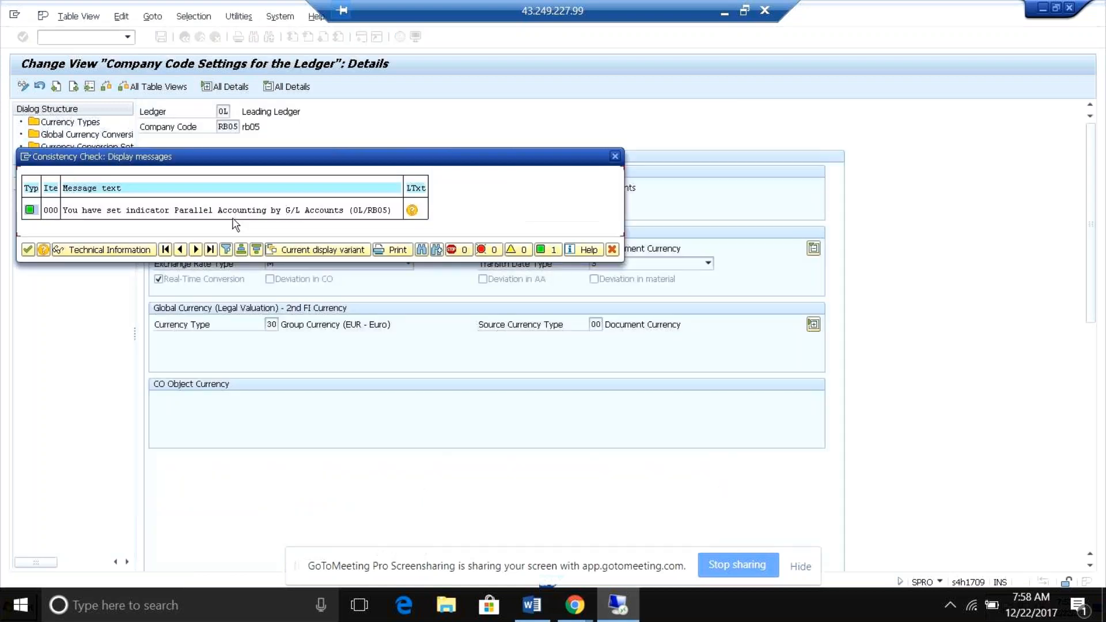
key("Return")
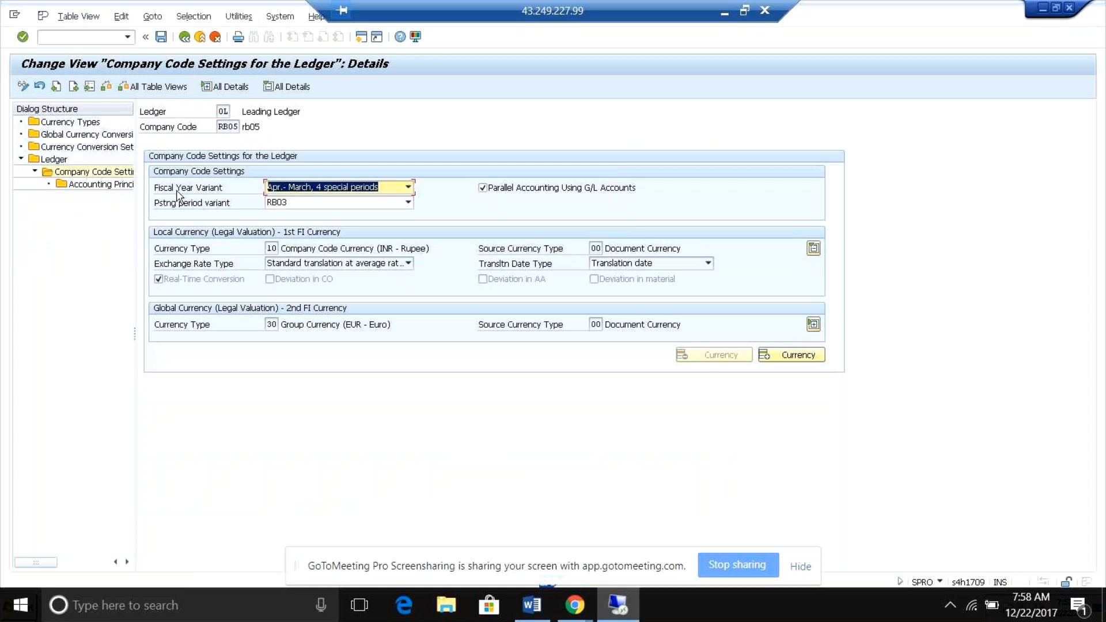
Open the accounting principles assigned to leading ledger 0L and company code RB05, confirming the work area for both.
left_click(56, 163)
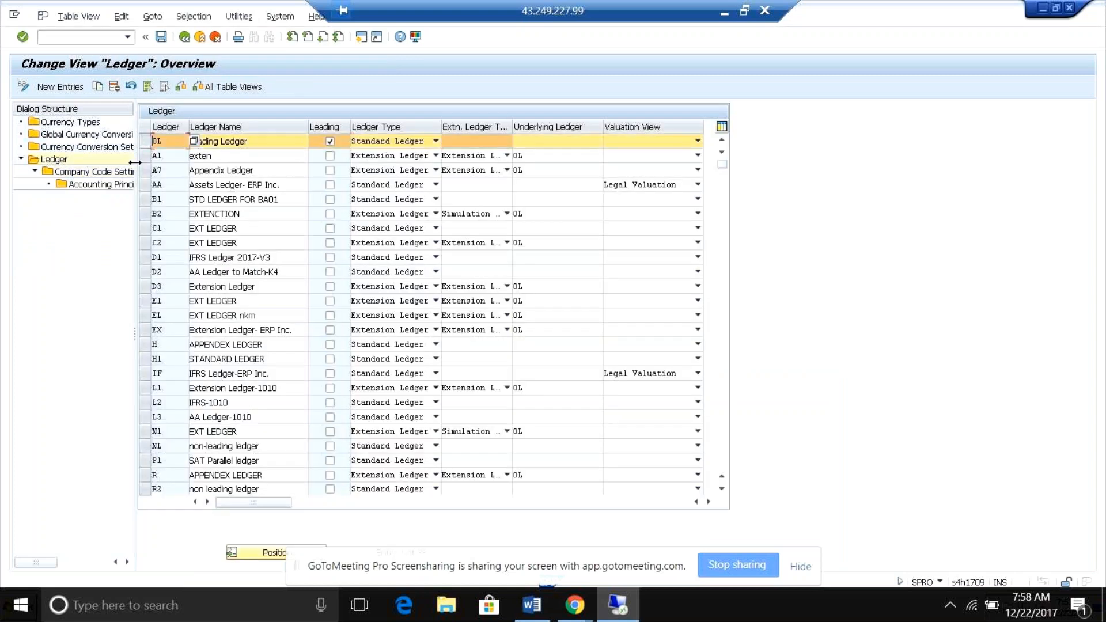
double_click(121, 185)
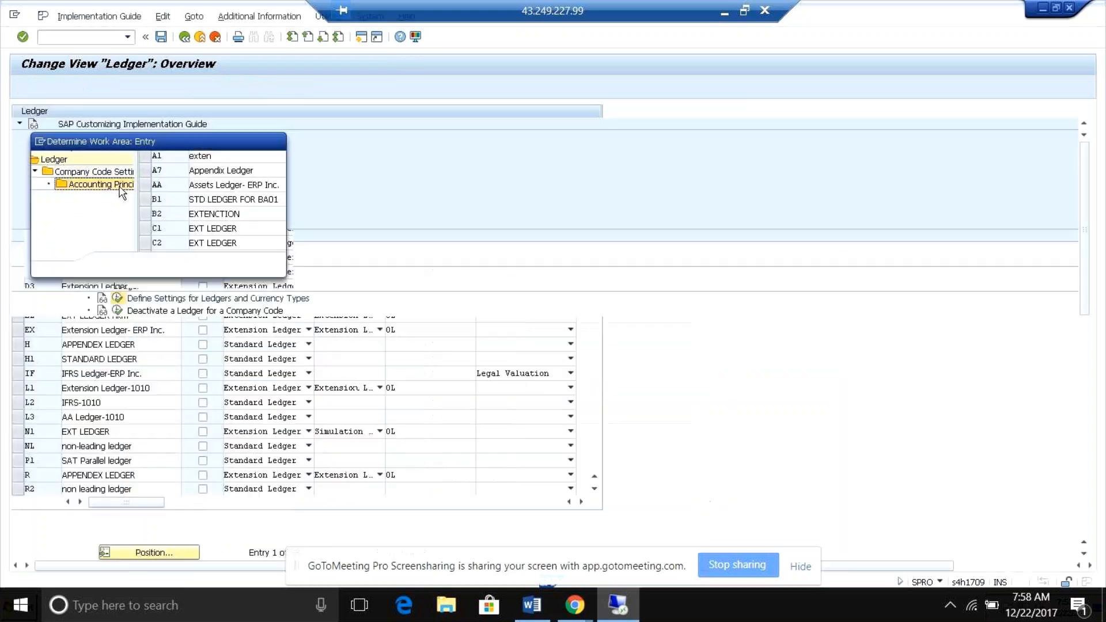
key("Return")
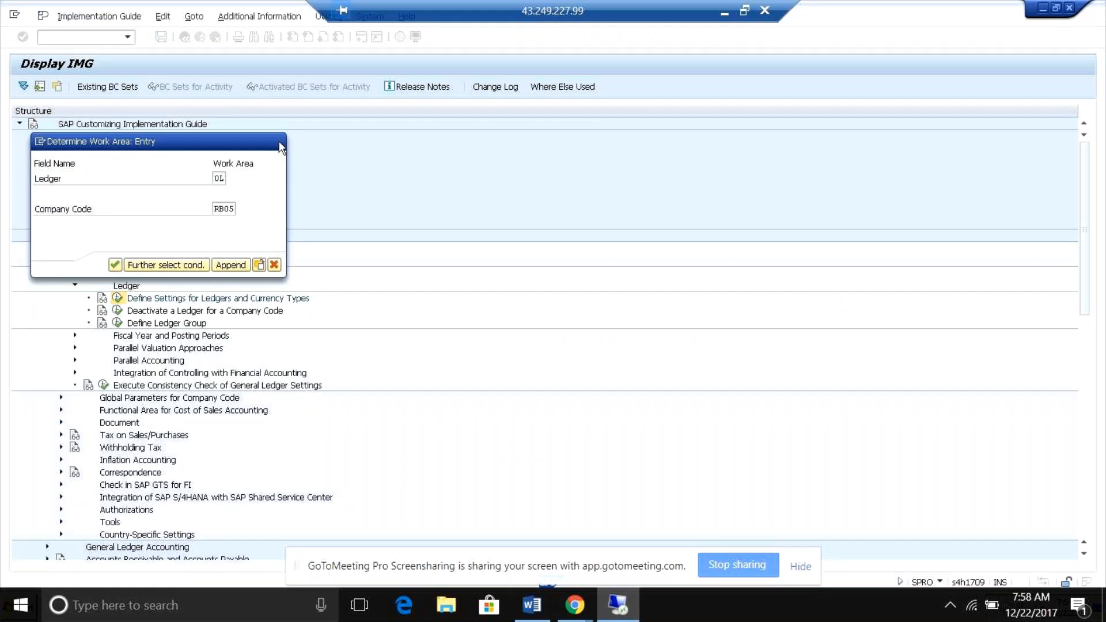
key("Return")
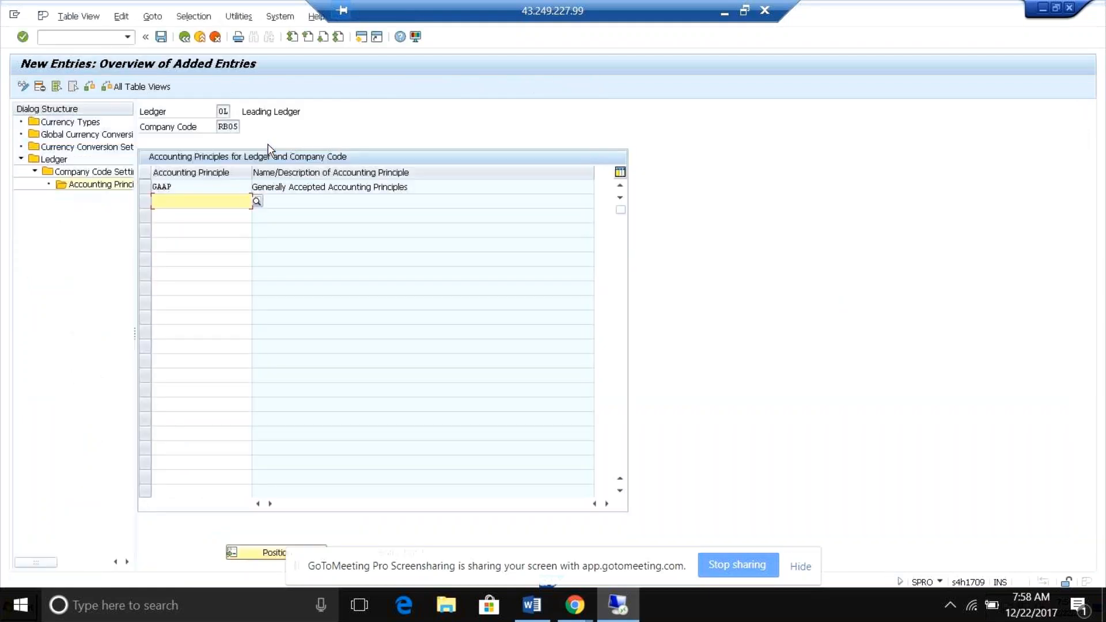
left_click(223, 110)
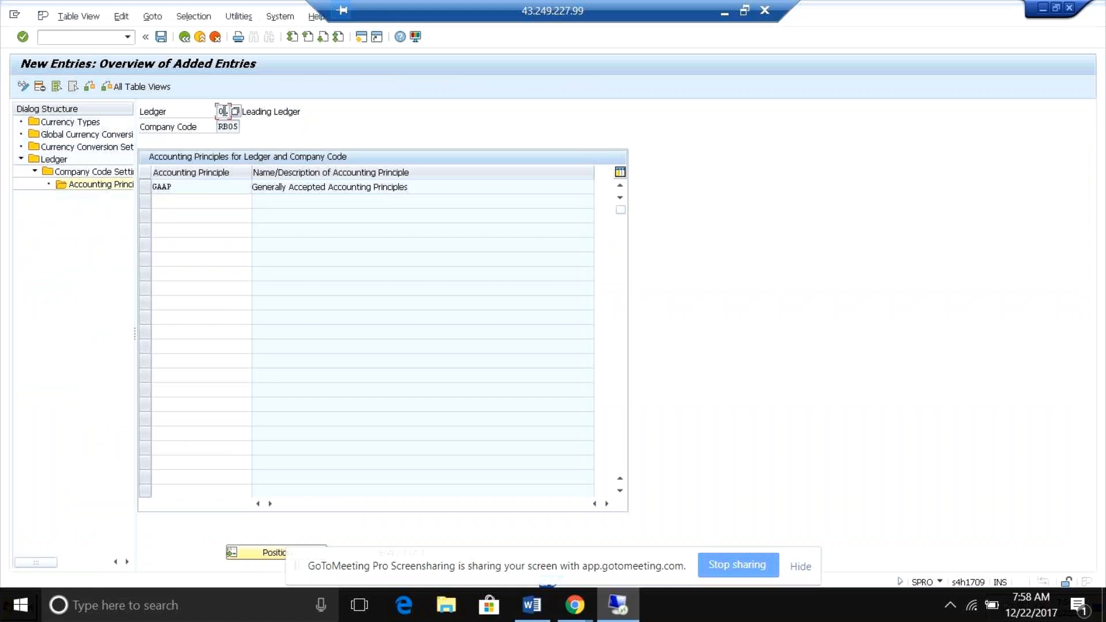
left_click(205, 187)
Add IFRS as a second accounting principle in the row below GAAP for ledger 0L and company code RB05.
left_click(167, 202)
left_click(257, 201)
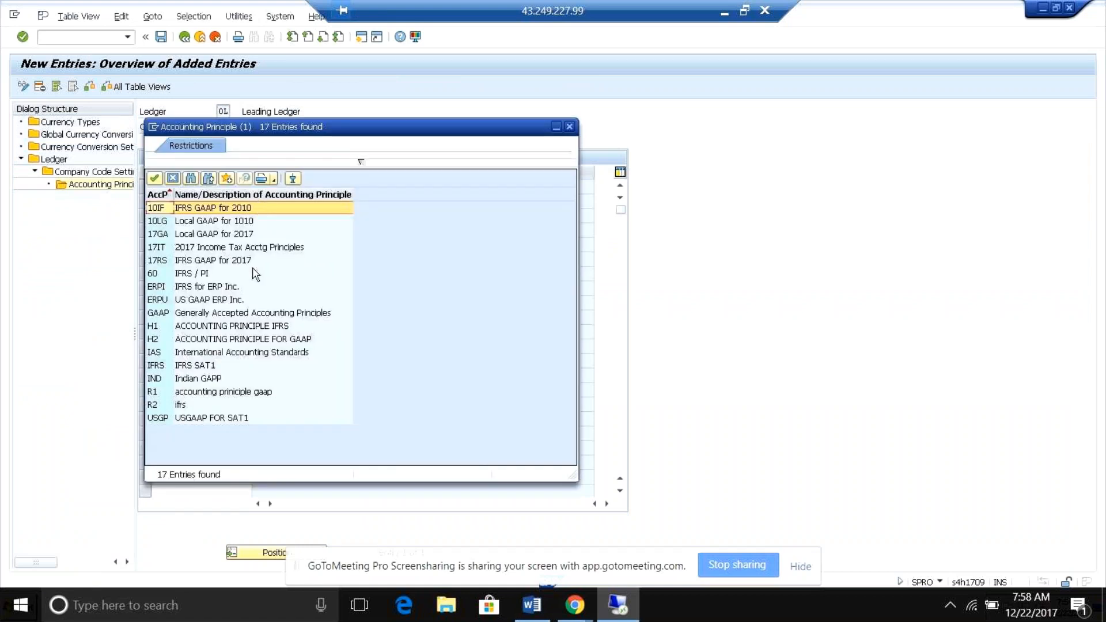
double_click(228, 352)
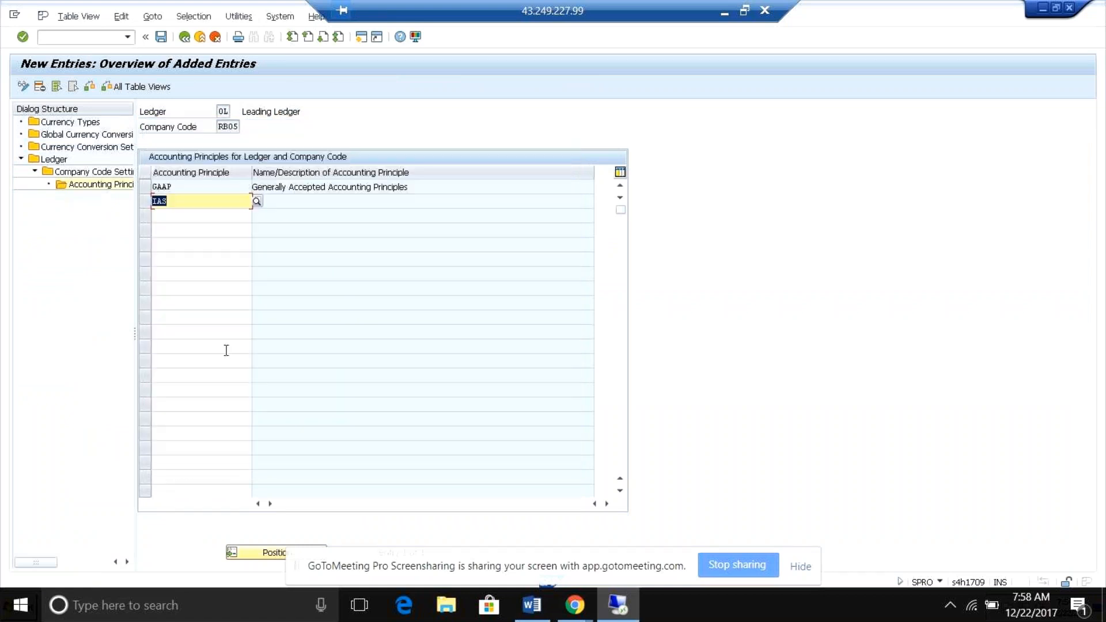
left_click(257, 201)
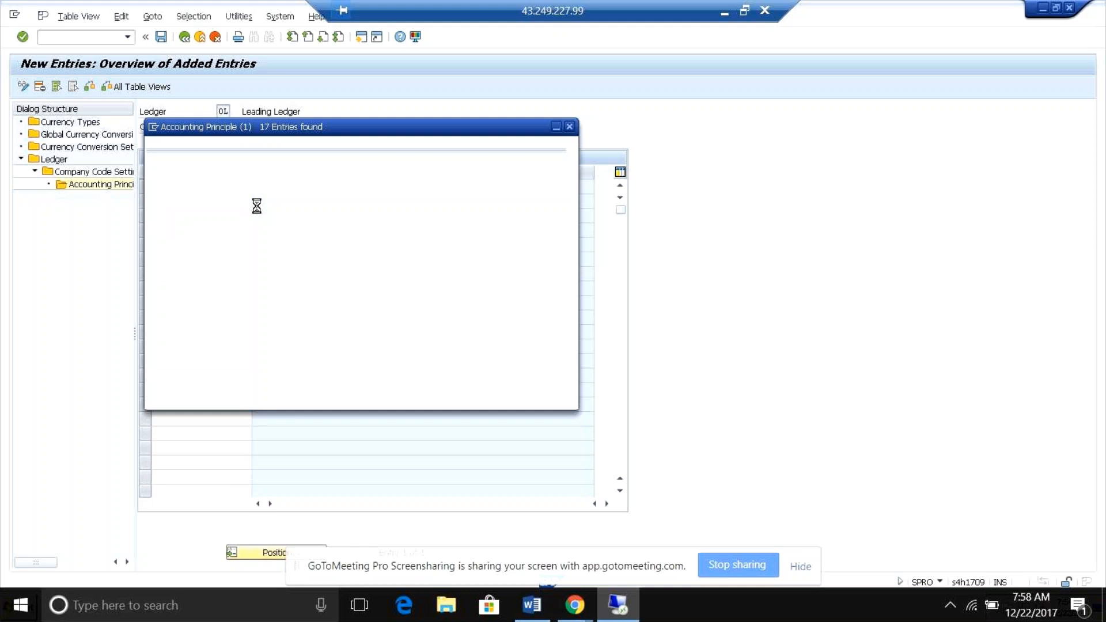
double_click(204, 361)
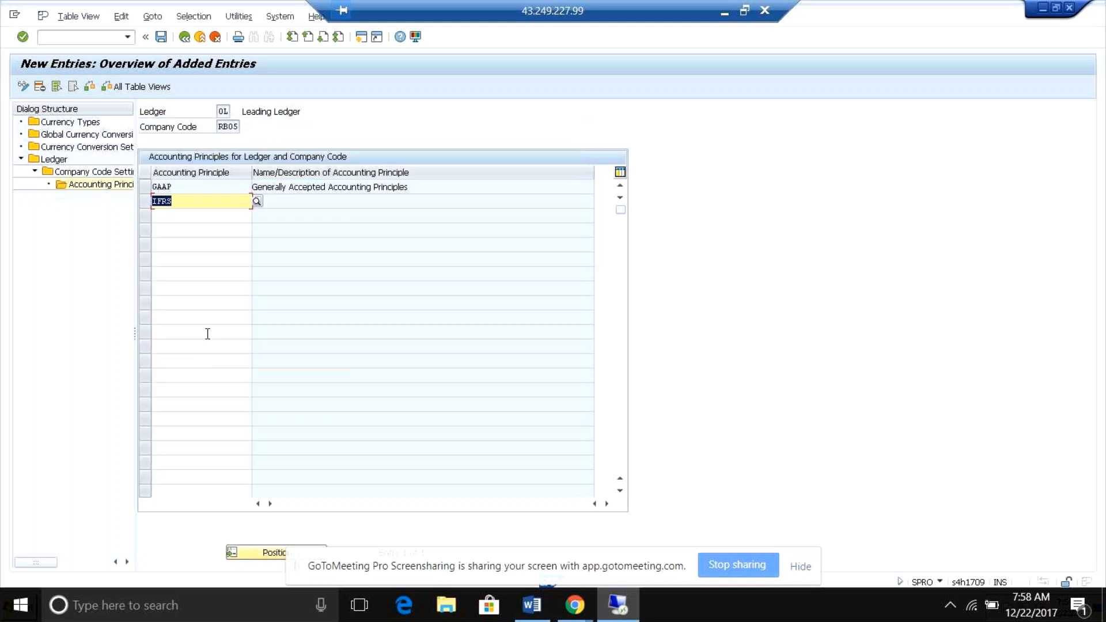
key("Return")
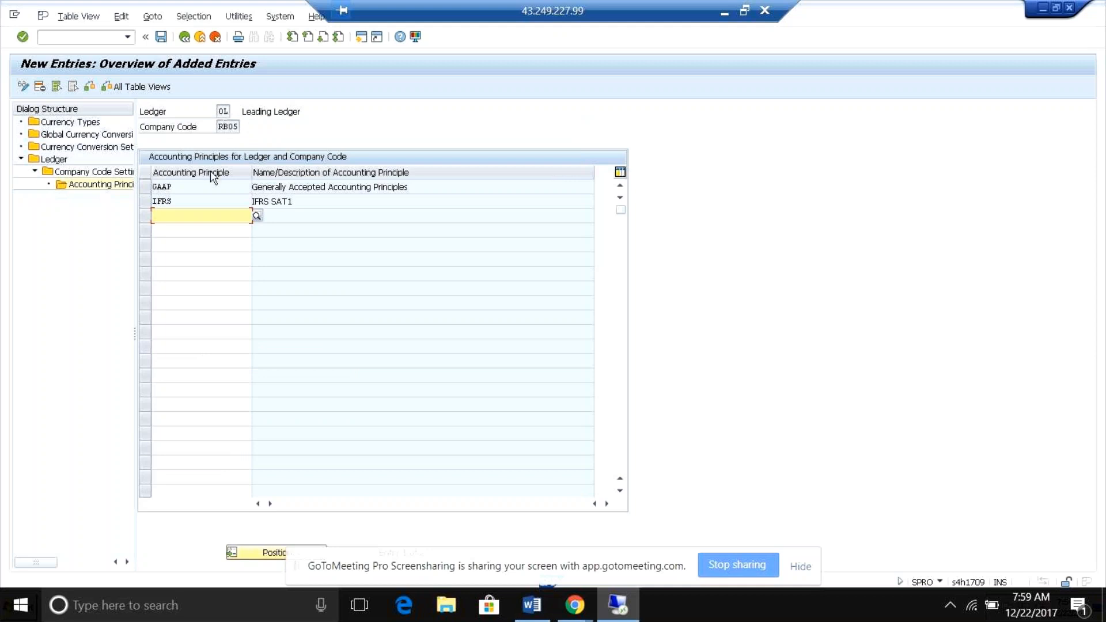
left_click(186, 206)
left_click(186, 188)
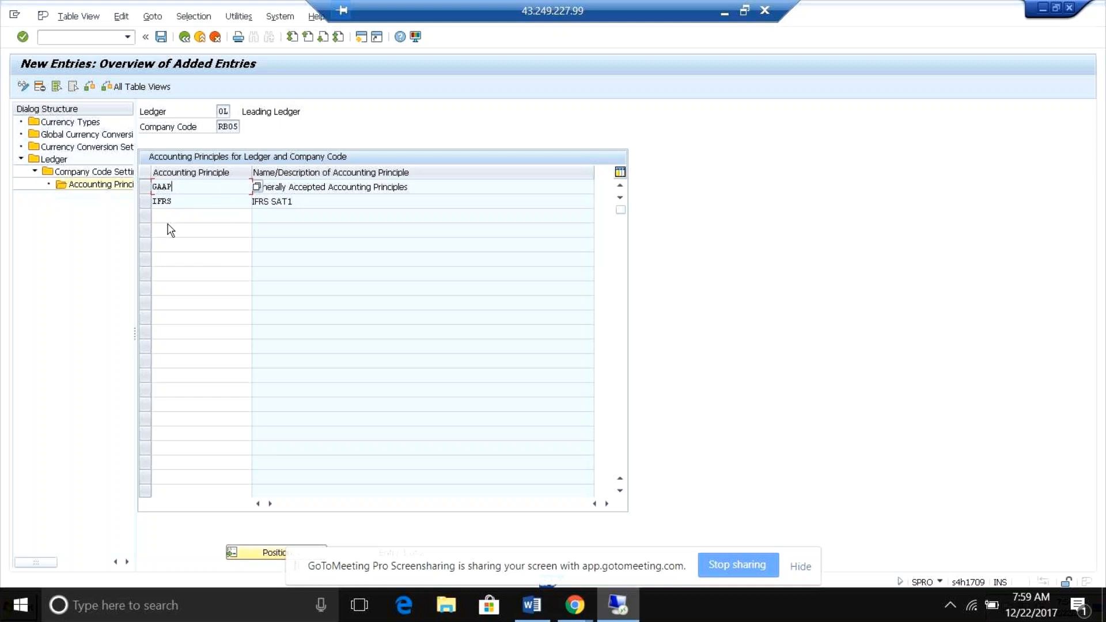
left_click(190, 200)
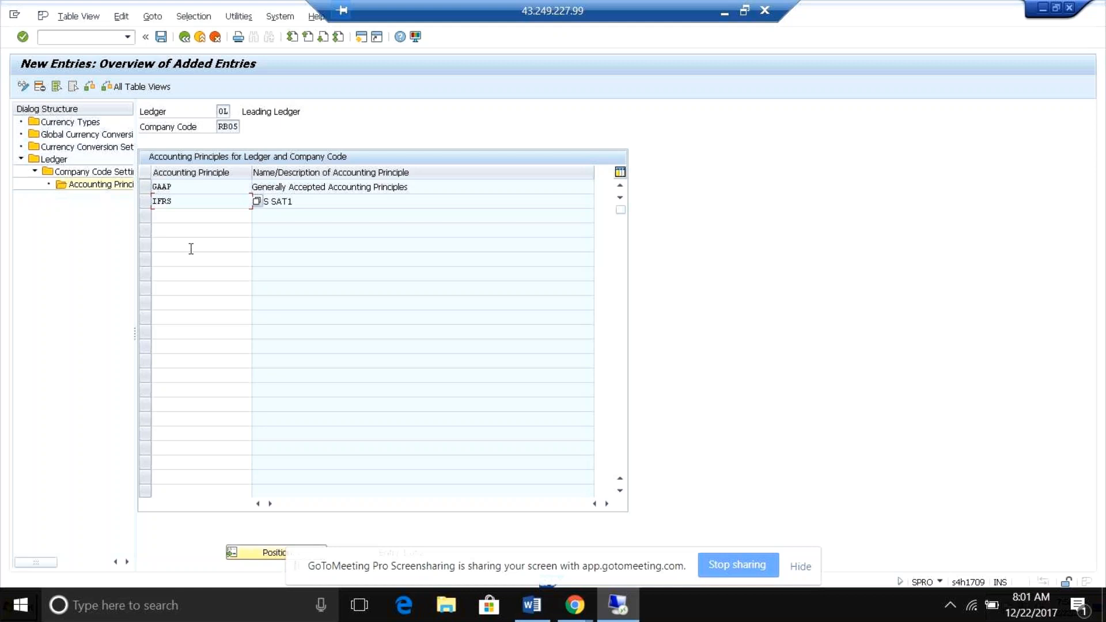
Check the GAAP and IFRS entries for ledger 0L, return to the ledger overview and check extension ledger A1's underlying ledger.
left_click(180, 187)
left_click(195, 205)
left_click(202, 193)
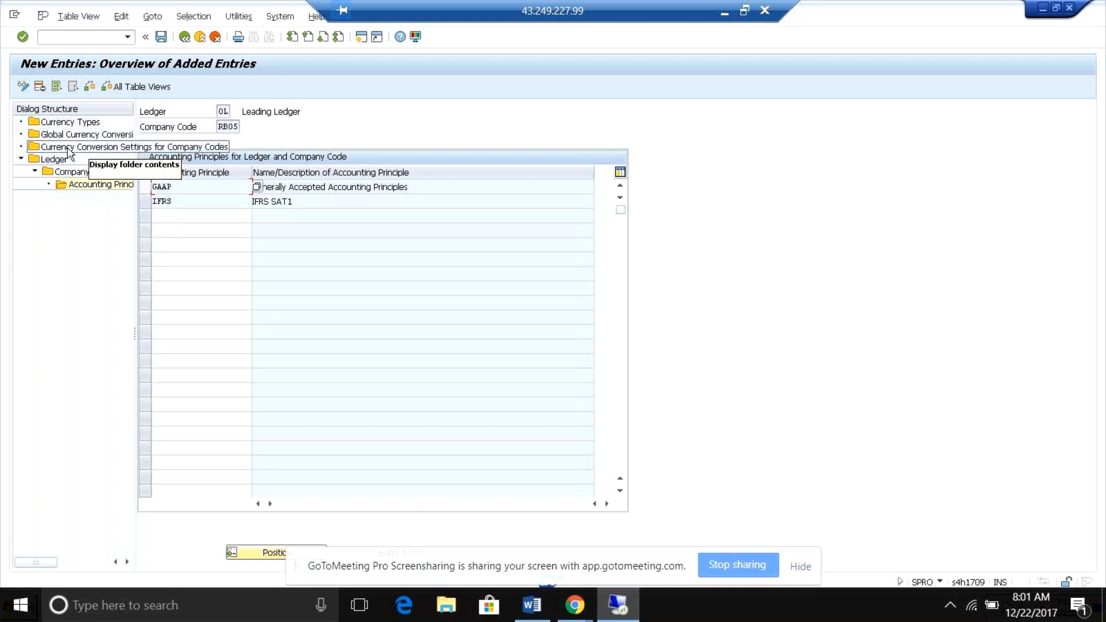
double_click(55, 159)
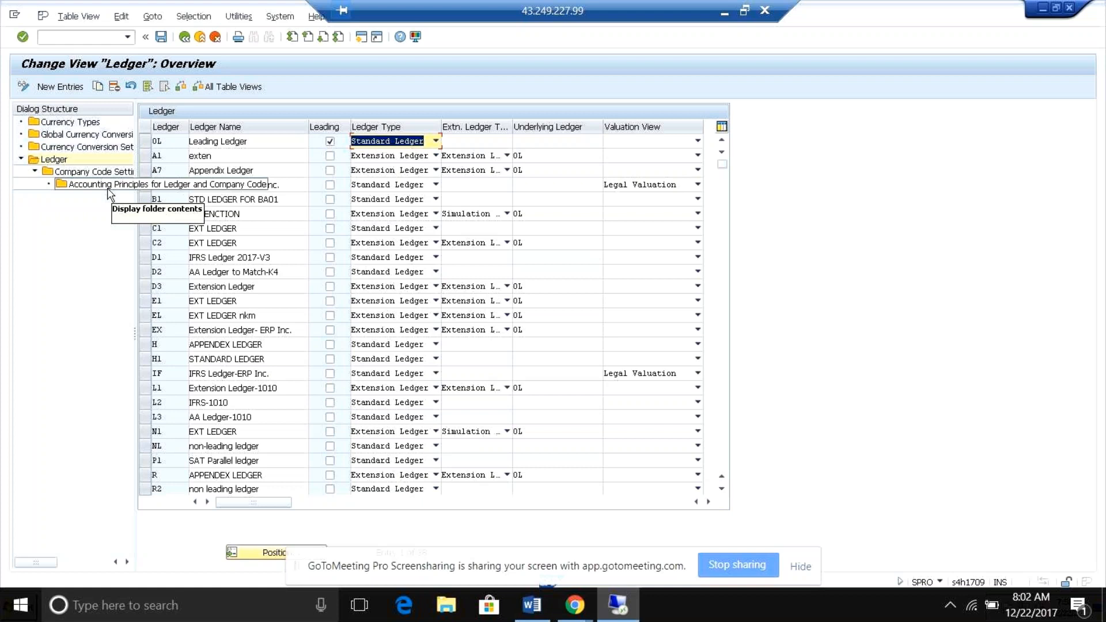
left_click(529, 156)
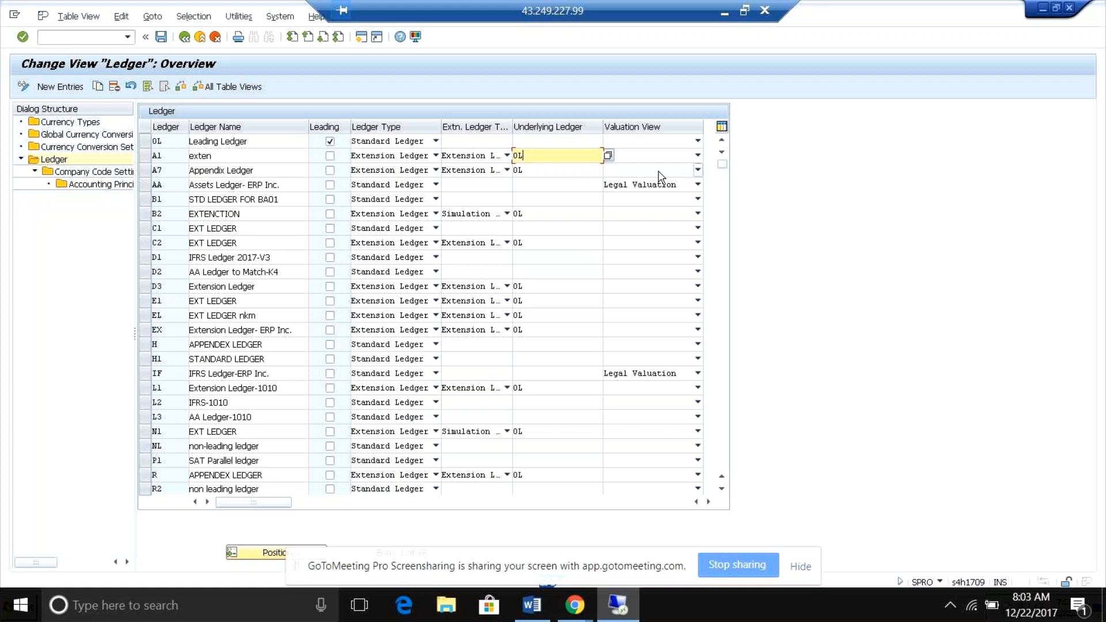
Set the valuation view of extension ledger A1 and leading ledger 0L to Legal Valuation.
left_click(697, 156)
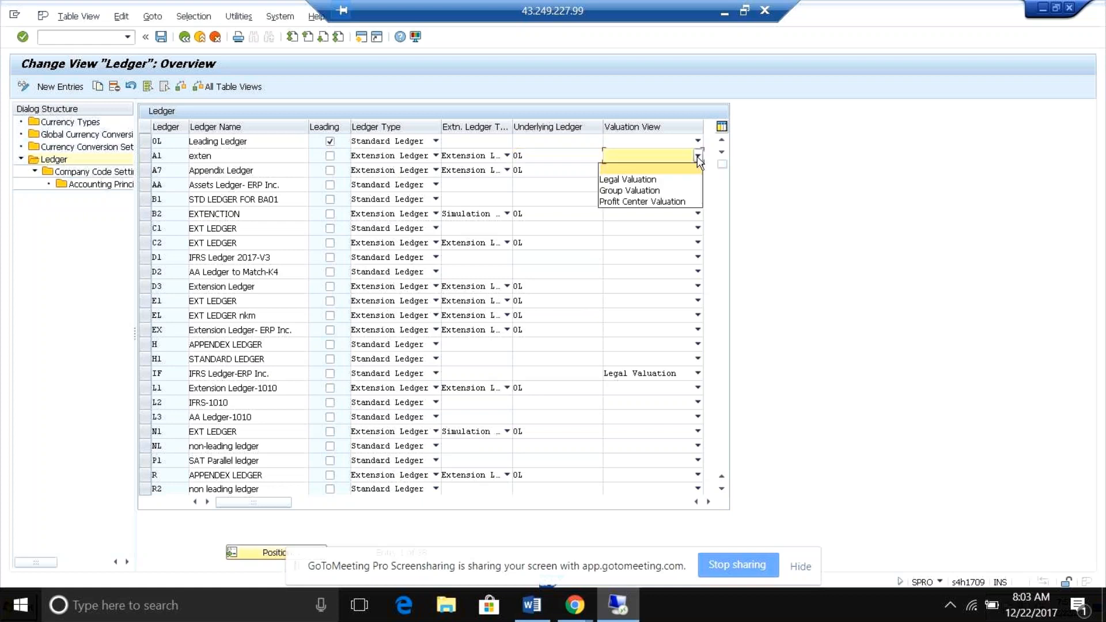
left_click(642, 181)
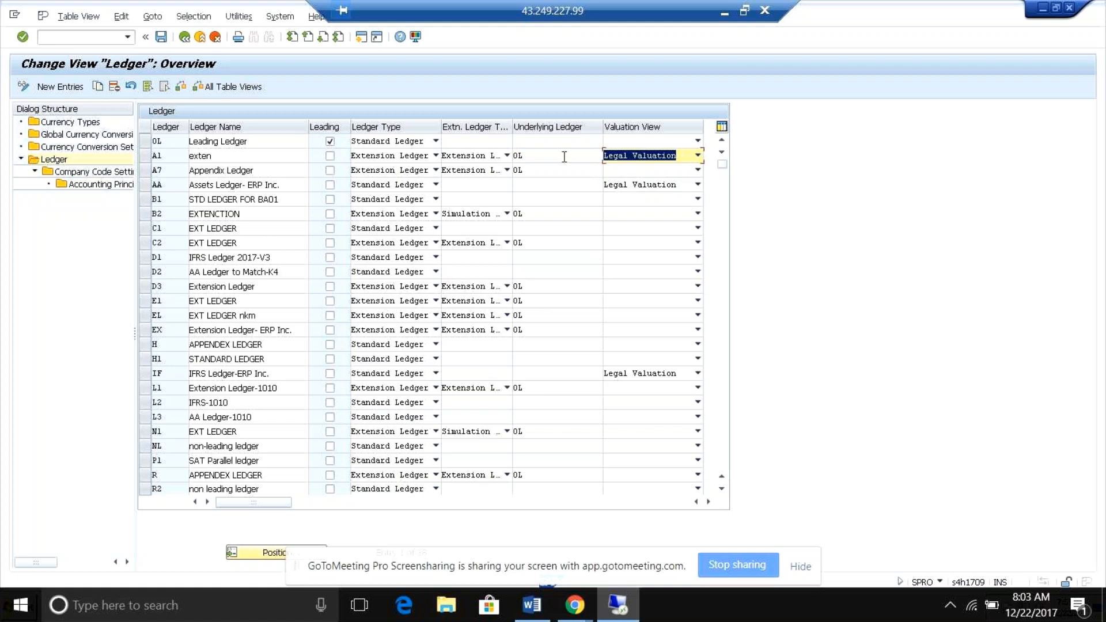
left_click(648, 143)
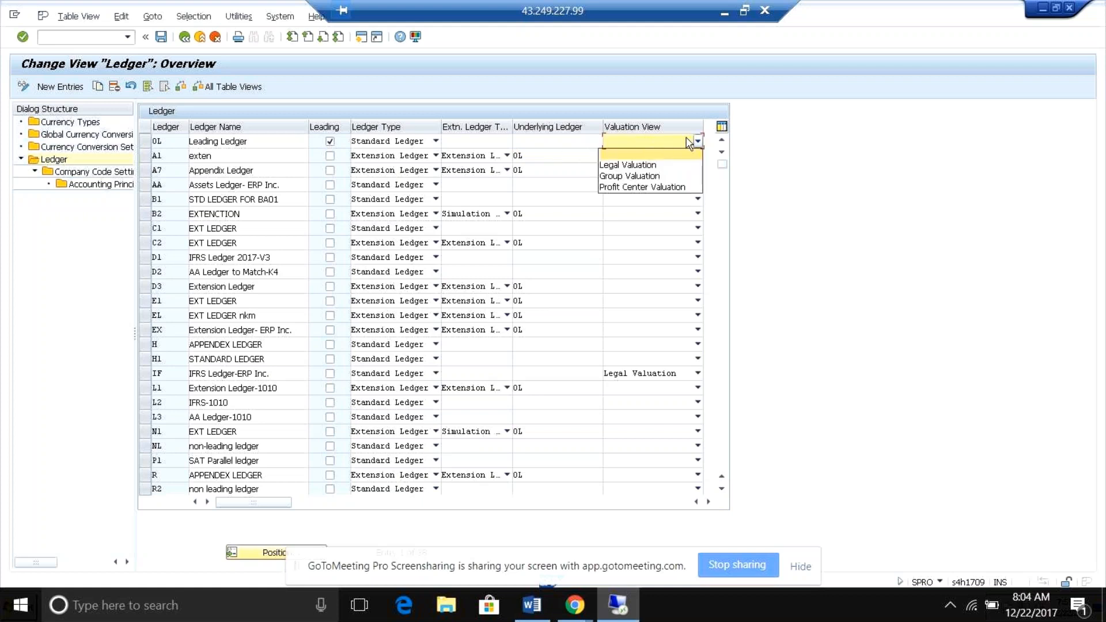
left_click(661, 153)
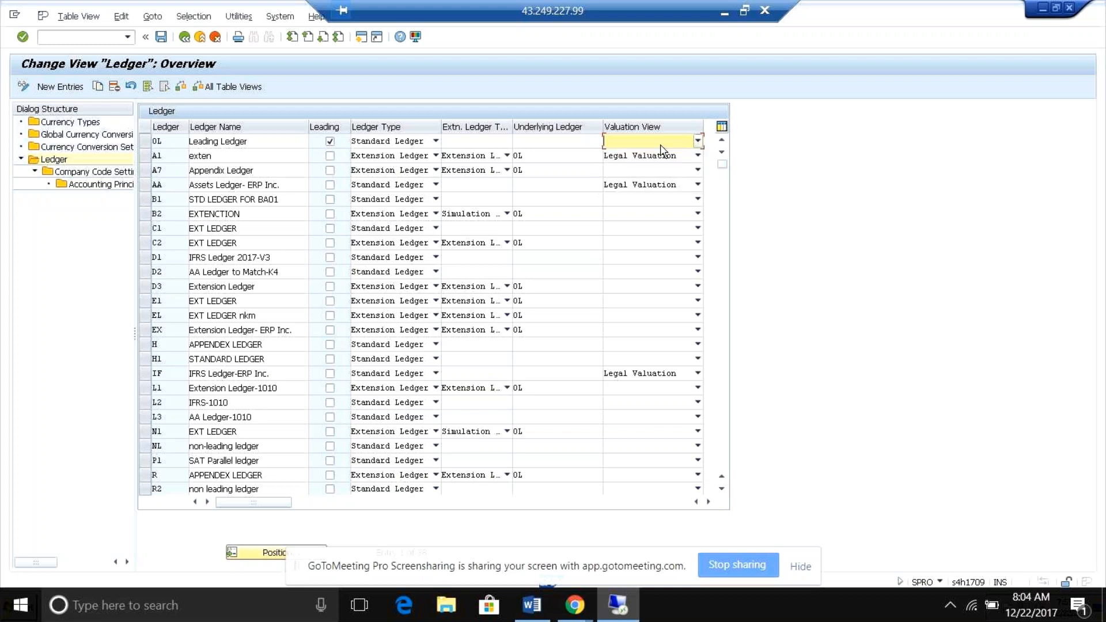
left_click(697, 156)
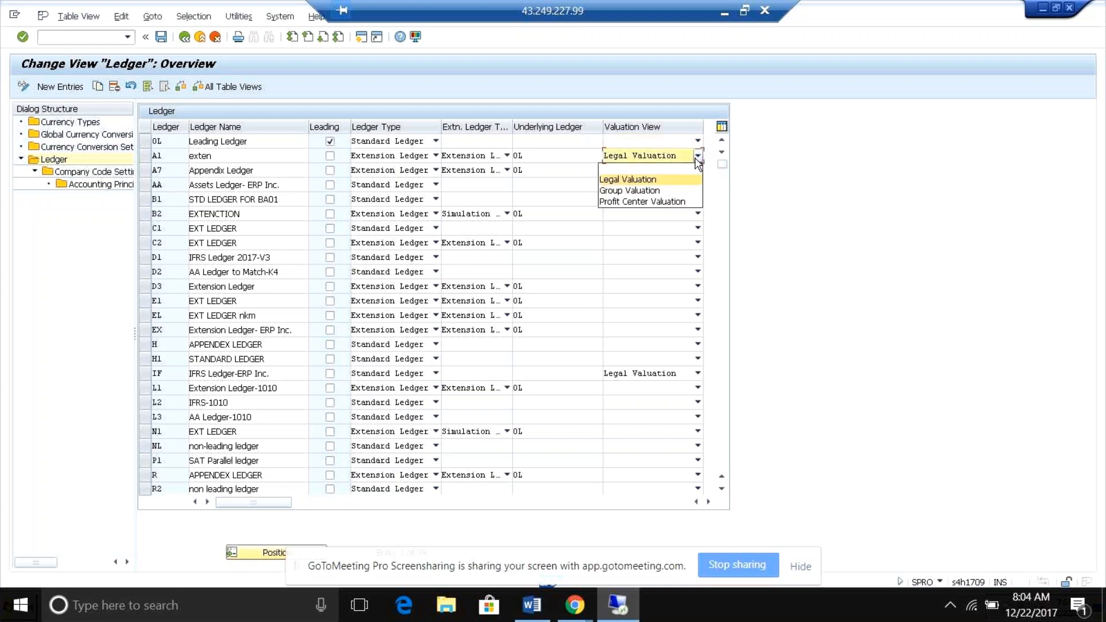
left_click(697, 159)
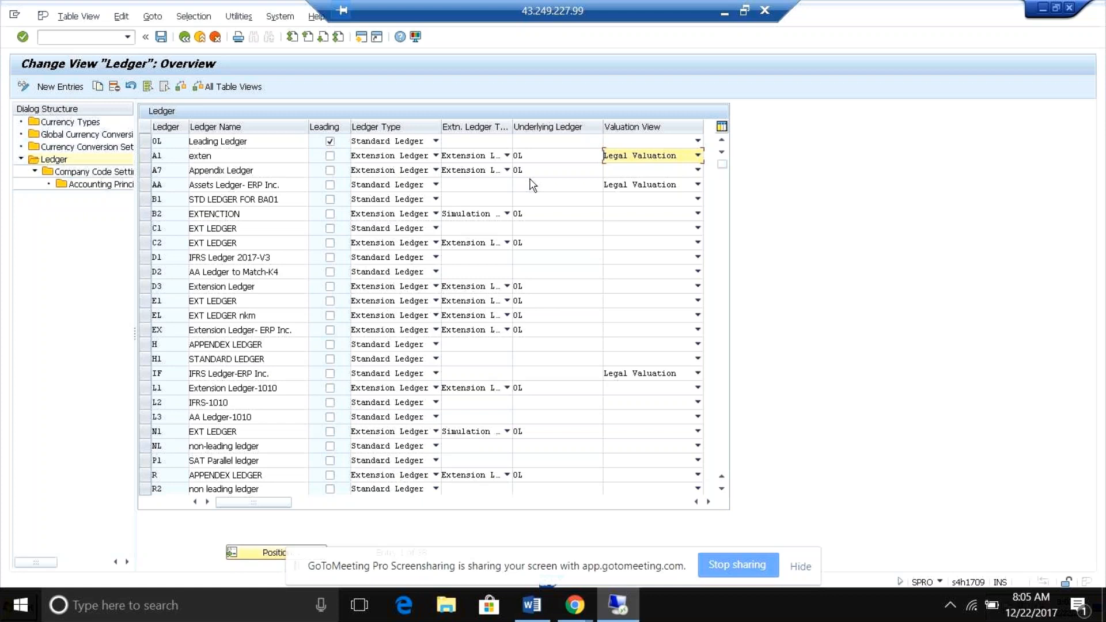
left_click(645, 141)
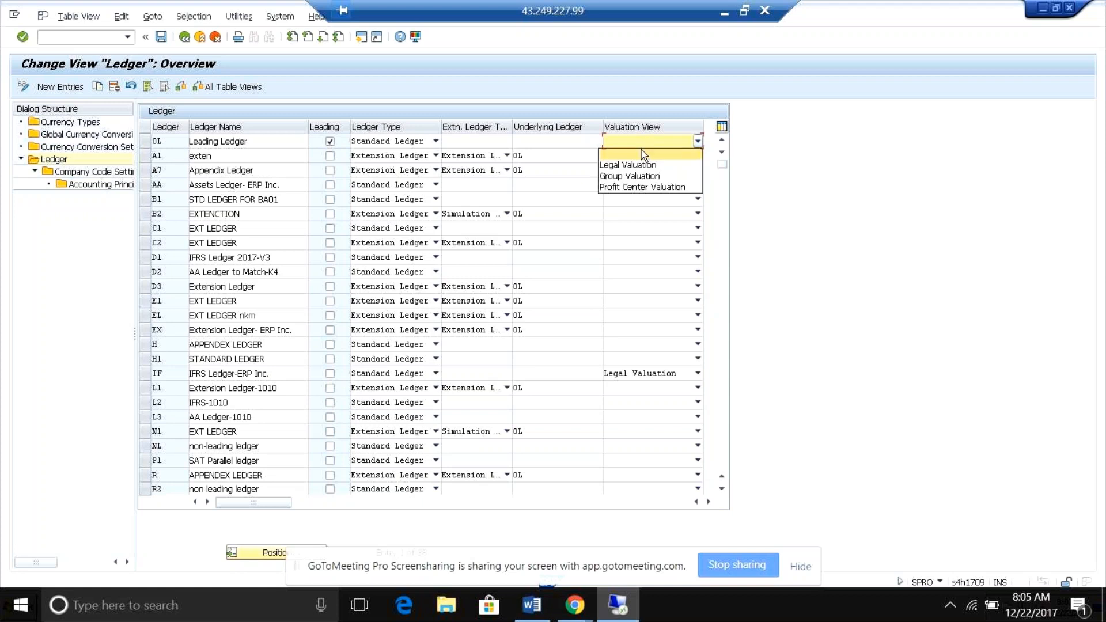
left_click(641, 164)
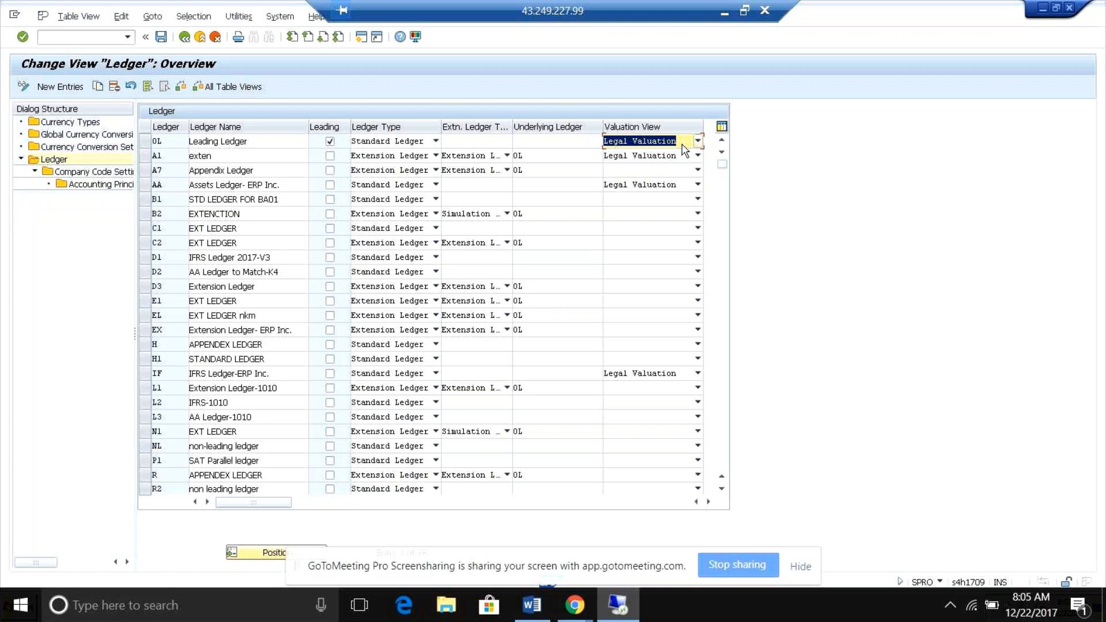
Open the currency types overview, accepting the consistency check, and examine the valuation view and settings definition level options without changing them.
left_click(84, 122)
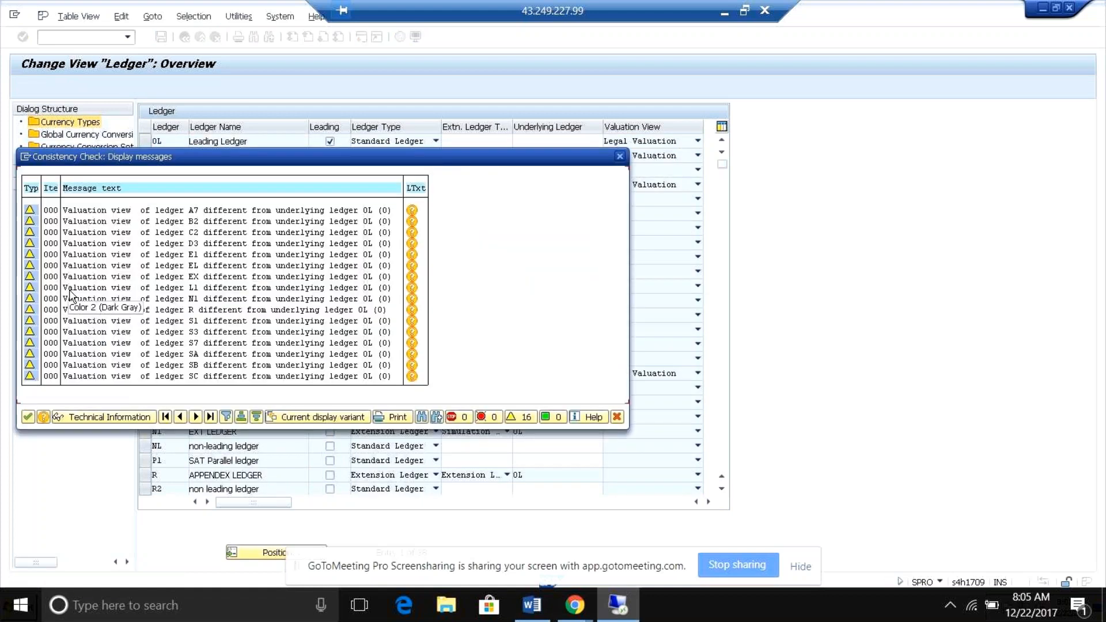
key("Return")
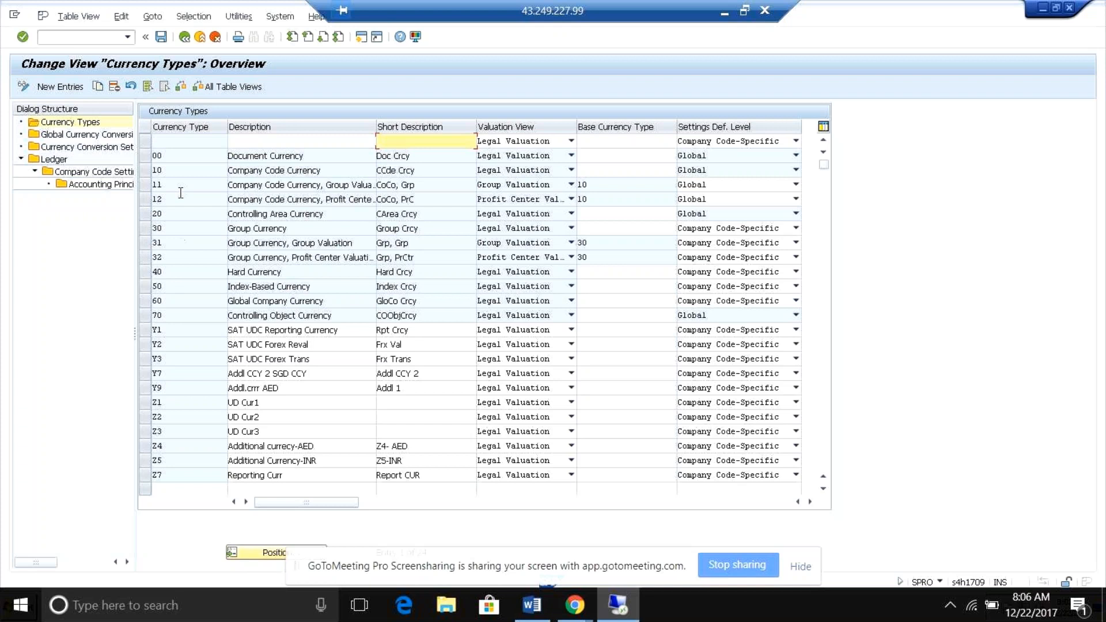
left_click(571, 155)
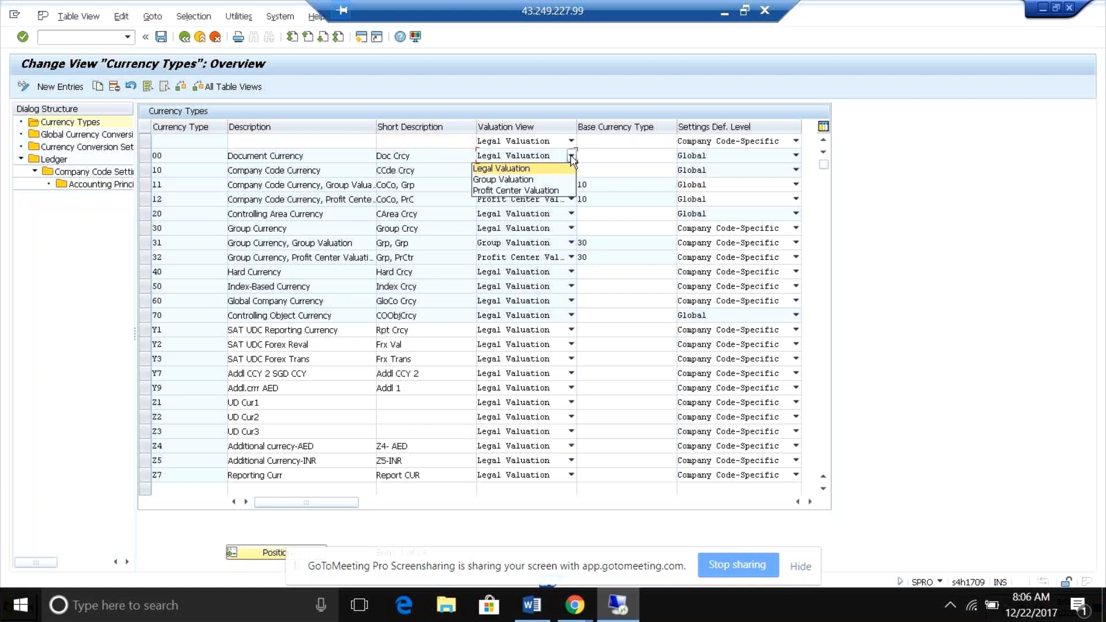
left_click(571, 157)
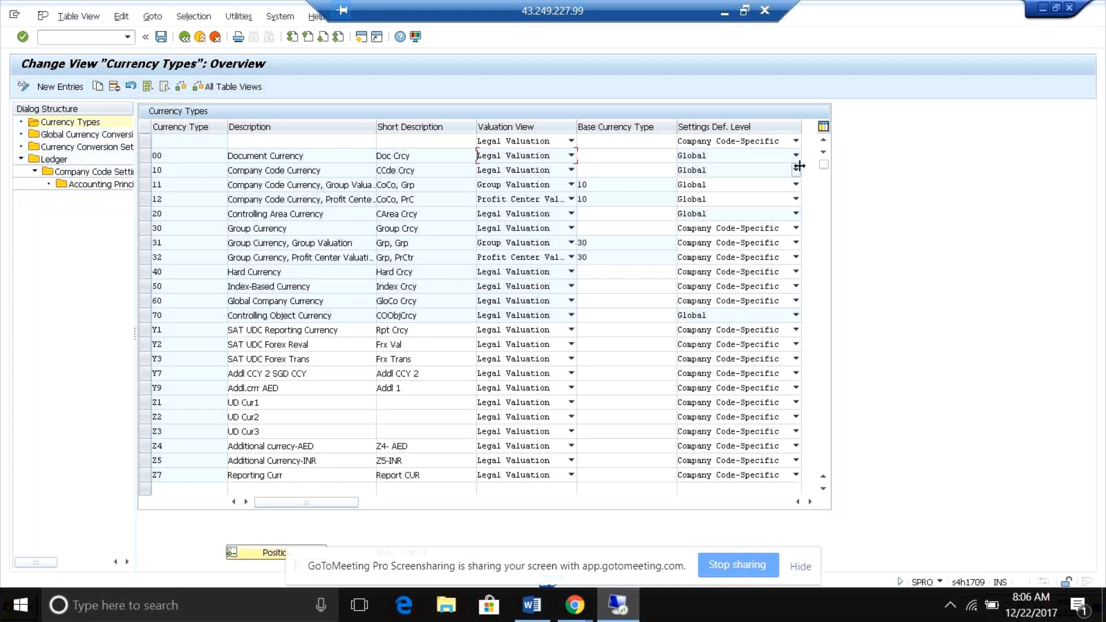
left_click(795, 141)
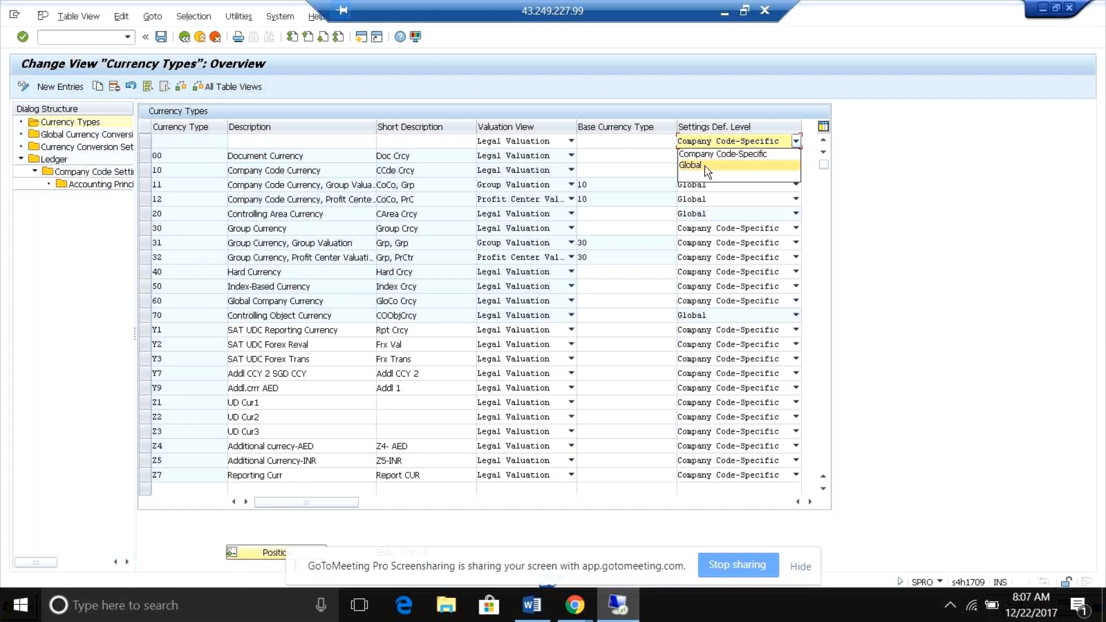
left_click(81, 296)
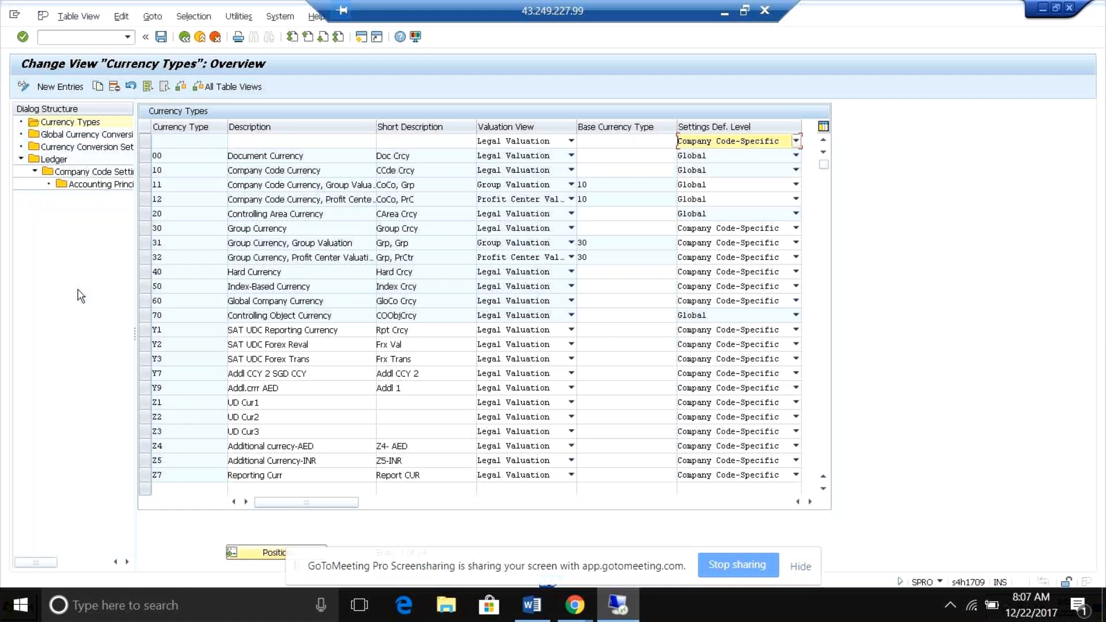
Open the global currency conversion settings and review company code currency's exchange rate type options and real-time conversion, keeping rate type M.
left_click(81, 136)
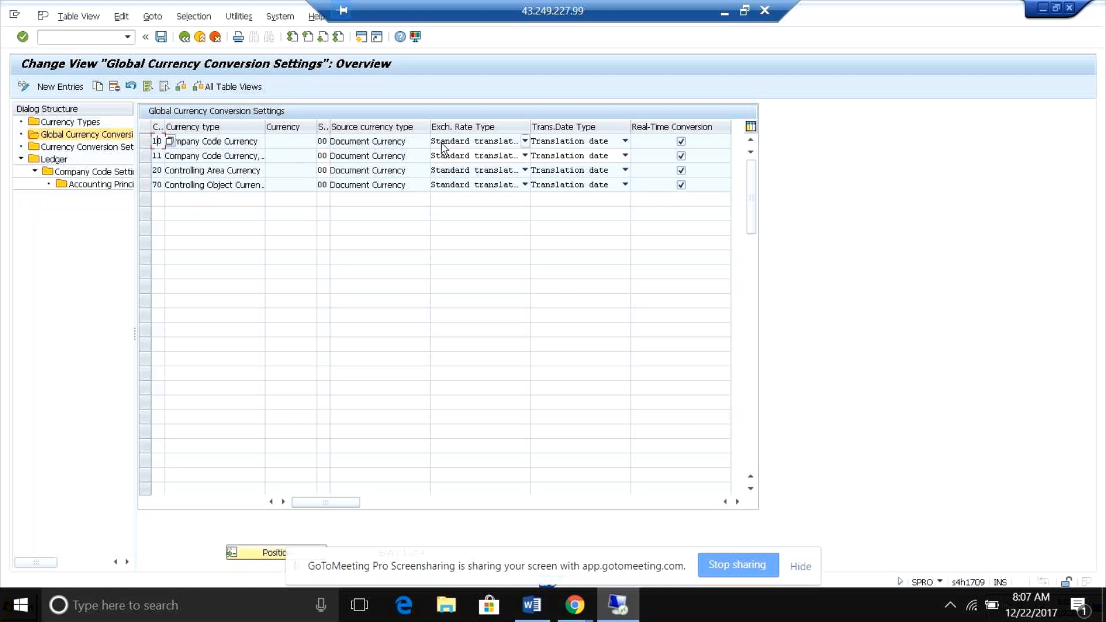
left_click(525, 141)
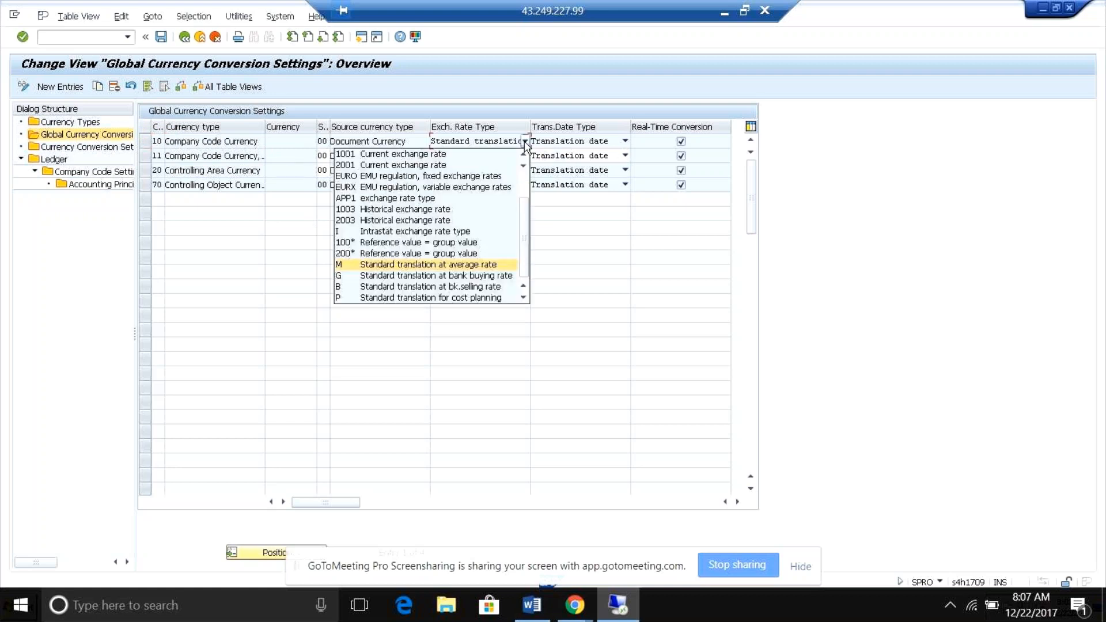
left_click(415, 267)
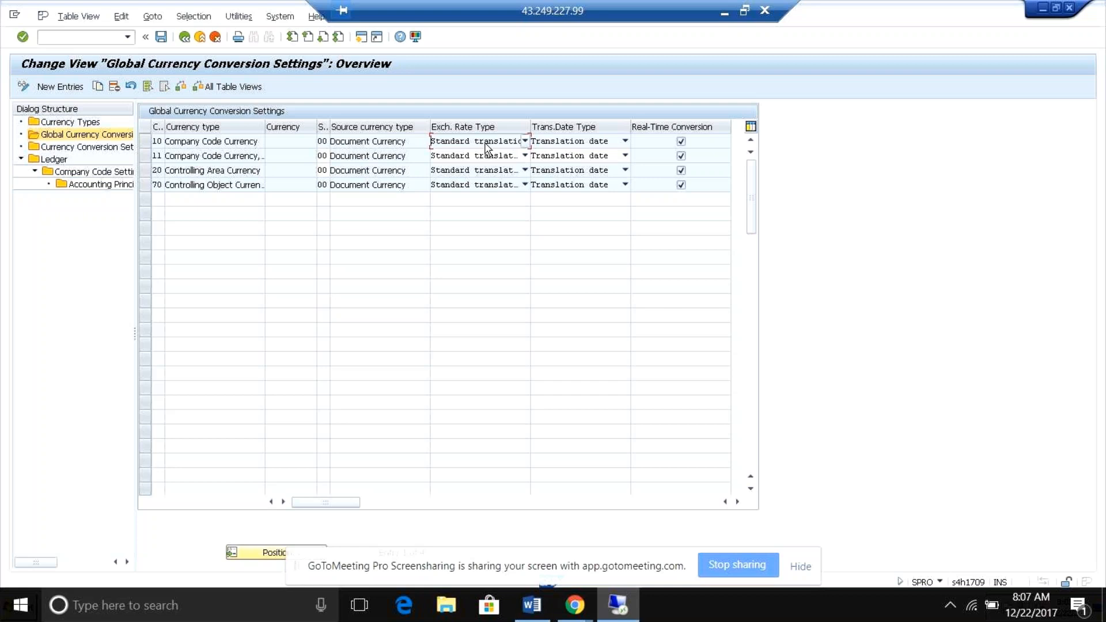
left_click(680, 142)
Open a new SAP session and start transaction OB08 to show the currency exchange rates.
left_click(362, 41)
left_click(73, 38)
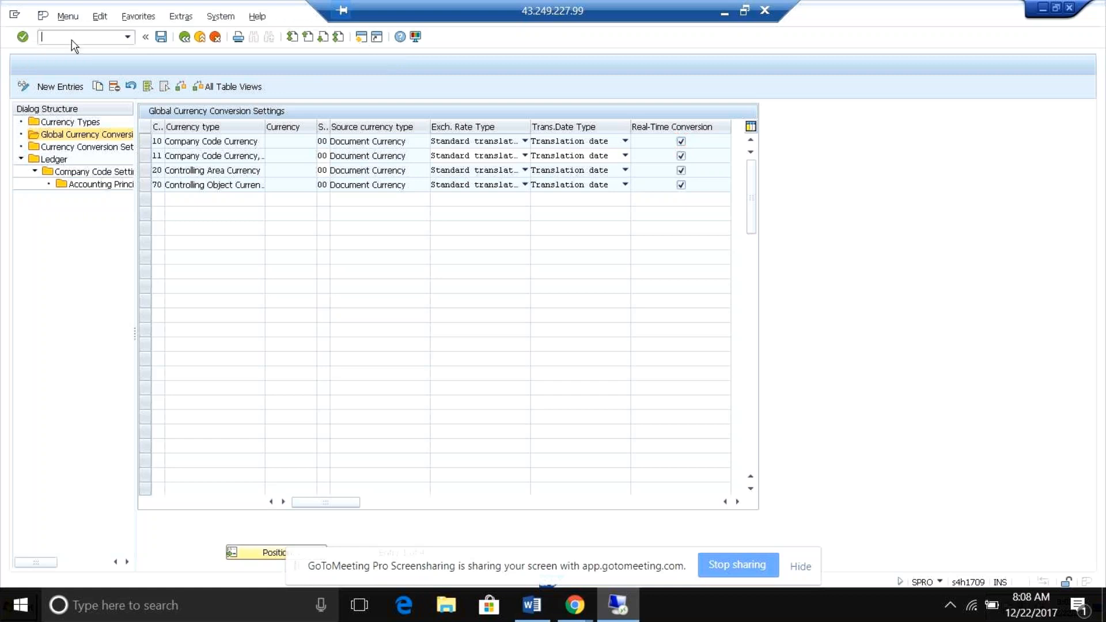
type("/nob")
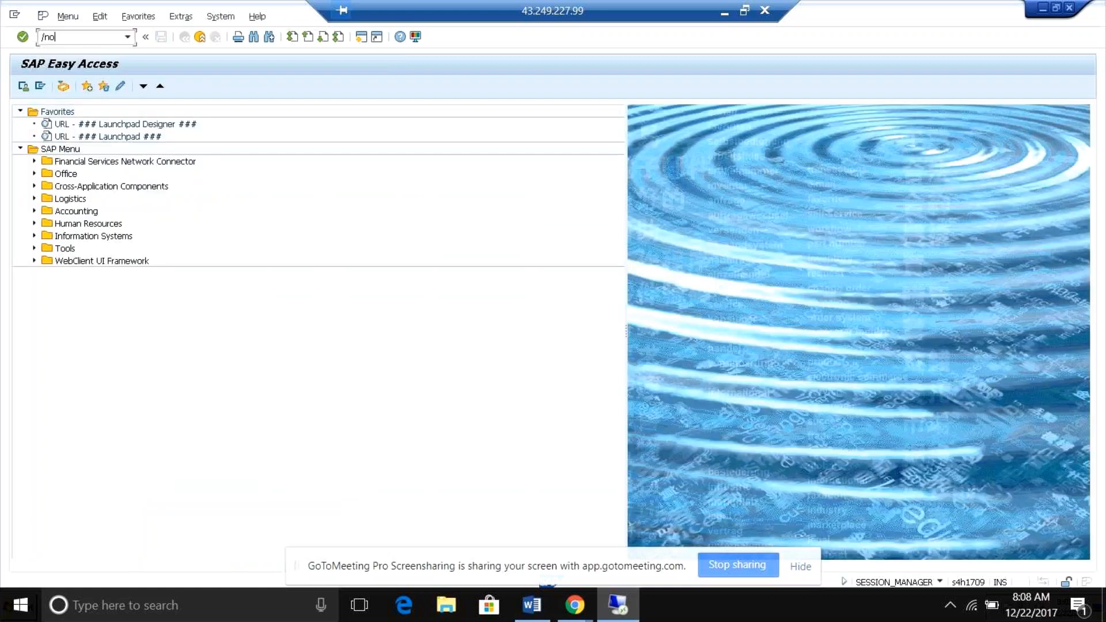
type("08")
key("Return")
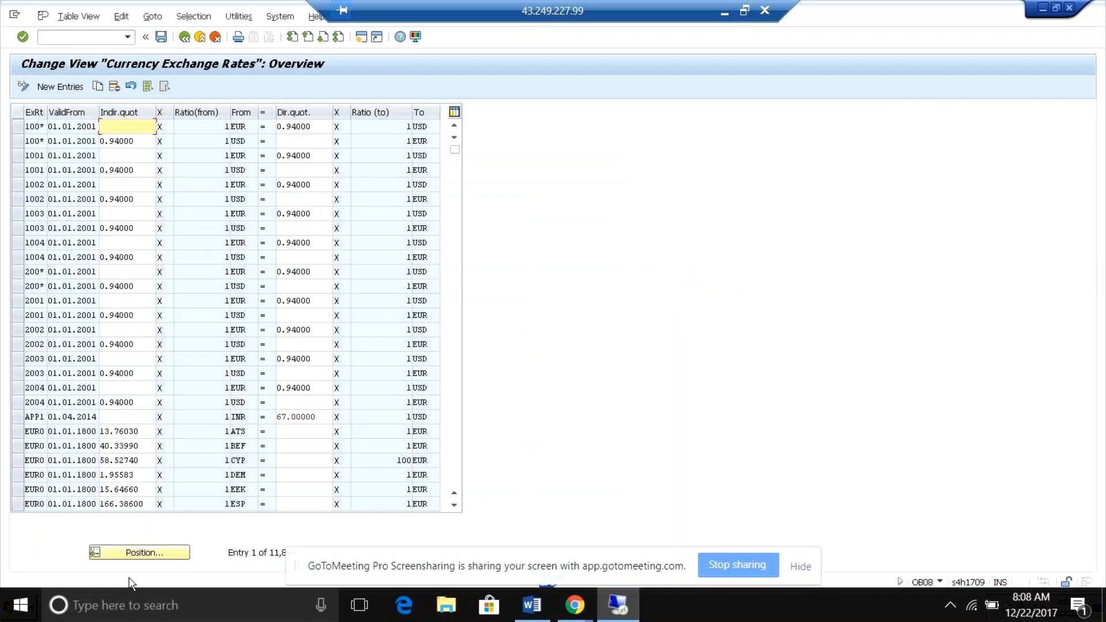
Position the exchange rate list at rate type M and check the direct quotation from AED to INR.
left_click(132, 554)
type("m")
key("Return")
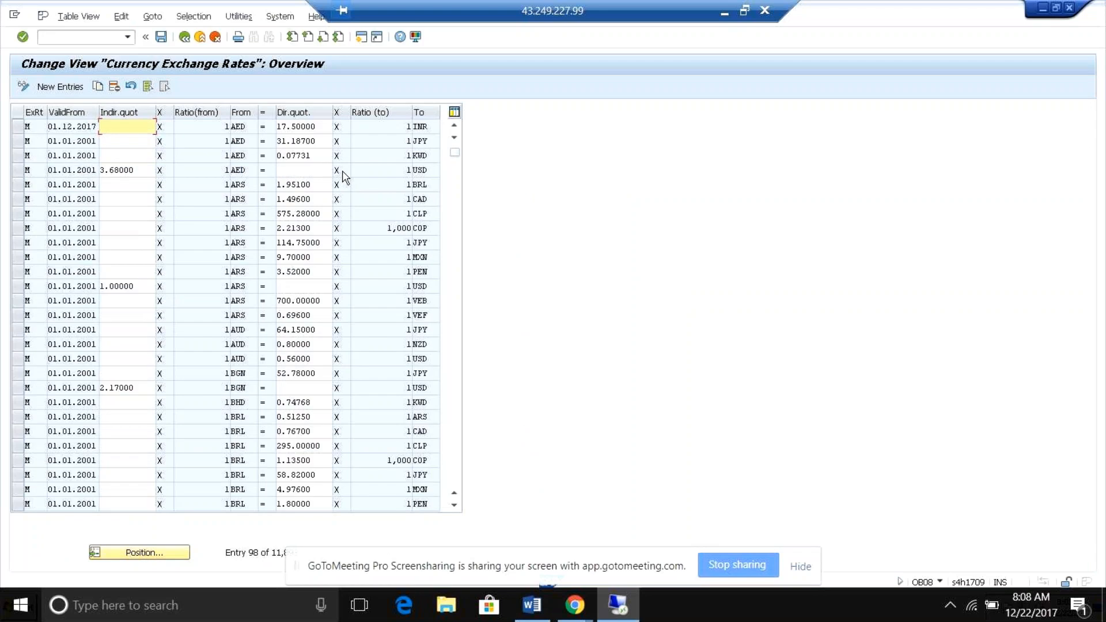
left_click(290, 128)
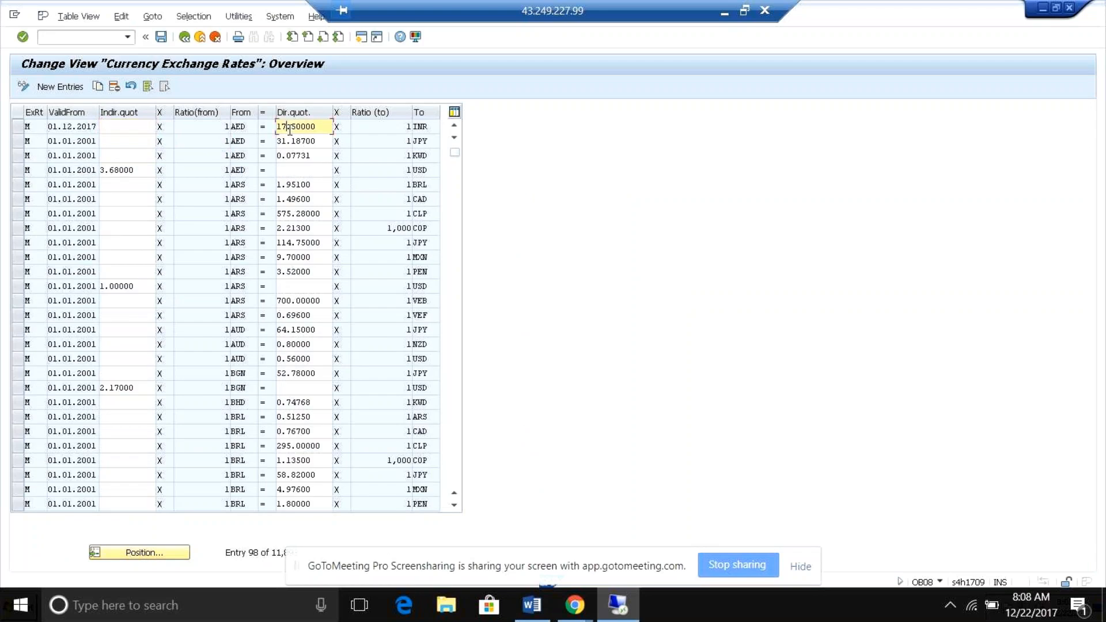
Run transaction OBBS from the currency exchange rates view and return to the SAP Easy Access screen.
left_click(84, 38)
type("obb")
key("Return")
left_click(90, 37)
type("/nobbs")
key("Return")
key("Return")
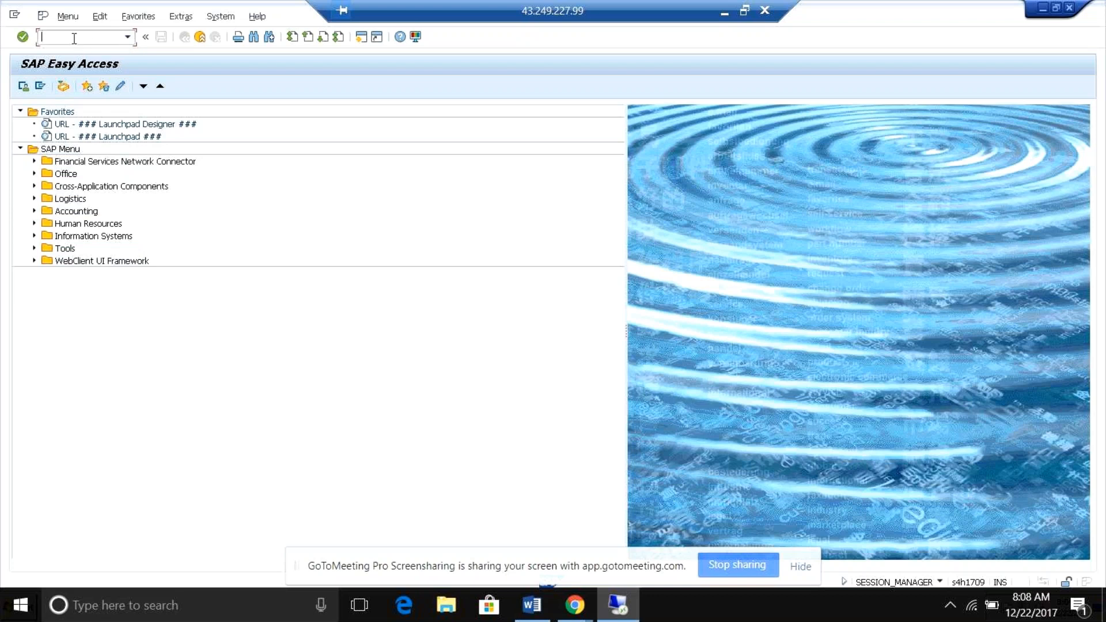
Start transaction SPRO and open the SAP Reference IMG.
type("/nsp")
key("BackSpace")
type("pro")
key("Return")
left_click(67, 88)
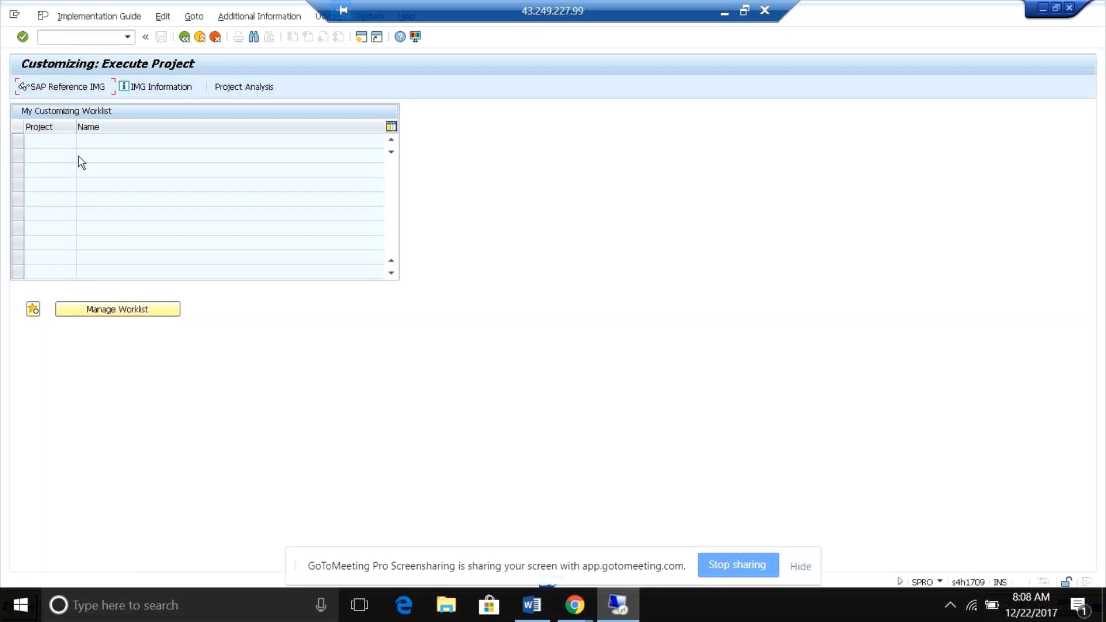
Open Define Settings for Ledgers and Currency Types under the Ledgers node of Financial Accounting Global Settings, confirming the messages.
left_click(33, 224)
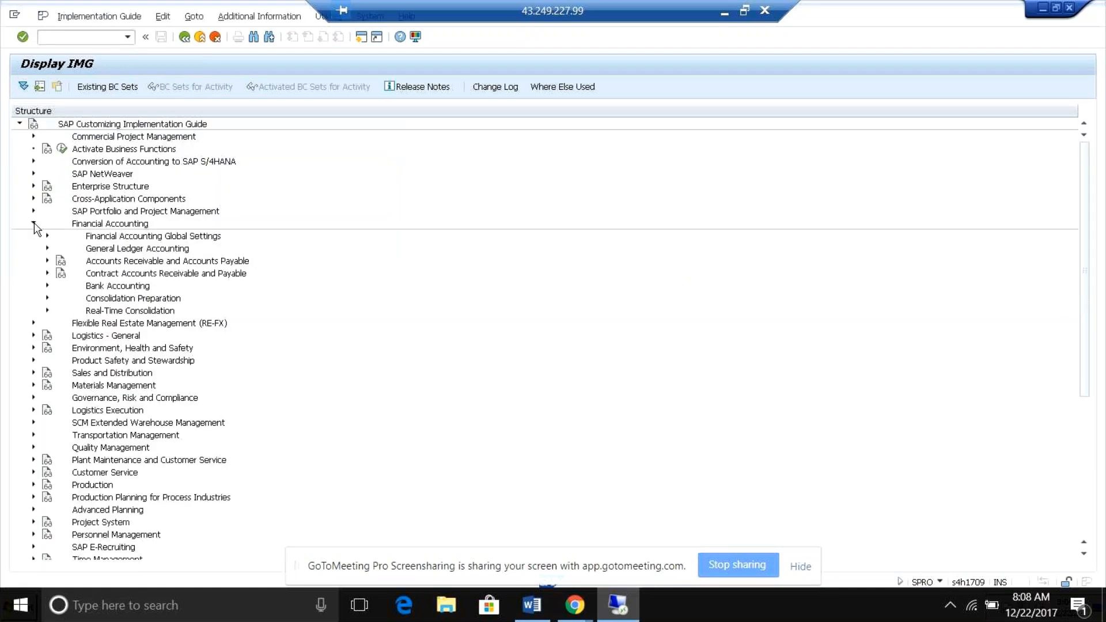
left_click(47, 248)
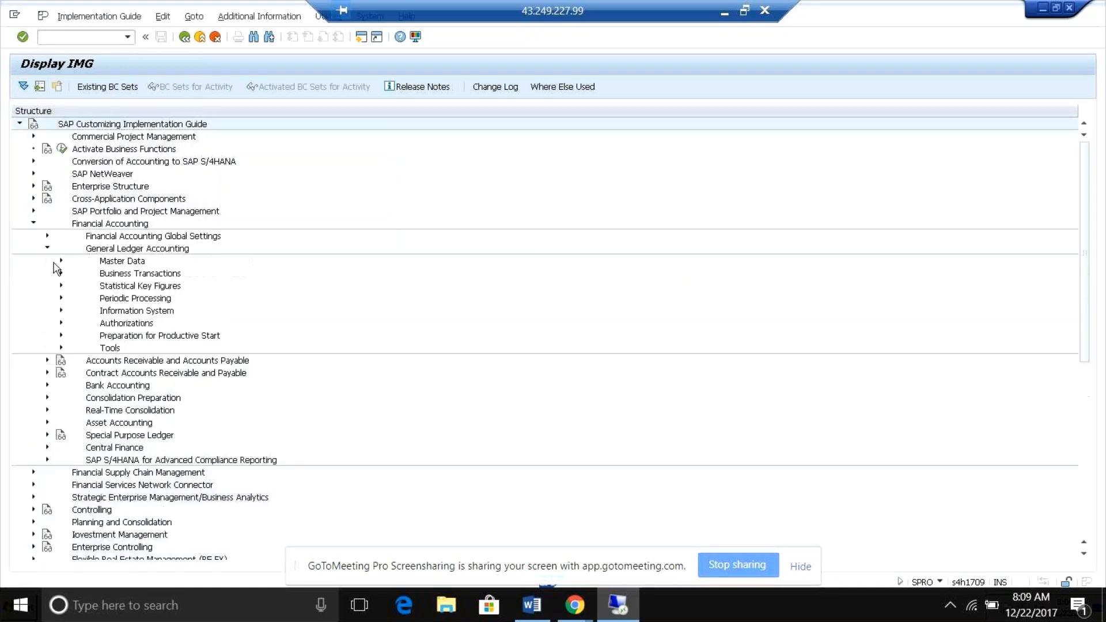
left_click(48, 236)
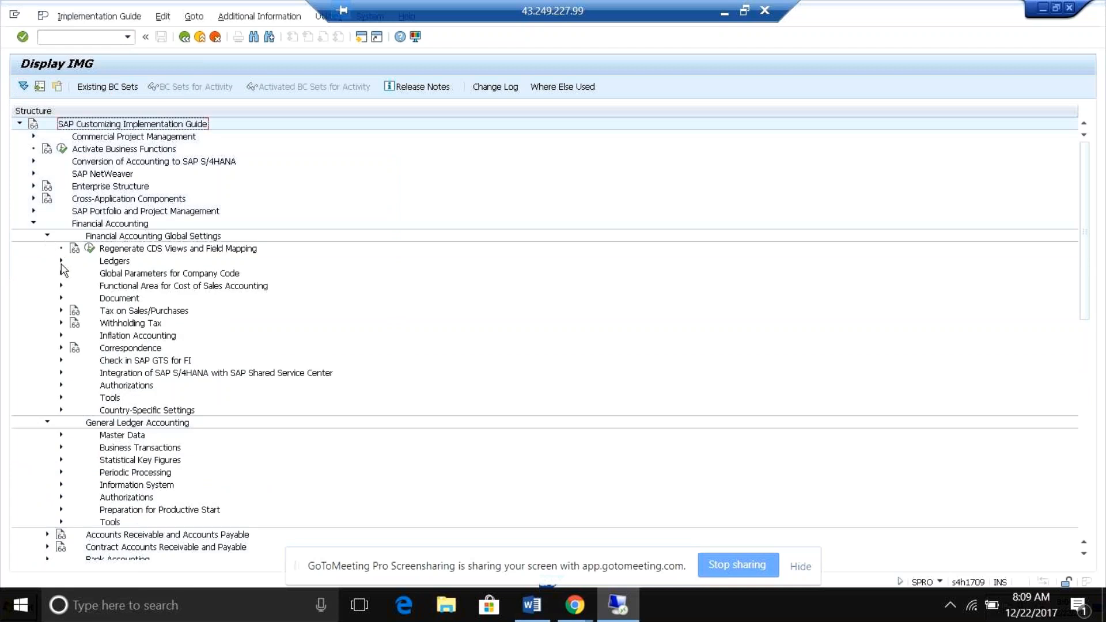
left_click(61, 261)
left_click(75, 298)
left_click(75, 285)
left_click(117, 311)
key("Return")
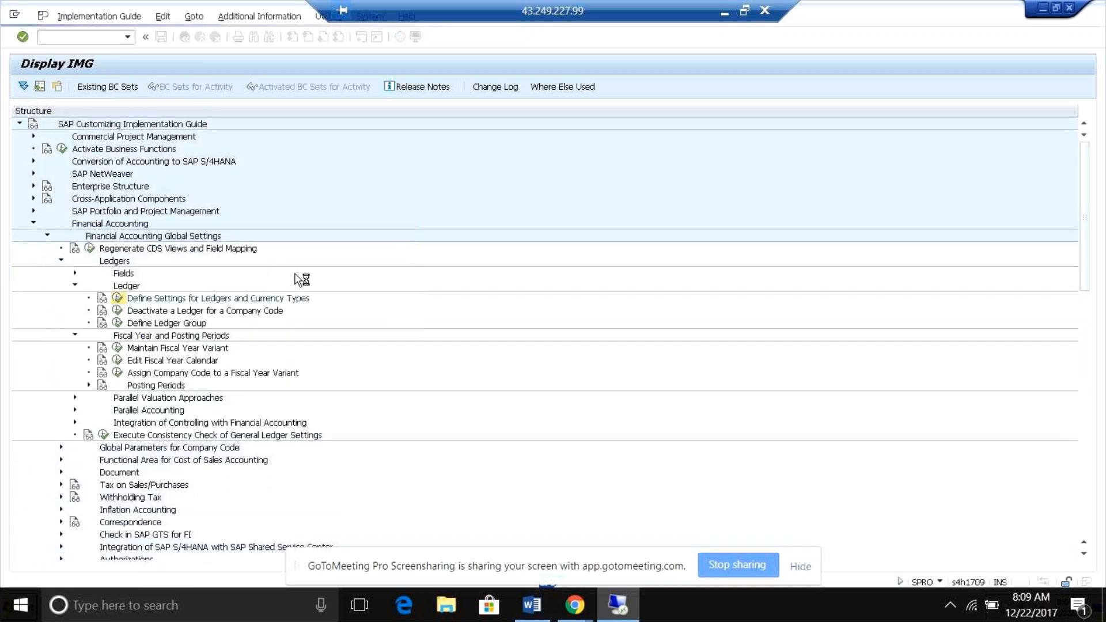
key("Return")
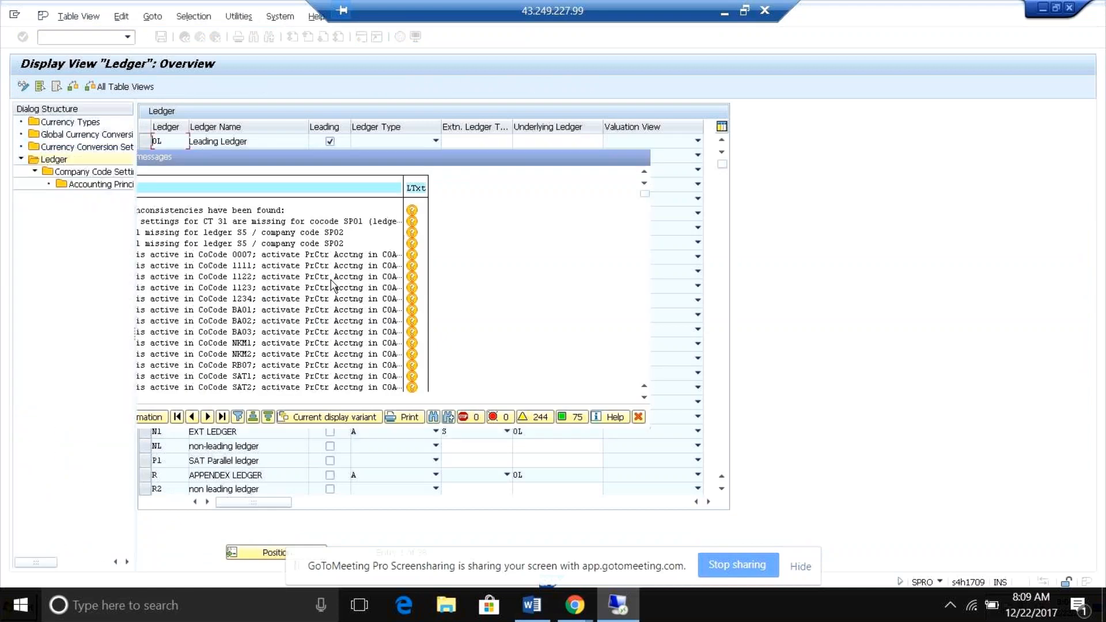
View the currency conversion settings for company codes, accepting the consistency check, and return to the ledger overview.
double_click(107, 149)
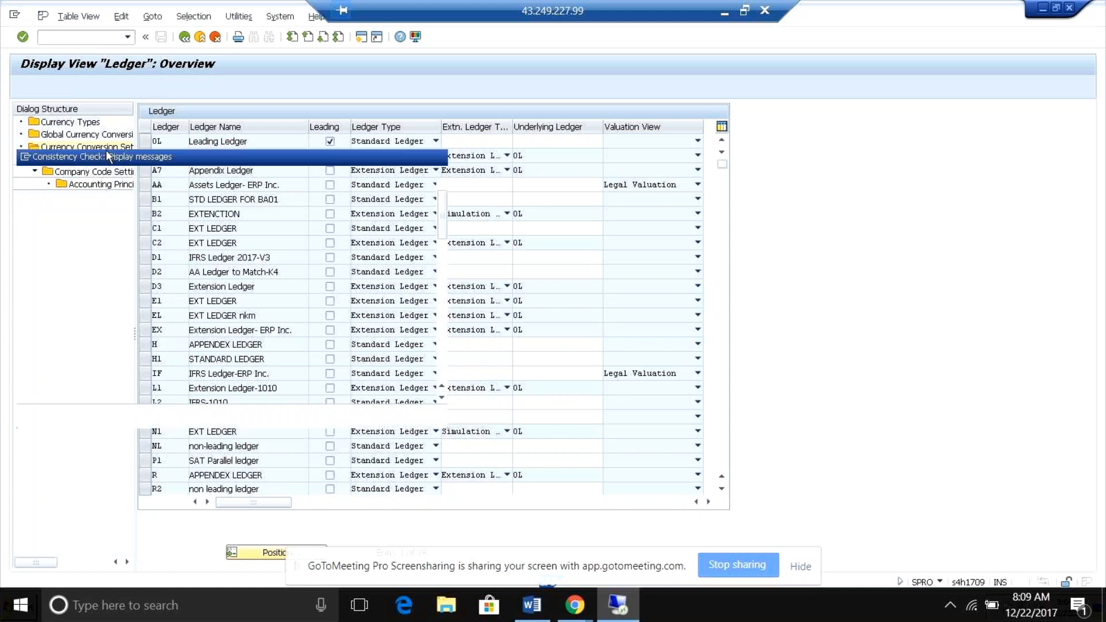
key("Return")
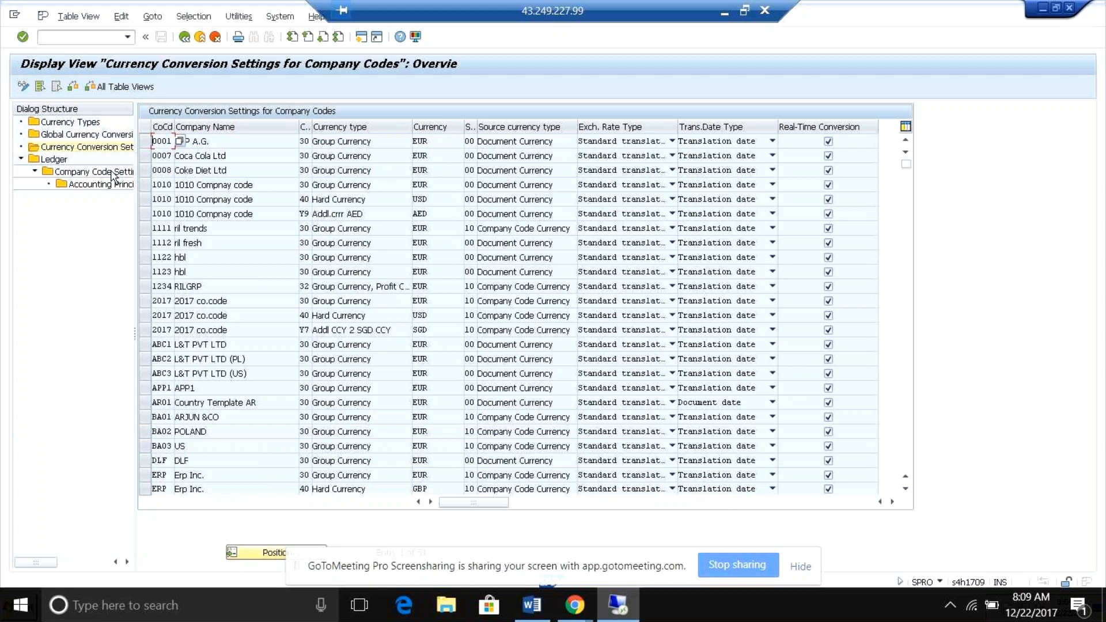
double_click(56, 161)
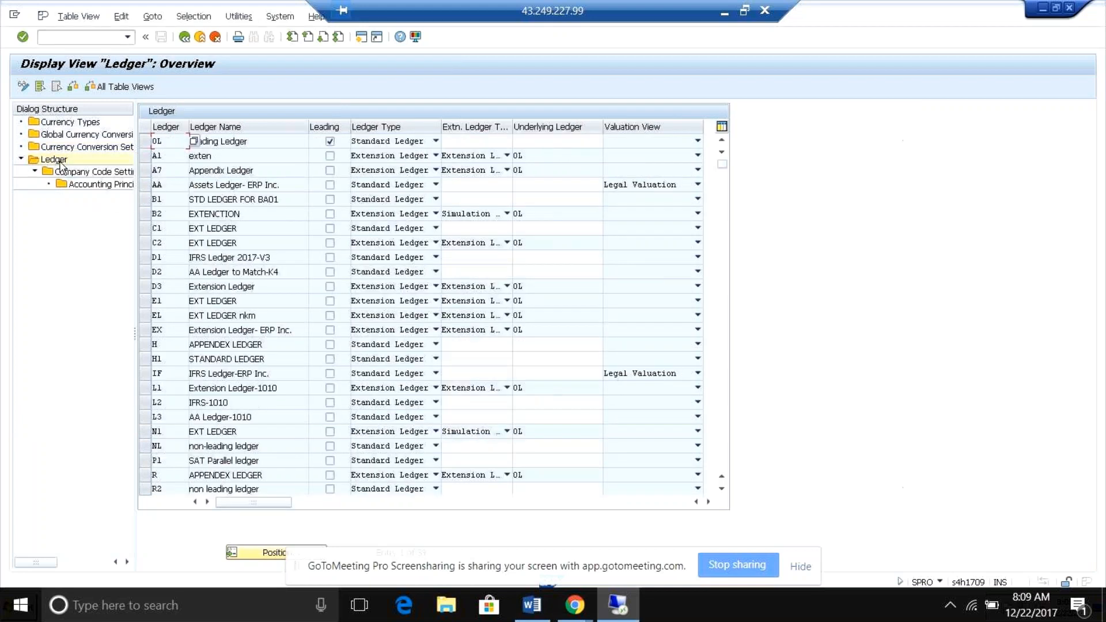
Open the company code settings for leading ledger 0L and examine the fiscal year variant and posting period variant assigned to company code 0001.
left_click(145, 141)
double_click(112, 178)
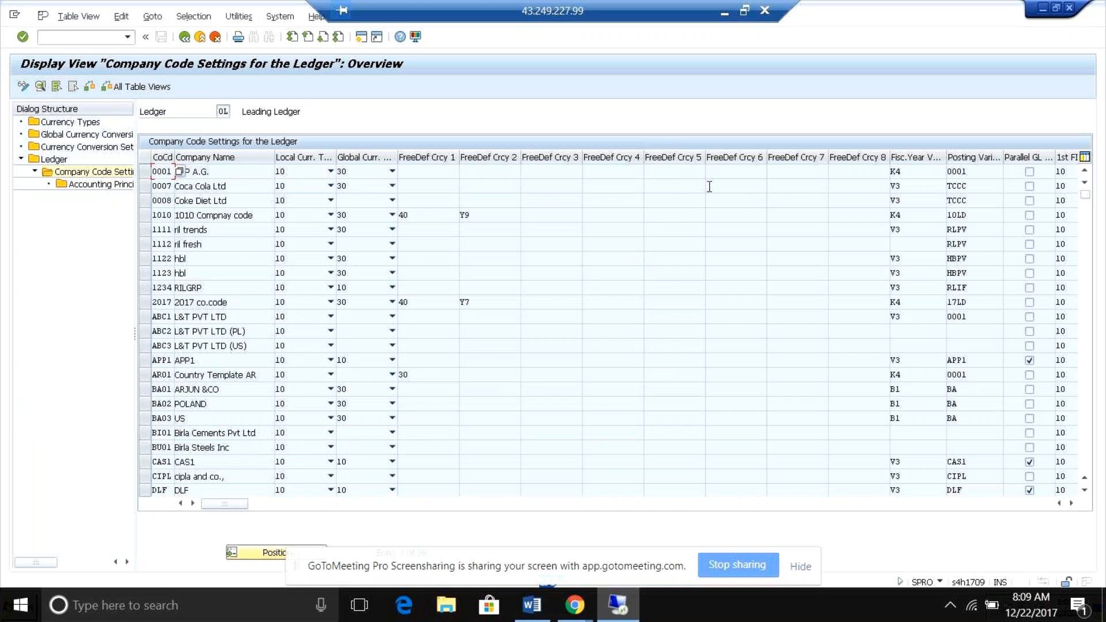
left_click(915, 172)
left_click(1000, 173)
left_click(1071, 503)
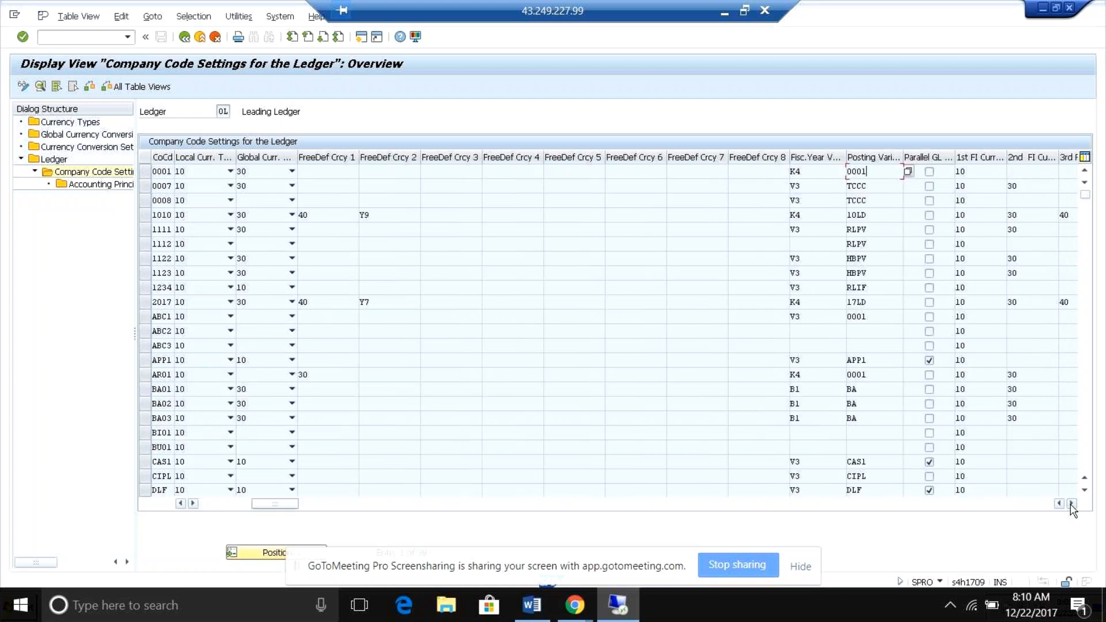
View the accounting principles for ledger 0L and company code 0001, and return to the company code settings.
double_click(79, 186)
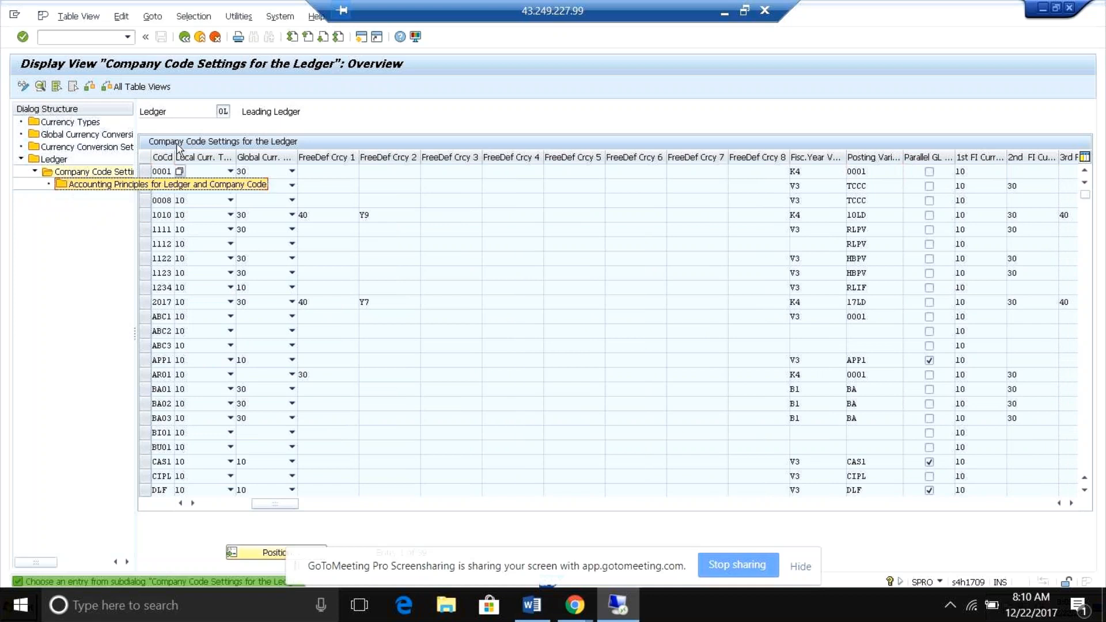
left_click(145, 171)
double_click(106, 187)
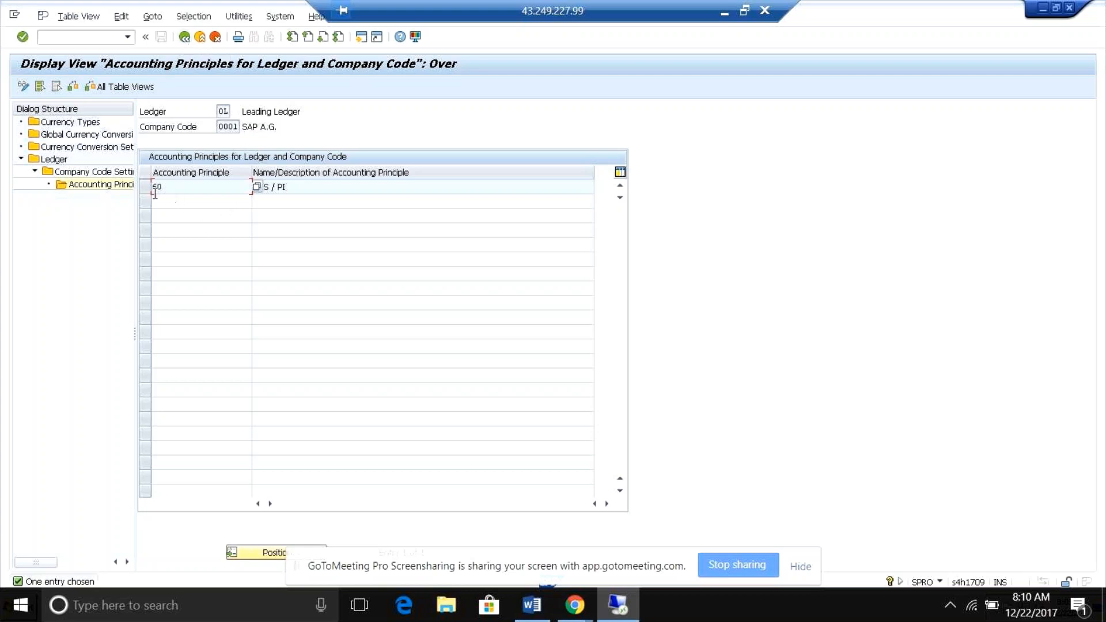
double_click(68, 173)
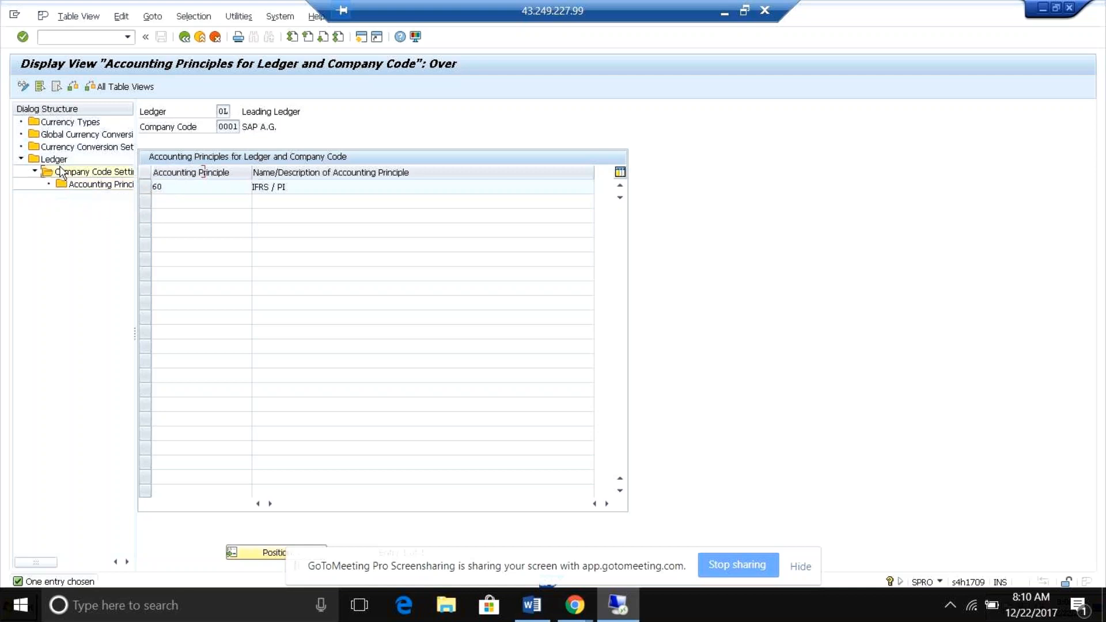
left_click(631, 157)
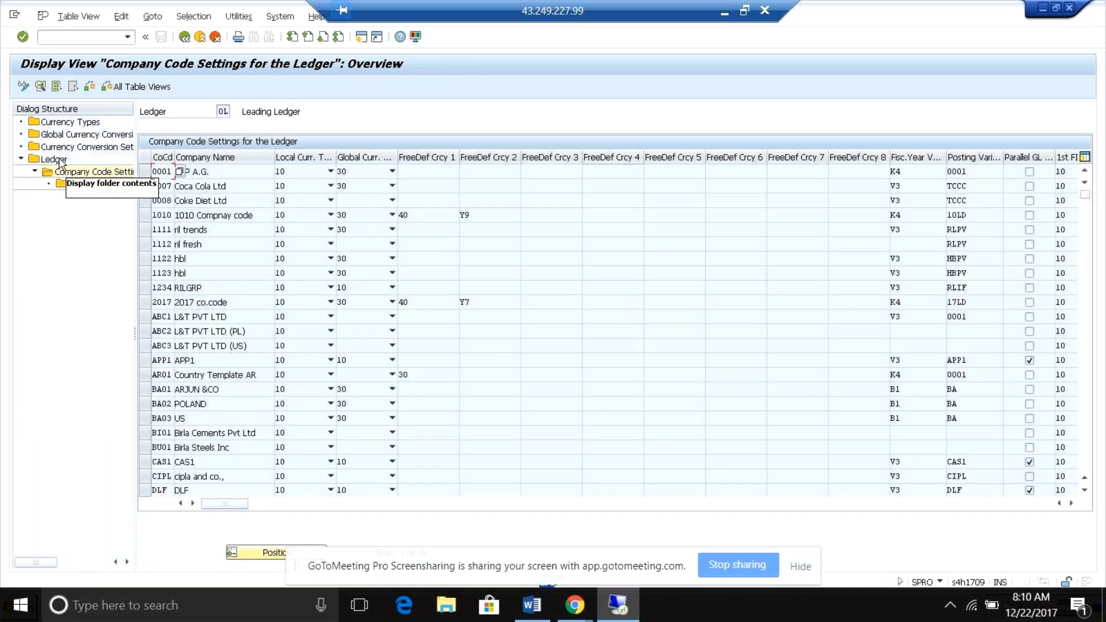
Position the company code list at RB03, review the ledger settings details of company code RB05, and return to the IMG.
left_click(260, 554)
type("rb03")
key("Return")
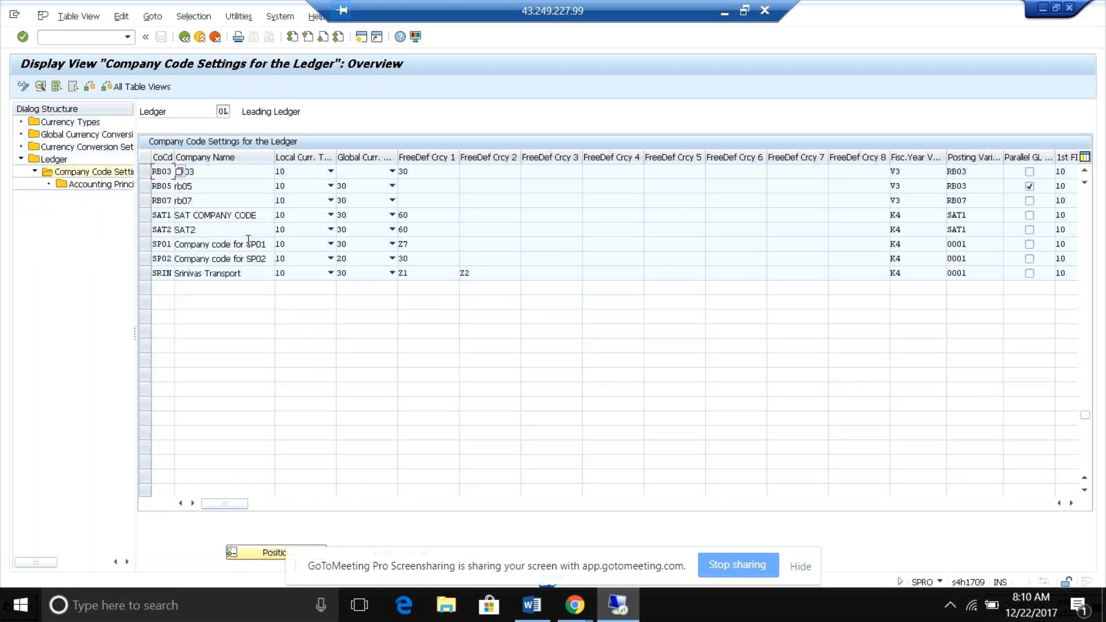
key("Return")
key("Return")
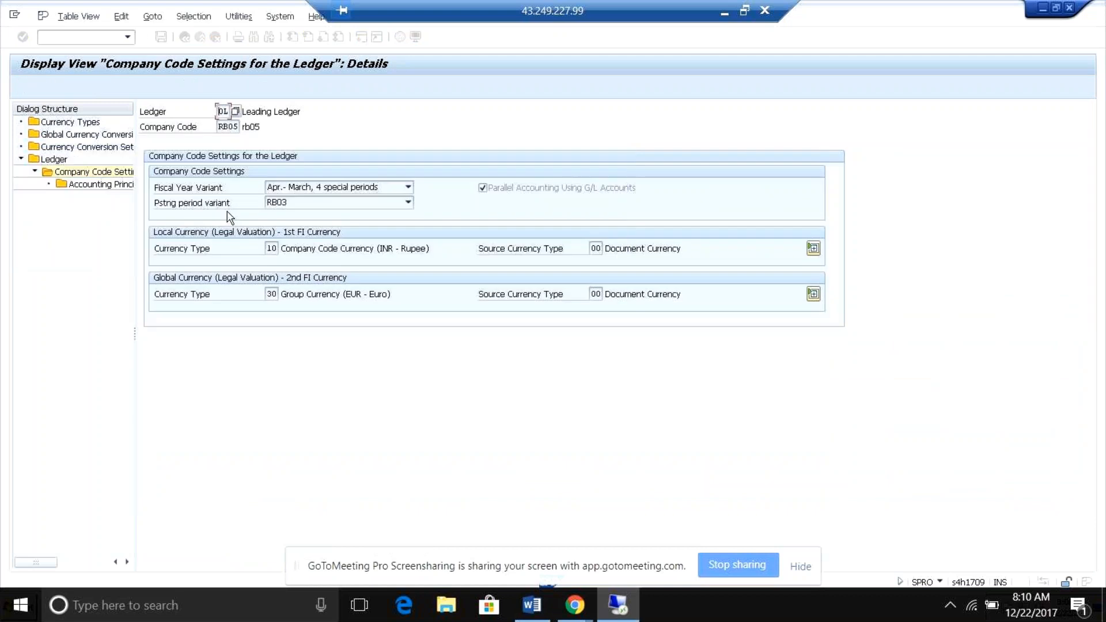
left_click(273, 295)
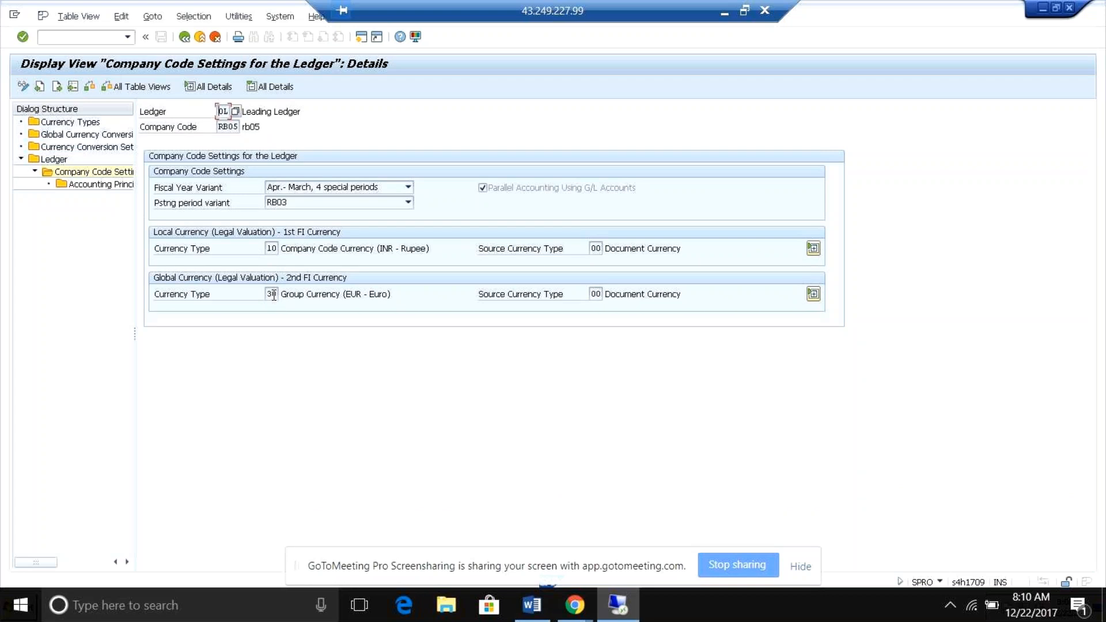
left_click(185, 38)
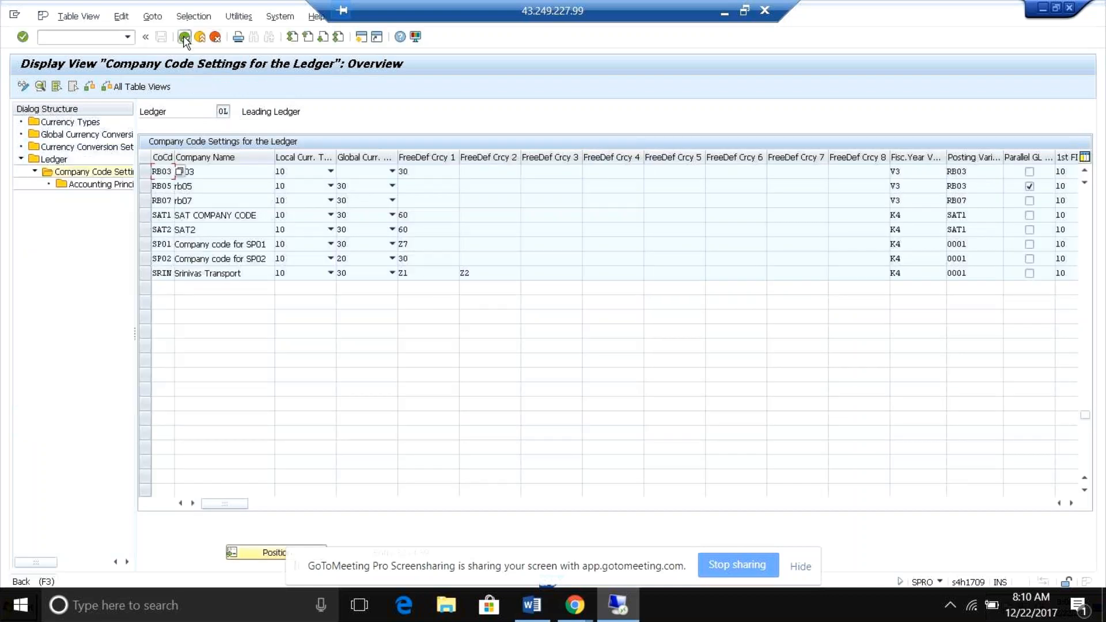
left_click(184, 38)
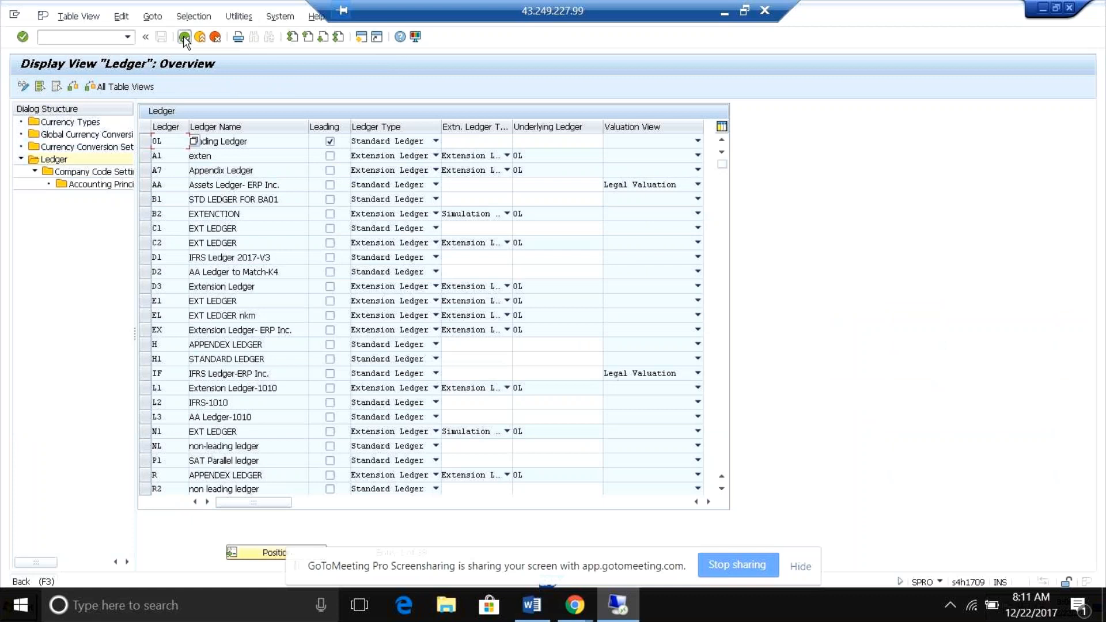
left_click(185, 38)
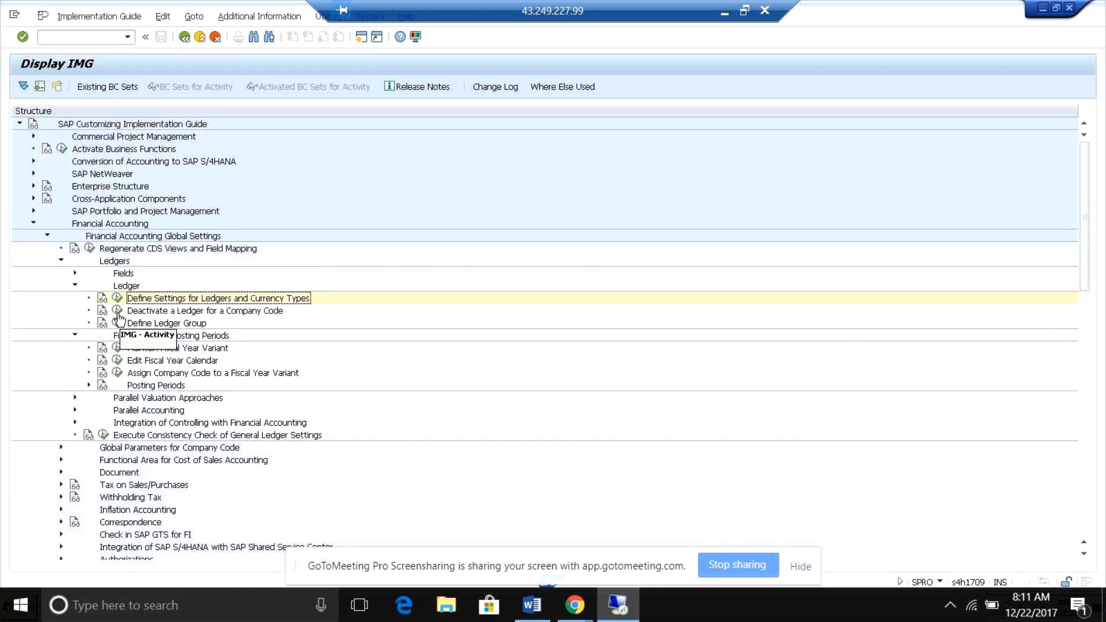
Open Deactivate a Ledger for a Company Code for ledger 0L, accepting display of the locked data.
left_click(119, 313)
key("Return")
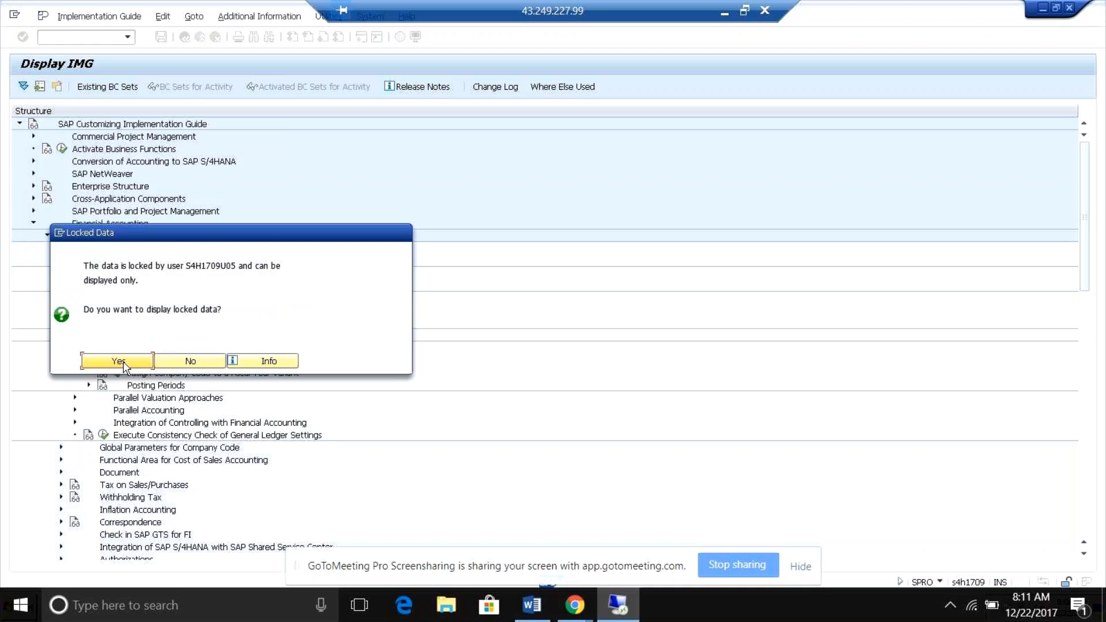
left_click(124, 363)
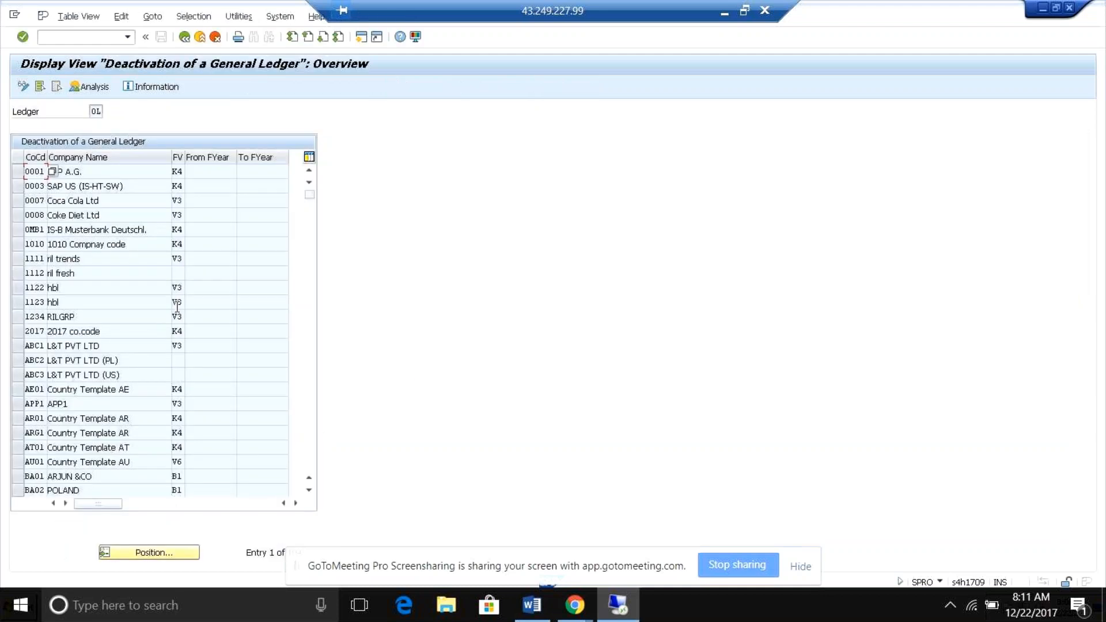
Examine the ledger deactivation From FYear and To FYear fields for company code 0001, and return to the IMG.
key("F10")
left_click(195, 181)
left_click(146, 171)
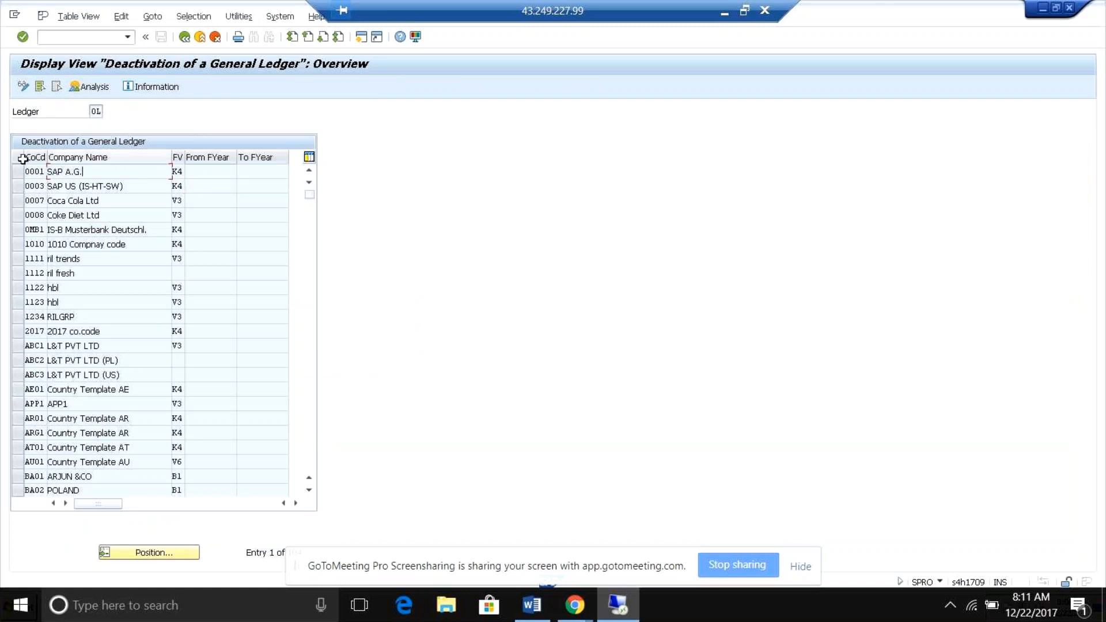
left_click(209, 171)
left_click(266, 171)
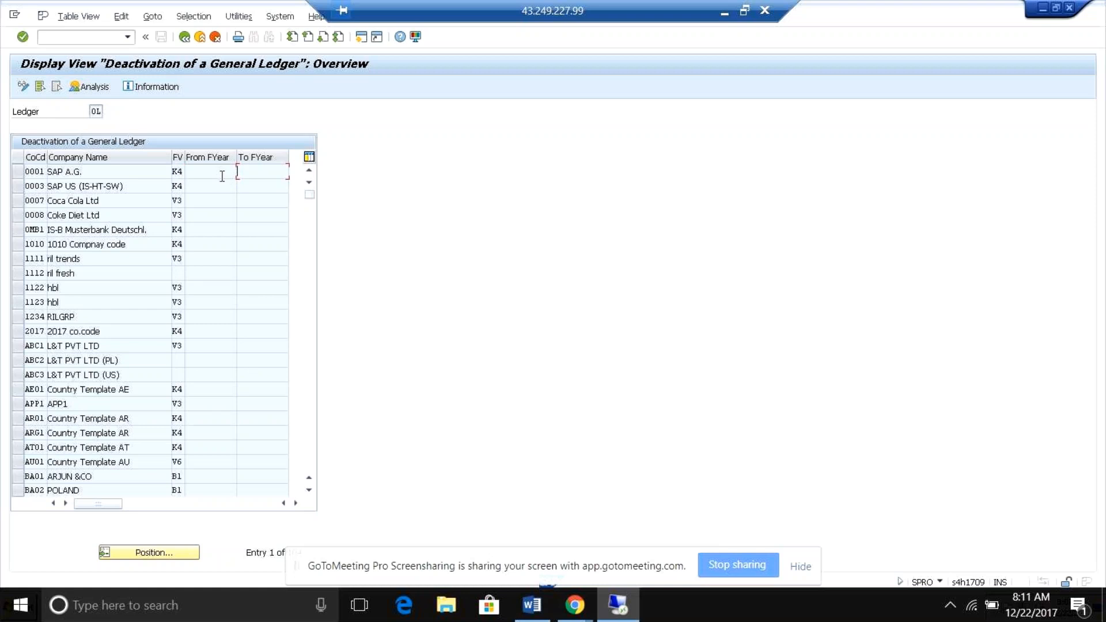
left_click(96, 112)
left_click(214, 176)
left_click(184, 37)
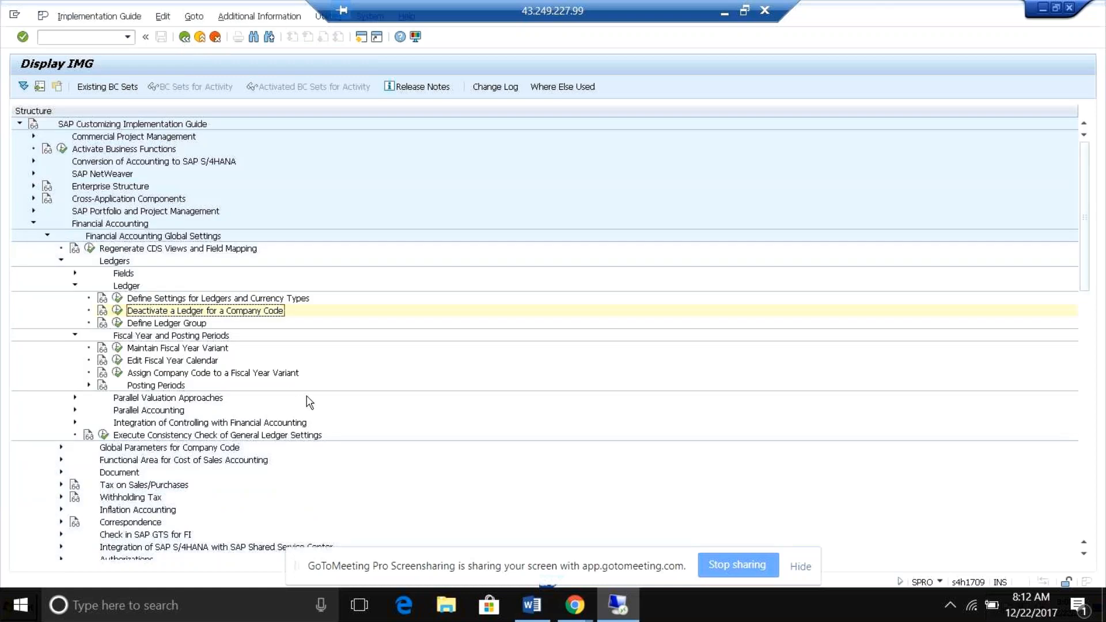
Close the other session showing the global currency conversion settings and return to the IMG session.
key("alt+Tab")
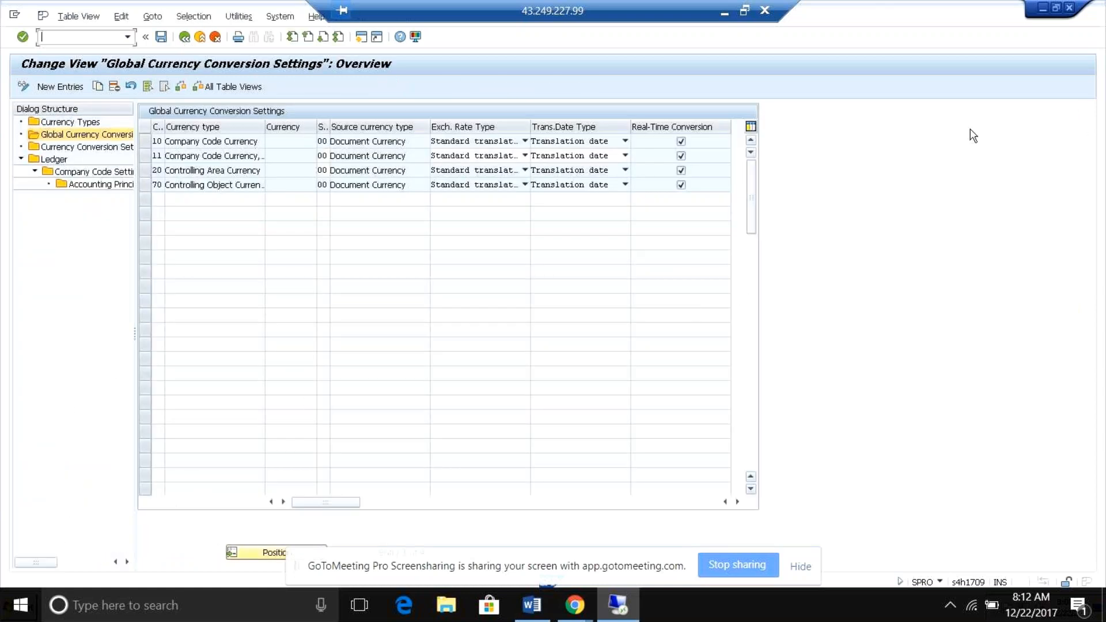
left_click(1068, 8)
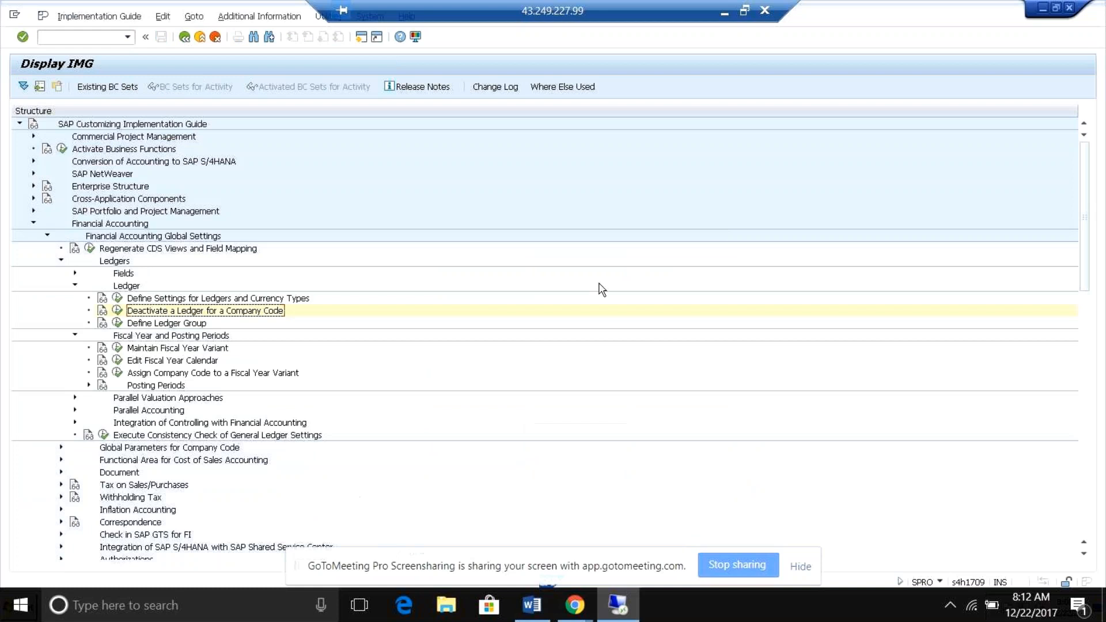
key("alt+Tab")
key("alt+Tab")
View the defined ledger groups and the variants for open posting periods, returning to the IMG.
left_click(118, 322)
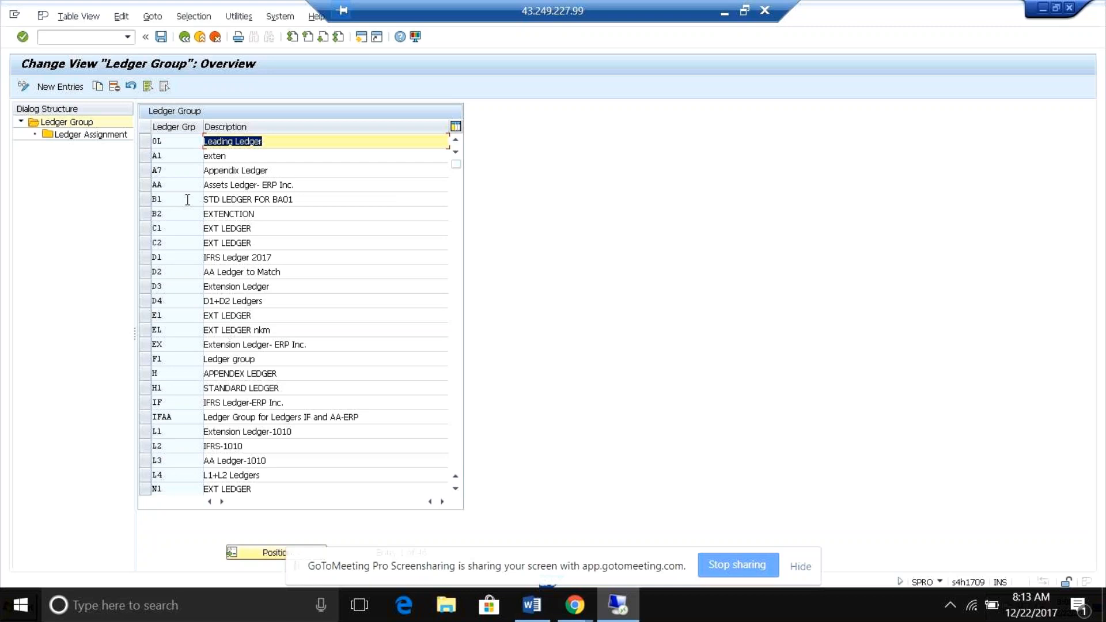
left_click(184, 38)
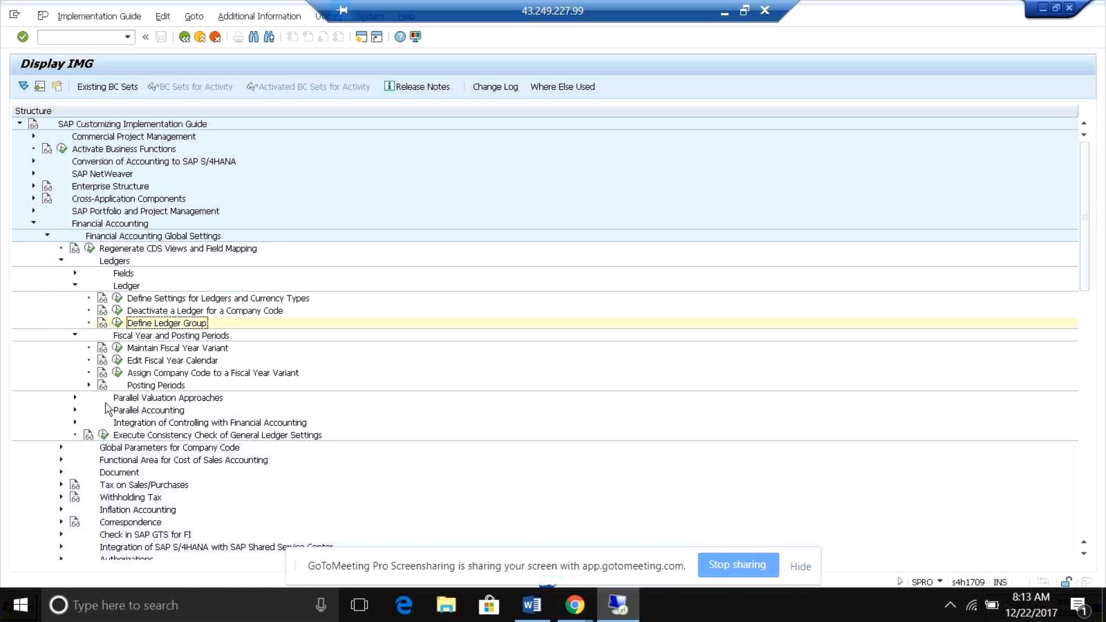
left_click(88, 386)
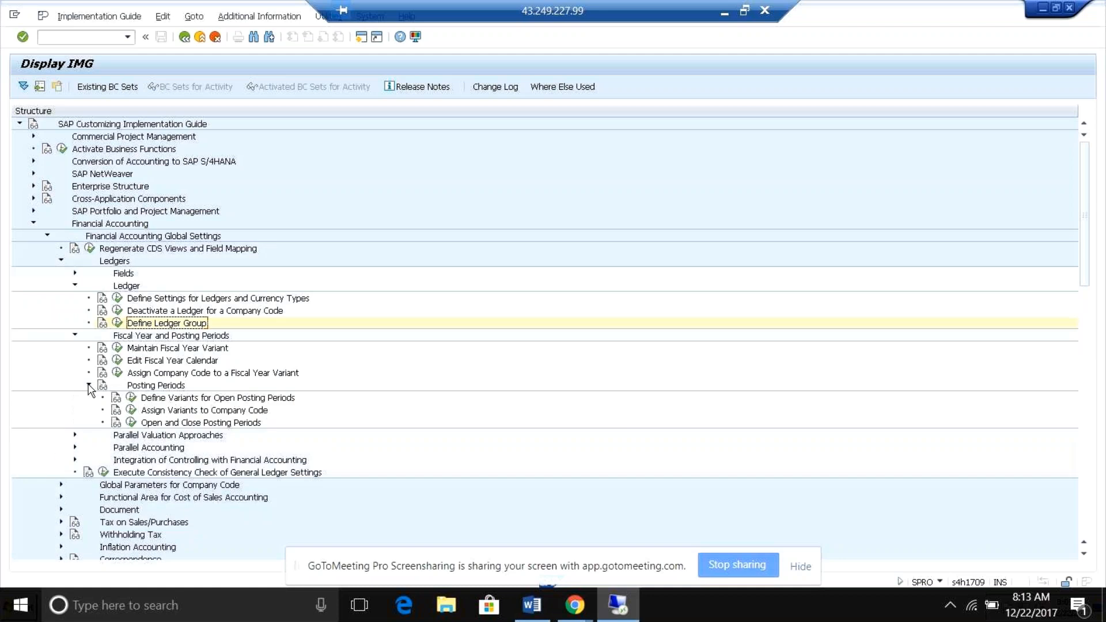
left_click(131, 398)
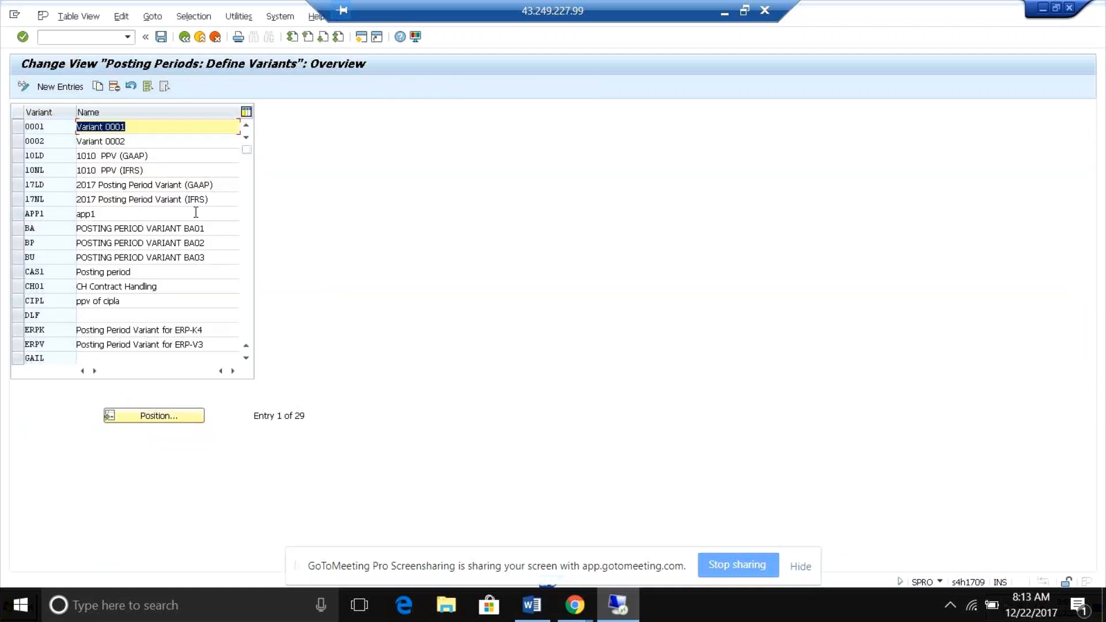
left_click(184, 36)
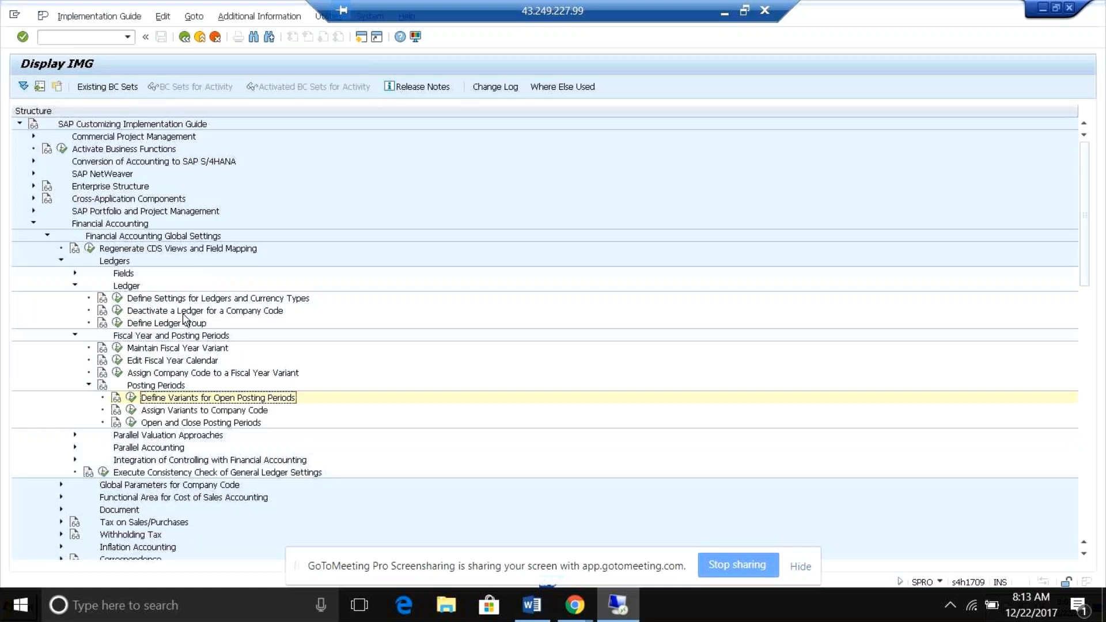
Open Open and Close Posting Periods for posting period variant 0001, chosen from the list of available variants.
left_click(132, 424)
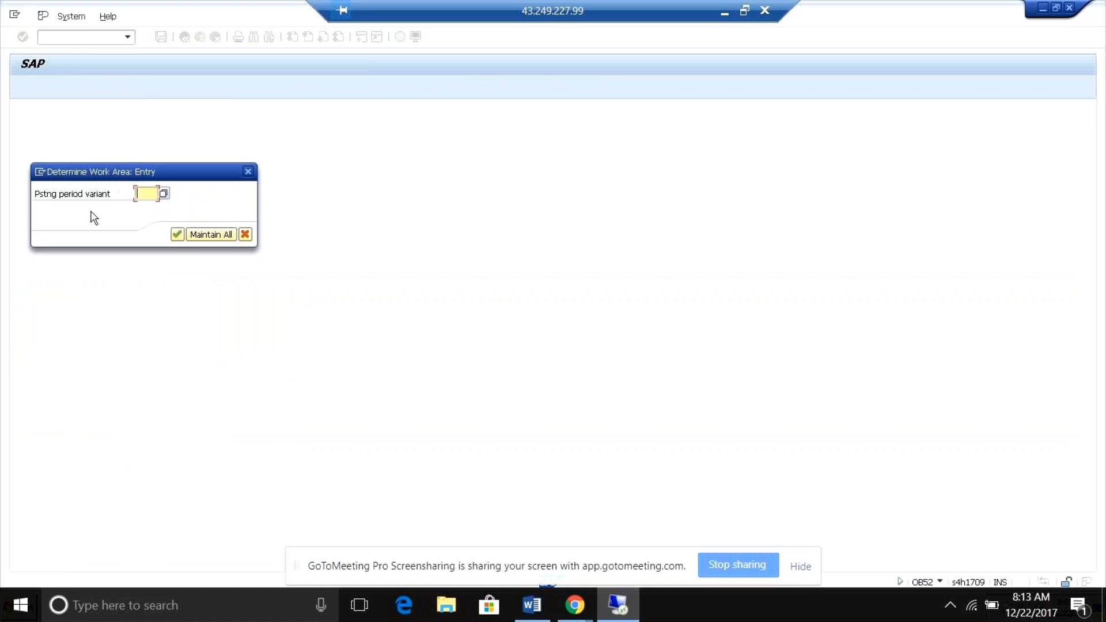
left_click(163, 194)
left_click_drag(234, 179, 564, 95)
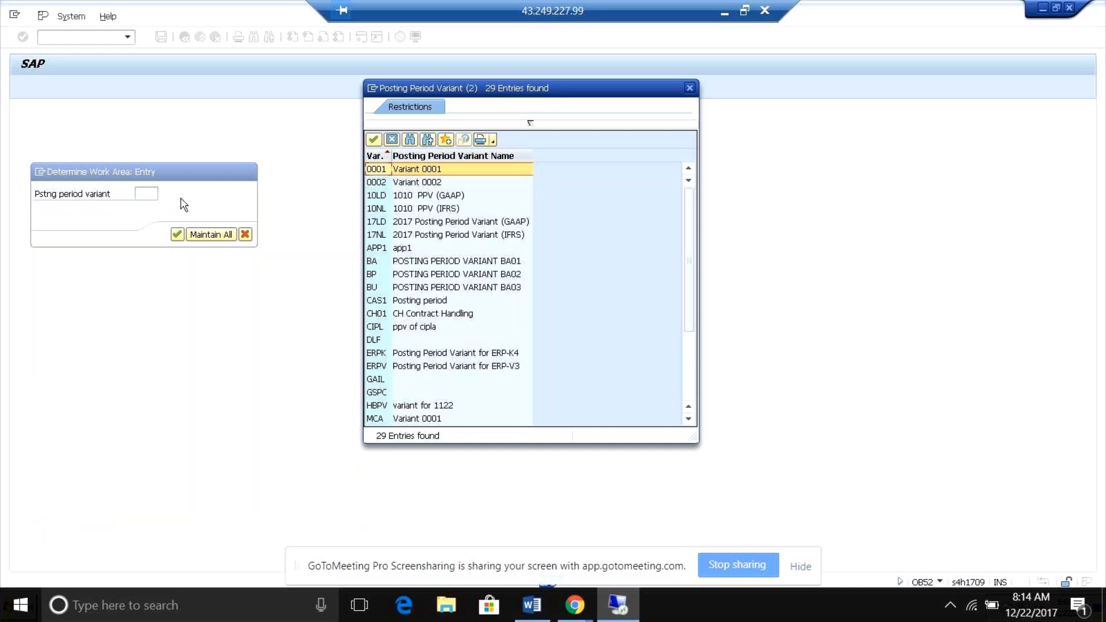
double_click(405, 172)
key("Return")
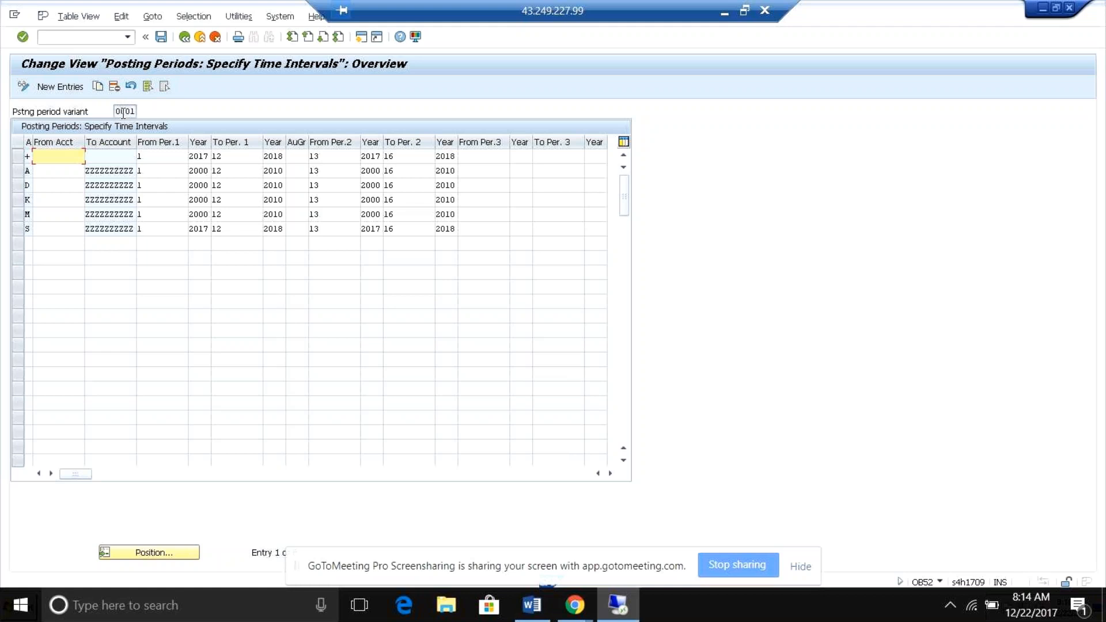
Examine the third period interval and its year fields for account type + in variant 0001, and return to the IMG.
left_click(487, 157)
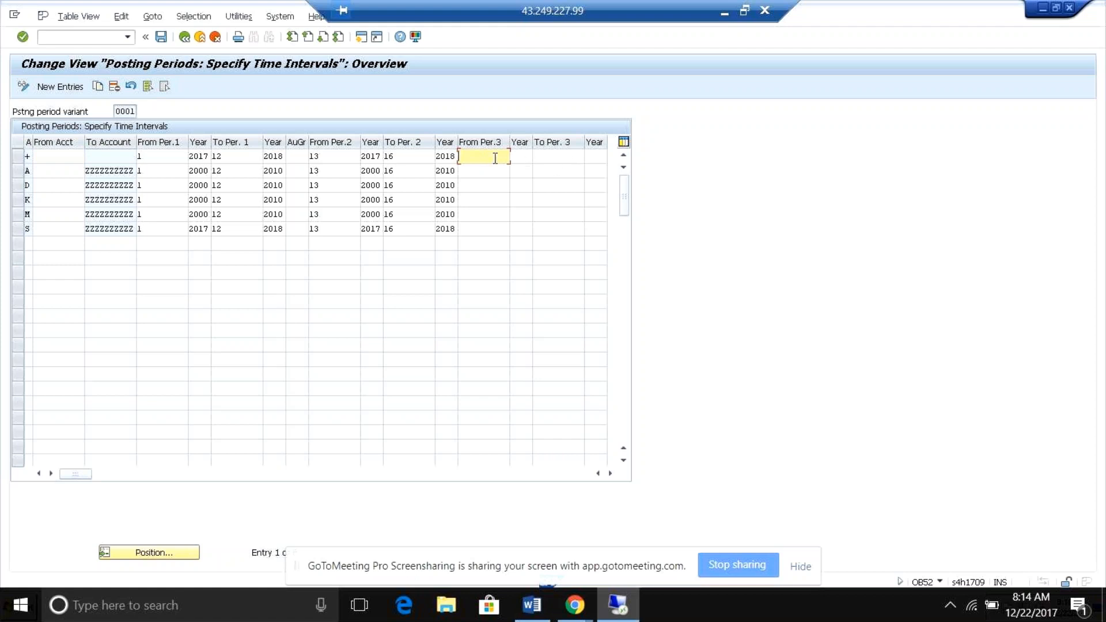
left_click(552, 160)
left_click(497, 157)
left_click(549, 158)
key("Tab")
left_click(494, 157)
left_click(515, 157)
left_click(547, 157)
left_click(591, 158)
left_click(485, 156)
left_click(522, 157)
left_click(546, 156)
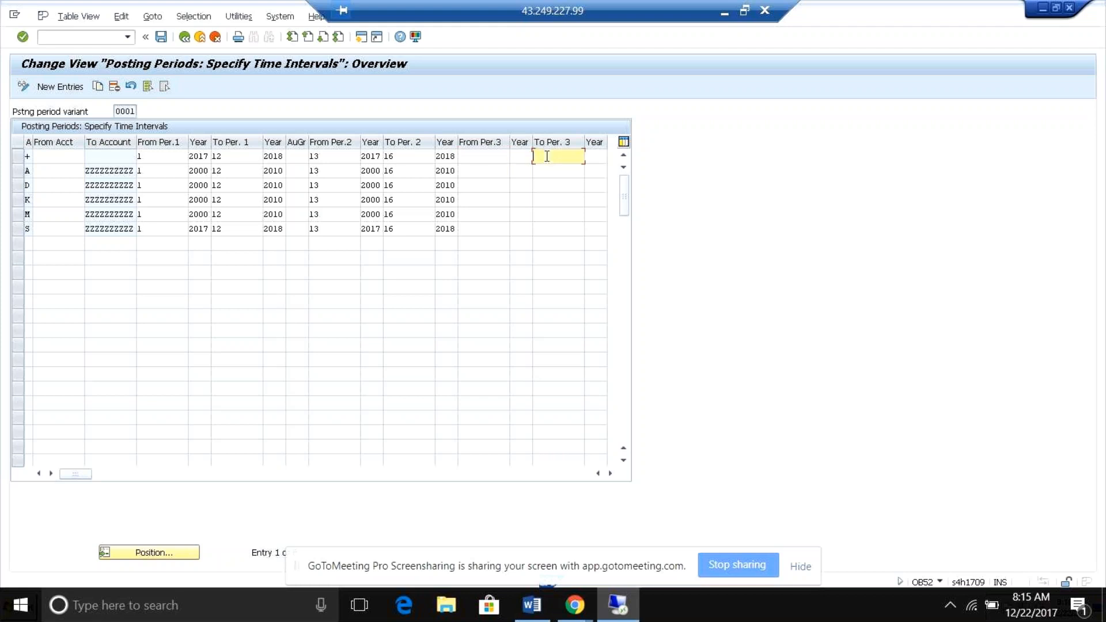
left_click(593, 157)
left_click(185, 38)
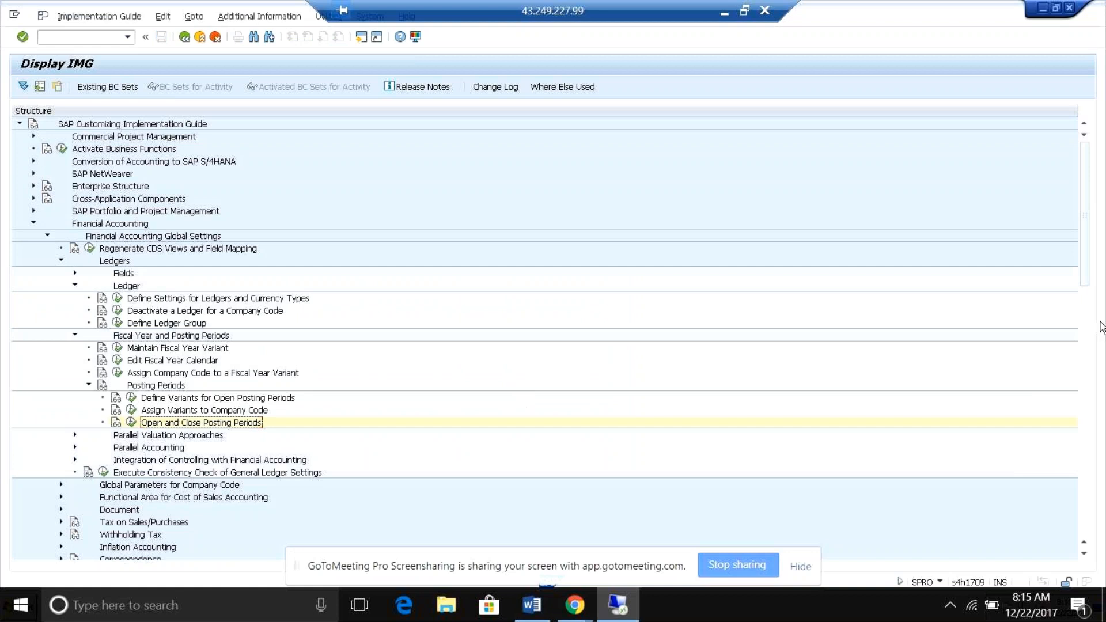
View the list of accounting principles under the Parallel Accounting node, and return to the IMG.
scroll(1085, 280, "down", 3)
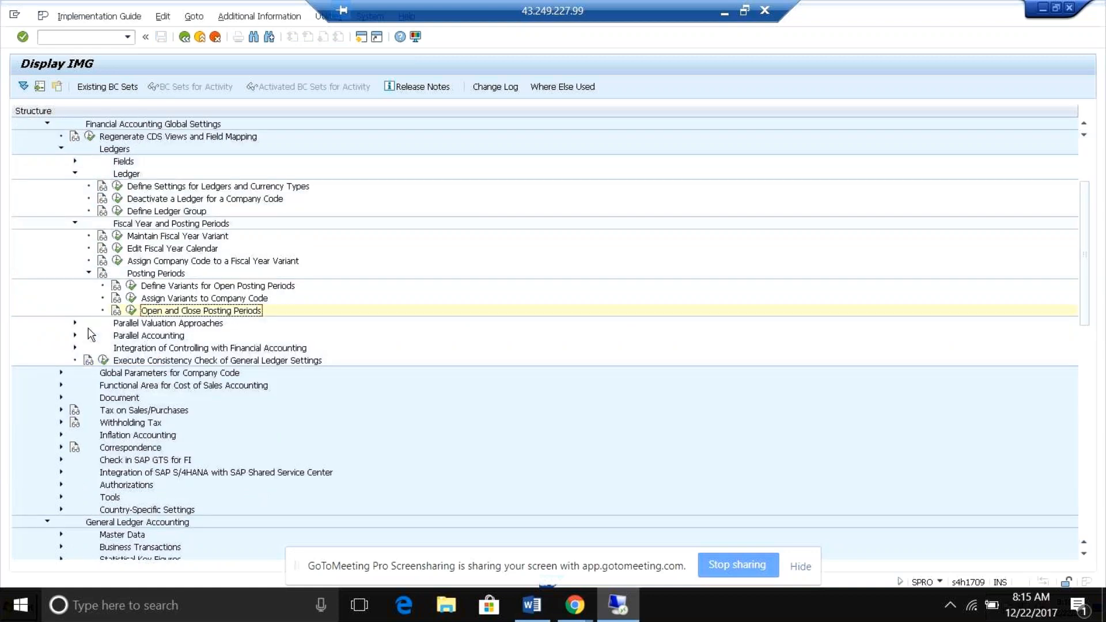
left_click(74, 324)
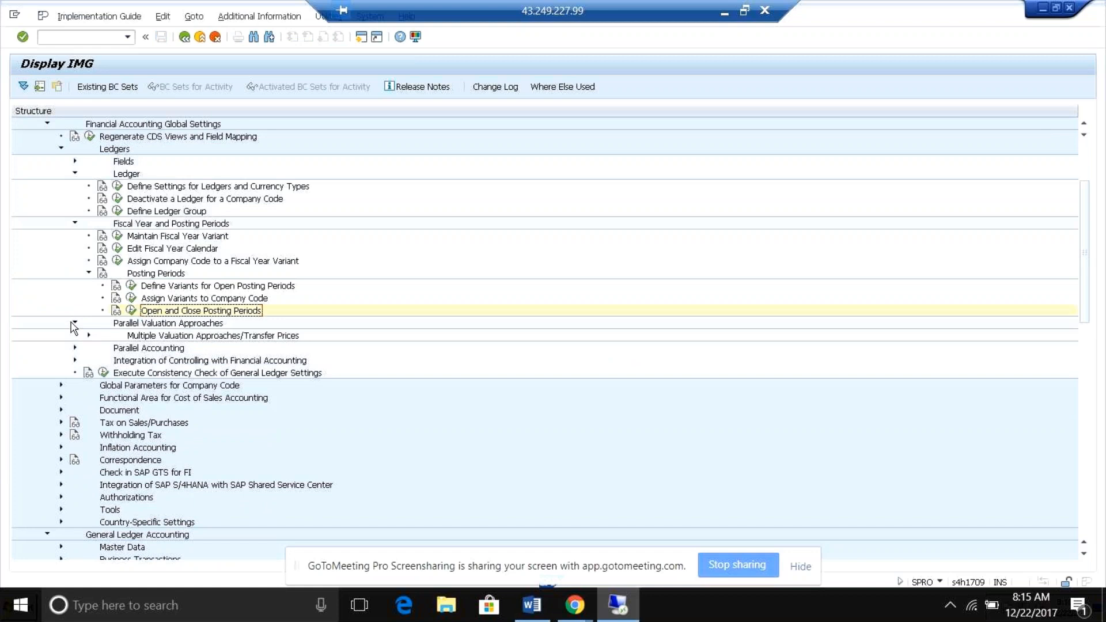
left_click(74, 323)
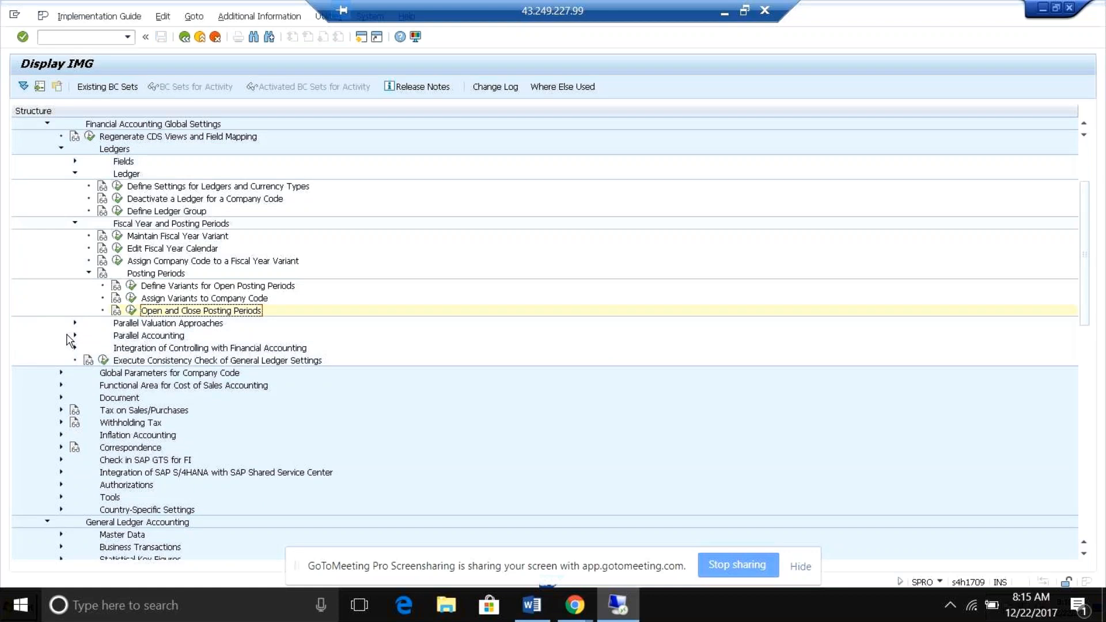
left_click(74, 335)
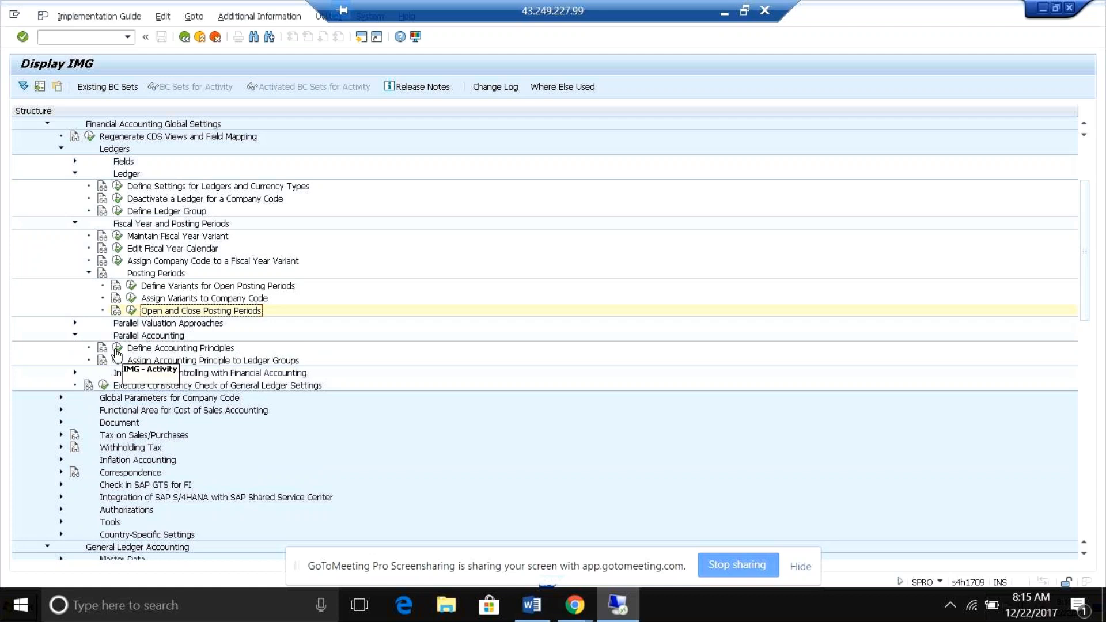
left_click(118, 350)
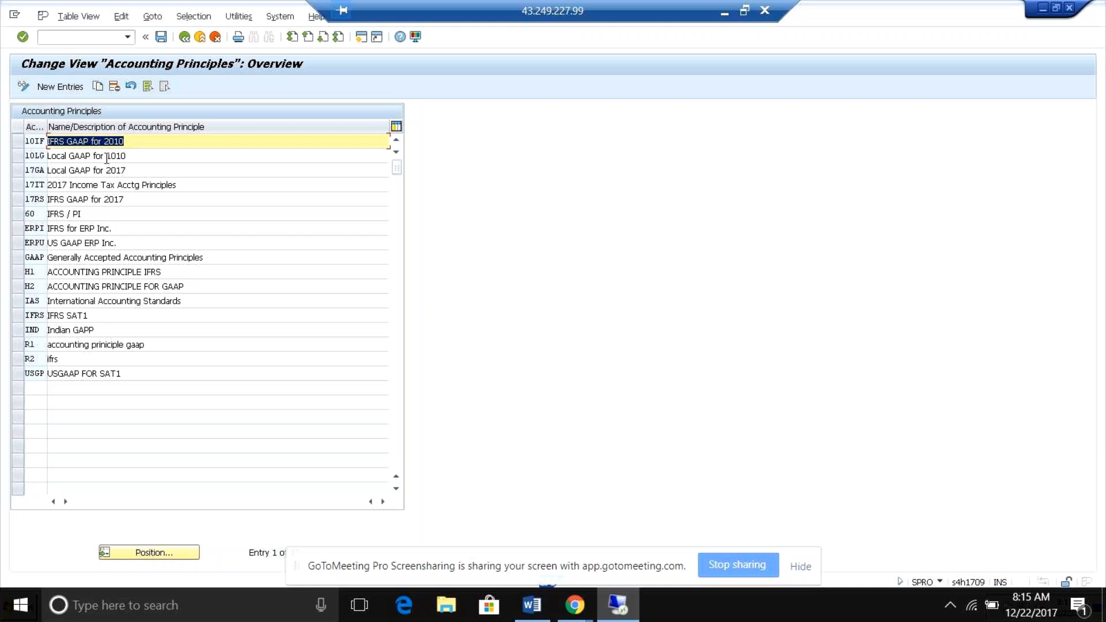
left_click(184, 38)
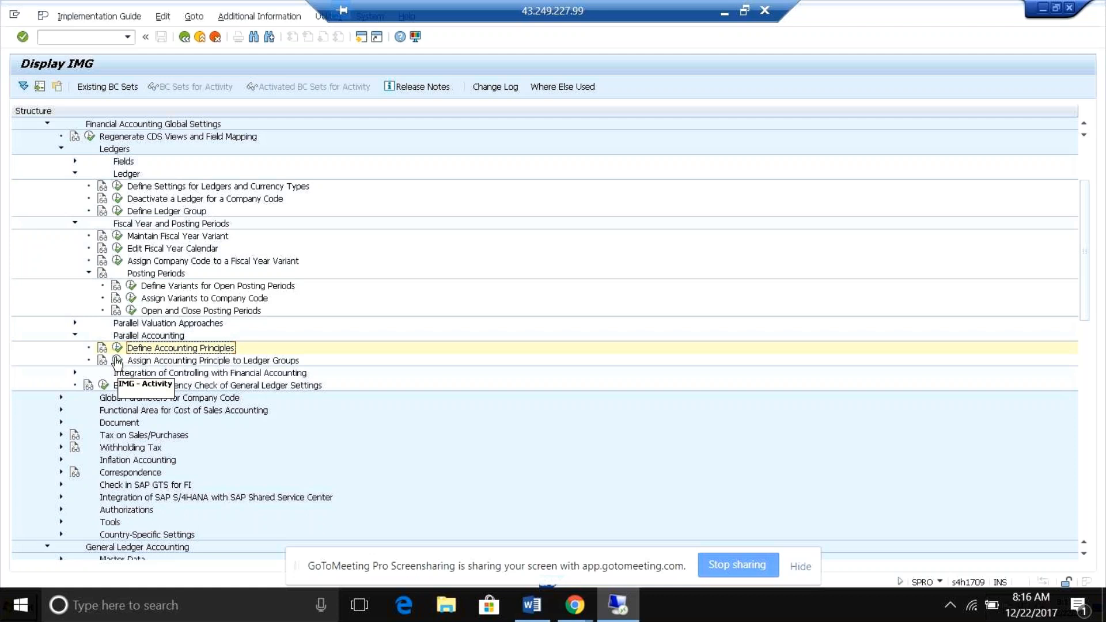
View the assignment of accounting principles to target ledger groups, and return to the IMG.
left_click(117, 360)
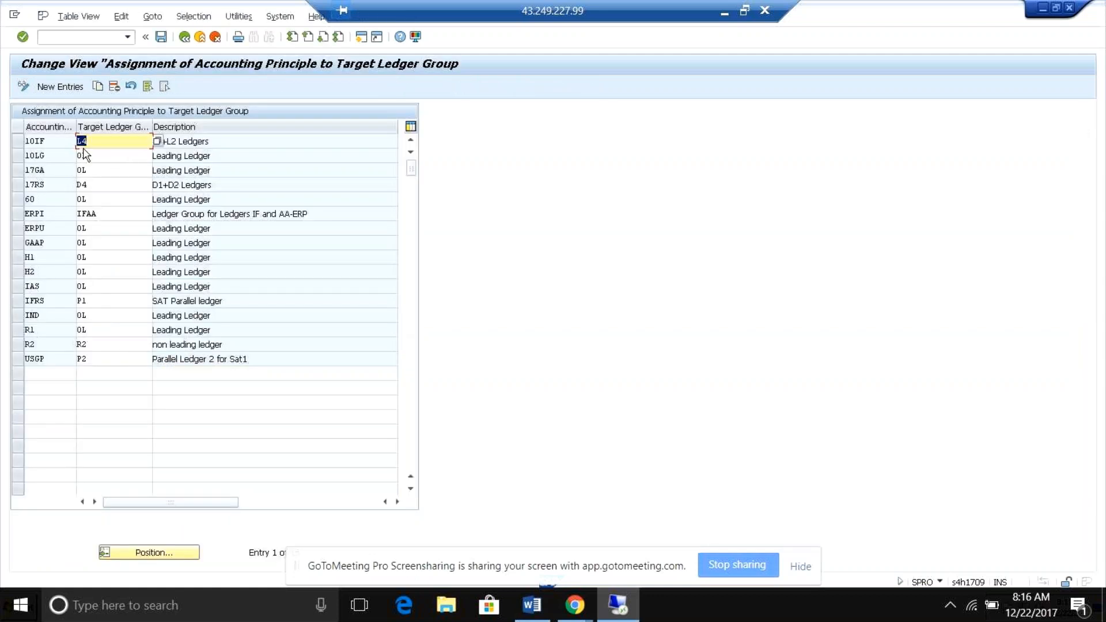
left_click(98, 141)
left_click(184, 38)
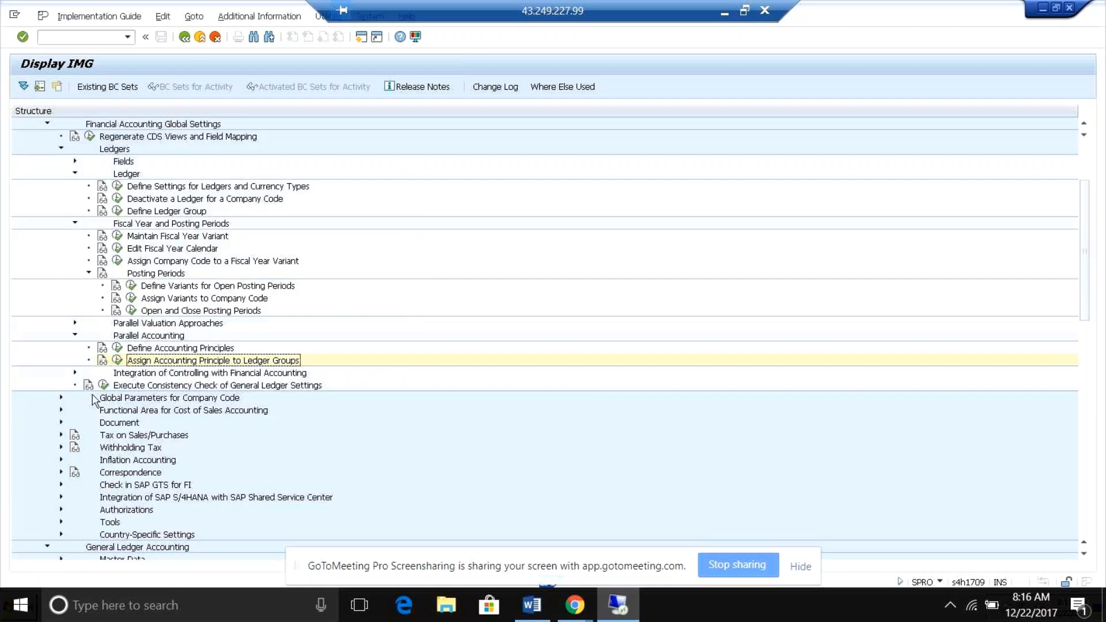
Open the details of document type CO from the document types for postings in Controlling, under Integration of Controlling with Financial Accounting.
left_click(73, 373)
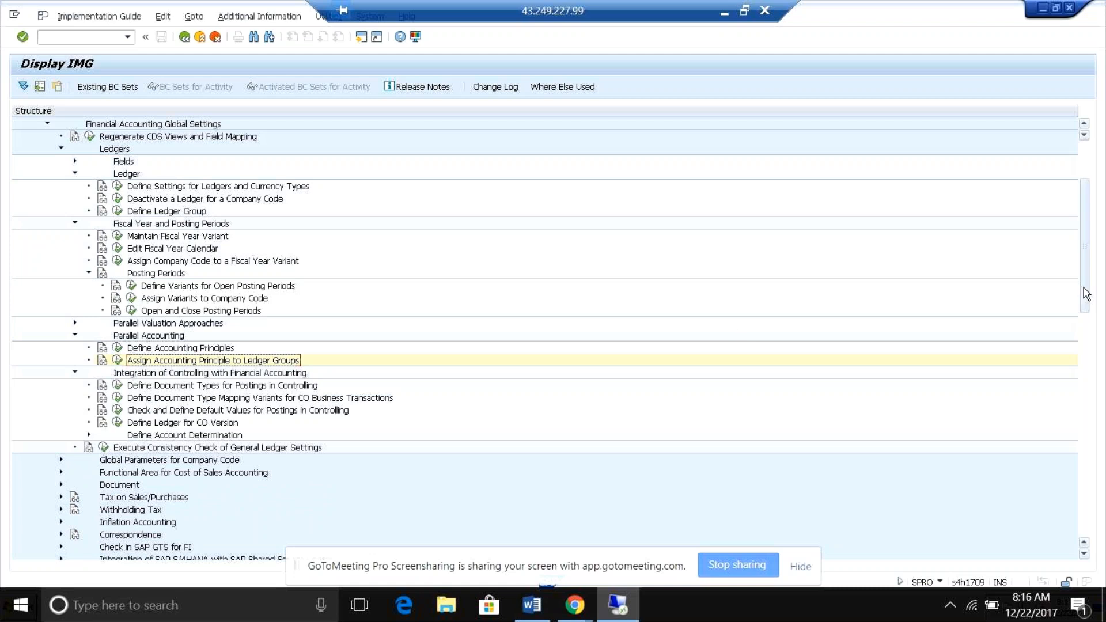
scroll(1087, 334, "down", 4)
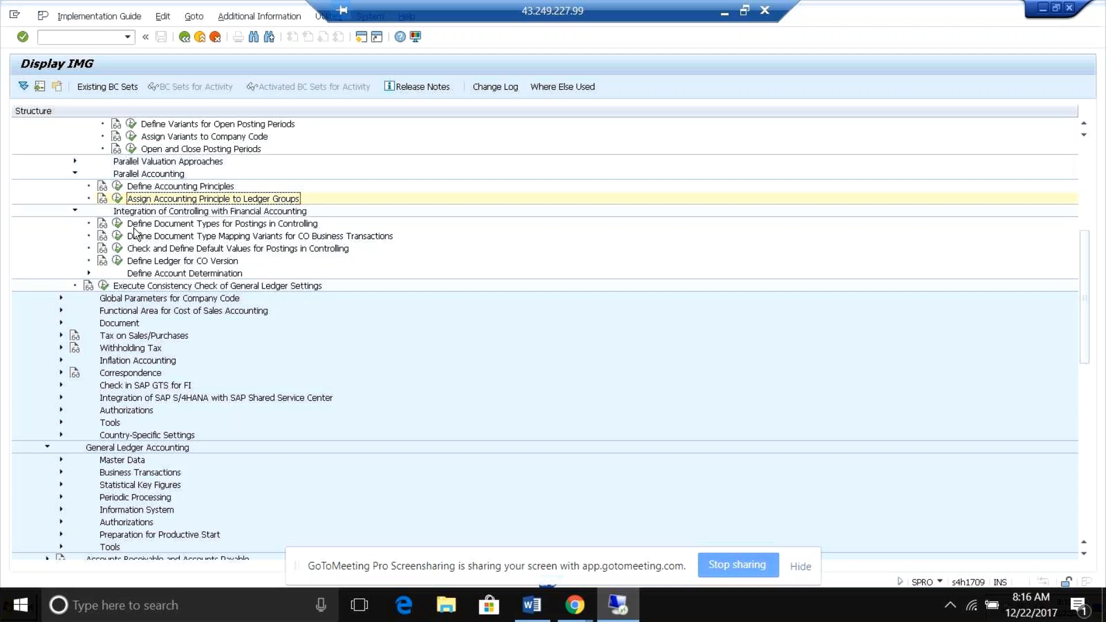
left_click(117, 226)
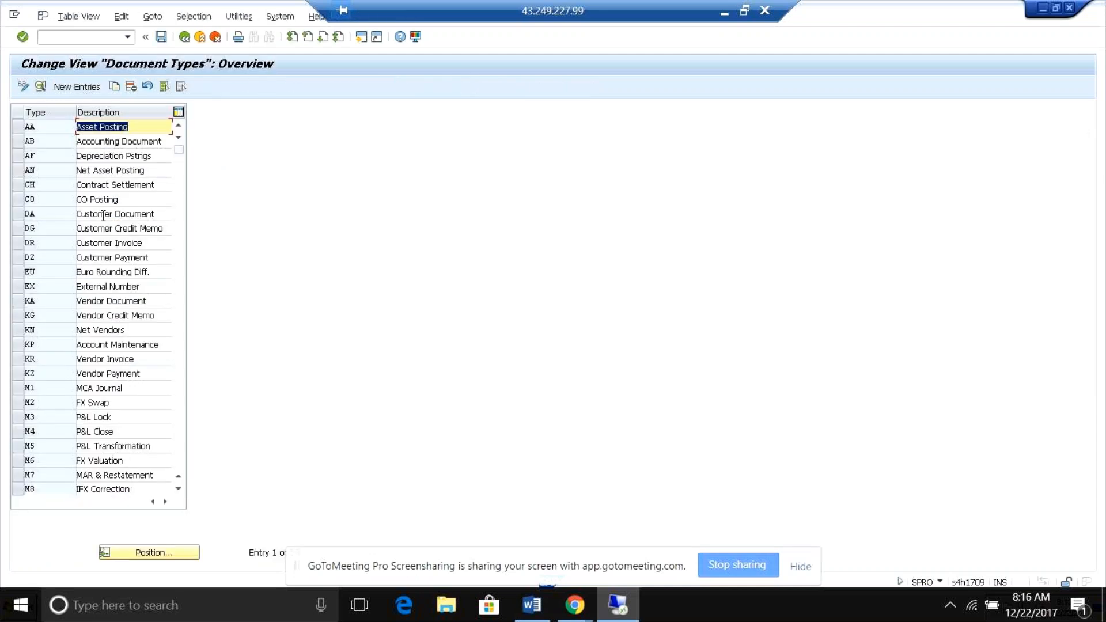
left_click(92, 215)
left_click(47, 198)
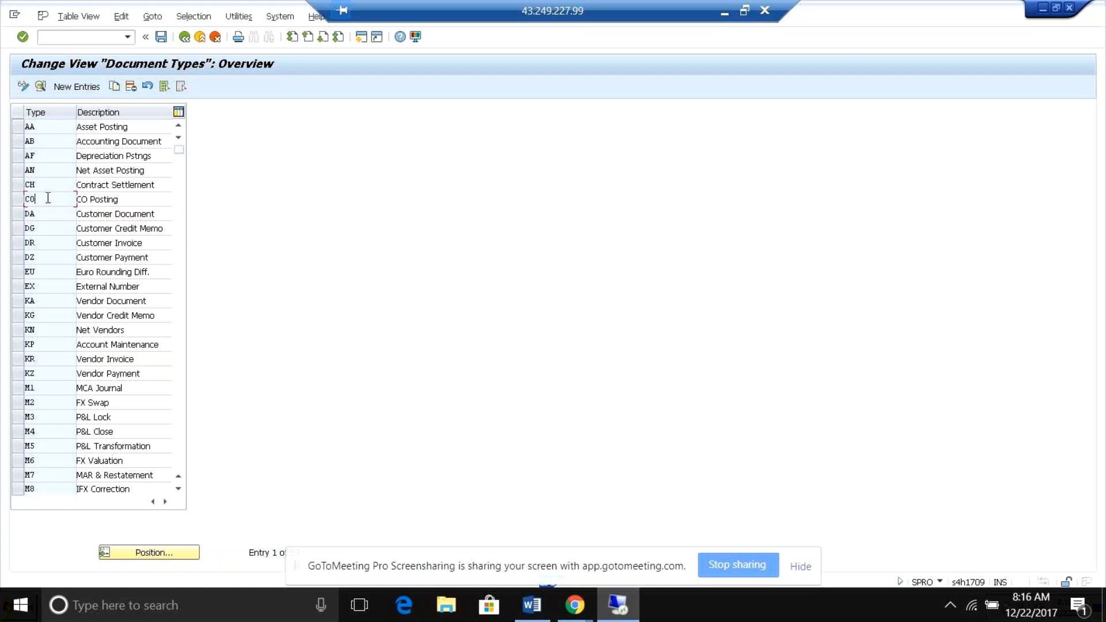
double_click(47, 200)
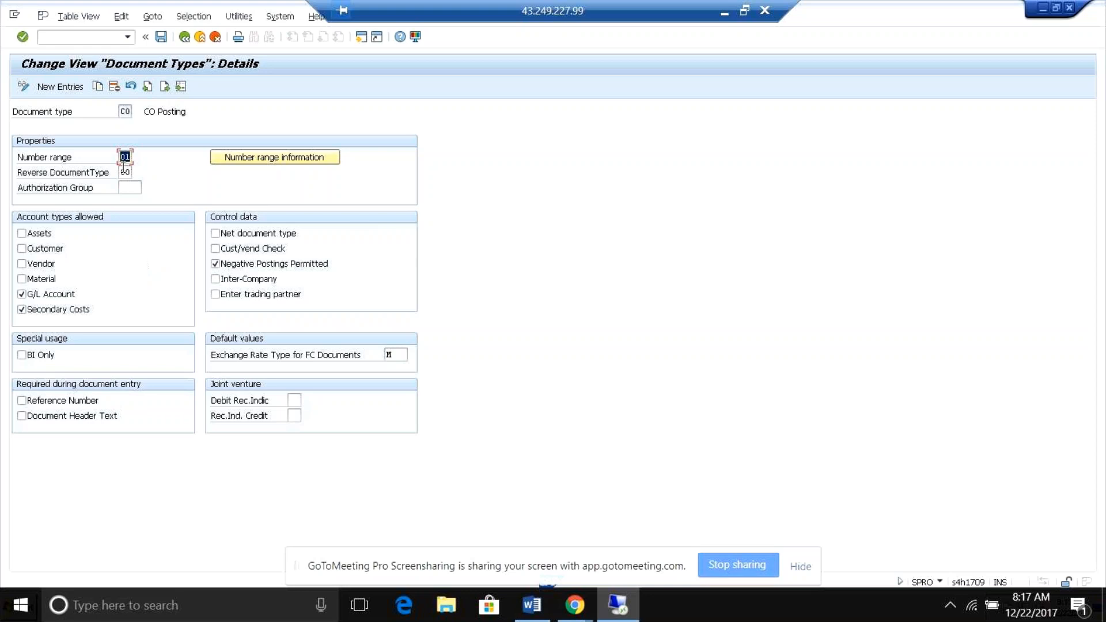
Examine the reverse document type and allowed account types, including Secondary Costs, of document type CO, and return to the IMG.
left_click(125, 171)
left_click(21, 309)
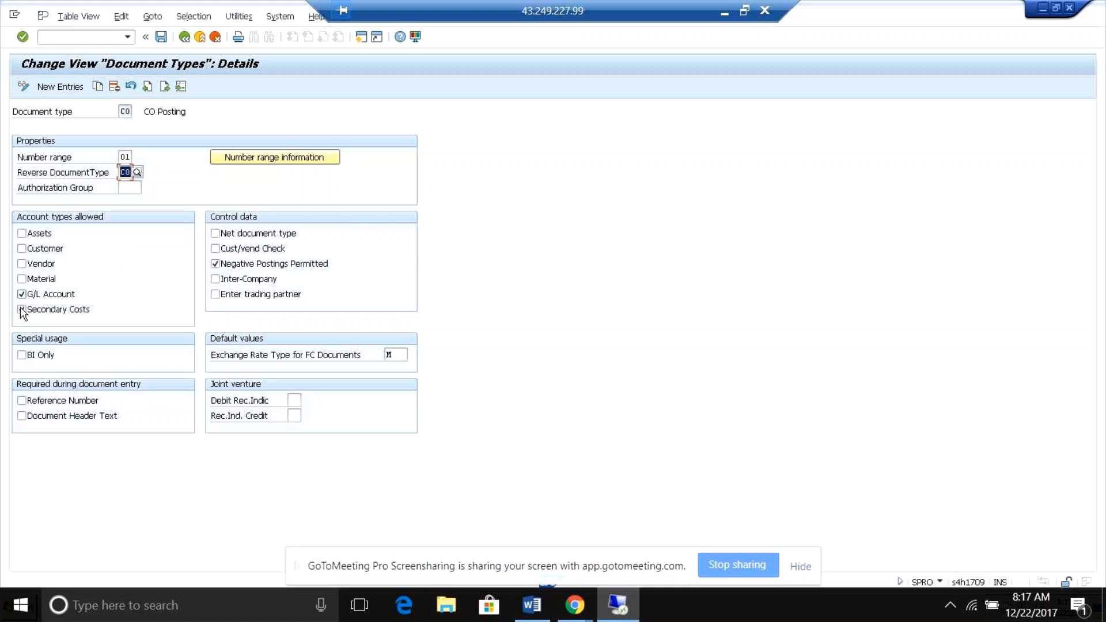
left_click(22, 310)
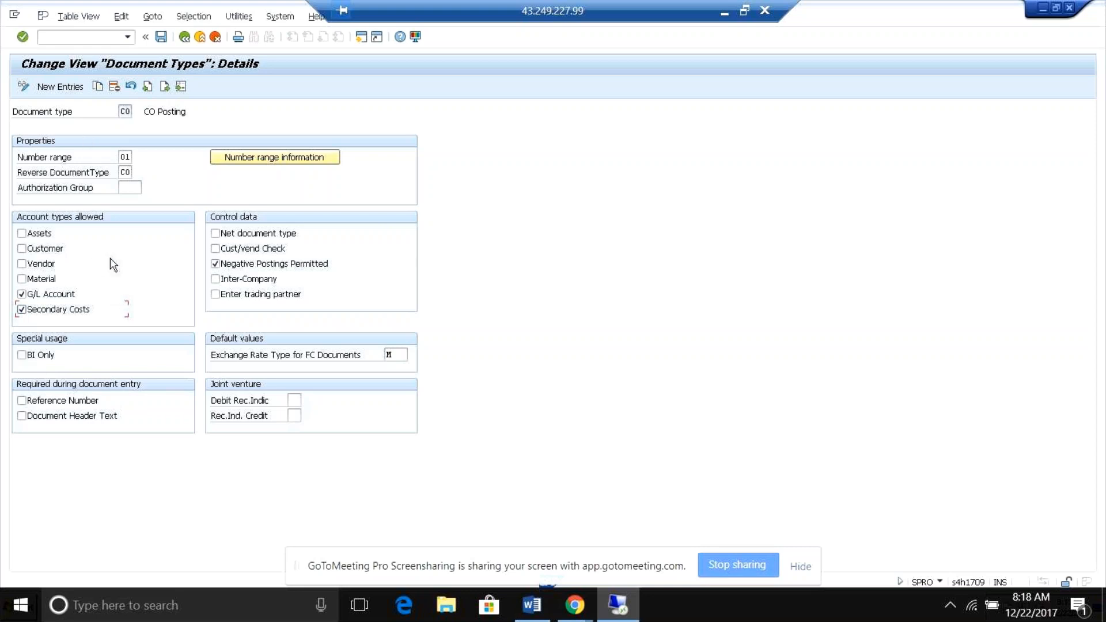
left_click(184, 37)
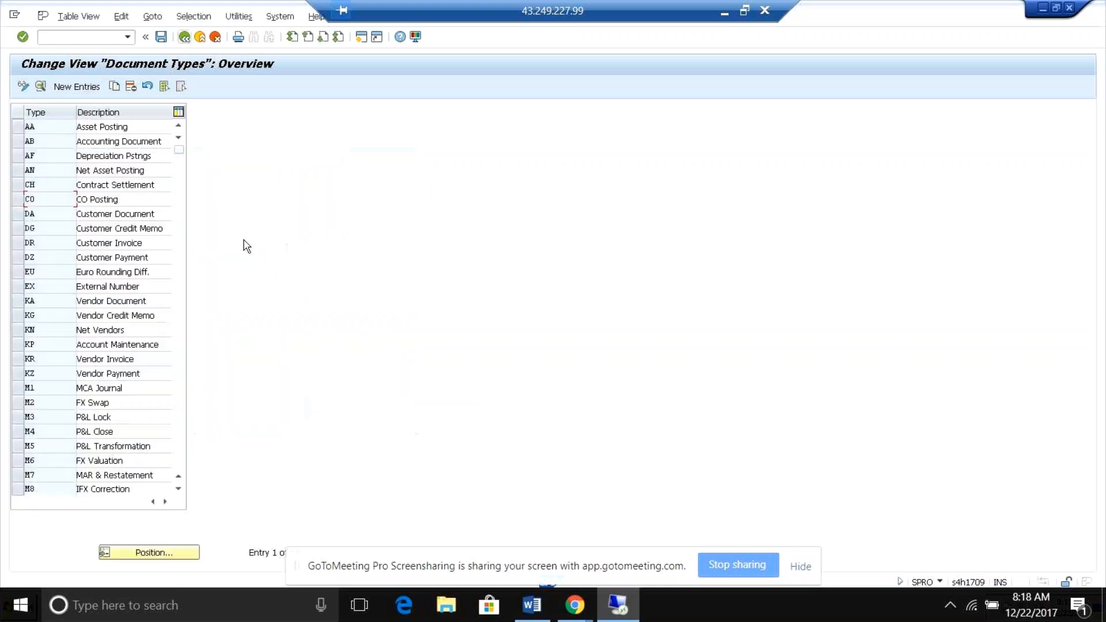
left_click(185, 37)
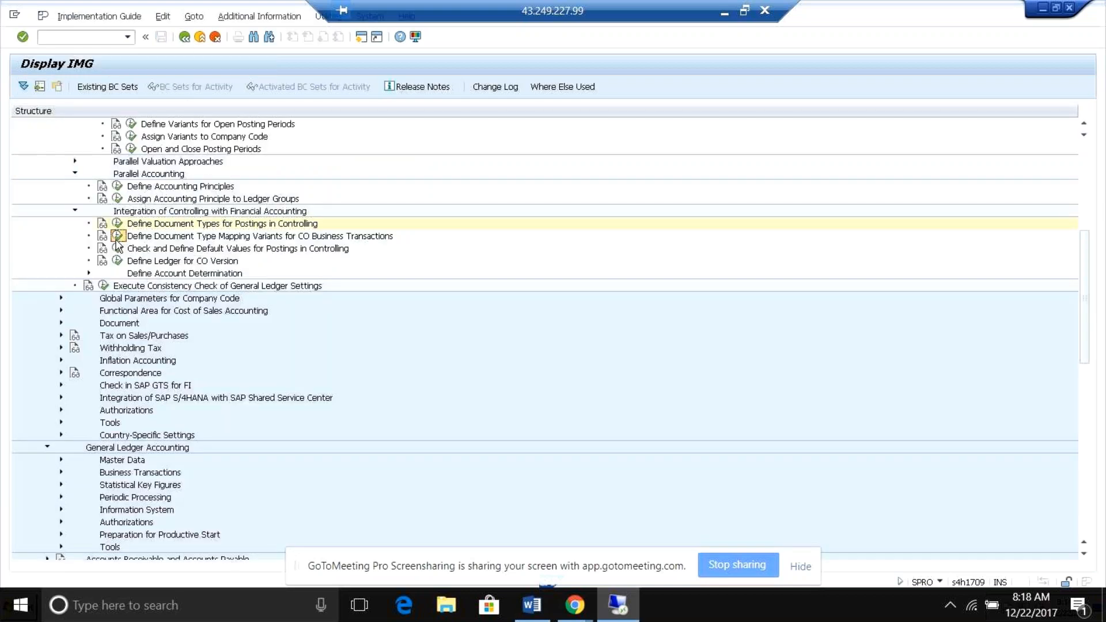
Open the mapping of CO business transactions in the document type mapping variants and examine both document type fields of transaction CPPA.
left_click(117, 236)
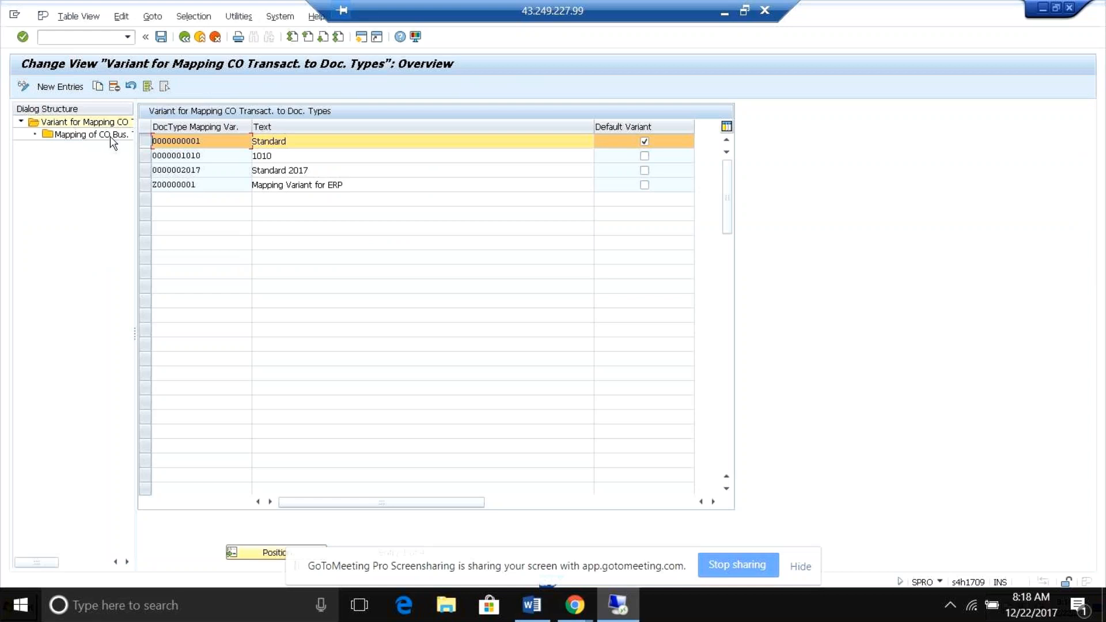
double_click(96, 138)
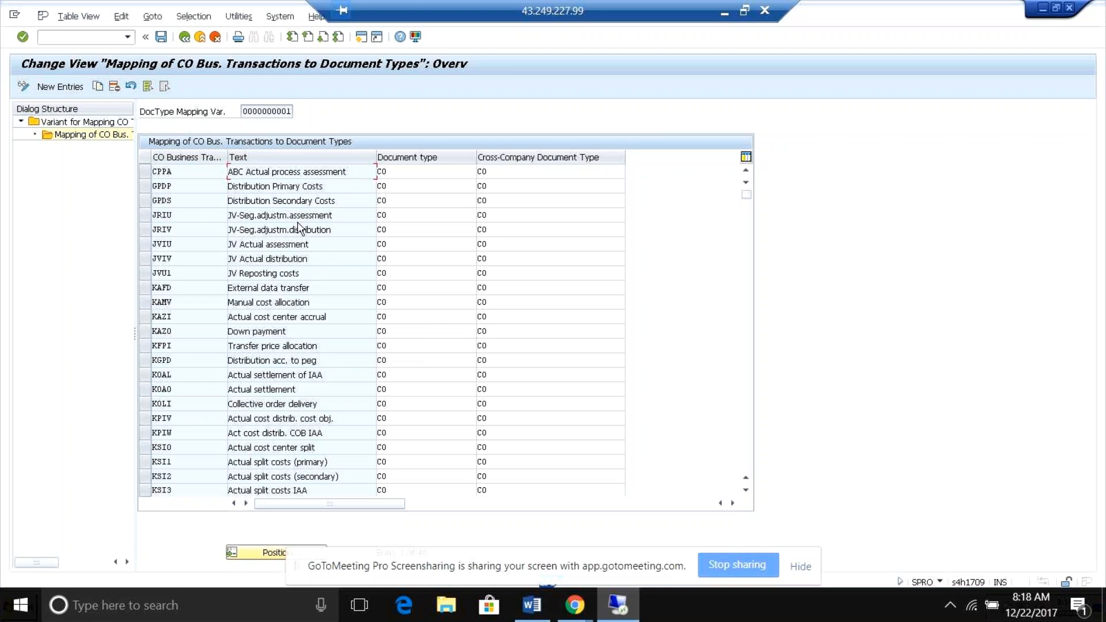
left_click(424, 175)
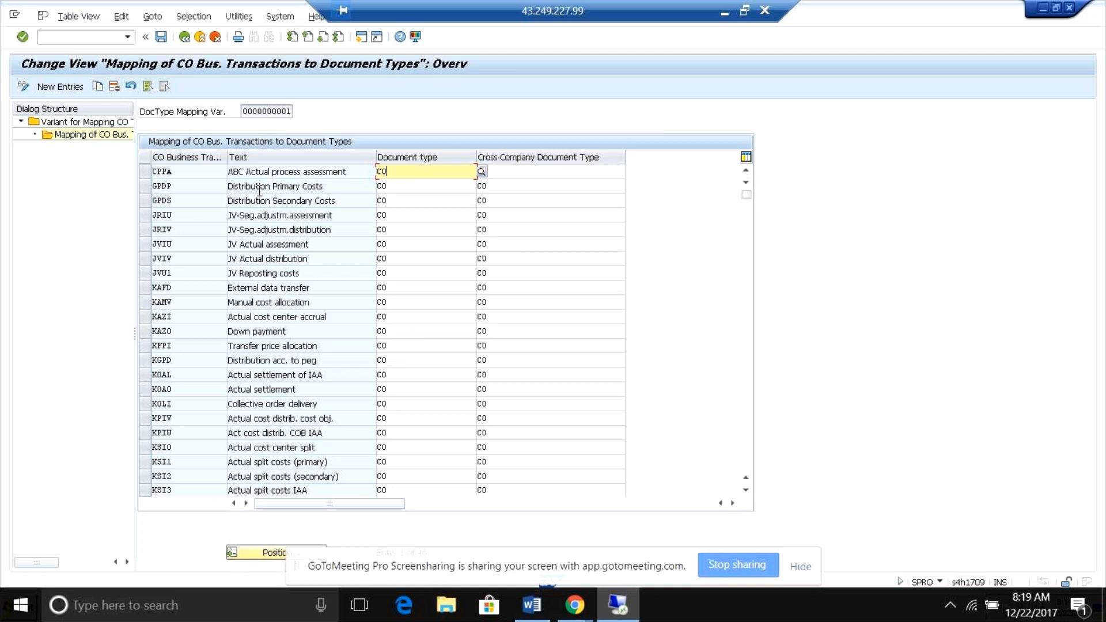
left_click(529, 169)
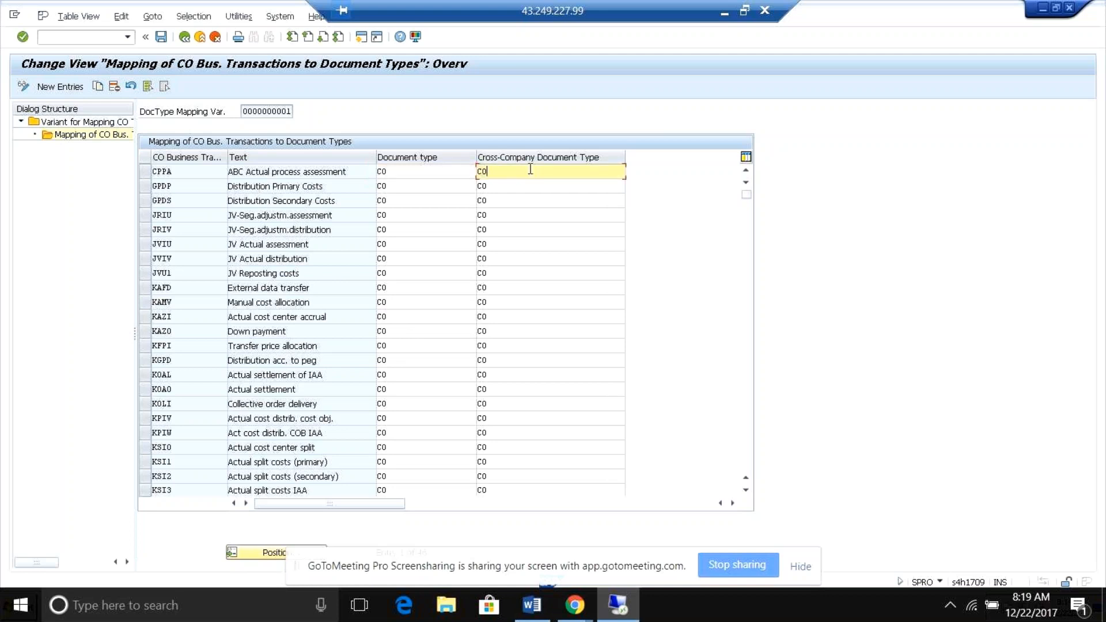
key("shift+Tab")
left_click(496, 173)
key("BackSpace")
type("c")
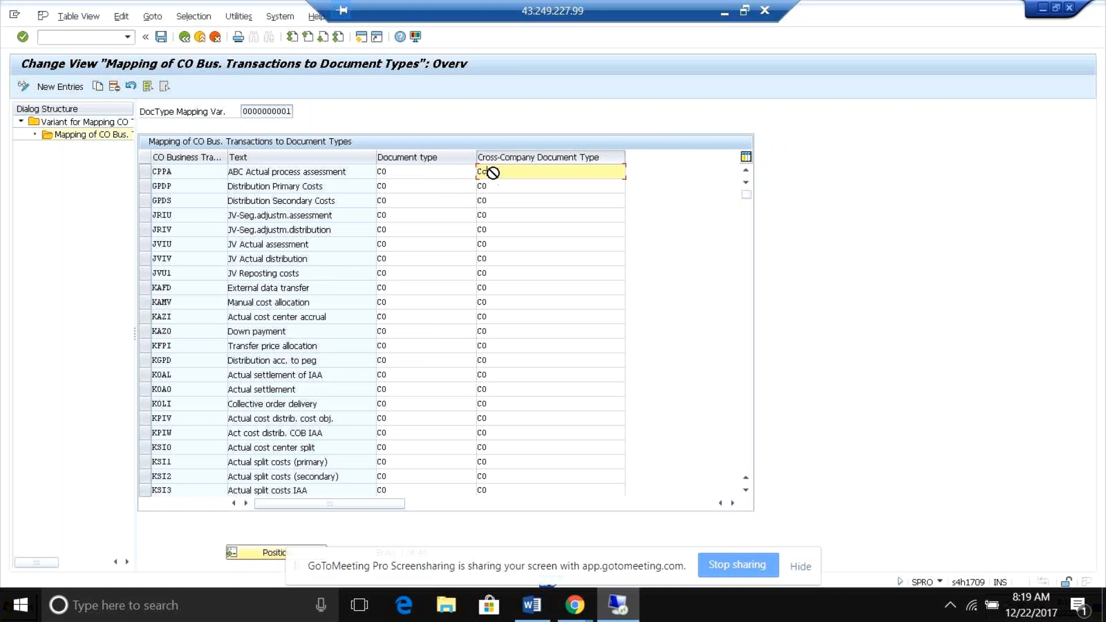
left_click(431, 168)
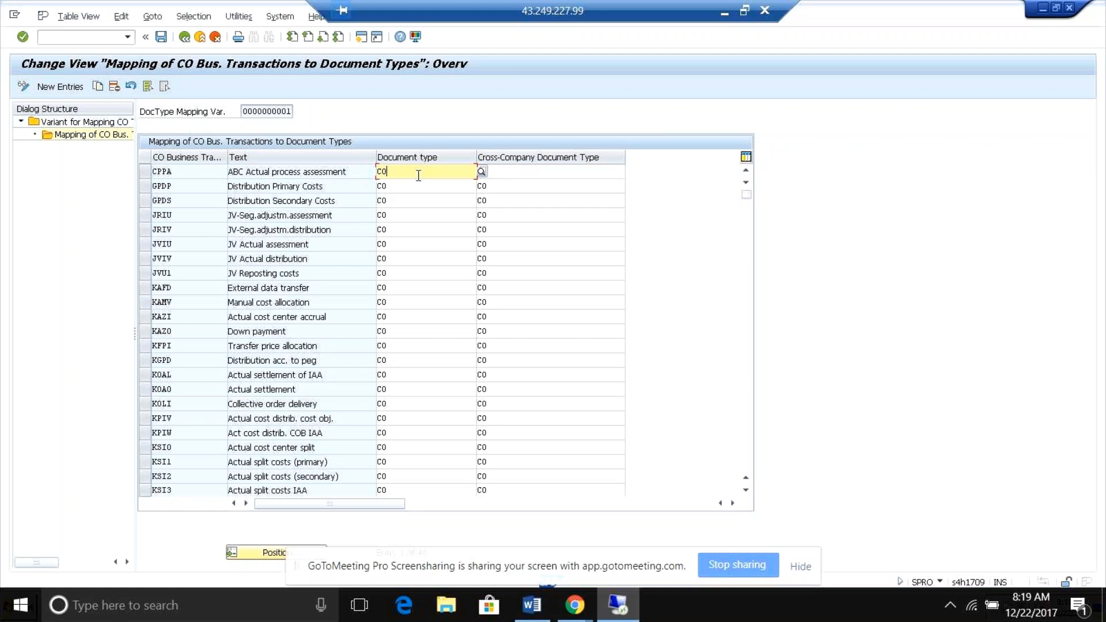
left_click(413, 191)
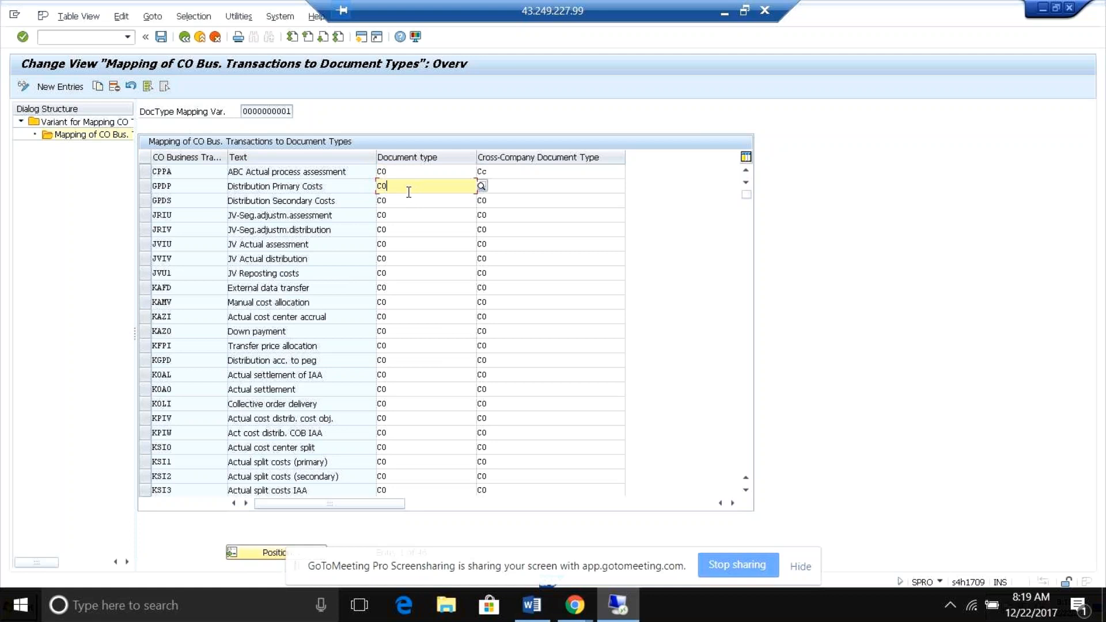
Leave the document type mapping variants, saving the change, and return to the IMG.
left_click(185, 37)
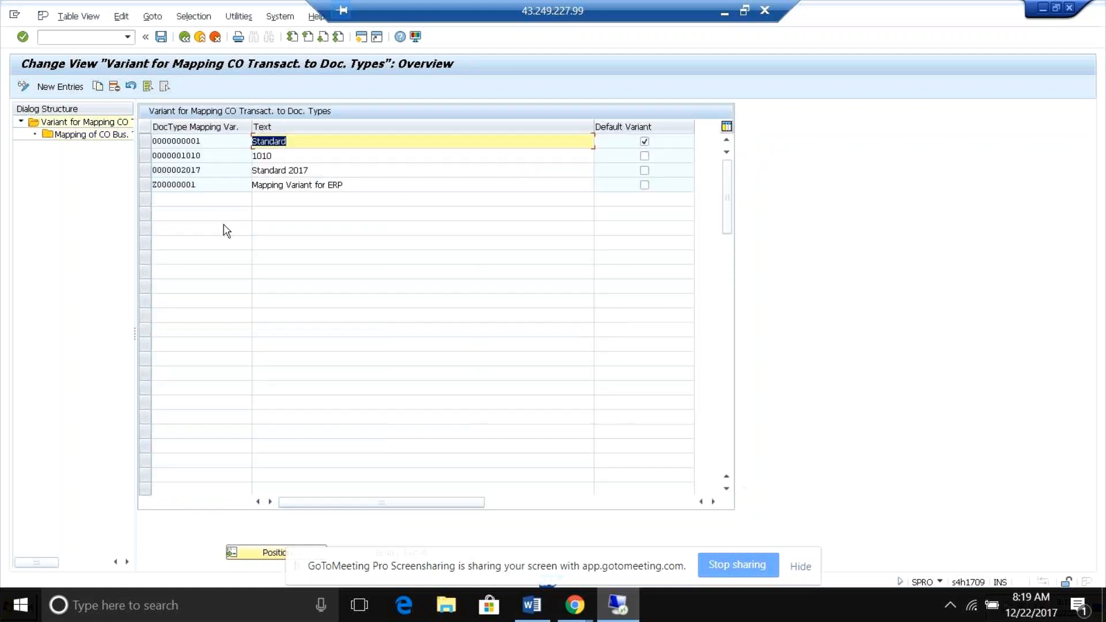
left_click(184, 37)
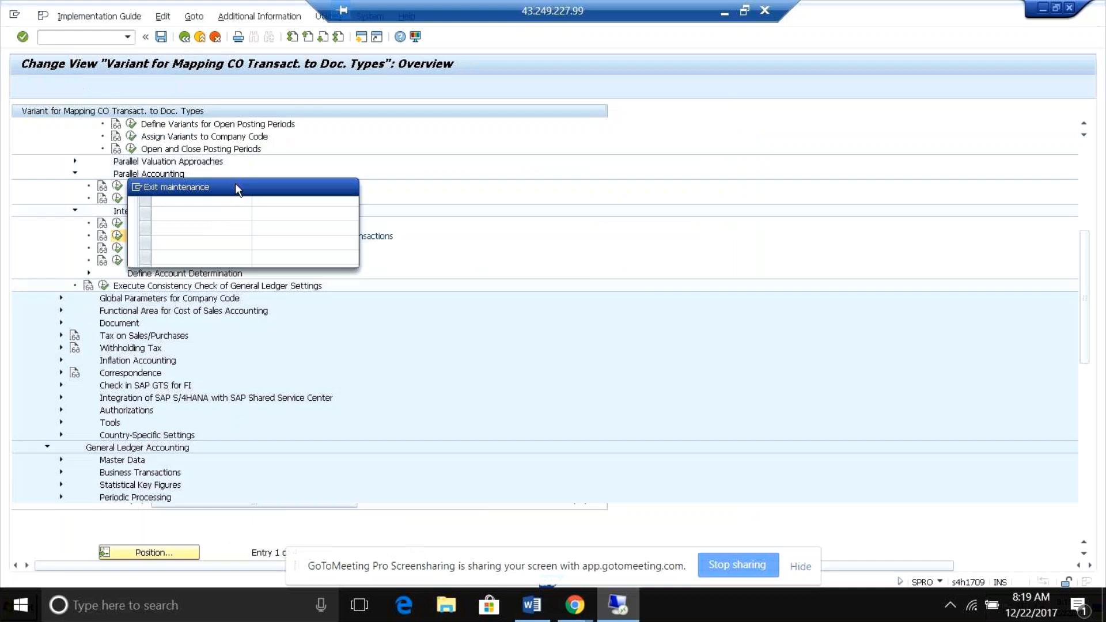
left_click(187, 255)
left_click(203, 235)
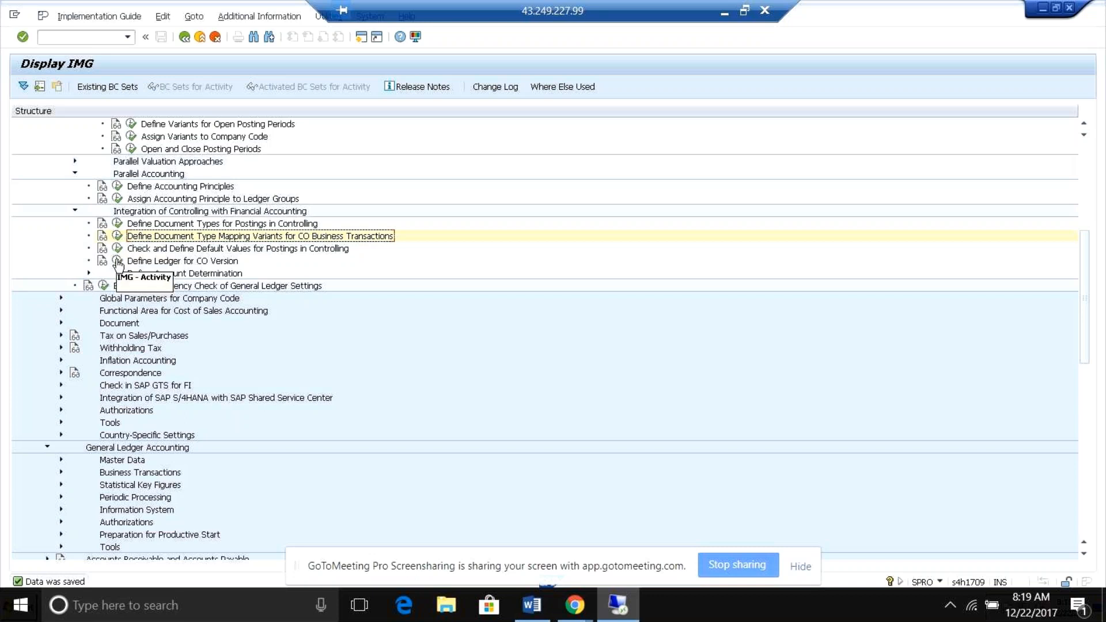
Open Define Ledger for CO Version and examine the version and ledger entries of controlling area 0001.
left_click(88, 274)
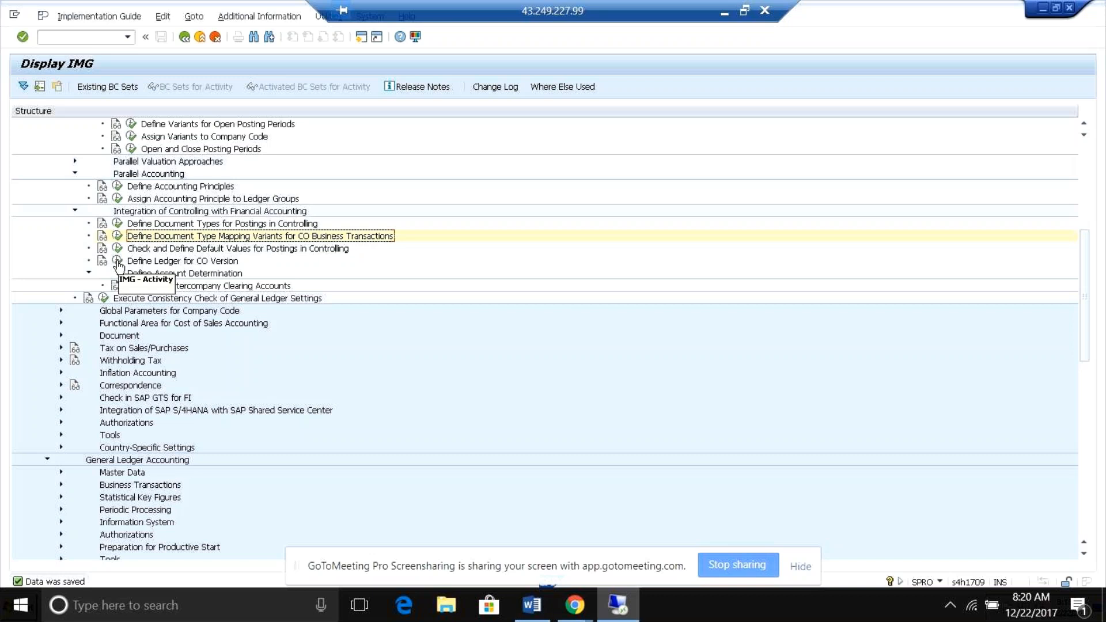
left_click(117, 261)
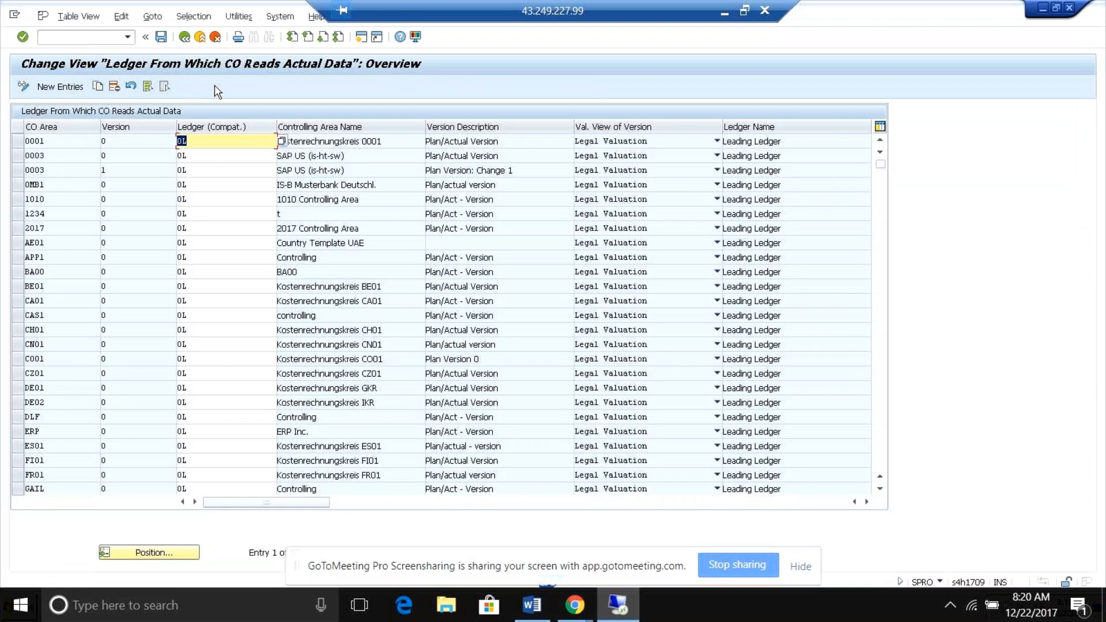
left_click(205, 155)
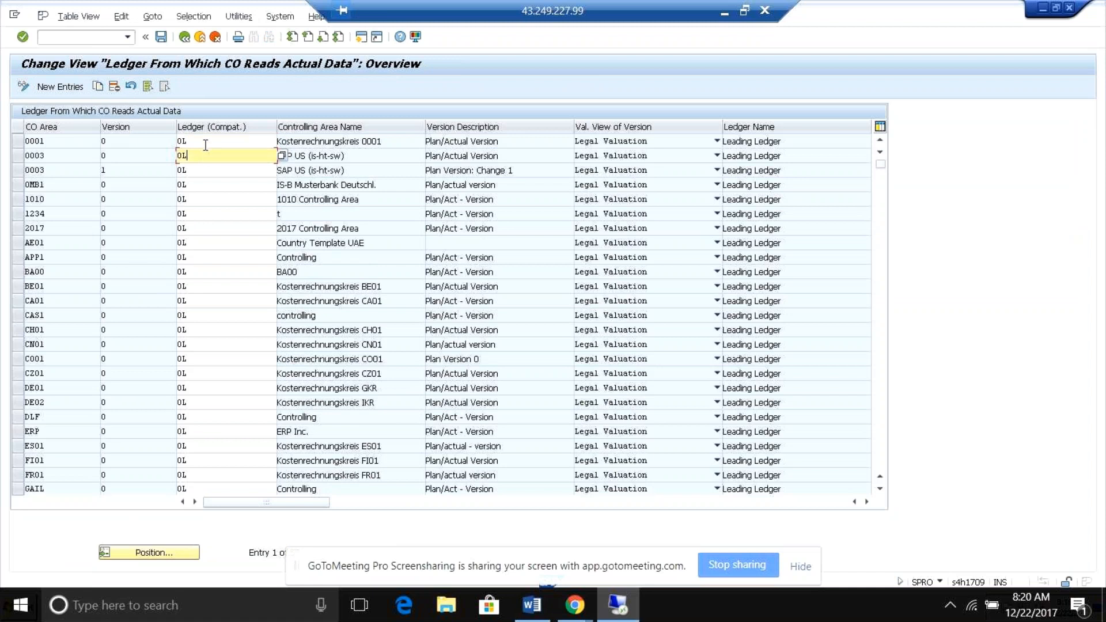
left_click(204, 141)
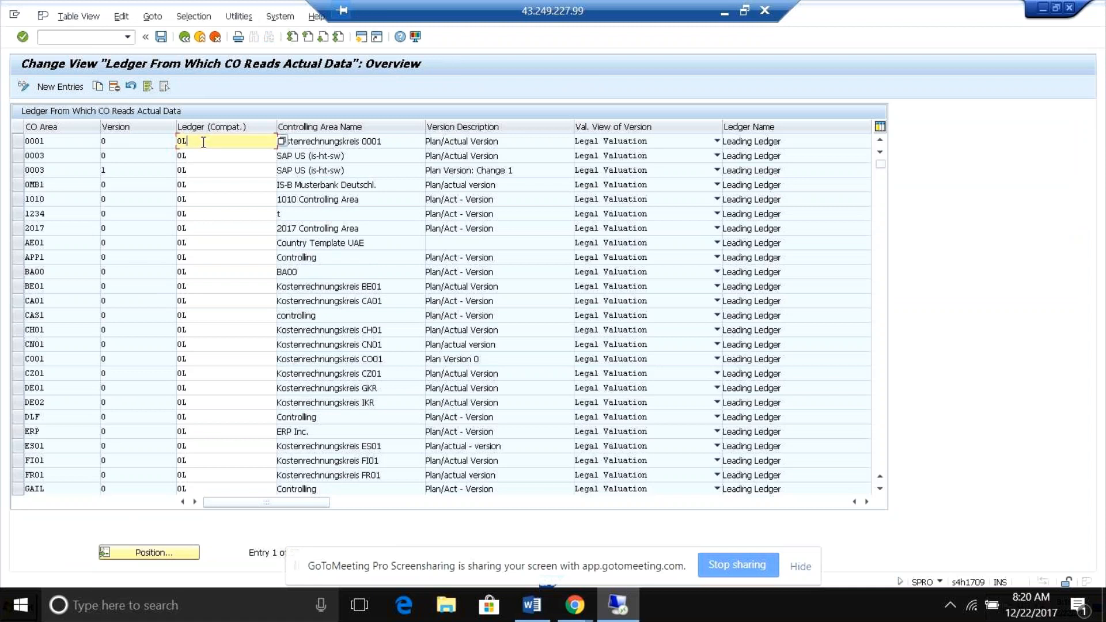
left_click(120, 144)
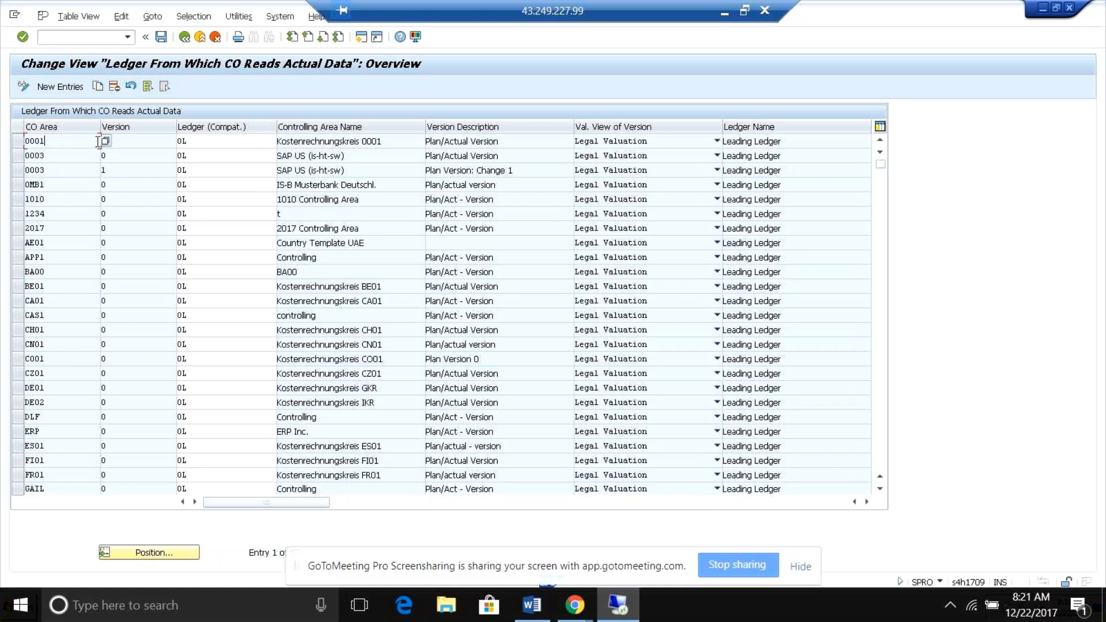
left_click(211, 144)
type("0L")
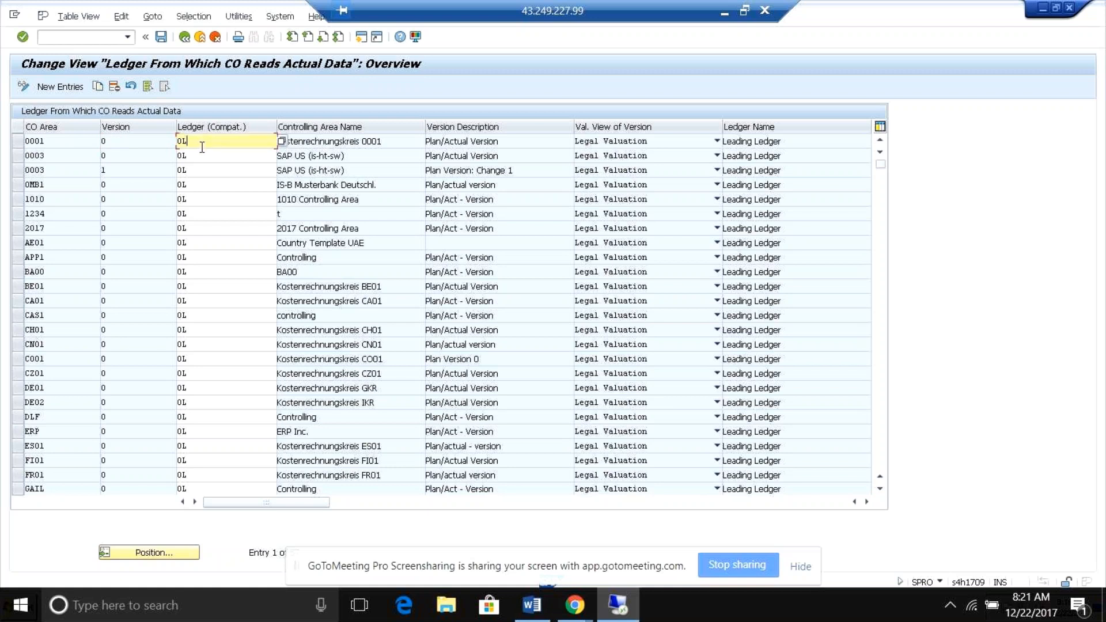
left_click(146, 143)
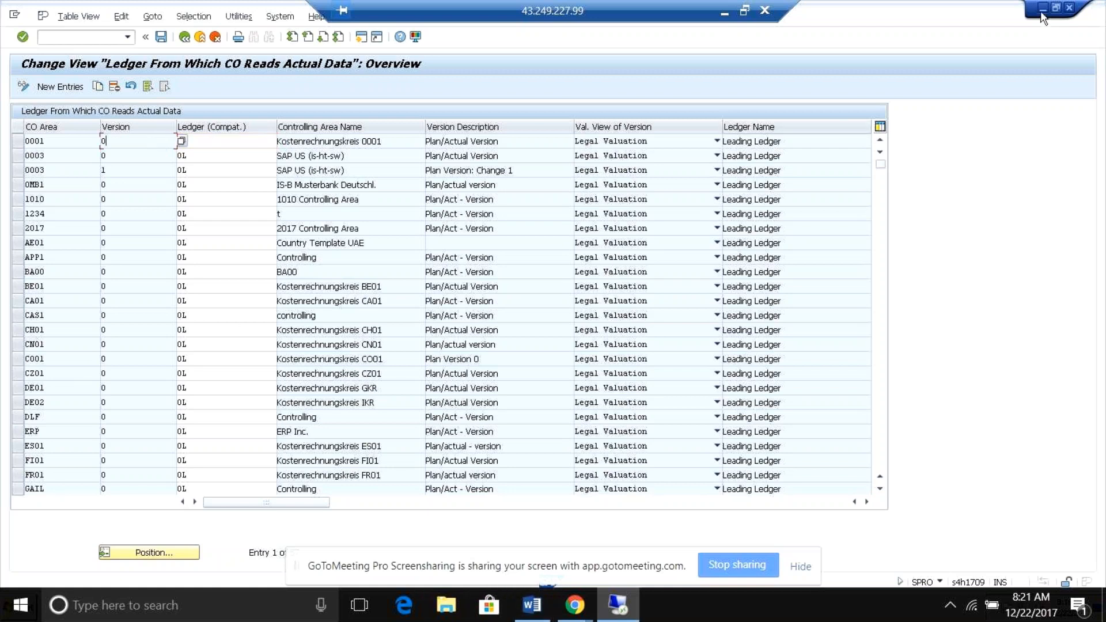
Switch to the desktop, open the practise-s4hana-finance-GL workbook from the TECH folder in Excel and maximize its window.
left_click(724, 12)
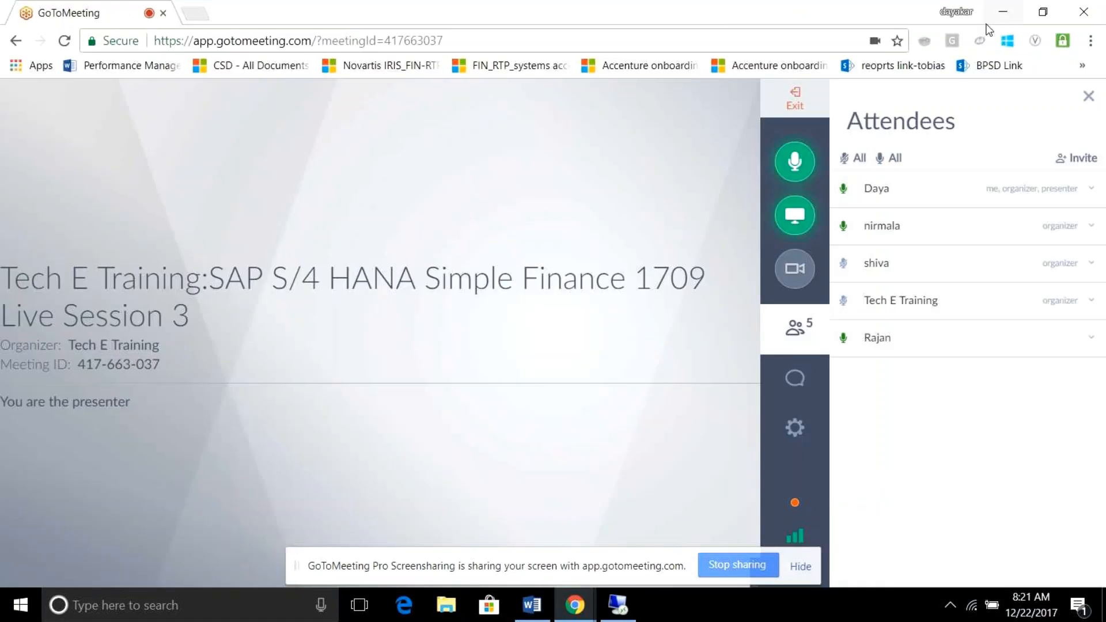
left_click(994, 11)
left_click(32, 316)
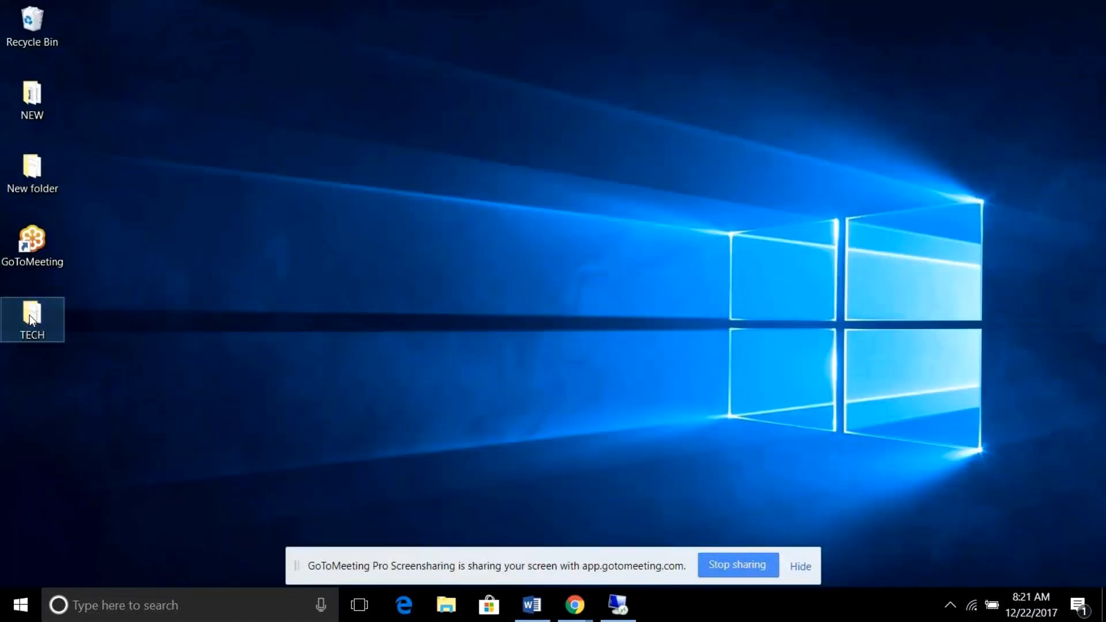
double_click(32, 318)
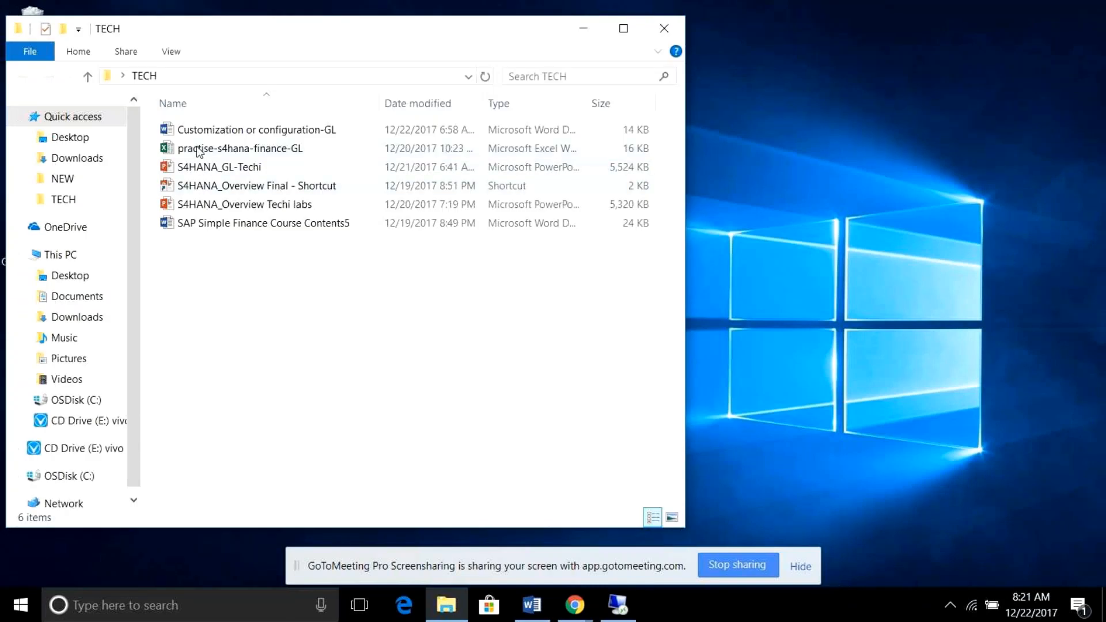
double_click(196, 149)
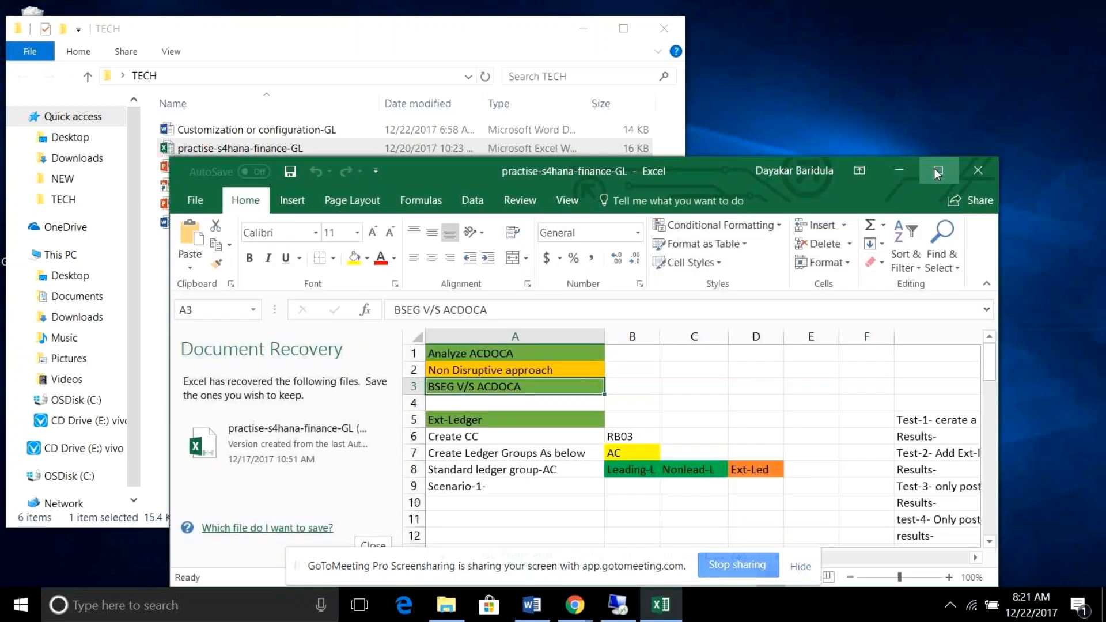
left_click(937, 171)
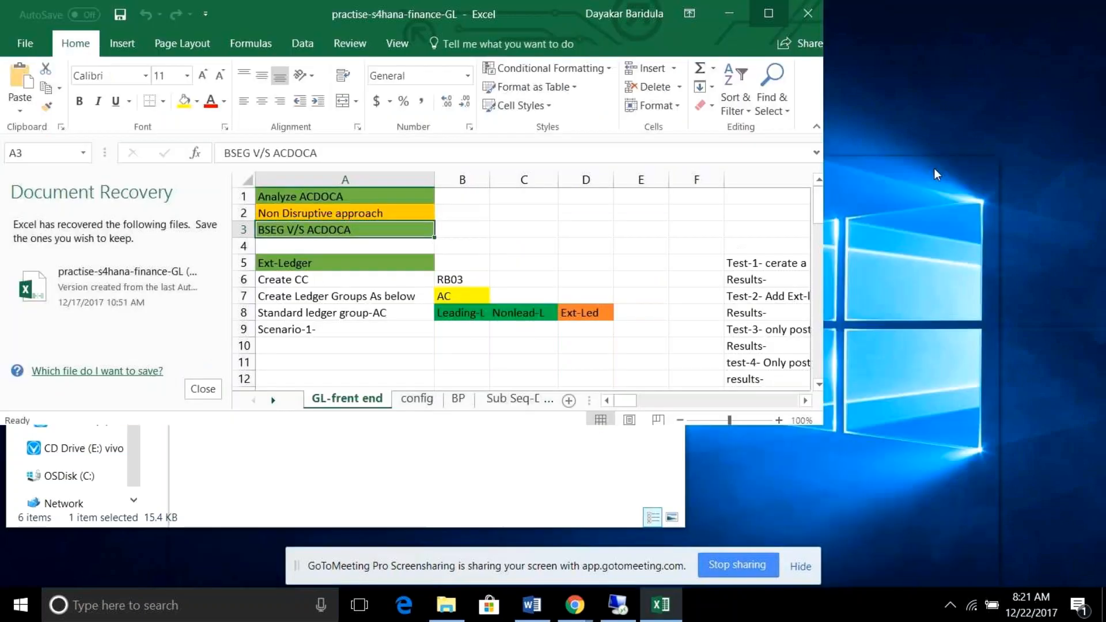
Read through the CO-Integration test cases in the GL-frent end sheet, from the controlling area analysis to the mixed ledger case.
left_click_drag(1097, 219, 1103, 410)
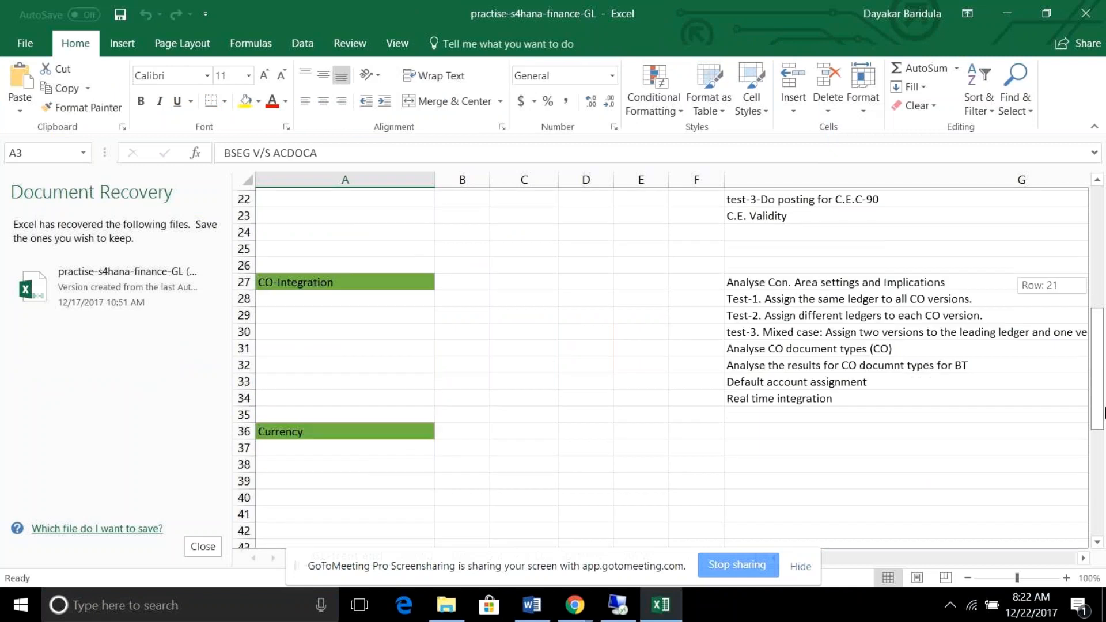
left_click(790, 281)
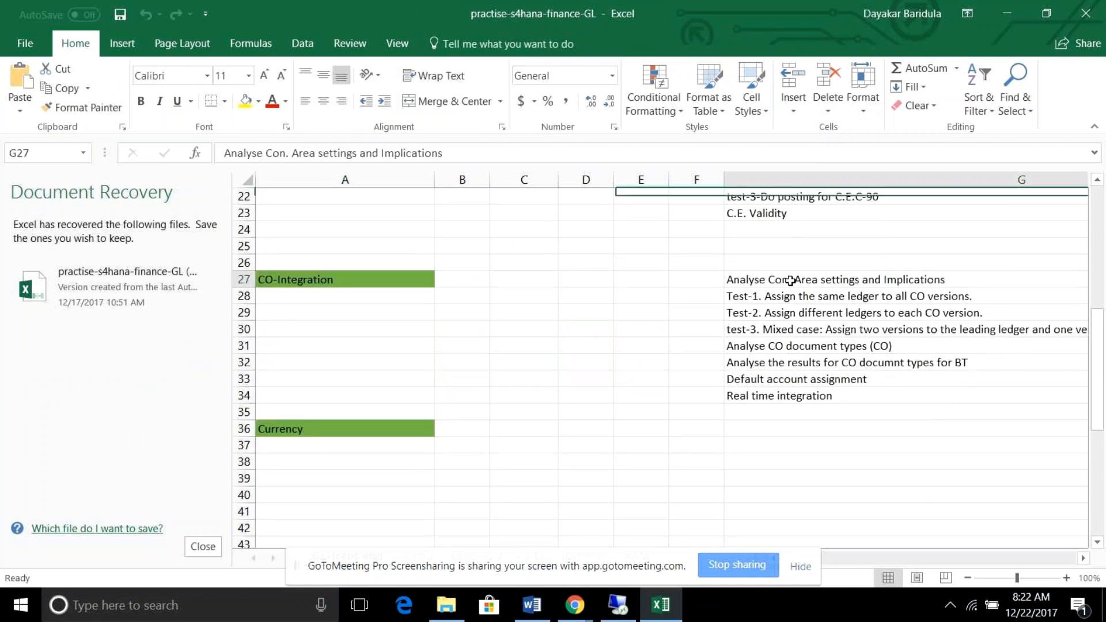
left_click(782, 296)
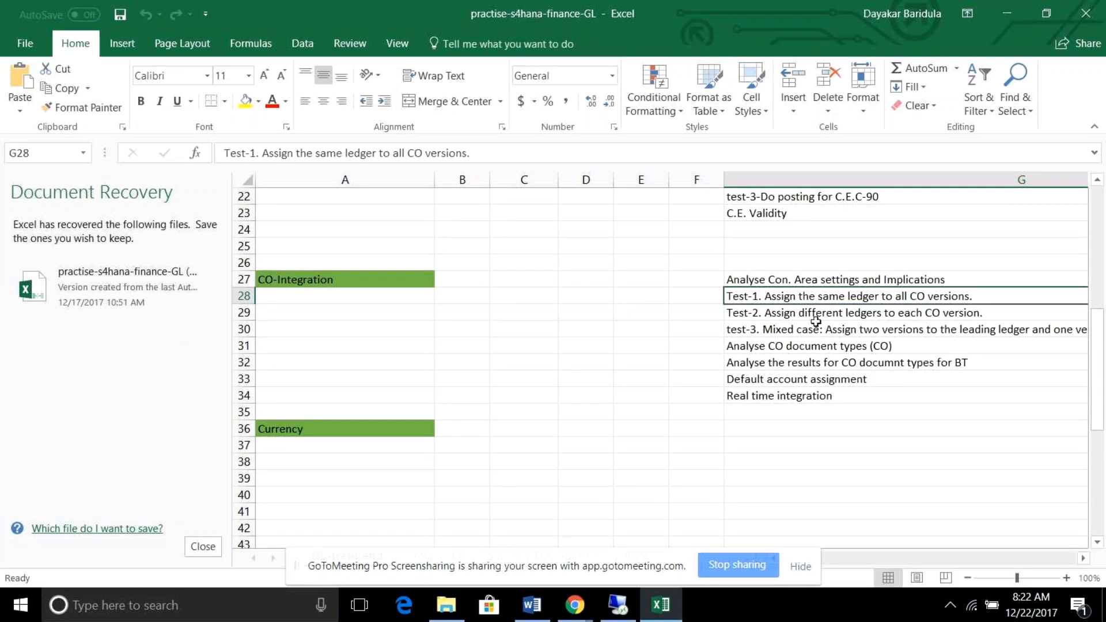
left_click(858, 324)
left_click(892, 314)
left_click(824, 336)
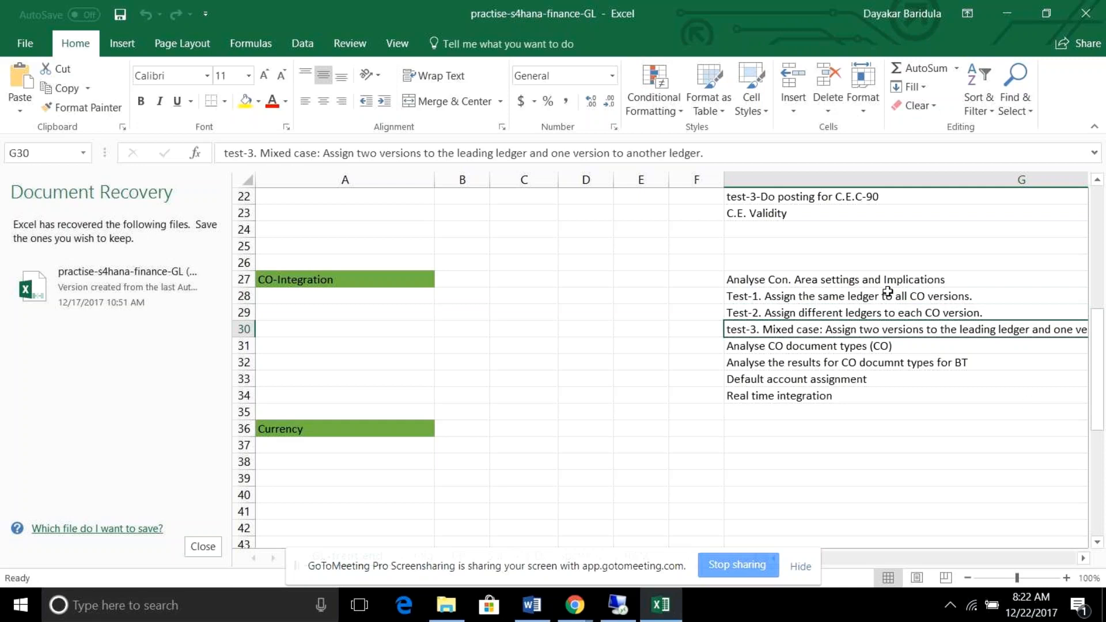
Switch to the SAP remote session and examine the ledger, version and valuation view options of controlling area 0001.
left_click(616, 605)
left_click(215, 143)
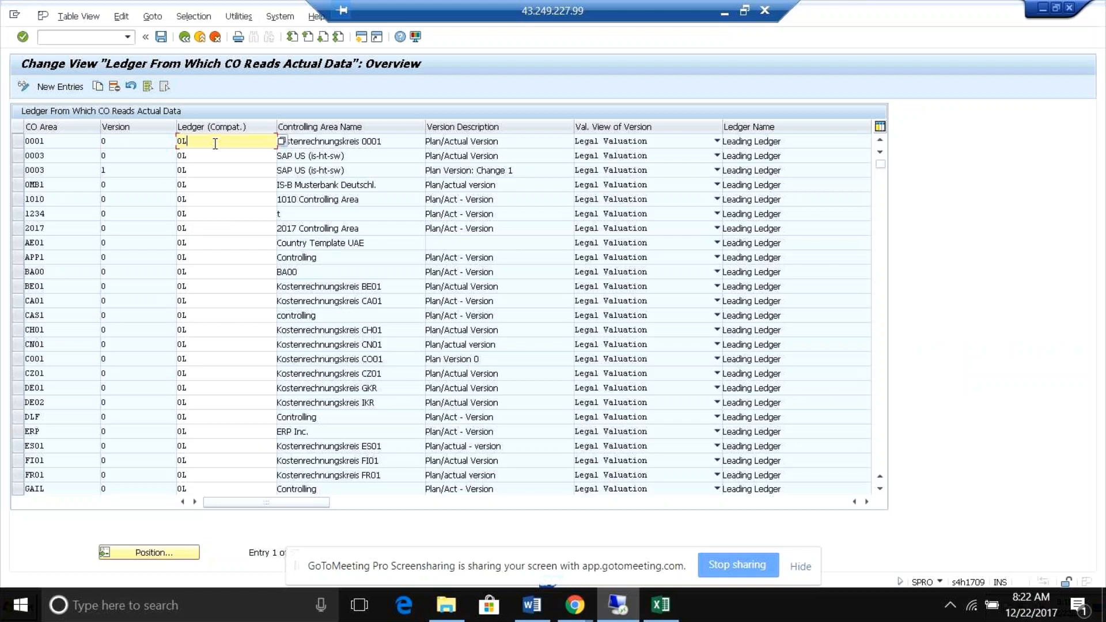
left_click(141, 142)
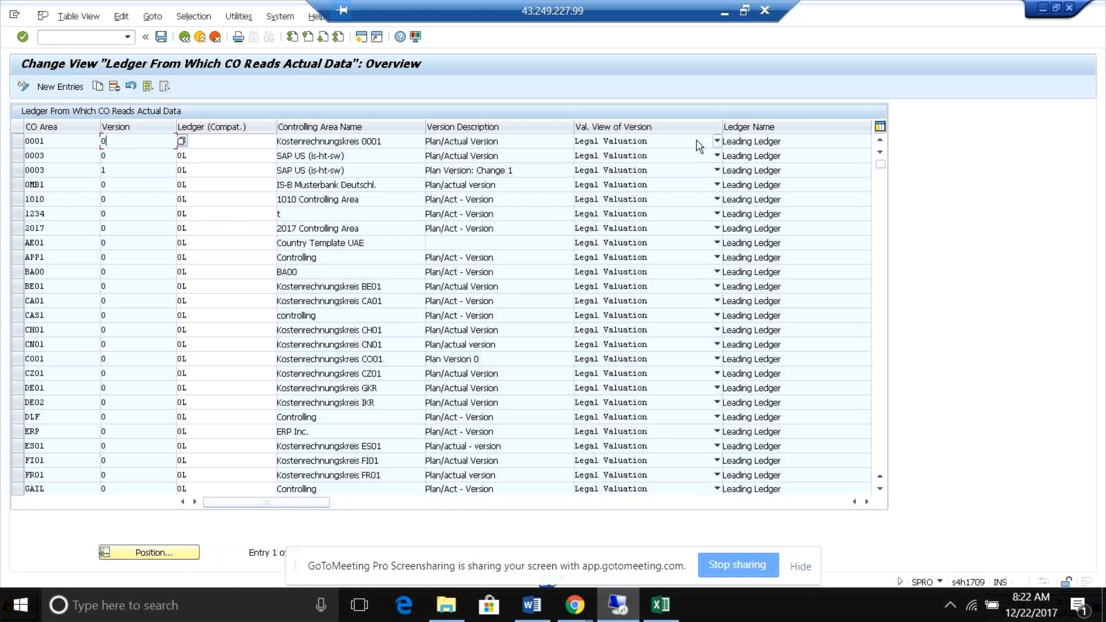
left_click(717, 141)
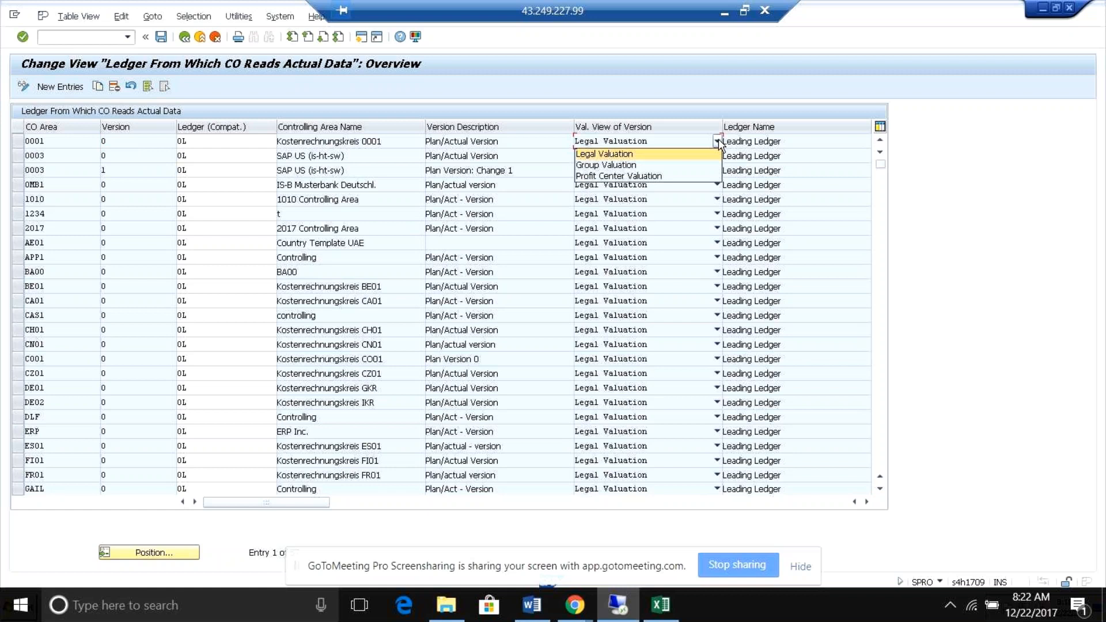
left_click(717, 141)
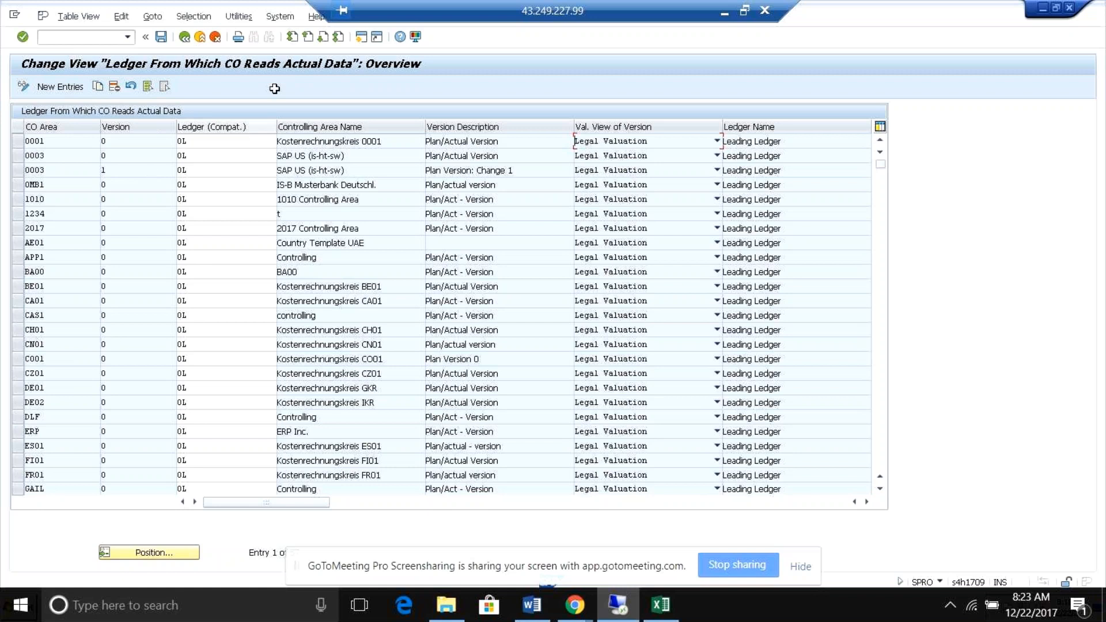
Return to the IMG and look over the activities under Global Parameters for Company Code.
left_click(185, 38)
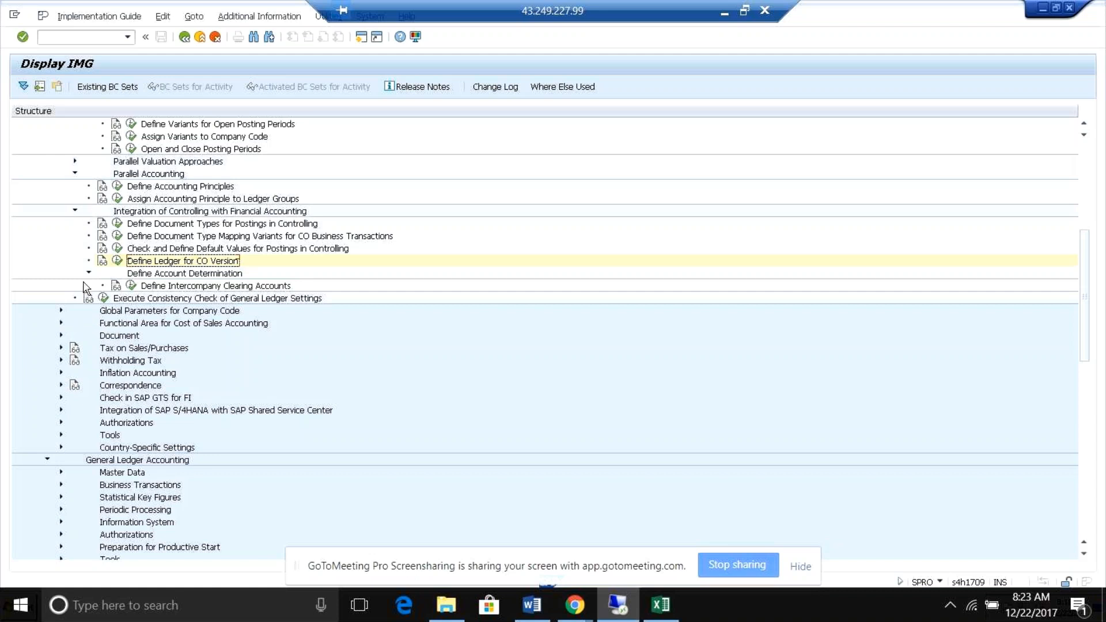
left_click(61, 310)
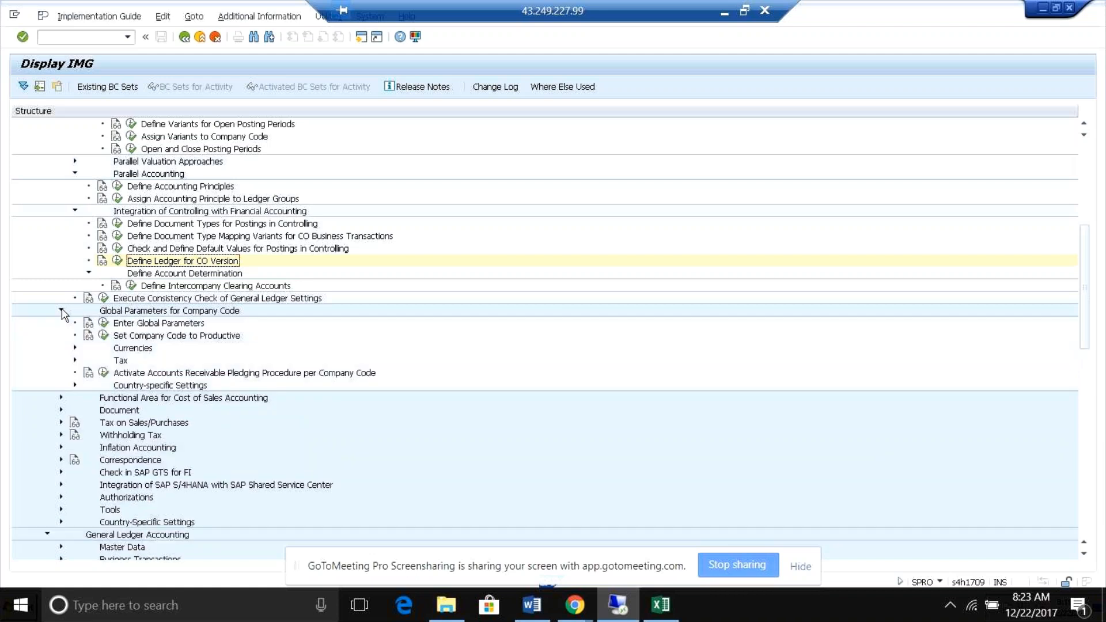
left_click(61, 311)
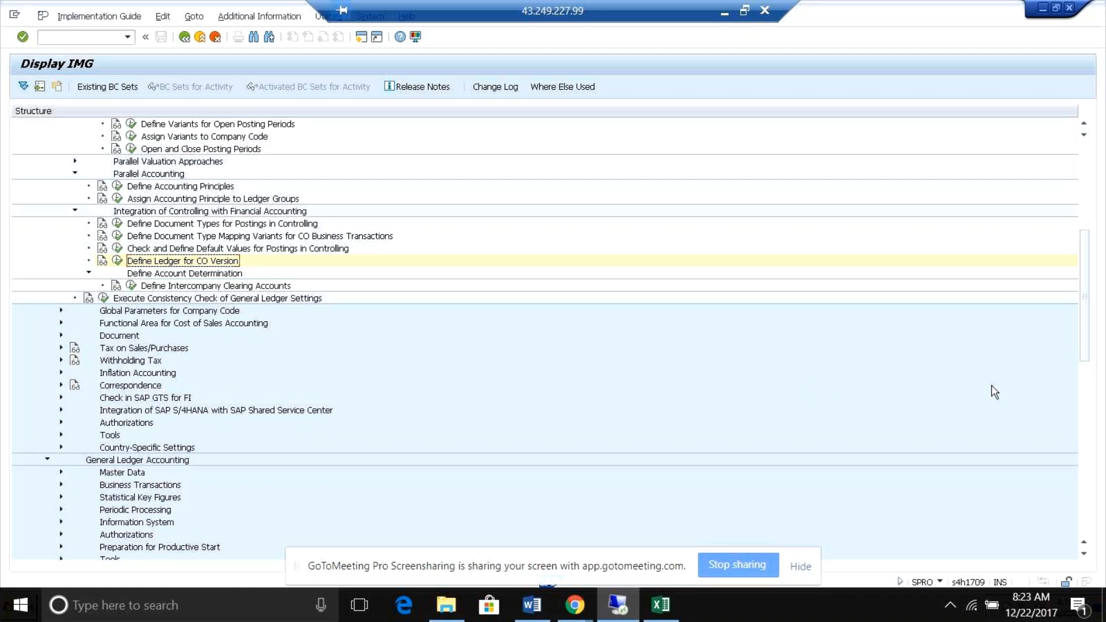
Collapse Financial Accounting Global Settings and open Edit Chart of Accounts List from the G/L account preparations in General Ledger Accounting.
scroll(1088, 305, "up", 3)
scroll(1087, 293, "up", 4)
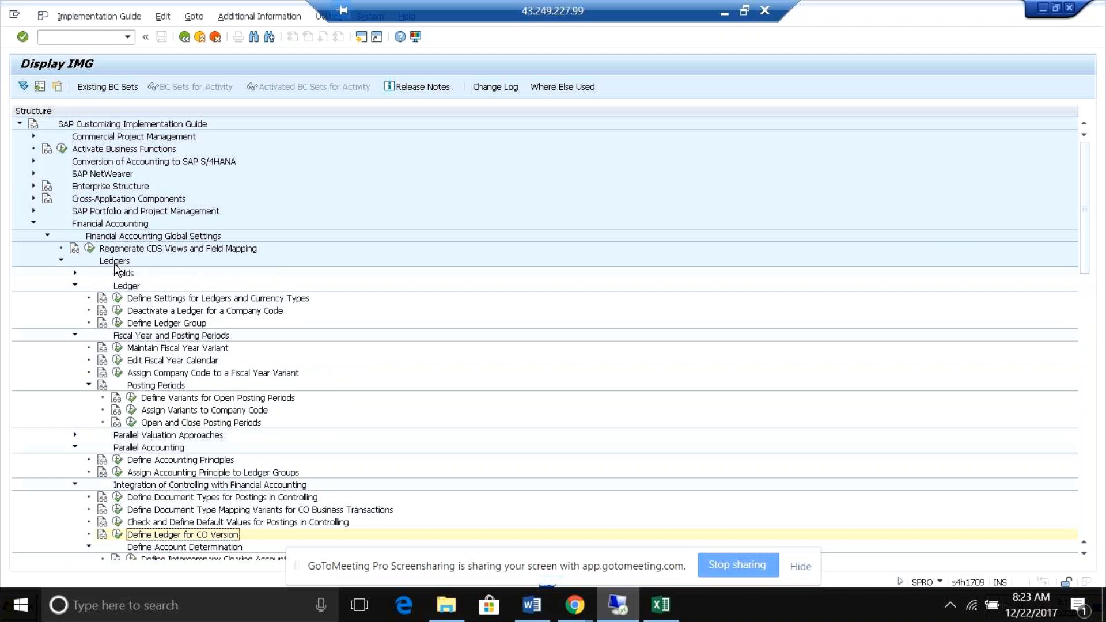
left_click(47, 236)
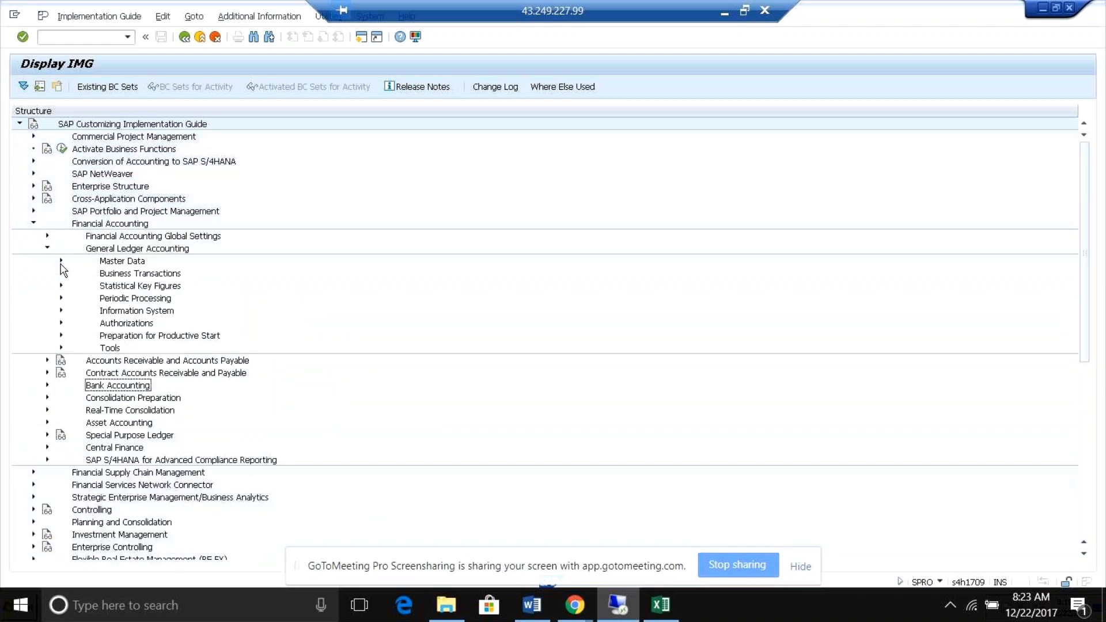
left_click(61, 260)
left_click(76, 274)
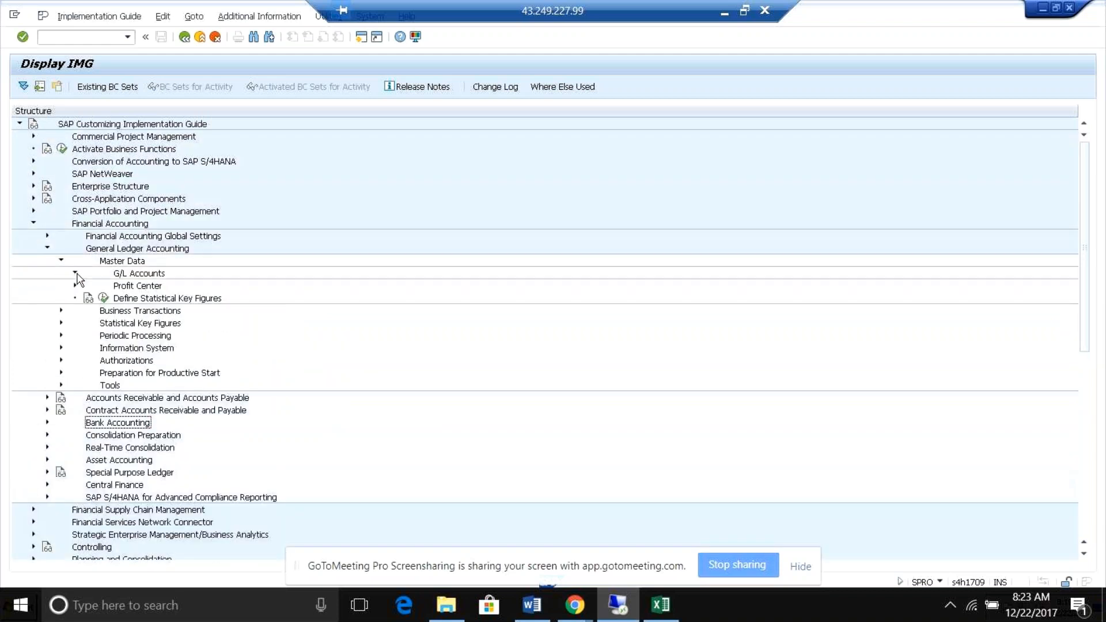
left_click(89, 286)
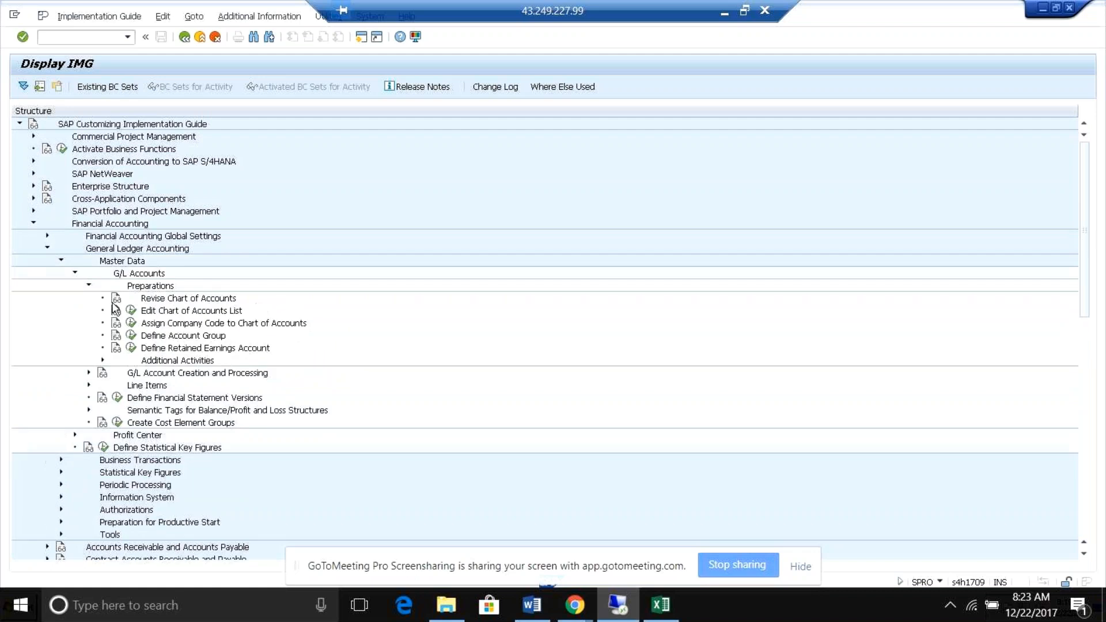
left_click(131, 311)
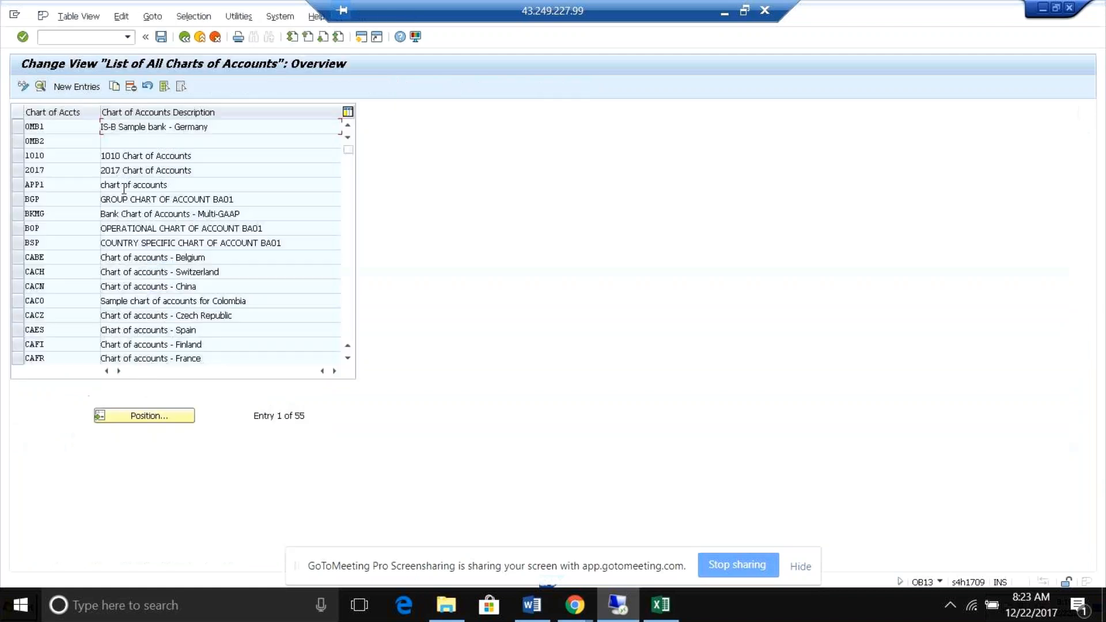
Position the list of charts of accounts at RB05 and open that chart's details.
left_click(137, 415)
type("rb05")
key("Return")
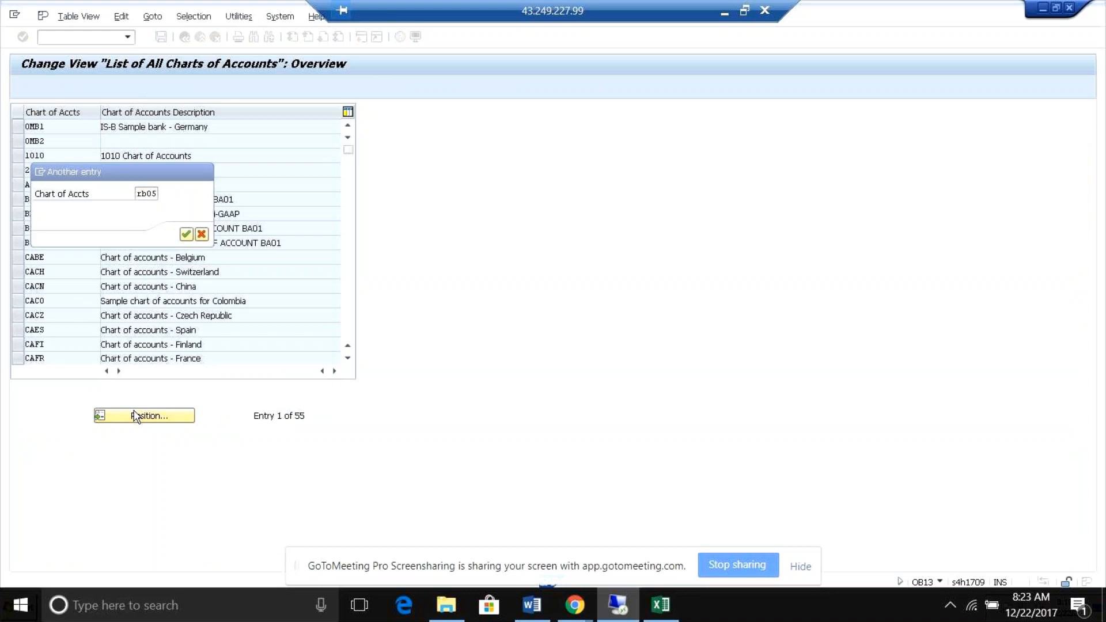
left_click(82, 122)
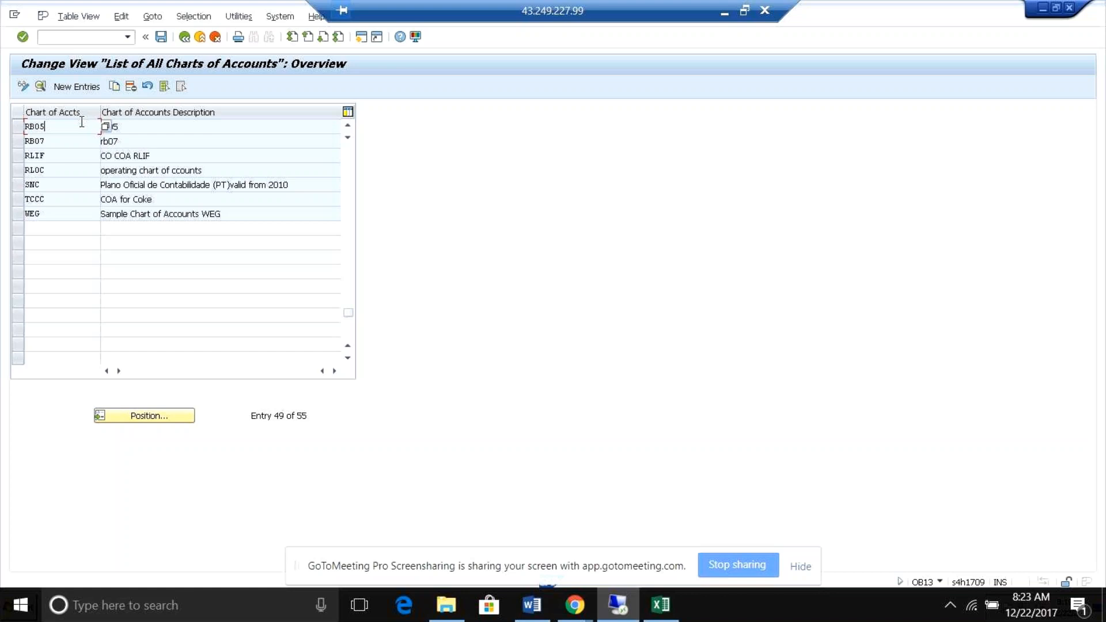
key("Page_Up")
double_click(83, 128)
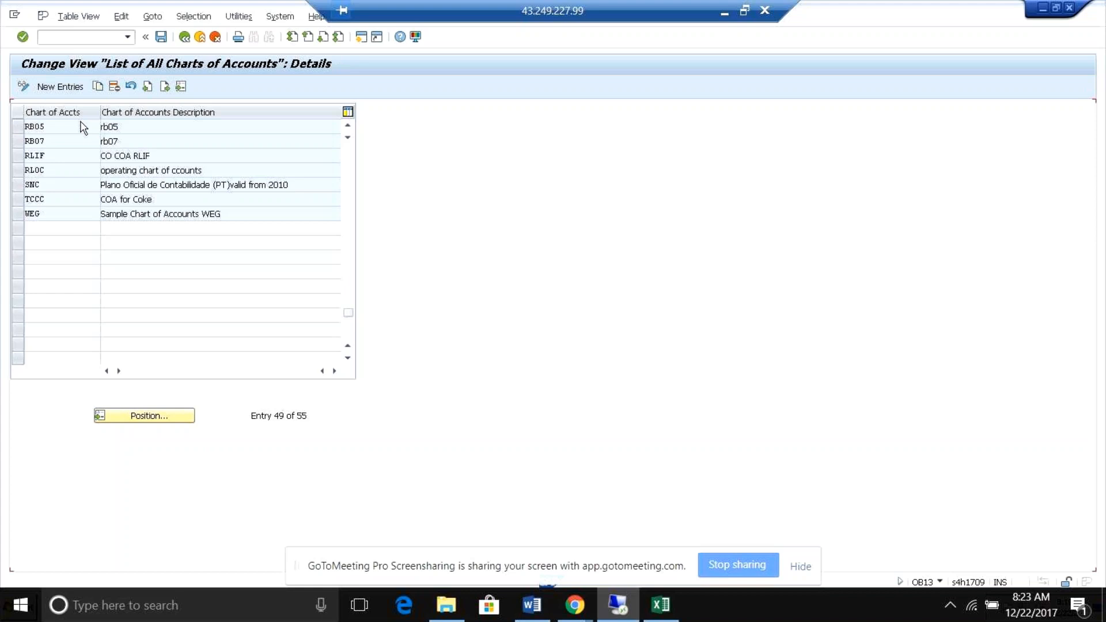
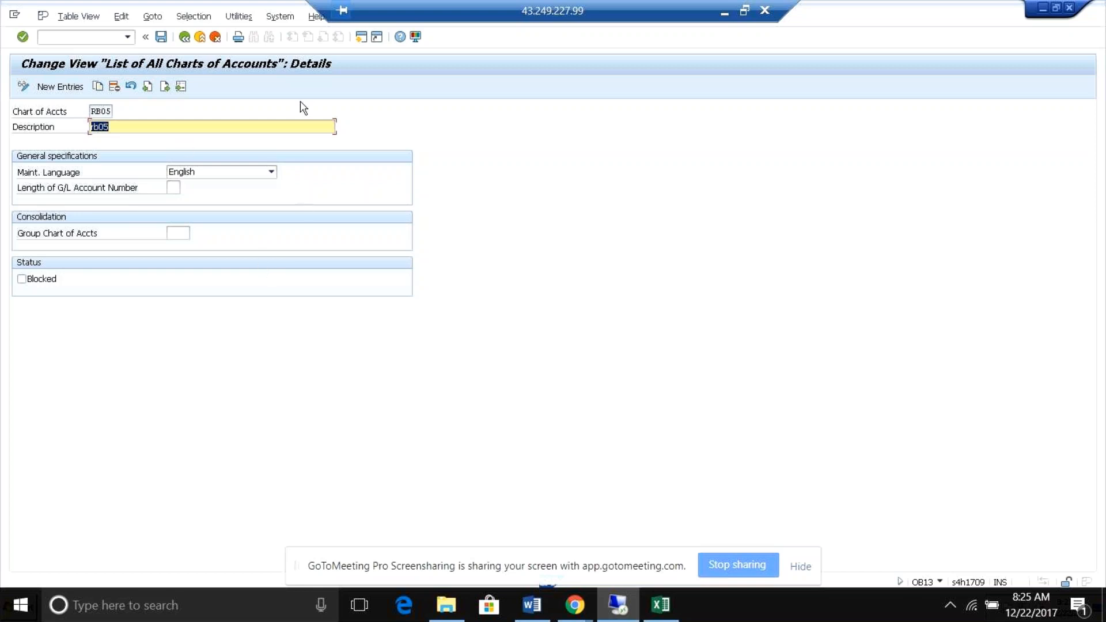
Return to the IMG, open Define Account Group and position the list at chart of accounts RB05.
left_click(185, 37)
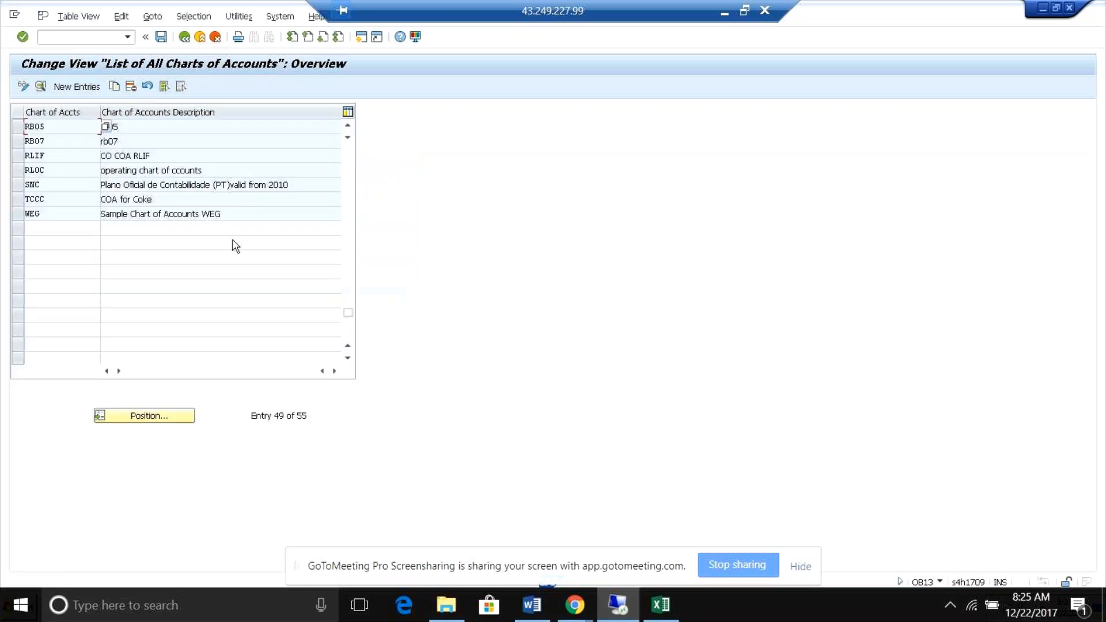
left_click(185, 36)
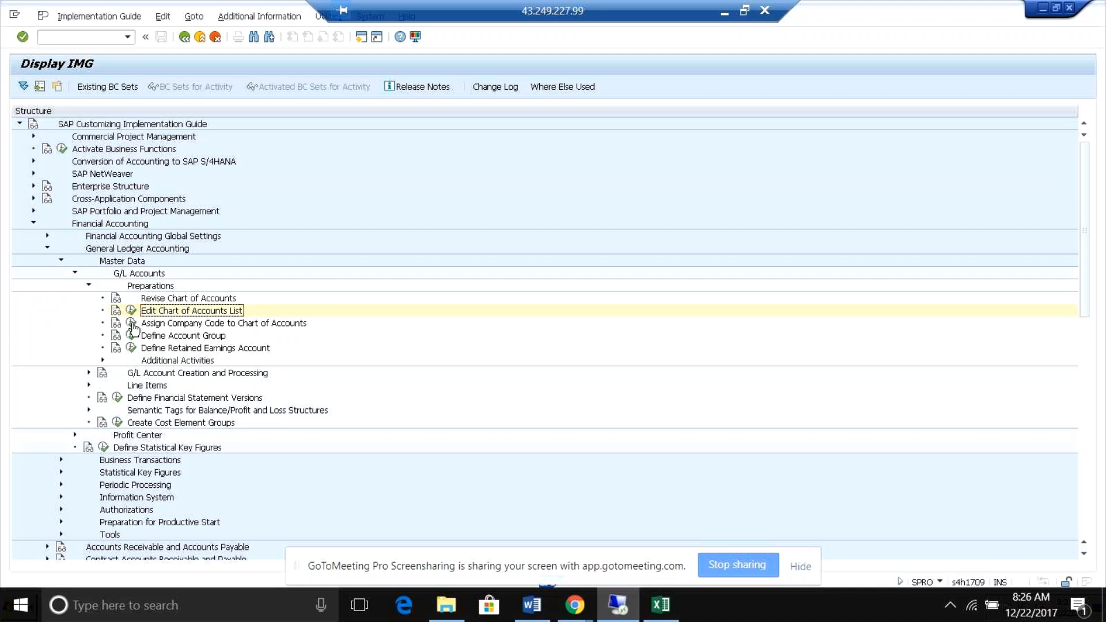
left_click(131, 336)
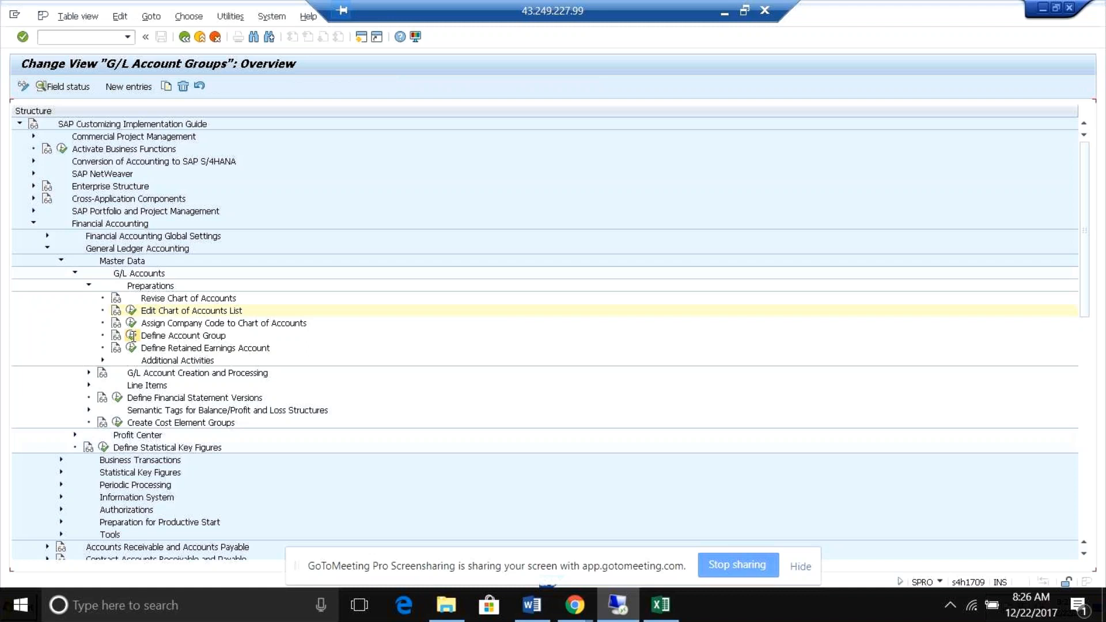
type("rb05")
key("Return")
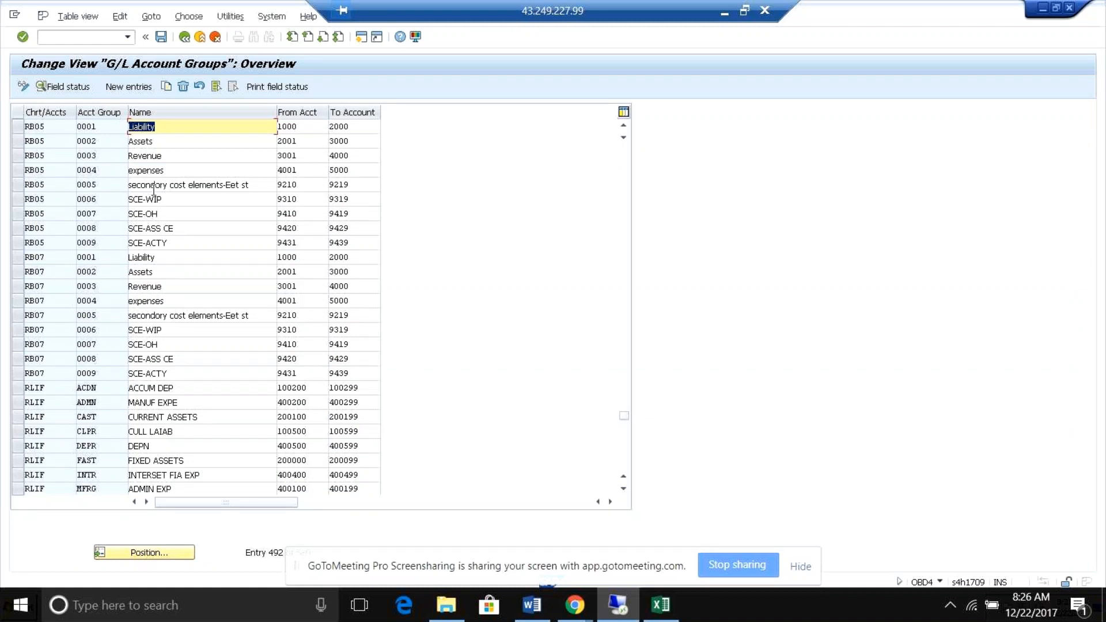
Look over the RB05 account groups, including secondary cost elements, Liability, Assets, Revenue and expenses.
double_click(154, 189)
left_click(184, 37)
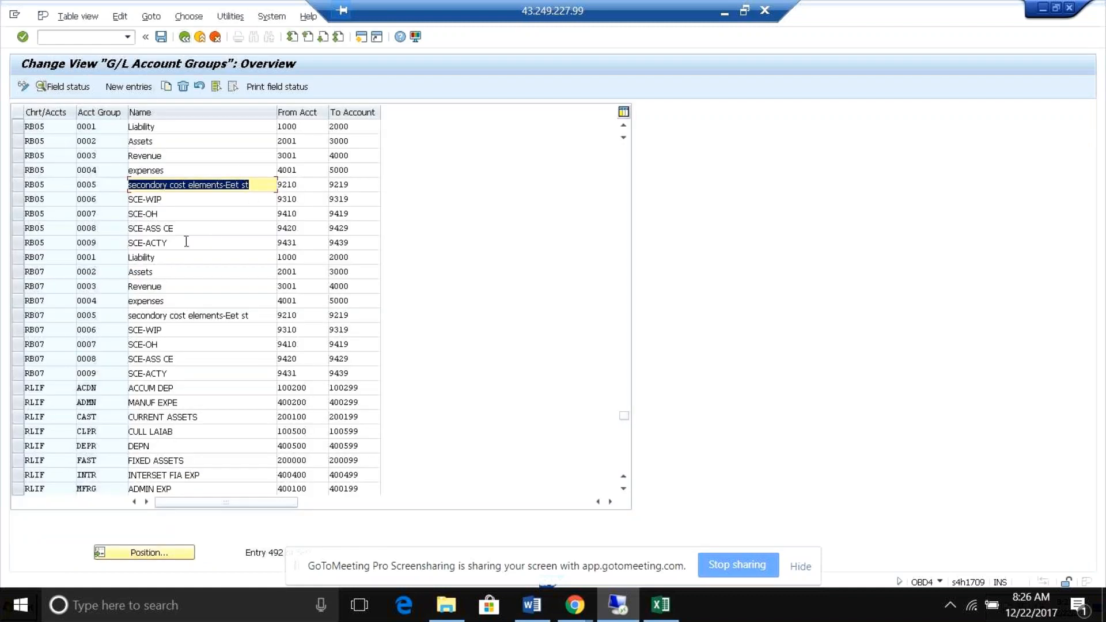
left_click(162, 127)
left_click(162, 143)
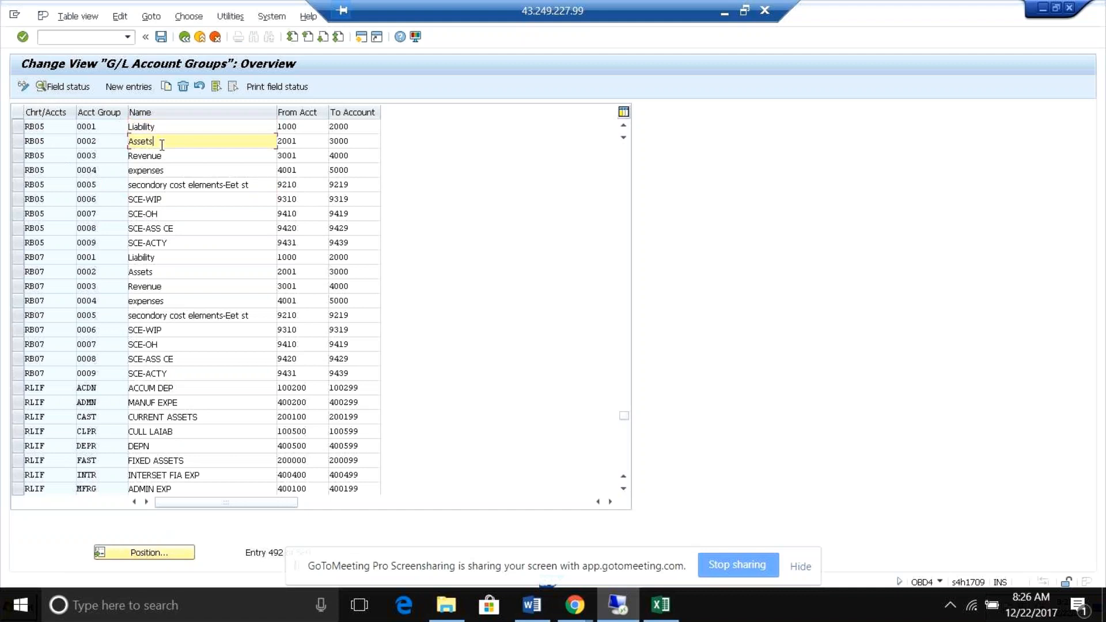
left_click(166, 156)
left_click(168, 170)
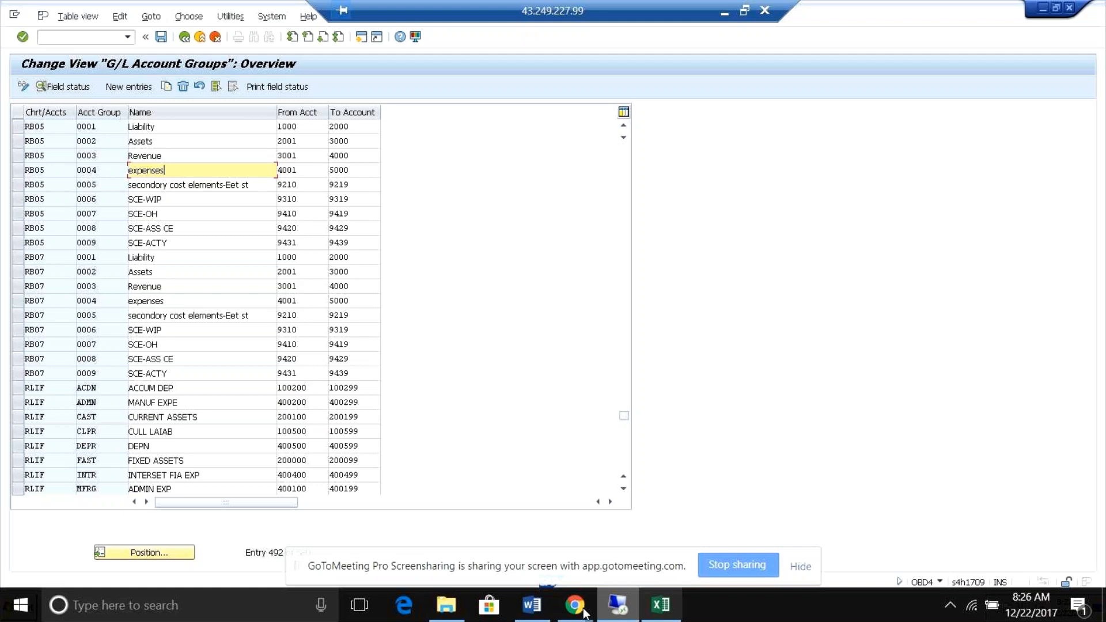
Switch to the GL-Settings document in Word and review the currency, chart of account and Leading Ledger items.
left_click(532, 605)
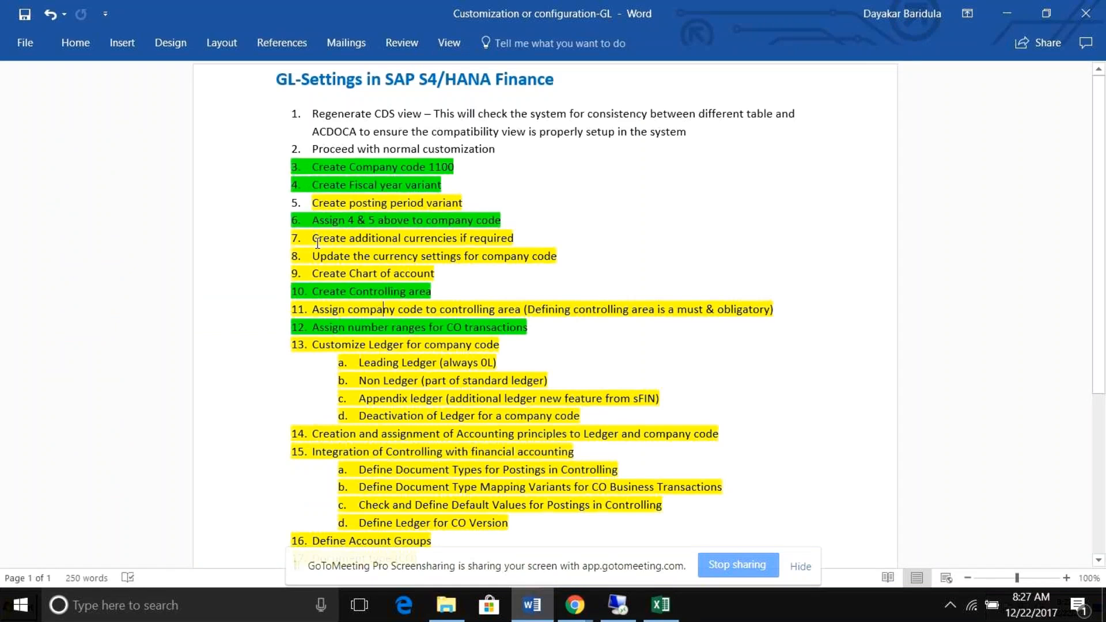
left_click_drag(310, 241, 324, 240)
left_click_drag(323, 240, 512, 240)
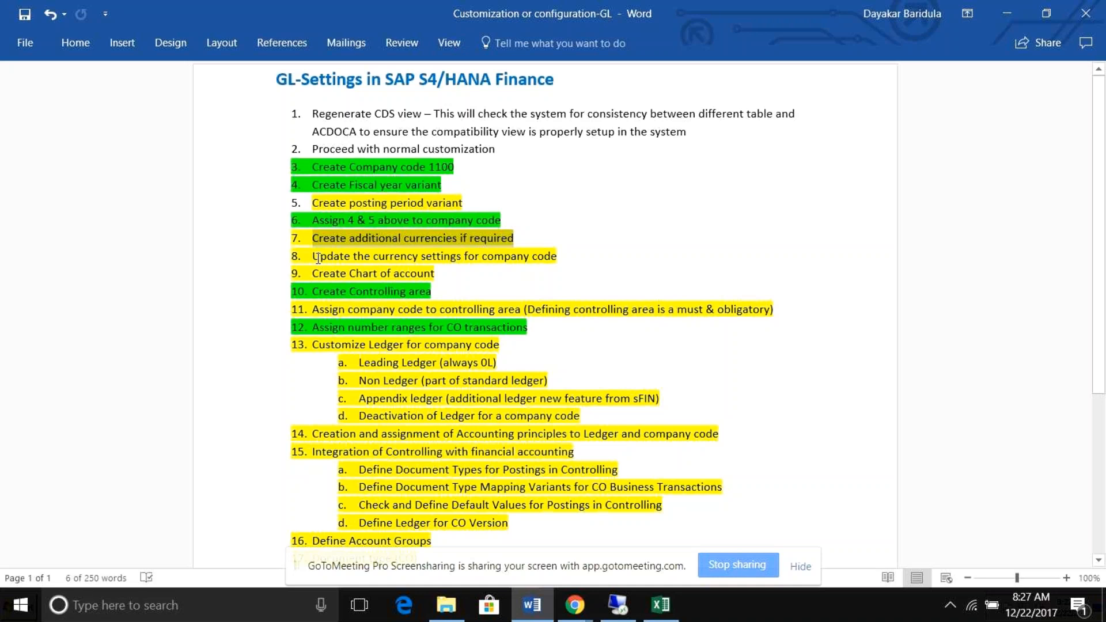
left_click_drag(459, 256, 550, 260)
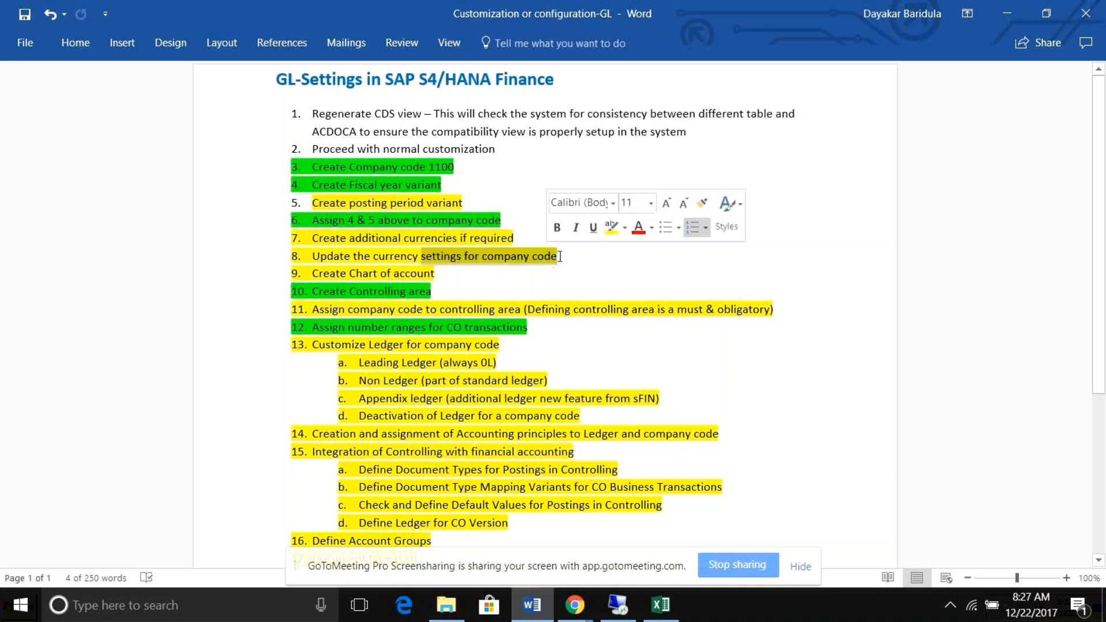
left_click(437, 275)
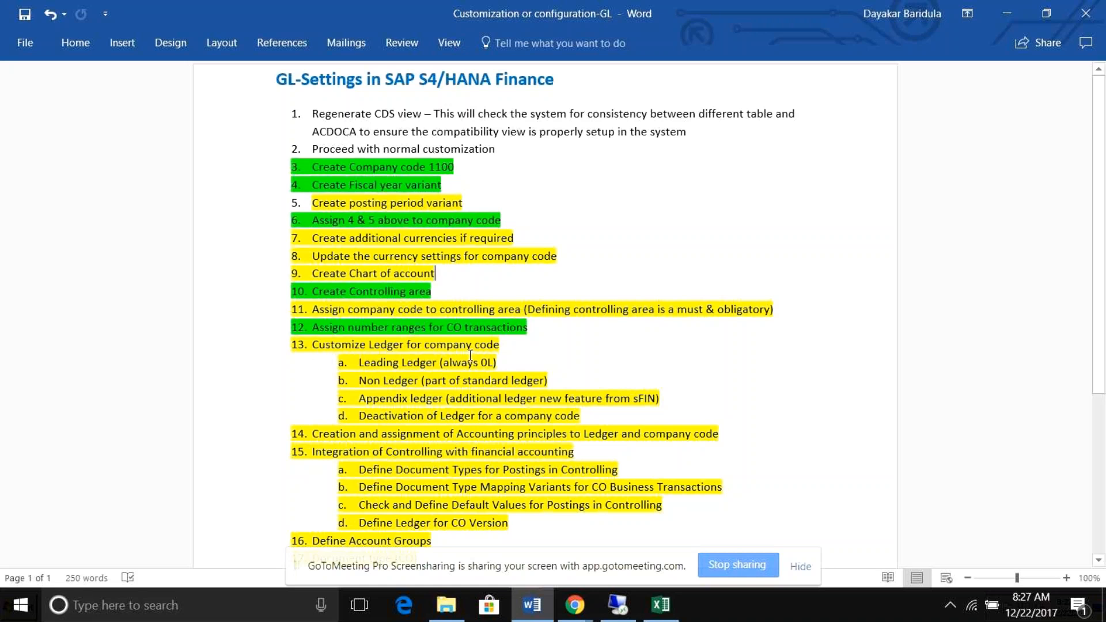
left_click(361, 362)
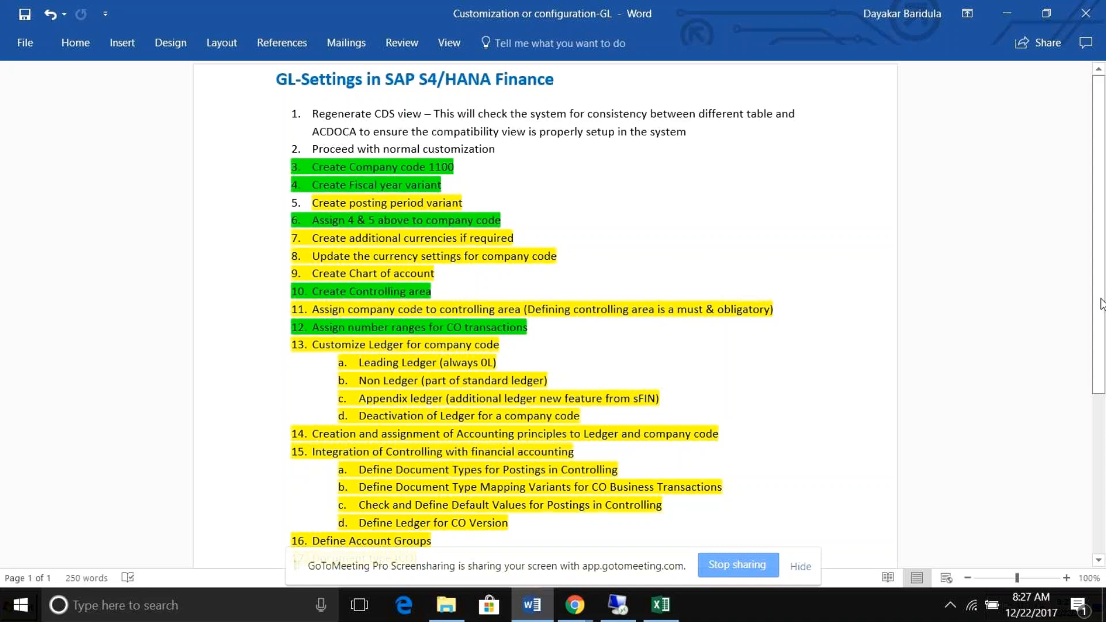
Review the checklist items from Define Ledger for CO Version through Create GL Accounts for postings.
left_click_drag(1101, 304, 1101, 312)
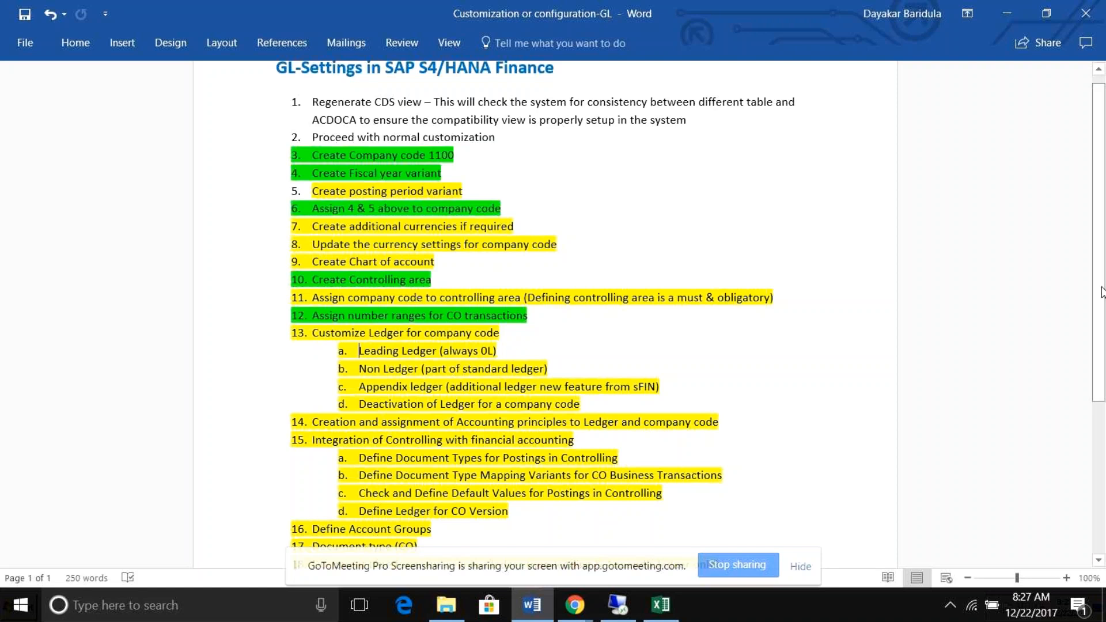
scroll(1101, 295, "down", 4)
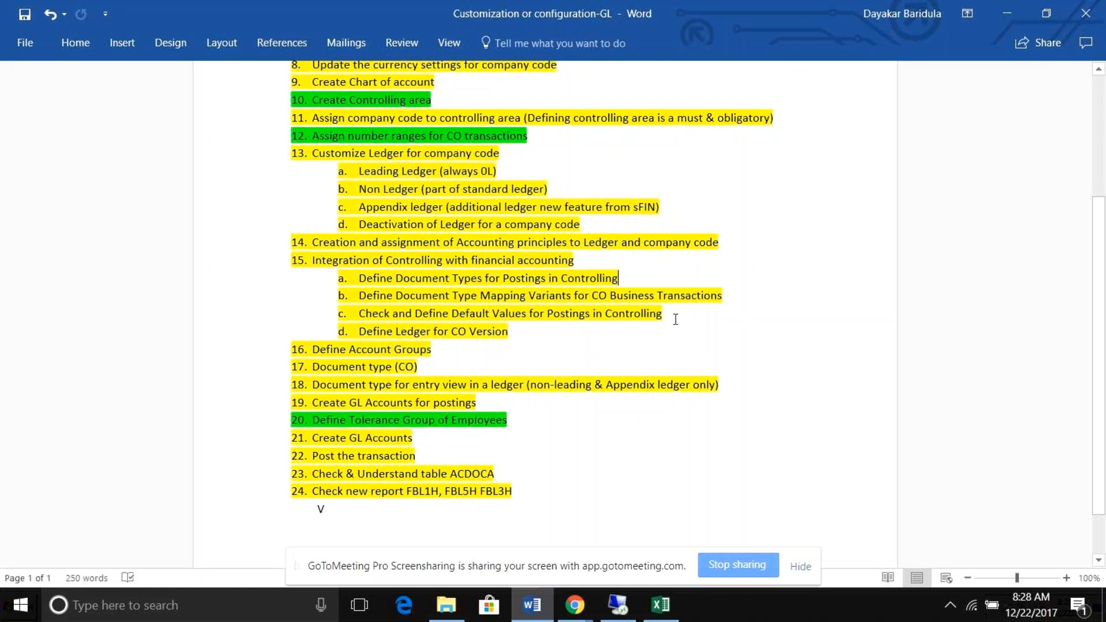
left_click(520, 333)
left_click(437, 349)
left_click(445, 369)
left_click(719, 386)
left_click(480, 402)
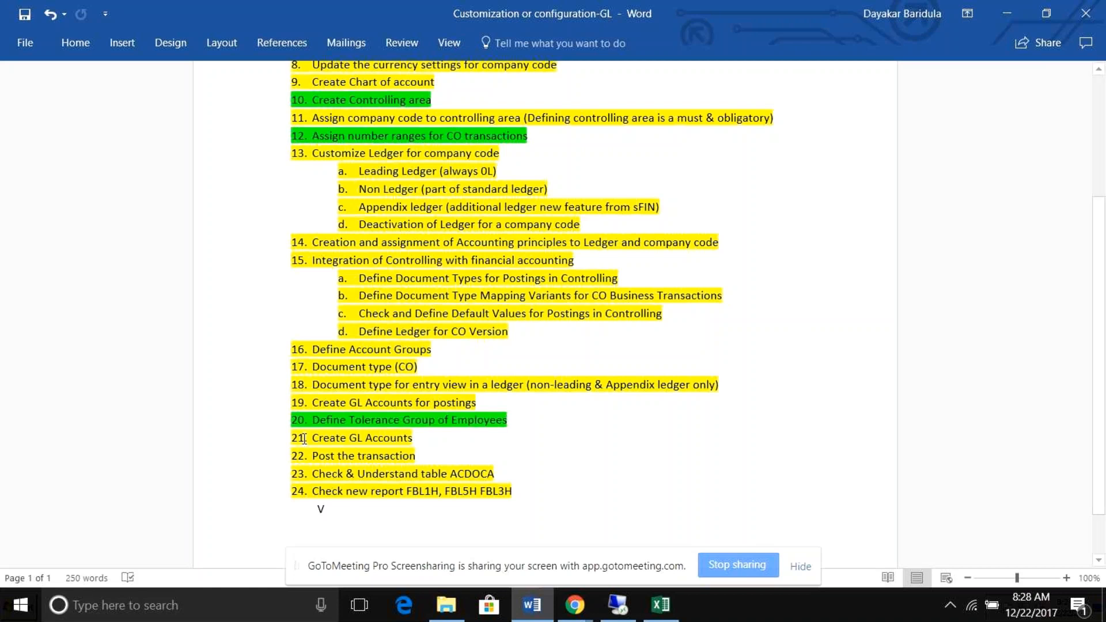
Switch back to the SAP remote session, leave the account groups and run transaction FS00.
left_click(627, 613)
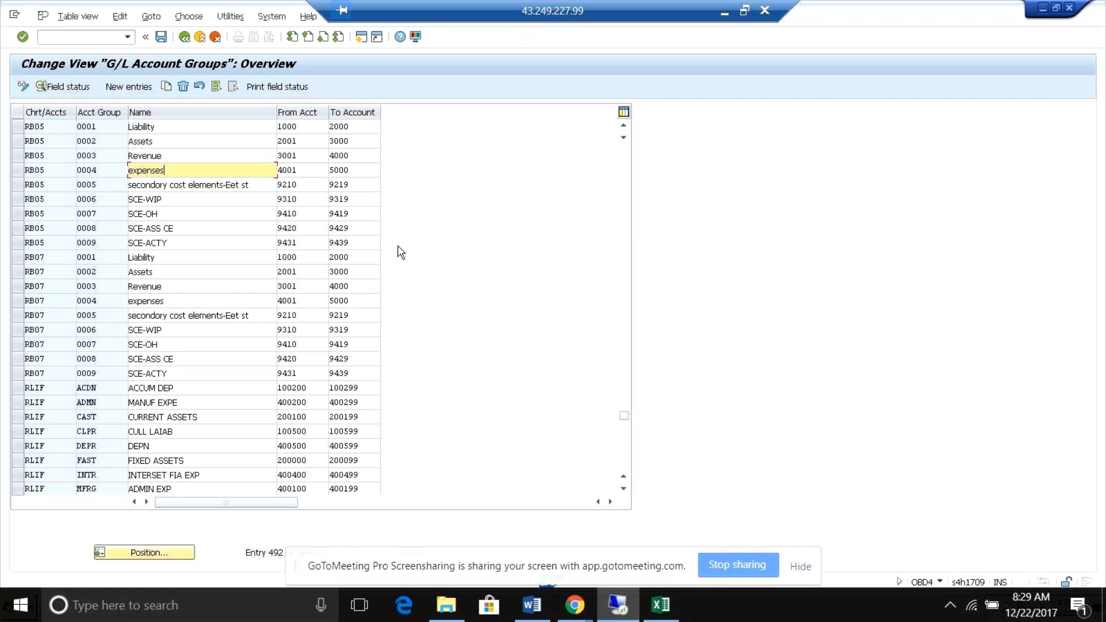
left_click(102, 38)
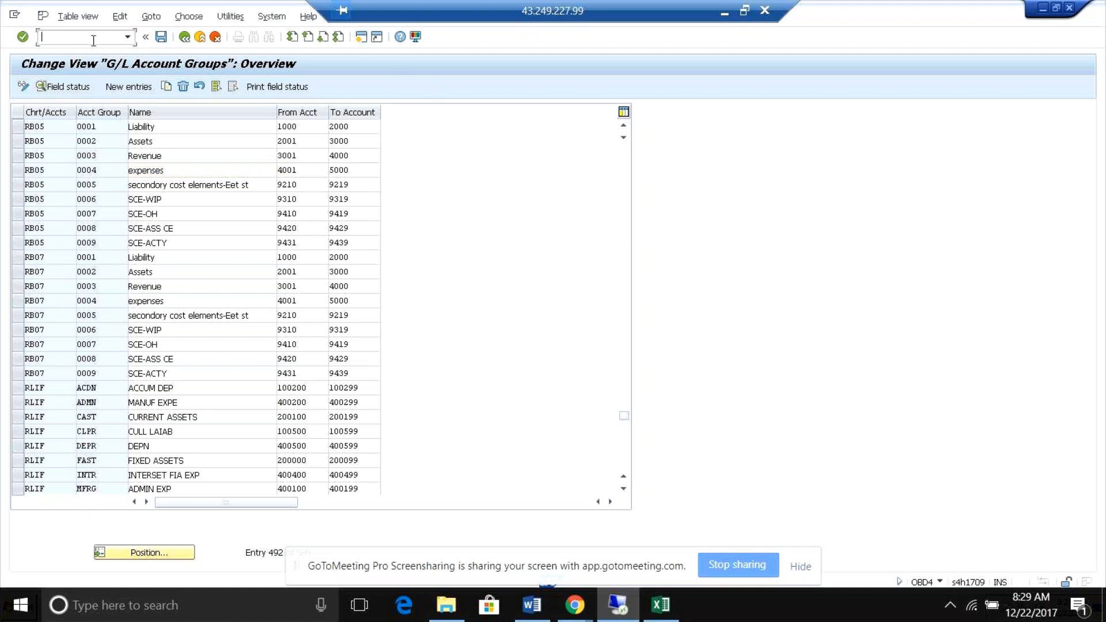
type("/n")
key("Return")
type("/nfs00")
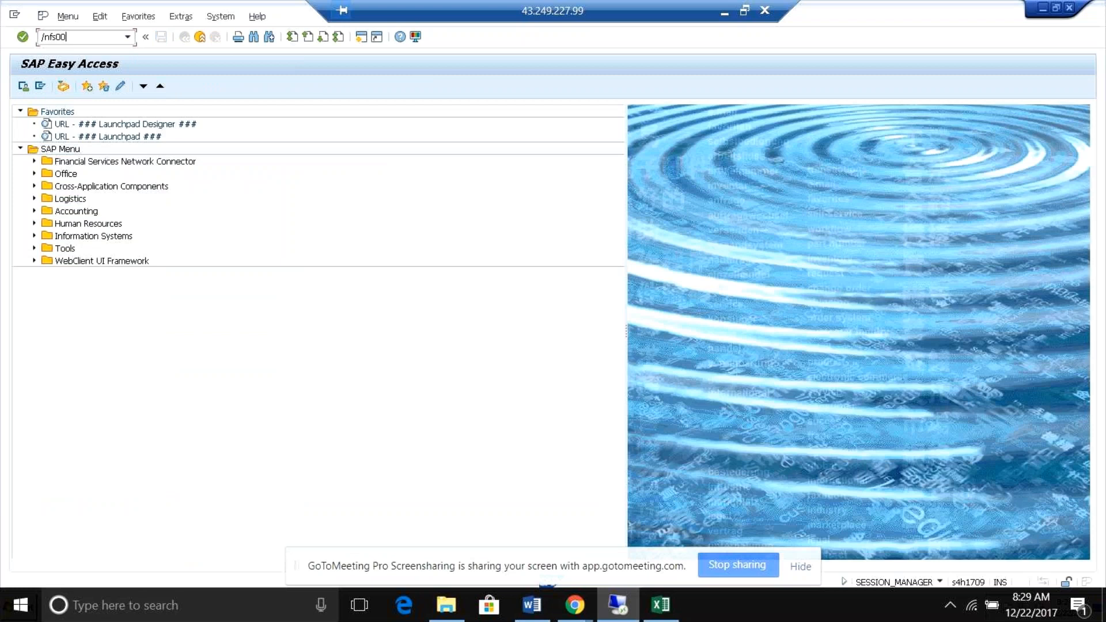
key("Return")
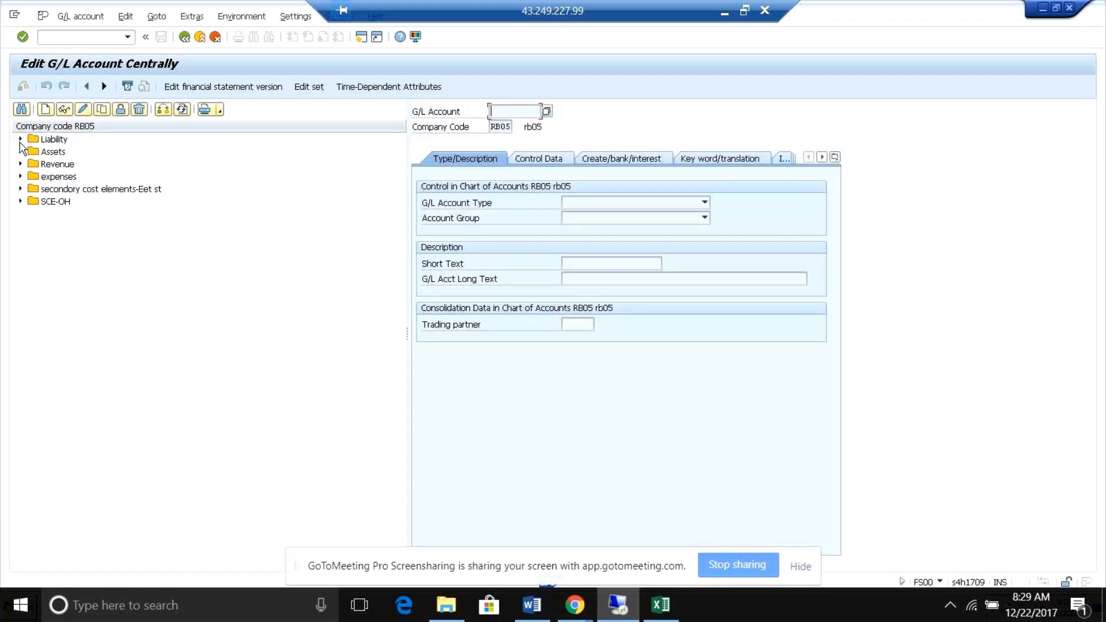
Display the GR/IR Account from the Liability group and list the available G/L account types.
left_click(20, 139)
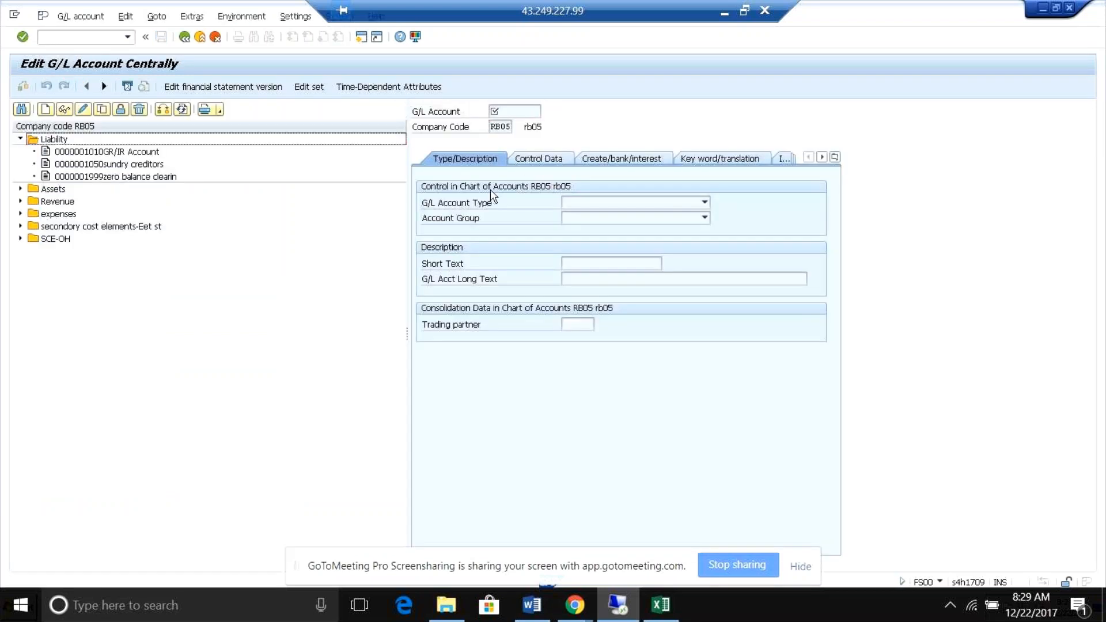
double_click(104, 151)
left_click(707, 202)
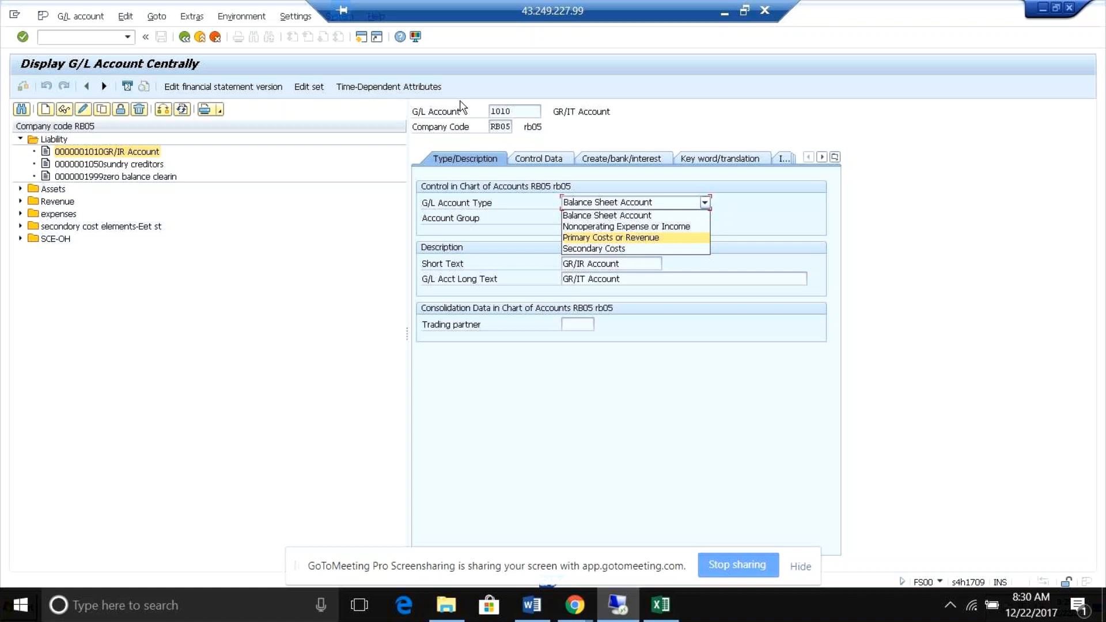
Open a second SAP session and run transaction KA01 in it.
left_click(361, 40)
left_click(100, 38)
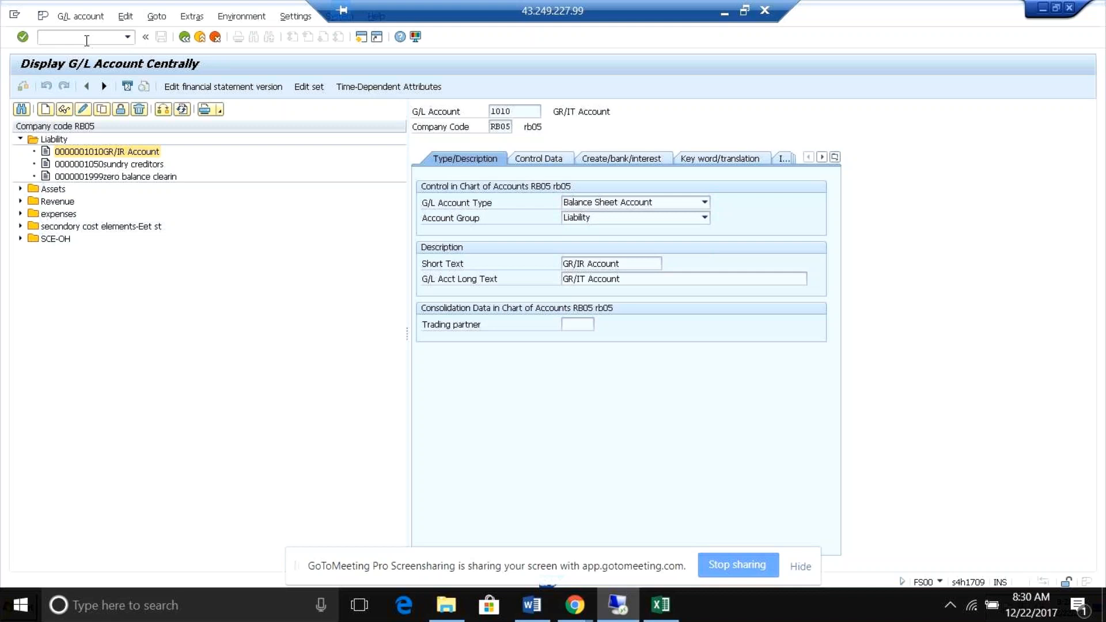
key("F3")
type("/")
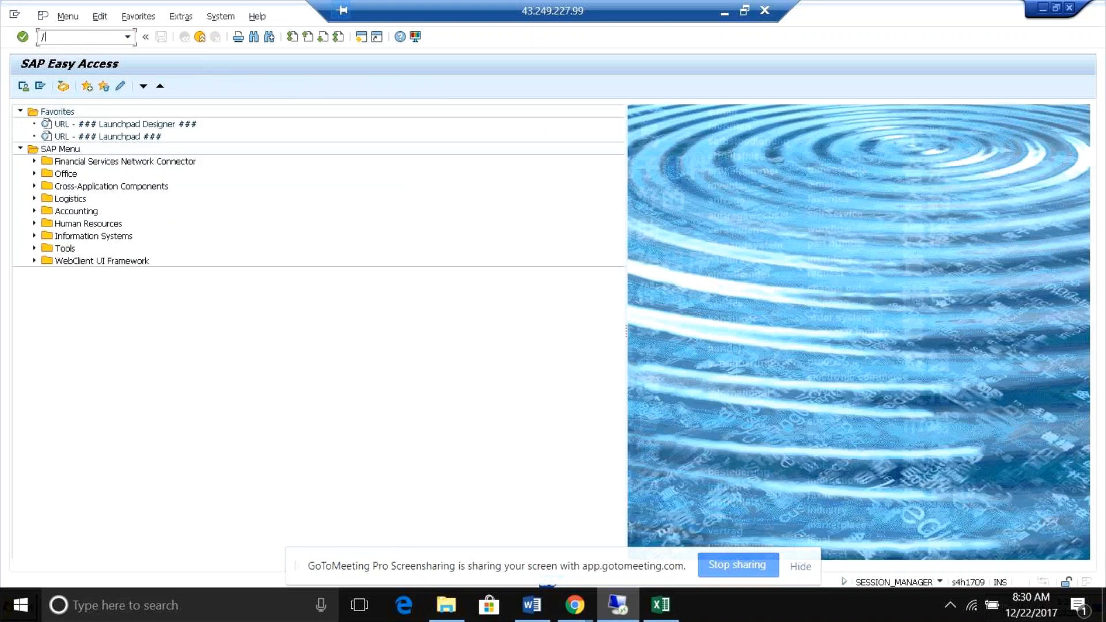
type("ka01")
key("Return")
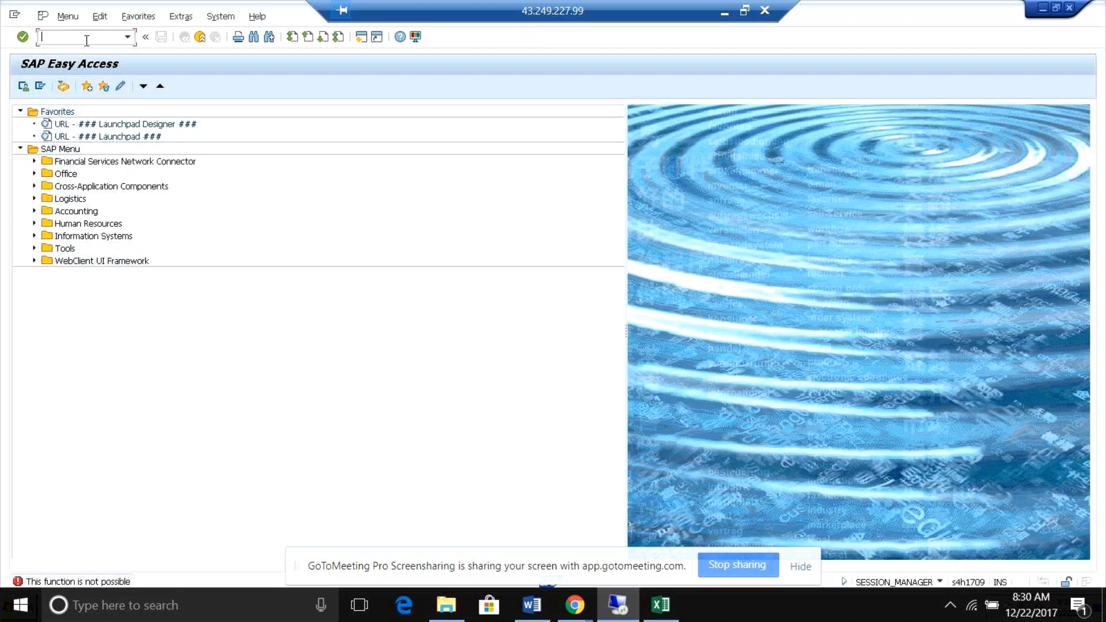
type("/nka01")
key("Return")
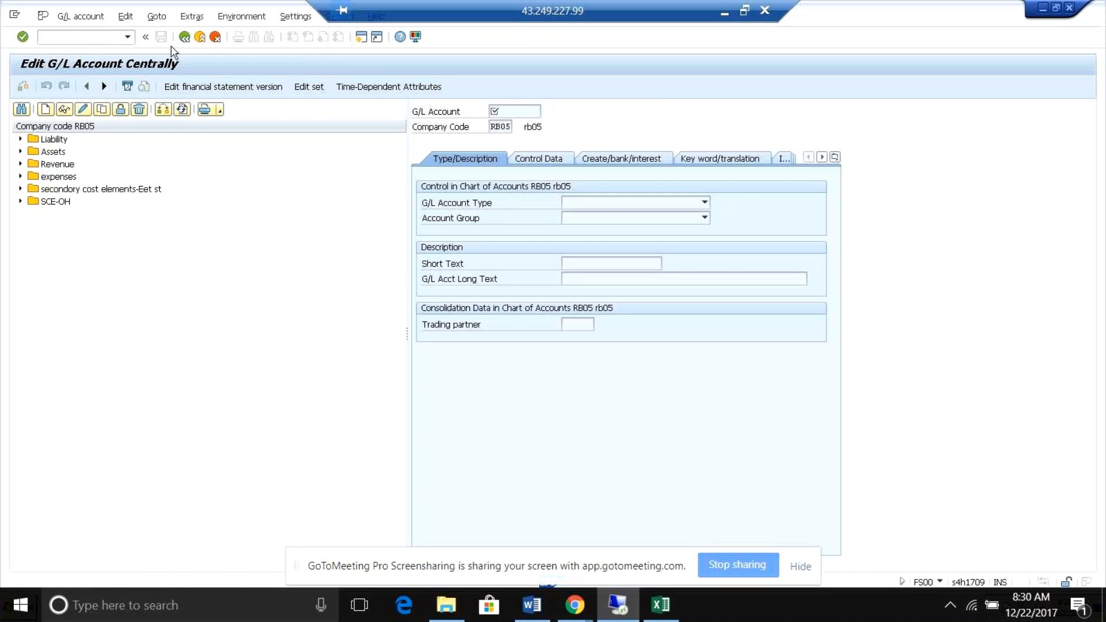
Run transaction KA06 in the second session, then close that session.
left_click(87, 40)
key("F3")
type("/")
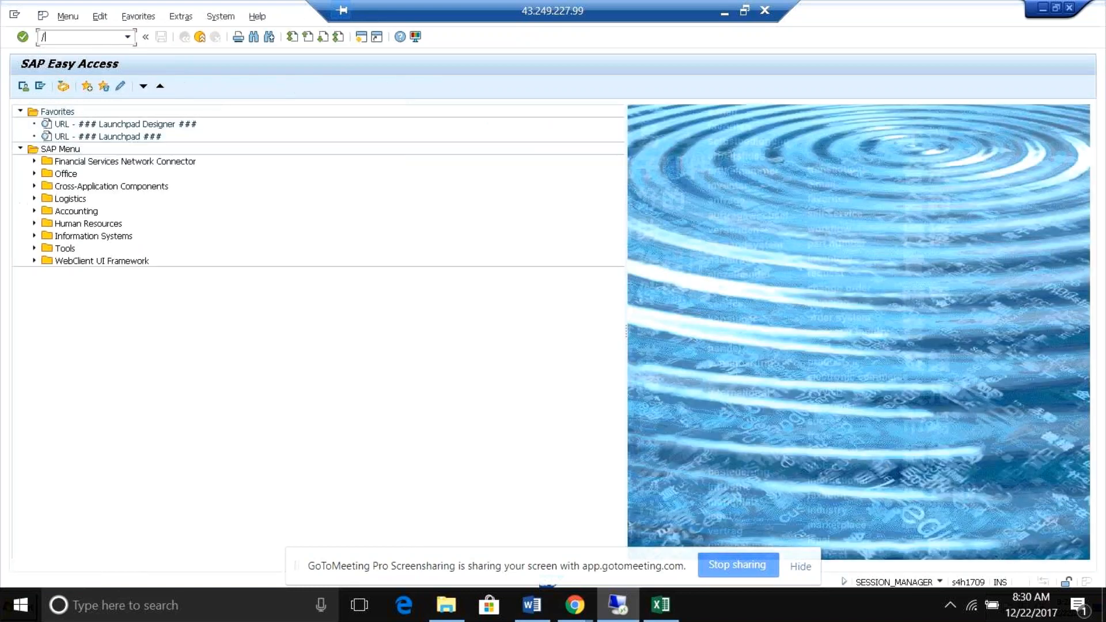
type("nka06")
key("Return")
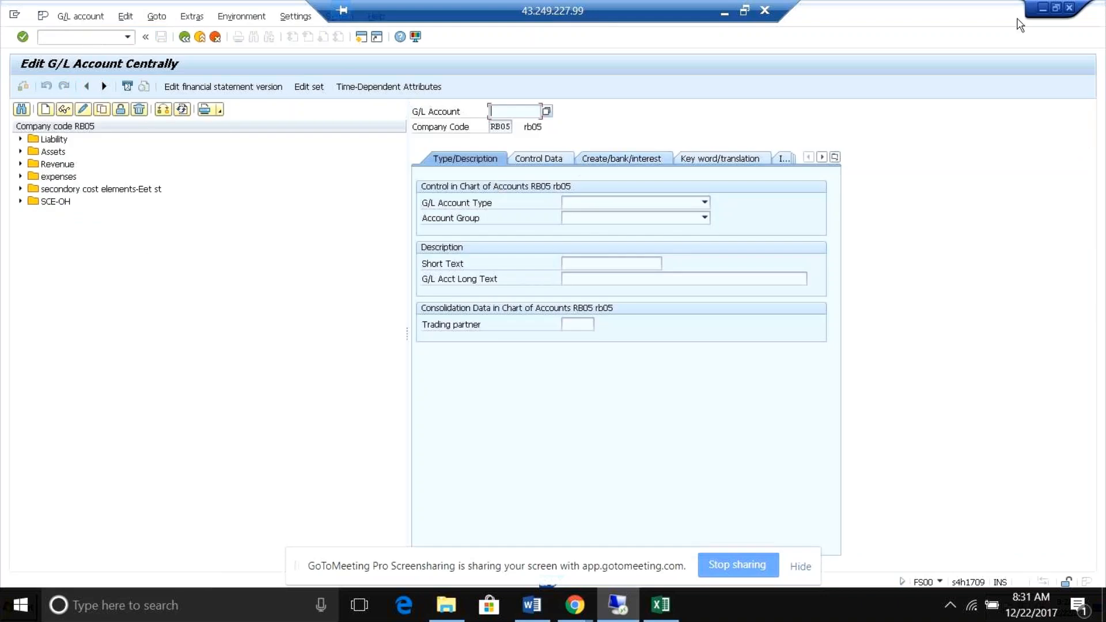
key("ctrl+slash")
left_click(1069, 8)
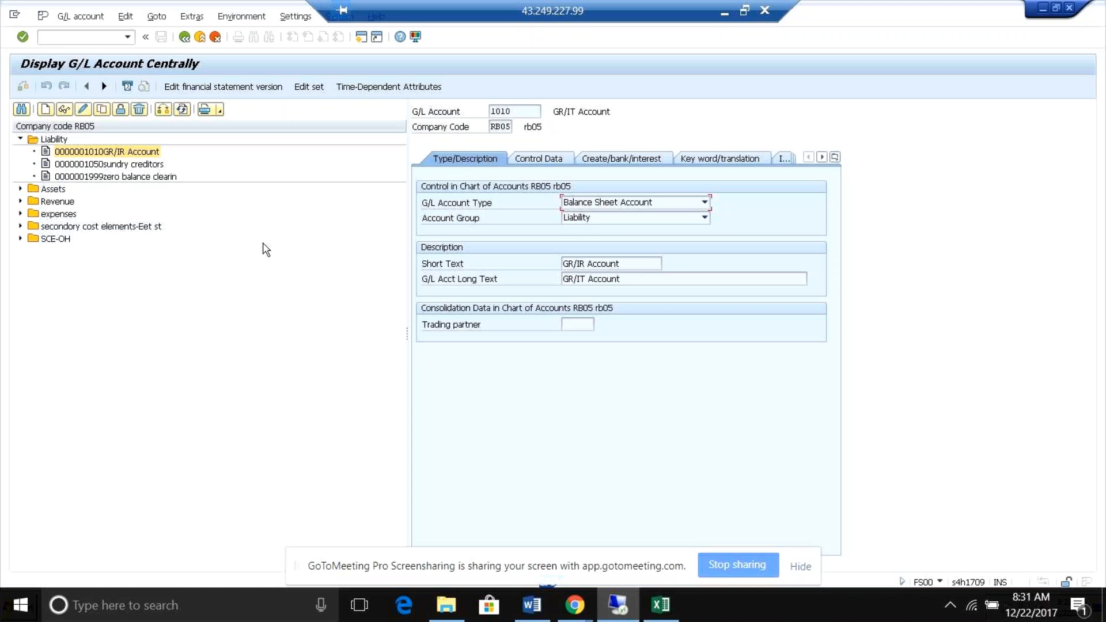
View the GR/IR Account's control data, then expand Assets and expenses and display the Inventory change account.
left_click(537, 164)
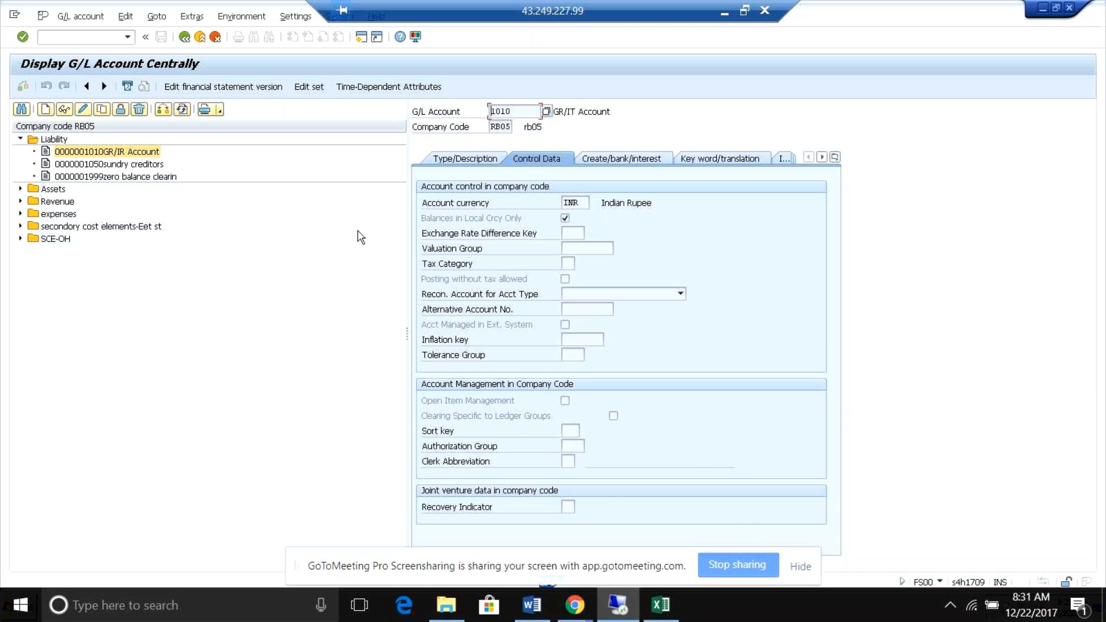
left_click(20, 189)
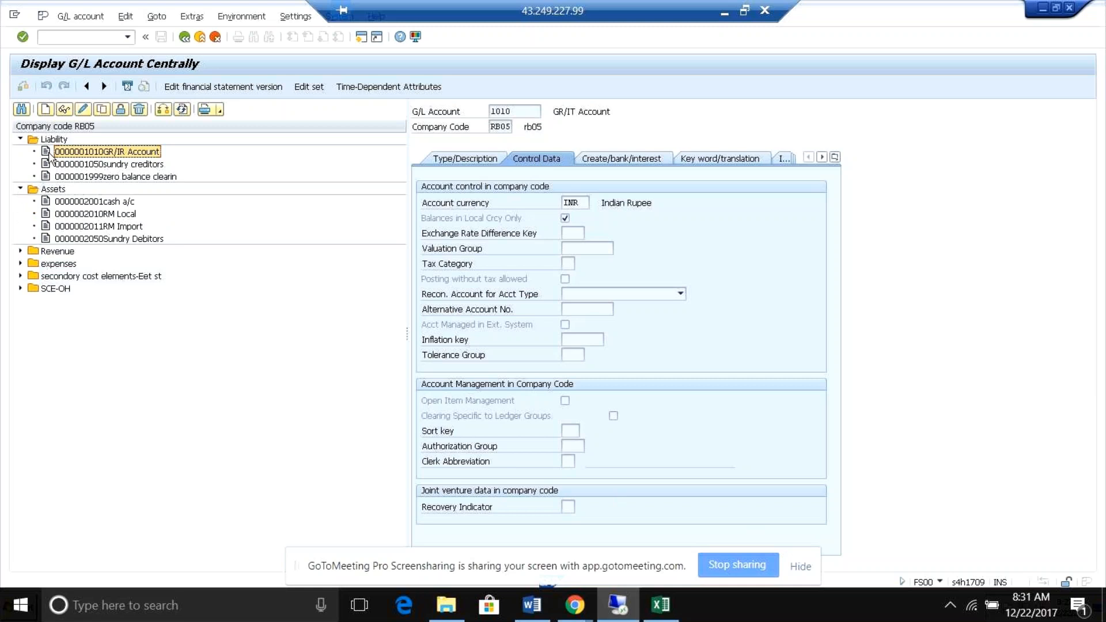
left_click(20, 264)
double_click(74, 278)
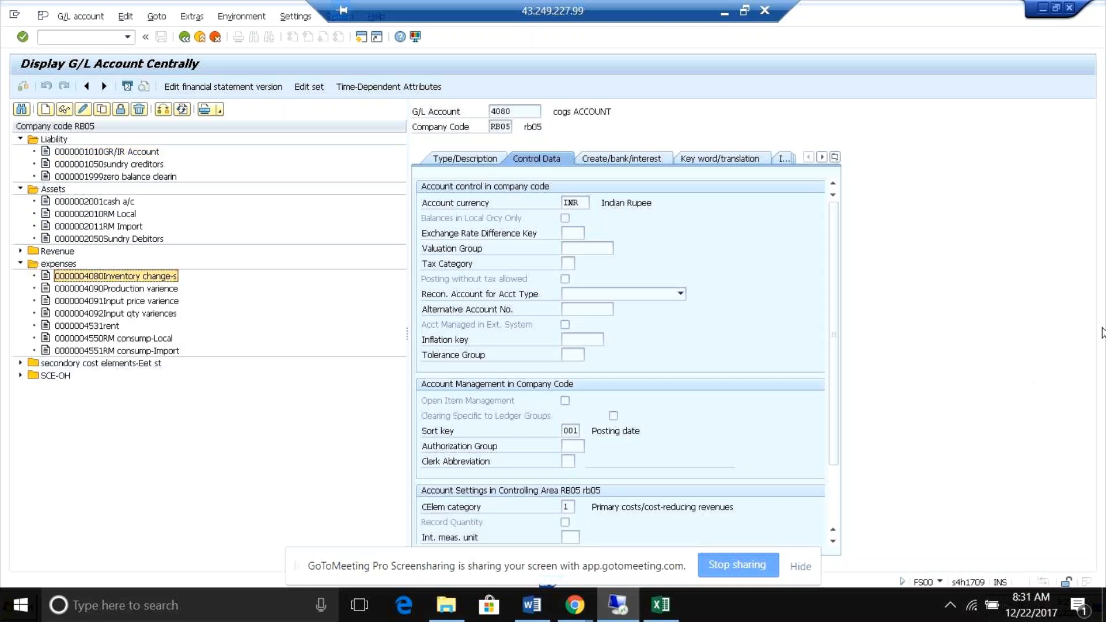
Examine the cost element category in the Inventory change account's settings for controlling area RB05.
left_click(1056, 8)
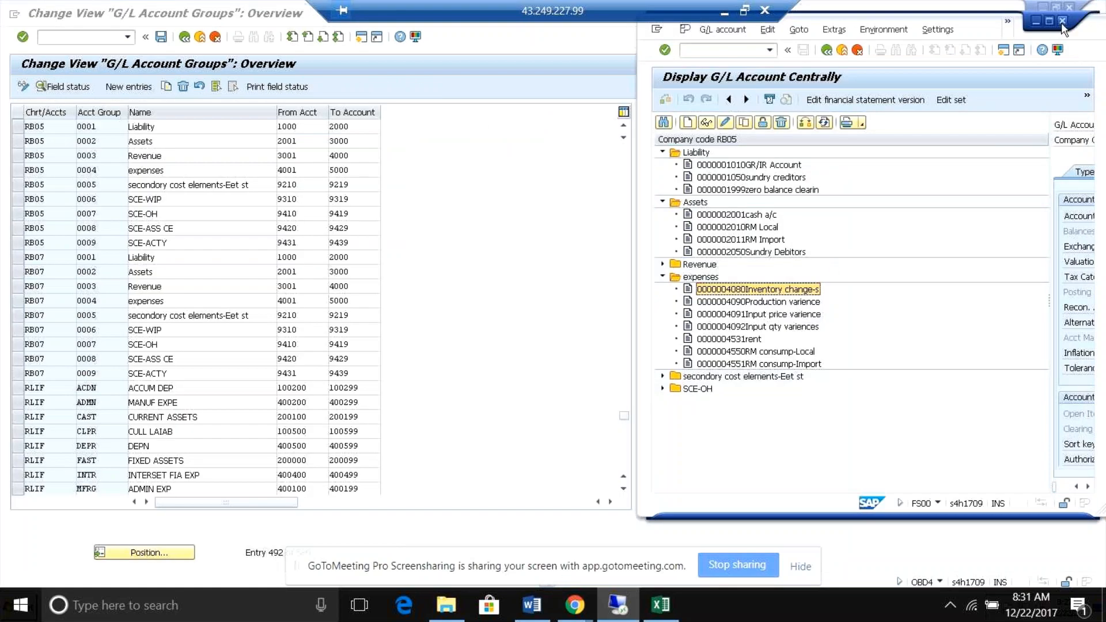
left_click(1051, 21)
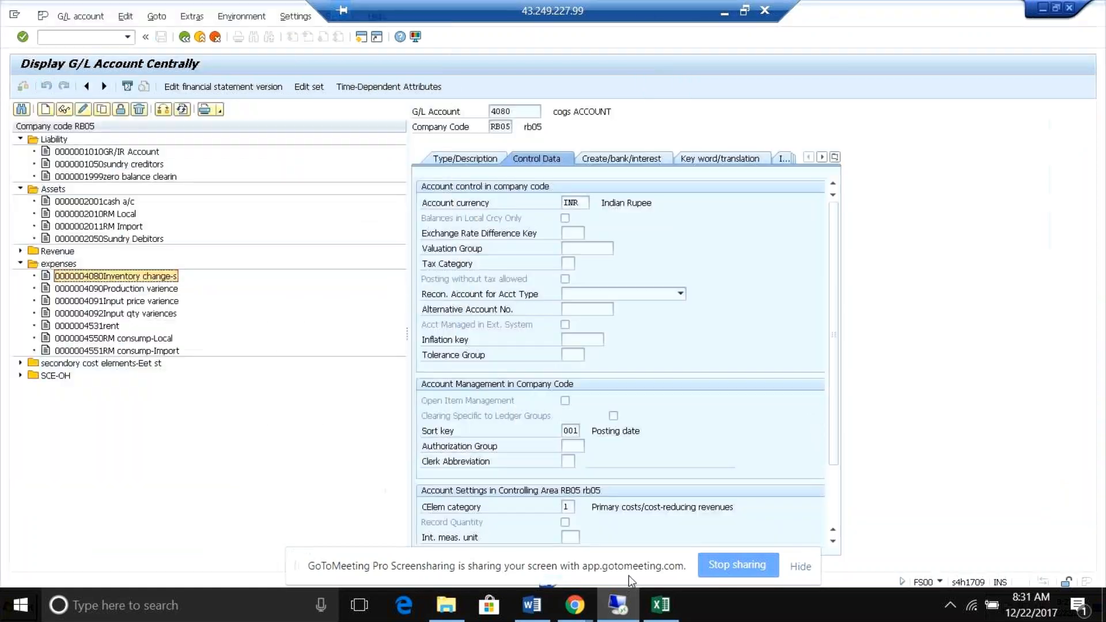
left_click_drag(834, 429, 838, 484)
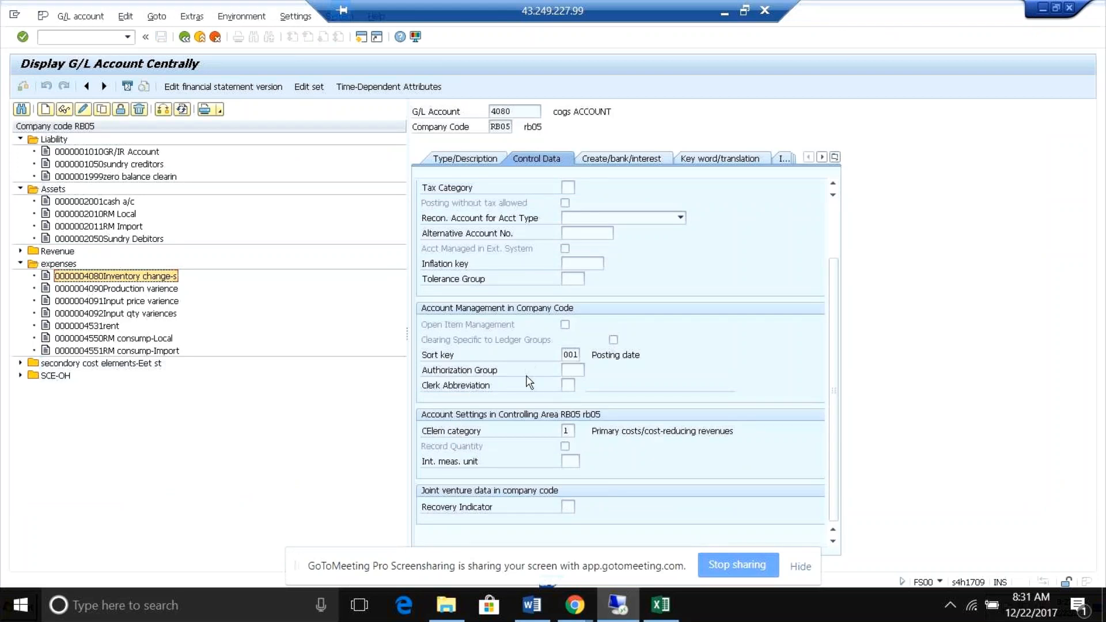
left_click(565, 430)
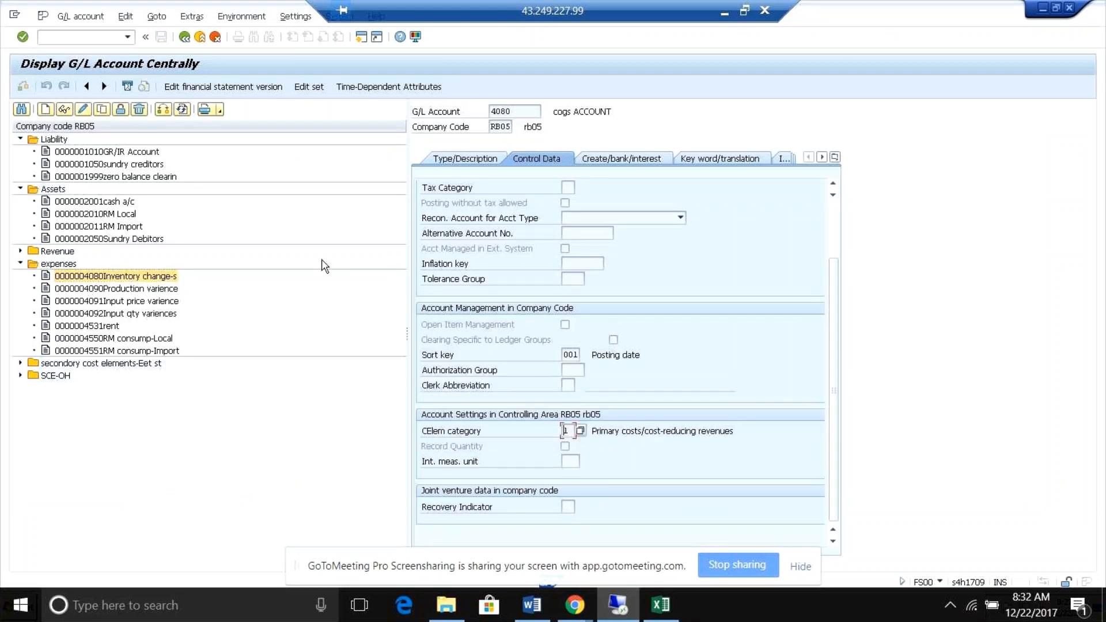
Check the available G/L account types and cost element categories for the Inventory change account.
left_click(490, 163)
left_click(704, 203)
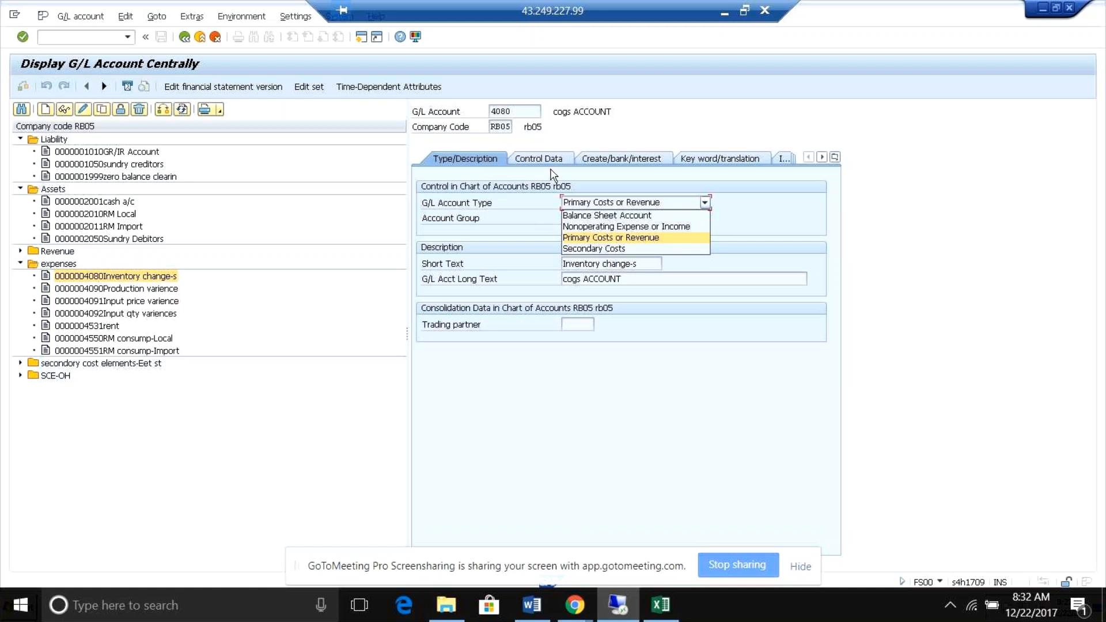
left_click(539, 156)
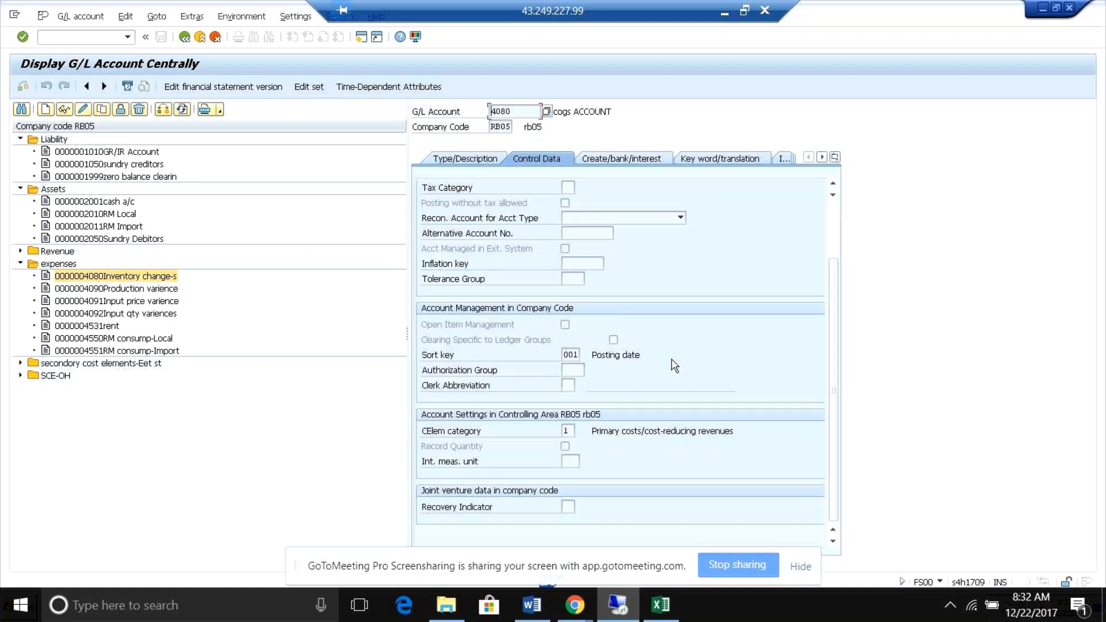
left_click(570, 429)
left_click(580, 432)
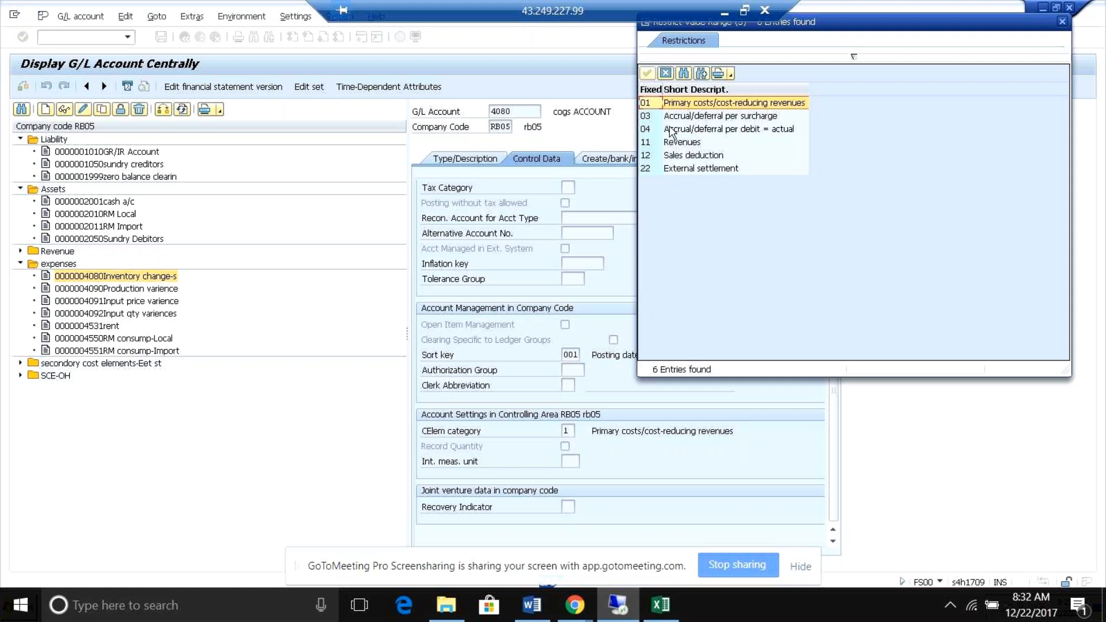
left_click(1063, 22)
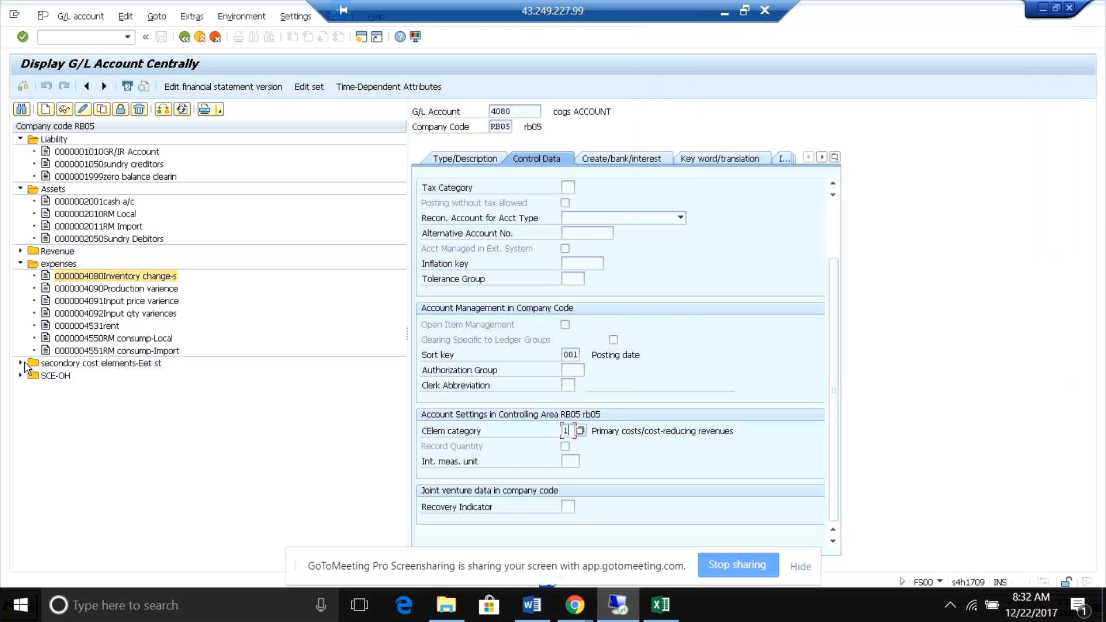
Display the internal set account under secondary cost elements, check its account type, and list its allowed cost element categories.
left_click(21, 362)
double_click(53, 377)
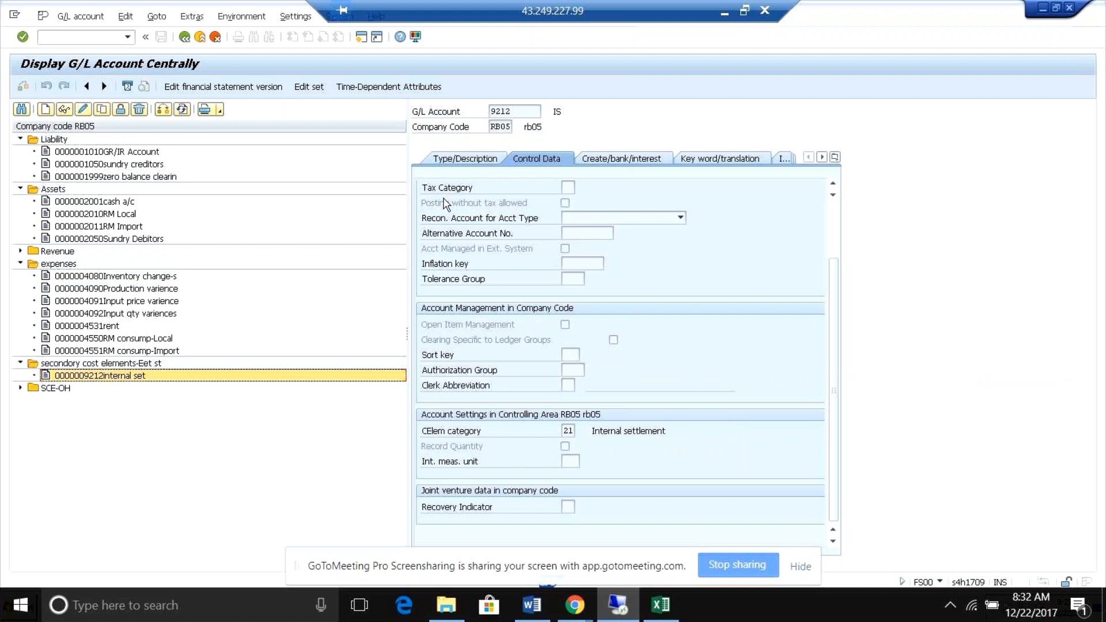
left_click(450, 160)
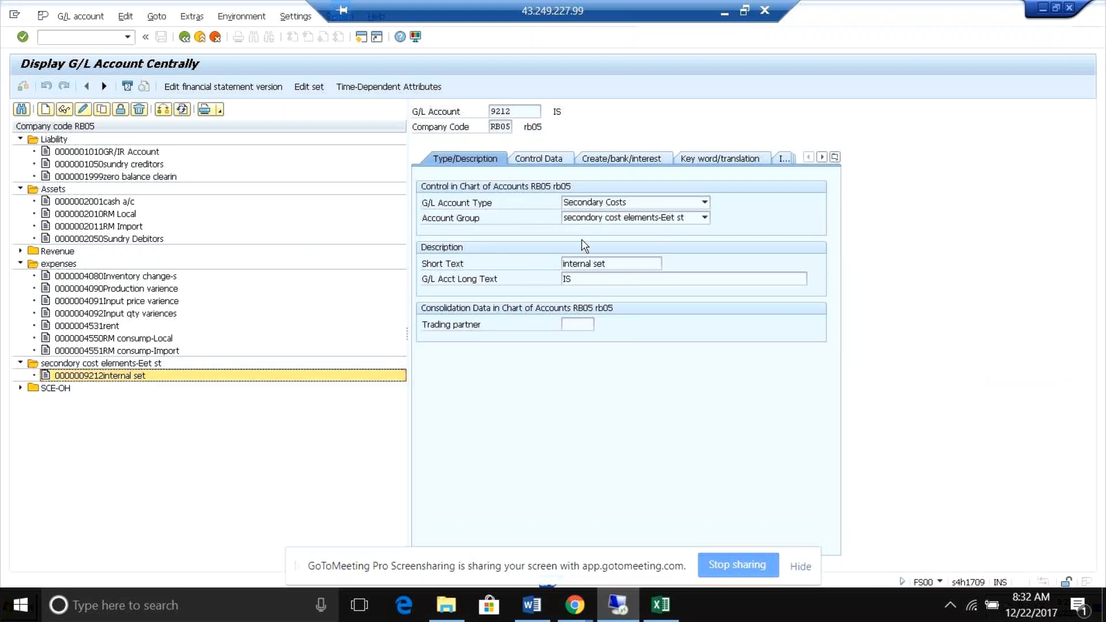
left_click(538, 158)
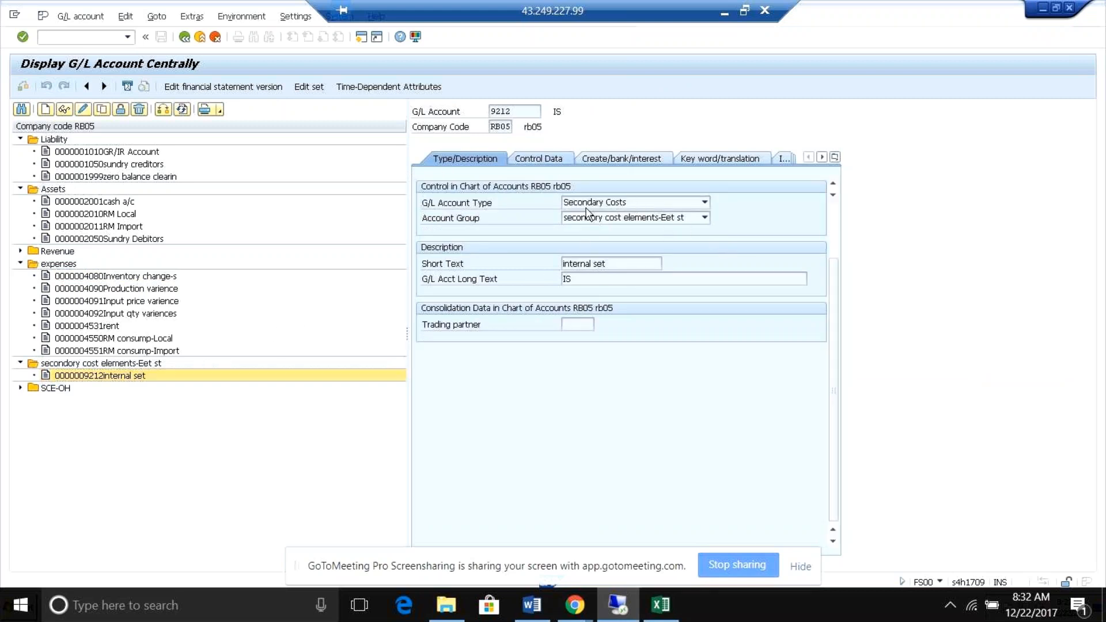
left_click(572, 431)
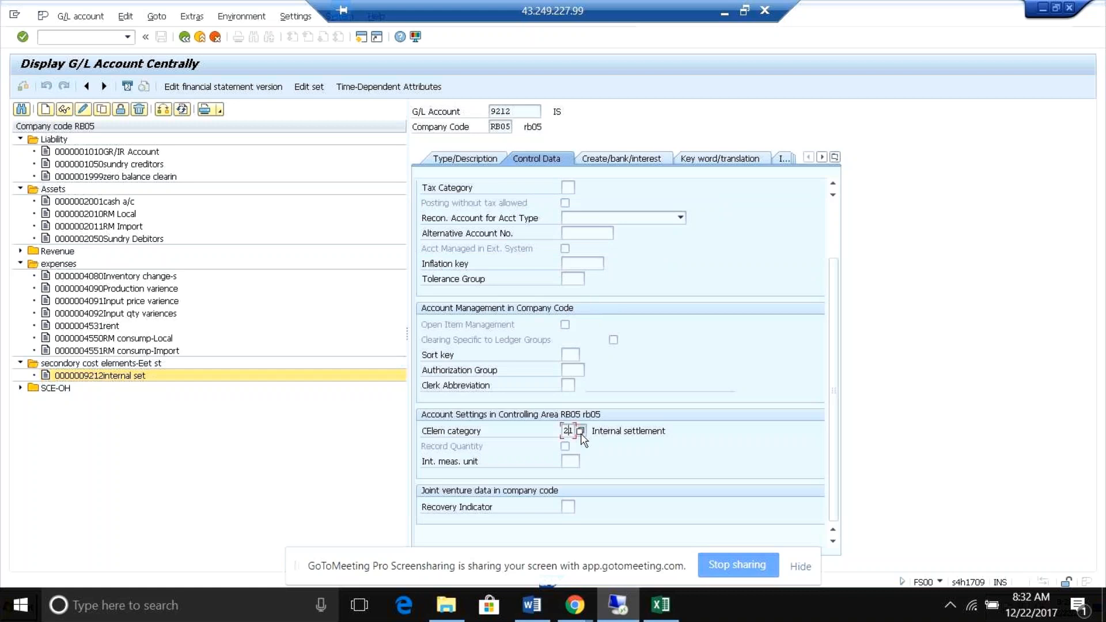
key("F4")
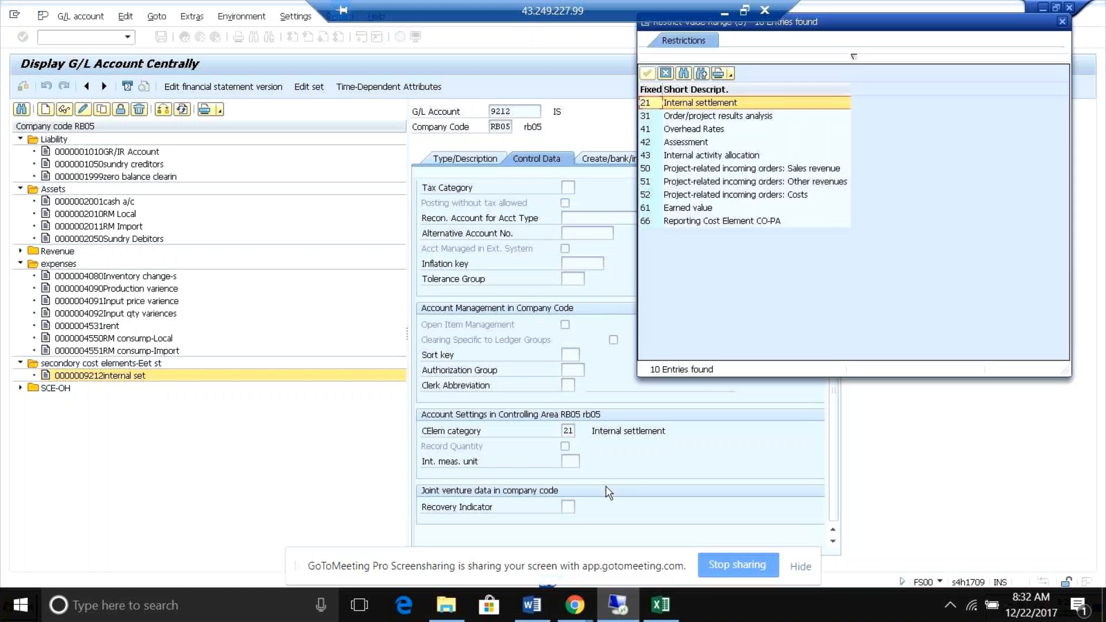
Go through the secondary cost element categories from Order/project results analysis to Reporting Cost Element CO-PA, then close the list.
left_click(650, 117)
left_click(650, 142)
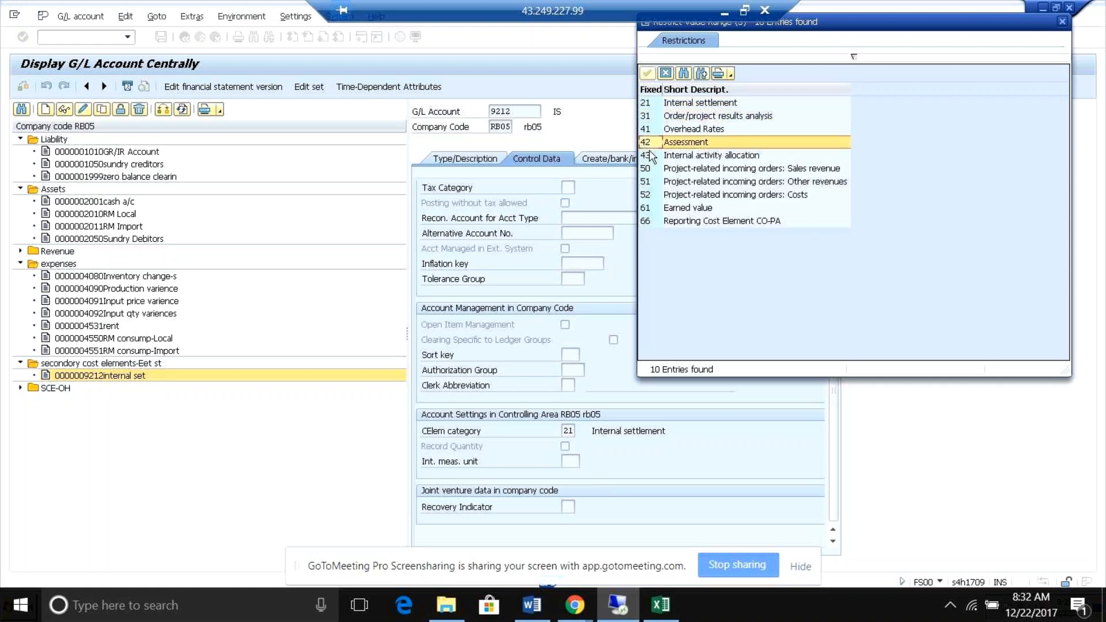
left_click(652, 155)
left_click(652, 168)
left_click(652, 181)
left_click(652, 195)
left_click(653, 207)
left_click(652, 223)
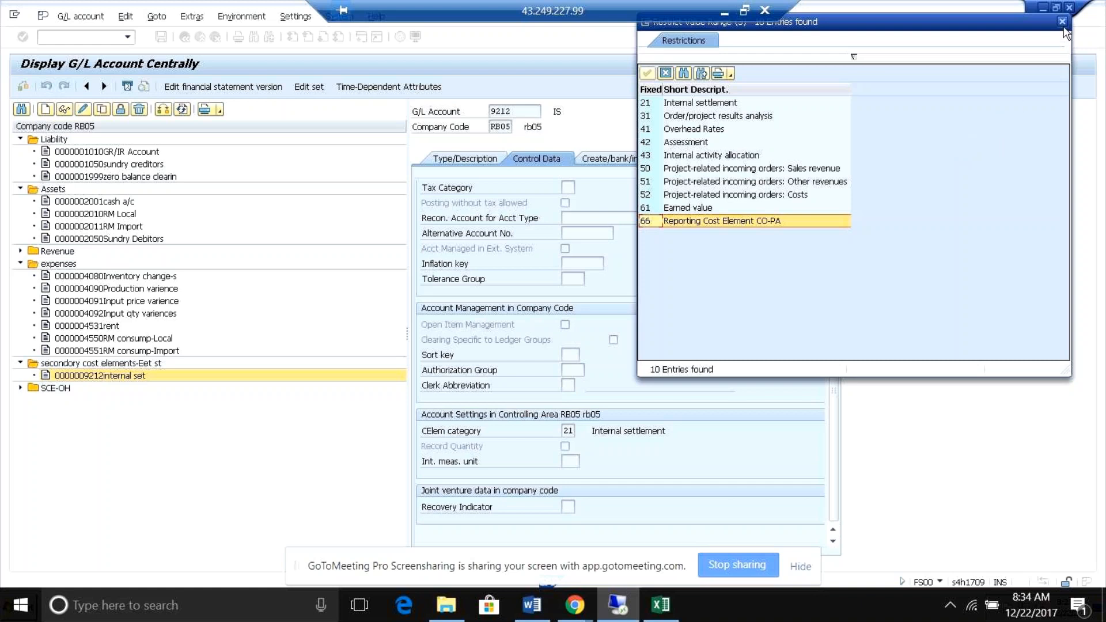
left_click(762, 225)
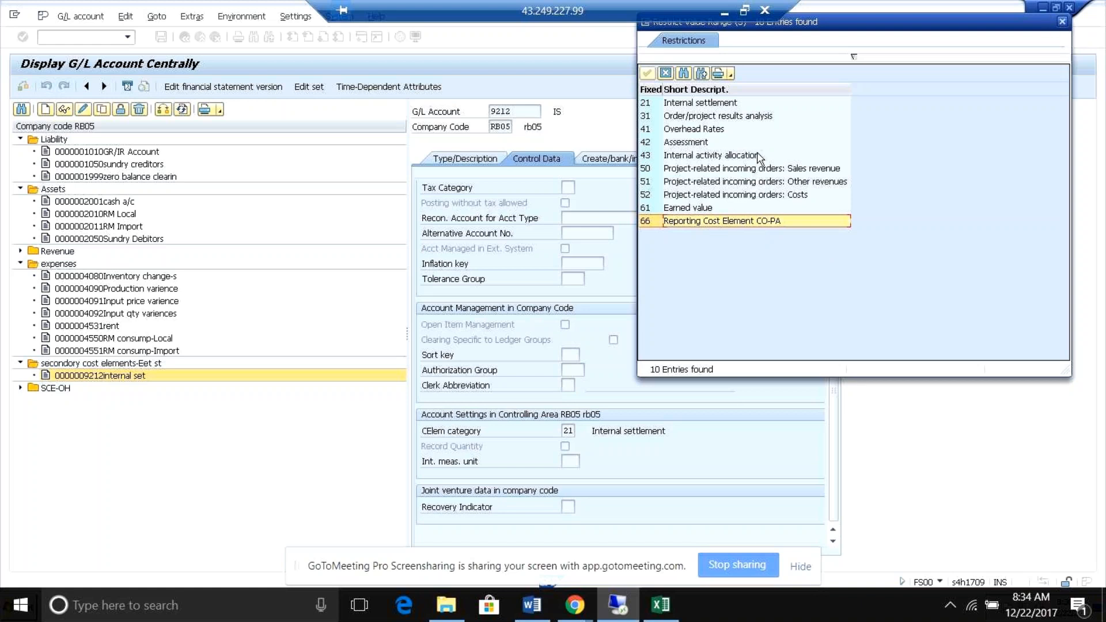
left_click(1061, 23)
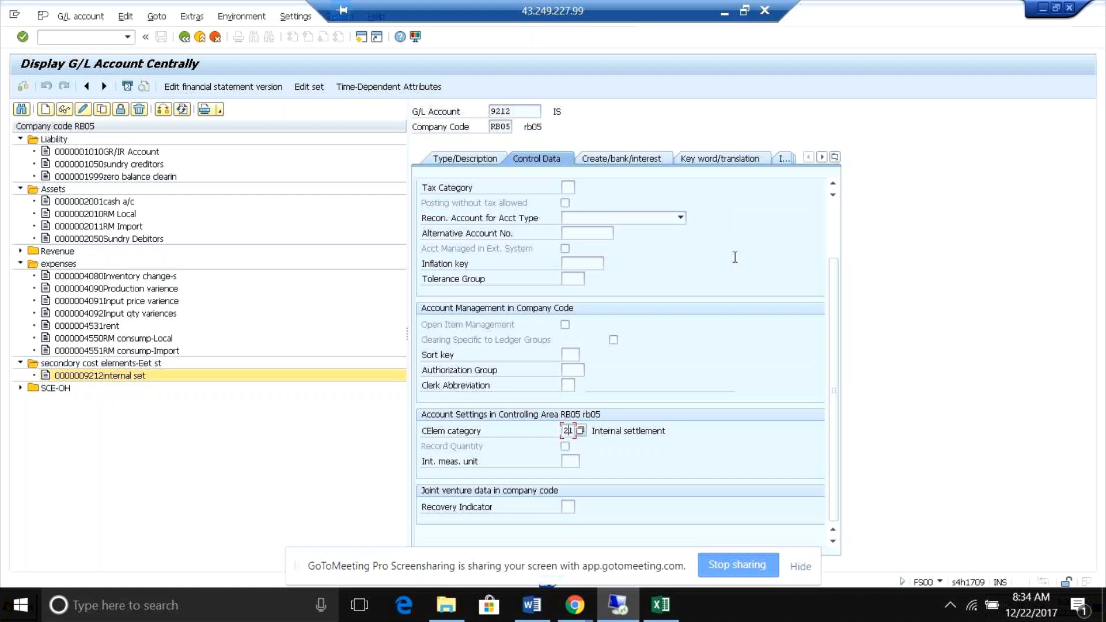
Review the internal set account's type, document creation and bank, and keyword and translation data, ending on its control data.
left_click(437, 162)
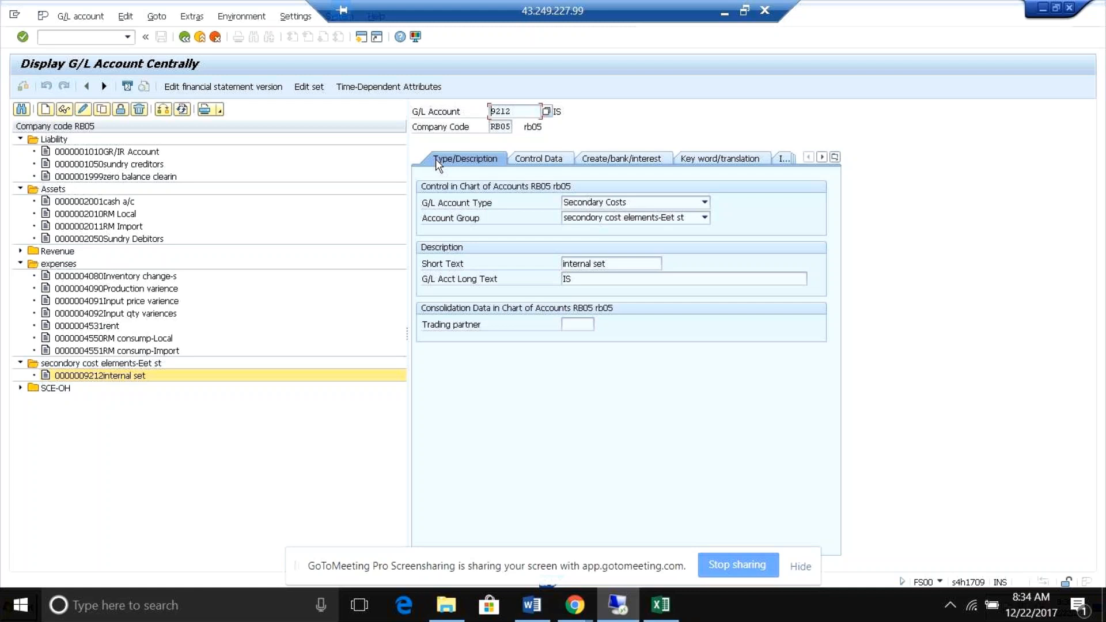
left_click(537, 161)
left_click(608, 157)
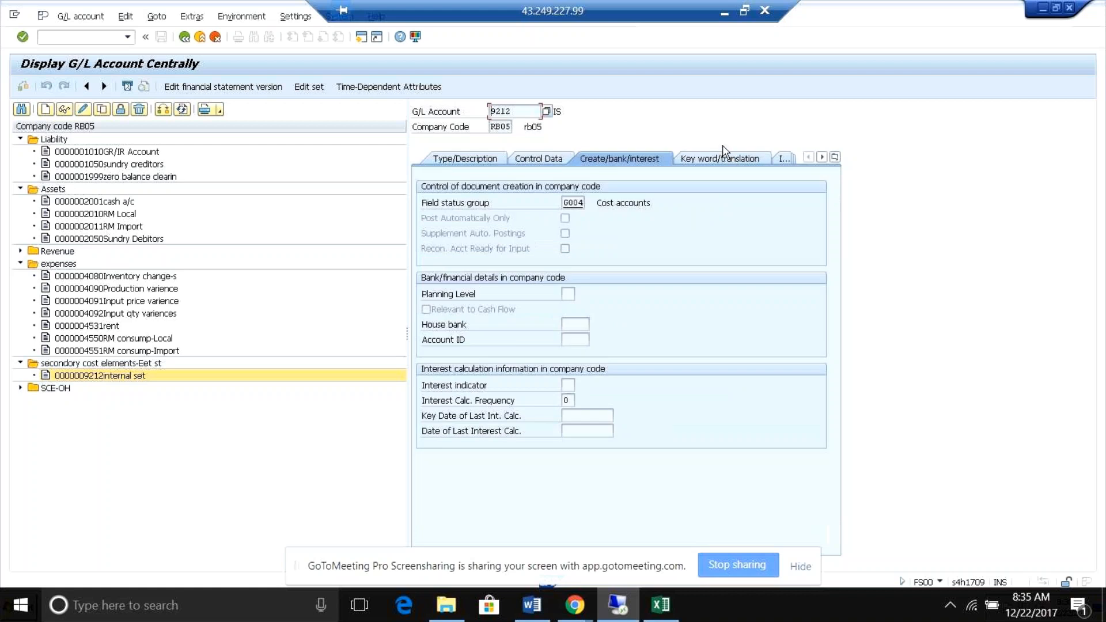
left_click(729, 160)
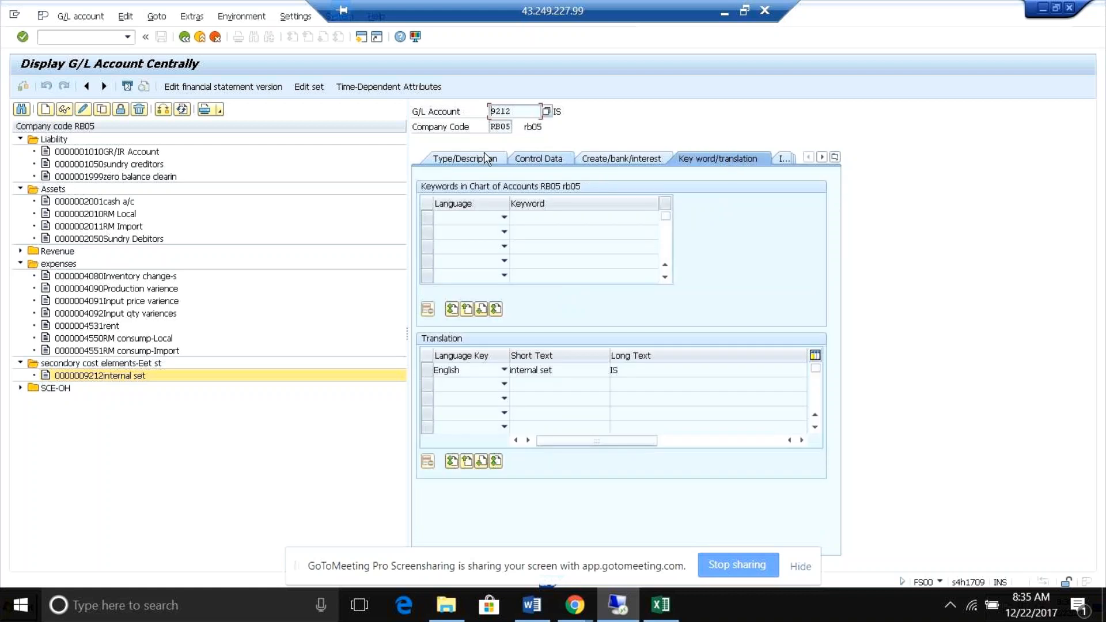
left_click(464, 156)
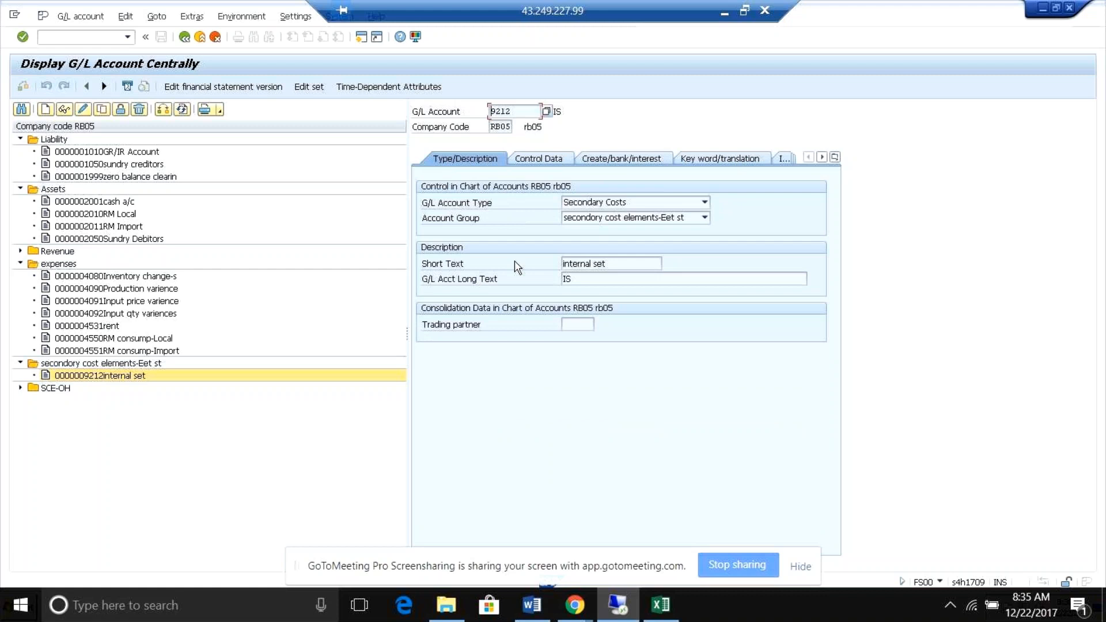
left_click(529, 158)
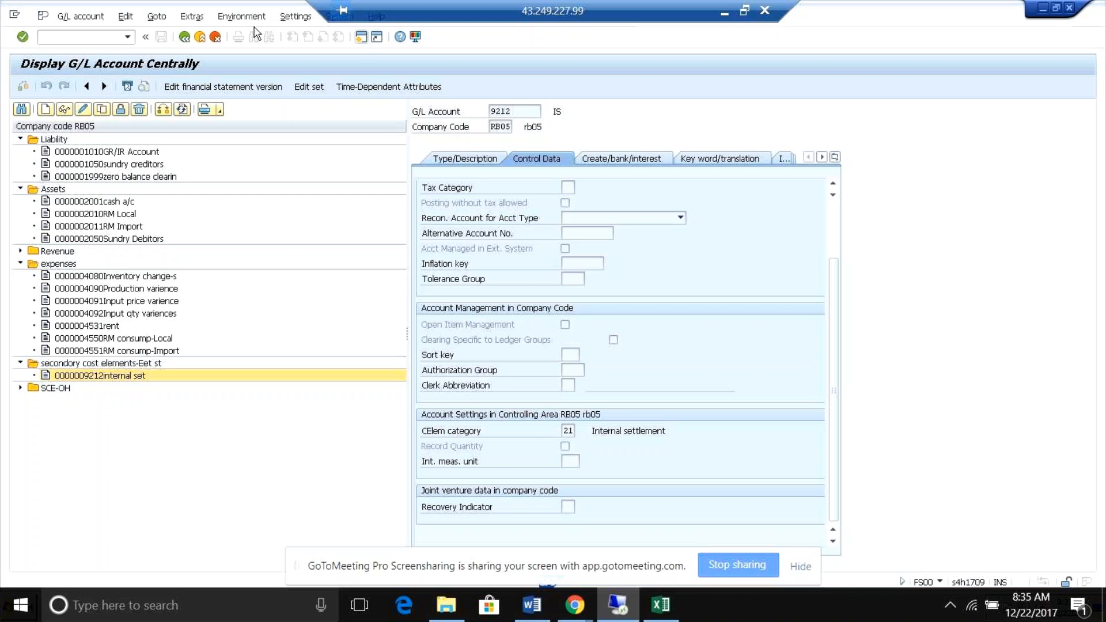
Run transaction OBD4 in another SAP session to display the G/L account groups.
key("F3")
type("/nobd")
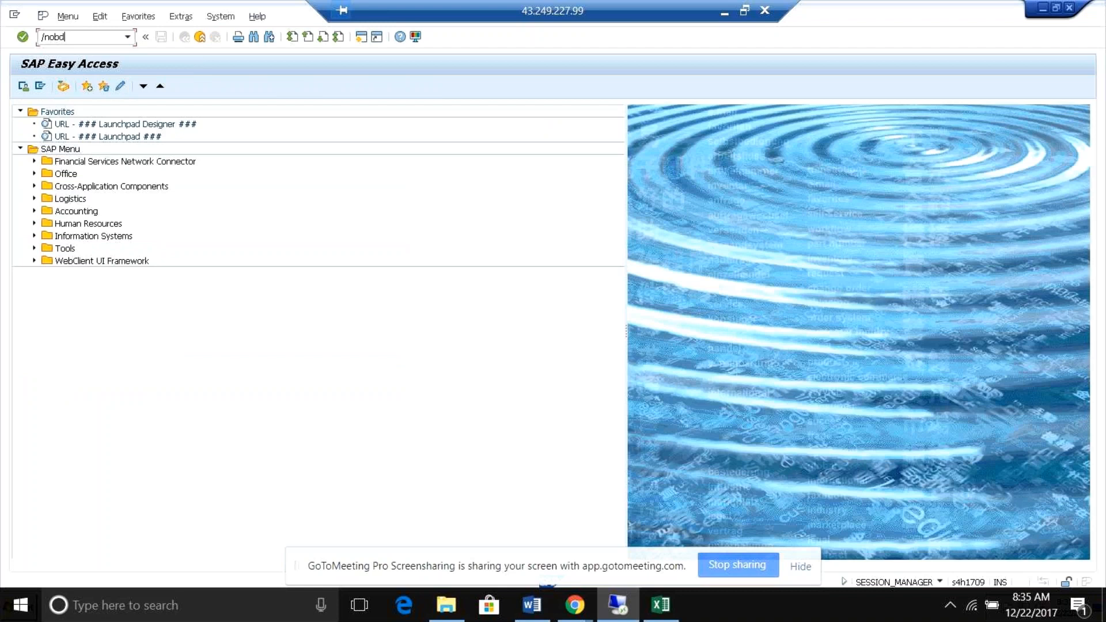
type("4")
key("Return")
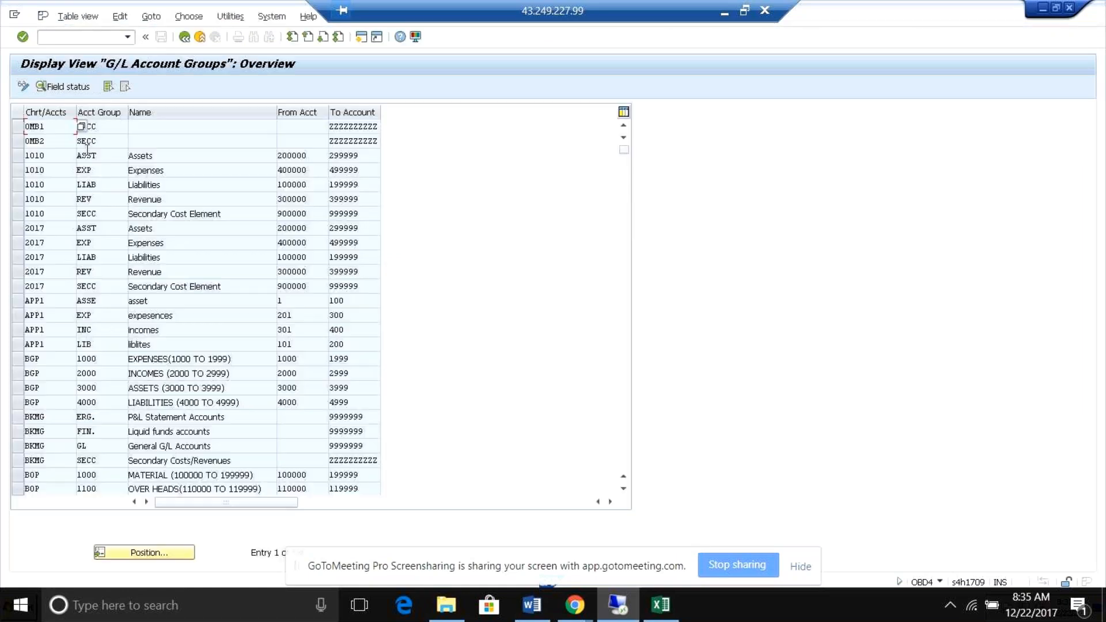
Position the account groups list at chart of accounts RB05.
left_click(17, 129)
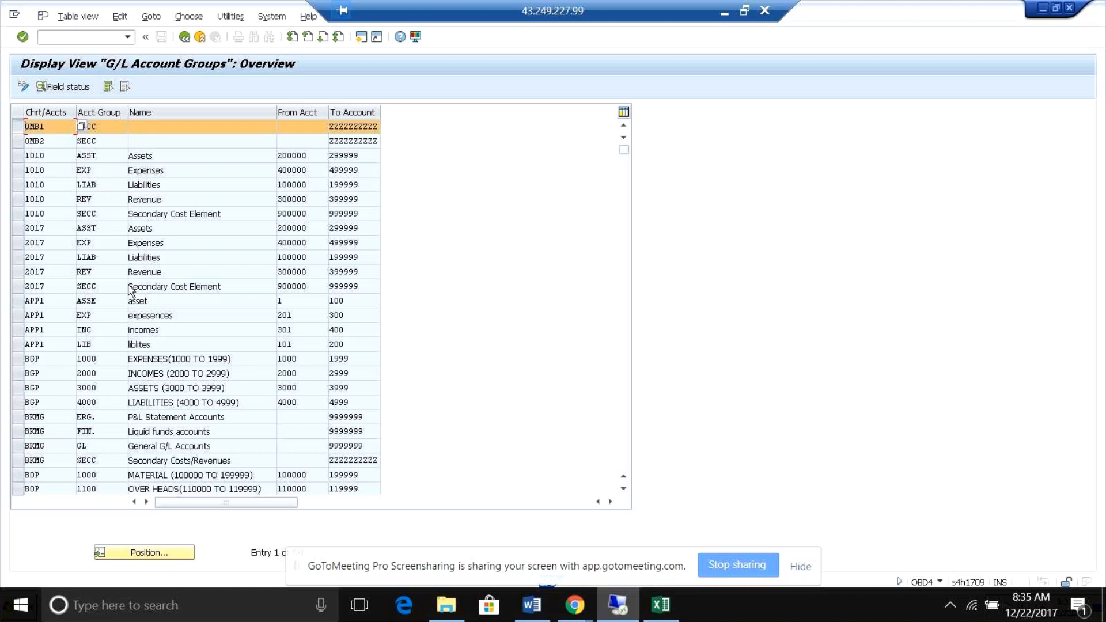
left_click(152, 552)
type("rb05")
key("Return")
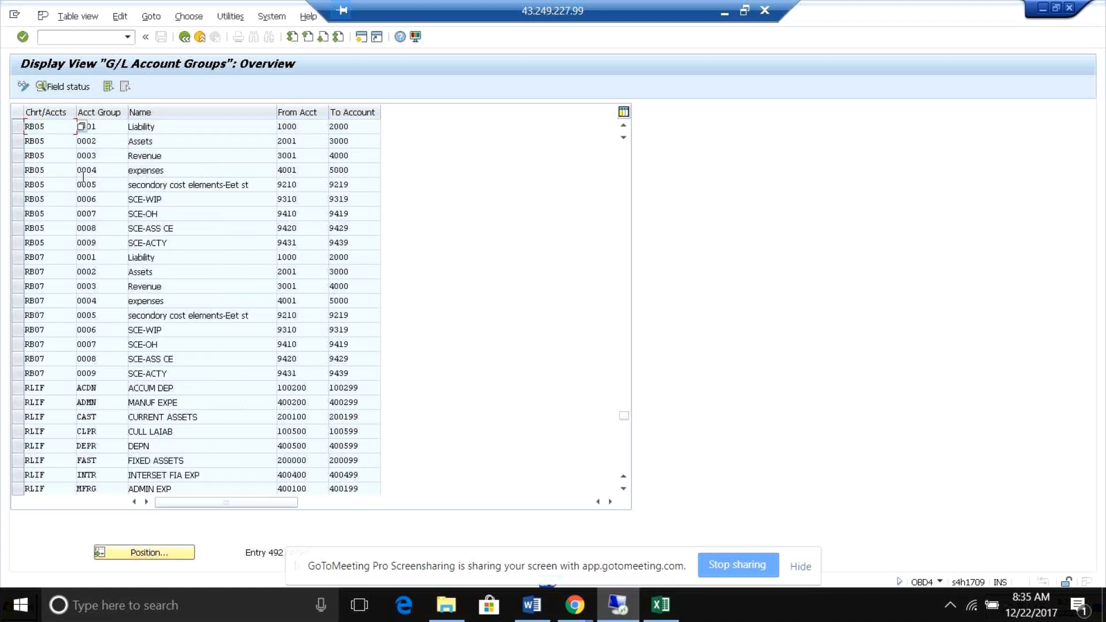
Display the Account control field status of the RB05 Revenue account group.
left_click(16, 132)
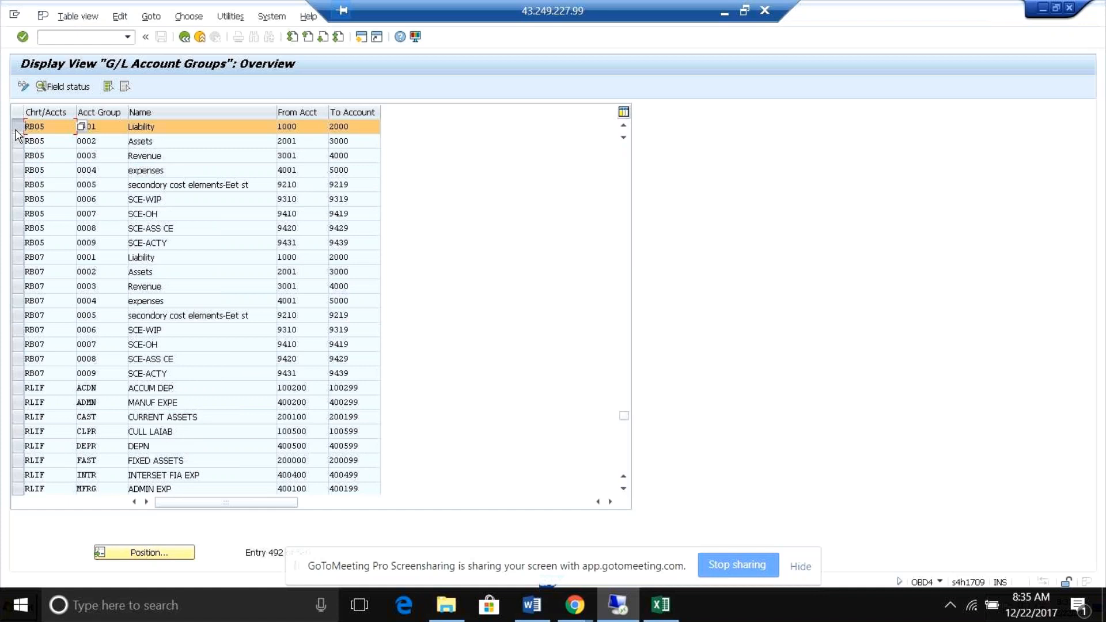
left_click(17, 129)
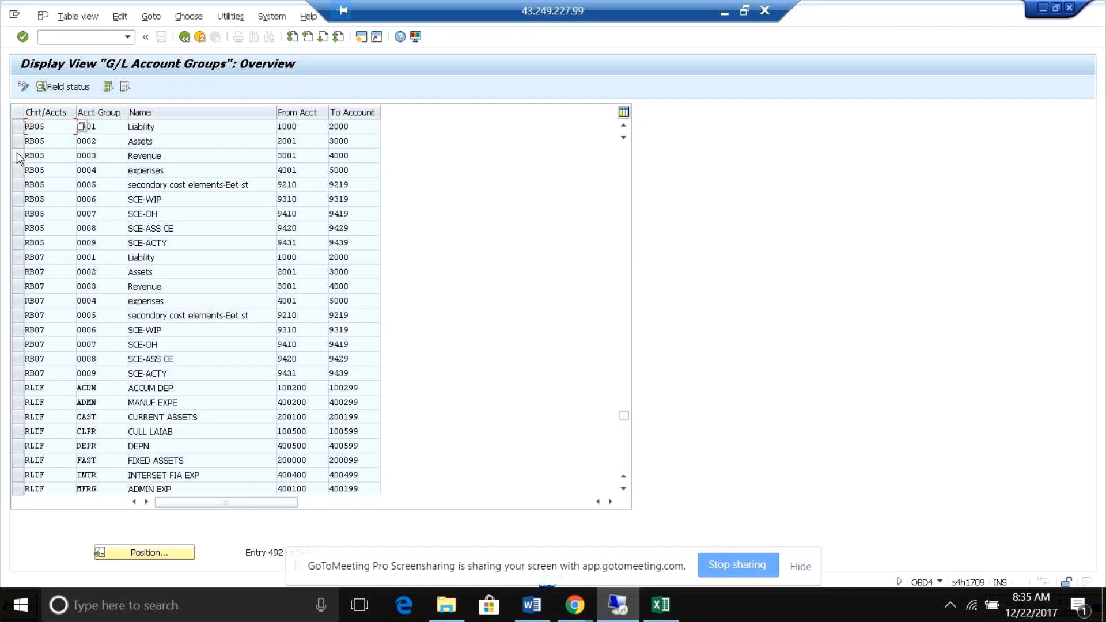
left_click(18, 158)
left_click(53, 88)
double_click(54, 184)
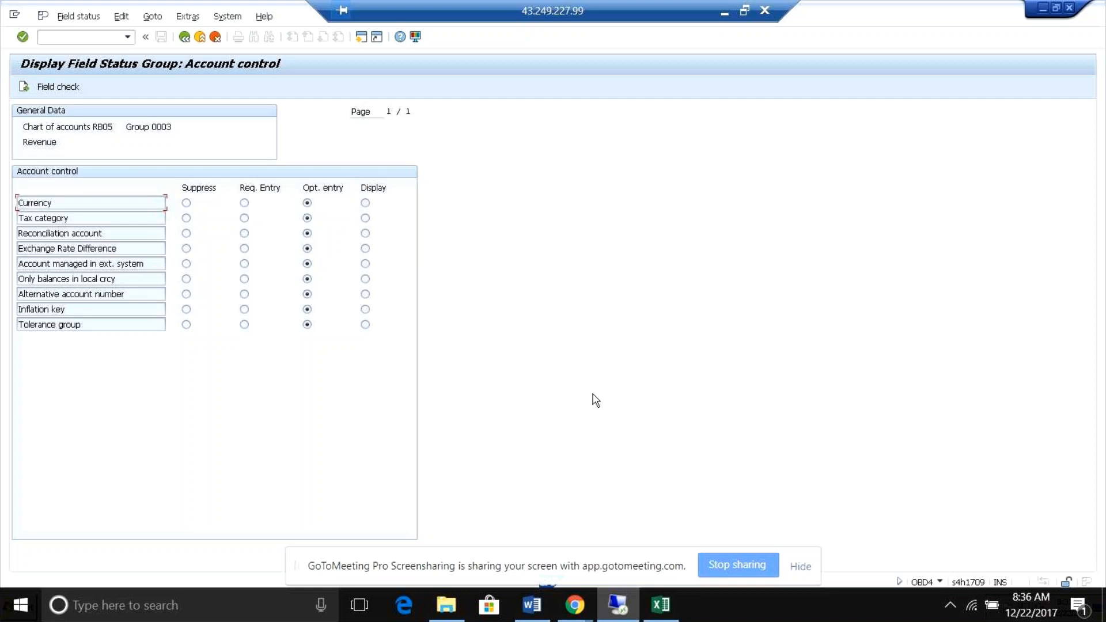
Compare the Revenue group's account control fields with the internal set account's control data, then return to the account groups list.
key("alt+Tab")
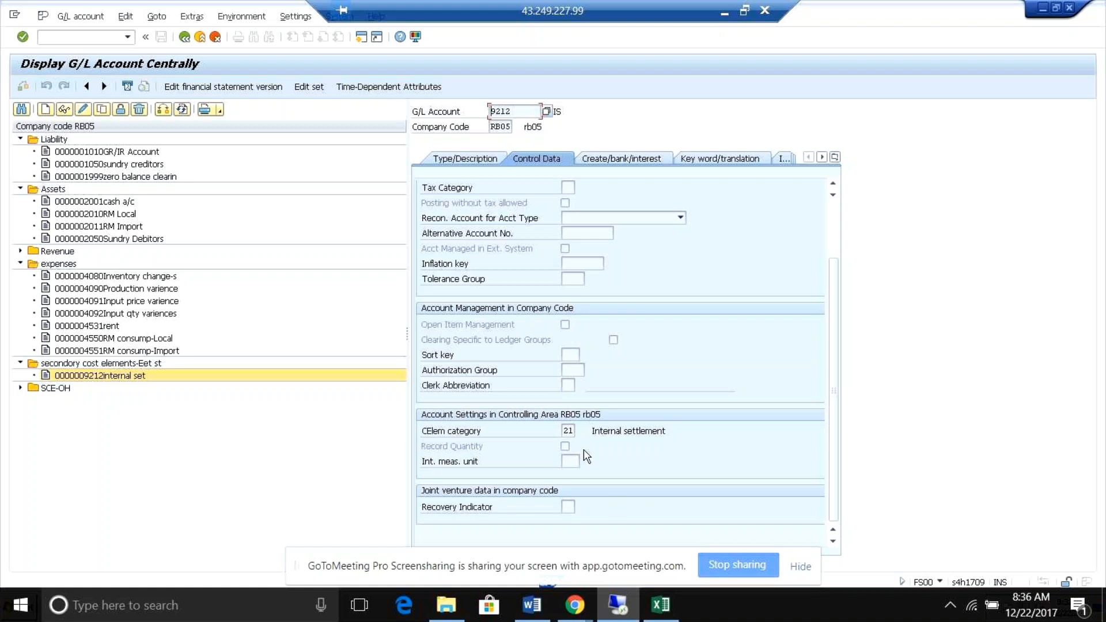
key("alt+Tab")
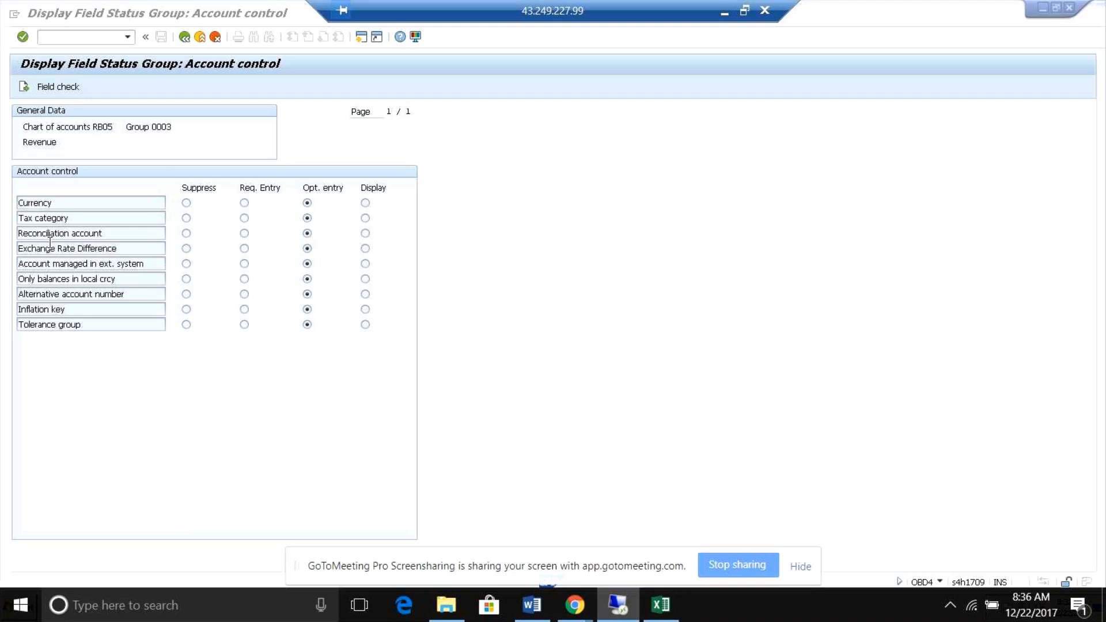
key("alt+Tab")
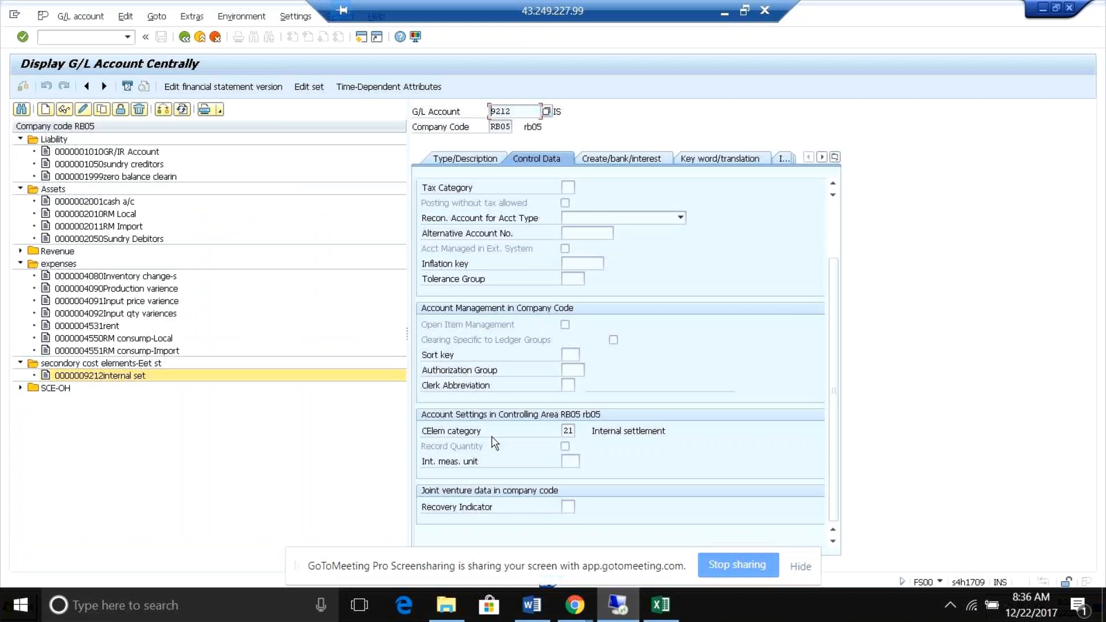
key("alt+Tab")
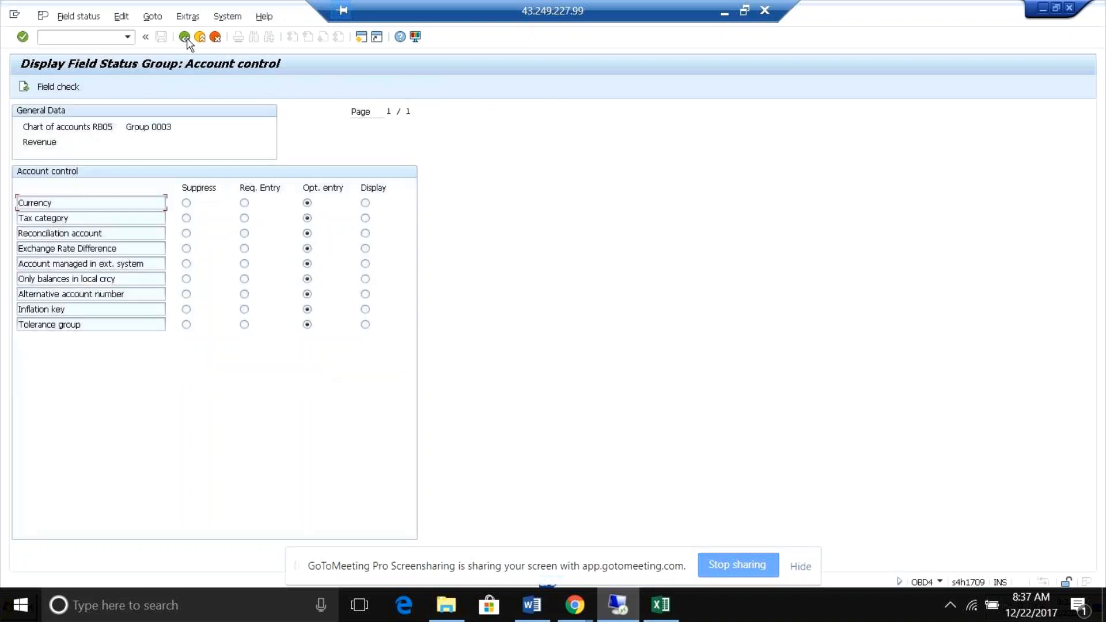
double_click(57, 205)
left_click(427, 171)
left_click(185, 37)
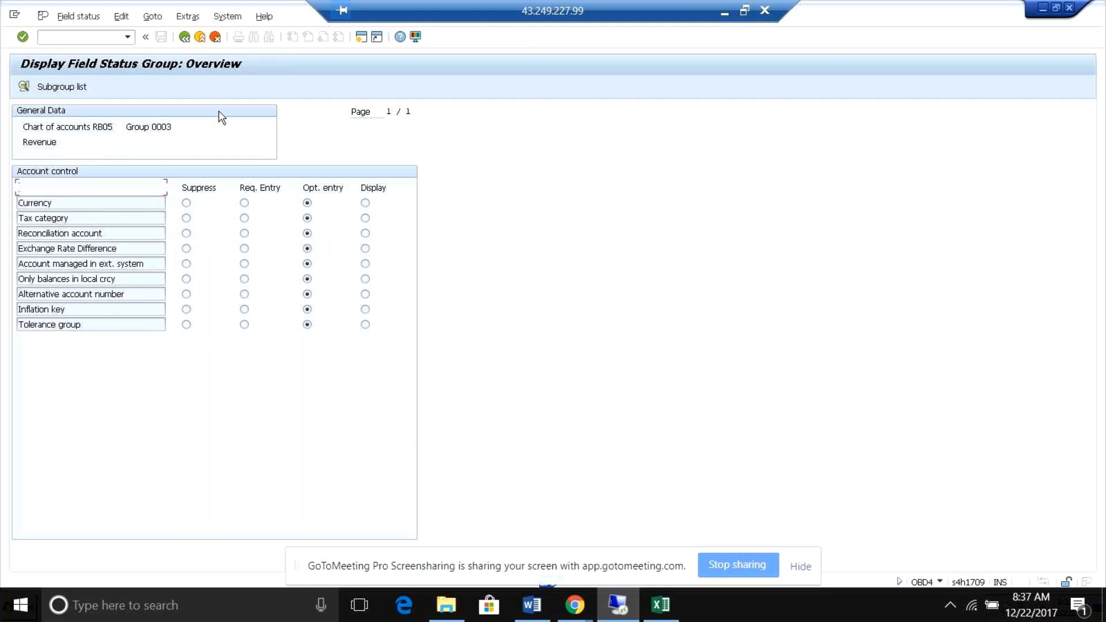
left_click(184, 37)
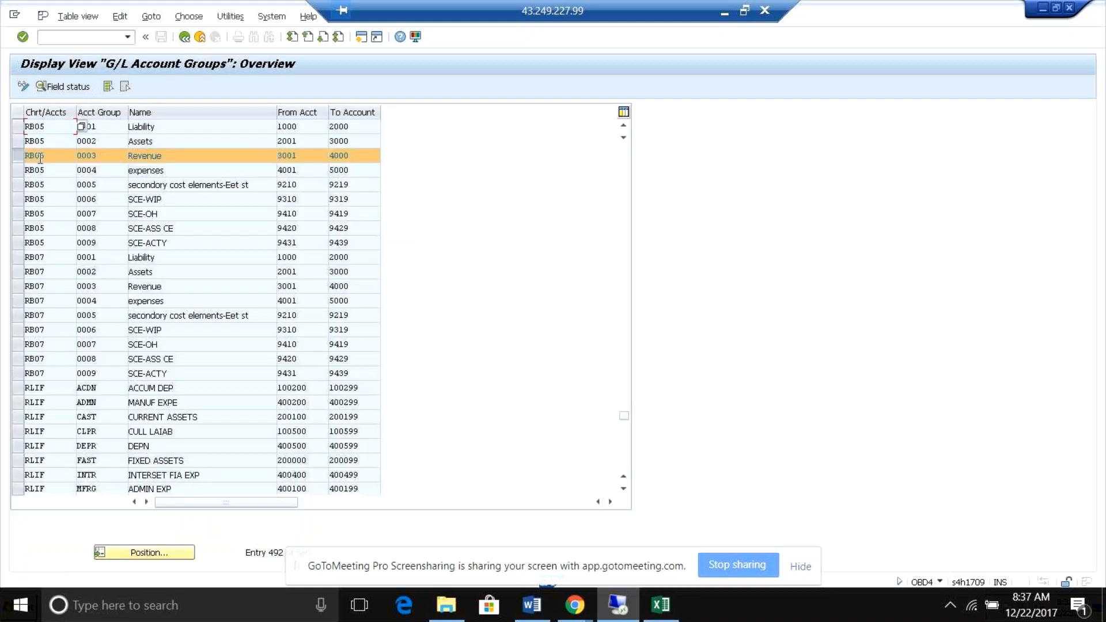
Display the Account control field status of RB05 group 0005, the secondary cost elements.
left_click(16, 157)
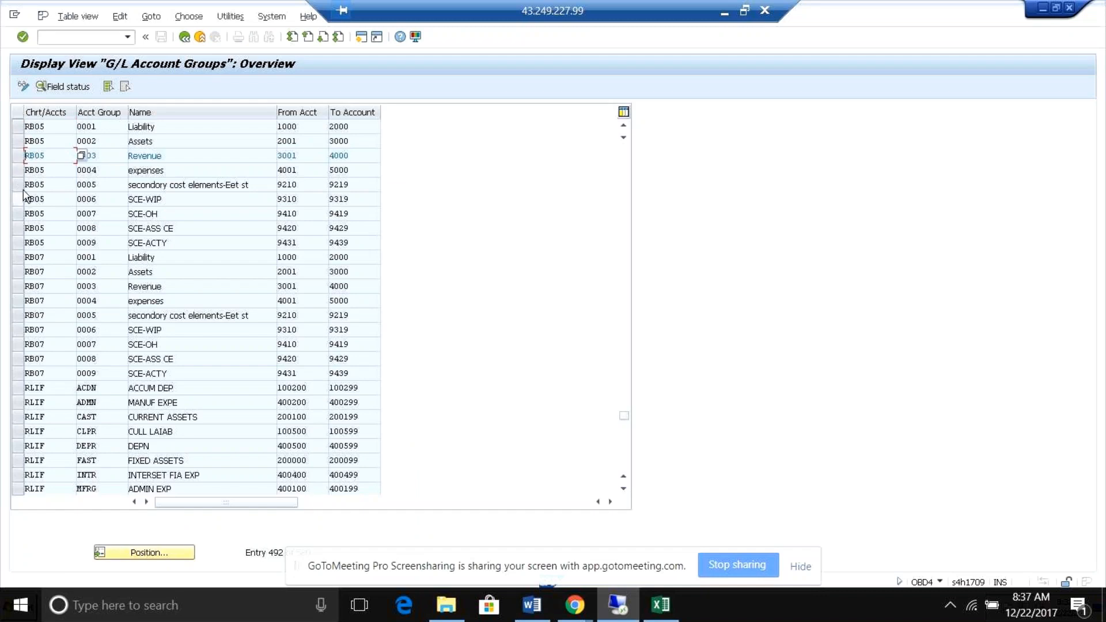
left_click(20, 186)
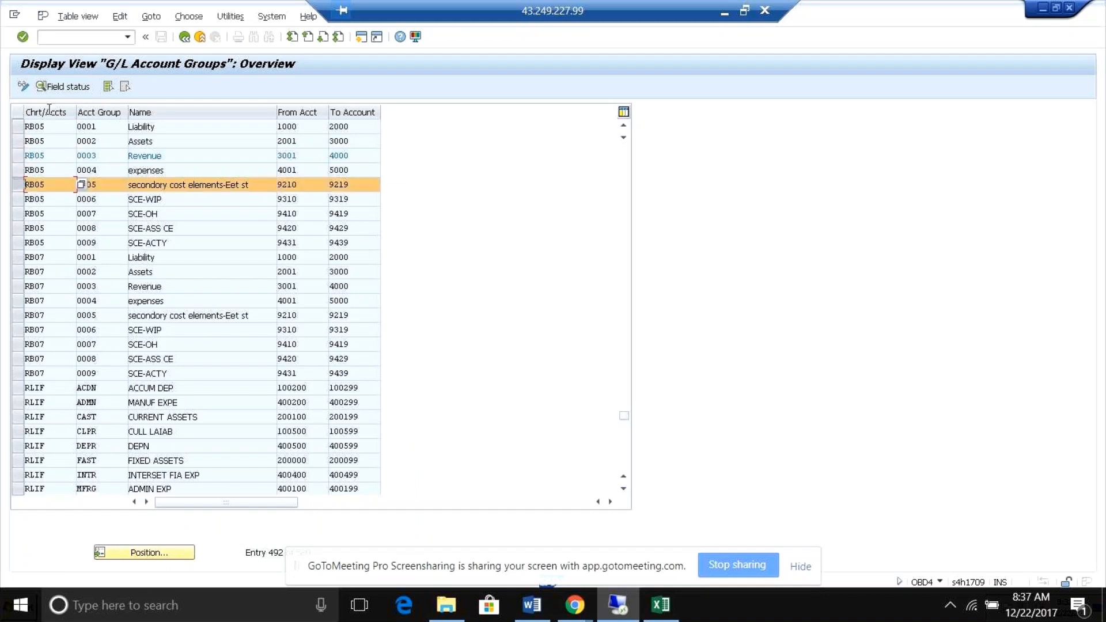
left_click(50, 88)
double_click(65, 188)
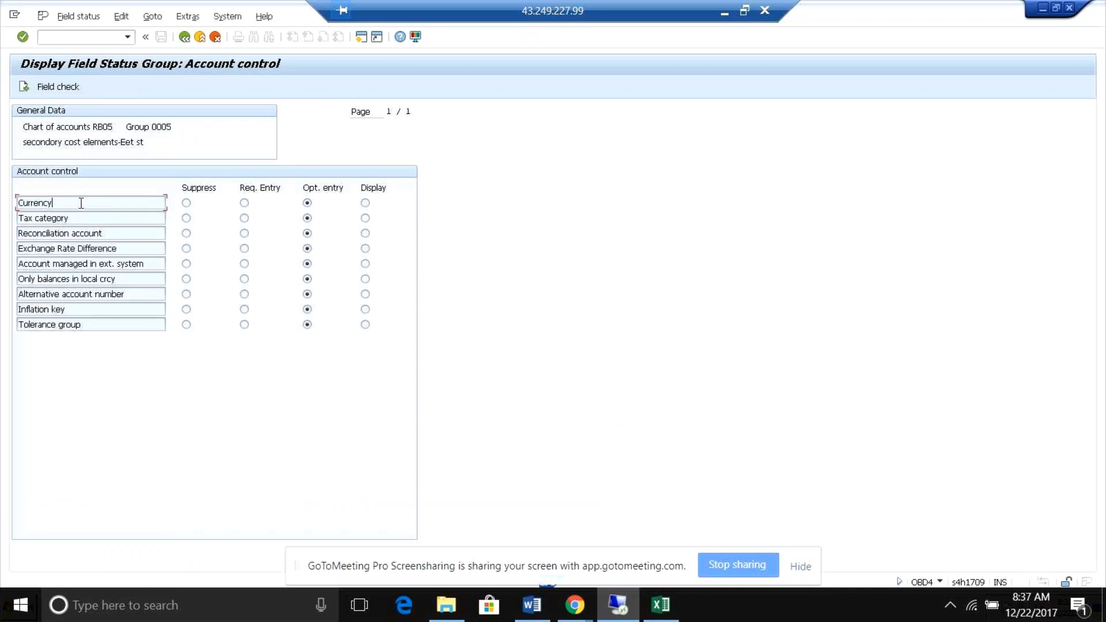
Look through group 0005's account control fields from Reconciliation account to Tolerance group, then return to the subgroup overview.
left_click(109, 232)
left_click(125, 250)
left_click(150, 279)
left_click(148, 309)
left_click(147, 325)
left_click(185, 36)
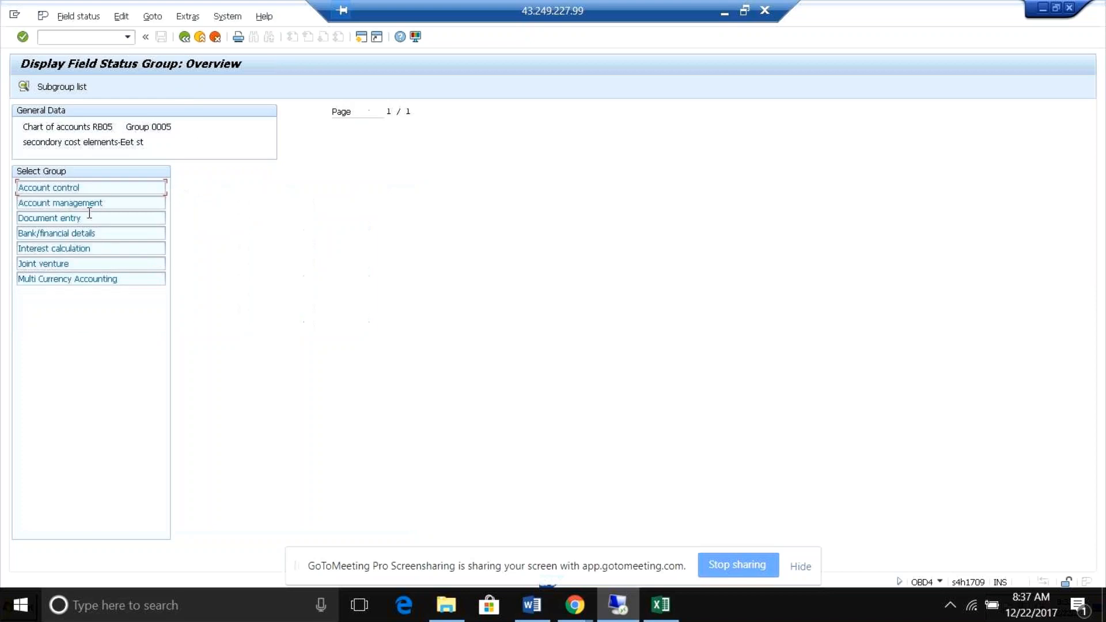
Review the Account management and Document entry field status of group 0005, then return to the subgroup overview.
left_click(80, 202)
double_click(80, 202)
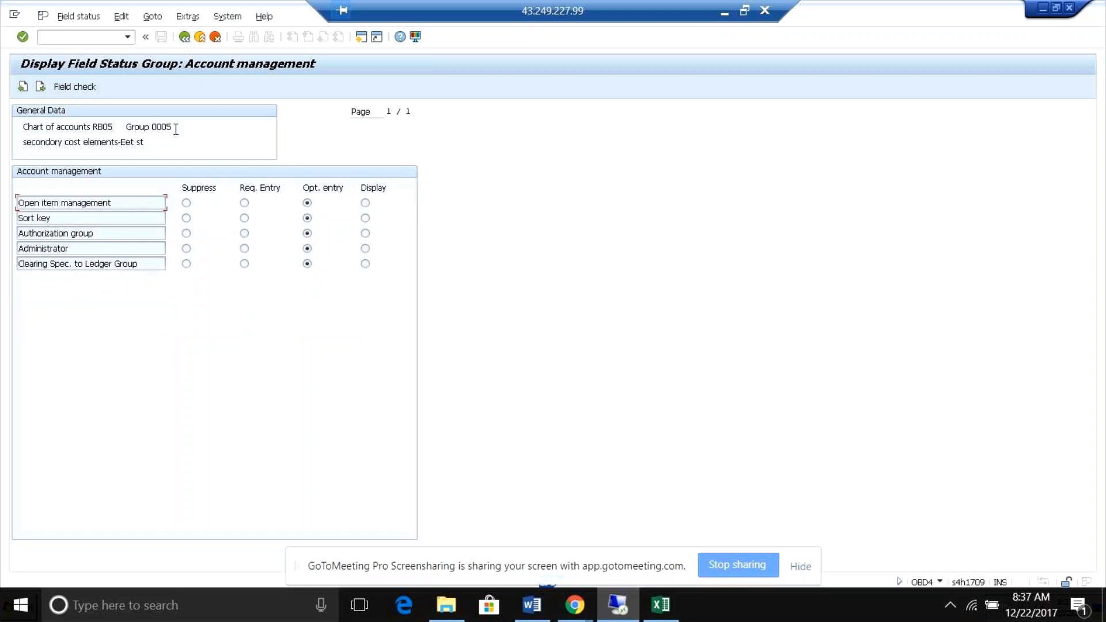
left_click(184, 37)
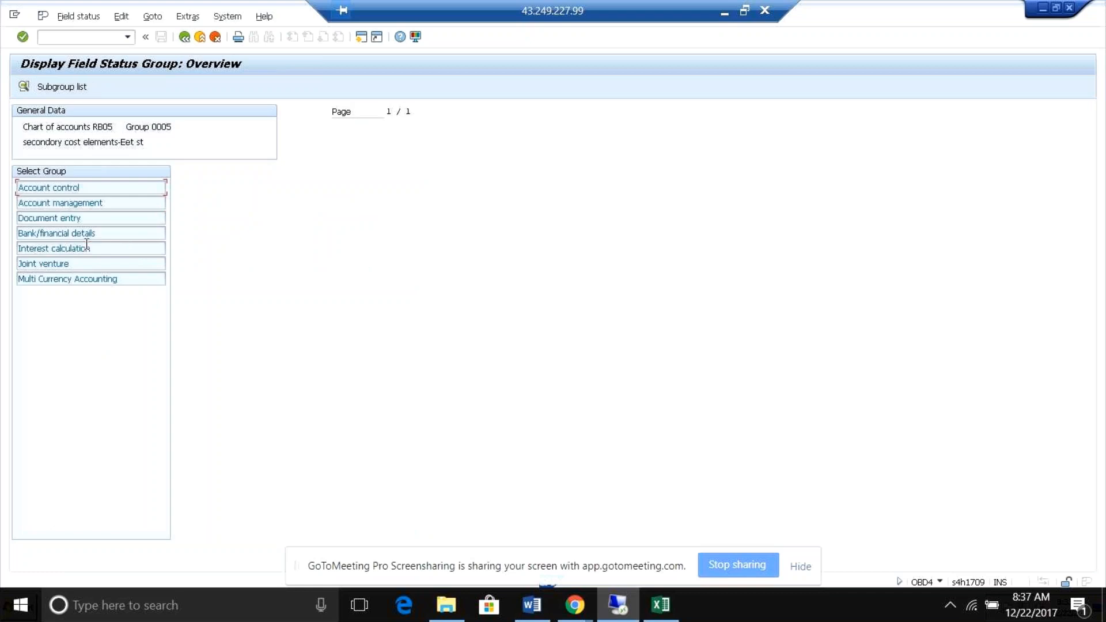
double_click(76, 219)
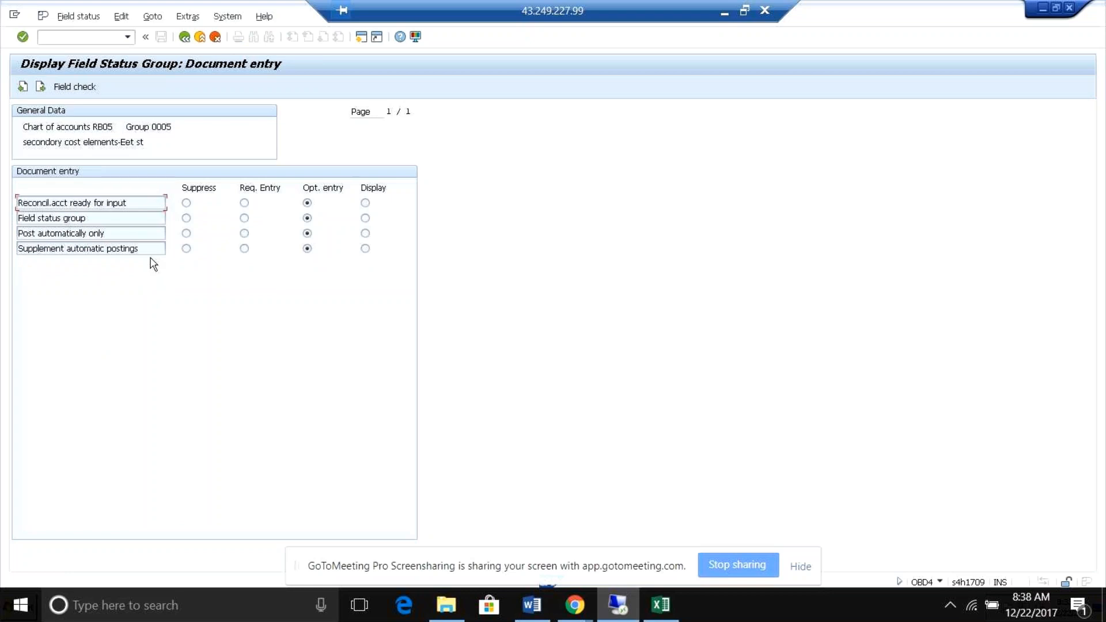
left_click(200, 37)
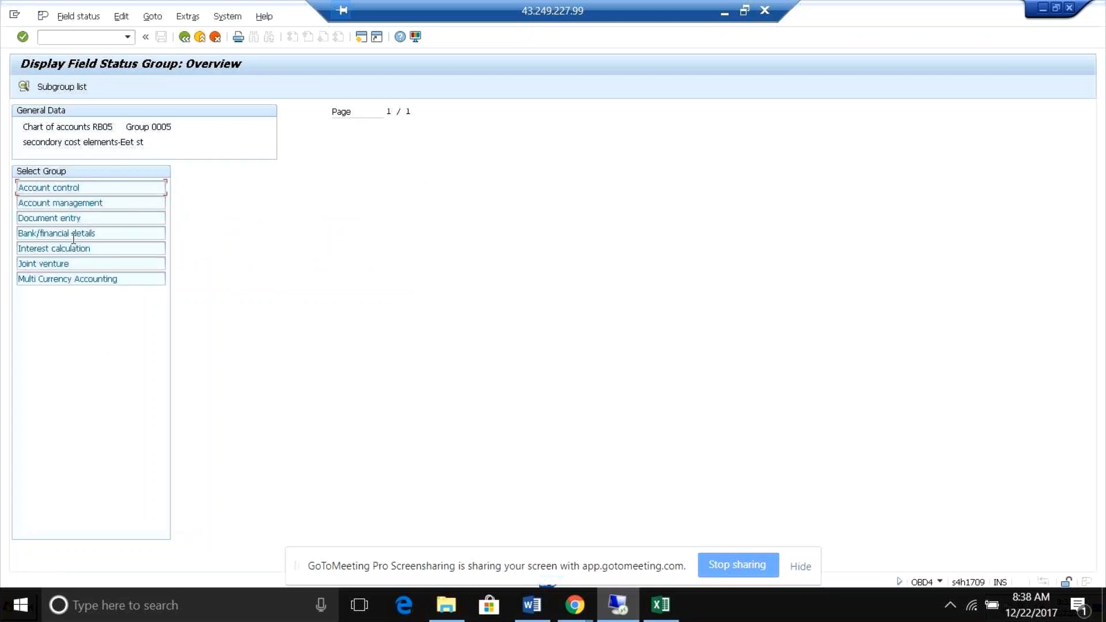
Check group 0005's Bank/financial details field status, including Commitment item and House bank, then return to the overview.
double_click(73, 236)
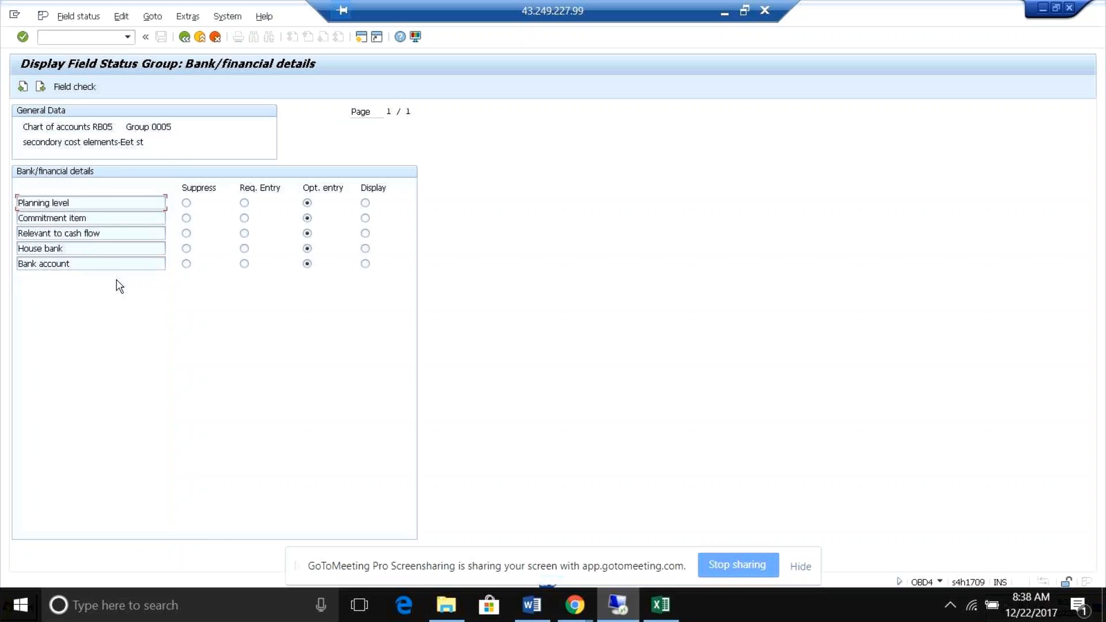
left_click(99, 218)
left_click(111, 247)
left_click(184, 37)
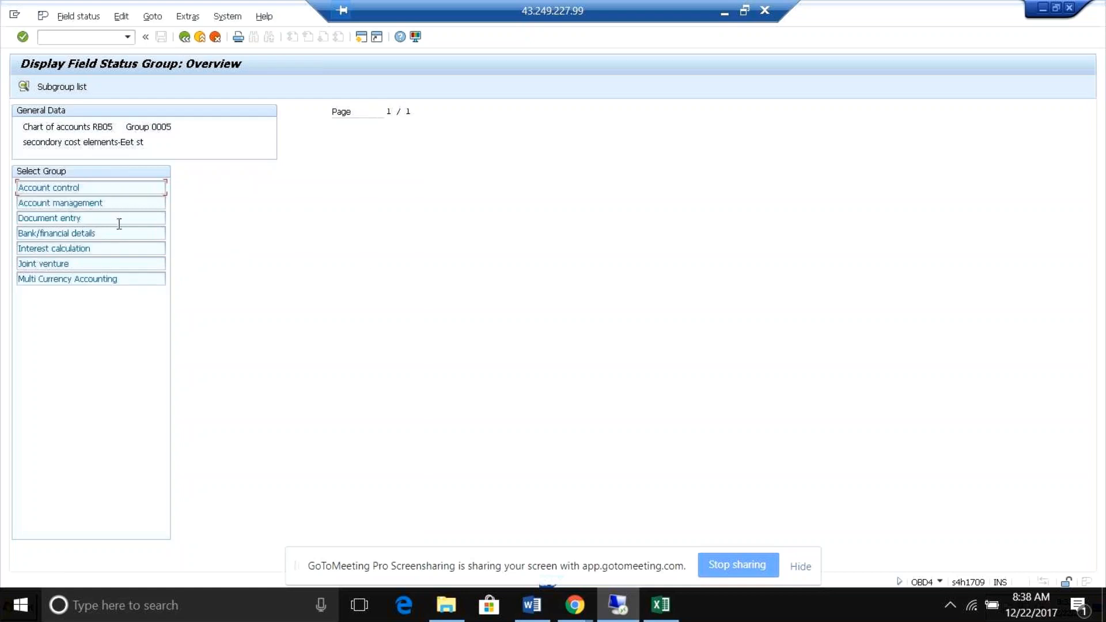
Review the Joint venture and Multi Currency Accounting field status of group 0005, then return to the overview.
double_click(102, 265)
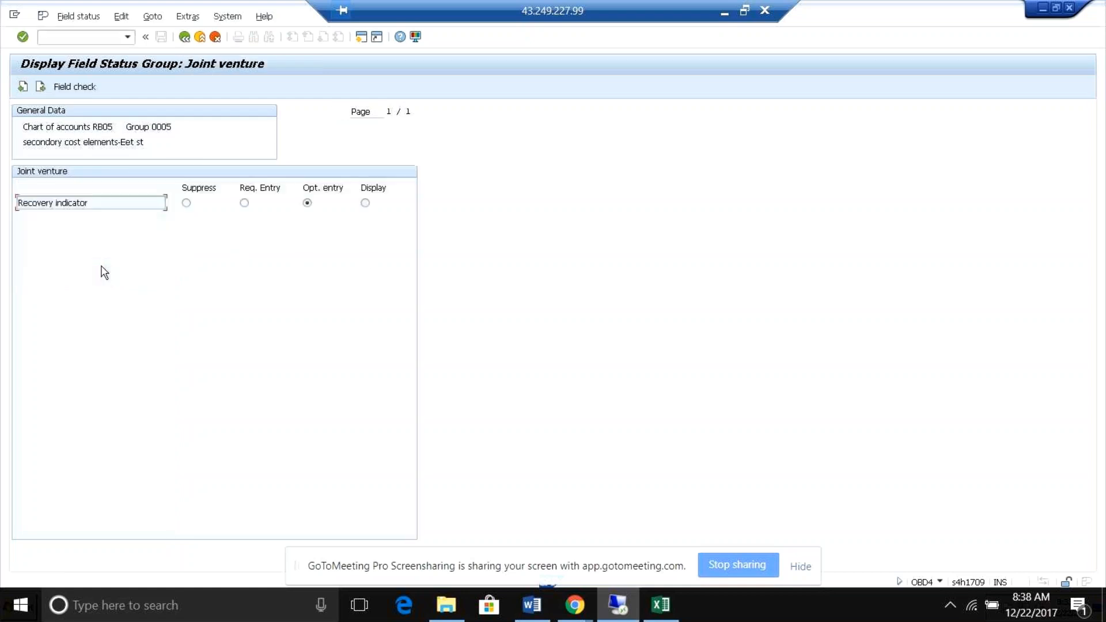
left_click(184, 36)
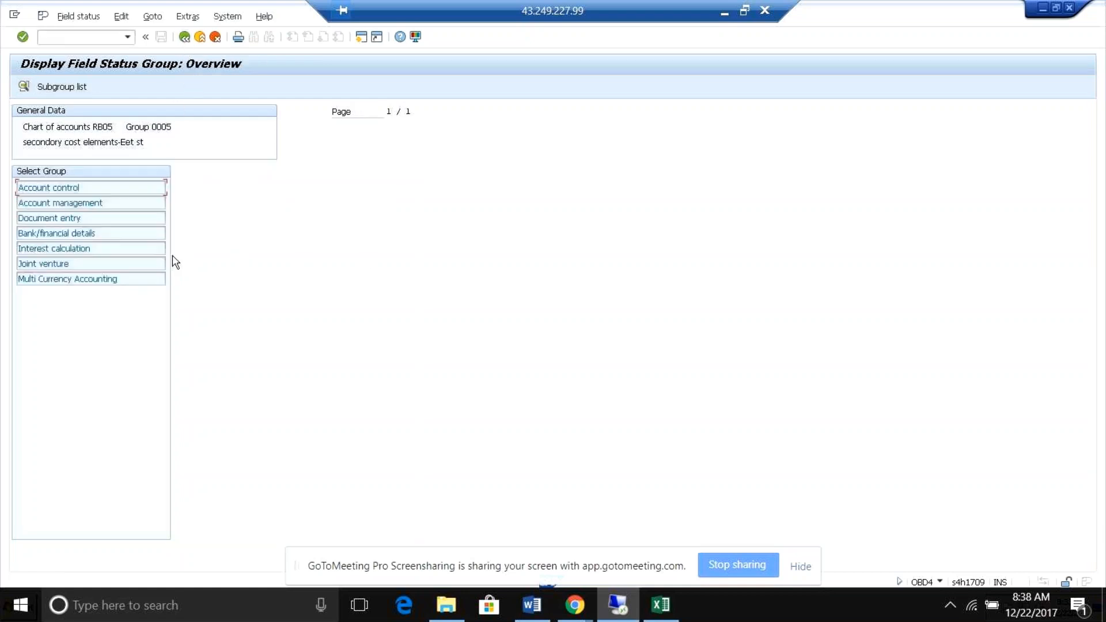
double_click(118, 281)
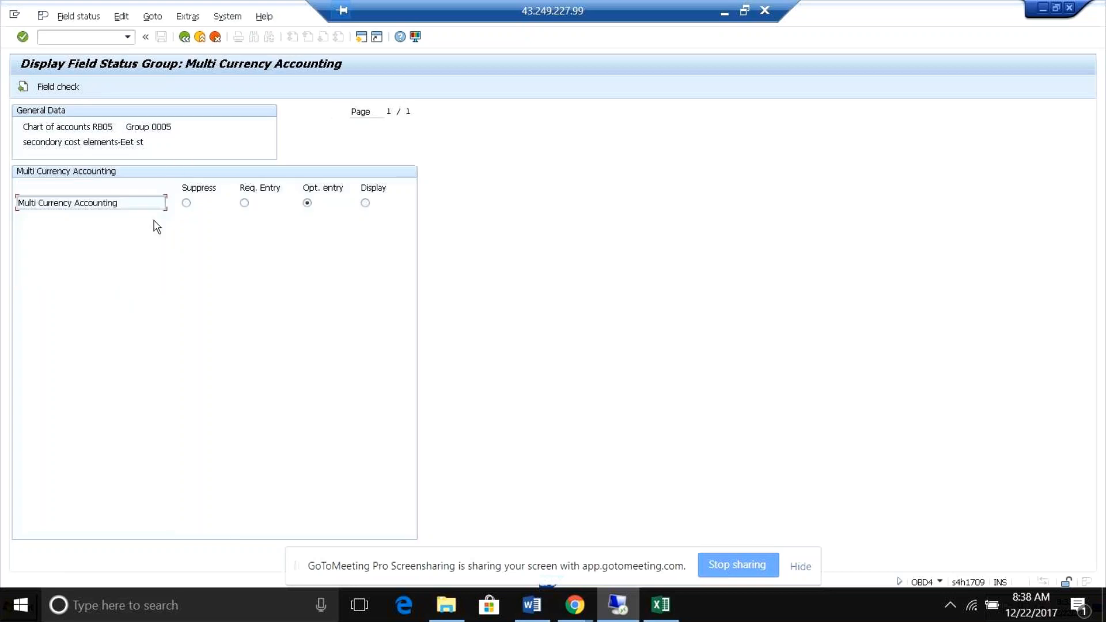
left_click(184, 37)
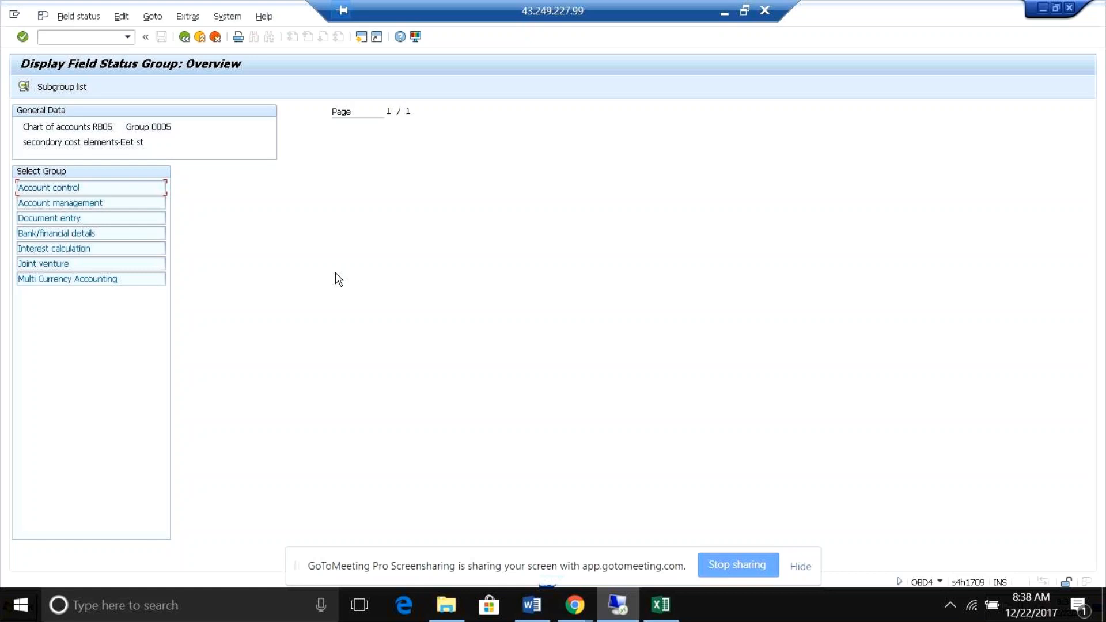
Open the controlling area maintenance with transaction OKKP.
left_click(101, 38)
type("/nrb05")
key("BackSpace")
key("BackSpace")
key("BackSpace")
key("BackSpace")
key("BackSpace")
key("BackSpace")
type("o")
key("BackSpace")
type("/nokk")
key("Return")
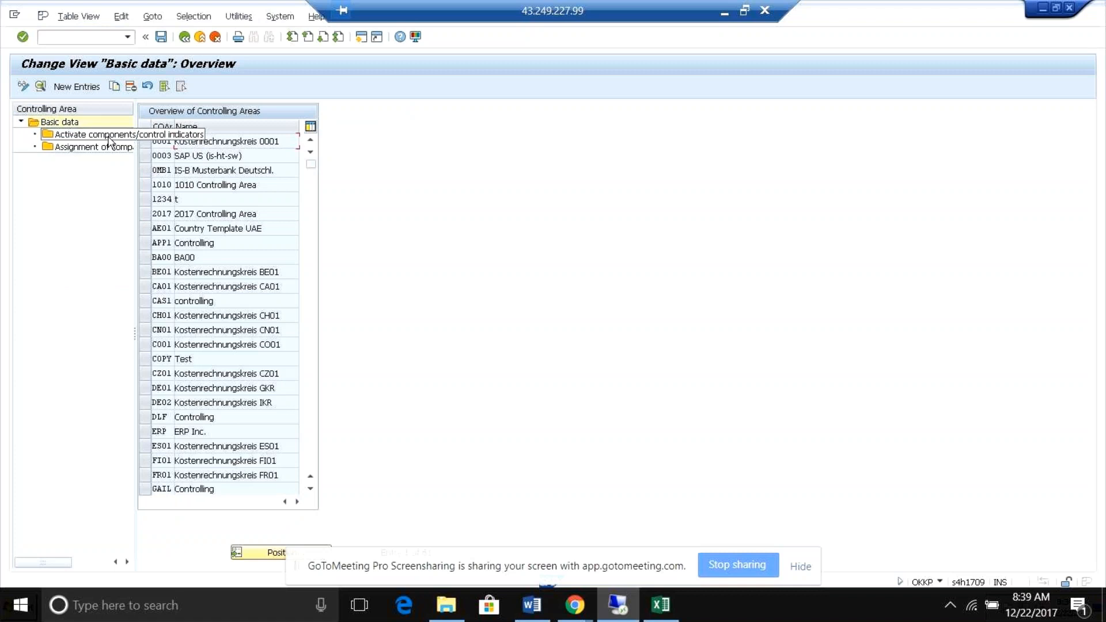
Locate controlling area RB03 in the overview and display its assigned company codes.
left_click(260, 555)
type("rb0")
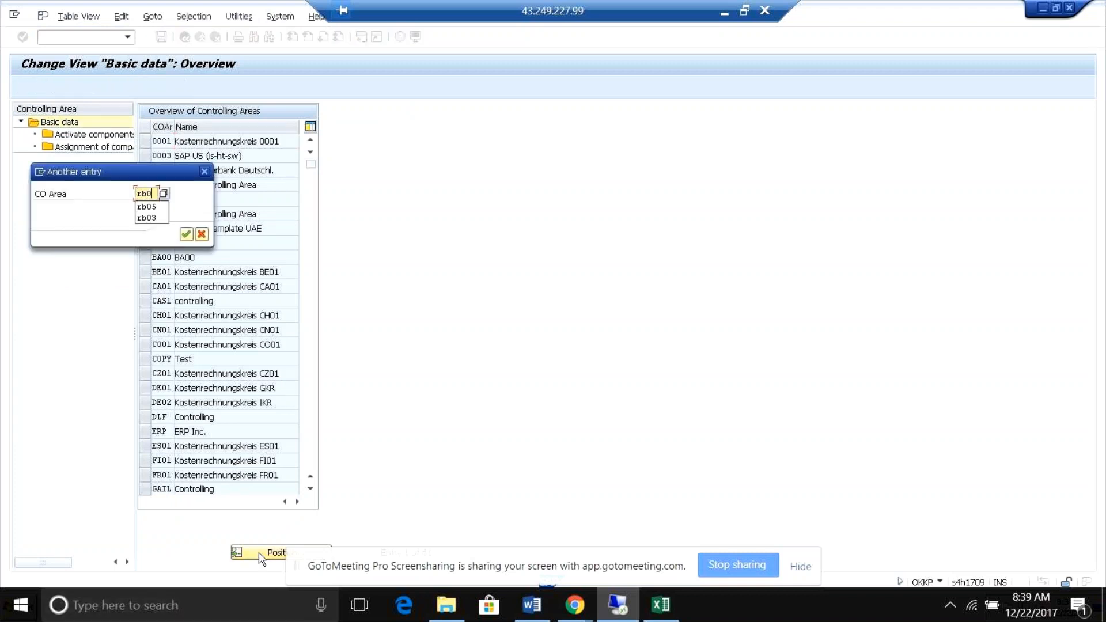
type("3")
key("Return")
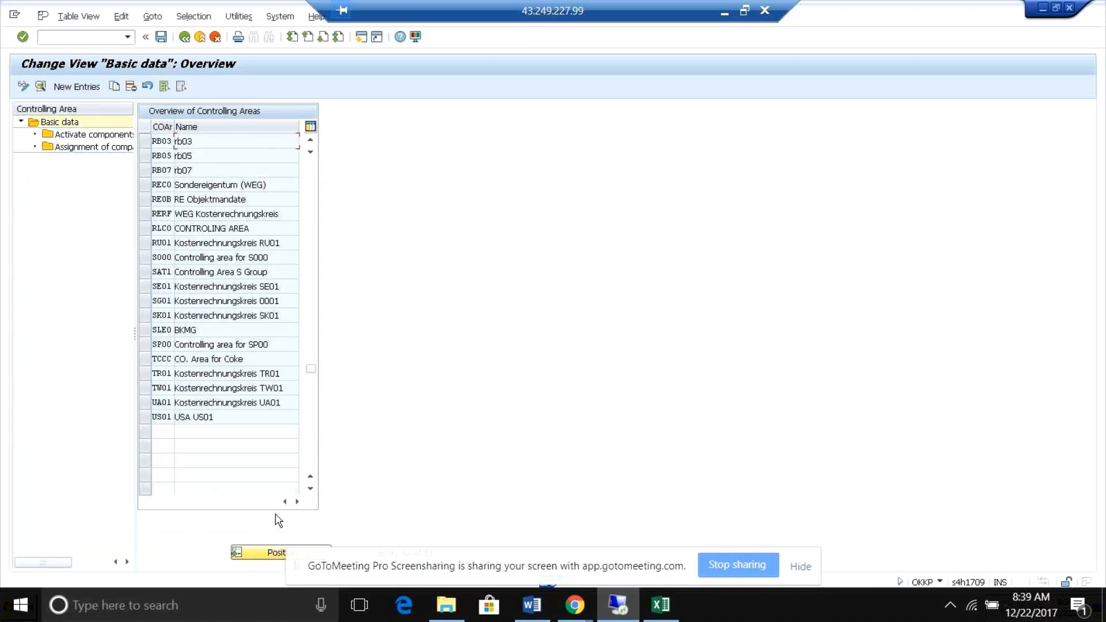
left_click(143, 141)
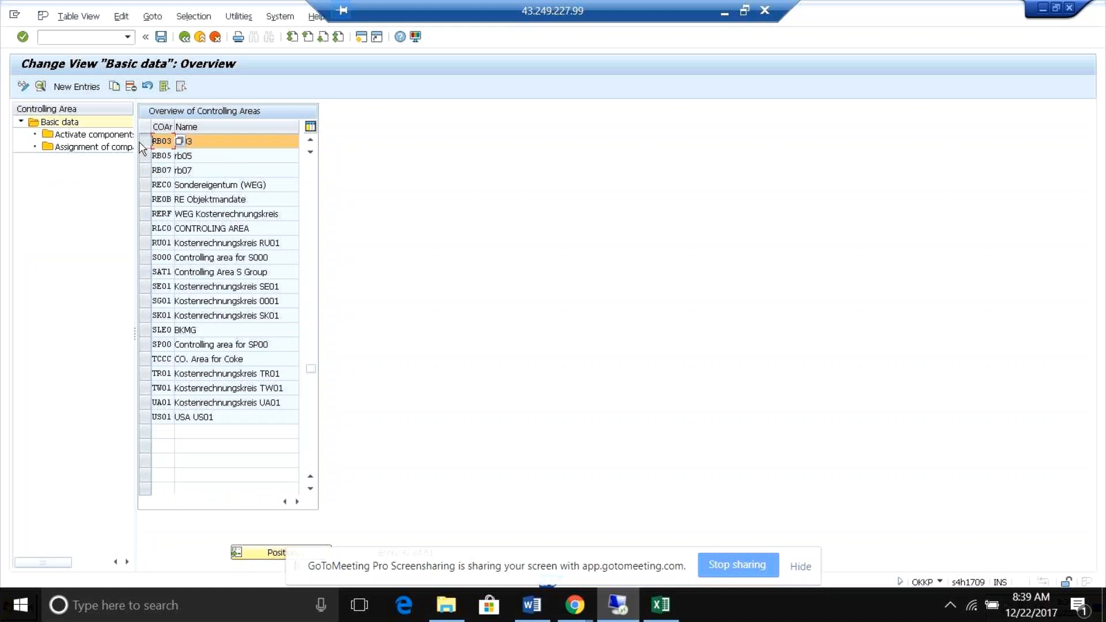
double_click(113, 138)
double_click(92, 147)
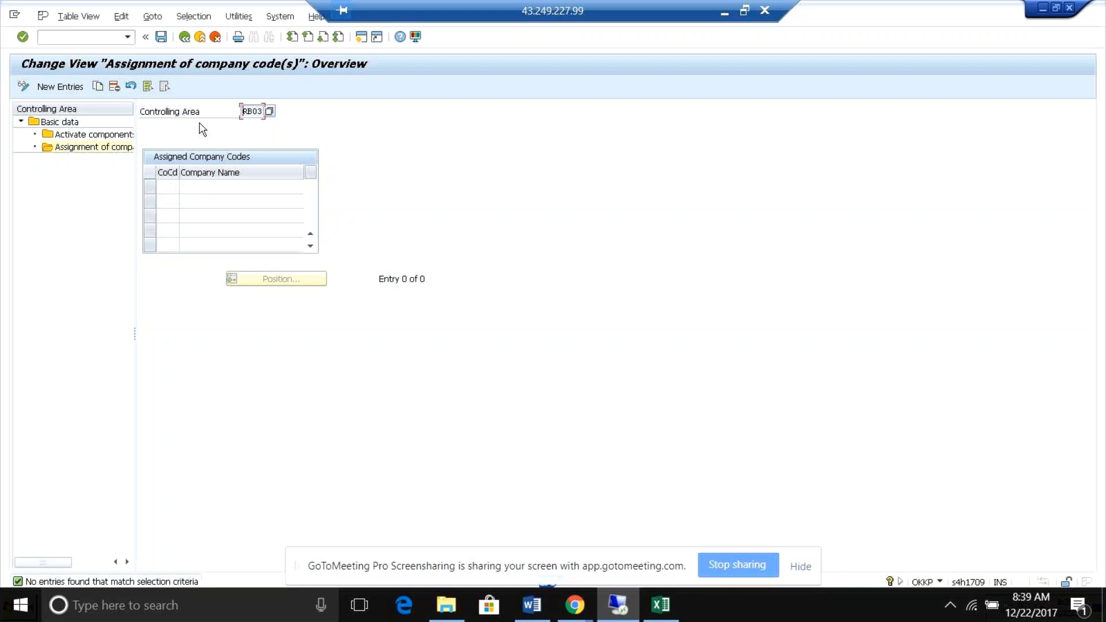
left_click(361, 38)
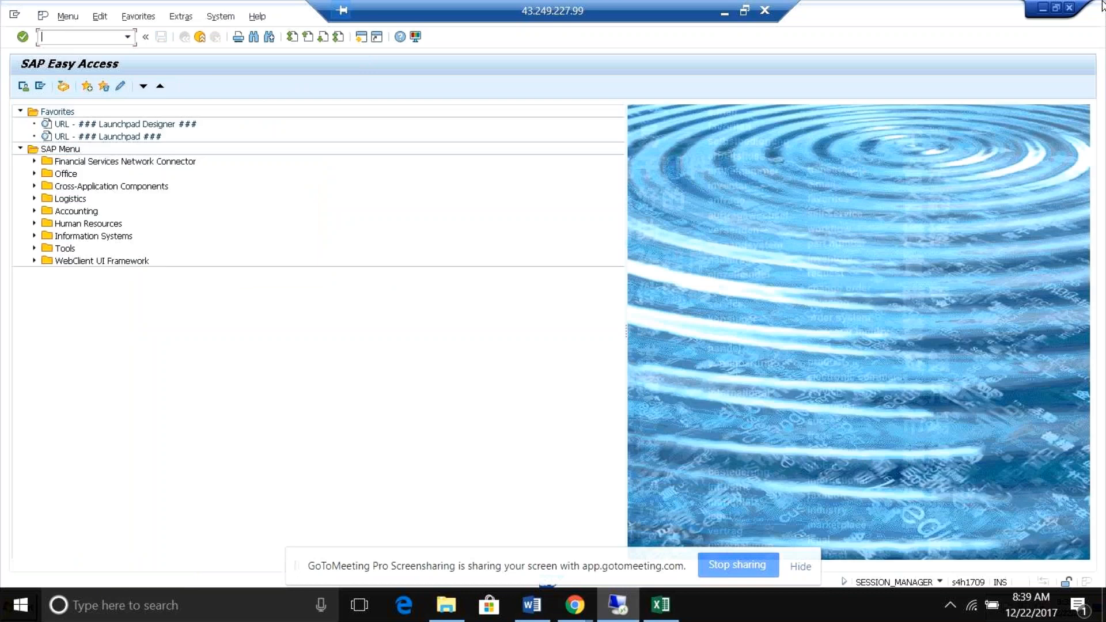
left_click(1070, 8)
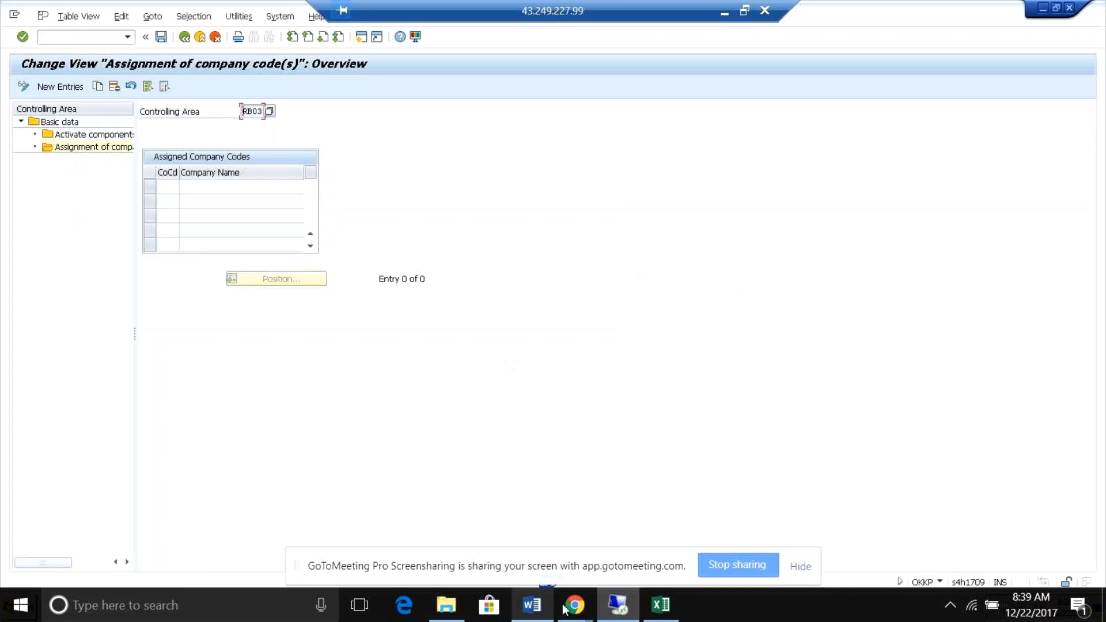
left_click(581, 603)
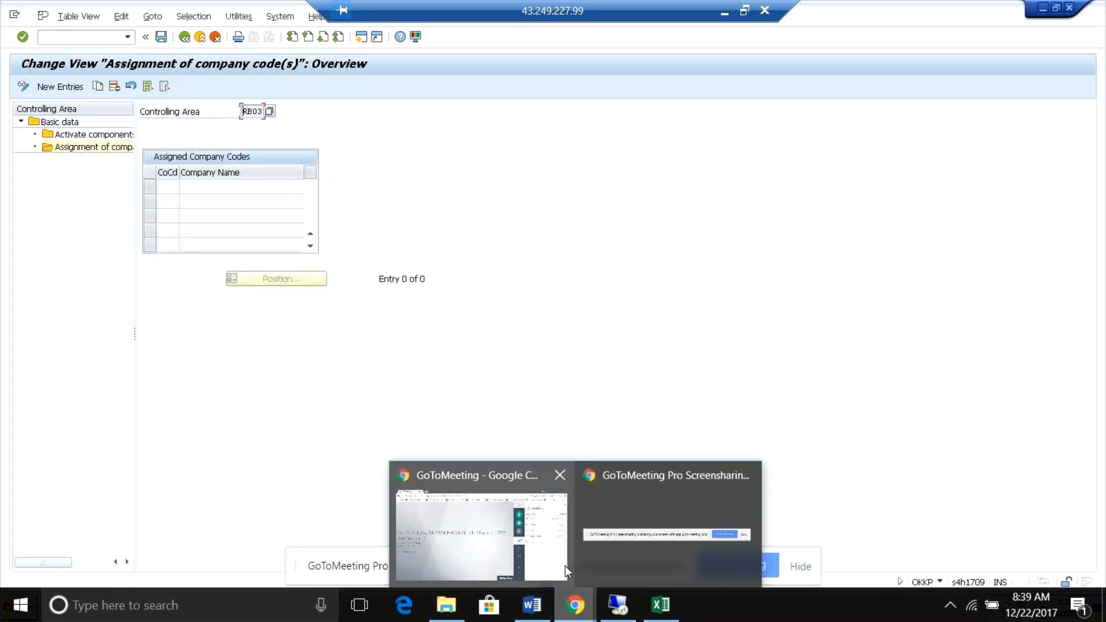
Switch to the central G/L account display session and change the account list to company code RB03.
left_click(620, 608)
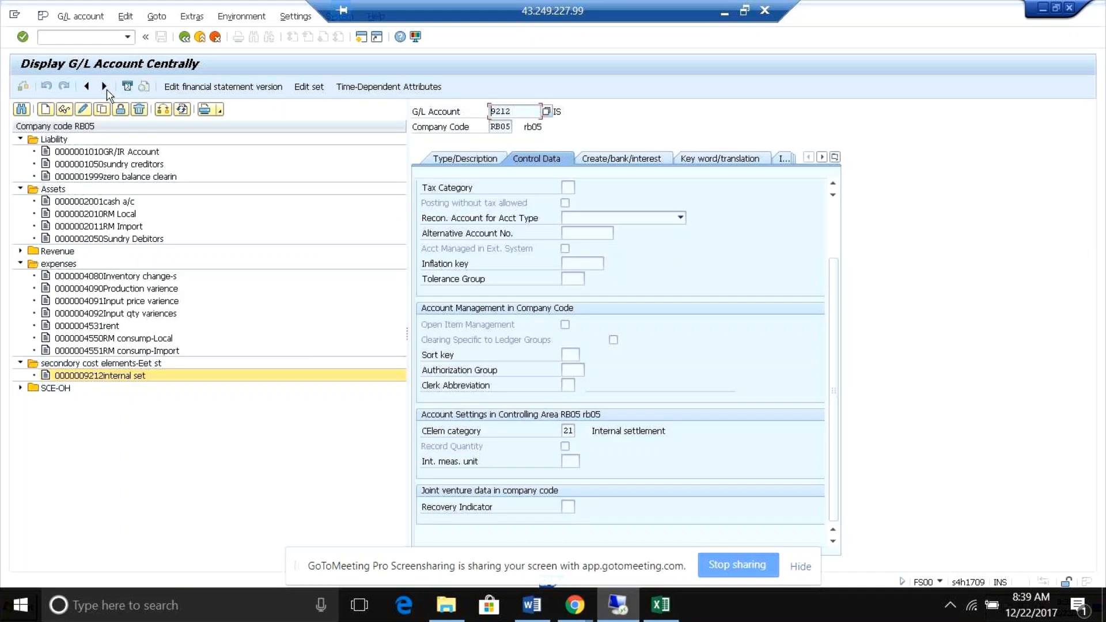
left_click(164, 109)
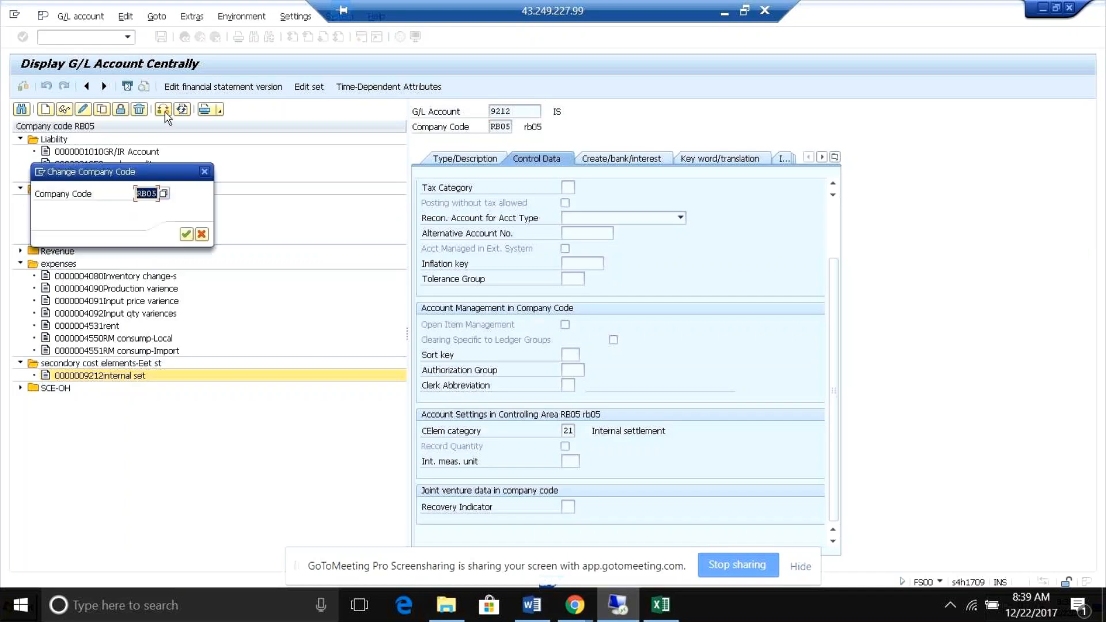
type("rb03")
key("Return")
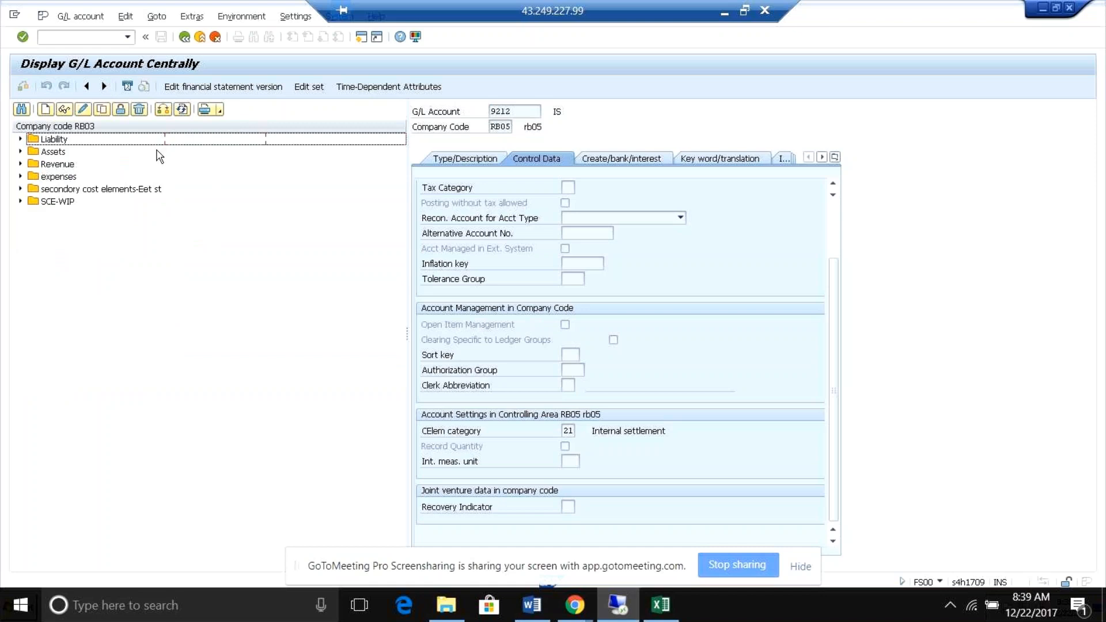
Display the control data of RB03 expense account 4010 Rent and secondary cost element 9211 Internal settlement.
left_click(46, 179)
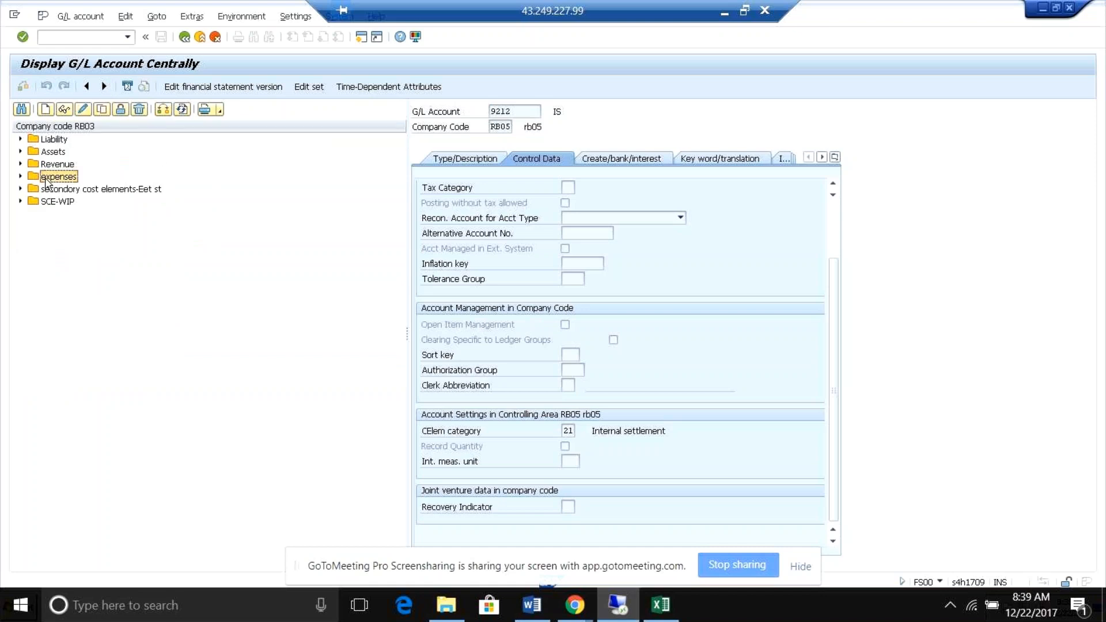
double_click(47, 178)
left_click(62, 191)
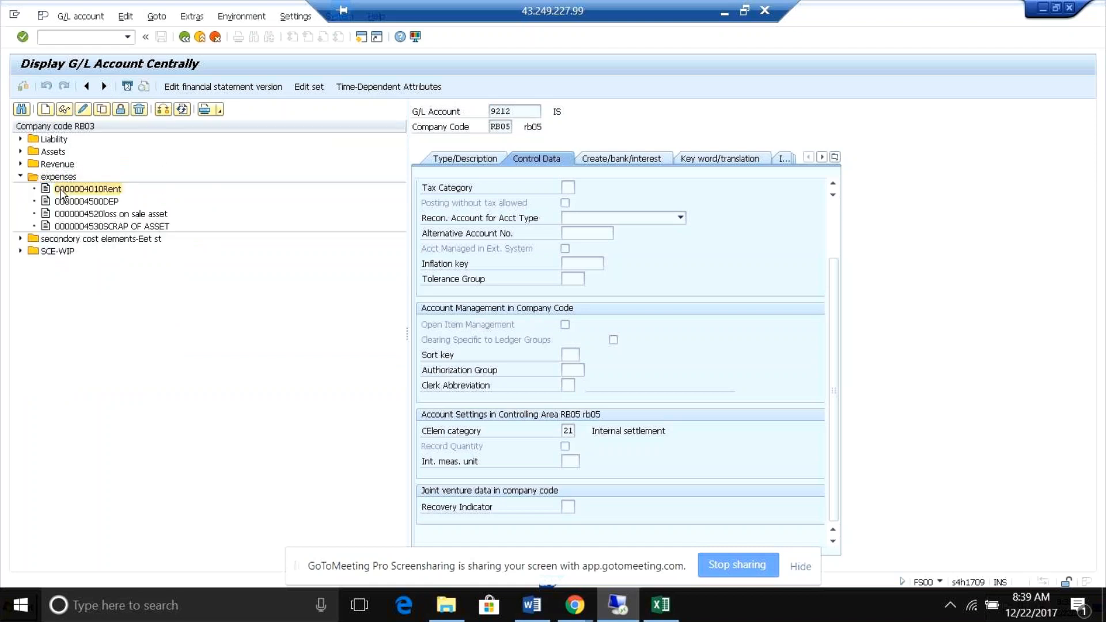
double_click(61, 190)
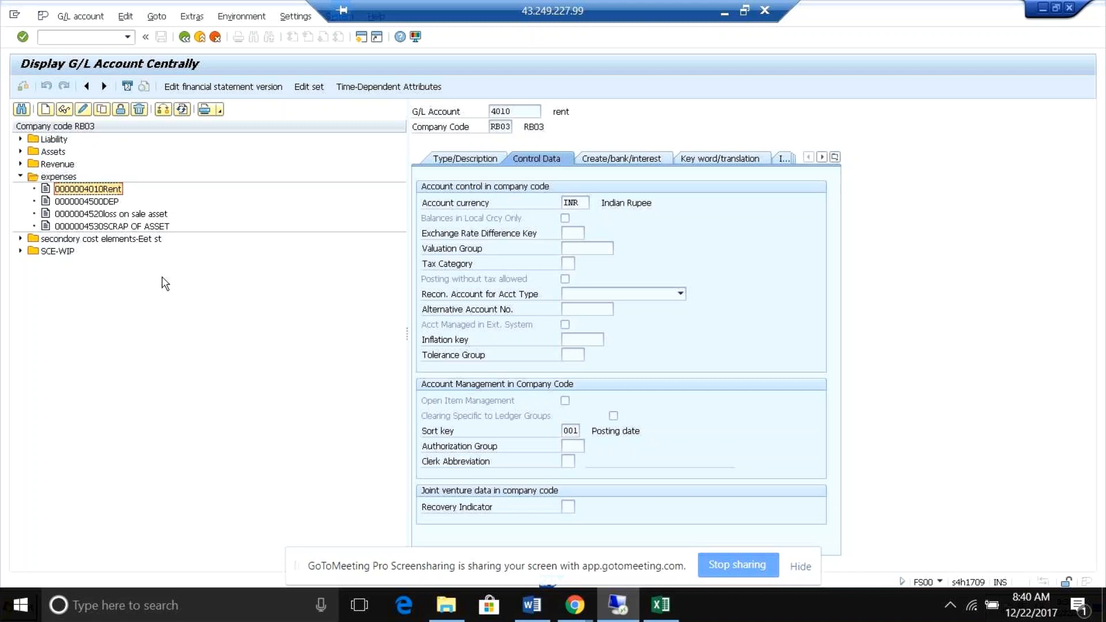
left_click(20, 237)
double_click(123, 252)
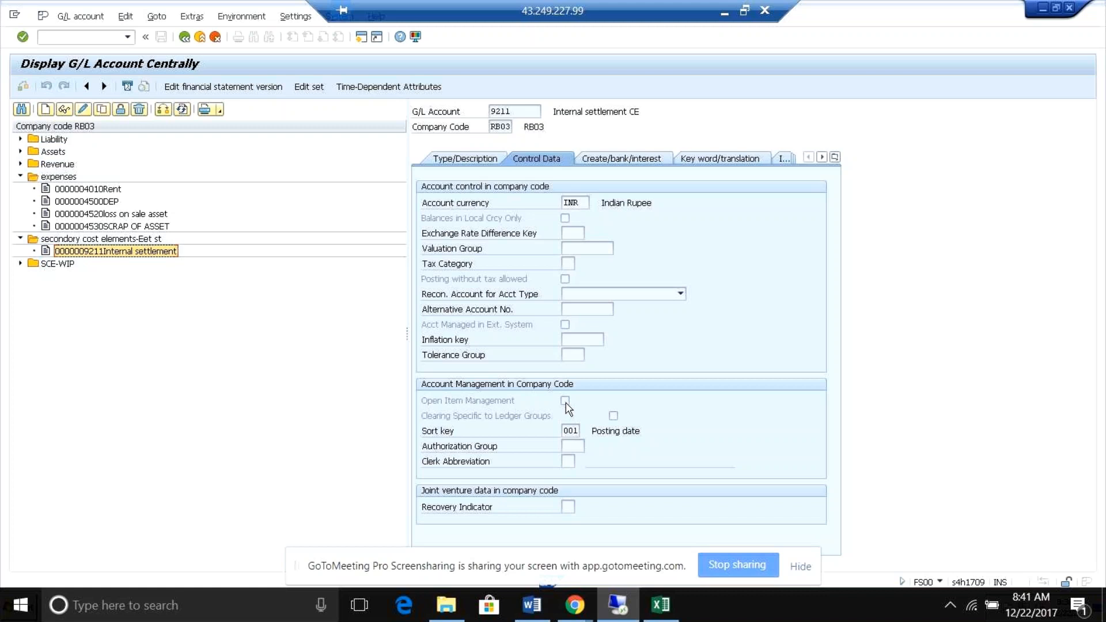
Change the account list to company code RB05 and display expense account 4090 Production varience.
left_click(163, 109)
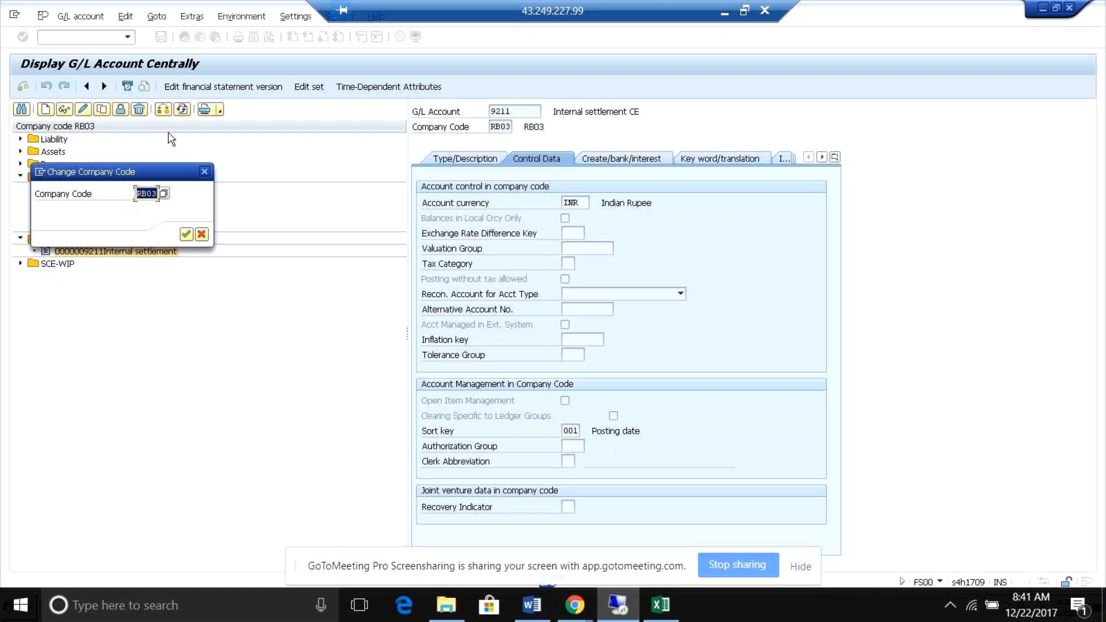
left_click(158, 194)
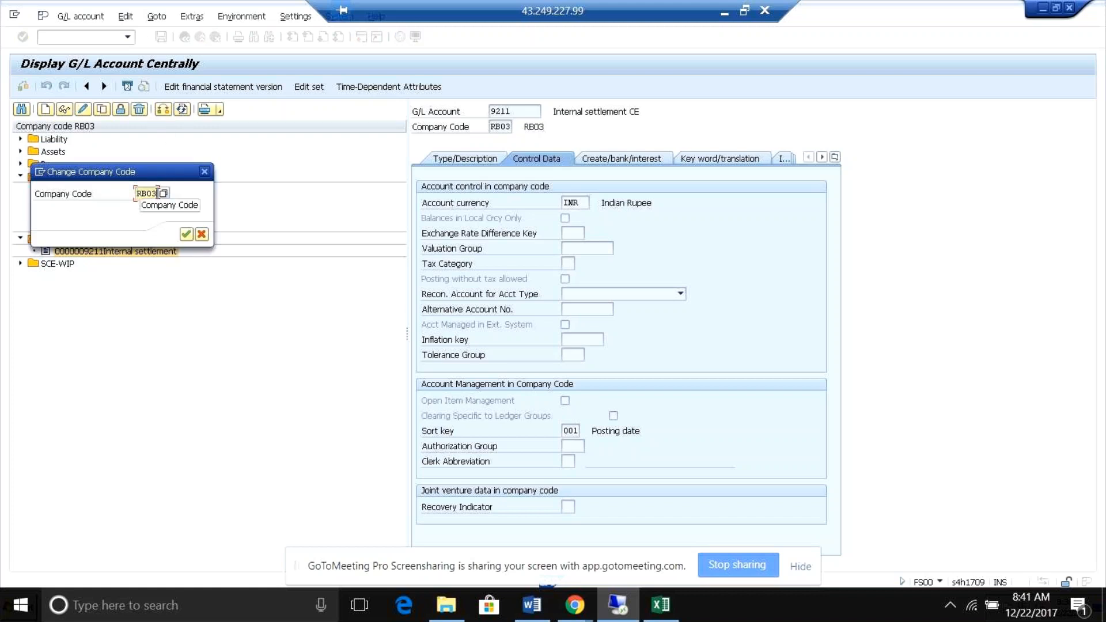
key("BackSpace")
key("BackSpace")
type("05")
key("Return")
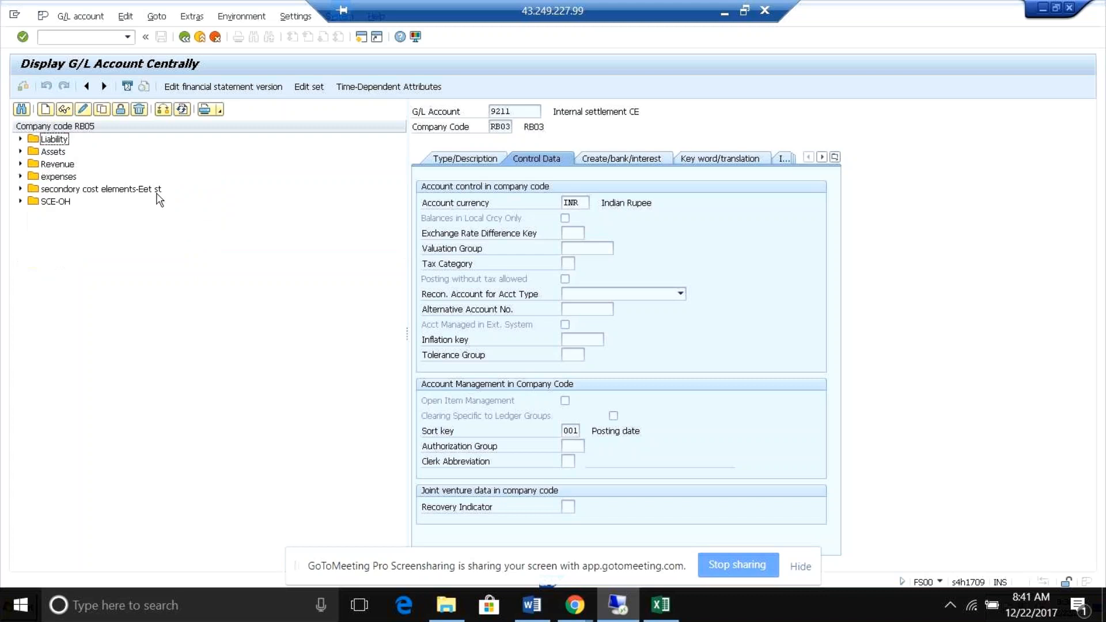
left_click(21, 177)
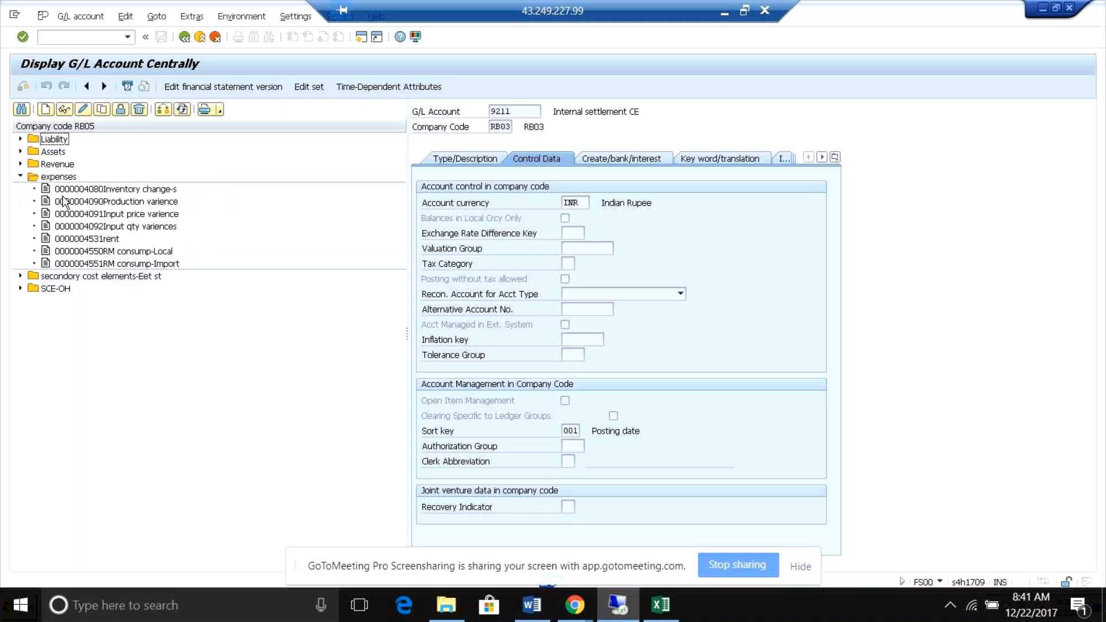
double_click(63, 202)
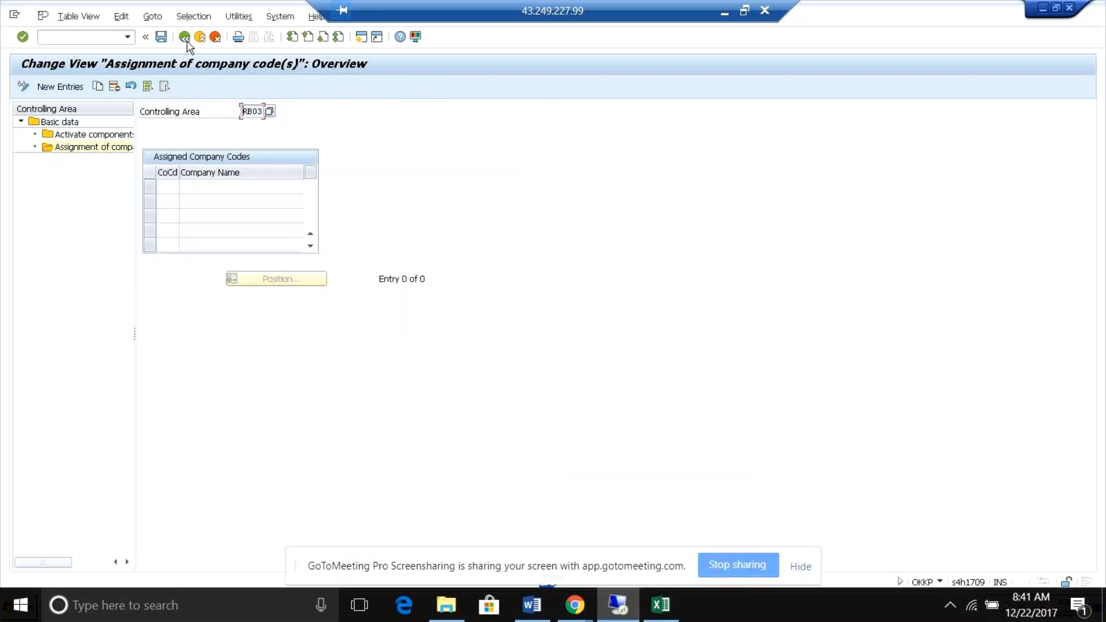
Locate controlling area RB05 in the controlling areas overview, check its assigned company codes, and return to the overview.
left_click(184, 37)
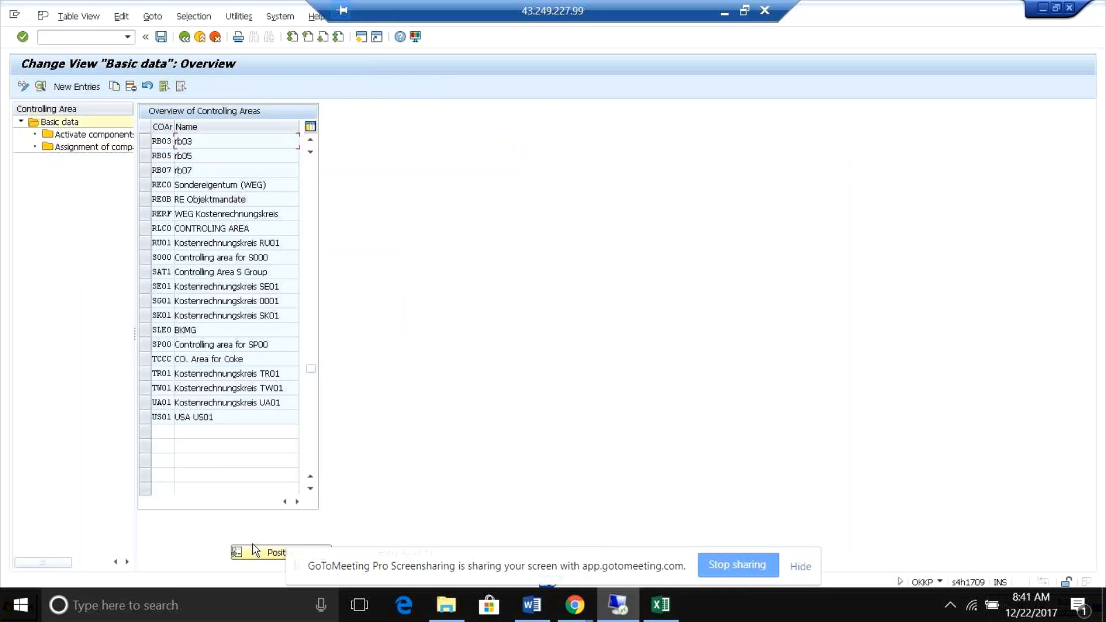
left_click(255, 560)
type("rb05")
key("Return")
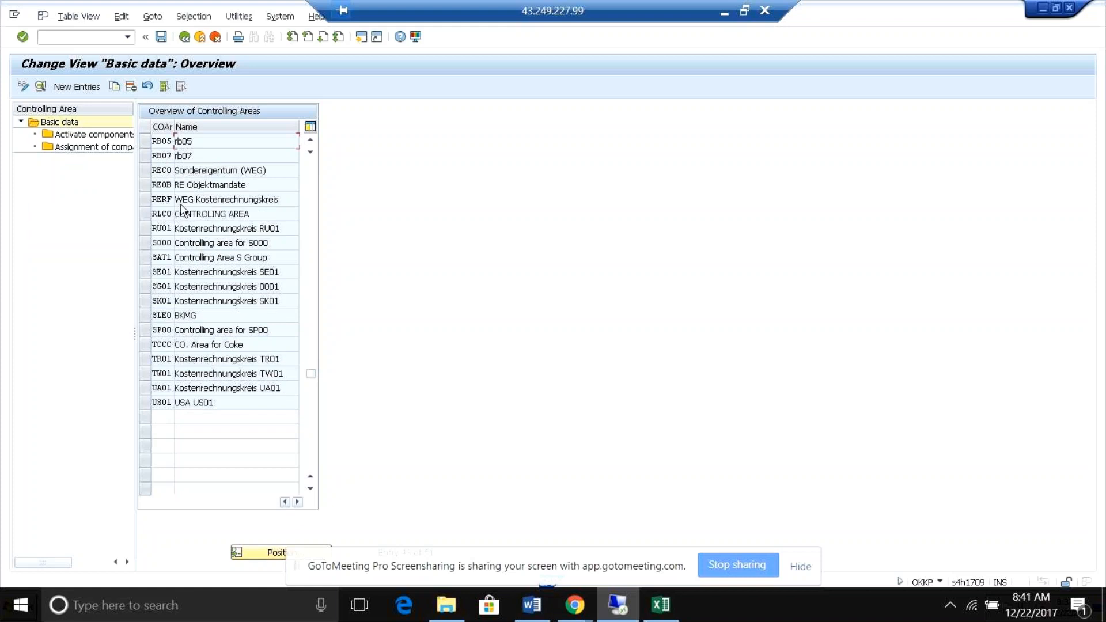
left_click(144, 141)
double_click(93, 147)
left_click(174, 186)
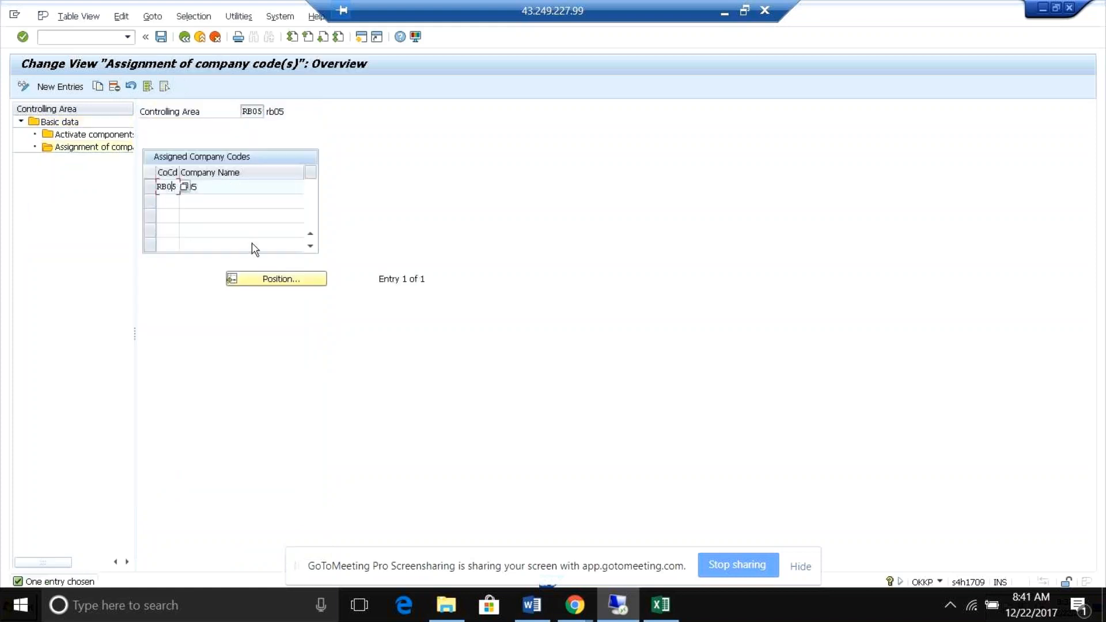
left_click(220, 188)
left_click(184, 36)
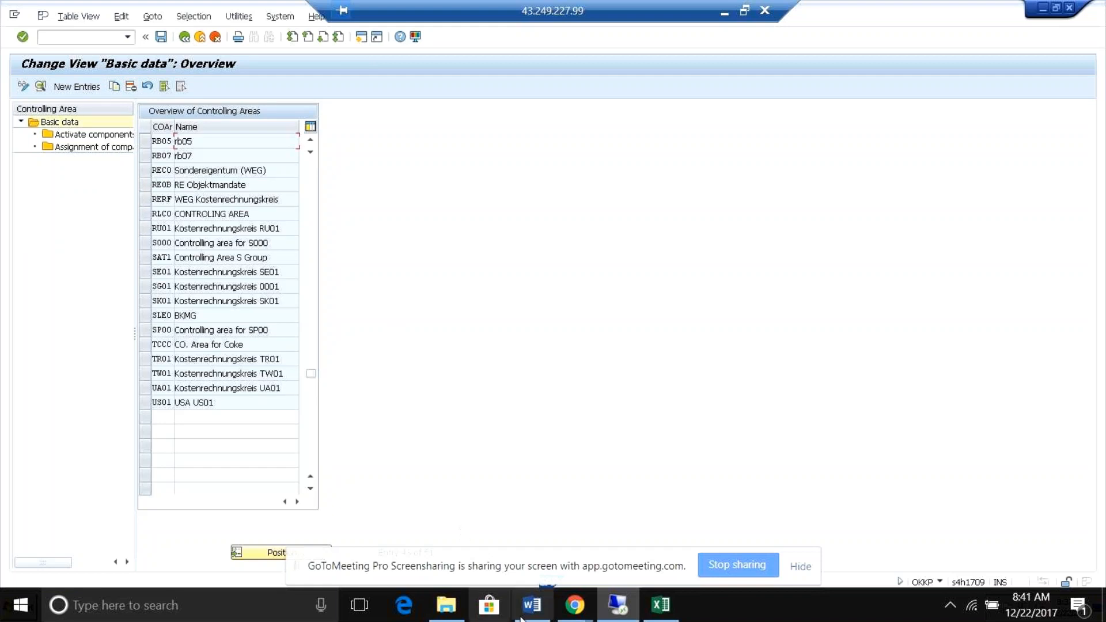
left_click(623, 611)
left_click(623, 610)
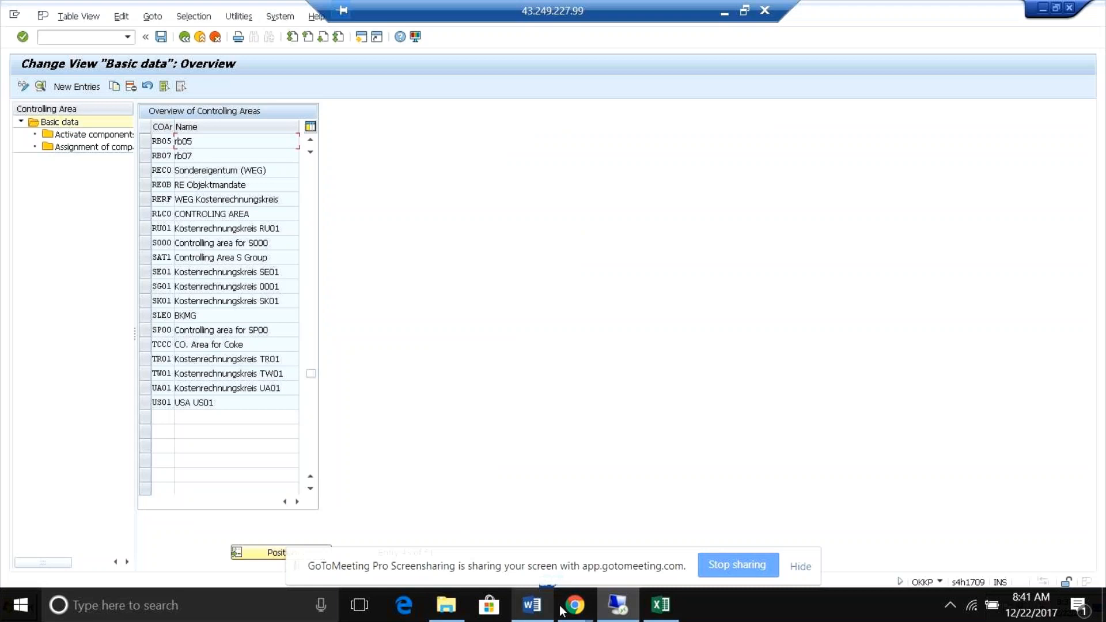
Switch to the central G/L account display session and browse the remaining data sections of RB05 account 4090.
key("alt+Tab")
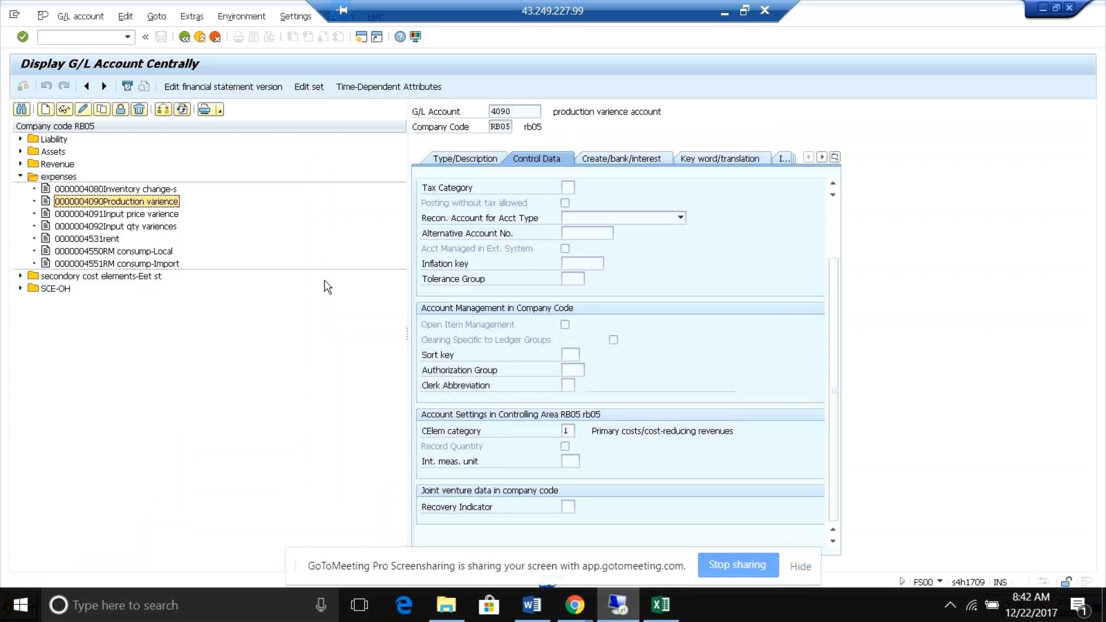
left_click(822, 156)
left_click(822, 156)
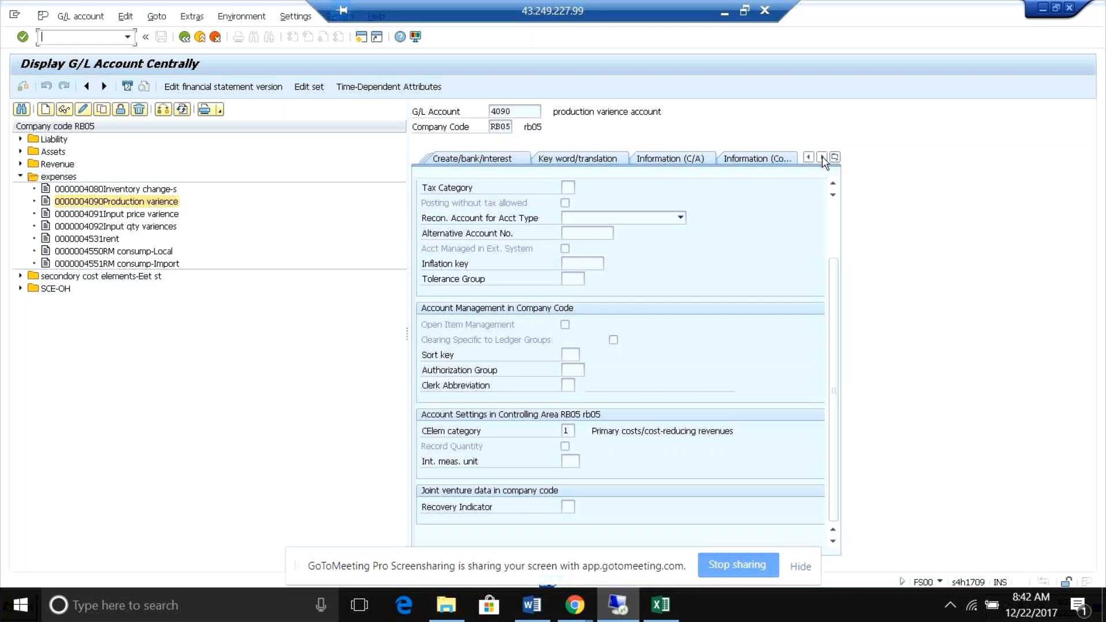
left_click(822, 157)
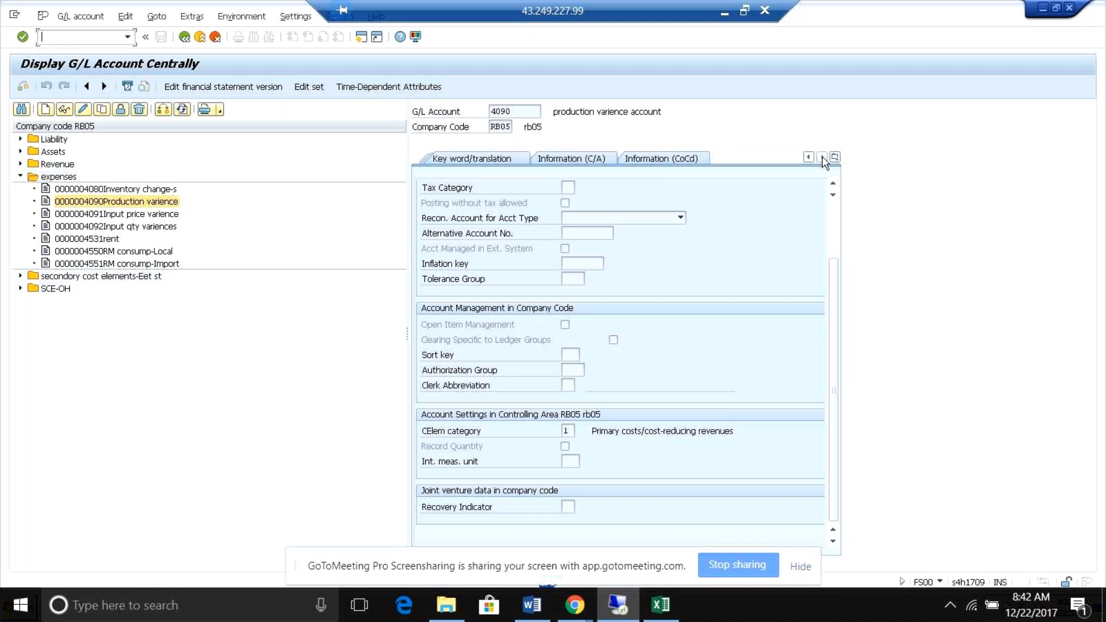
left_click(808, 156)
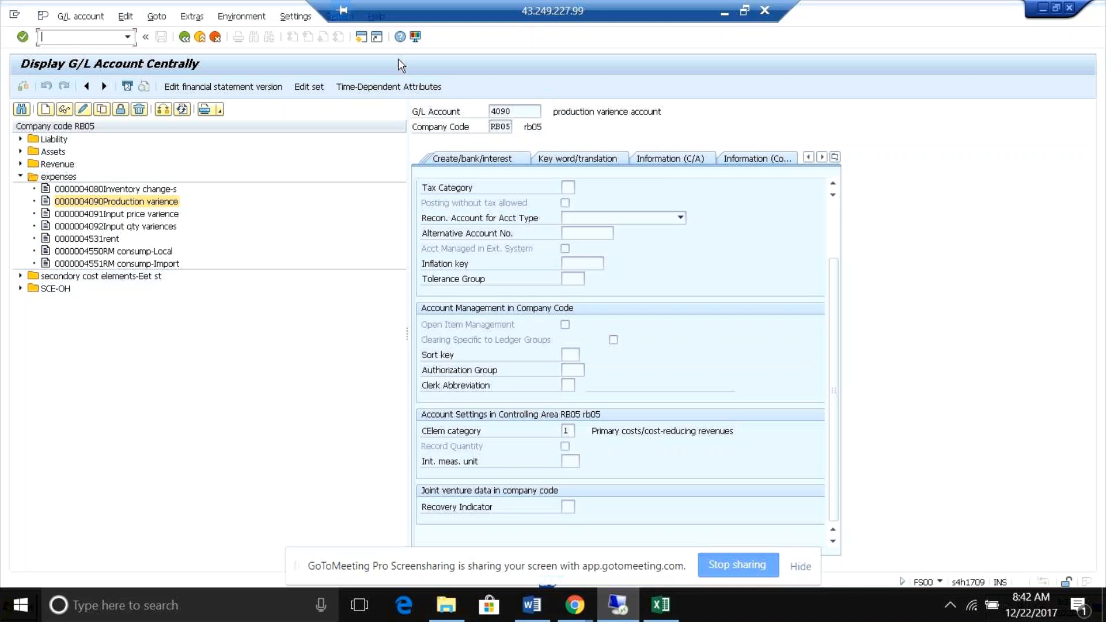
Open a new SAP session, start transaction SE16N and load table ACDOCA for display.
left_click(359, 40)
type("/bse16n")
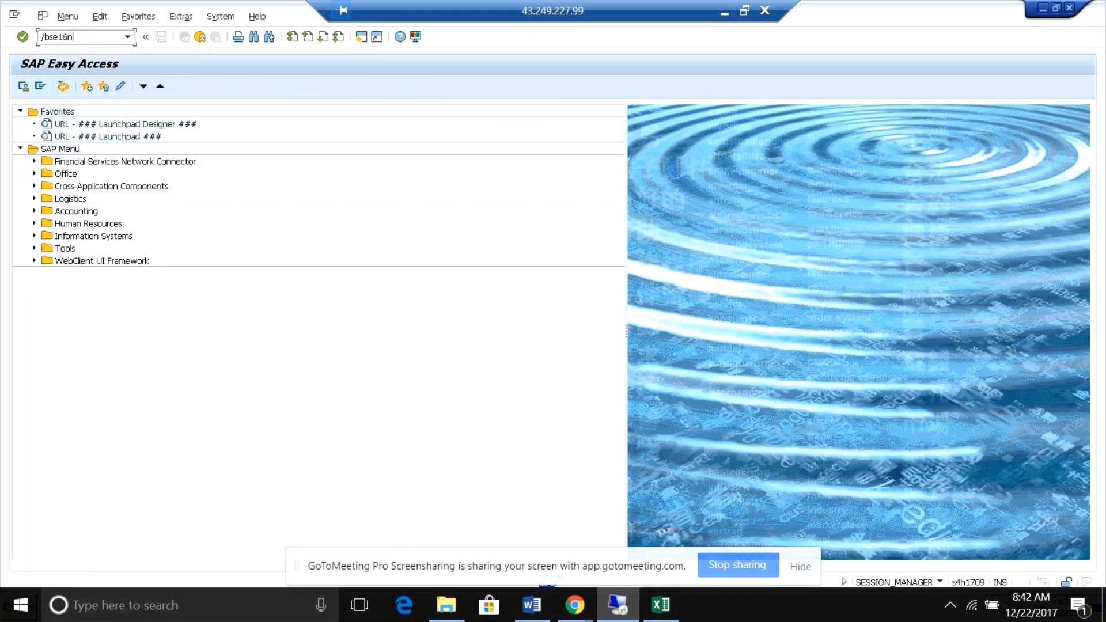
key("Return")
type("/nse1")
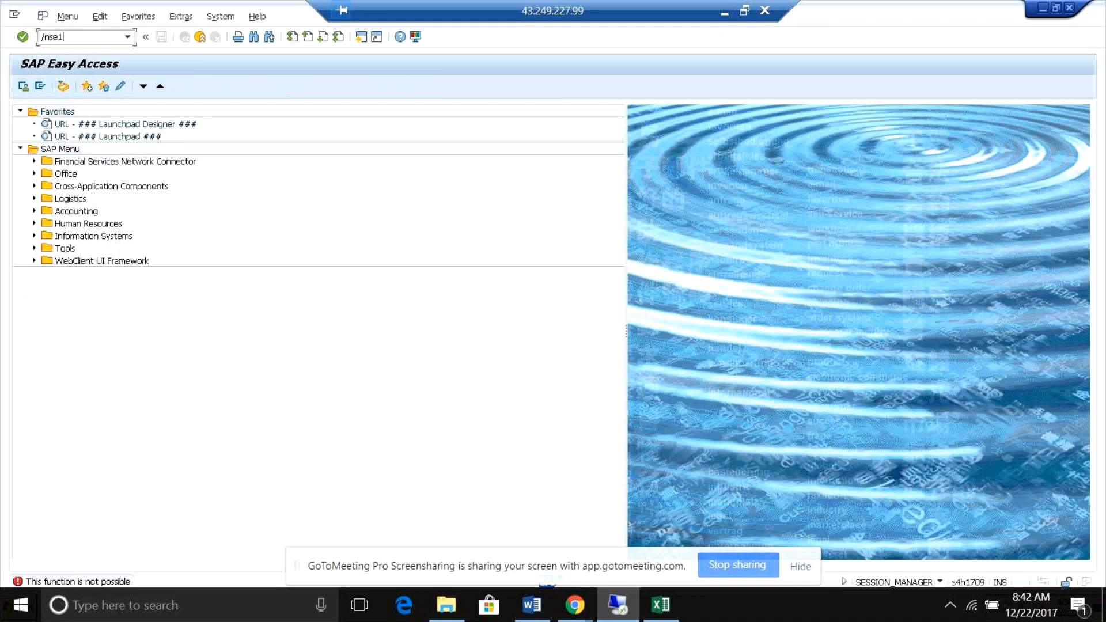
type("6n")
key("Return")
type("acdoca")
key("Return")
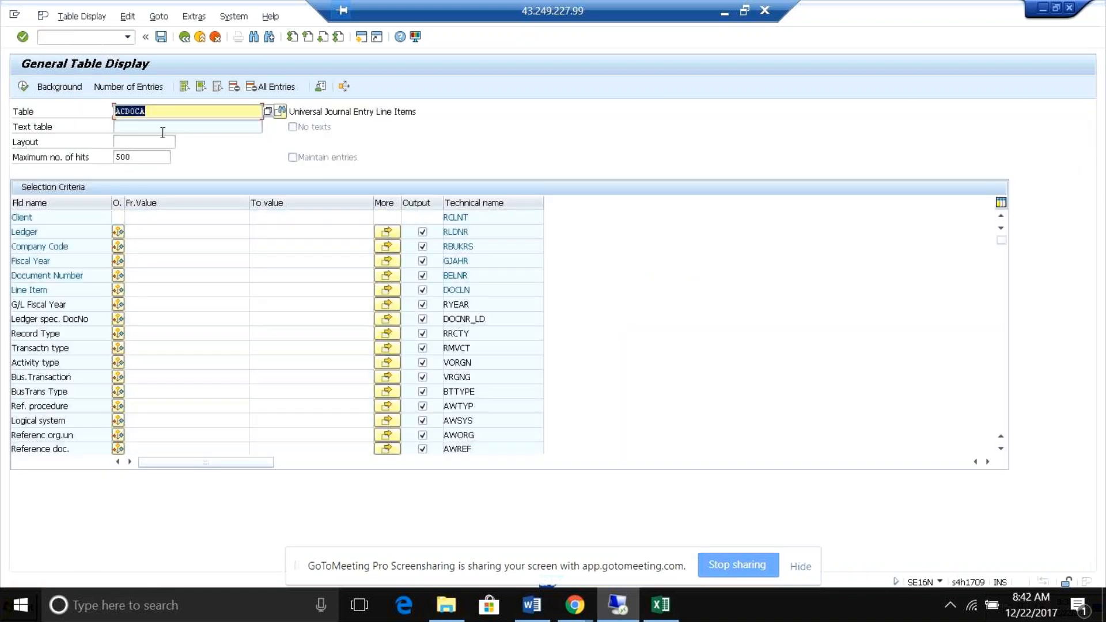
Restrict the ACDOCA selection to company code RB05 and display the matching entries.
left_click(136, 242)
type("rb0")
key("Down")
key("Return")
key("Return")
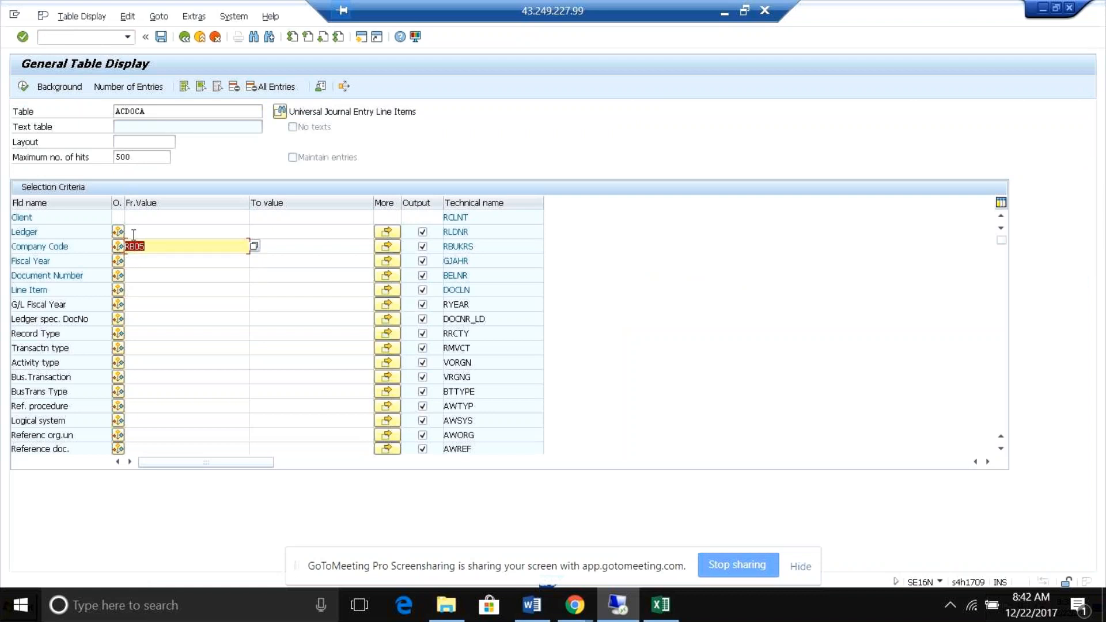
left_click(23, 87)
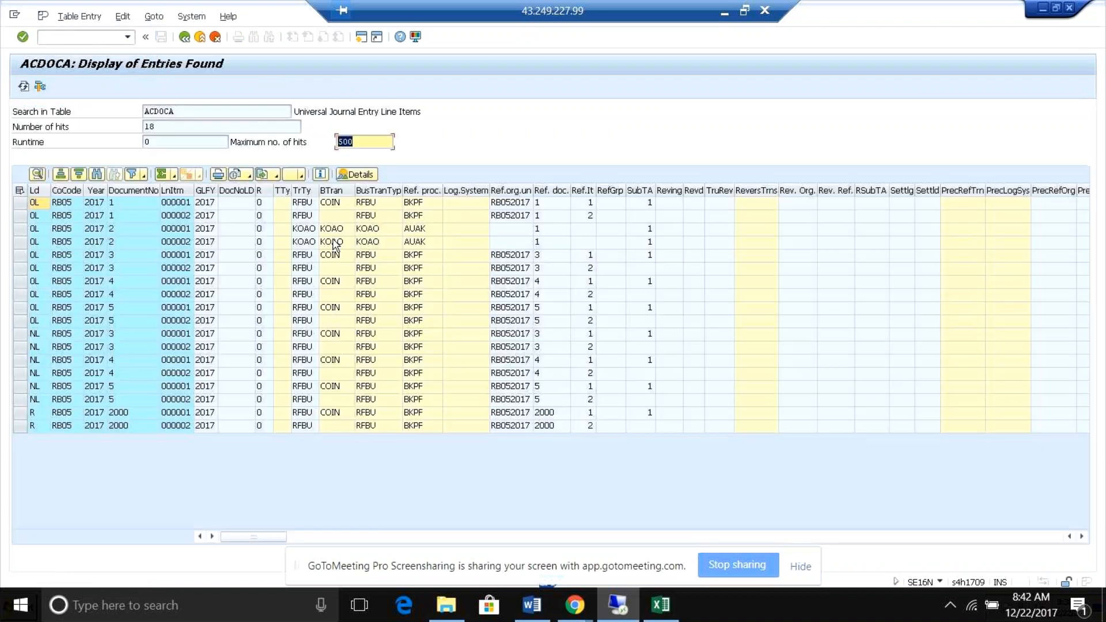
Examine the currency, account, cost center, controlling area and amount columns of the ACDOCA entries, and return to the selection criteria.
left_click(391, 217)
key("Right")
key("Right")
key("Right")
key("Right")
key("Right")
key("Right")
key("Right")
key("Right")
key("Right")
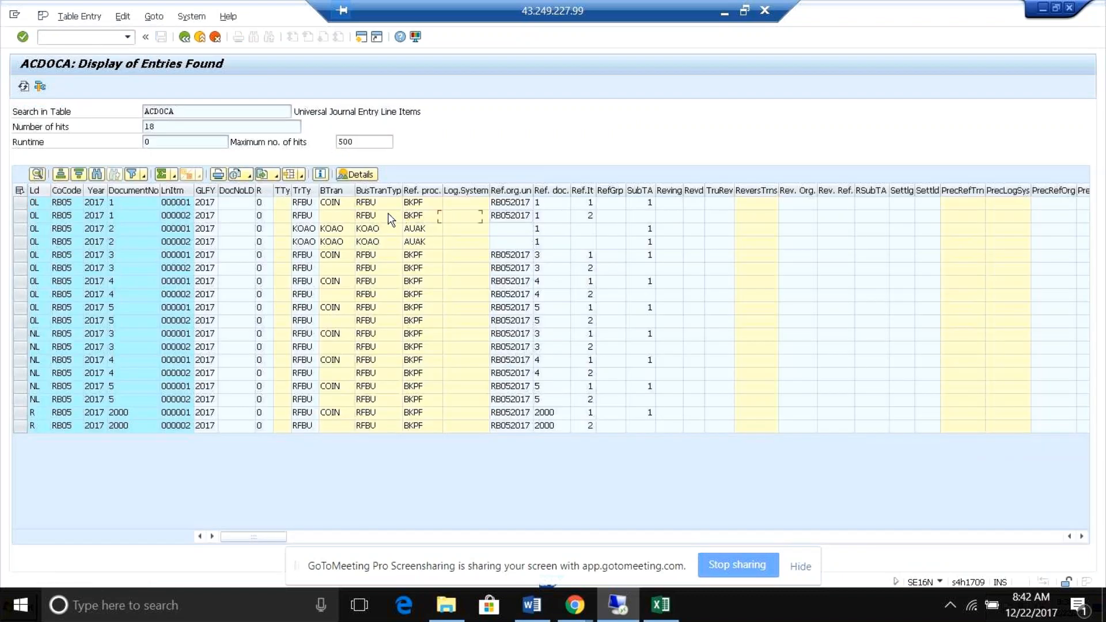
key("Right")
key("Right")
key("Right")
key("Right")
key("Right")
key("Right")
key("Right")
key("Right")
key("Right")
key("Right")
key("Right")
key("Right")
key("Right")
key("Right")
key("Right")
key("Right")
key("Right")
key("Right")
key("Right")
key("Right")
key("Right")
key("Right")
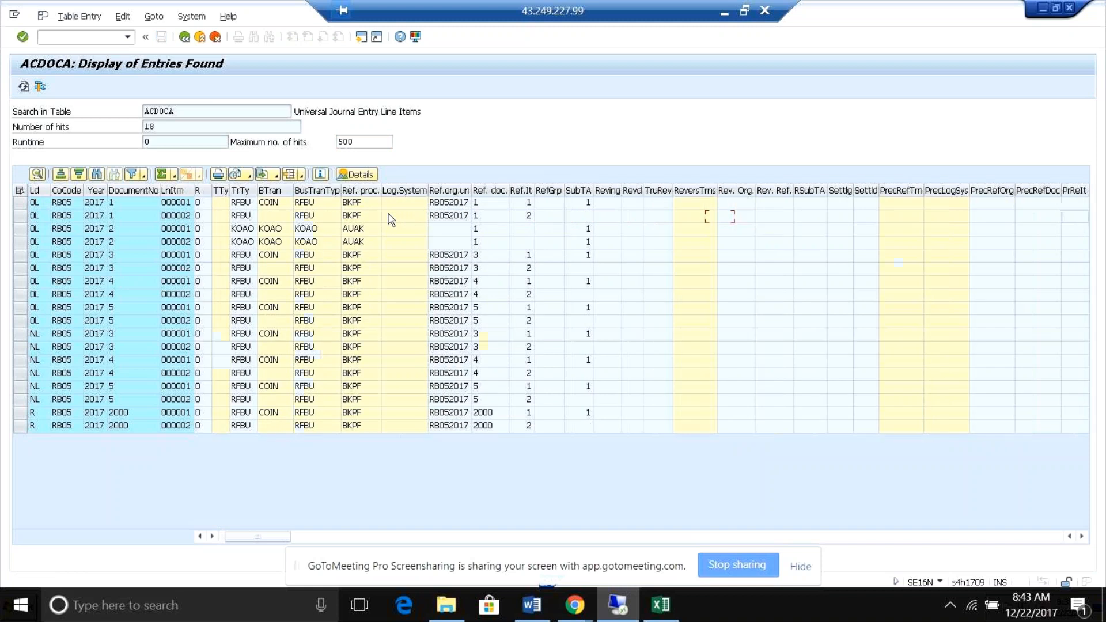
key("Right")
key("Right")
key("Right")
key("Right")
key("Right")
key("Right")
key("Right")
key("Right")
key("Right")
key("Right")
key("Right")
key("Right")
key("Right")
key("Right")
key("Right")
key("Right")
key("Right")
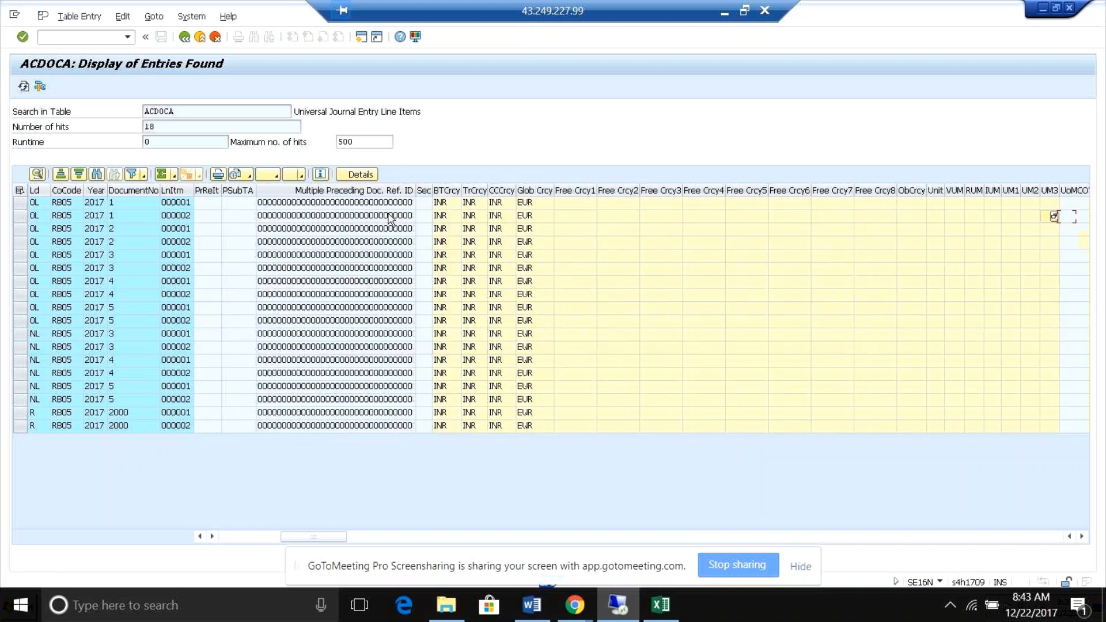
key("Right")
key("Right")
key("Right")
key("Right")
key("Right")
key("Right")
key("Right")
key("Right")
key("Right")
key("Right")
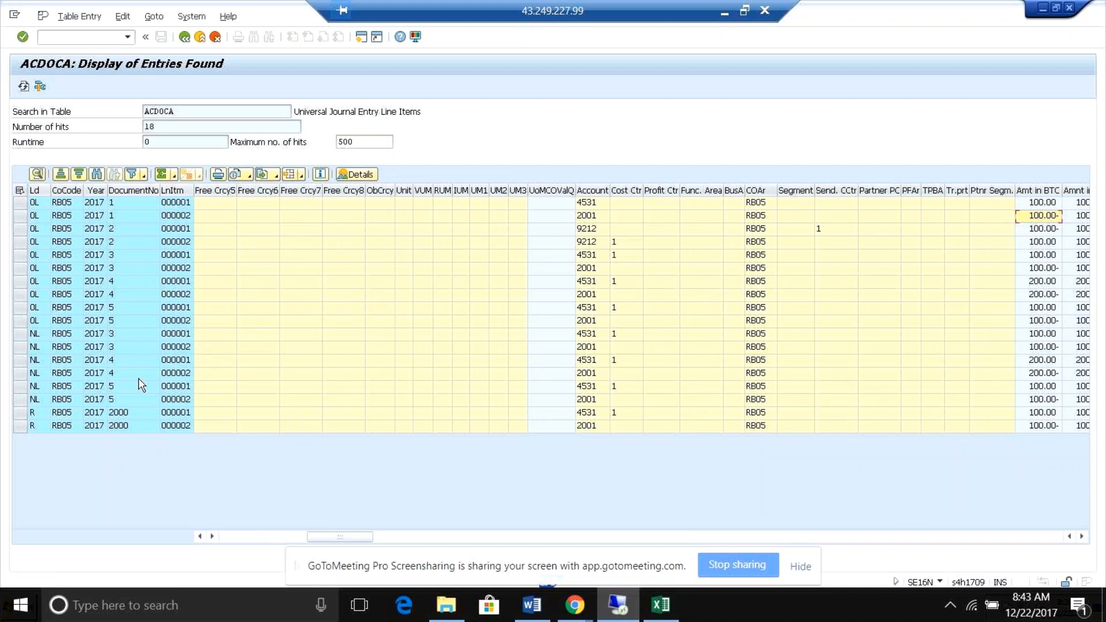
left_click(186, 40)
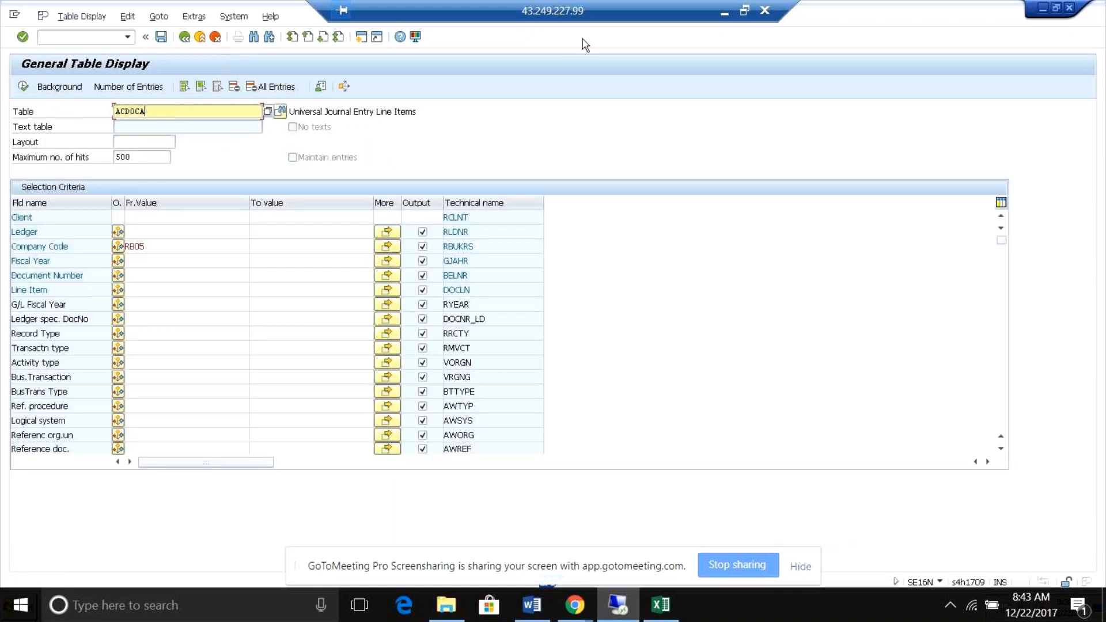
Minimize the remote SAP desktop and the Word document to reach GoToMeeting, and mute your own microphone.
left_click(724, 12)
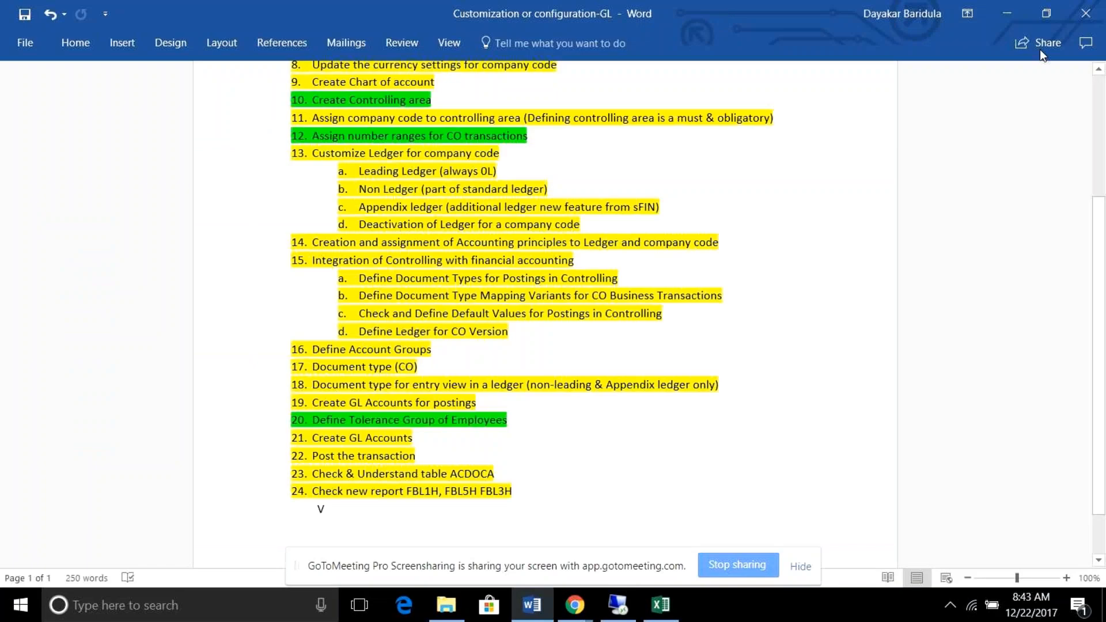
left_click(1008, 14)
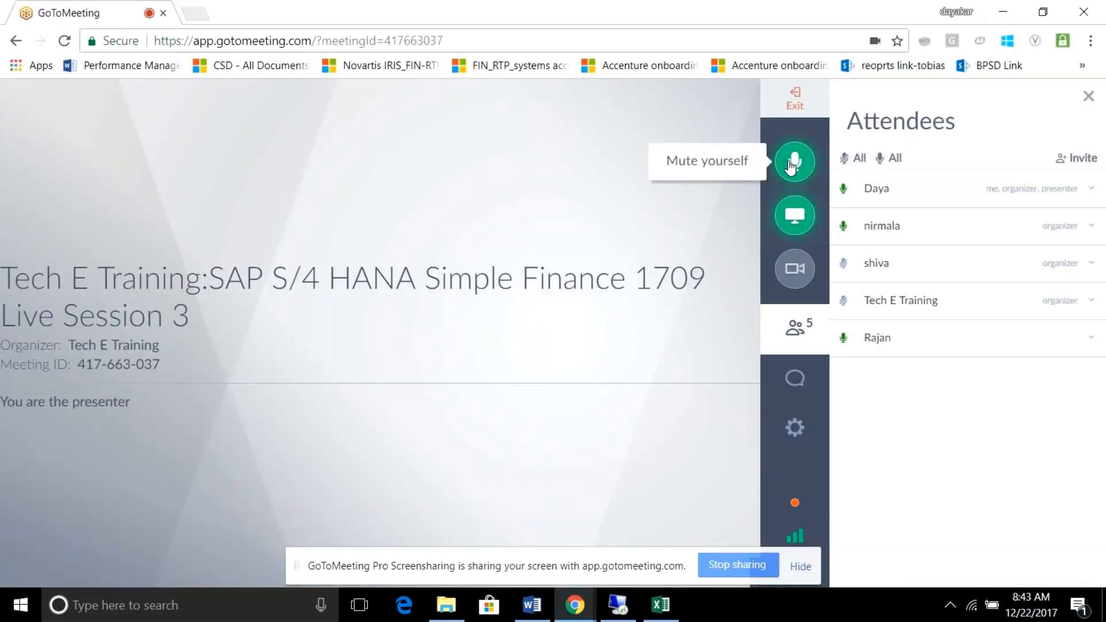
left_click(791, 166)
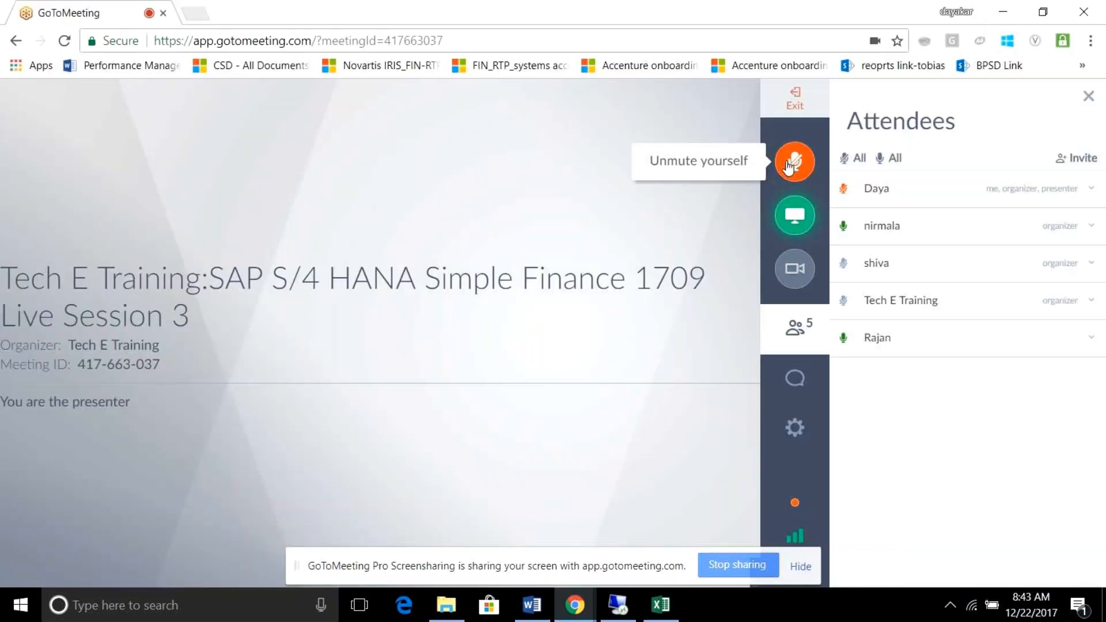
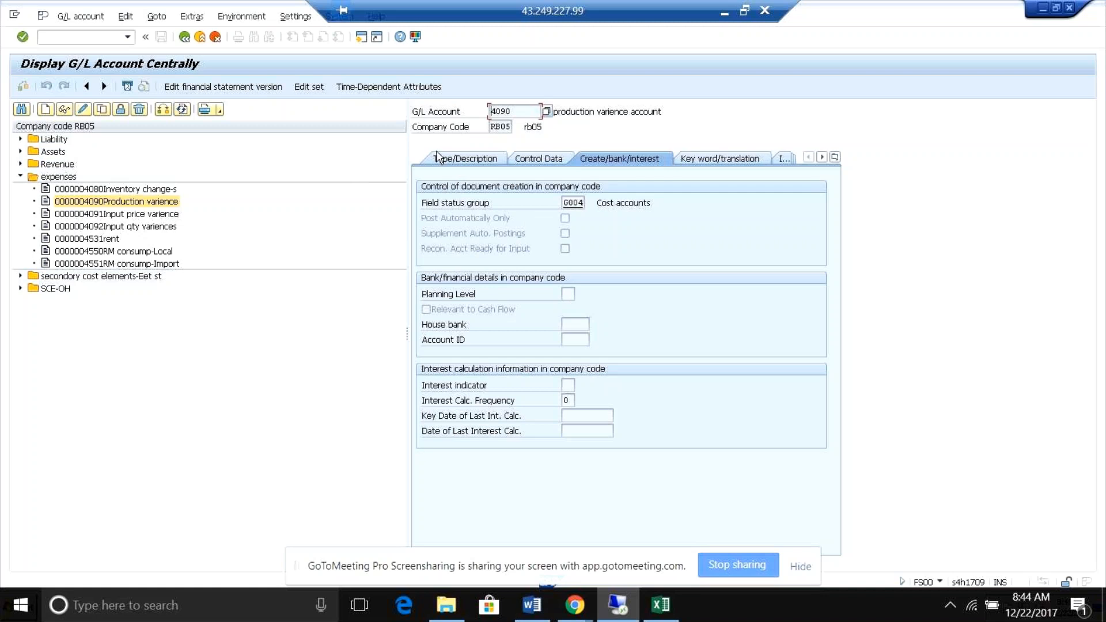
Return to the table display session on the remote SAP desktop and load table SKA1.
left_click(619, 605)
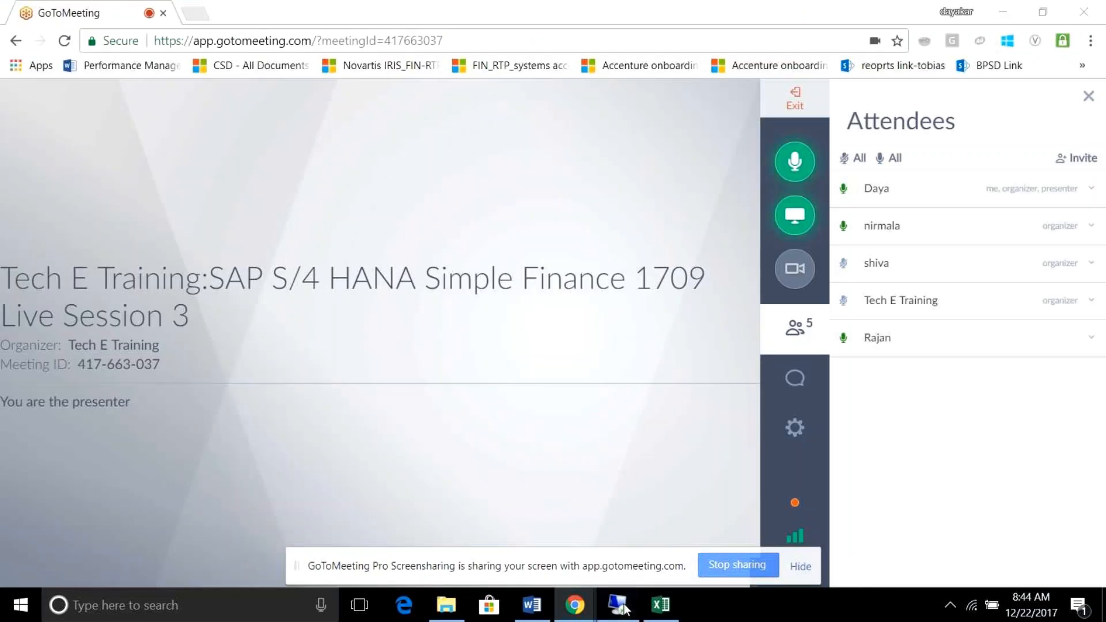
left_click(621, 605)
key("alt+Tab")
type("ska1")
key("Return")
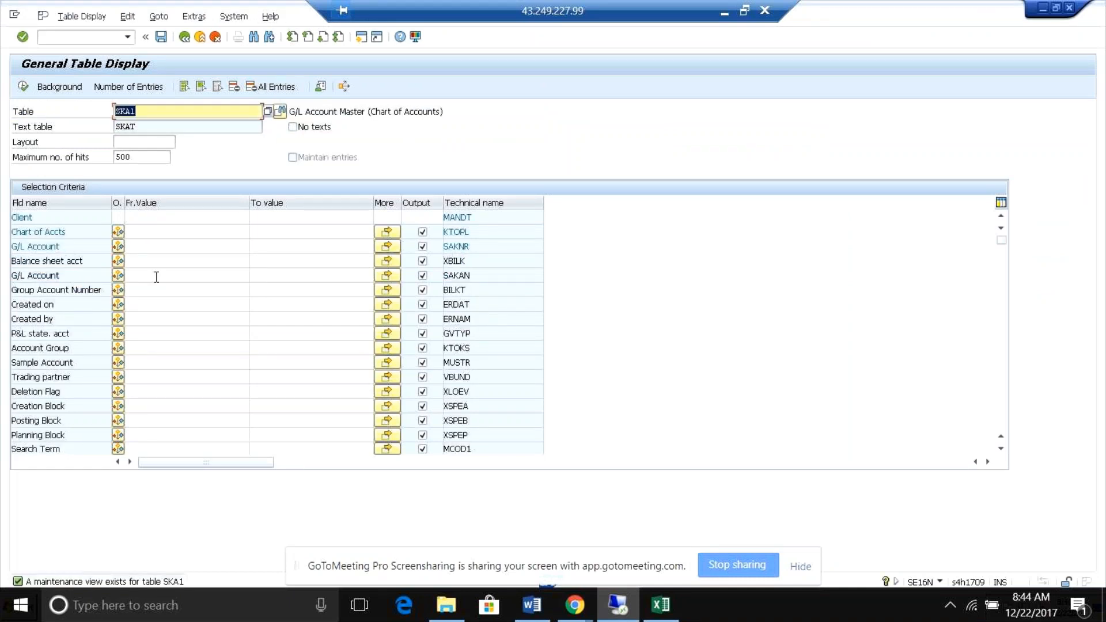
left_click(134, 243)
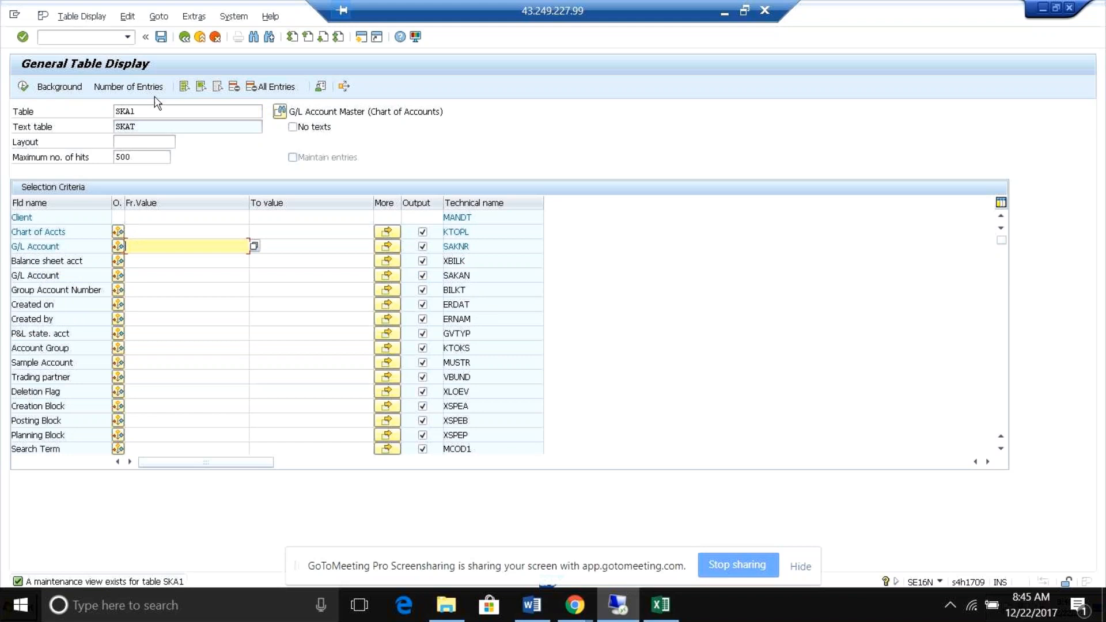
Try to load table SKAB1 for display.
left_click(143, 112)
key("BackSpace")
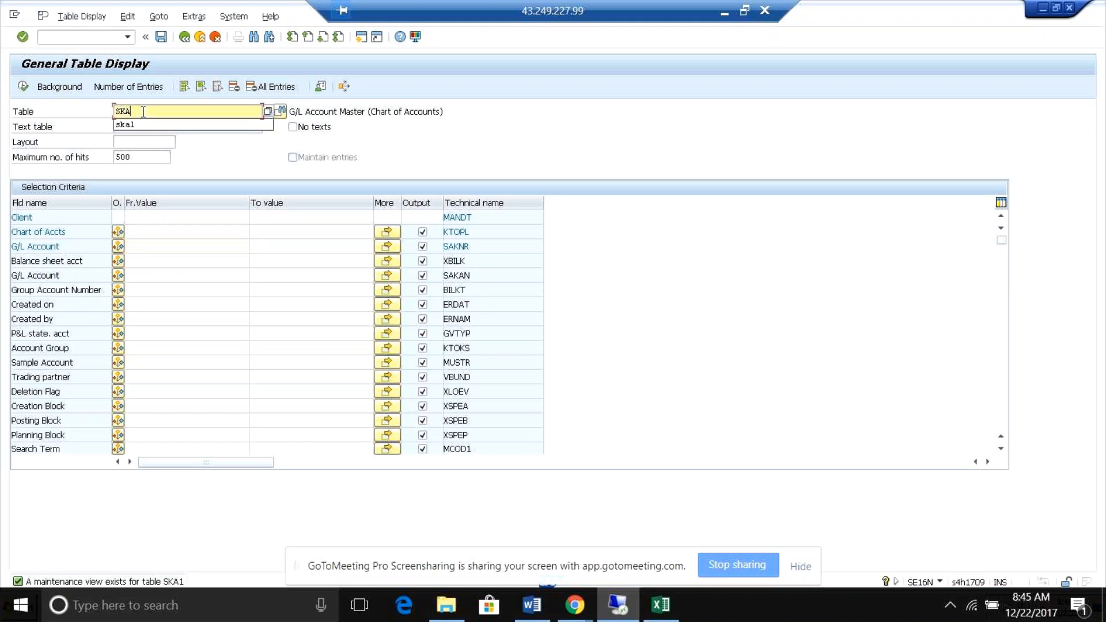
type("t")
type("1")
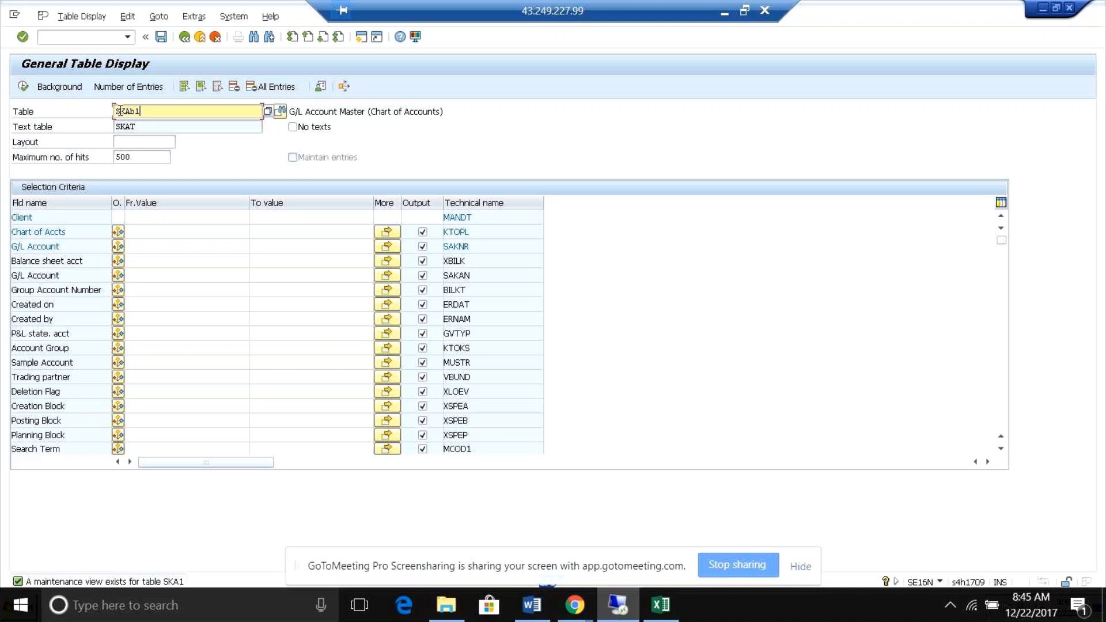
left_click(23, 88)
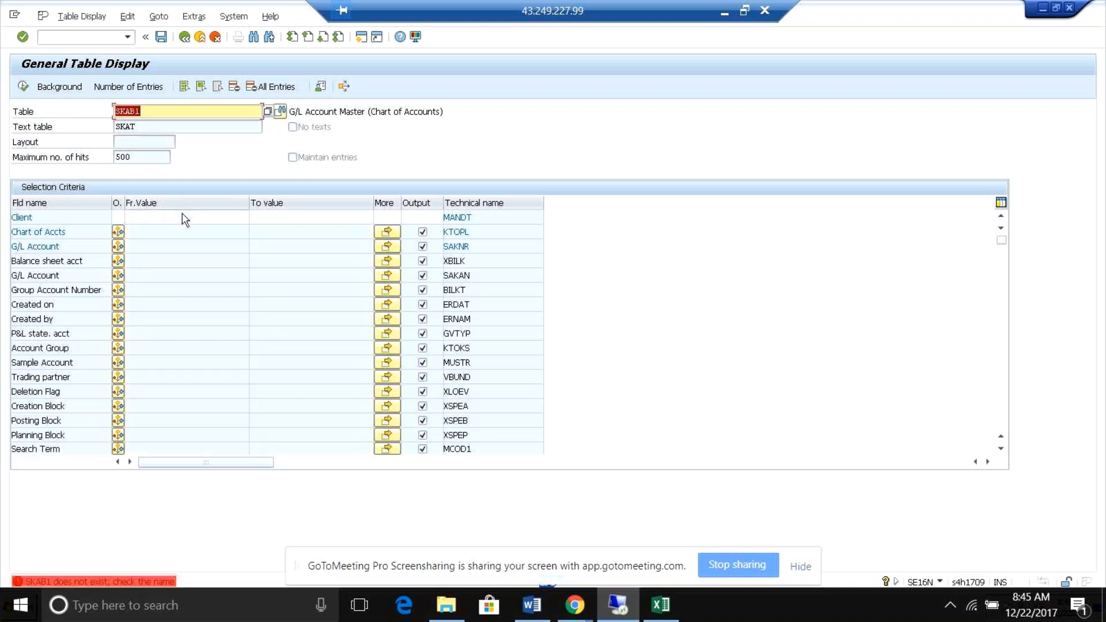
Load table SKB1, the company-code-level G/L account master, for display.
left_click(158, 109)
key("BackSpace")
key("BackSpace")
key("BackSpace")
type("B1")
key("Return")
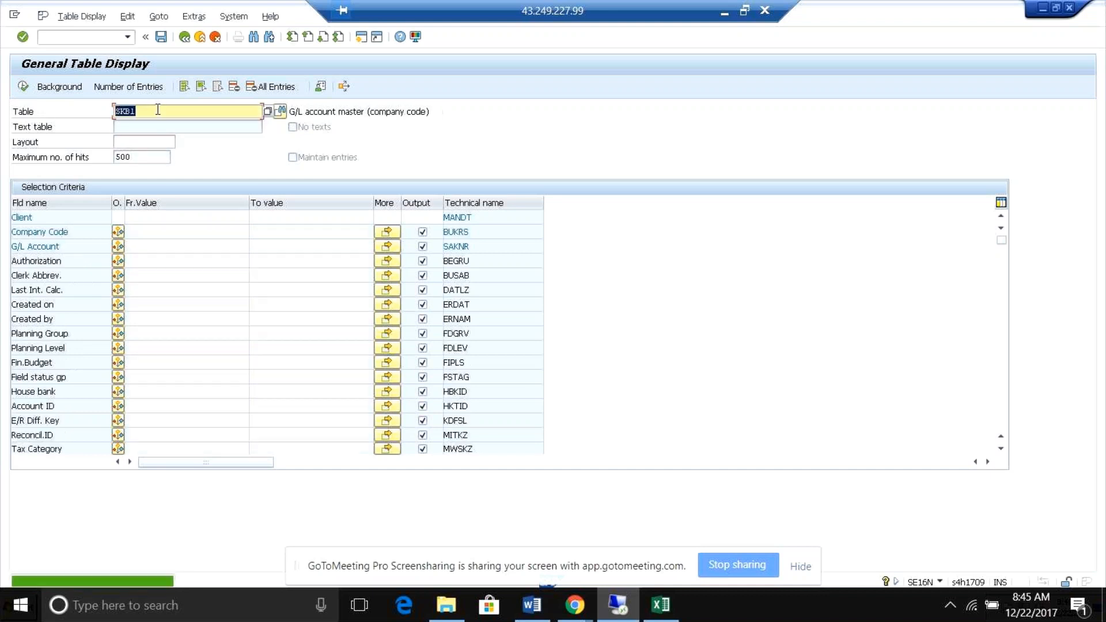
Restrict the SKB1 selection to company code RB05 and display the matching entries.
left_click(151, 228)
type("r")
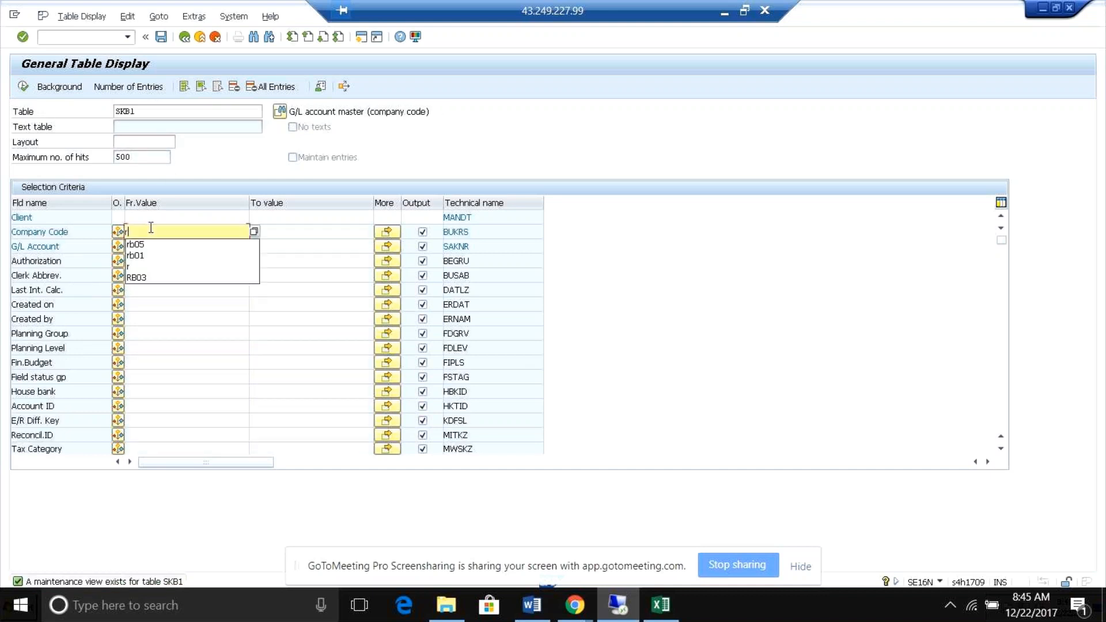
type("b05")
key("Return")
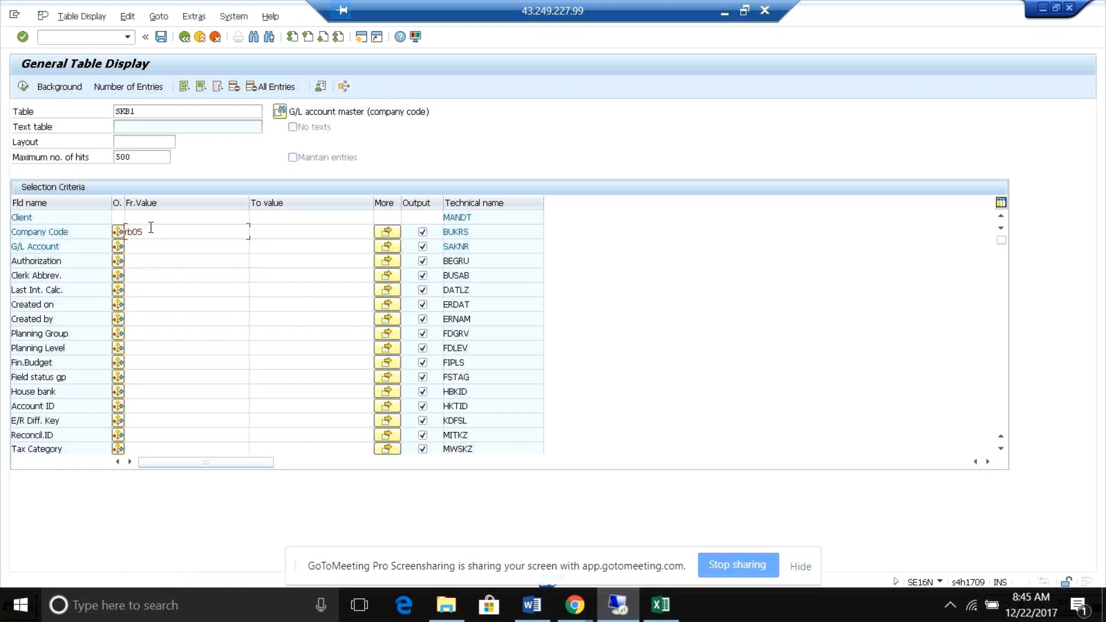
left_click(23, 86)
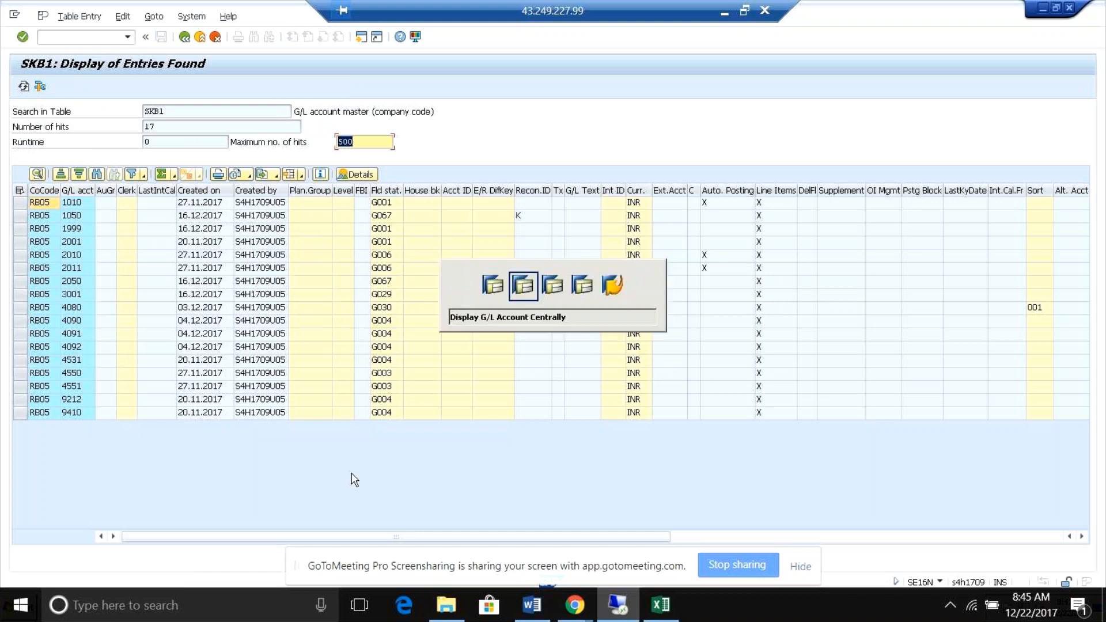
key("F3")
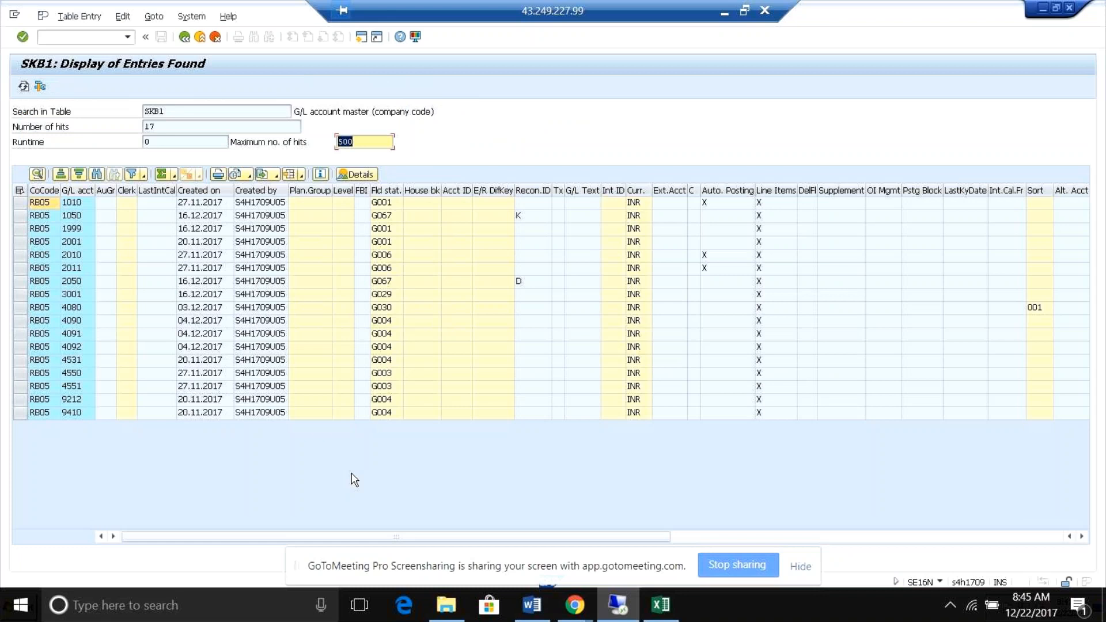
Return to the selection criteria and load the cost element table CSKA.
left_click(184, 37)
left_click(155, 118)
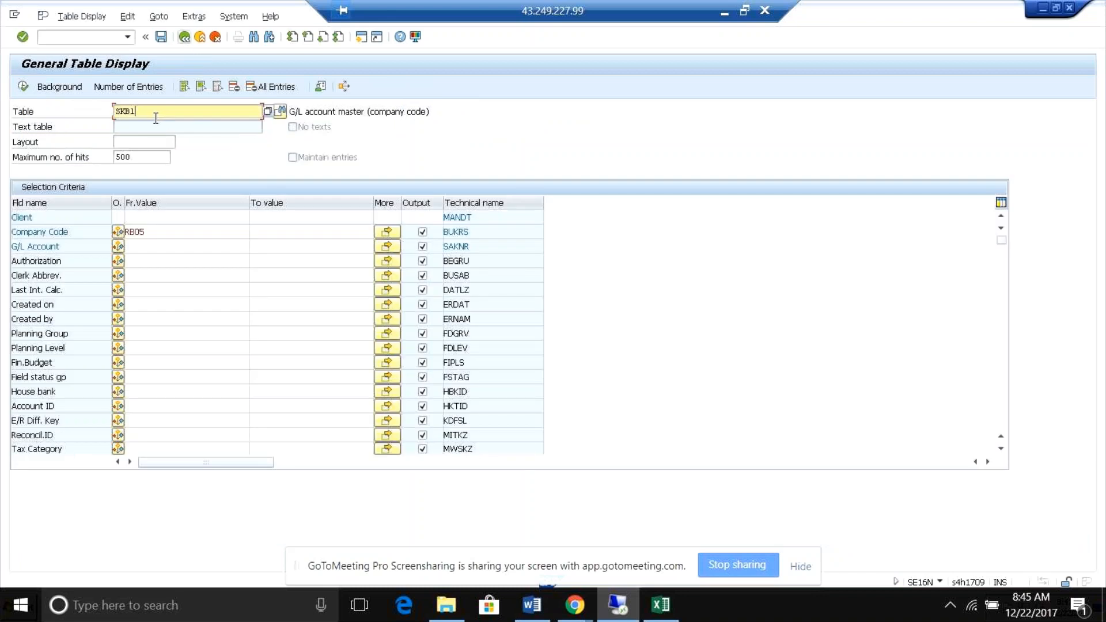
key("BackSpace")
key("BackSpace")
key("BackSpace")
key("BackSpace")
type("csk")
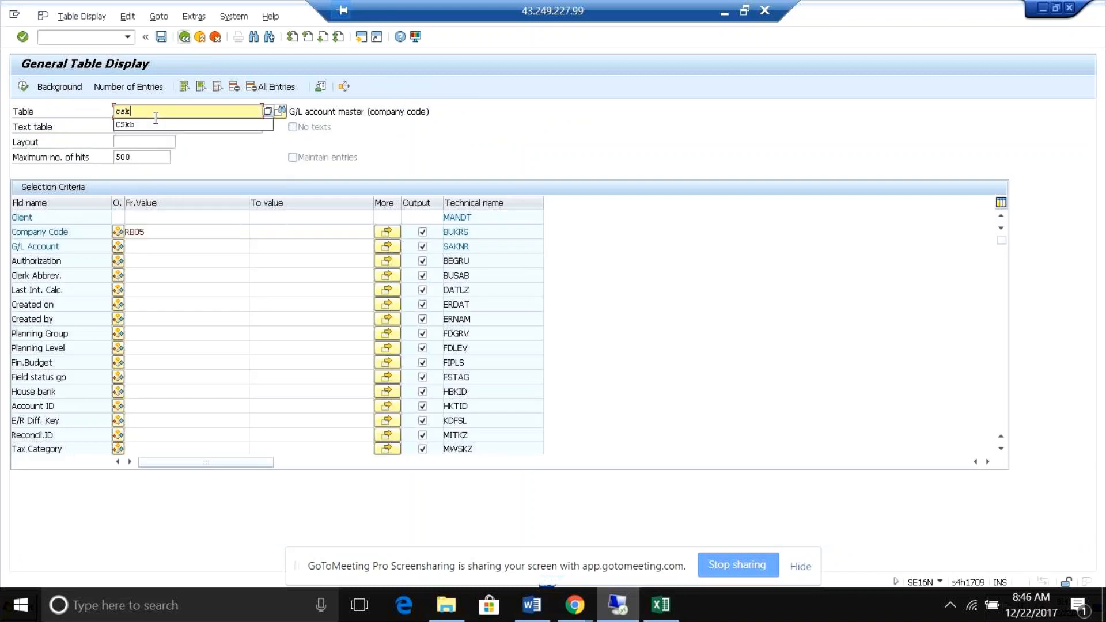
key("BackSpace")
type("ka")
key("Return")
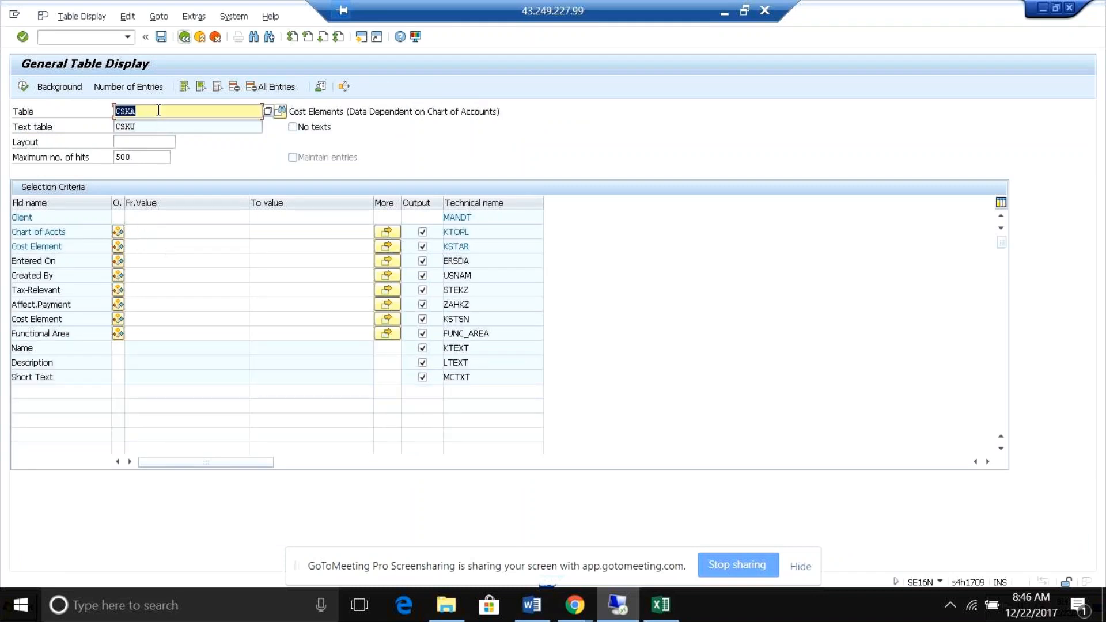
Restrict the CSKA selection to chart of accounts RB05 and display the matching cost elements.
left_click(149, 232)
type("RB05")
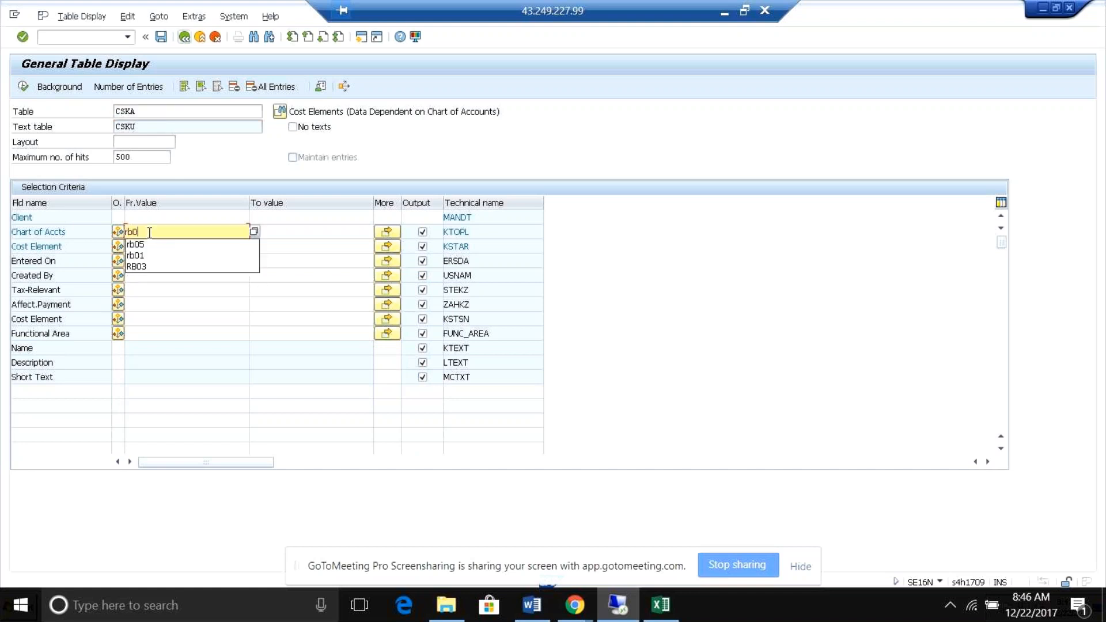
key("Return")
left_click(24, 86)
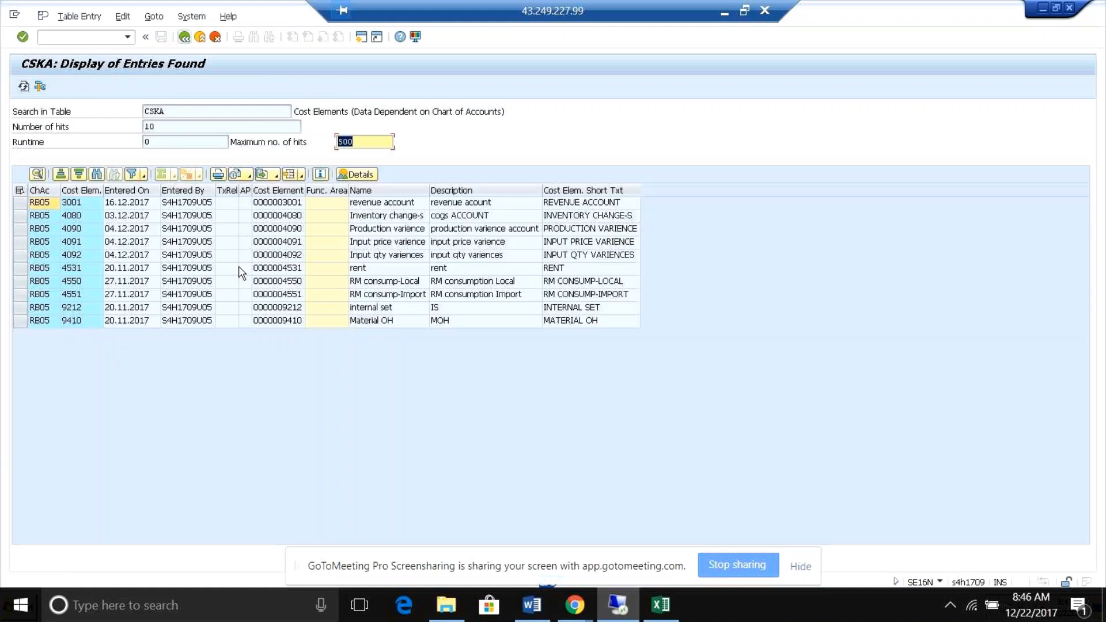
left_click(138, 207)
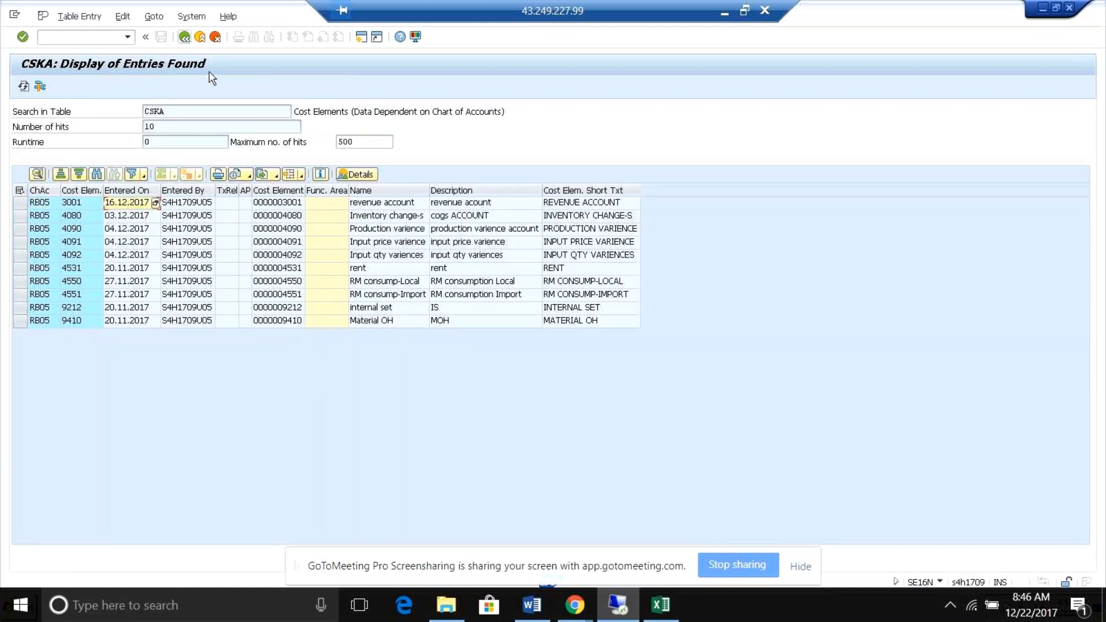
Go back to the selection criteria, change the table to CSKB and display its entries without any restriction.
left_click(185, 37)
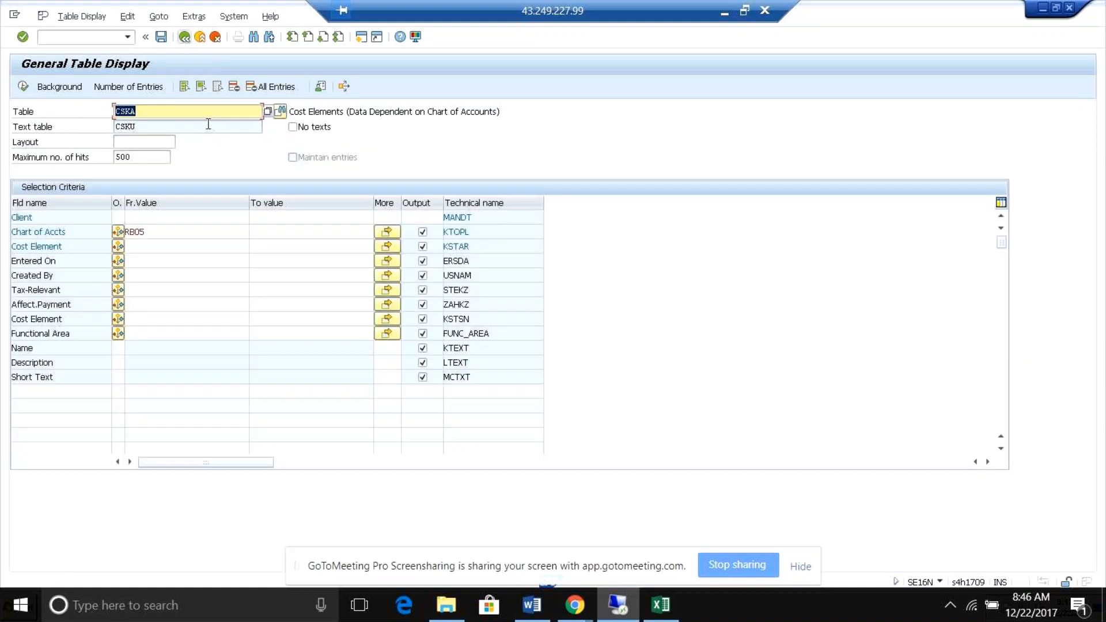
left_click(150, 114)
key("BackSpace")
type("b")
left_click(24, 88)
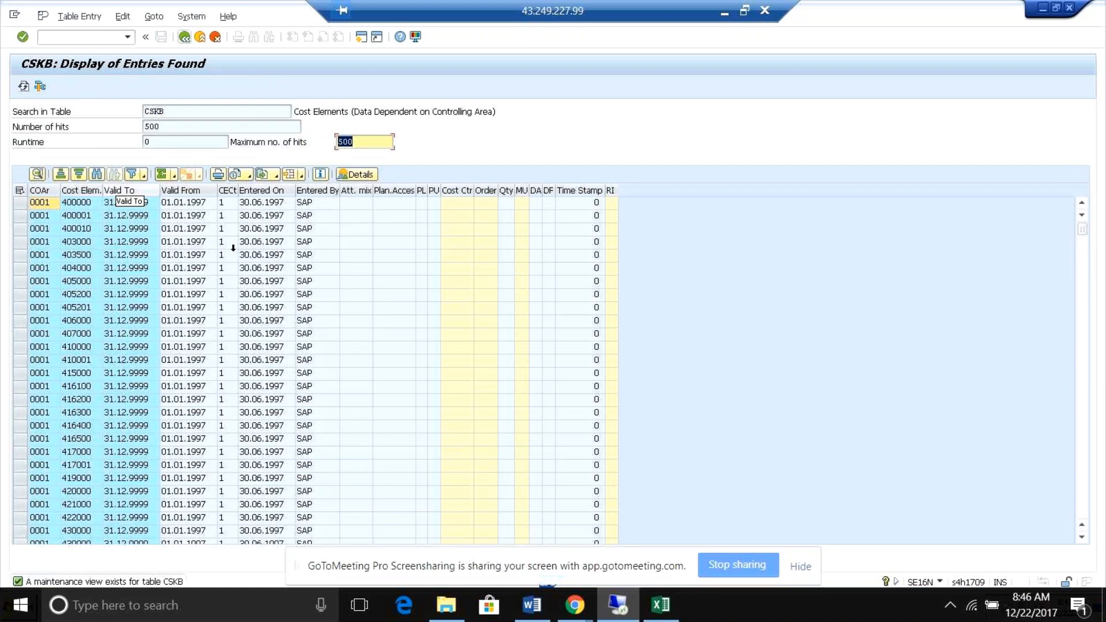
Examine the valid-from and valid-to dates of the first CSKB entry, and return to the selection criteria.
left_click(195, 206)
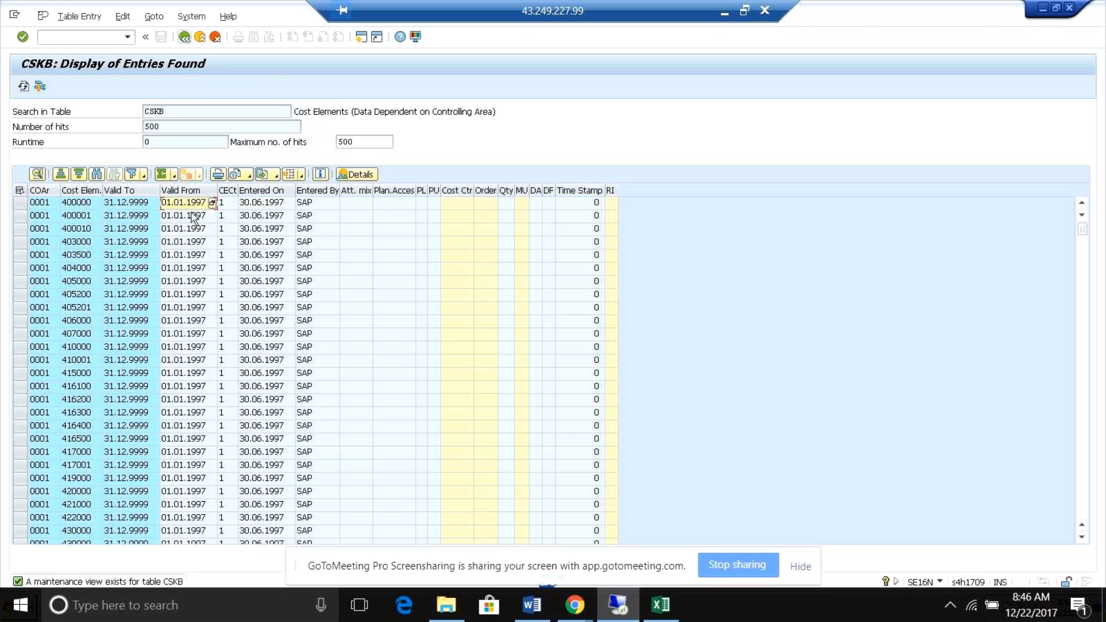
left_click(134, 206)
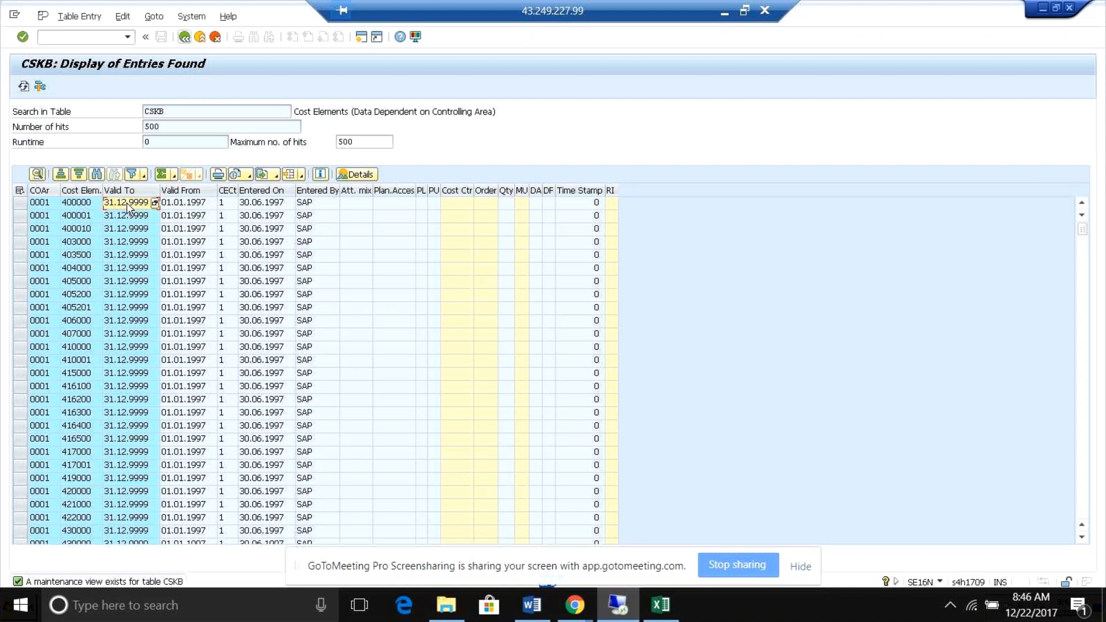
left_click(184, 37)
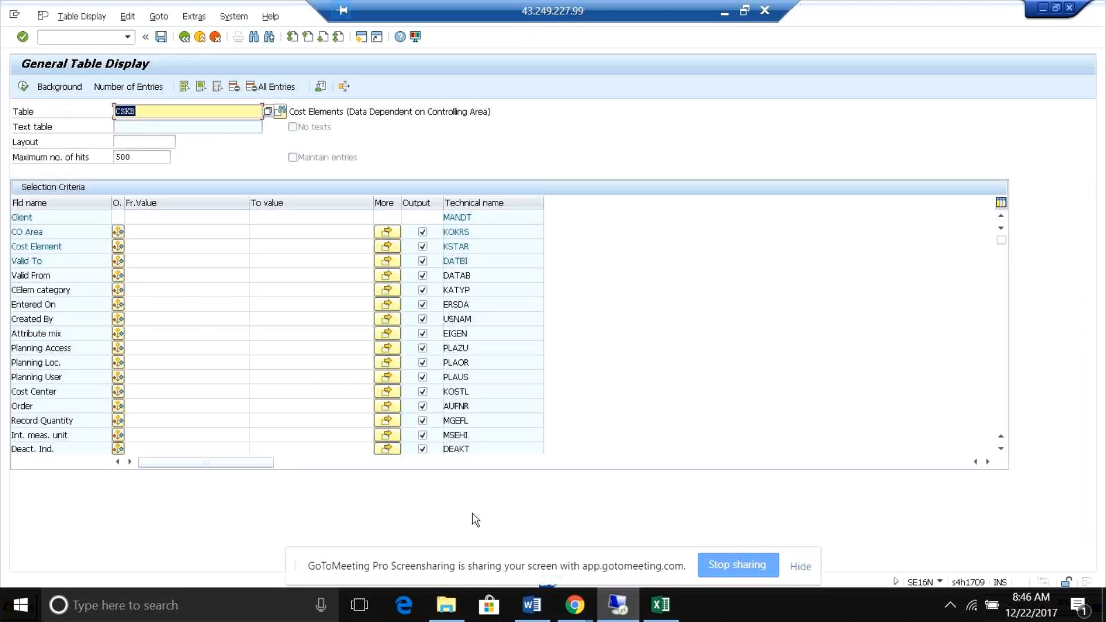
left_click(616, 607)
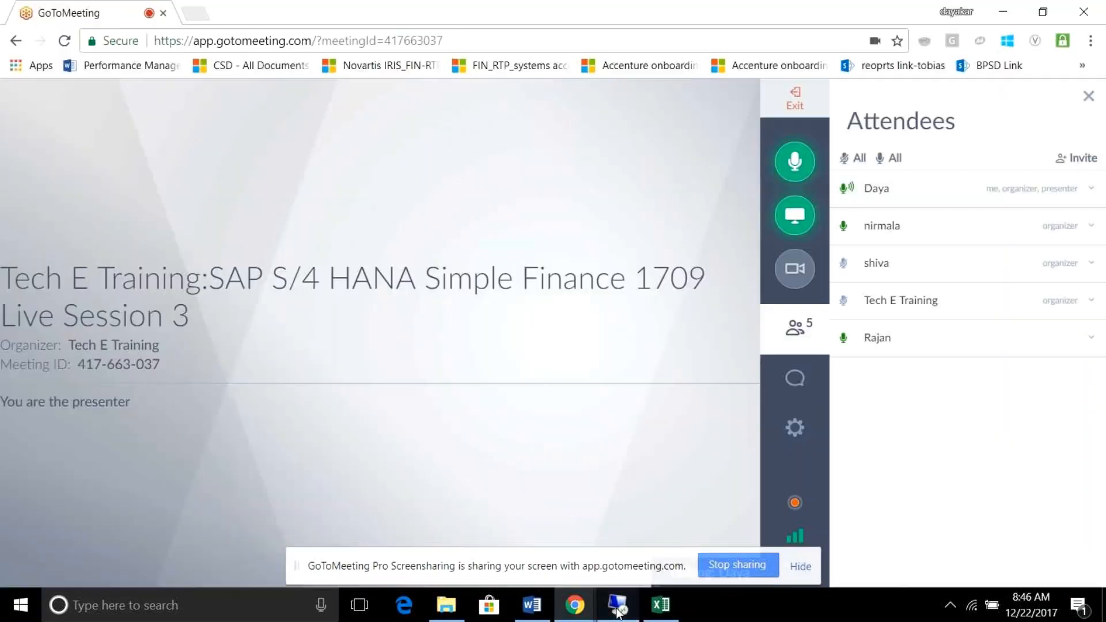
left_click(616, 607)
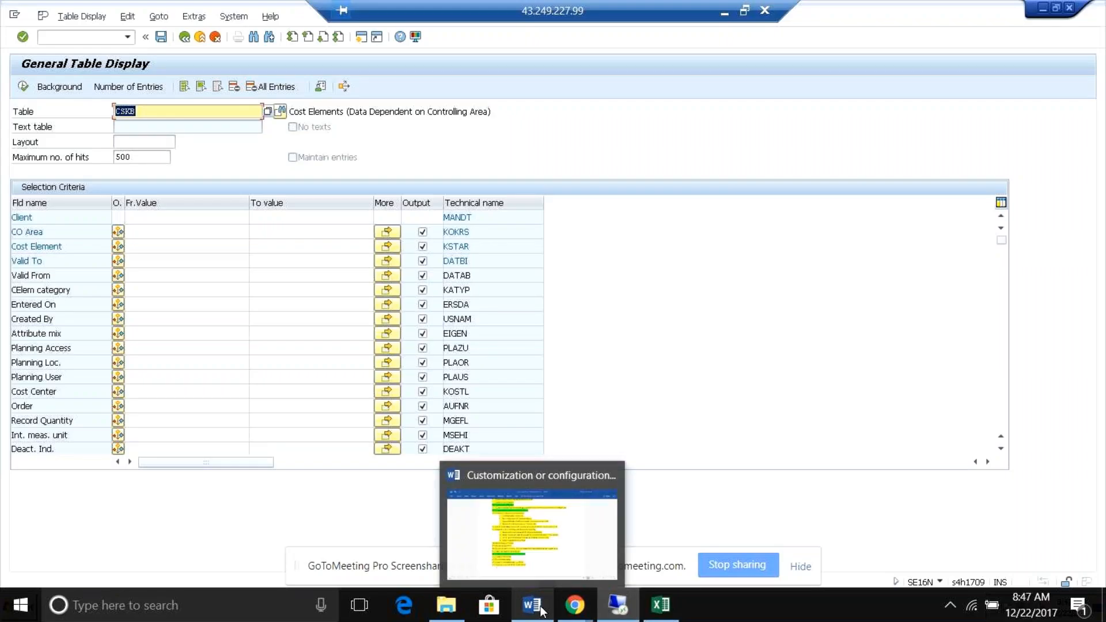
mouse_move(618, 607)
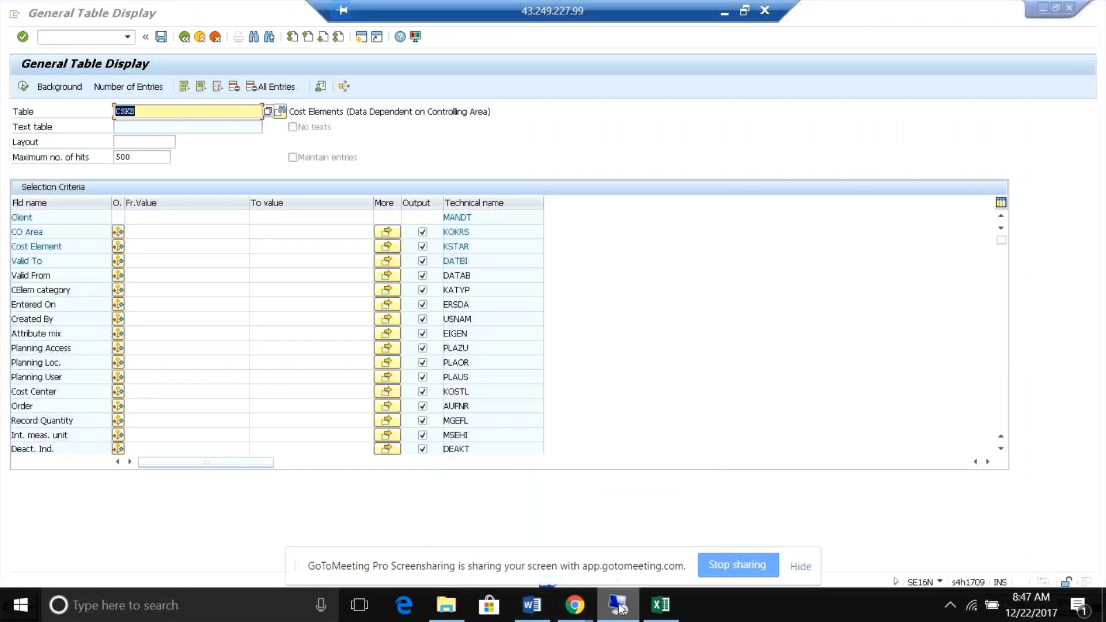
Switch to the G/L account display and examine the type/description, control data and create/bank/interest settings of account 4090 in RB05.
key("alt+Tab")
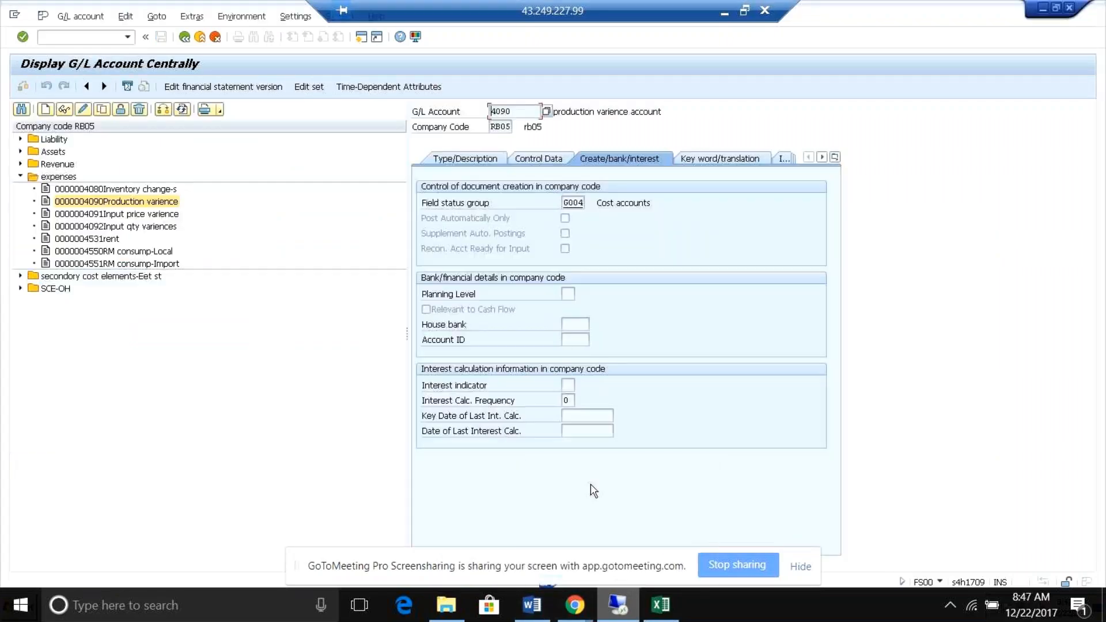
left_click(476, 157)
left_click(521, 162)
left_click(591, 155)
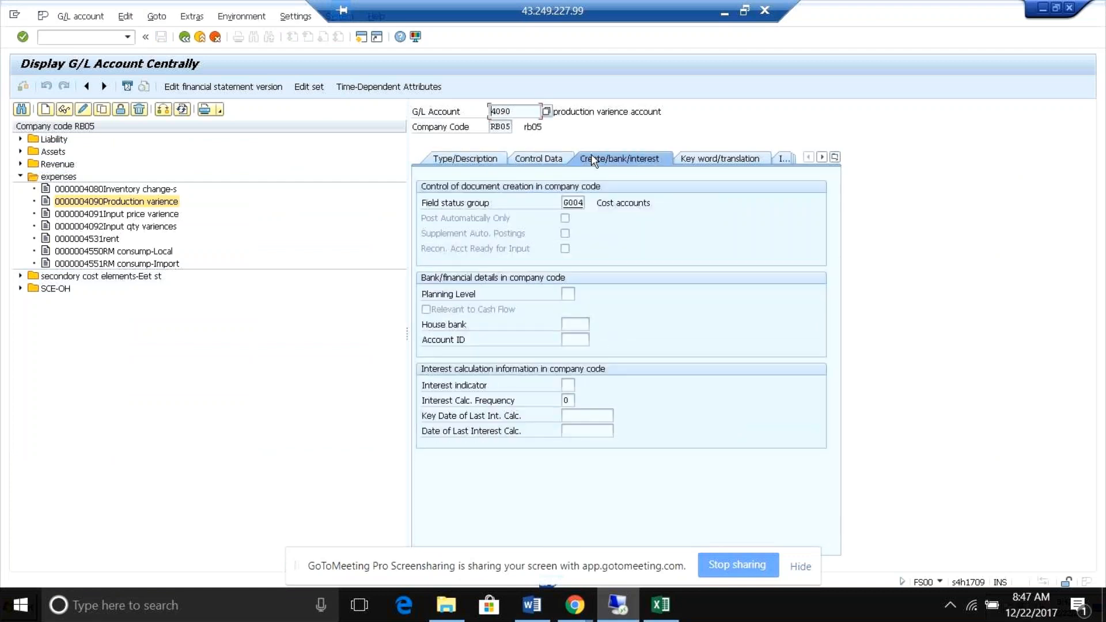
left_click(453, 159)
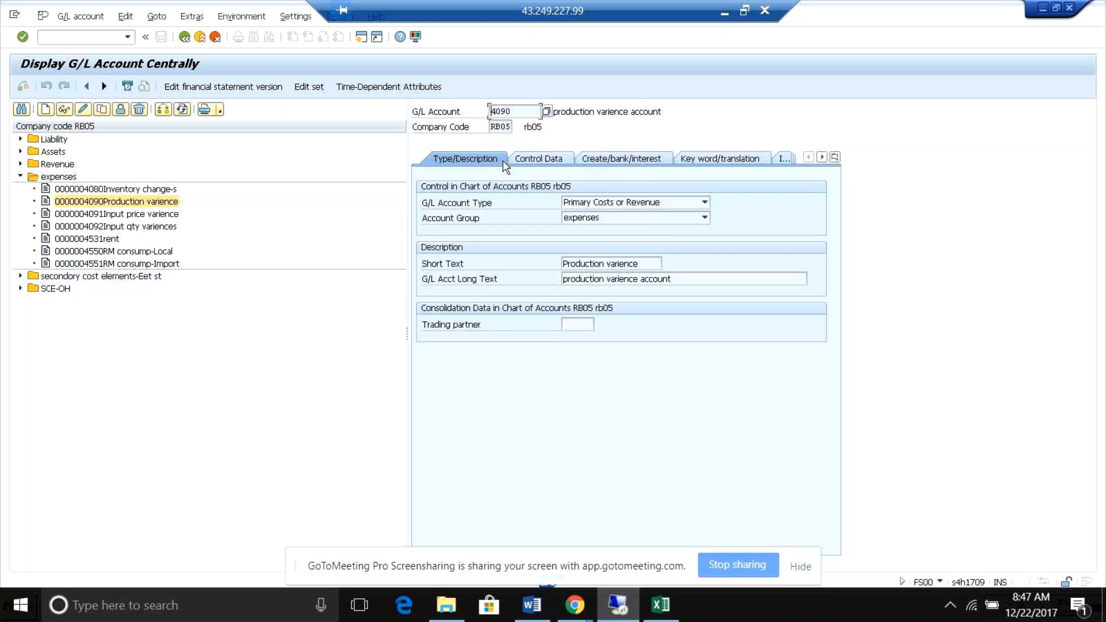
left_click(554, 160)
left_click(609, 161)
left_click(551, 160)
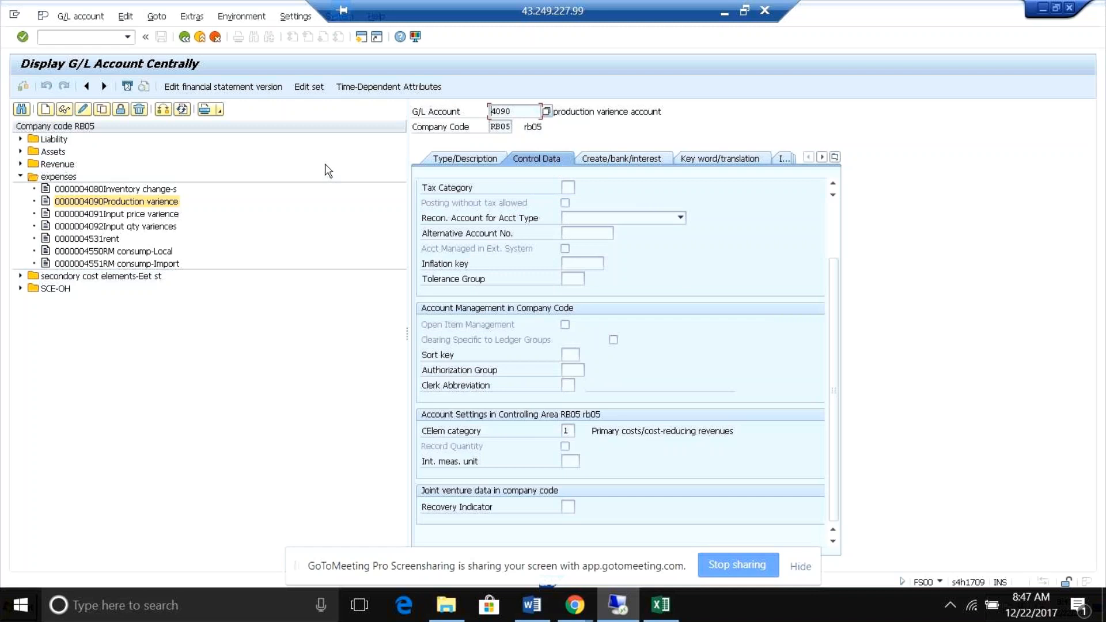
left_click(435, 163)
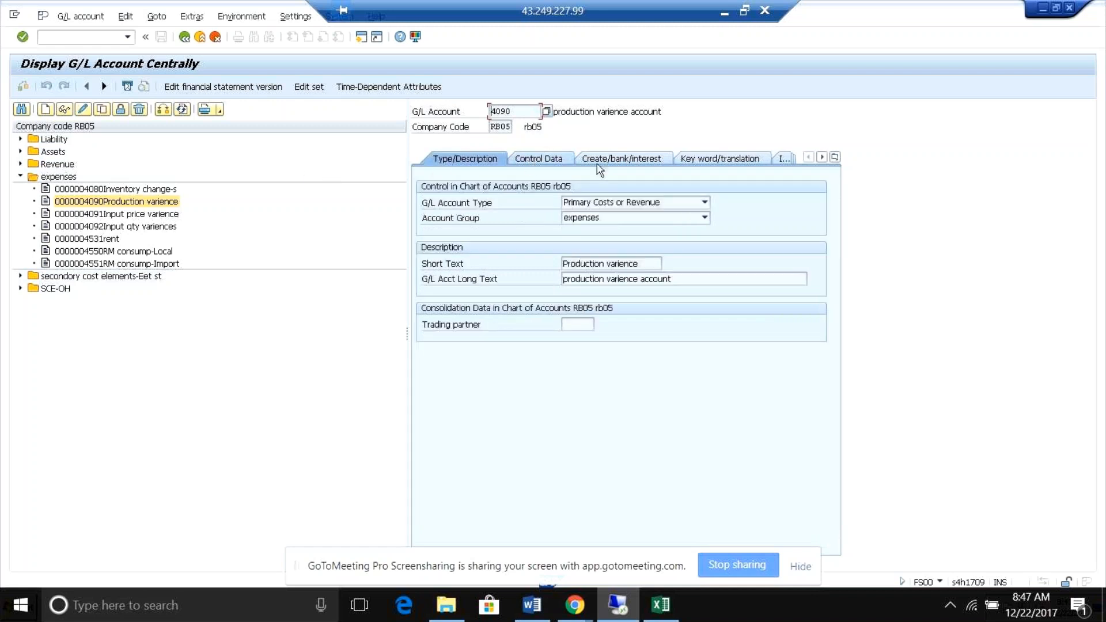
left_click(611, 157)
left_click(550, 163)
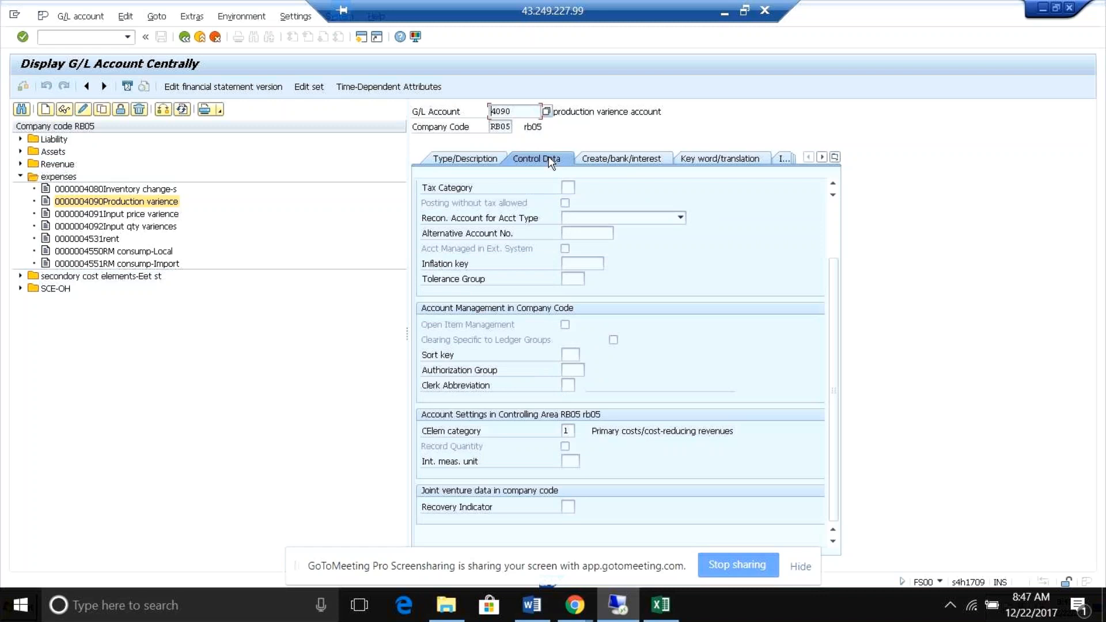
left_click(485, 164)
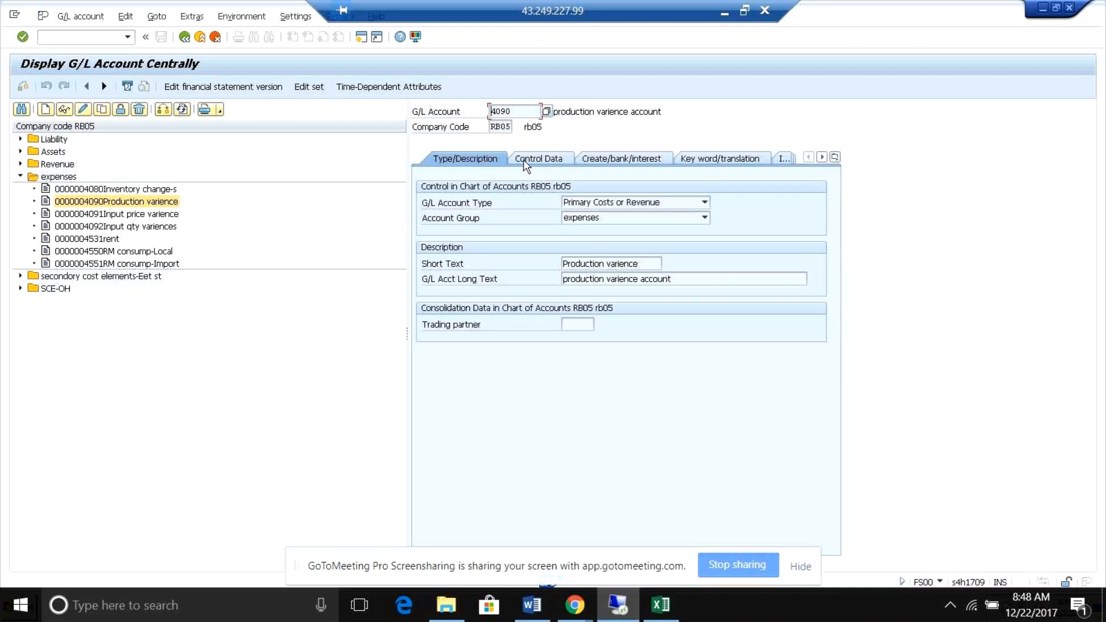
Locate the cost element category in account 4090's control data and compare it with the CSKB selection fields in the table display session.
left_click(563, 156)
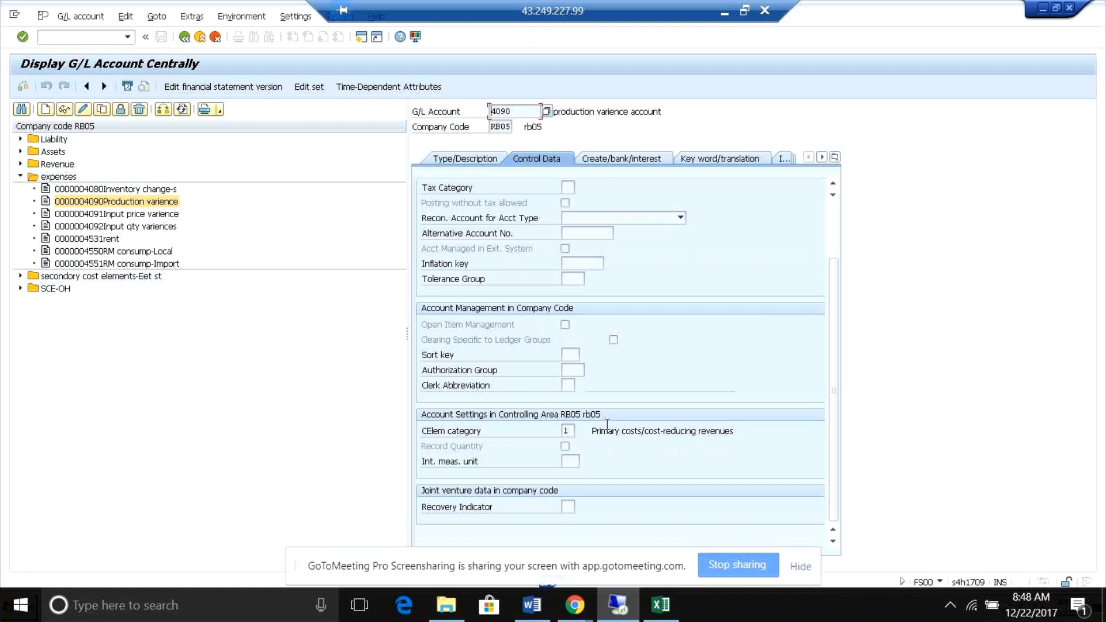
left_click(568, 431)
key("alt+Tab")
left_click(395, 232)
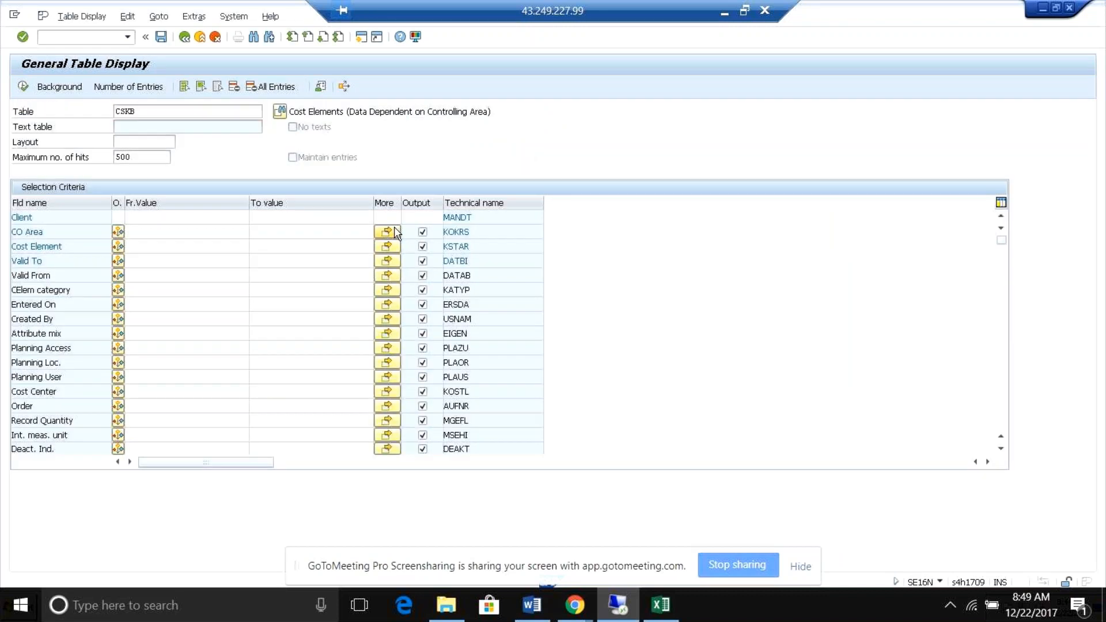
key("alt+Tab")
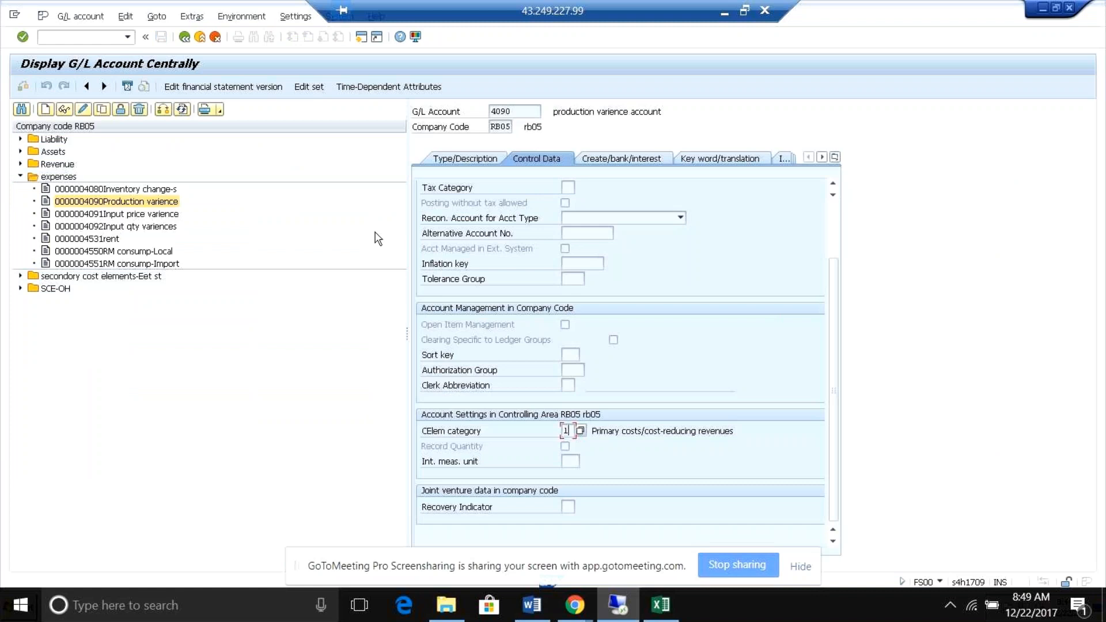
left_click(614, 607)
left_click(614, 607)
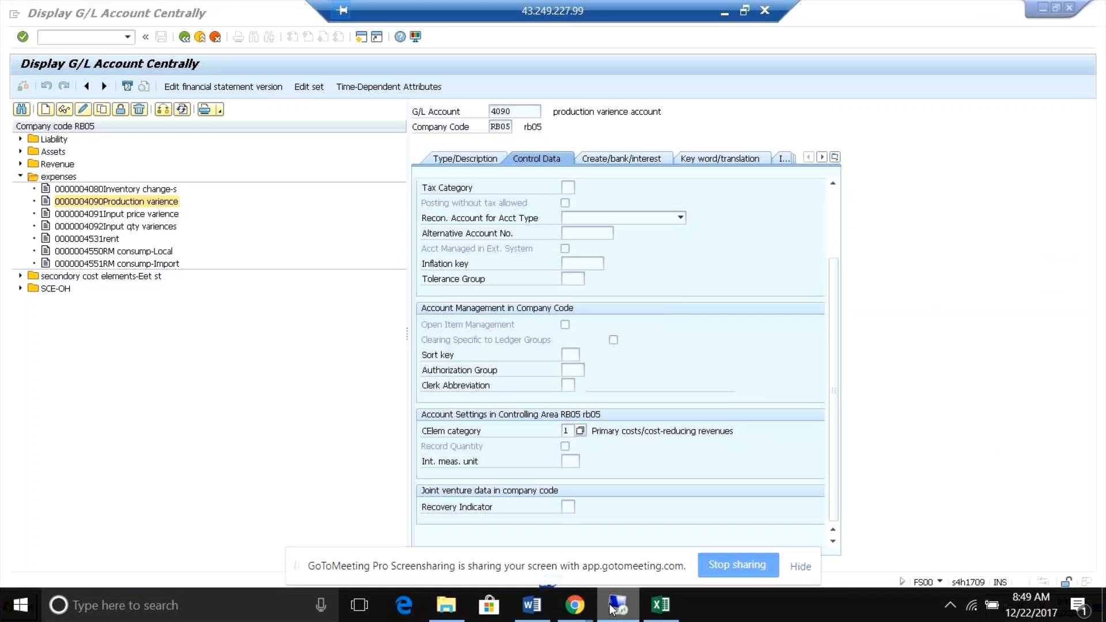
Go through the open SAP sessions and close the G/L account groups overview and other unneeded configuration windows.
key("alt+Tab")
key("alt+Tab")
key("alt+Tab")
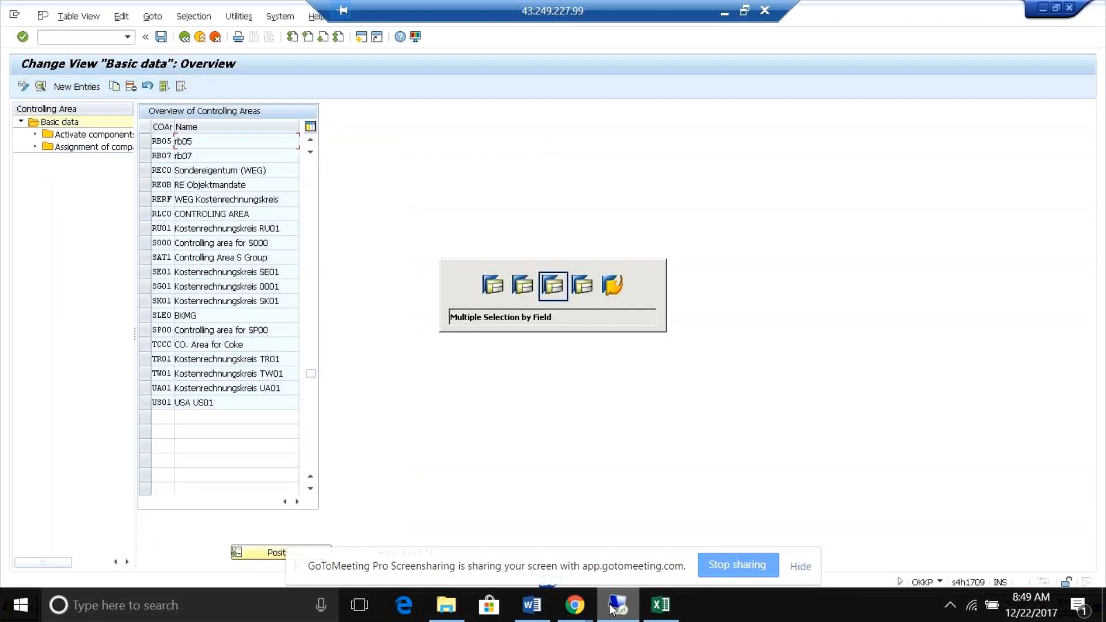
key("alt+Tab")
key("alt+Tab")
key("alt+Tab")
key("alt+Tab")
key("alt+Tab")
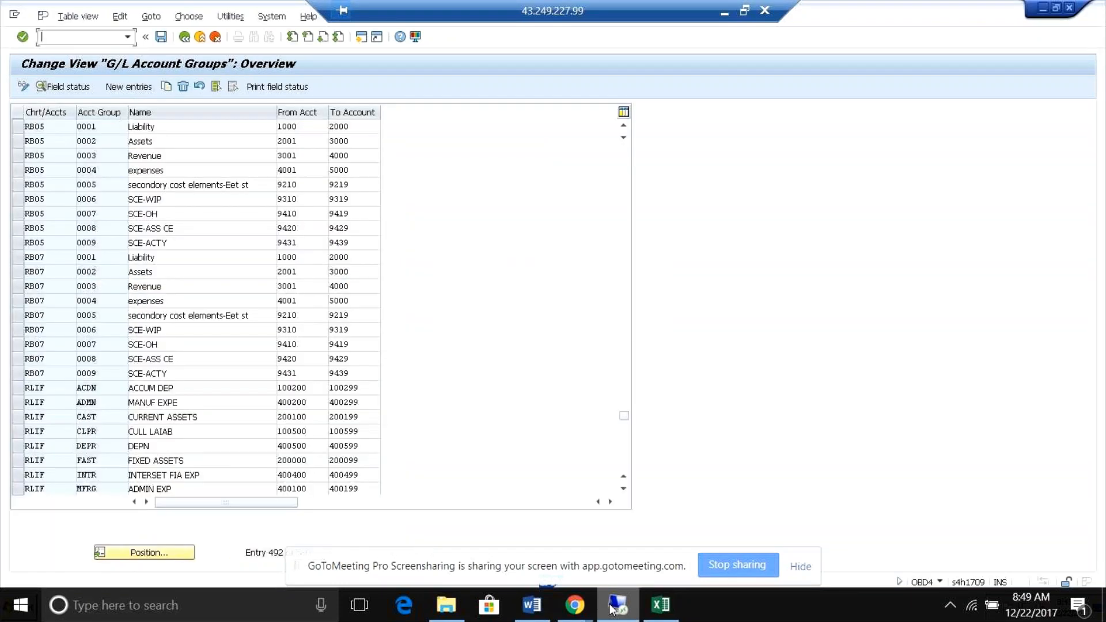
left_click(1070, 8)
left_click(1070, 9)
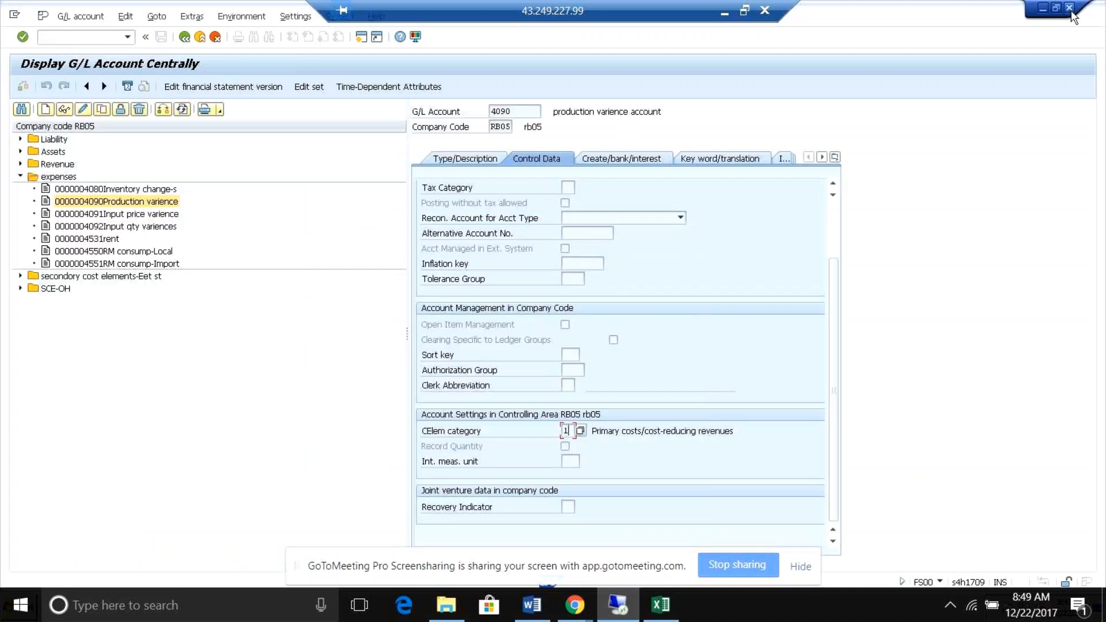
Return to the table display session, dismiss the multiple selection for the CO area and display the CSKB entries without any restriction.
key("alt+Tab")
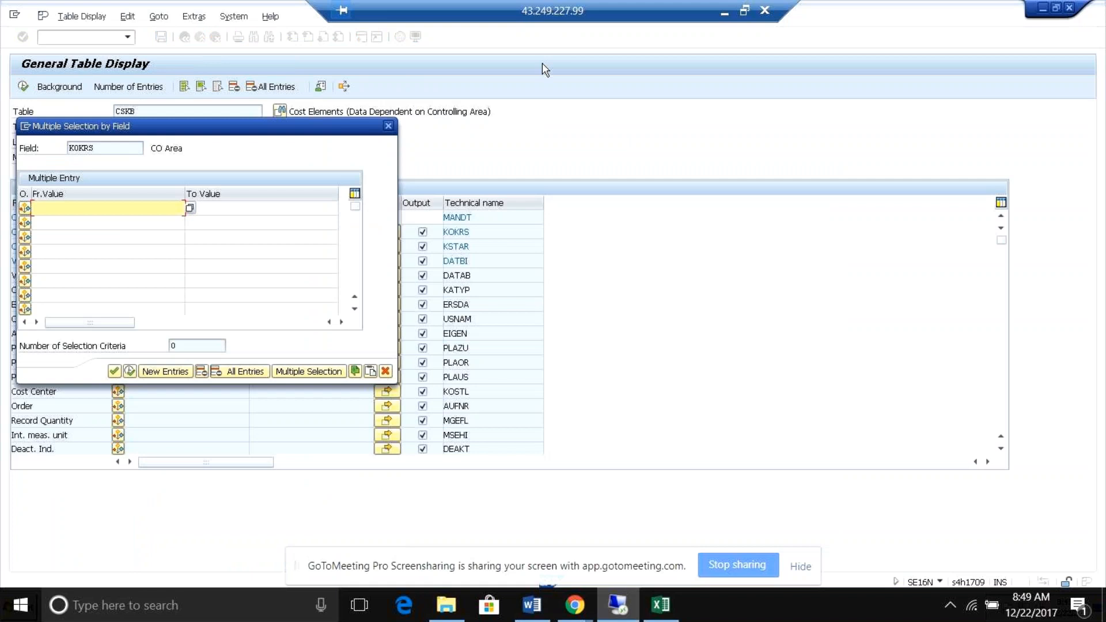
left_click(388, 126)
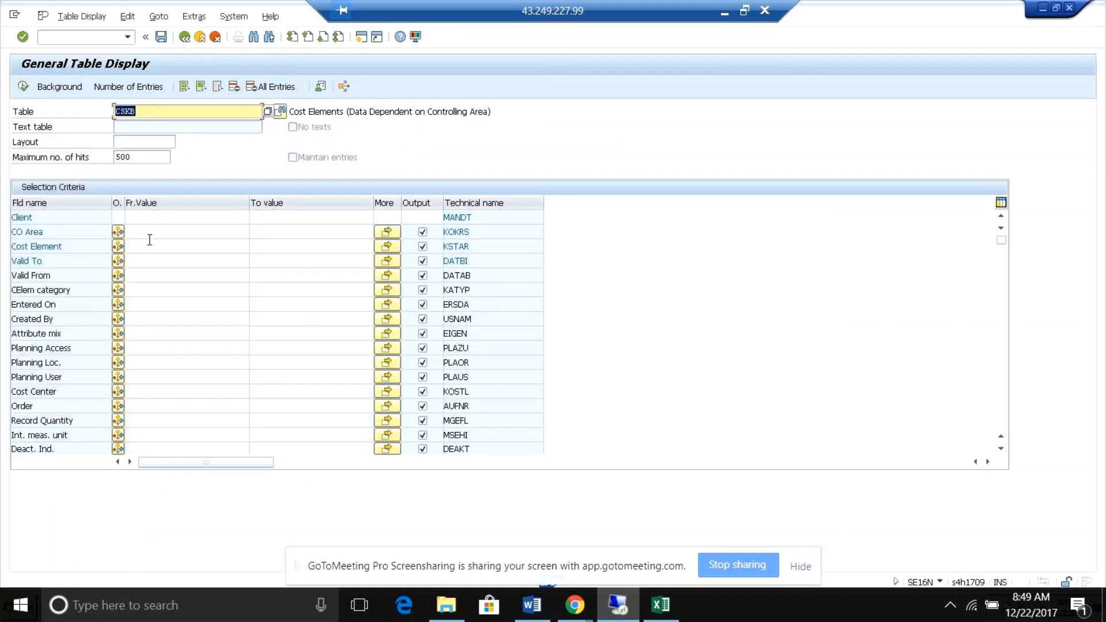
left_click(172, 129)
key("Return")
left_click(24, 86)
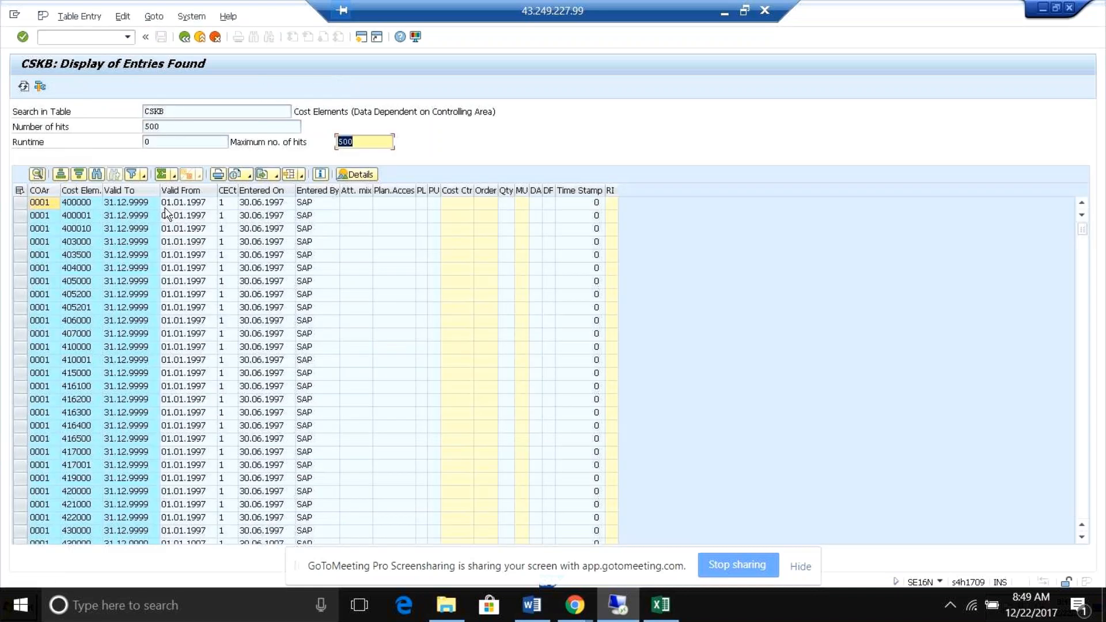
Examine the valid-to and valid-from dates of the first listed cost element in CSKB, and exit the general table display.
left_click(168, 202)
left_click(141, 202)
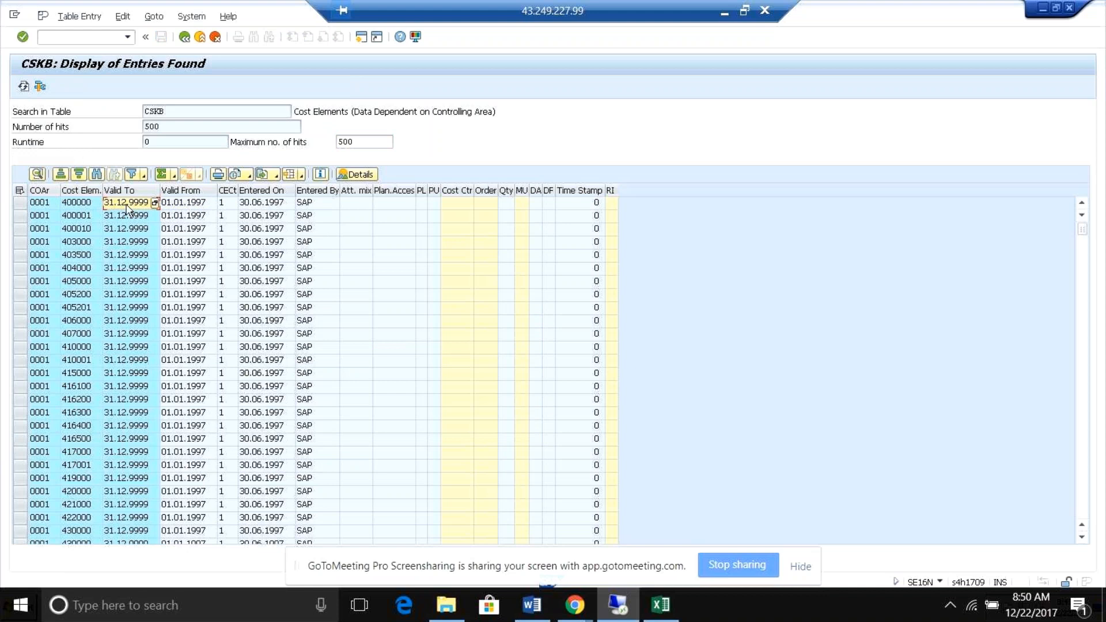
left_click(192, 205)
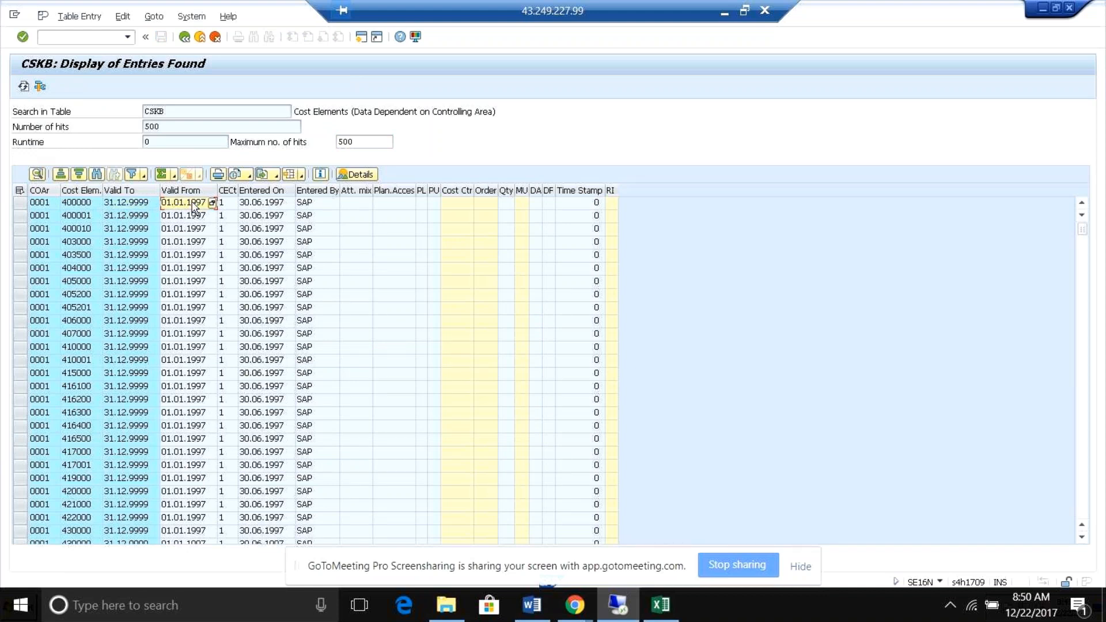
left_click(133, 205)
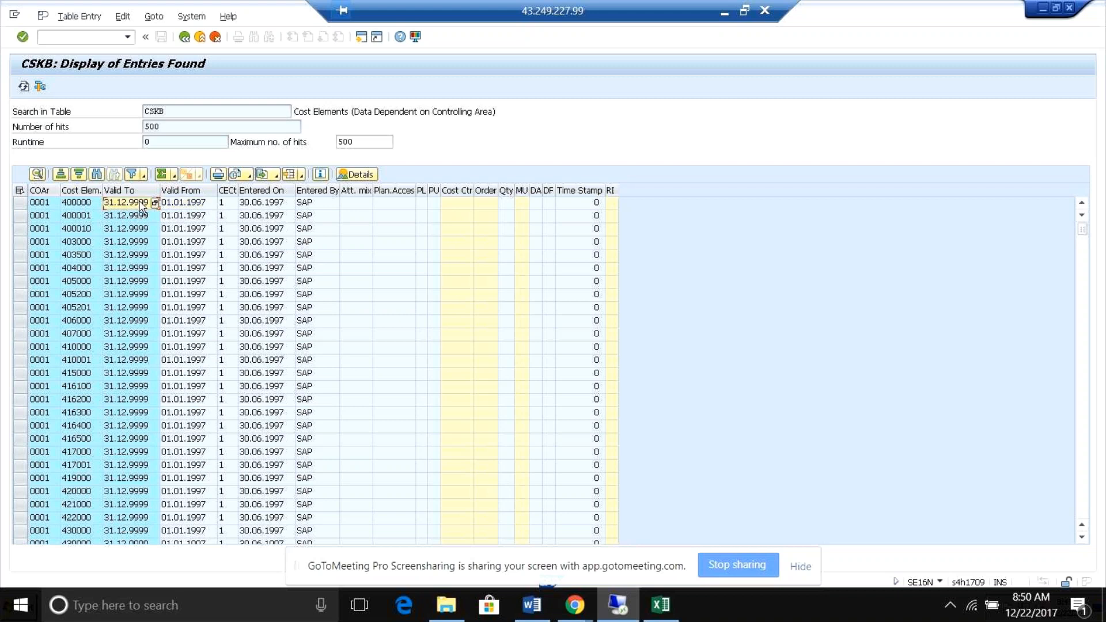
left_click(173, 205)
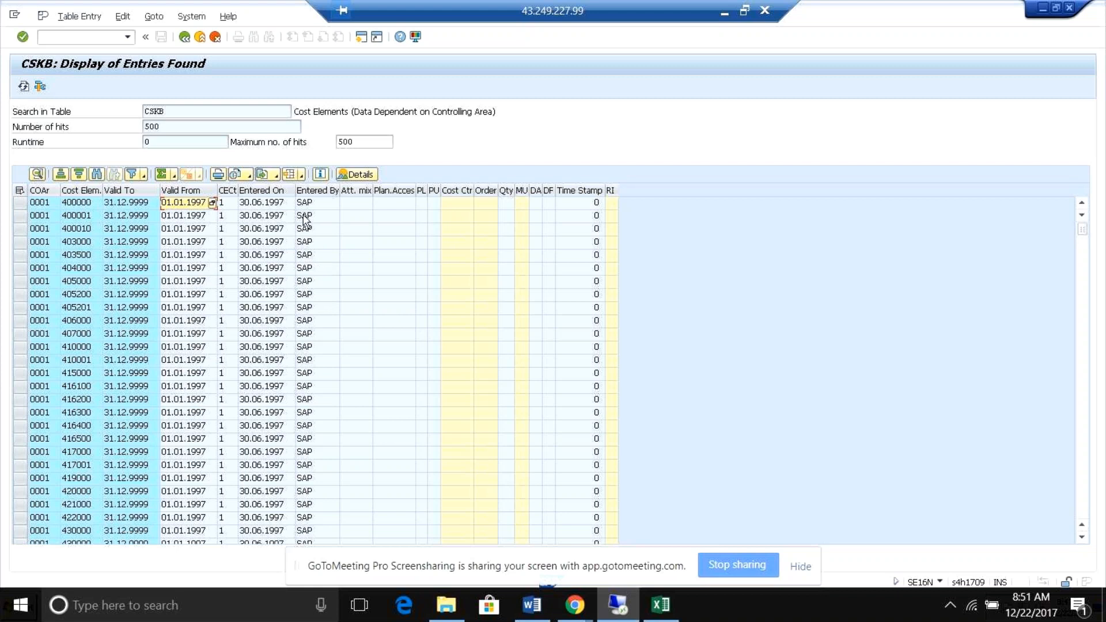
left_click(143, 206)
left_click(176, 209)
left_click(184, 36)
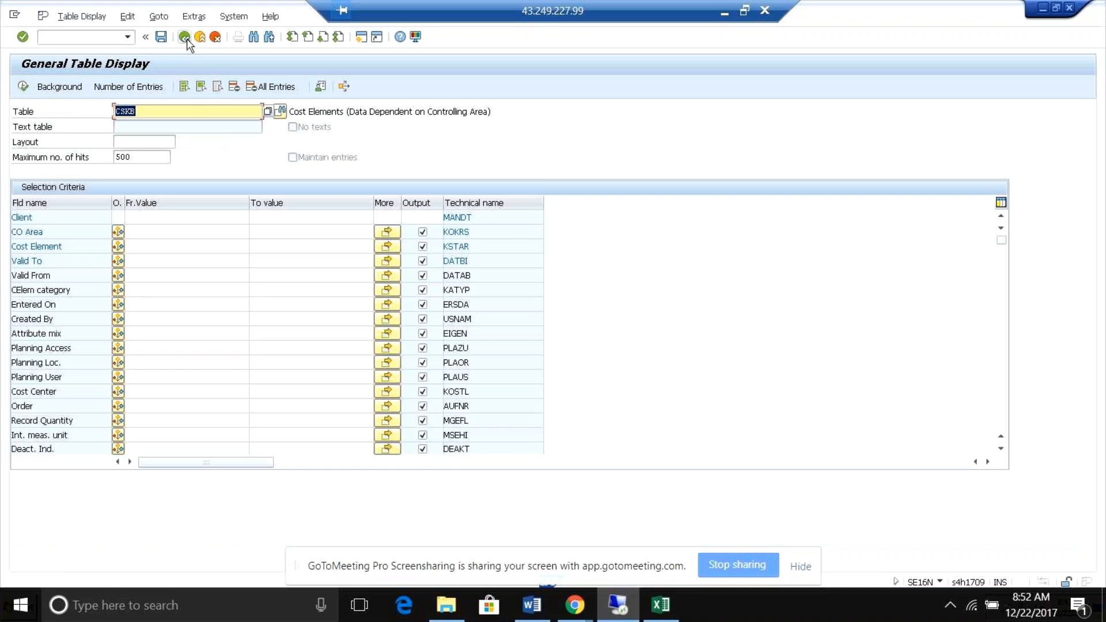
left_click(185, 37)
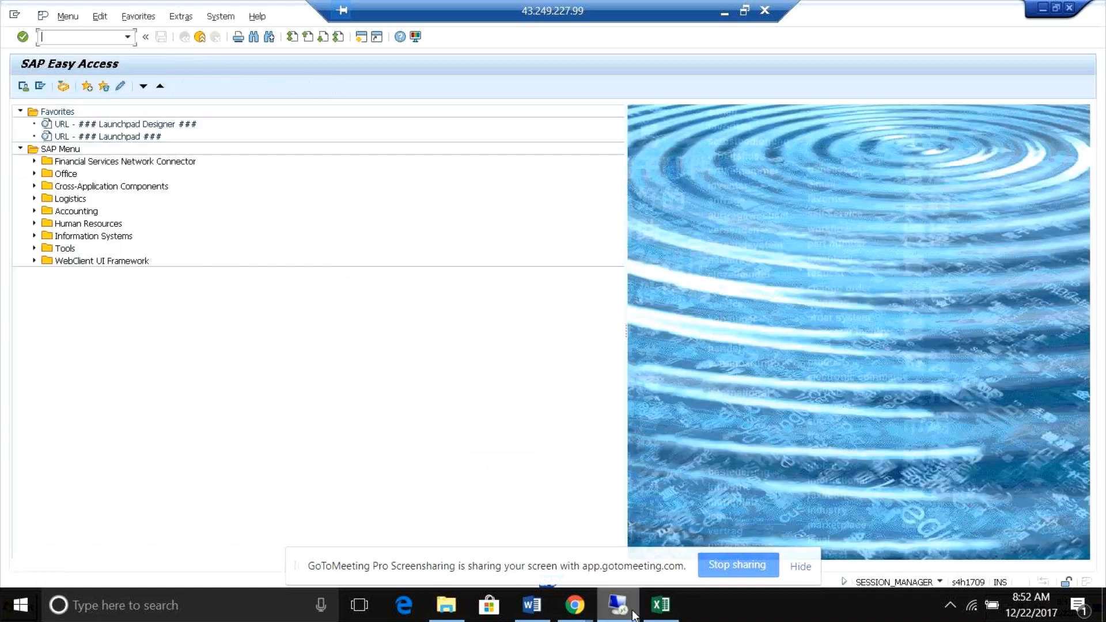
left_click(631, 613)
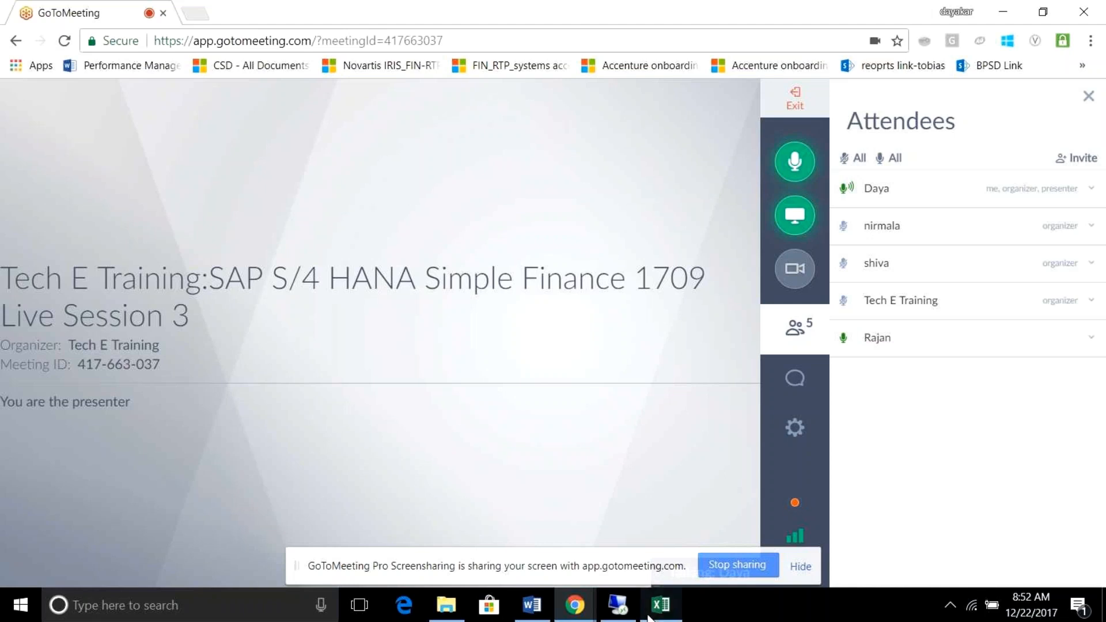
left_click(618, 605)
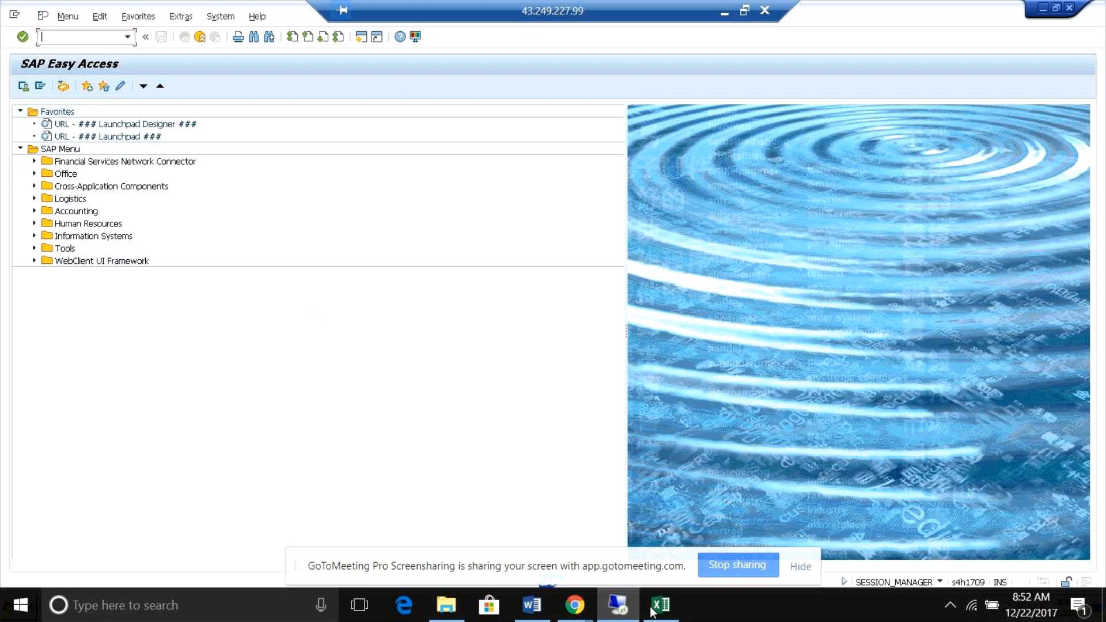
mouse_move(618, 605)
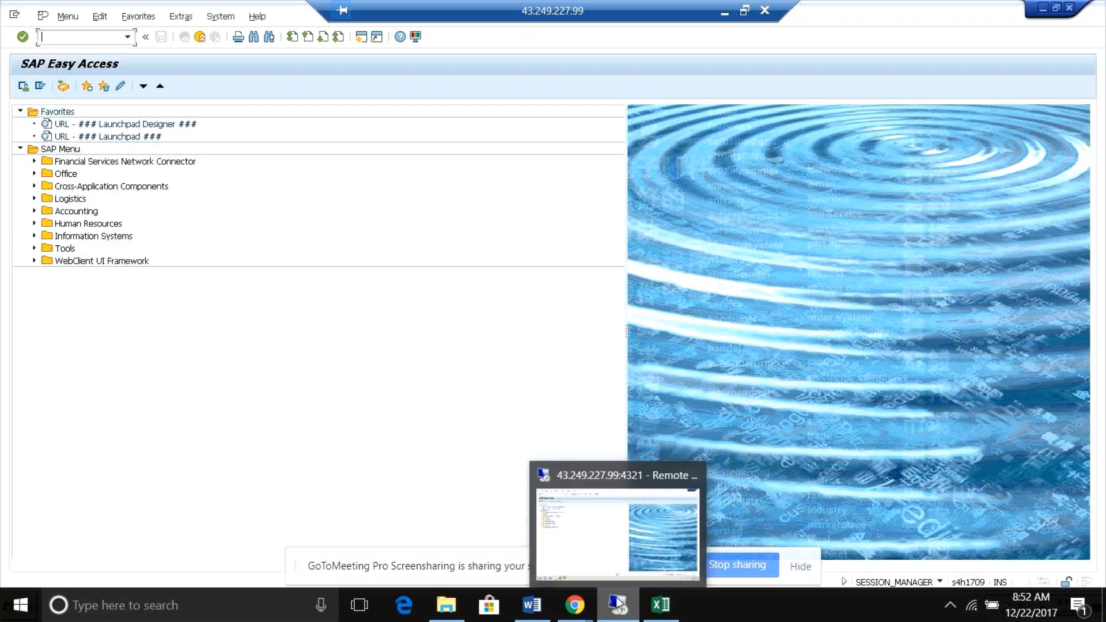
left_click(295, 414)
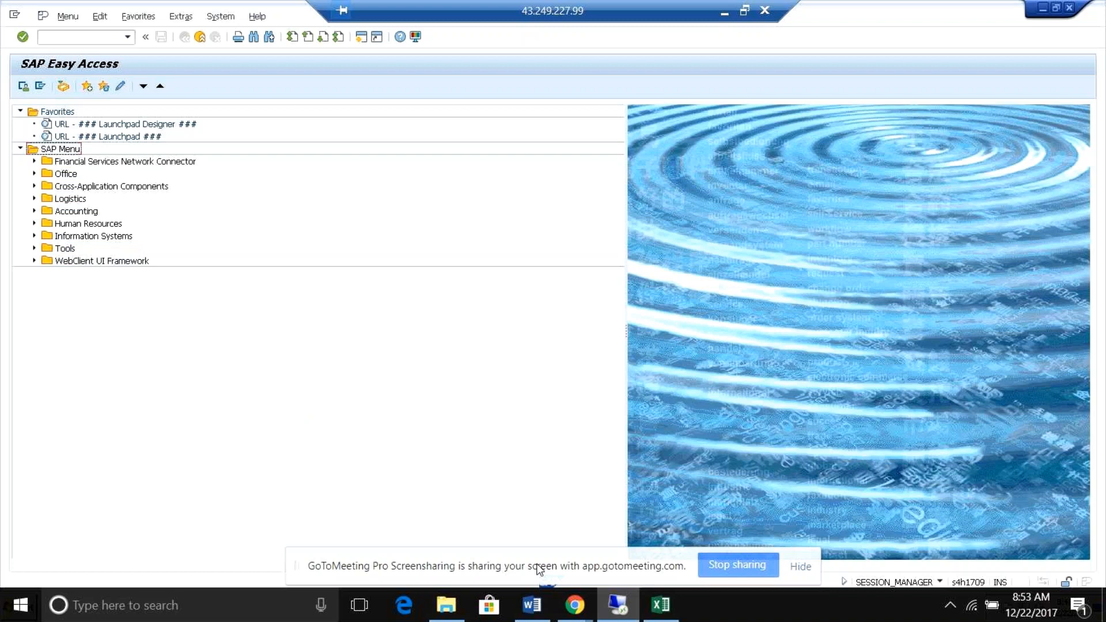
Start transaction SE16N from the SAP Easy Access screen.
left_click(82, 36)
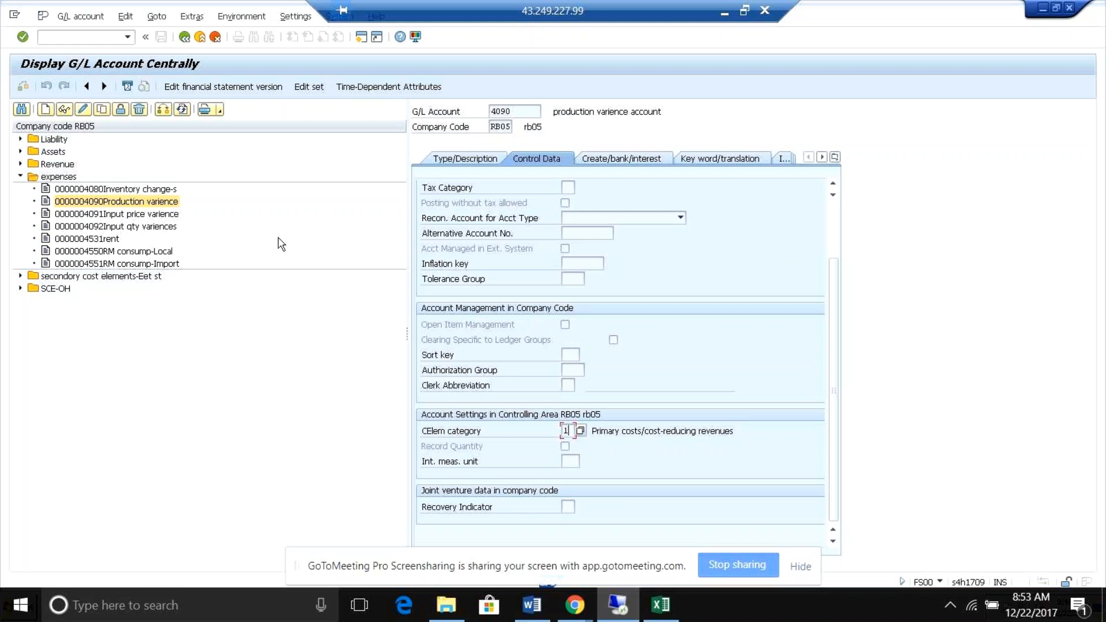
key("alt+Tab")
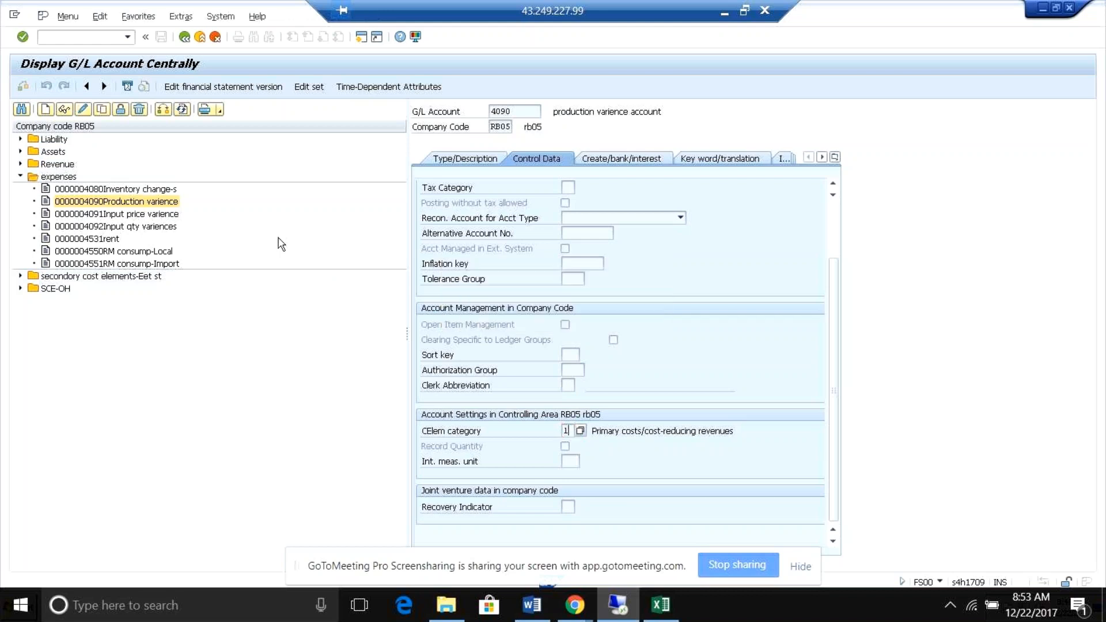
type("/na")
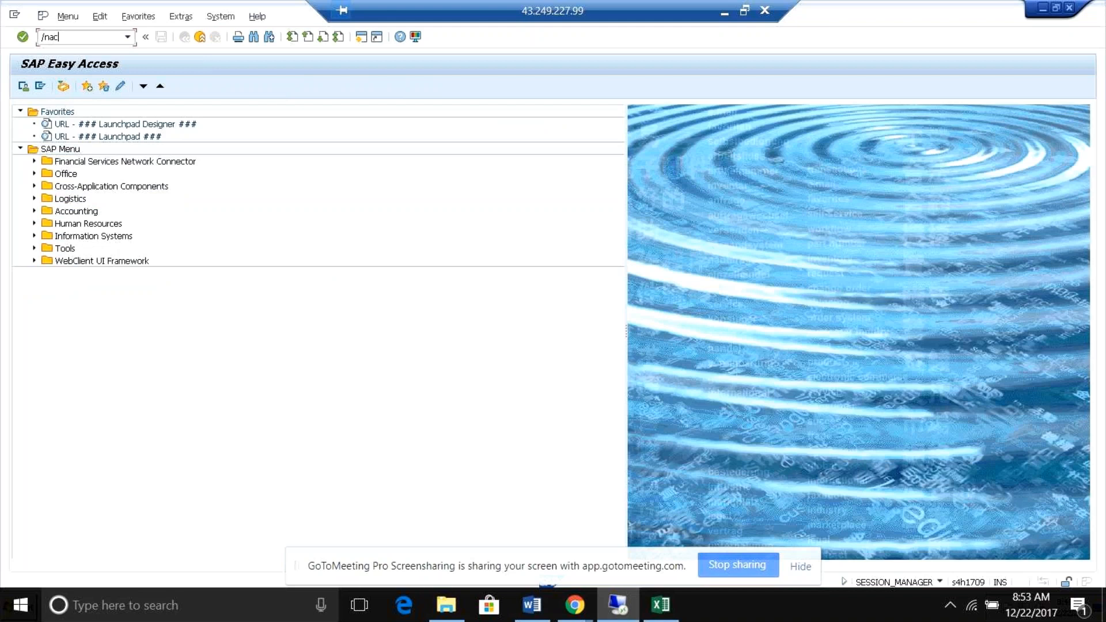
key("Return")
type("se16n")
key("Return")
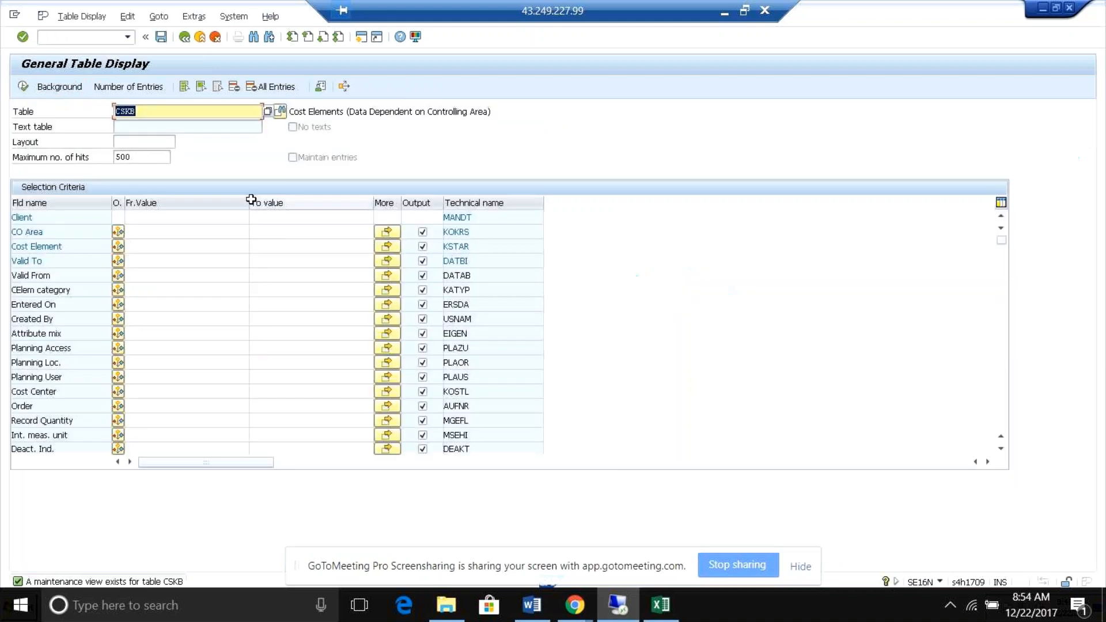
Change the table for the general table display from CSKB to ACDOCA.
key("BackSpace")
key("BackSpace")
key("BackSpace")
key("BackSpace")
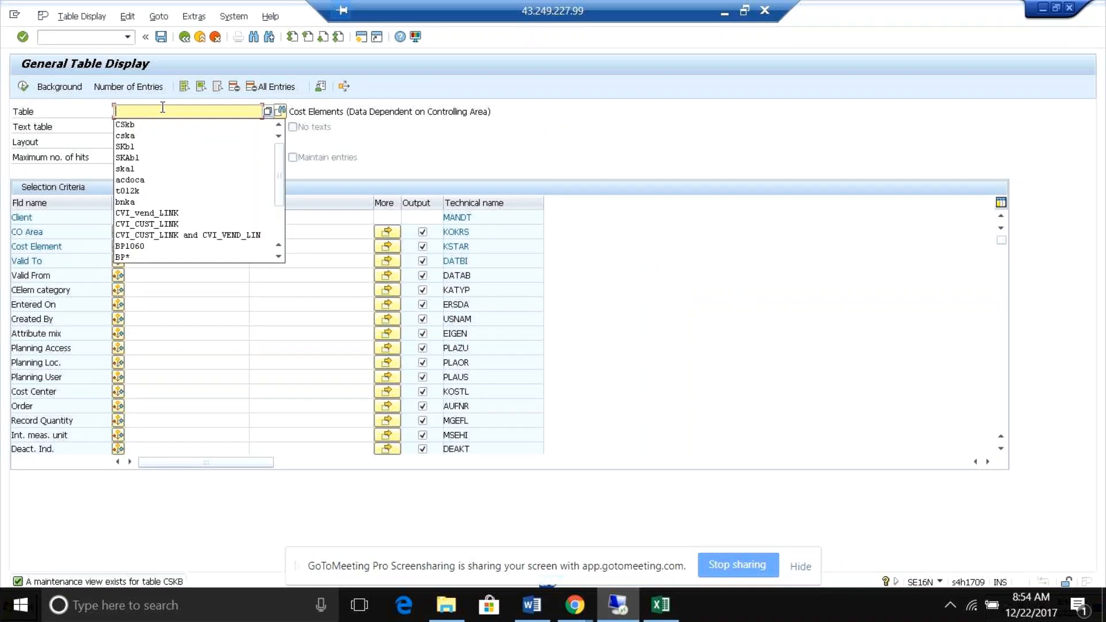
type("c")
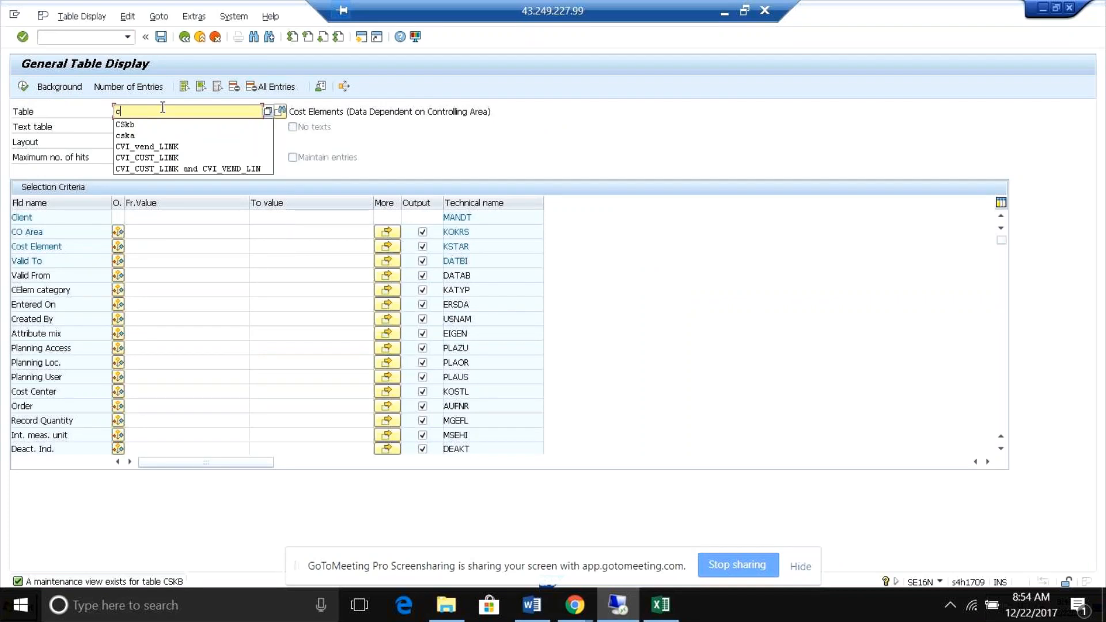
key("BackSpace")
type("a")
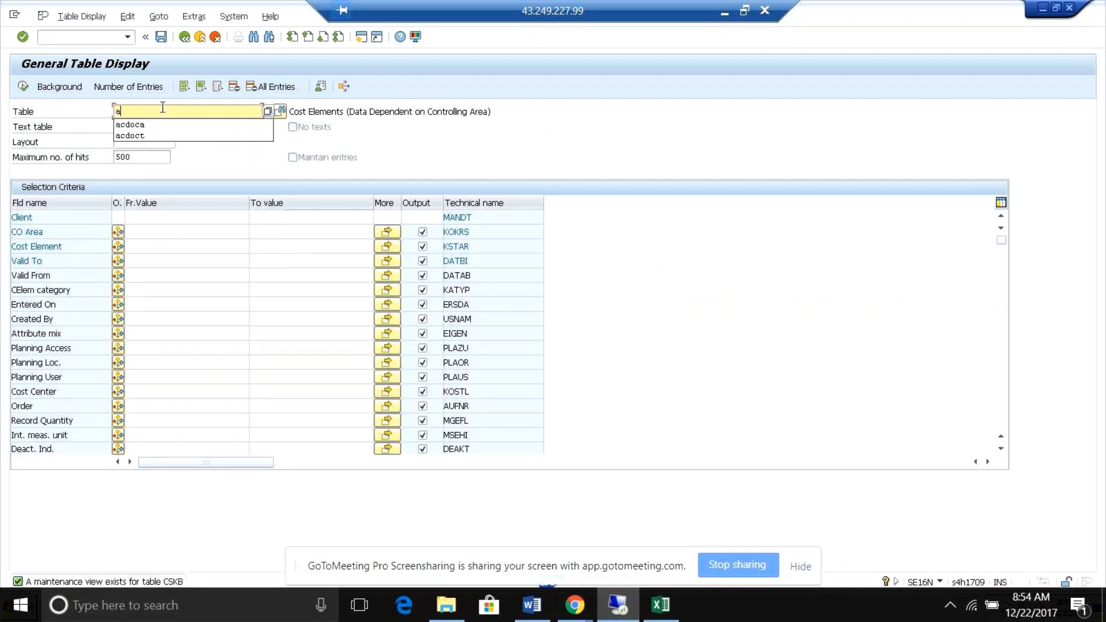
type("cdoca")
key("Return")
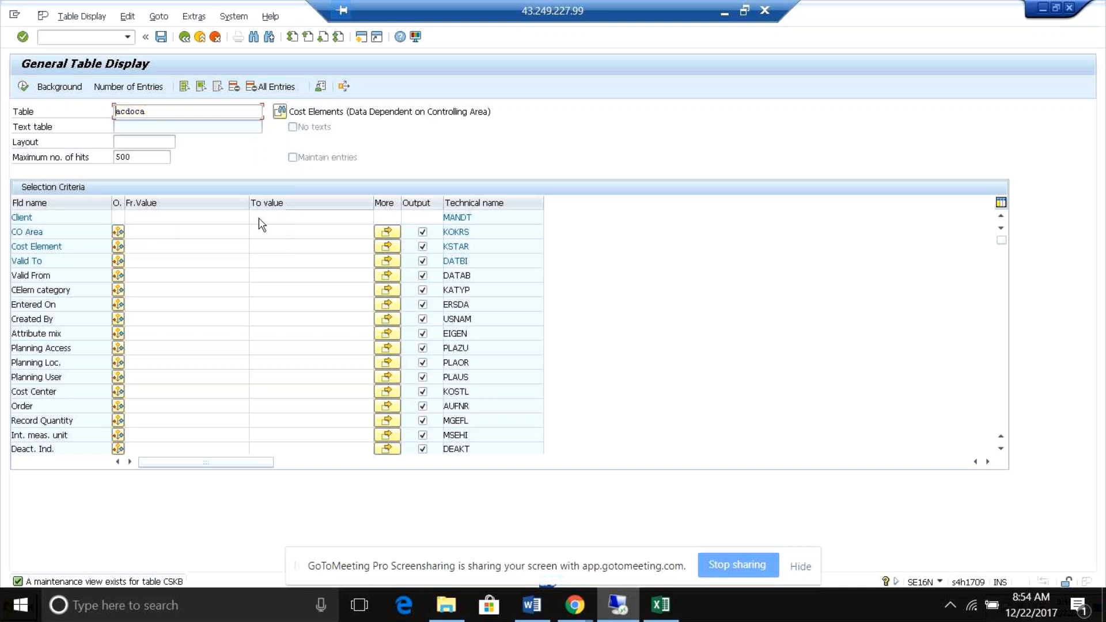
Restrict the ACDOCA selection to company code RB05 and display the matching entries.
left_click(142, 247)
type("rb03")
key("Return")
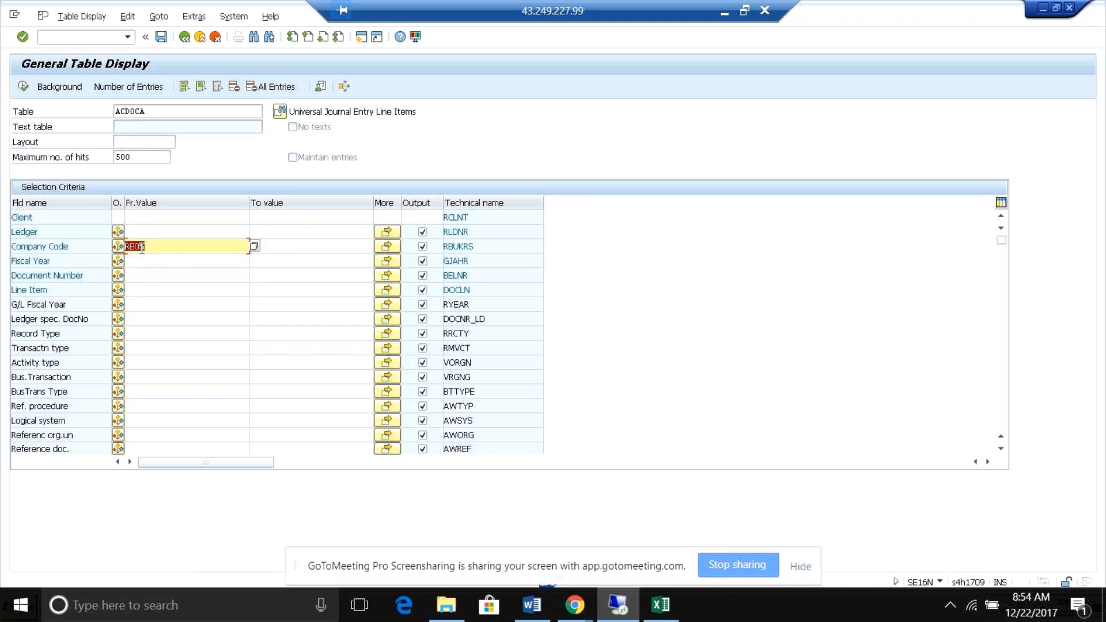
left_click(24, 86)
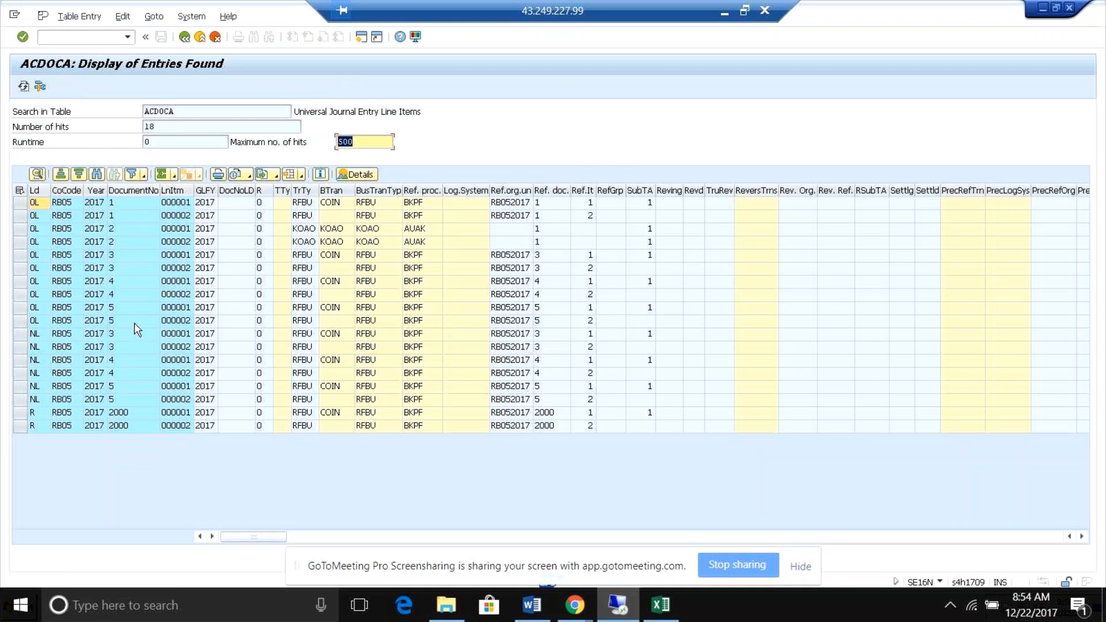
Check the detailed display of document 2's first line item in ACDOCA, close it and examine the item's transaction type columns.
left_click(301, 229)
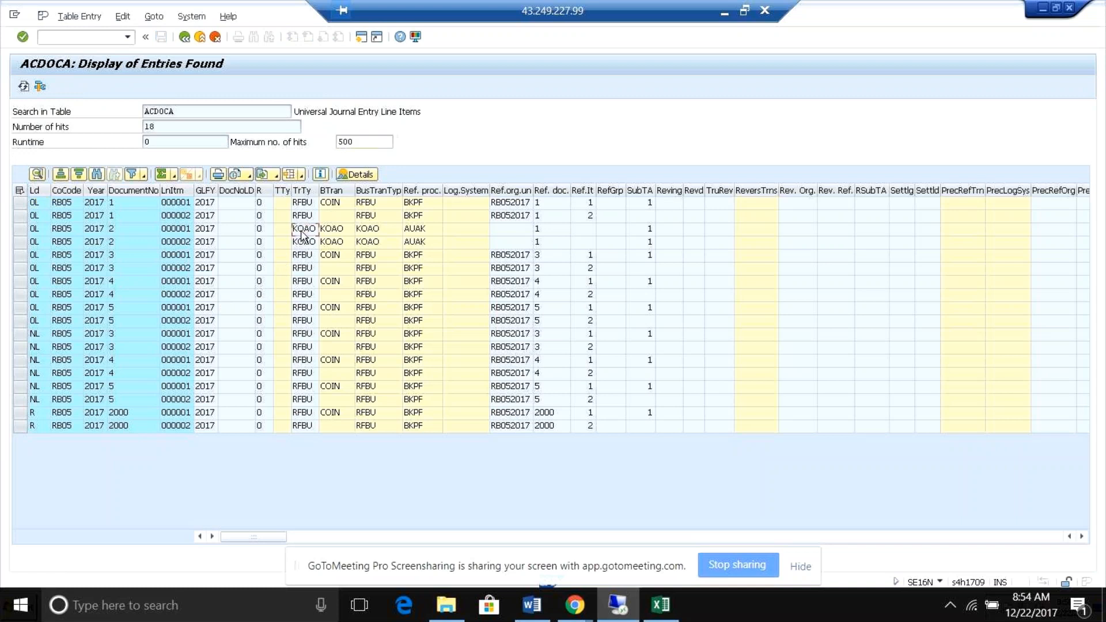
double_click(301, 231)
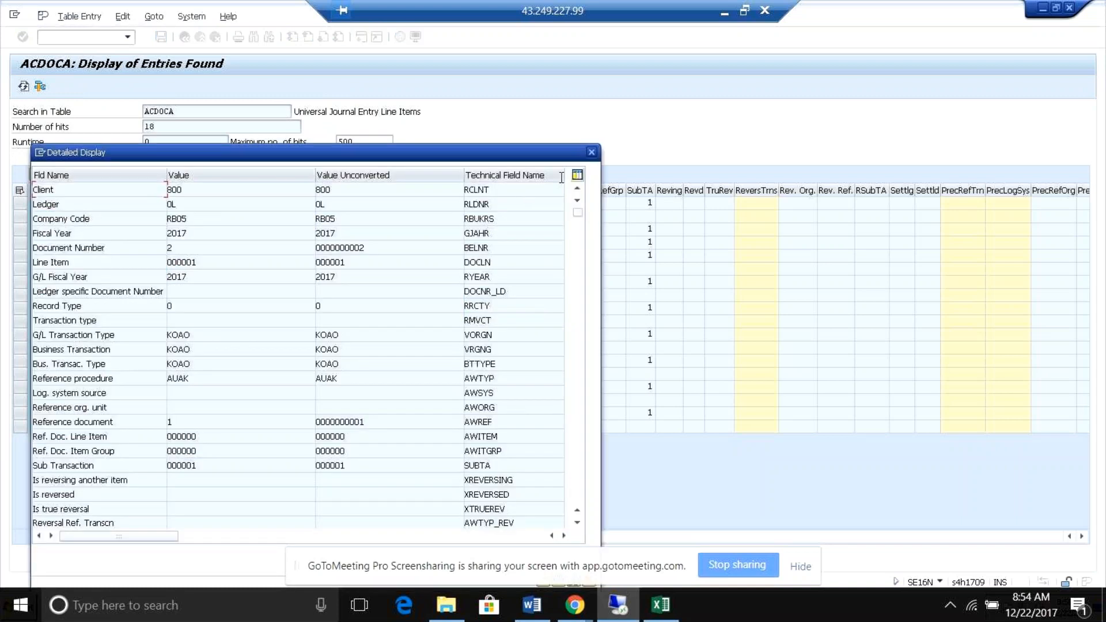
left_click(591, 152)
left_click(144, 230)
left_click(183, 230)
left_click(301, 230)
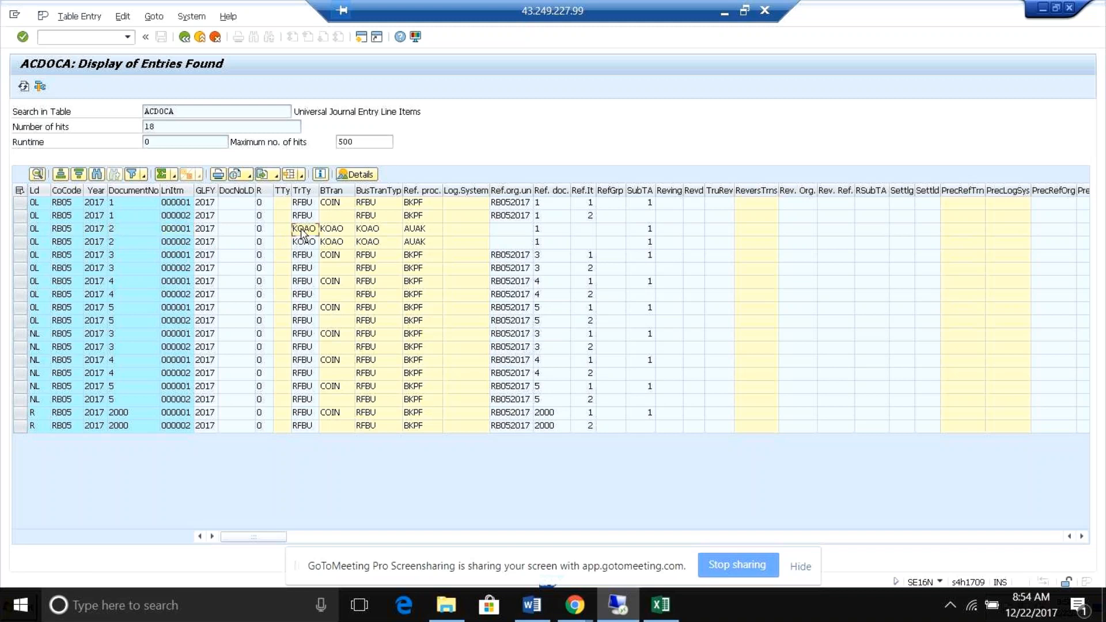
left_click(338, 233)
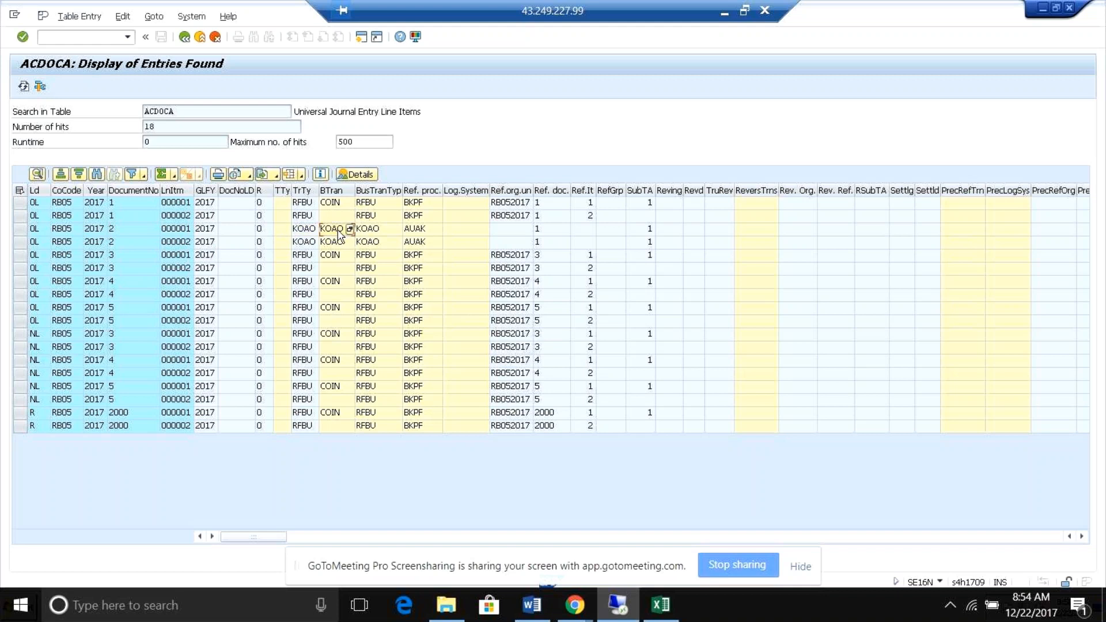
left_click(307, 232)
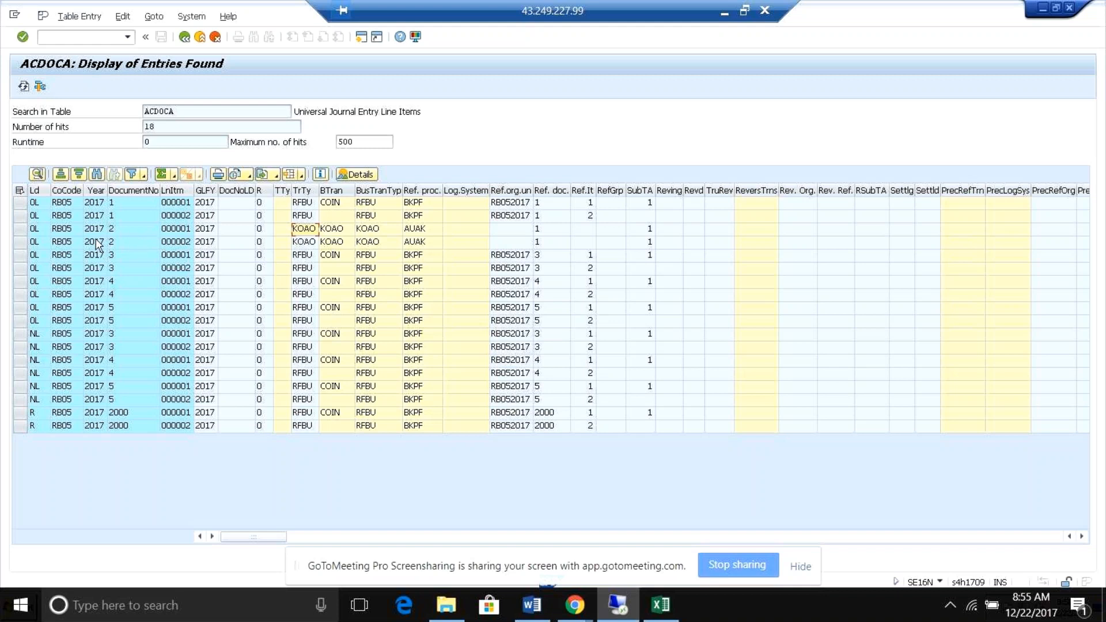
Examine the reference document, reversal, preceding document and currency columns for document 2's first line item.
left_click(62, 230)
key("Right")
key("Right")
key("Right")
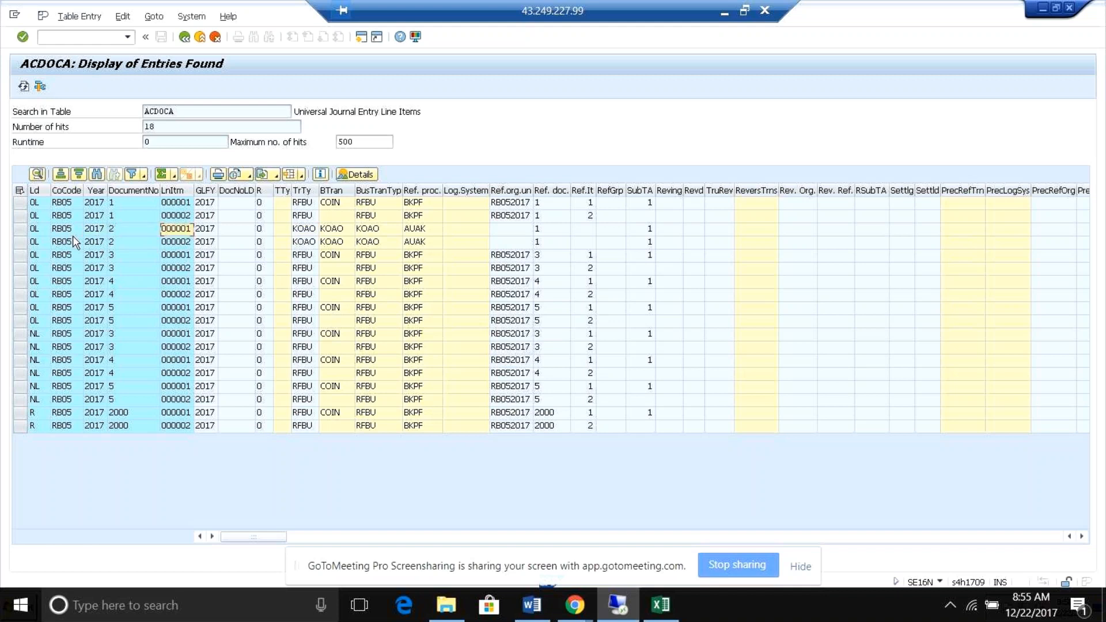
key("Right")
key("Right")
key("Right")
key("Right")
key("Right")
key("Right")
key("Right")
key("Right")
key("Right")
key("Right")
key("Right")
key("Right")
key("Right")
key("Right")
key("Right")
key("Right")
key("Right")
key("Right")
key("Right")
key("Right")
key("Right")
key("Right")
key("Right")
key("Right")
key("Right")
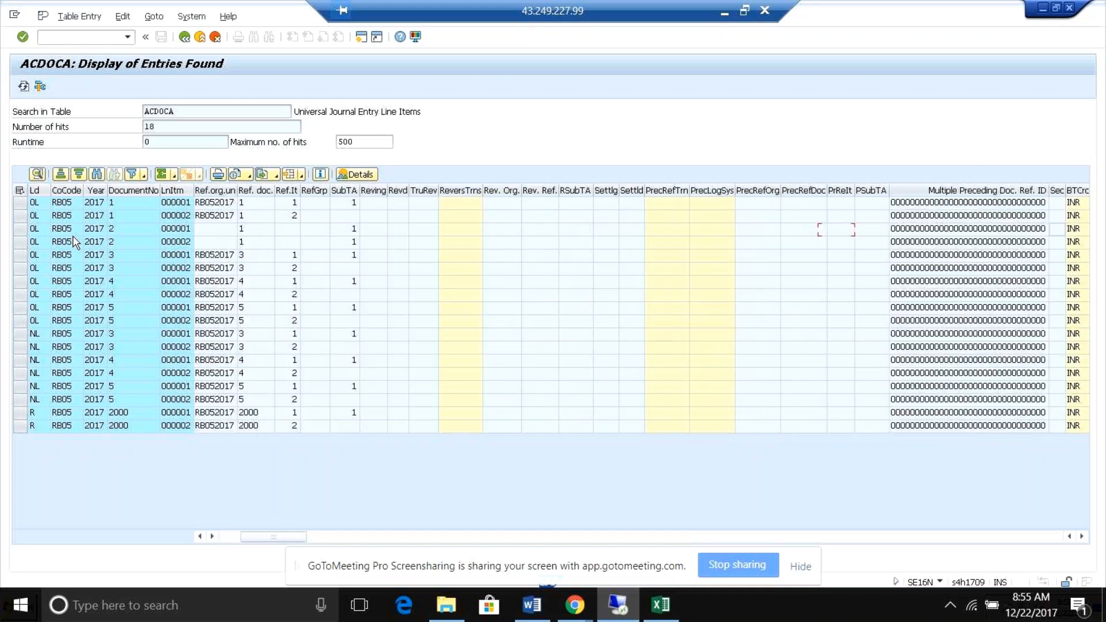
key("Right")
key("Right")
key("Right")
key("Right")
key("Right")
key("Right")
key("Right")
key("Right")
key("Right")
key("Right")
key("Right")
key("Right")
key("Right")
key("Right")
key("Right")
key("Right")
key("Right")
key("Right")
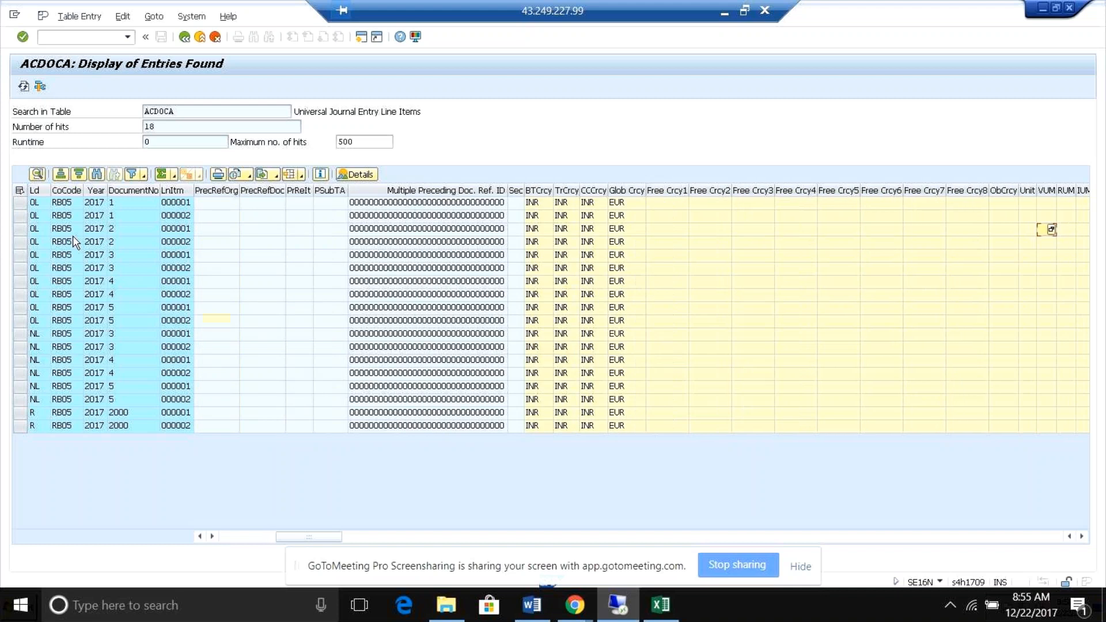
Examine the account, cost center, sending cost center and controlling area columns of document 2's line items.
key("Right")
key("Right")
key("Right")
key("Right")
key("Right")
key("Right")
key("Right")
key("Right")
key("Right")
key("Right")
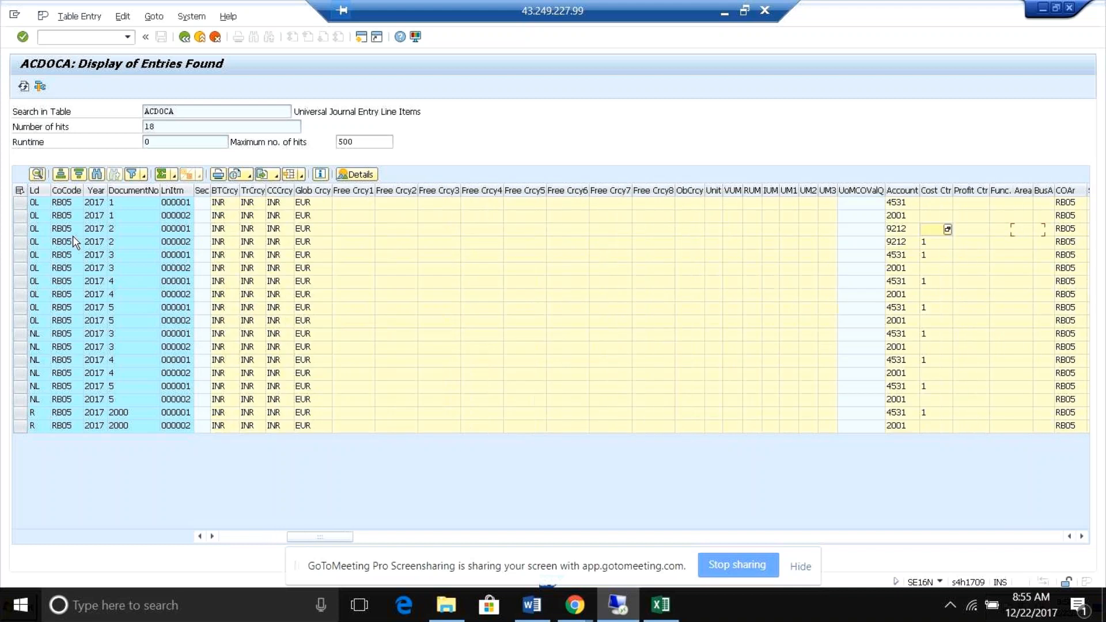
key("Right")
key("Right")
key("Right")
key("Right")
key("Right")
key("Right")
key("Right")
key("Right")
key("Right")
key("Right")
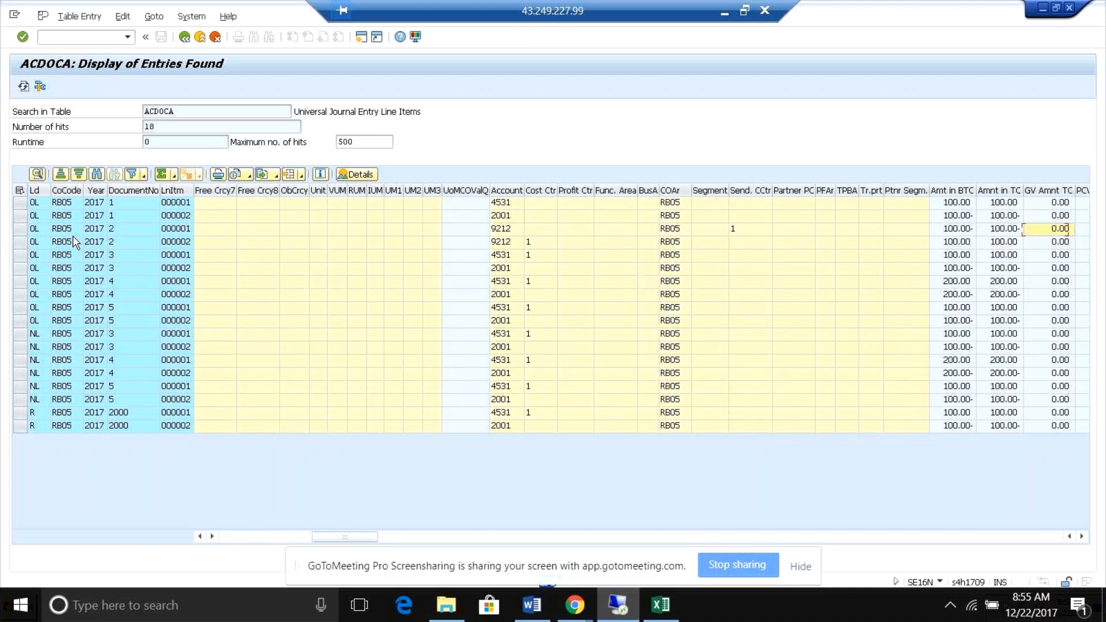
Look through the currency amount, price variance, inventory value and external value columns of the ACDOCA entries.
key("Right")
key("Right")
key("Right")
key("Right")
key("Right")
key("Right")
key("Right")
key("Right")
key("Right")
key("Right")
key("Right")
key("Right")
key("Right")
key("Right")
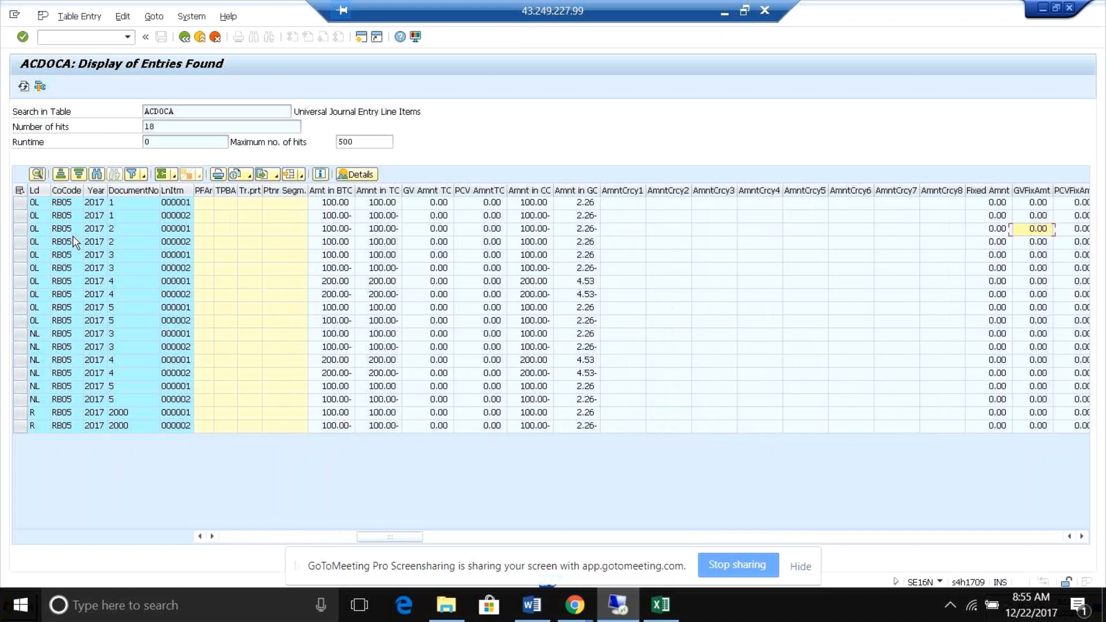
key("Right")
key("Right")
key("Right")
key("Right")
key("Right")
key("Right")
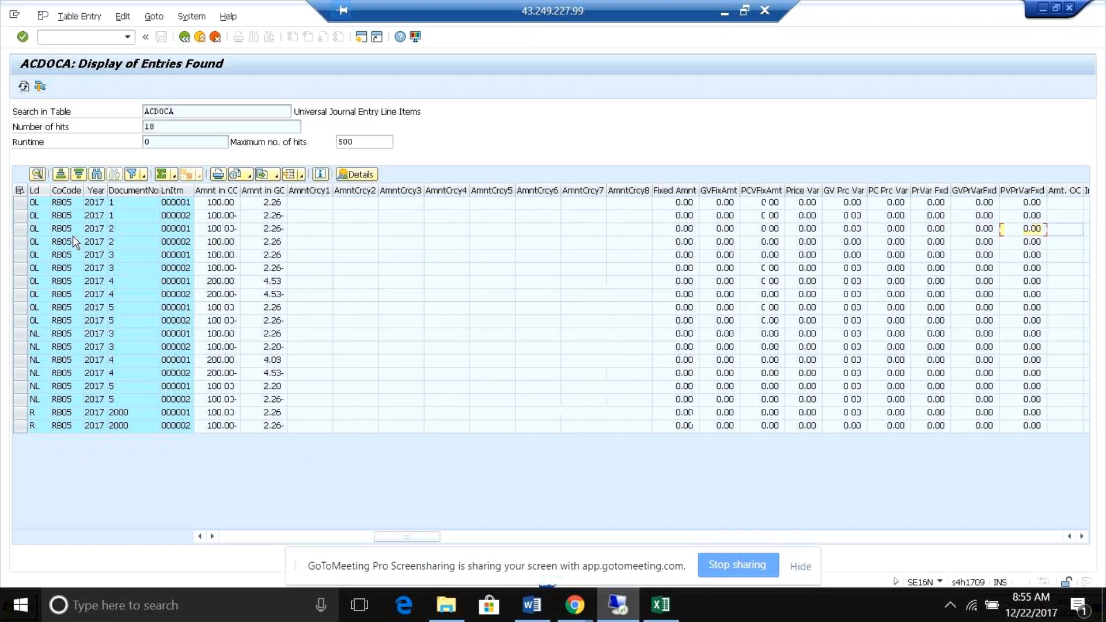
key("Right")
key("Right")
key("Right")
key("Right")
key("Right")
key("Right")
key("Right")
key("Right")
key("Right")
key("Right")
key("Right")
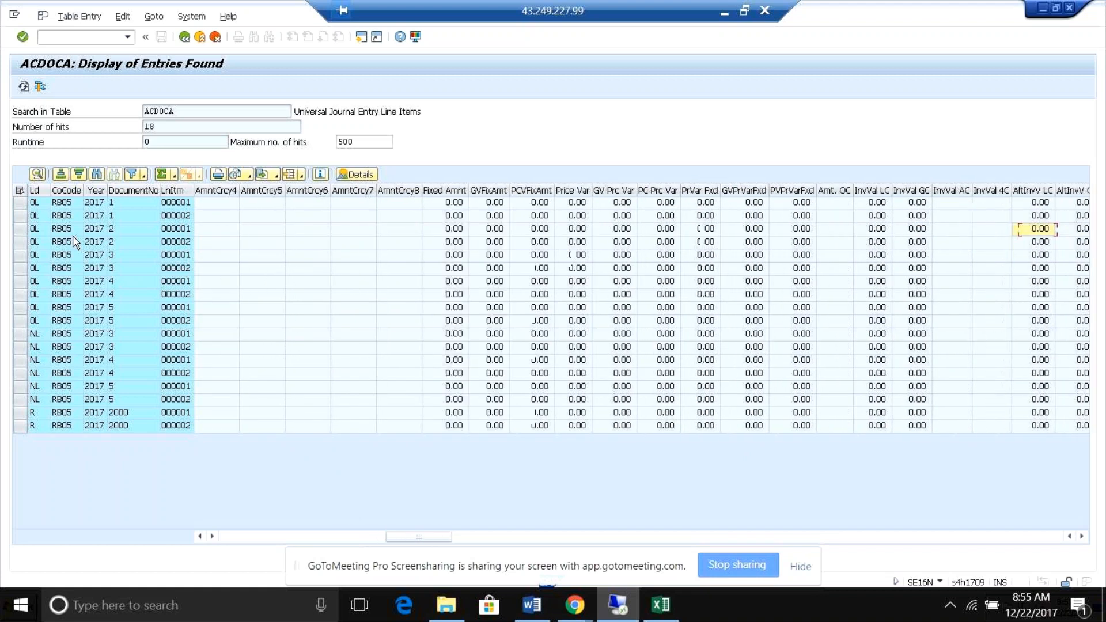
key("Right")
key("Right")
key("Right")
key("Right")
key("Right")
key("Right")
key("Right")
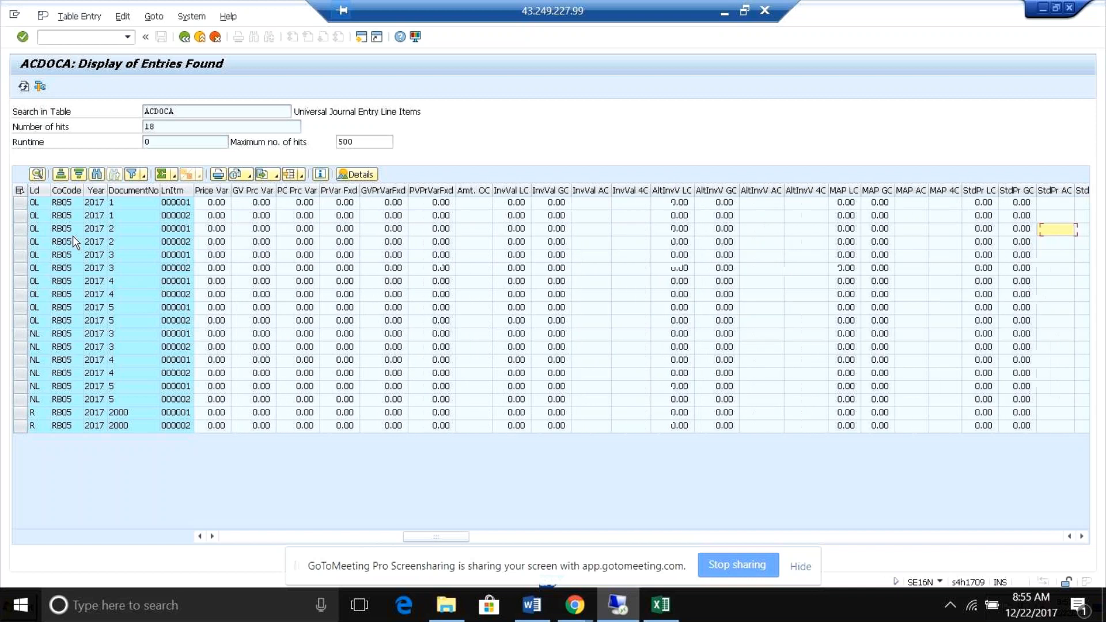
key("Right")
key("Right")
key("Right")
key("Right")
key("Right")
key("Right")
key("Right")
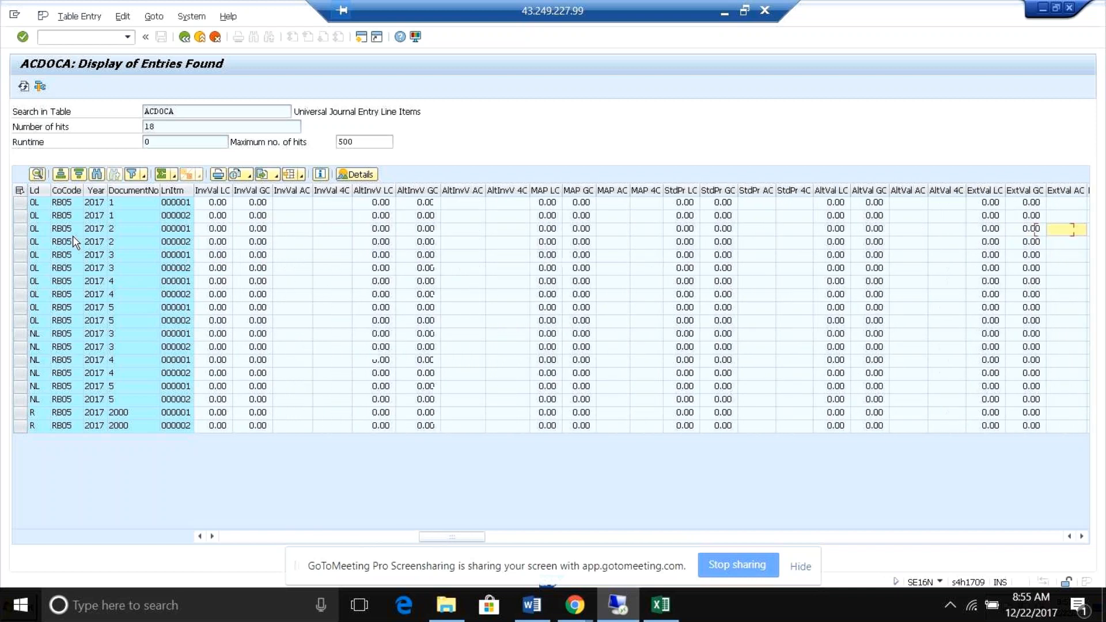
key("Right")
key("Right")
key("Right")
key("Right")
key("Right")
key("Right")
key("Right")
key("Right")
key("Right")
key("Right")
key("Right")
key("Right")
key("Right")
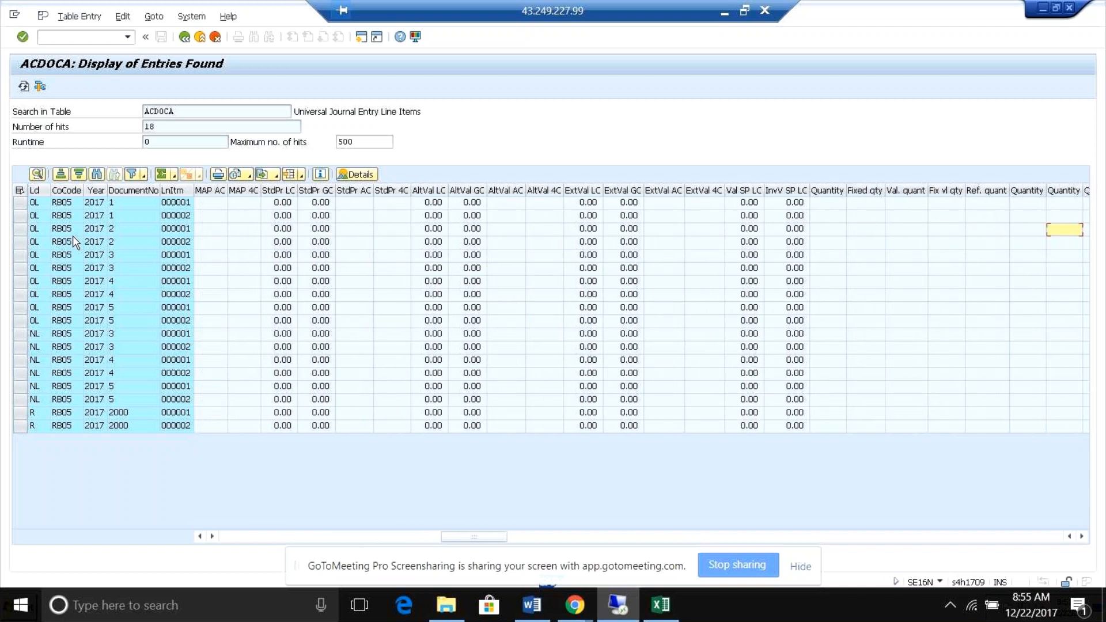
Examine the quantity, debit/credit, period, posting date, document type and posting key columns of document 2.
key("Right")
key("Right")
key("Right")
key("Right")
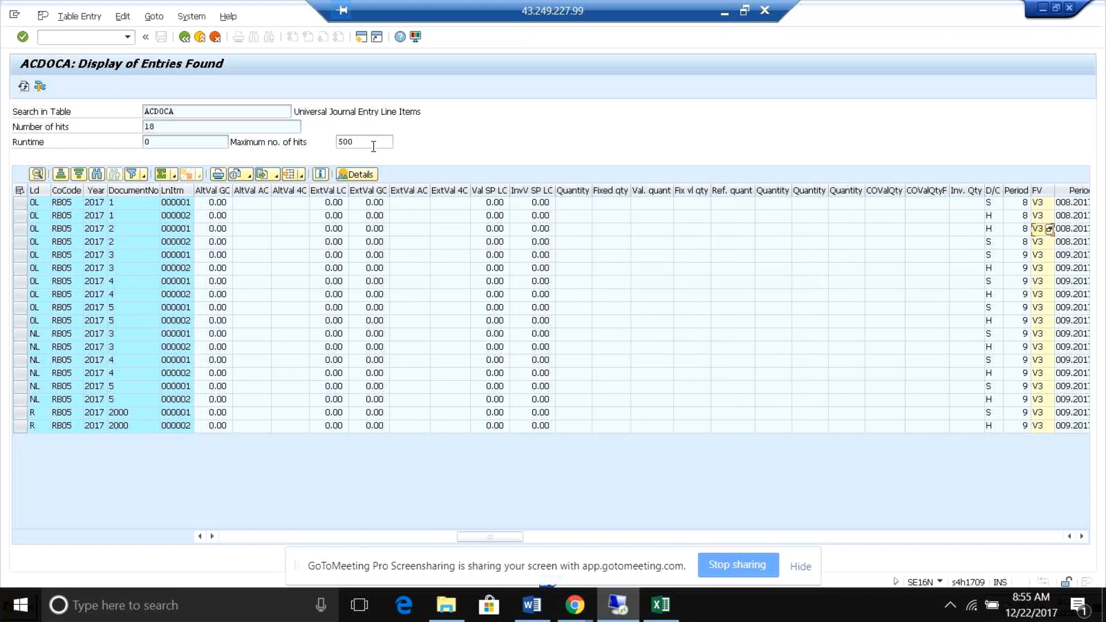
key("Right")
key("Right")
key("Right")
key("Right")
key("Right")
key("Right")
key("Right")
key("Right")
key("Right")
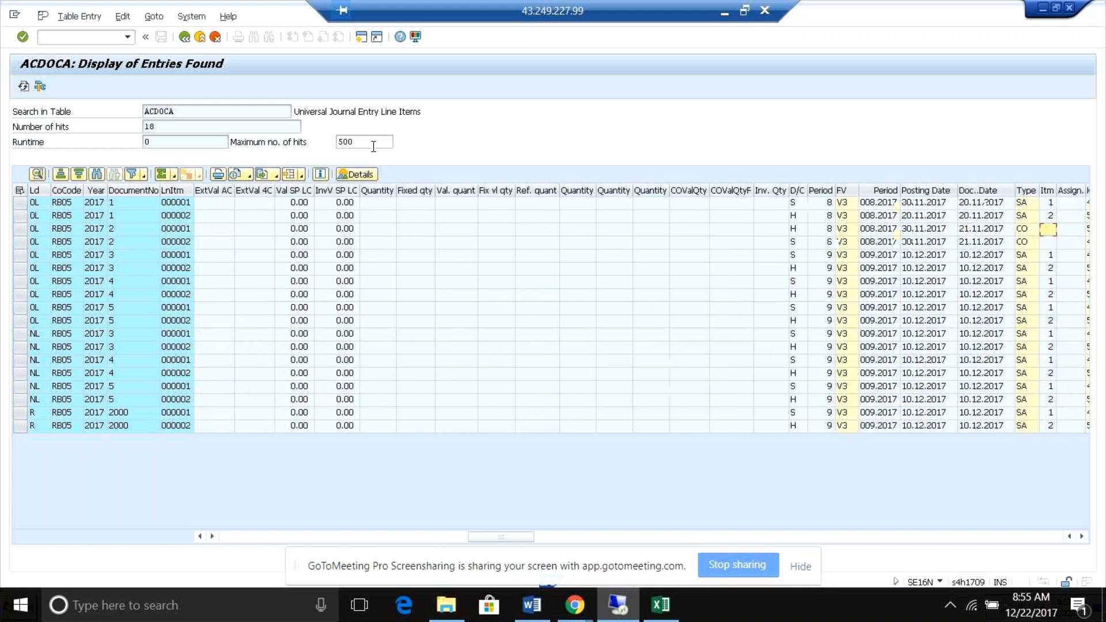
key("Right")
key("Right")
key("Right")
key("Right")
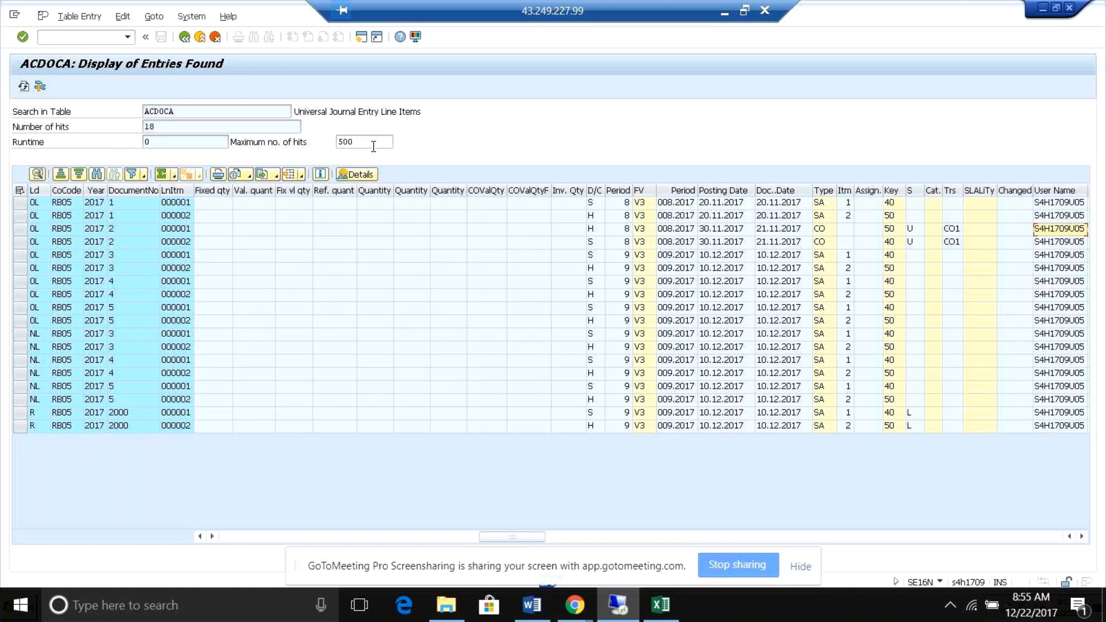
key("Right")
key("Right")
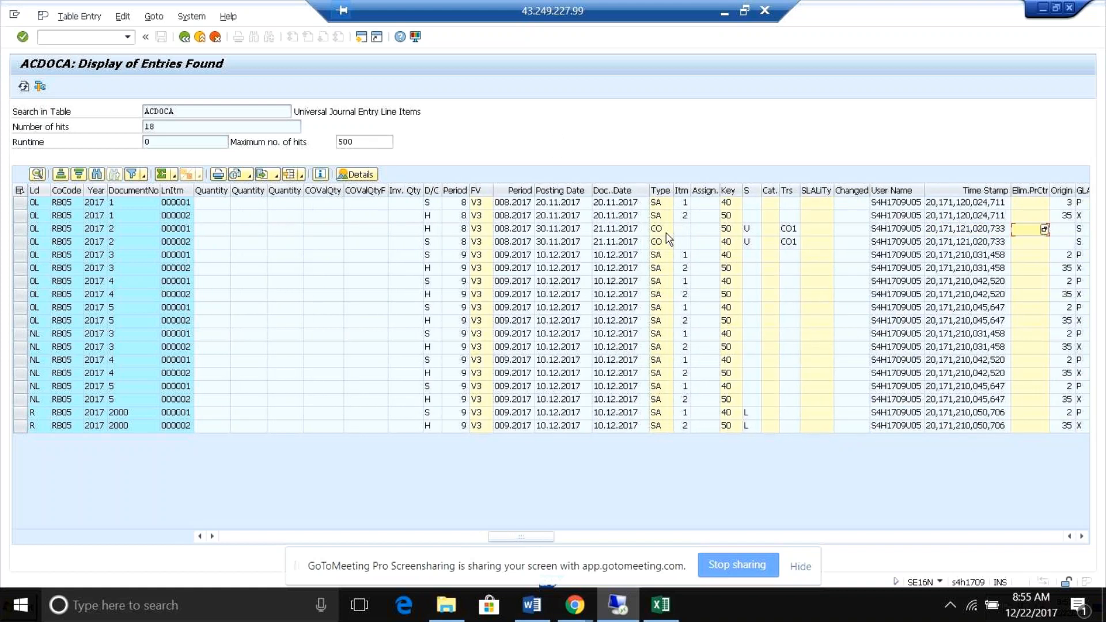
Check document 2's document type, then examine its time stamp, G/L account type and chart of accounts columns.
left_click(661, 230)
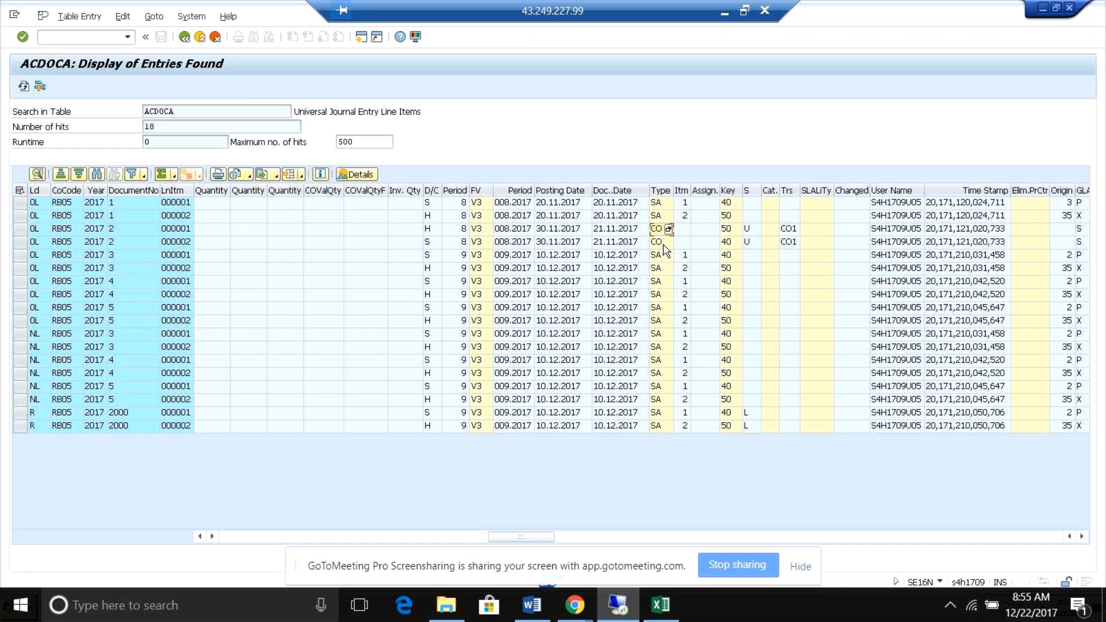
key("Right")
key("Right")
key("Right")
key("Right")
key("Right")
key("Right")
key("Right")
key("Right")
key("Right")
key("Right")
key("Right")
key("Right")
key("Right")
key("Right")
key("Right")
key("Right")
key("Right")
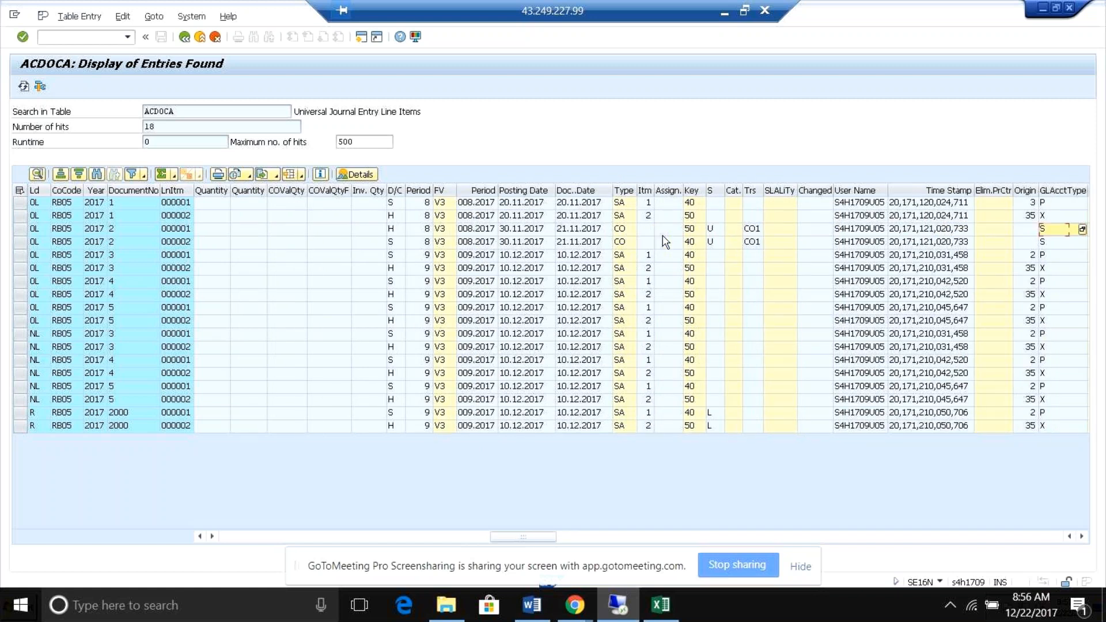
Look through the purchasing, item text, material, vendor, customer, clearing and asset columns of the journal entries.
key("Right")
key("Right")
key("Right")
key("Right")
key("Right")
key("Right")
key("Right")
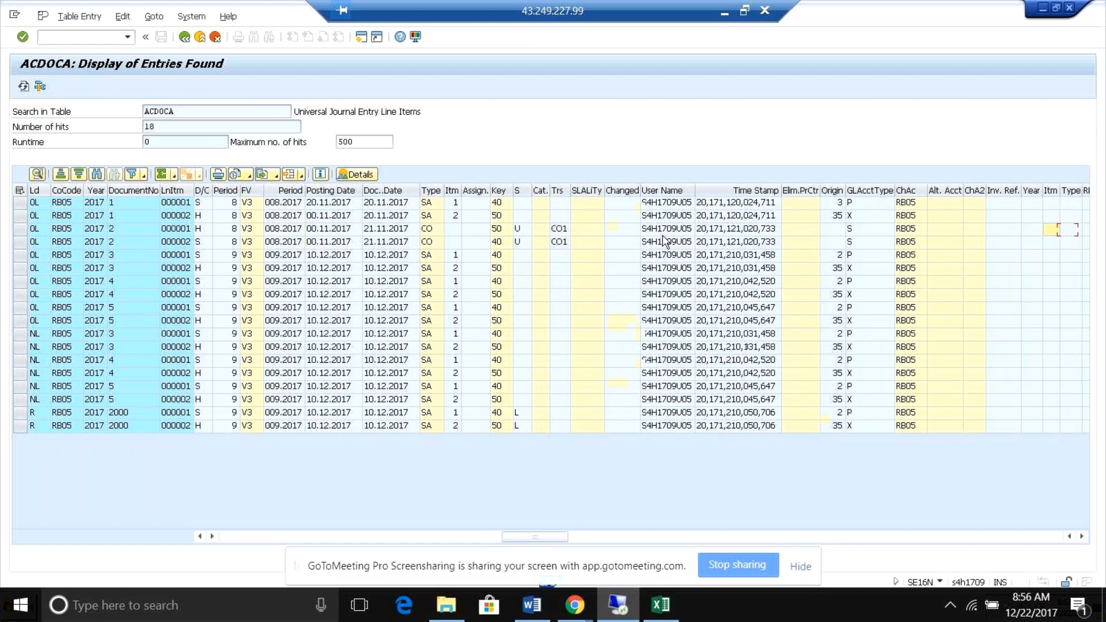
key("Right")
key("Right")
key("Right")
key("Right")
key("Right")
key("Right")
key("Right")
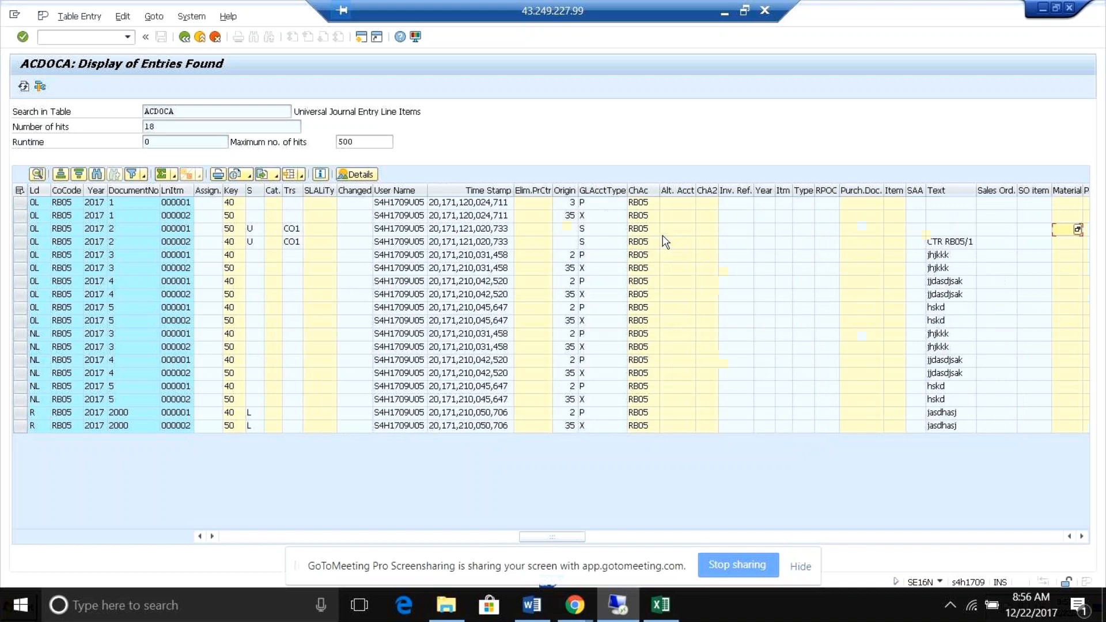
key("Right")
key("Right")
key("Right")
key("Right")
key("Right")
key("Right")
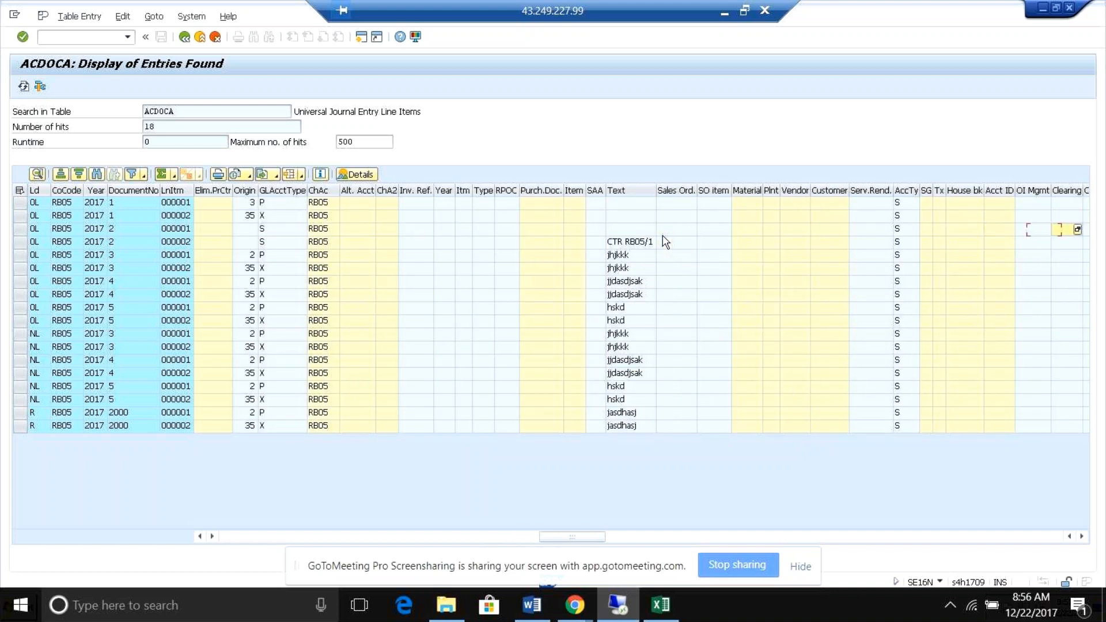
key("Right")
key("Right")
key("Right")
key("Right")
key("Right")
key("Right")
key("Right")
key("Right")
key("Right")
key("Right")
key("Right")
key("Right")
key("Right")
key("Right")
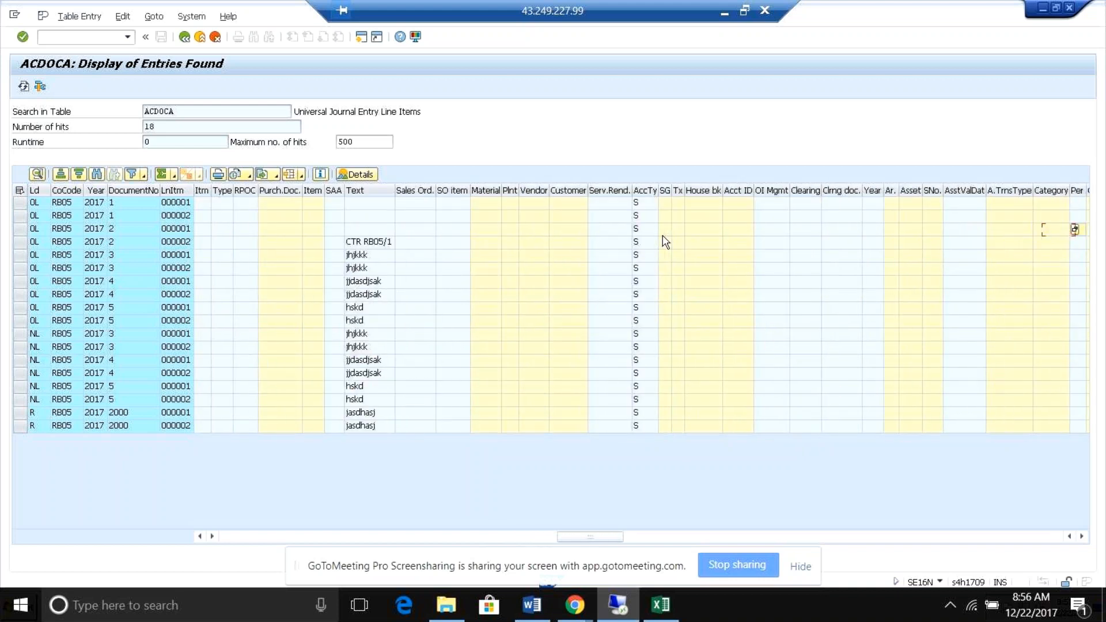
key("Right")
key("Right")
key("Right")
key("Right")
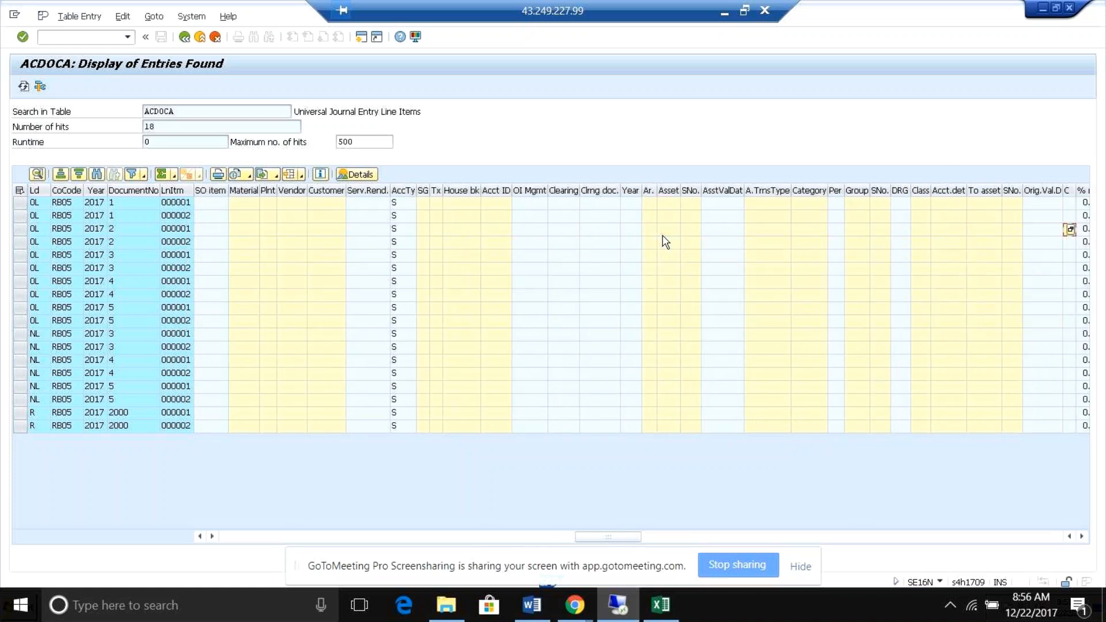
key("Right")
key("Right")
key("Right")
key("Right")
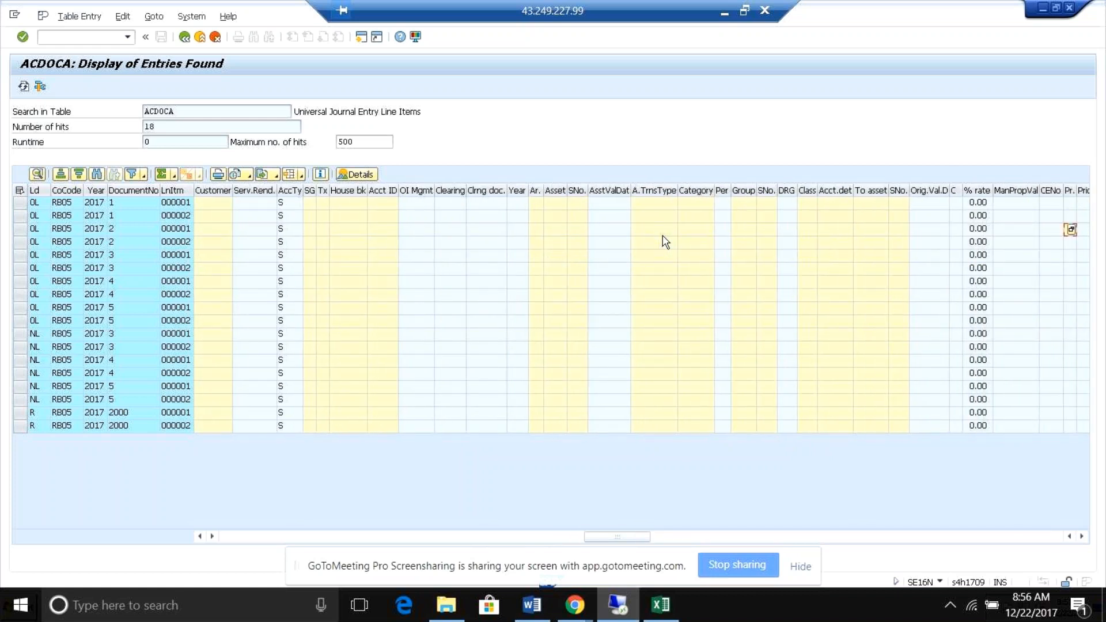
Look through the valuation, special stock, procurement and sender account columns of the journal entries.
key("Right")
key("Right")
key("Right")
key("Right")
key("Right")
key("Right")
key("Right")
key("Right")
key("Right")
key("Right")
key("Right")
key("Right")
key("Right")
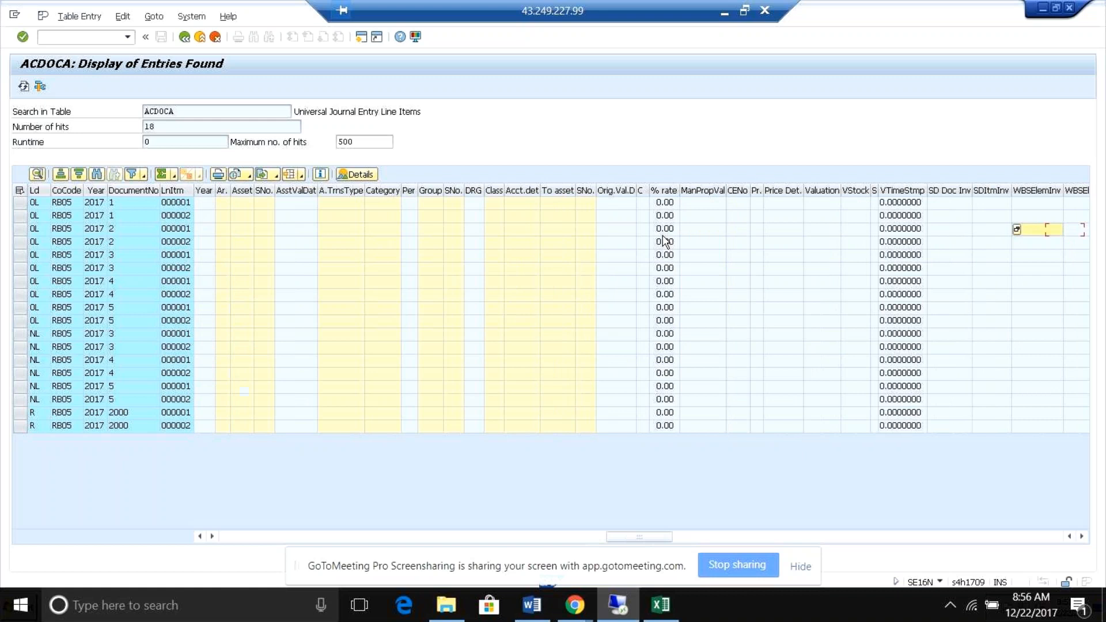
key("Right")
key("Right")
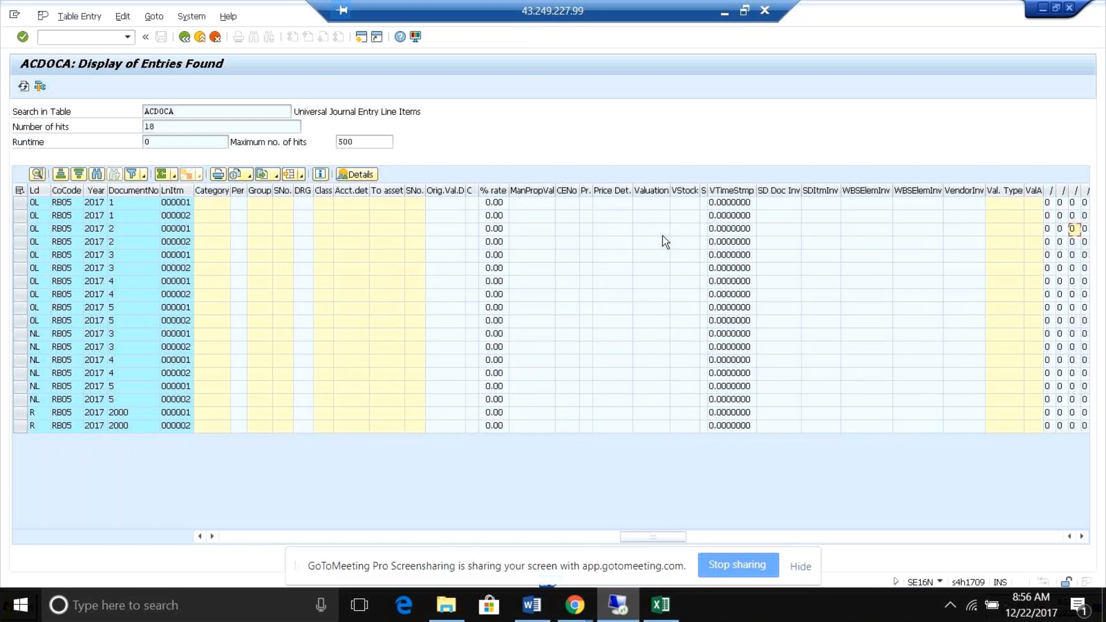
key("Right")
key("Right")
key("Right")
key("Right")
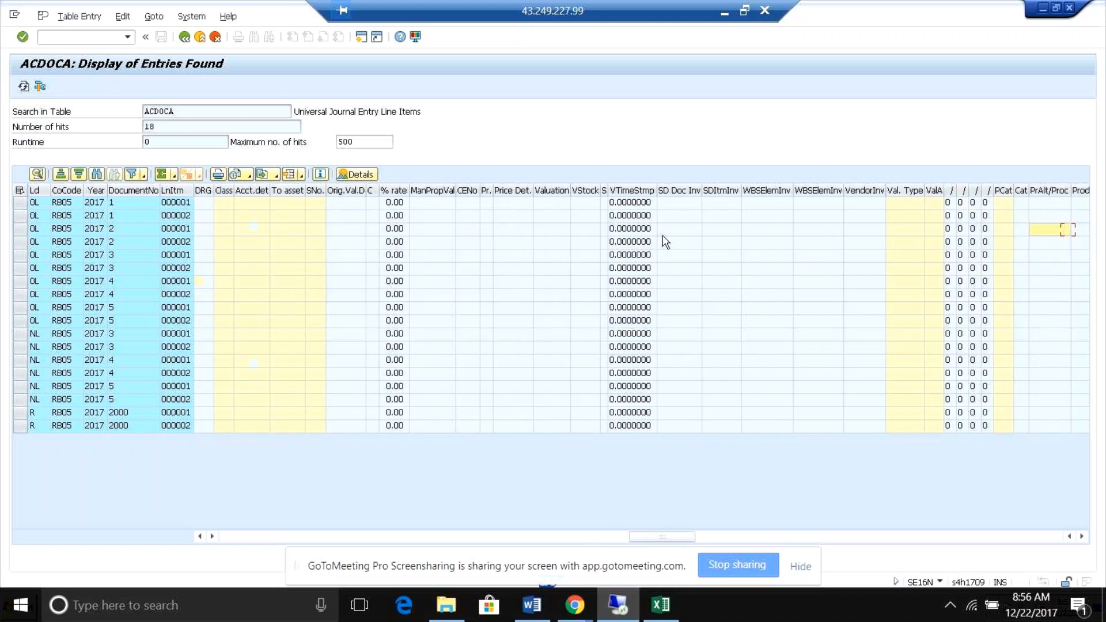
key("Right")
key("Right")
key("Right")
key("Right")
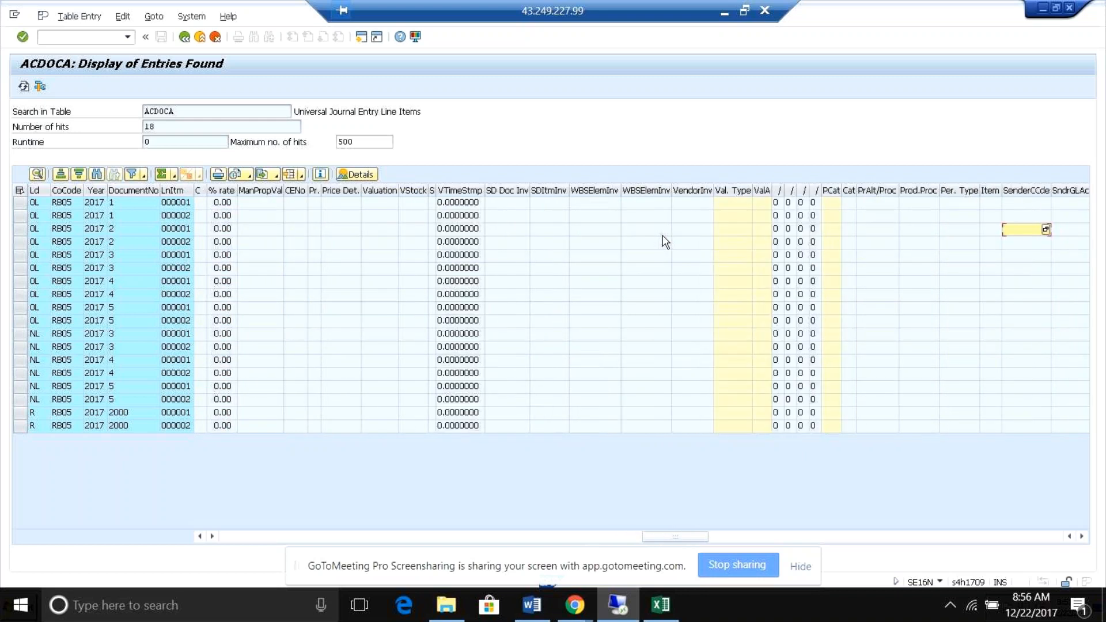
key("Right")
key("Right")
key("Right")
key("Right")
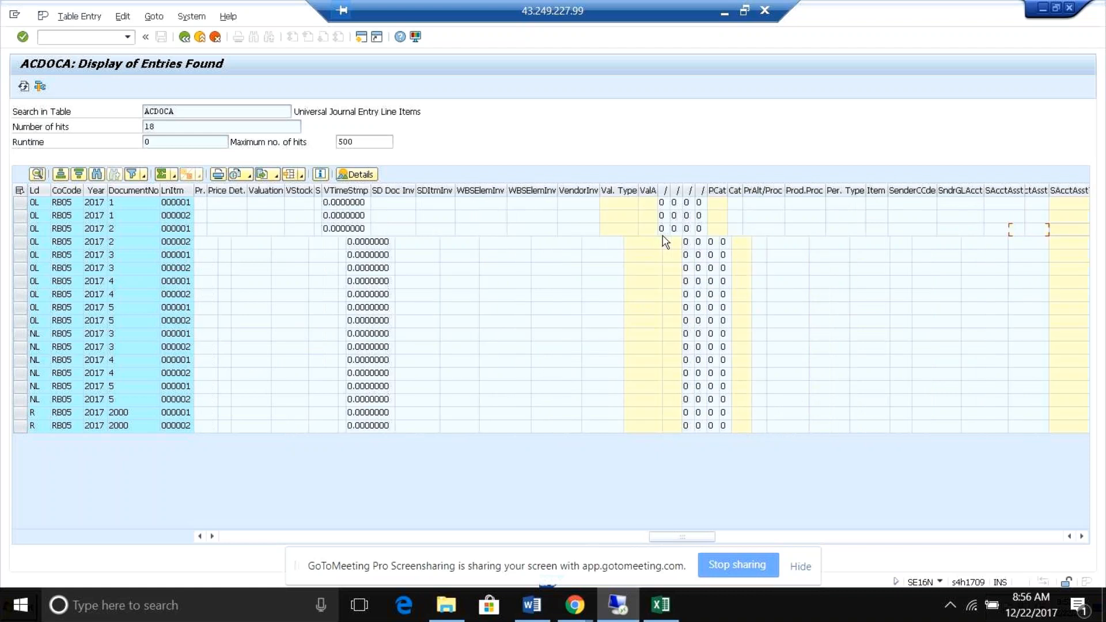
Examine the object number, partner object, offsetting account and object class columns for document 2's line items.
key("Right")
key("Right")
key("Right")
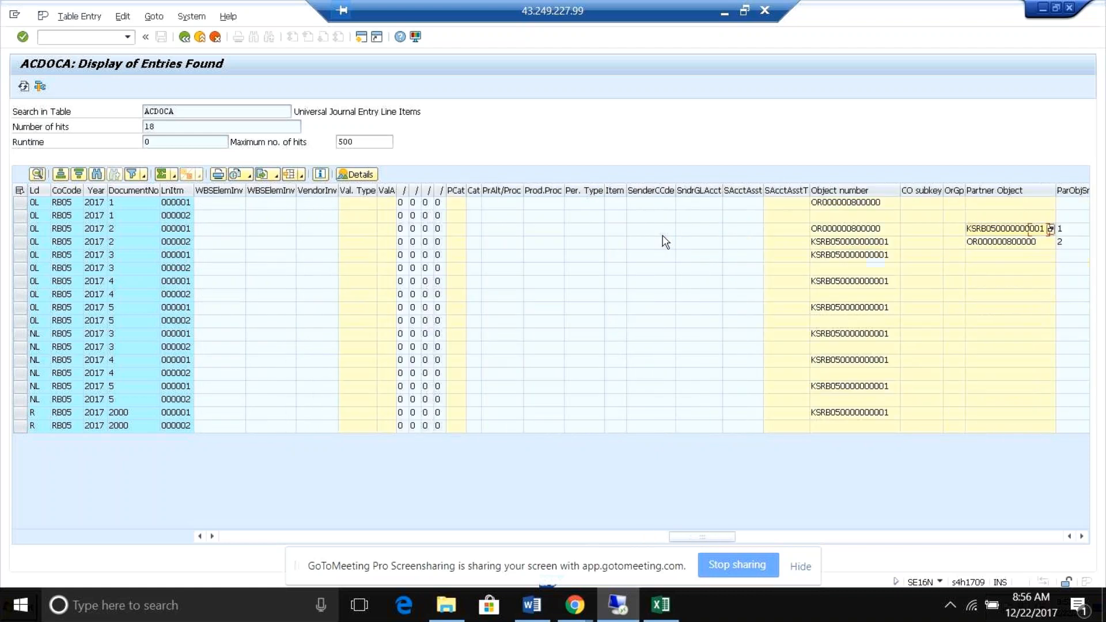
key("Right")
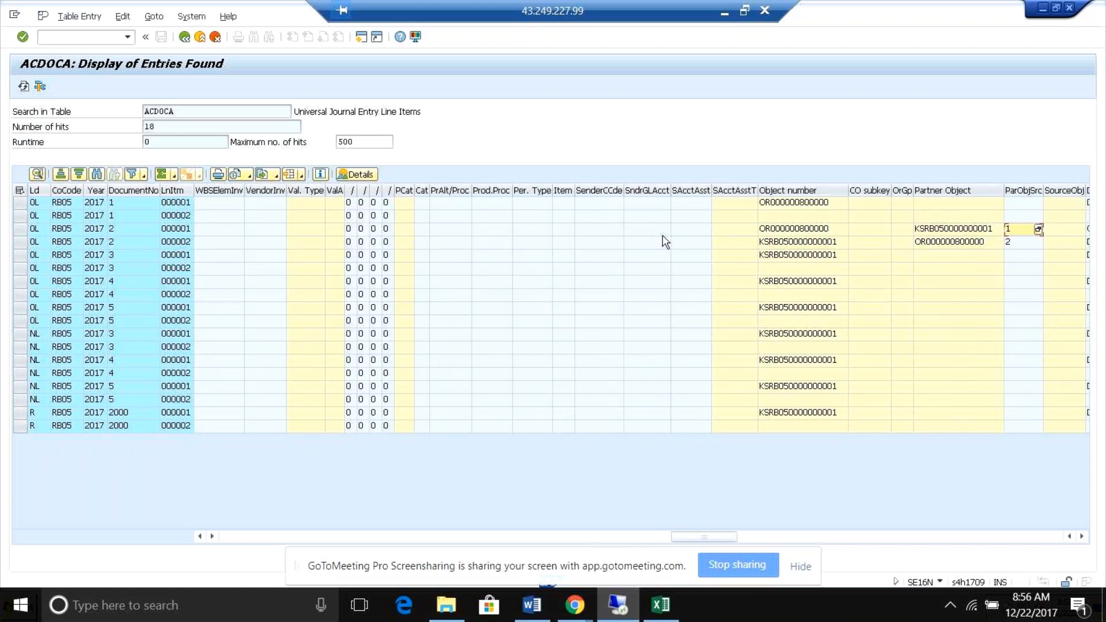
key("Right")
key("Right")
key("Right")
key("Right")
key("Right")
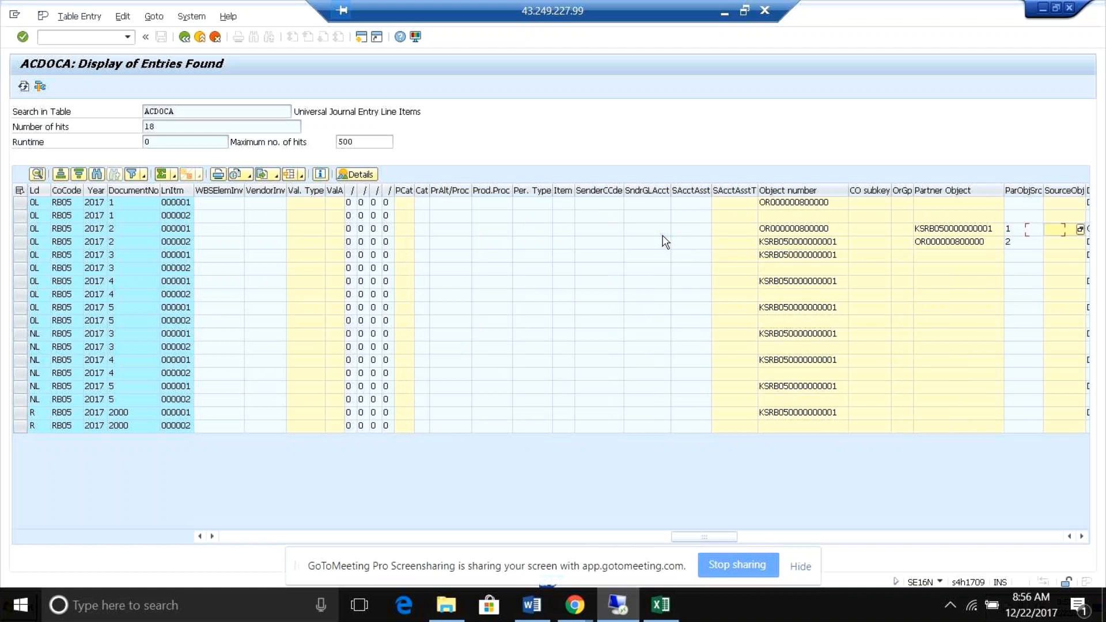
key("Right")
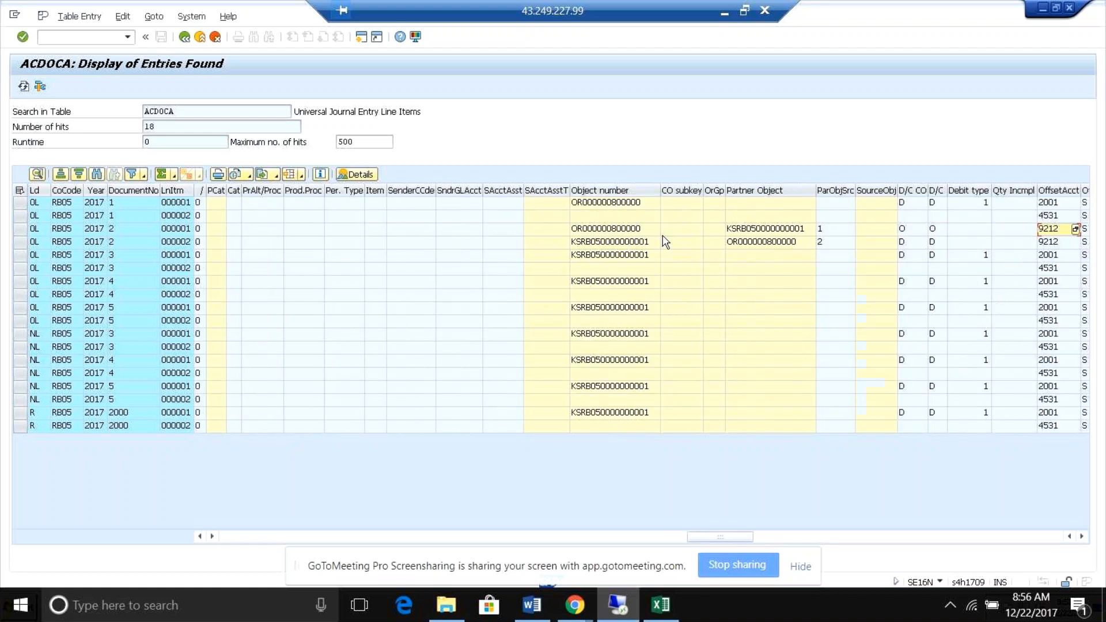
key("Right")
key("Right")
key("Right")
key("Right")
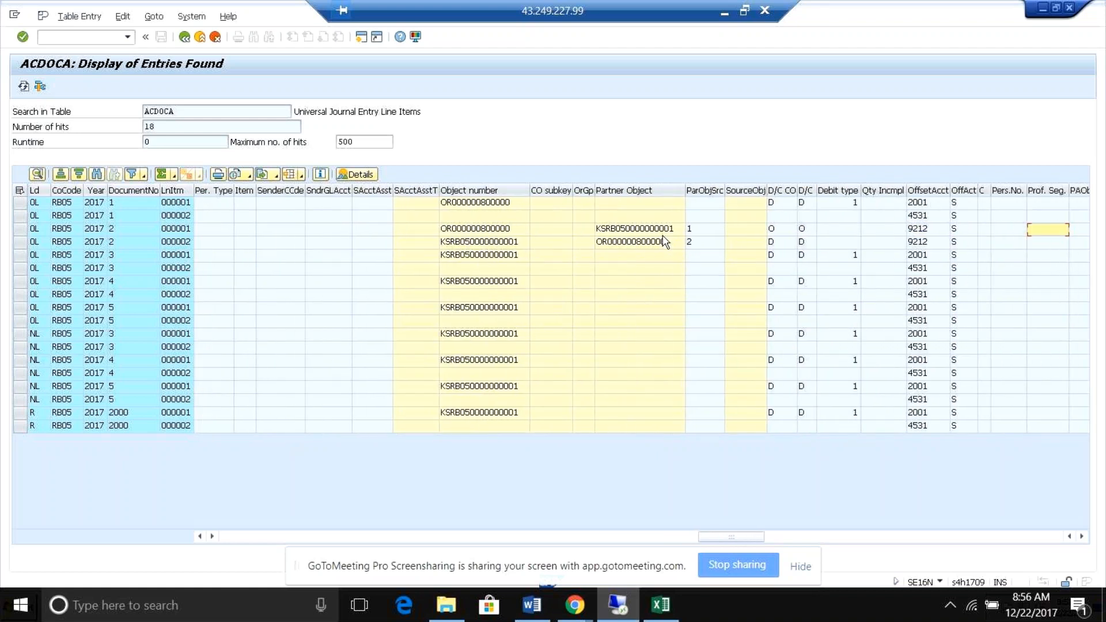
key("Right")
key("Right")
key("Right")
key("Right")
key("Right")
key("Right")
key("Right")
key("Right")
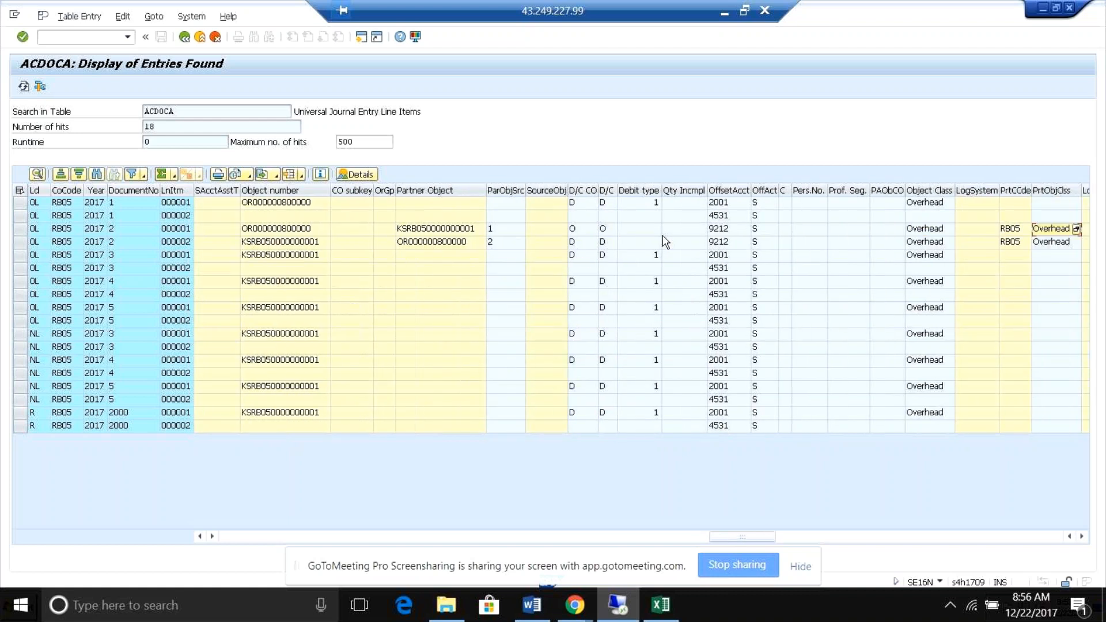
Examine the origin object, account assignment, order, partner account assignment and partner order columns for document 2.
key("Right")
key("Right")
key("Right")
key("Right")
key("Right")
key("Right")
key("Right")
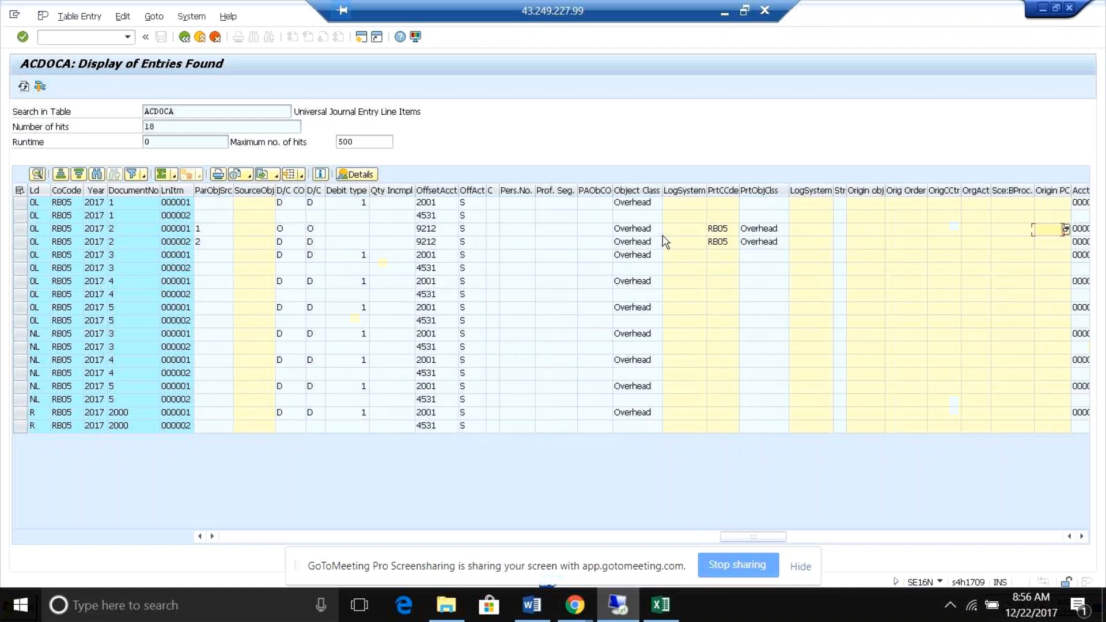
key("Right")
key("Right")
key("Right")
key("Right")
key("Right")
key("Right")
key("Right")
key("Right")
key("Right")
key("Right")
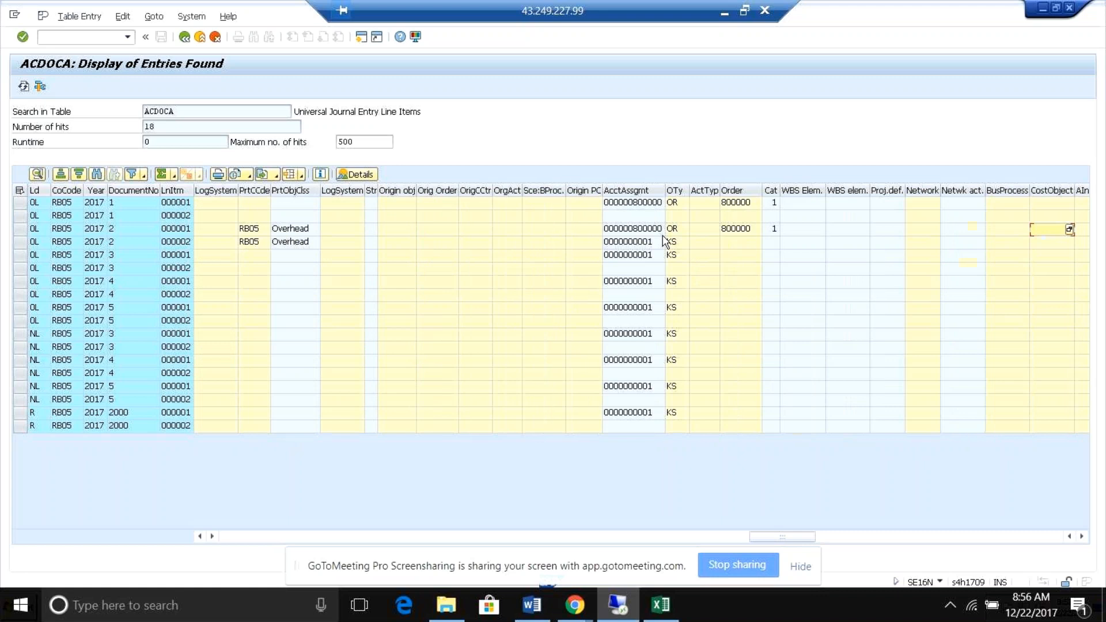
key("Right")
key("Right")
key("Right")
key("Right")
key("Right")
key("Right")
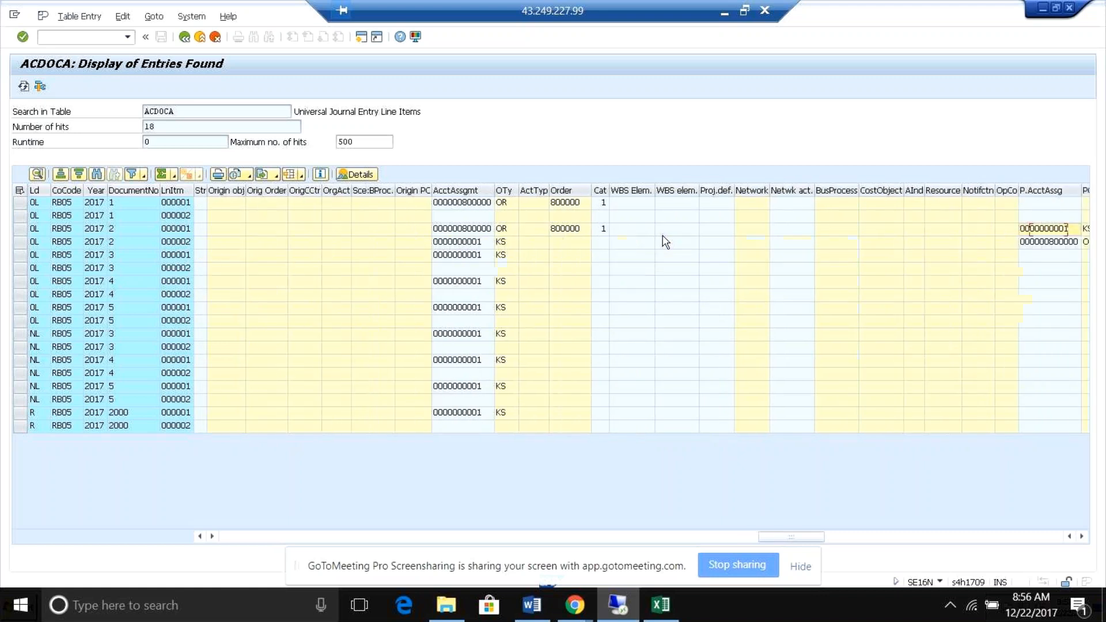
key("Right")
key("Right")
key("Right")
key("Right")
key("Right")
Look through the partner account assignment and profitability columns and pick document 2's controlling document number 300000000.
key("Right")
key("Right")
key("Right")
key("Right")
key("Right")
key("Right")
key("Right")
key("Right")
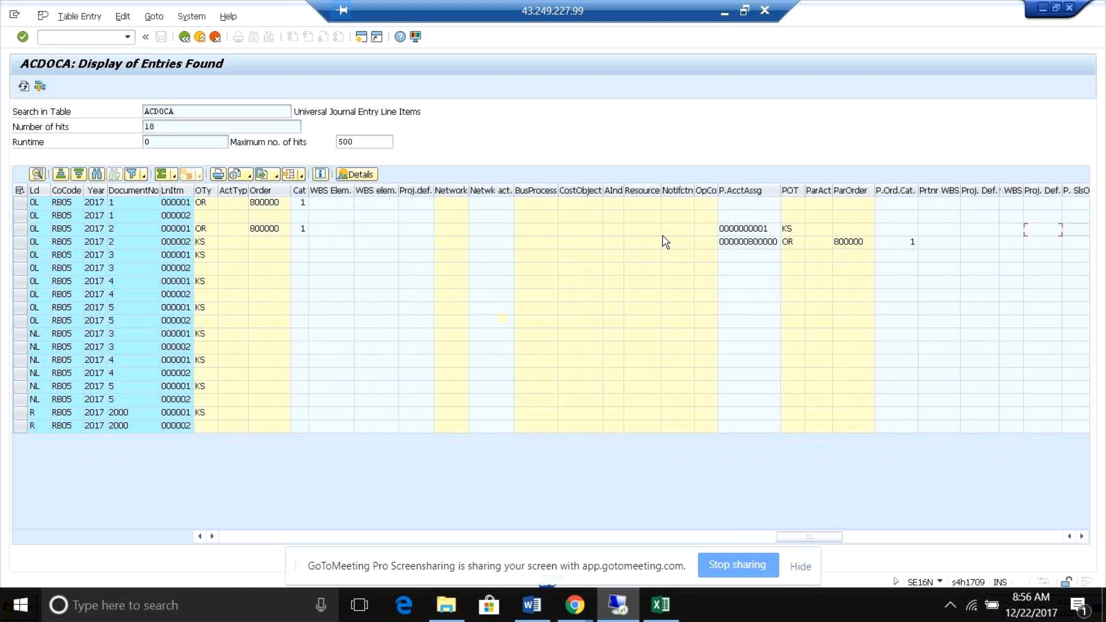
key("Right")
key("Right")
key("Right")
key("Right")
key("Right")
key("Right")
key("Right")
key("Right")
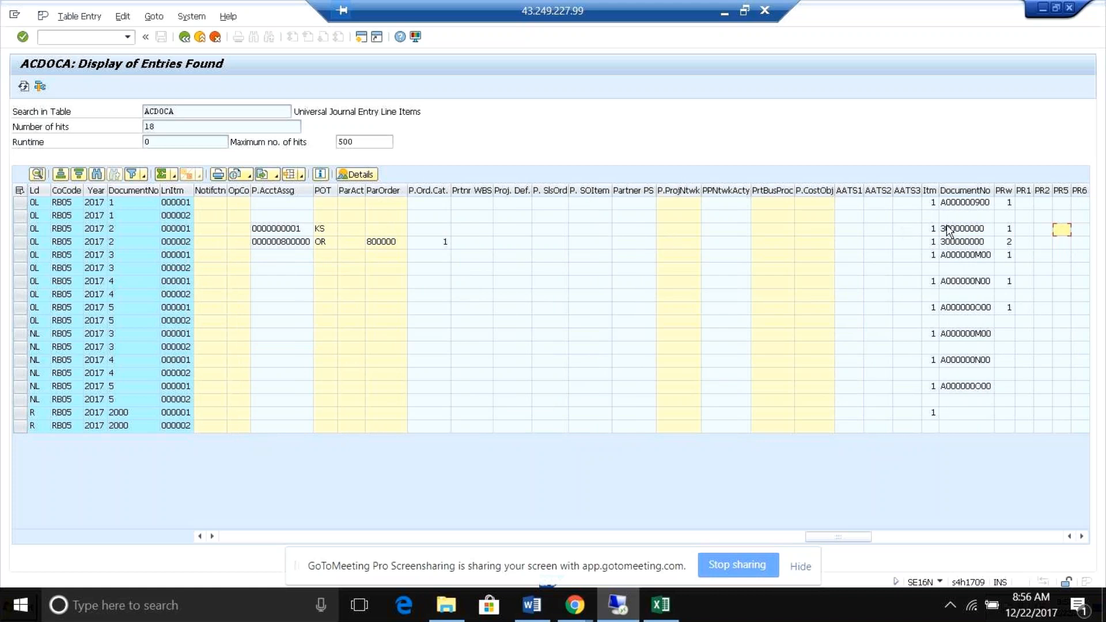
left_click(968, 232)
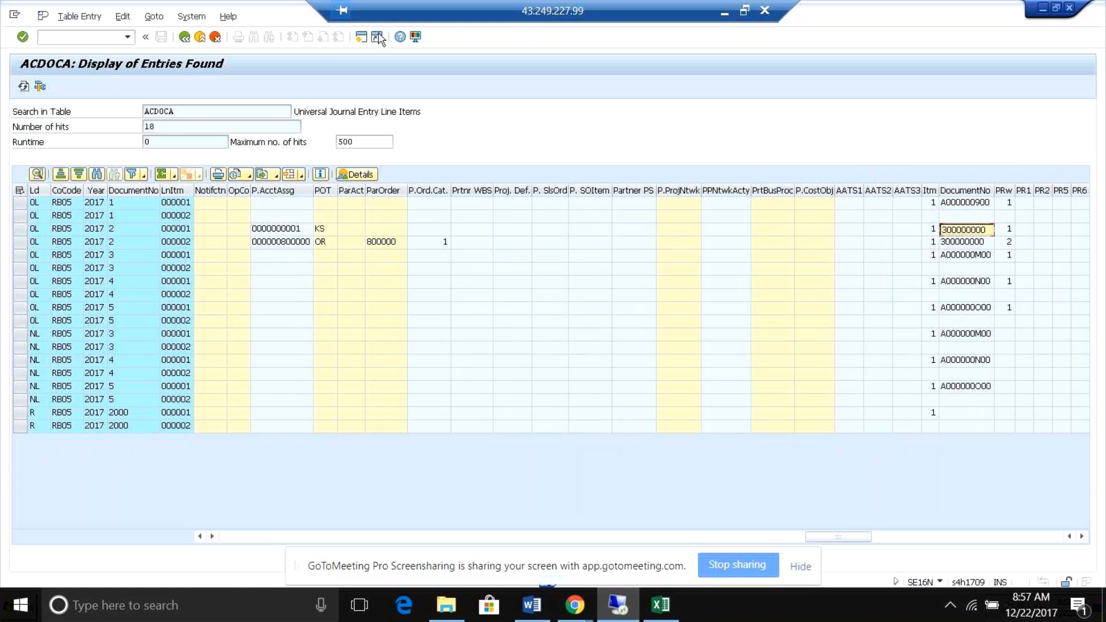
Start the Change Document transaction FB02 from a fresh SAP Easy Access session.
left_click(83, 33)
type("/n")
key("Return")
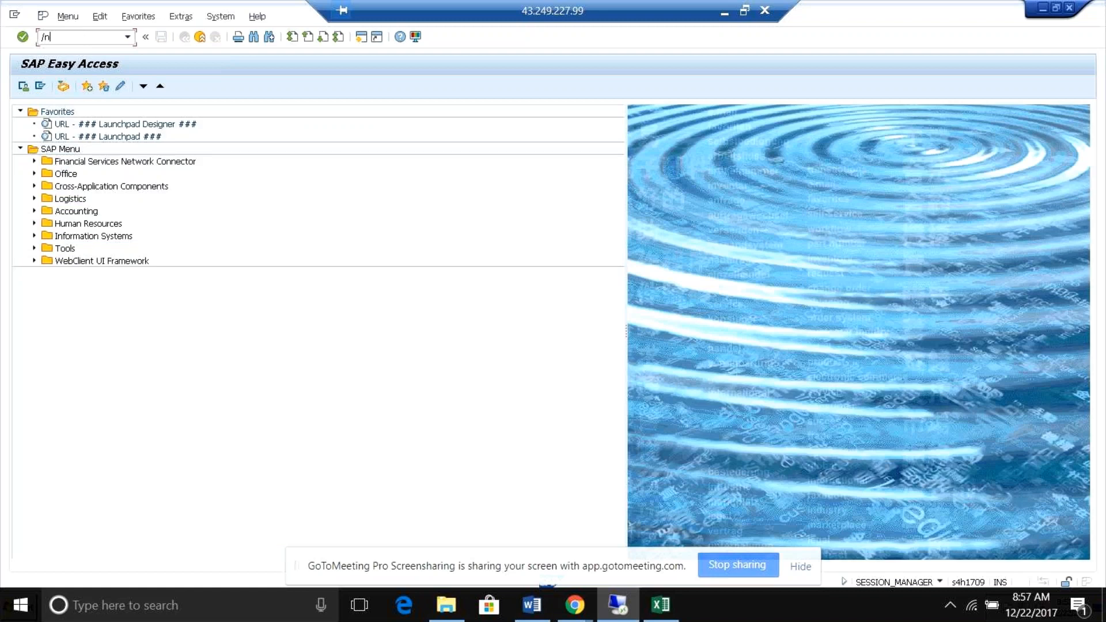
type("/nfb02")
key("Return")
Try to open document 300000000 in company code RB05 for fiscal year 2017.
type("300000000")
key("Return")
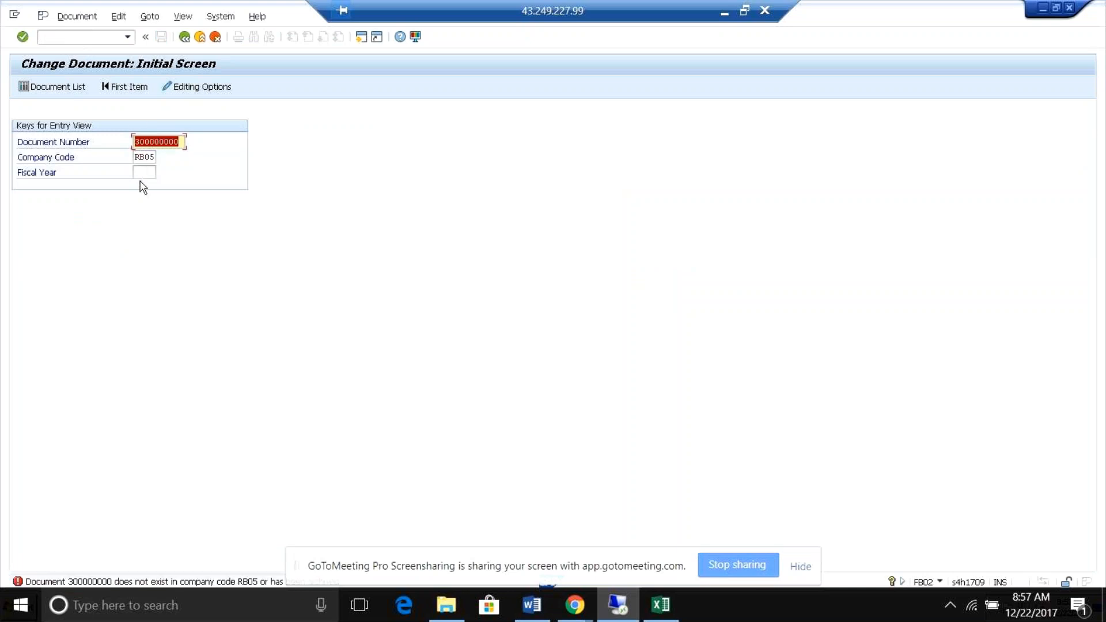
left_click(136, 174)
type("2017")
key("Return")
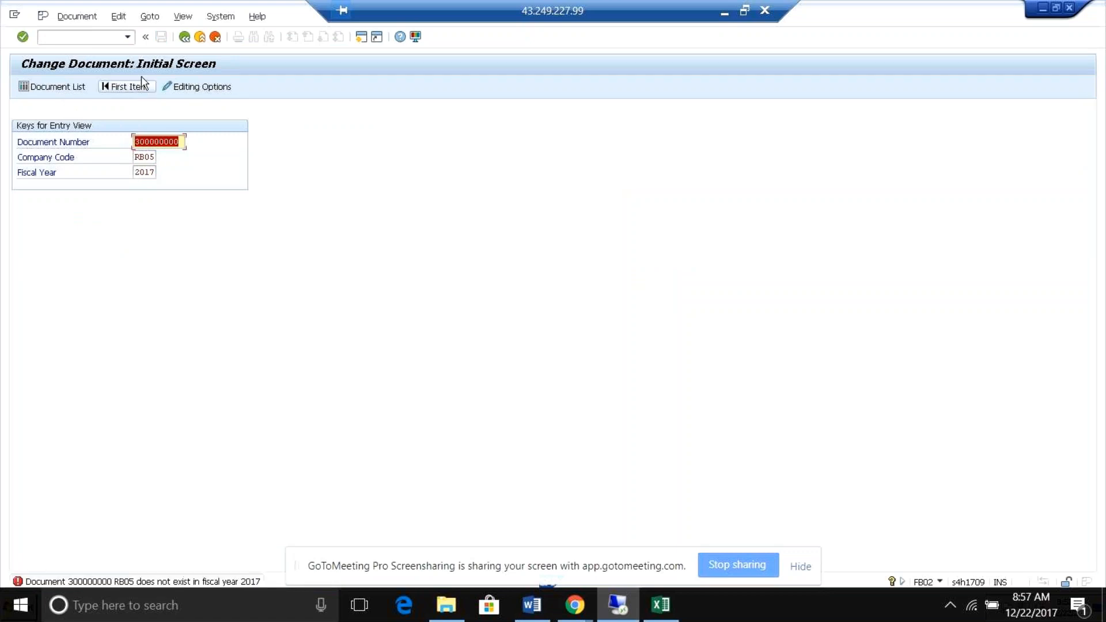
Clear the document number from the Change Document selection for company code RB05.
left_click(96, 38)
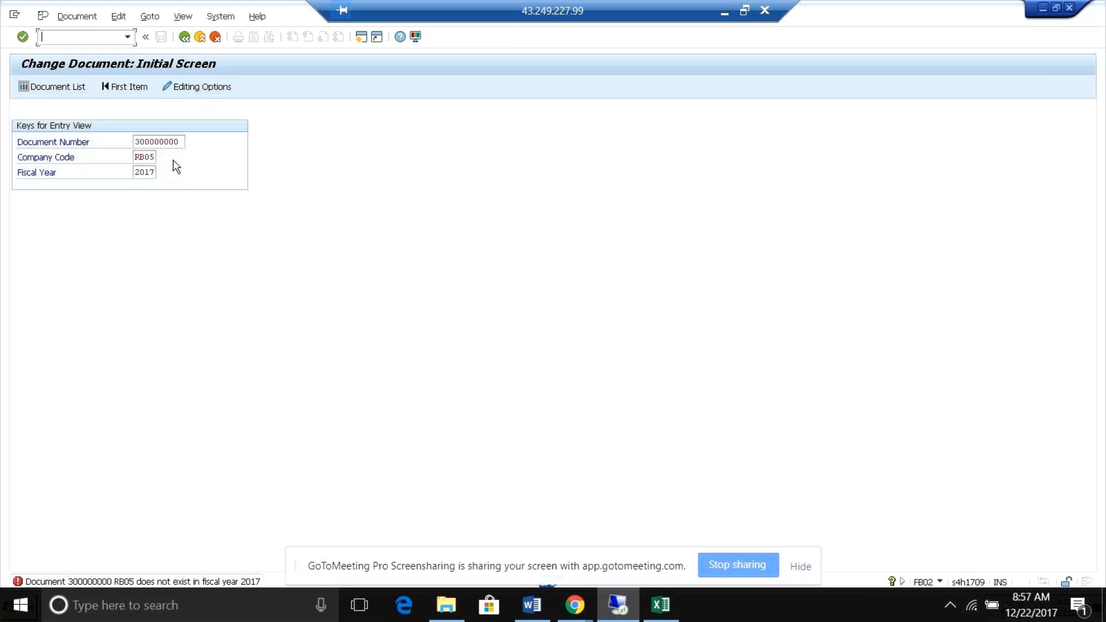
left_click(183, 141)
key("BackSpace")
key("BackSpace")
key("BackSpace")
key("BackSpace")
key("BackSpace")
key("BackSpace")
key("BackSpace")
key("BackSpace")
key("BackSpace")
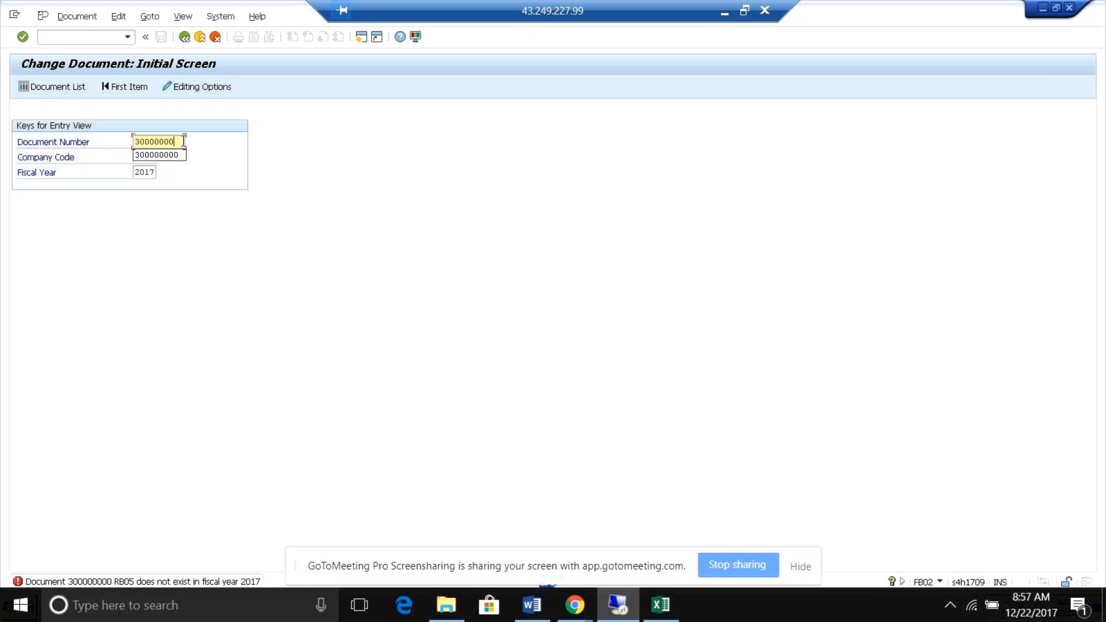
left_click(214, 181)
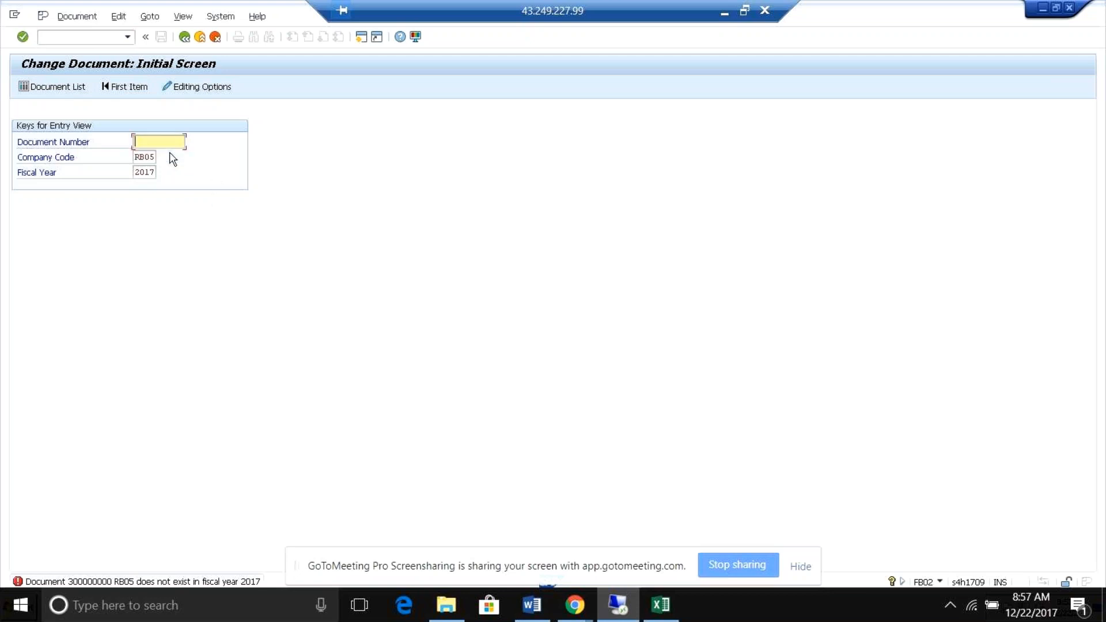
left_click(44, 94)
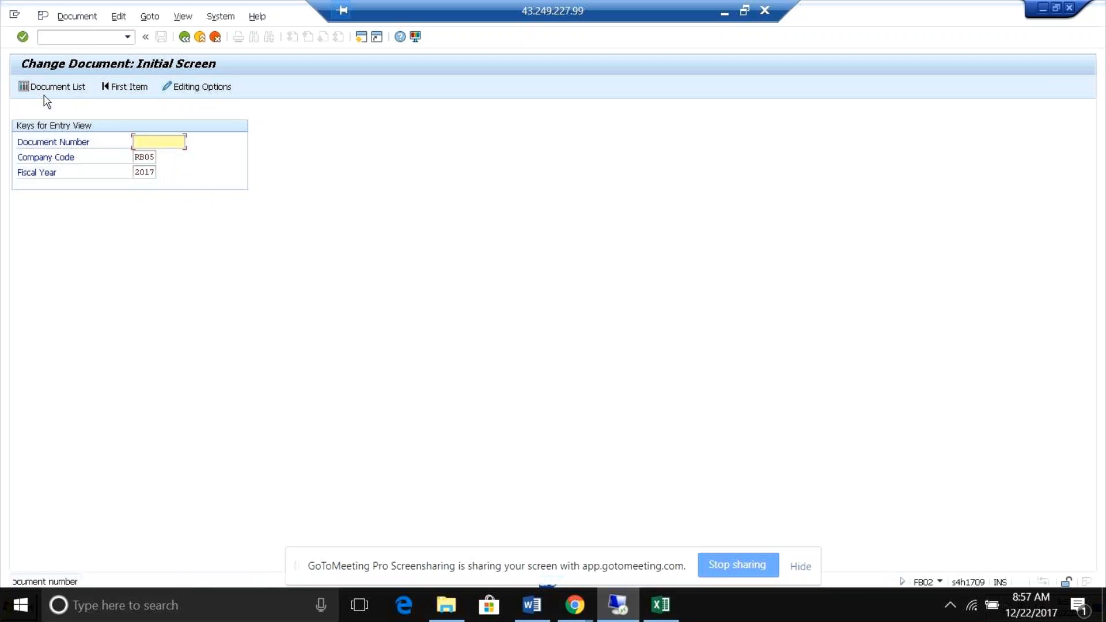
Display all line items for all G/L accounts of company code RB05 using transaction FBL3N.
left_click(50, 43)
type("/n")
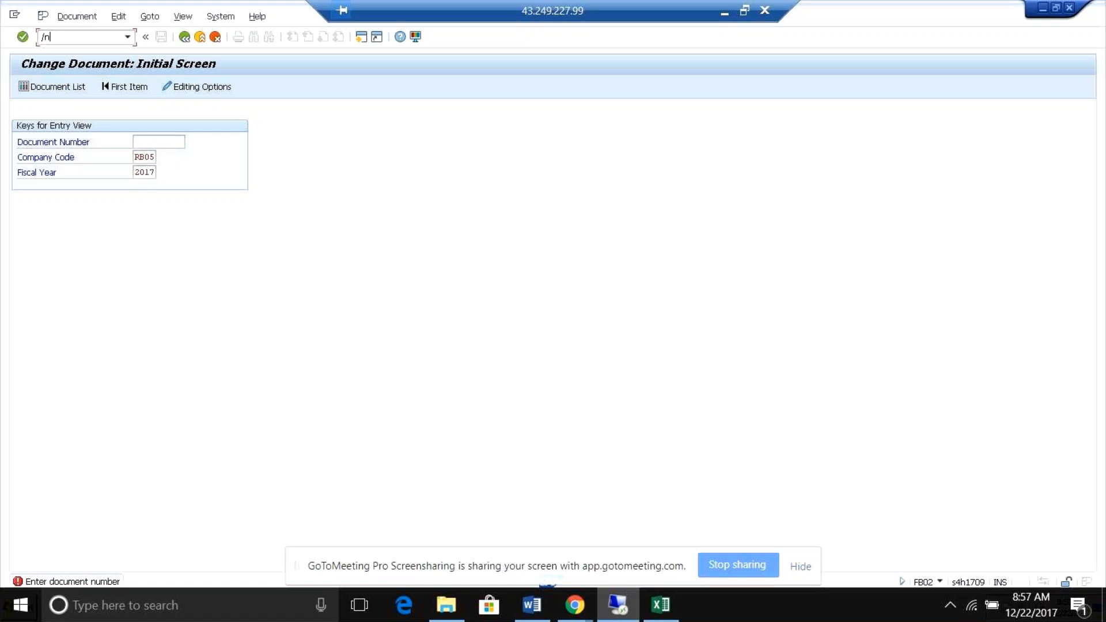
type("fbl3n")
key("Return")
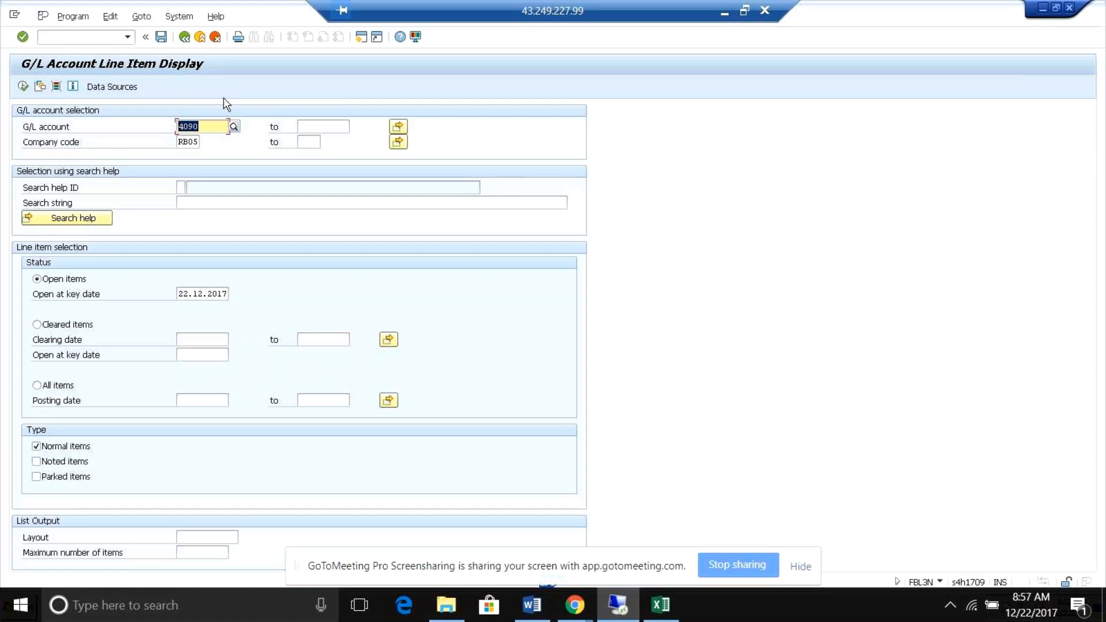
key("Delete")
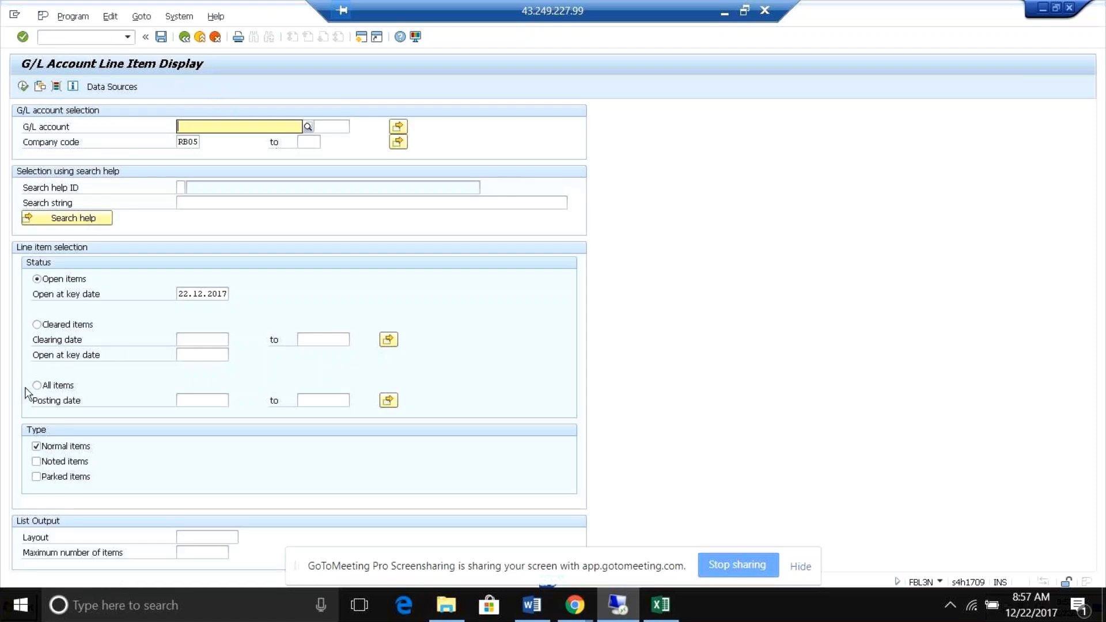
left_click(46, 385)
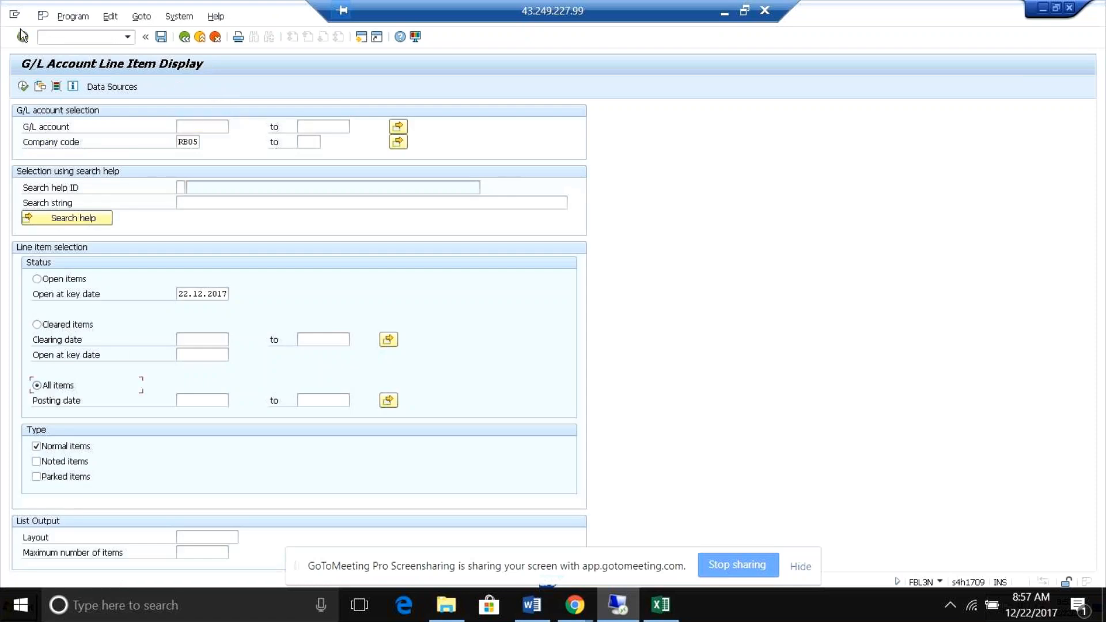
left_click(23, 87)
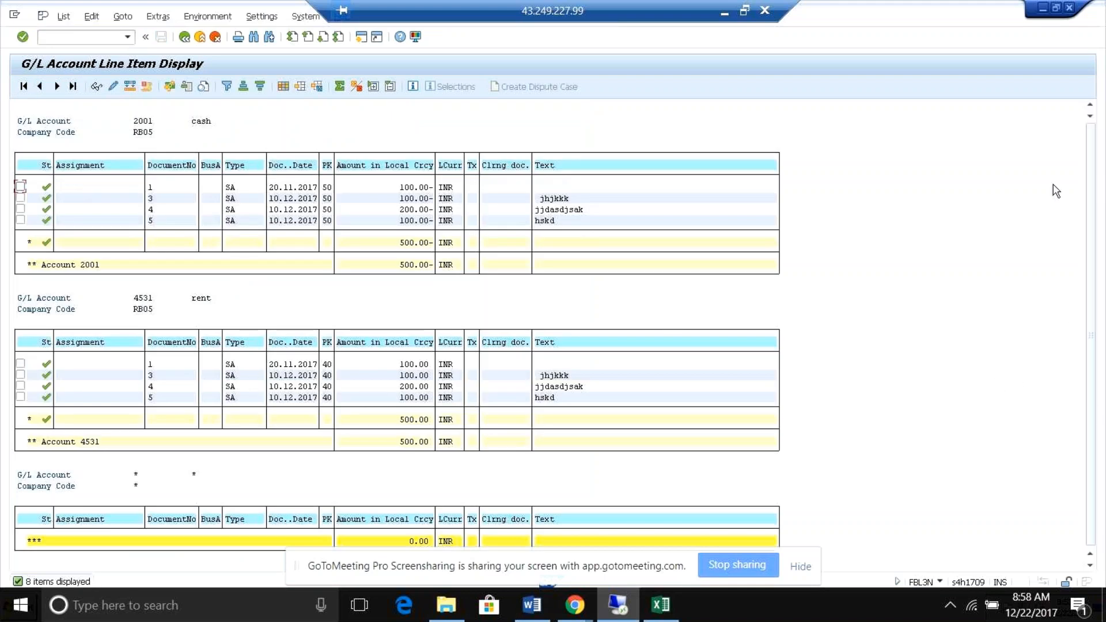
left_click(184, 37)
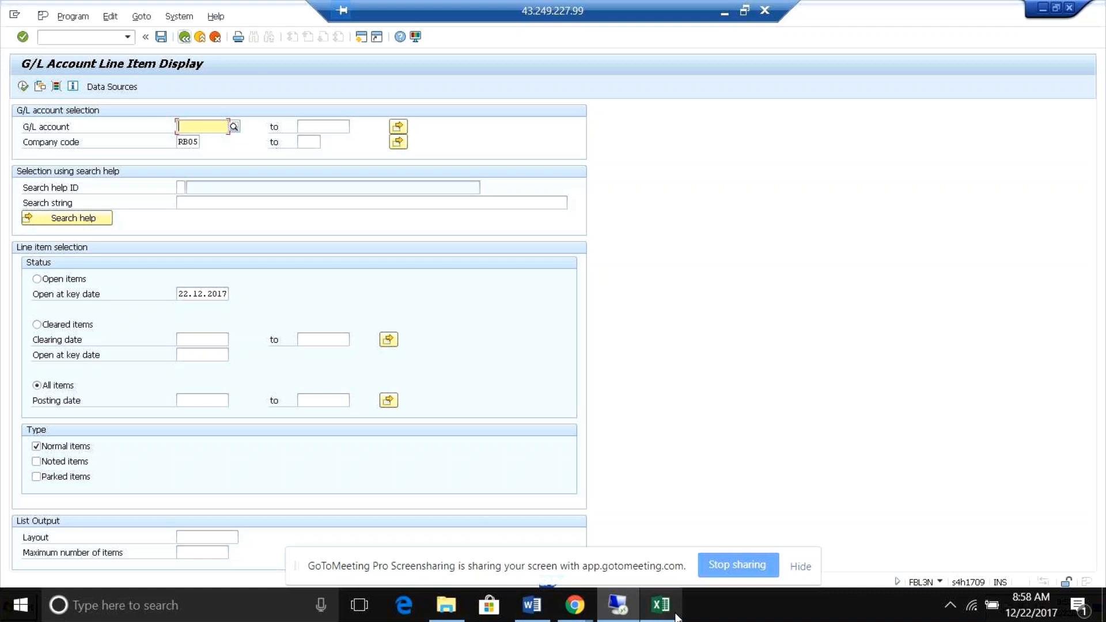
Close the G/L account line item session and return to the ACDOCA entries.
mouse_move(677, 618)
key("alt+Tab")
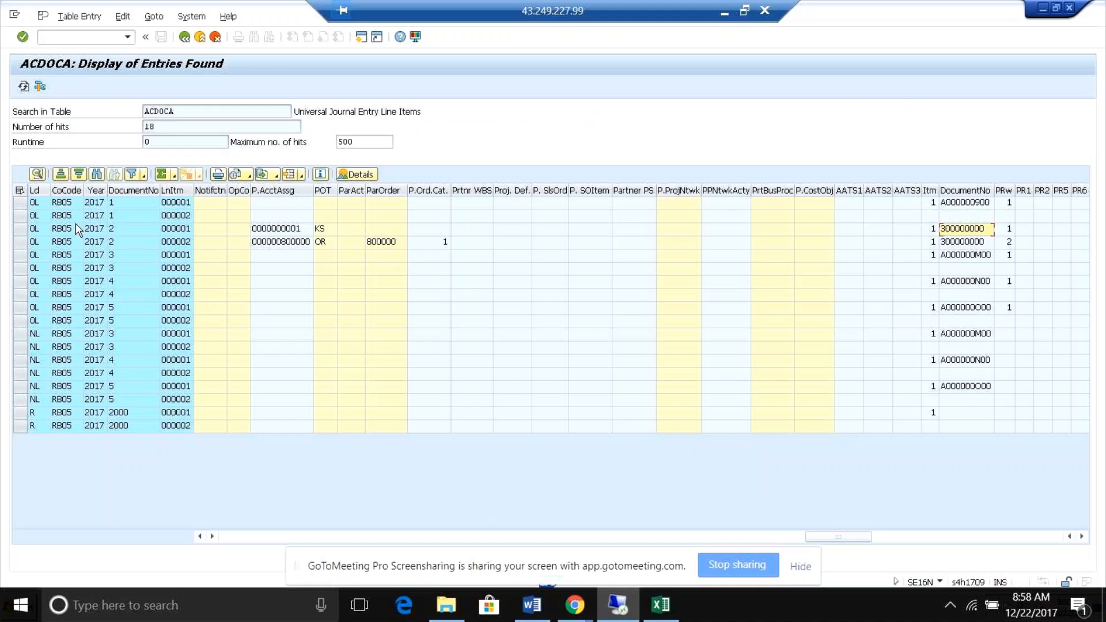
key("alt+Tab")
key("alt+Tab")
key("alt+Tab")
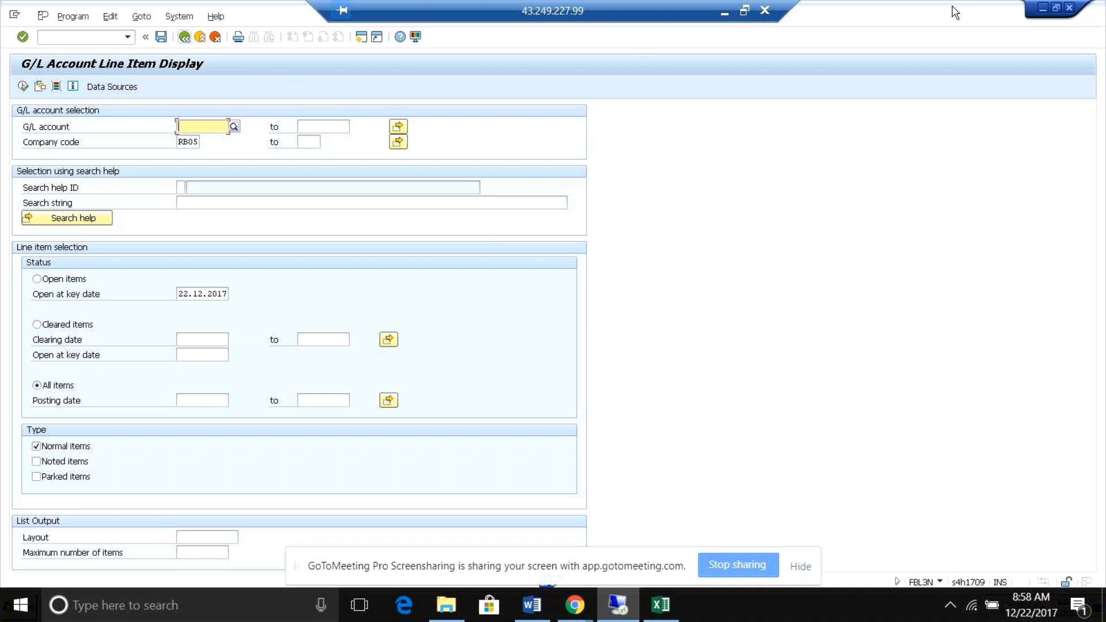
left_click(1069, 8)
Compare documents 2 and 3 in the journal entries, including their transaction type and reference document columns.
left_click(115, 254)
left_click(119, 242)
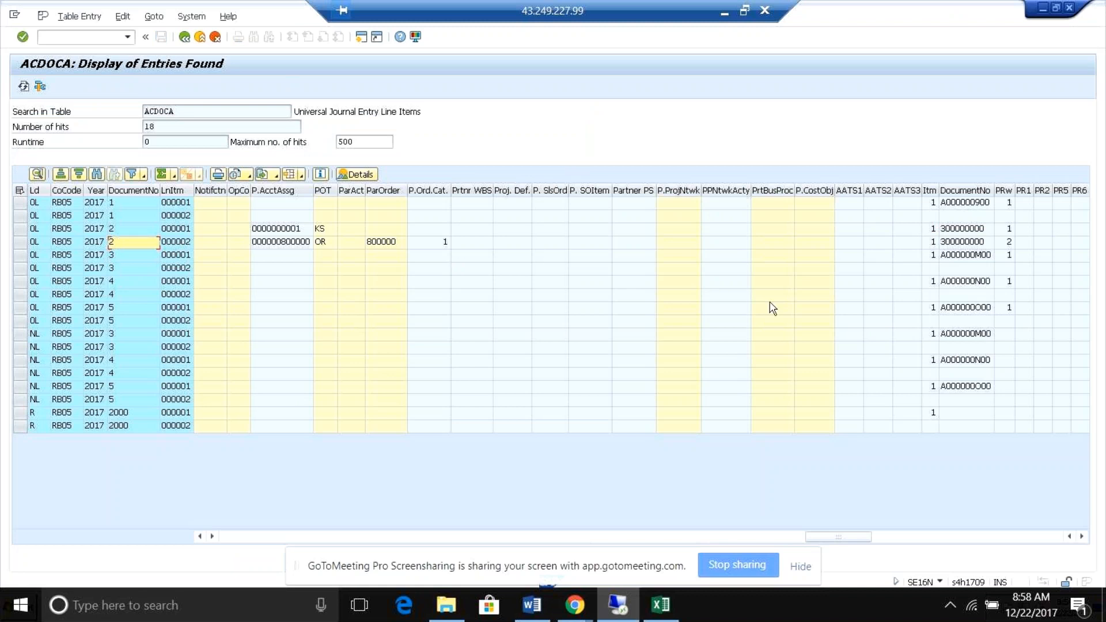
left_click(566, 215)
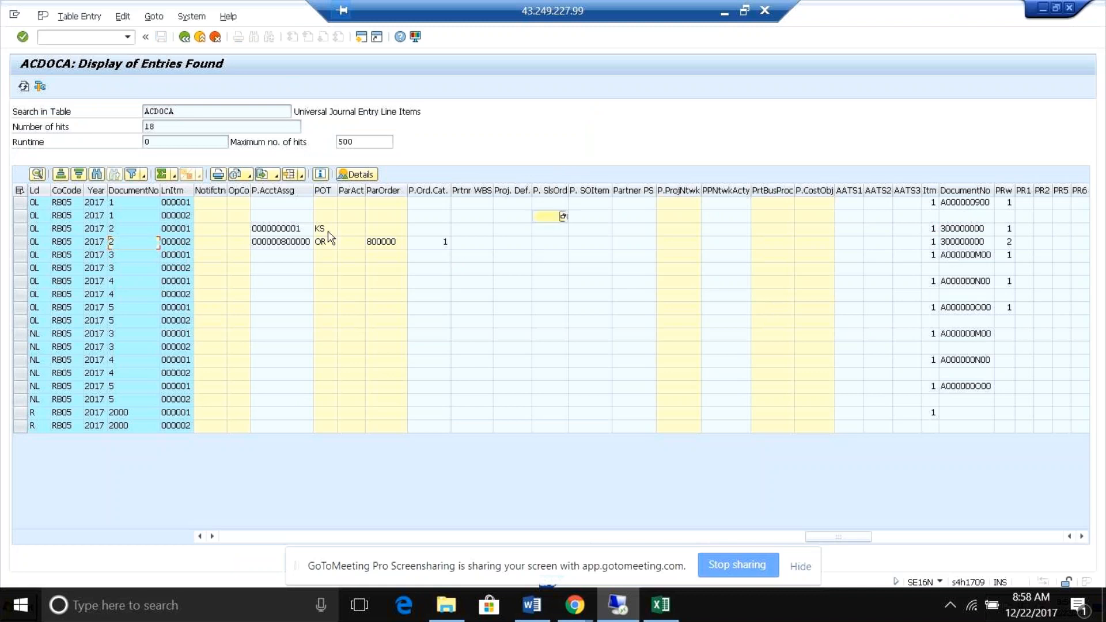
left_click(124, 253)
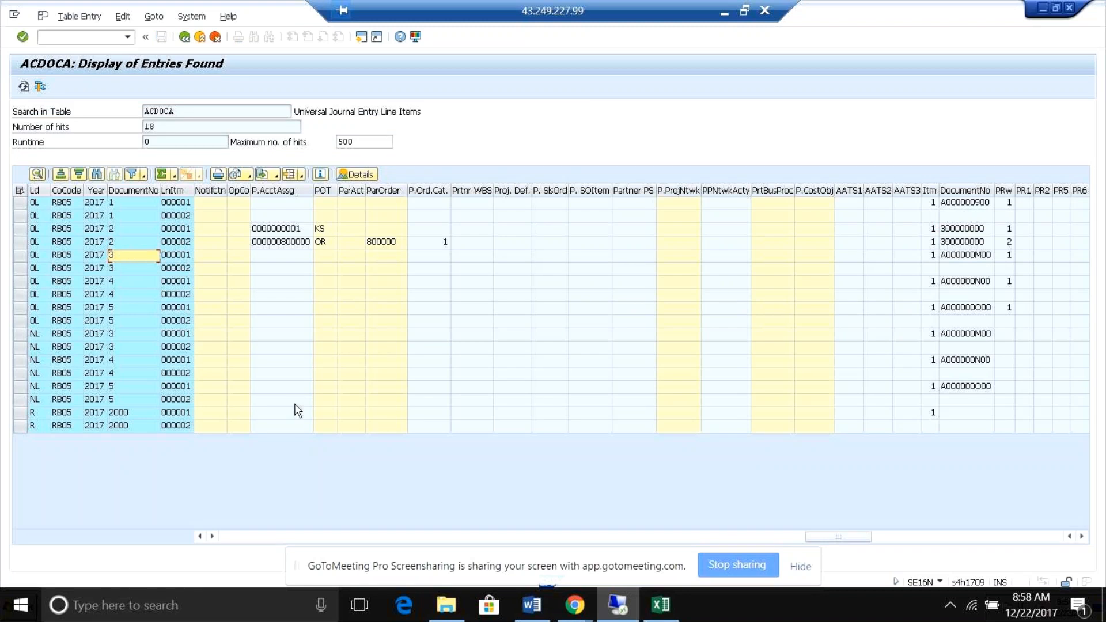
left_click_drag(835, 535, 221, 530)
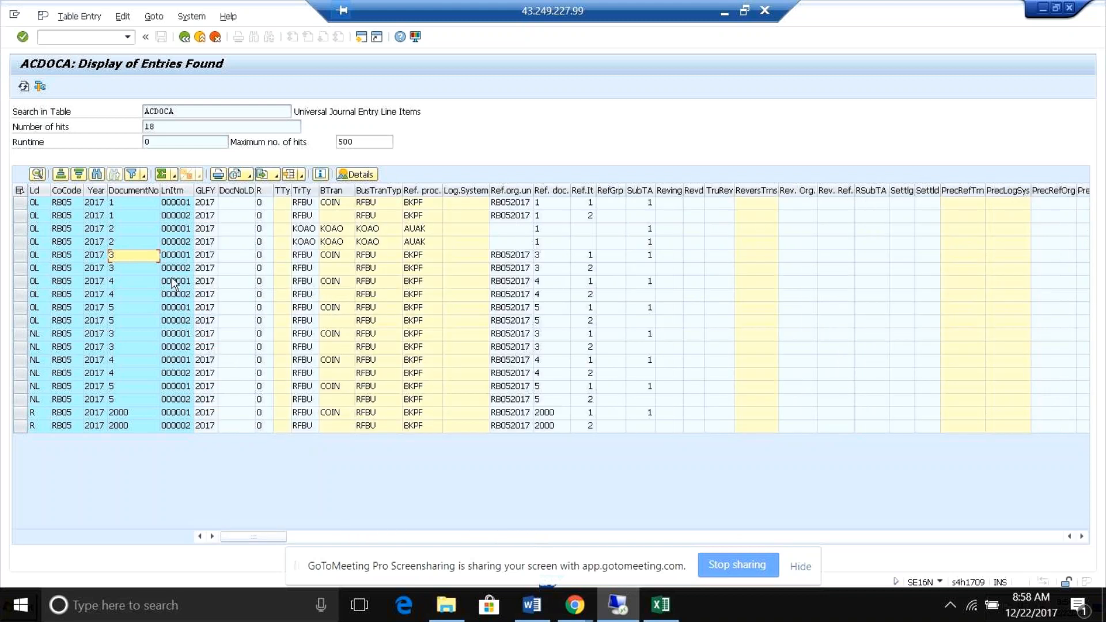
left_click(111, 228)
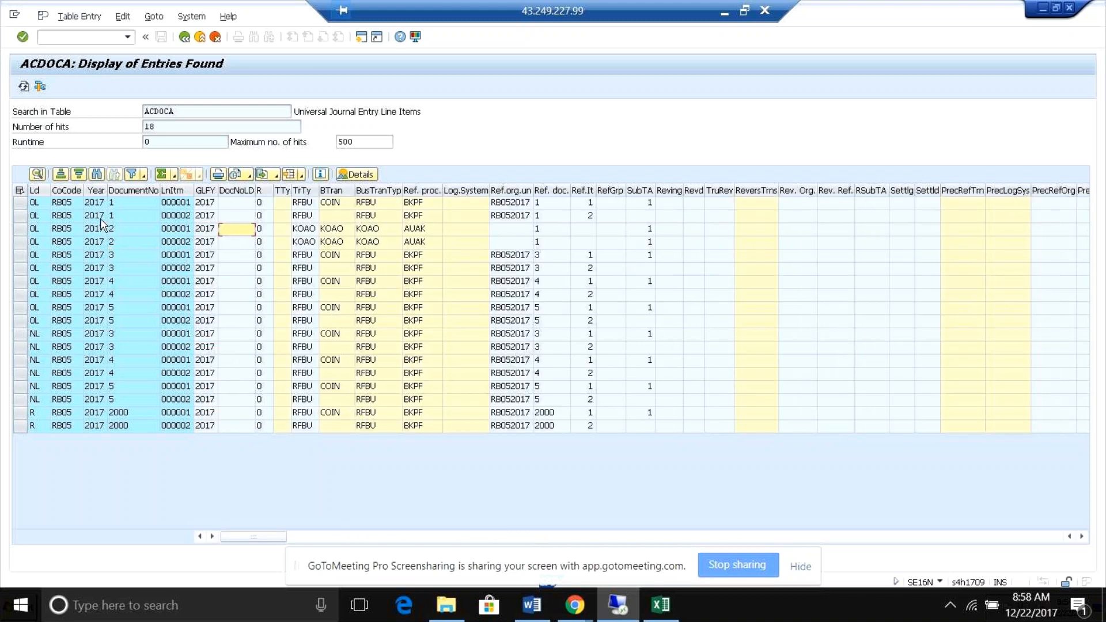
Open a new session from the G/L account display and try to start transaction NFB02.
left_click(618, 605)
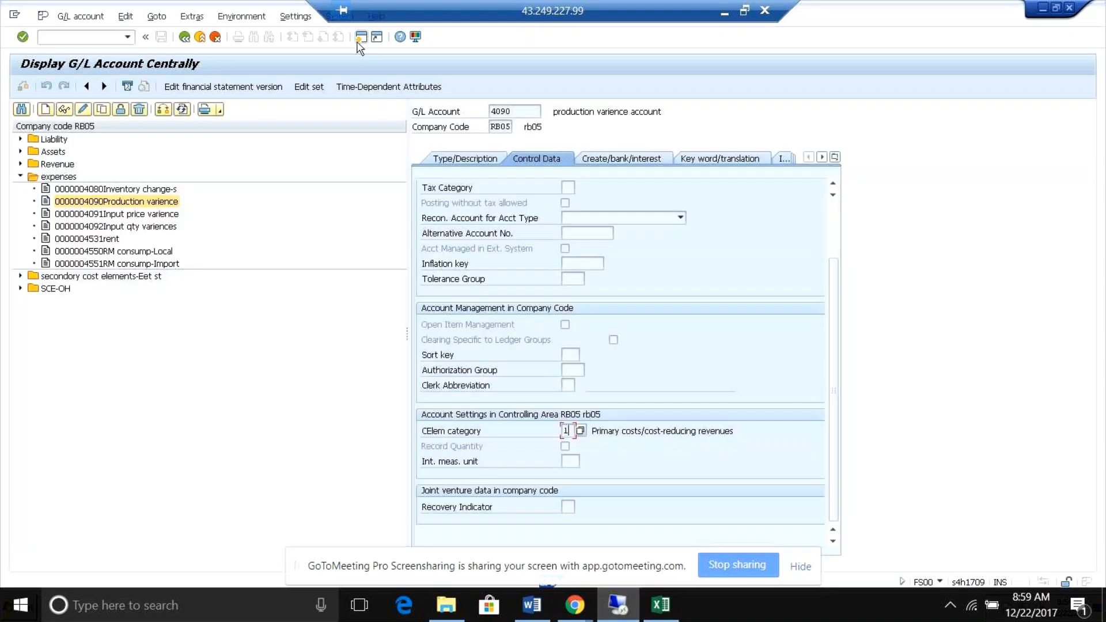
left_click(360, 37)
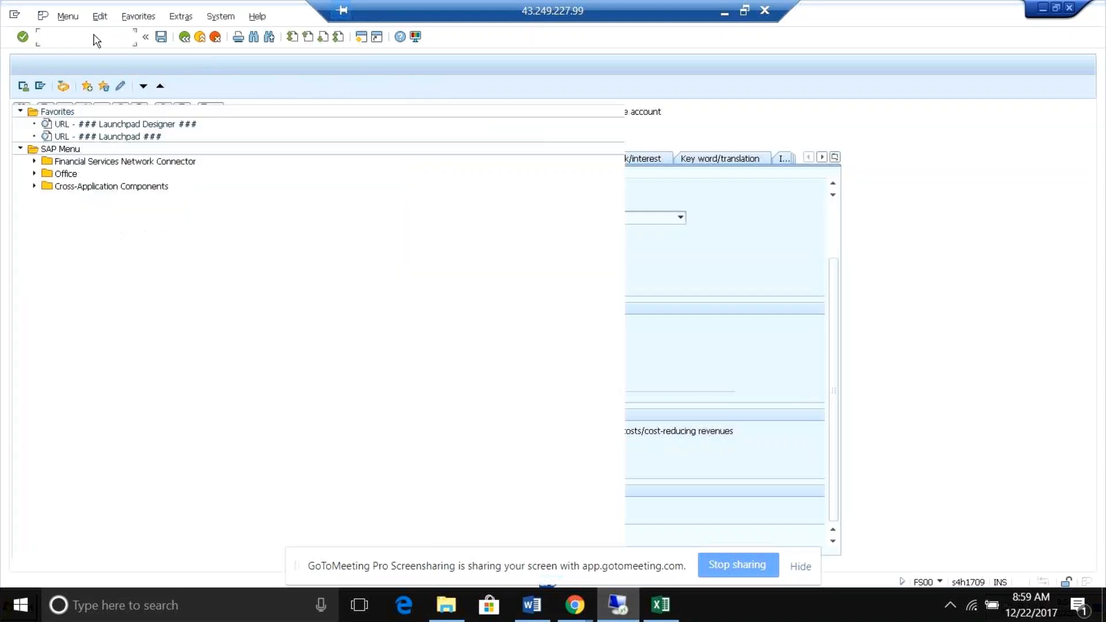
type("nfb")
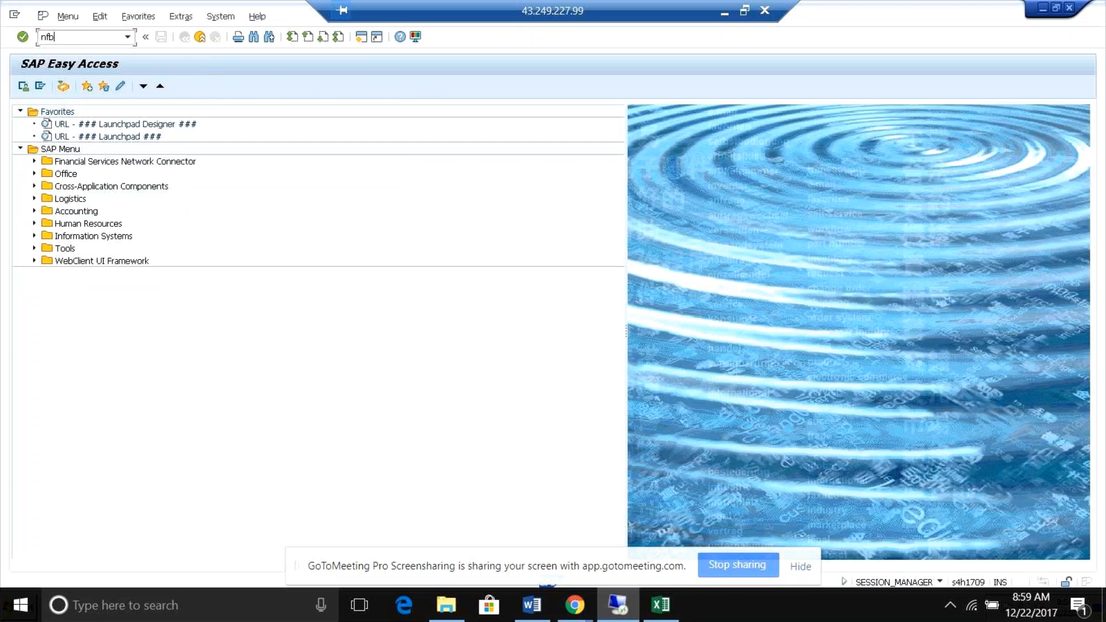
type("02")
key("Return")
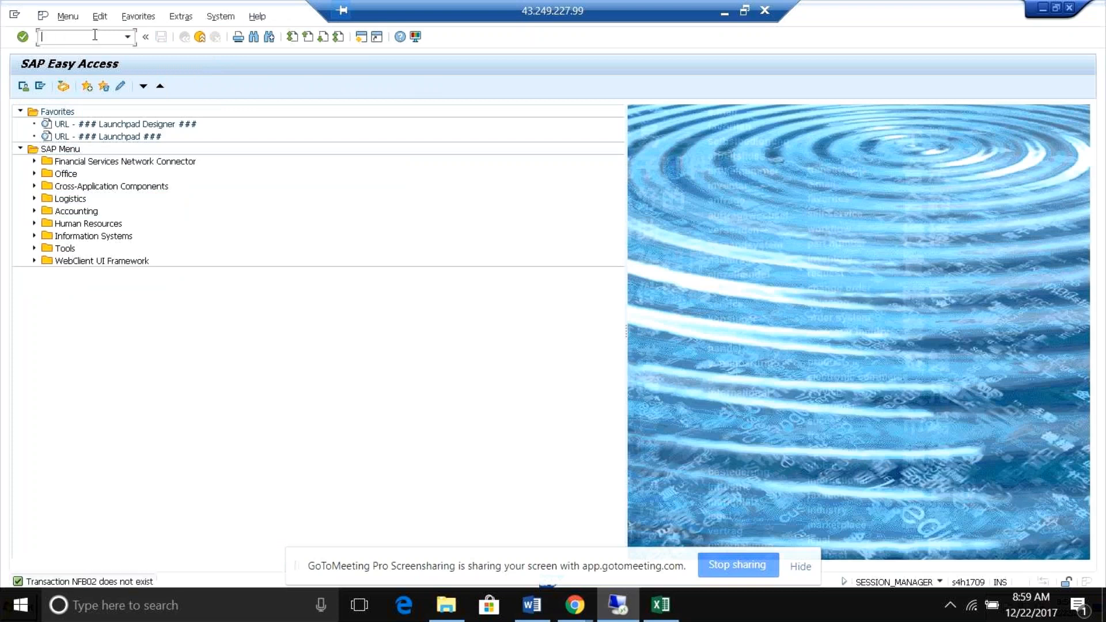
Display accounting document 2 of company code RB05 using transaction FB03.
type("/nfb0")
key("BackSpace")
key("BackSpace")
key("BackSpace")
key("BackSpace")
key("BackSpace")
type("fb03")
key("Return")
type("2")
key("Return")
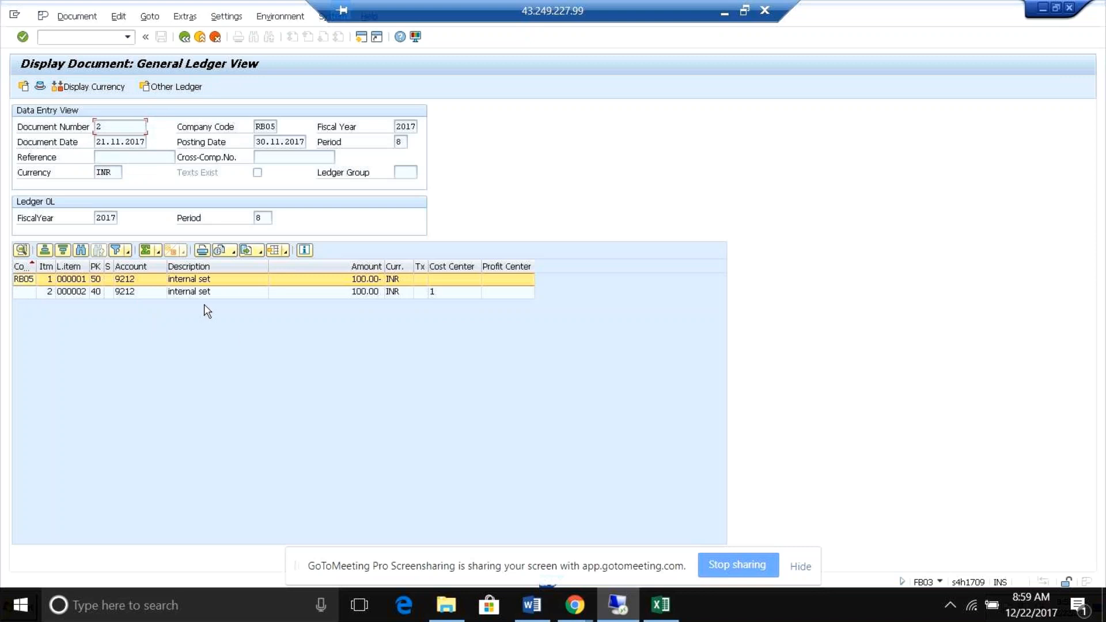
Open line item 1 of document 2 and display its related controlling document from the accounting documents.
left_click(197, 280)
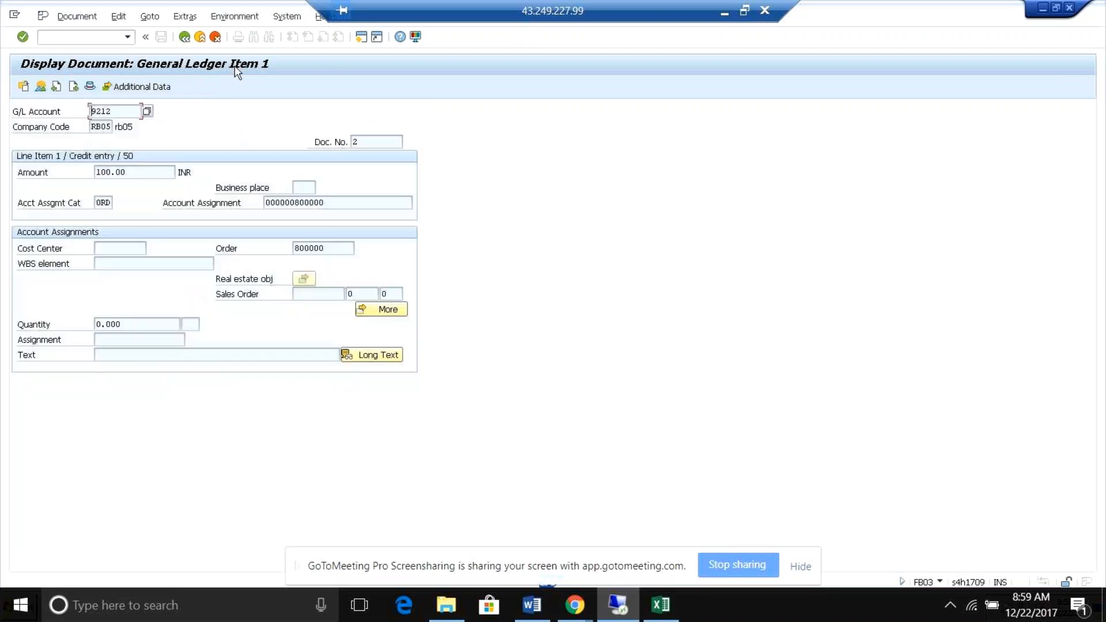
left_click(242, 18)
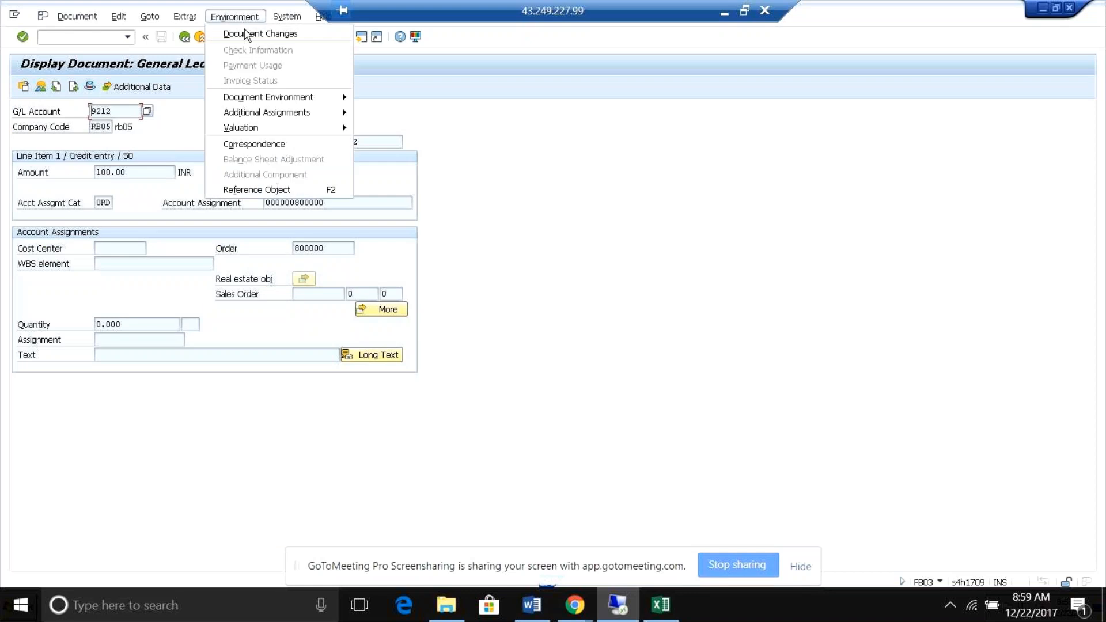
mouse_move(288, 97)
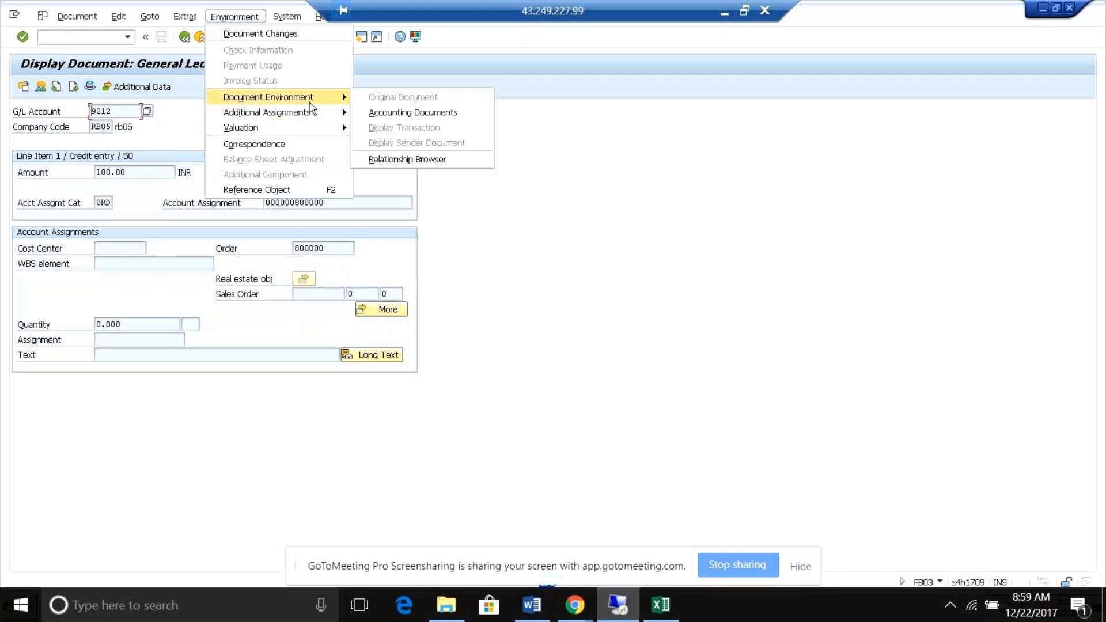
left_click(396, 116)
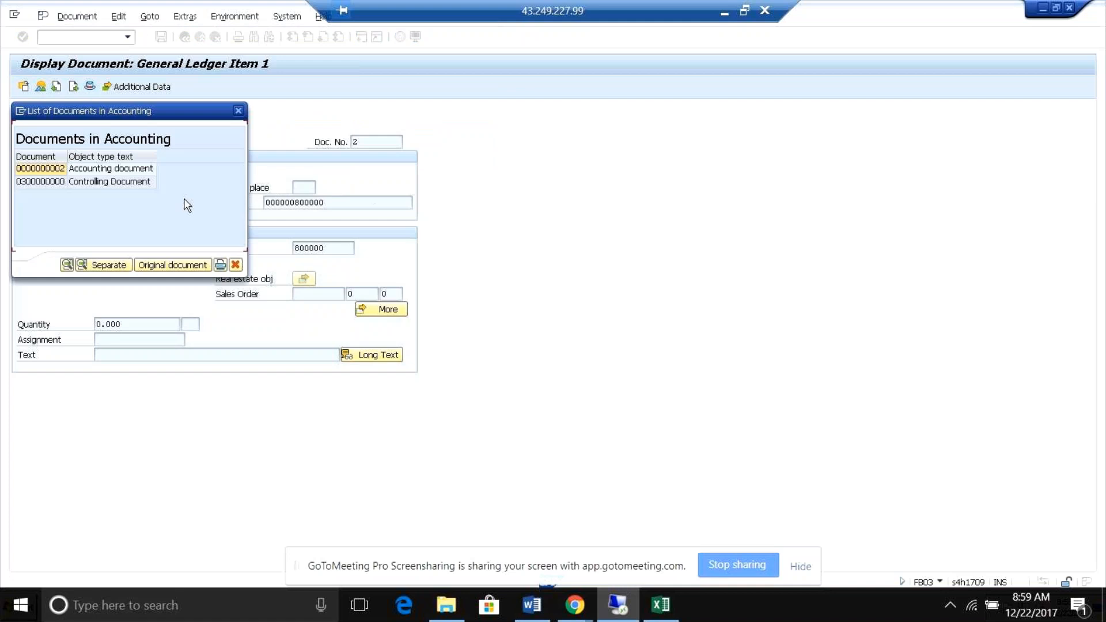
double_click(119, 187)
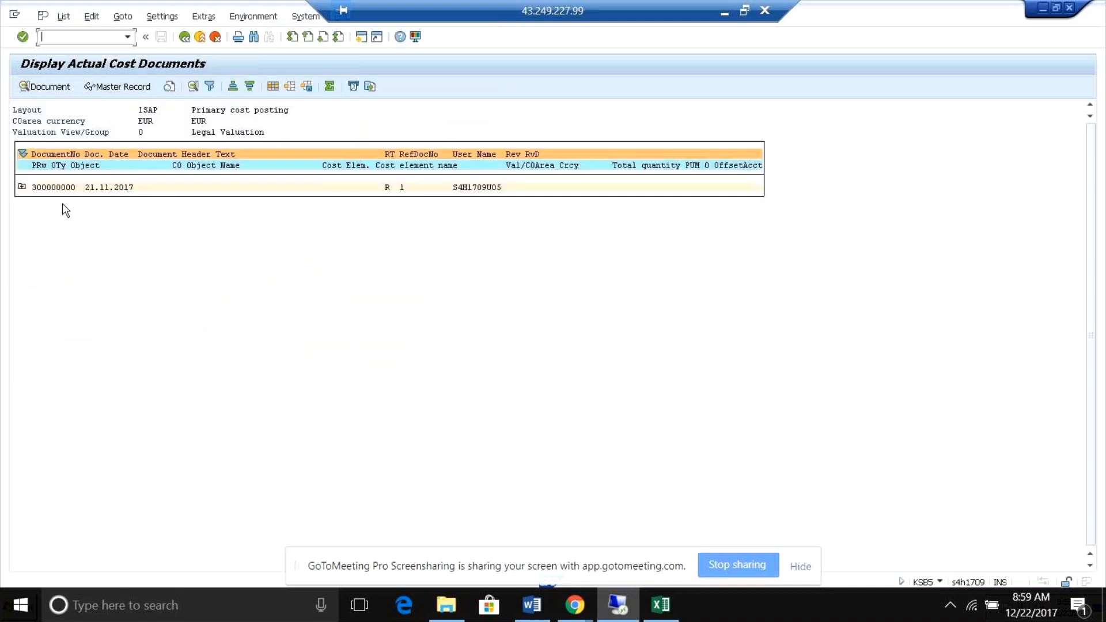
Expand controlling document 300000000, examine its order and cost center line items, and start leaving the list.
left_click(22, 187)
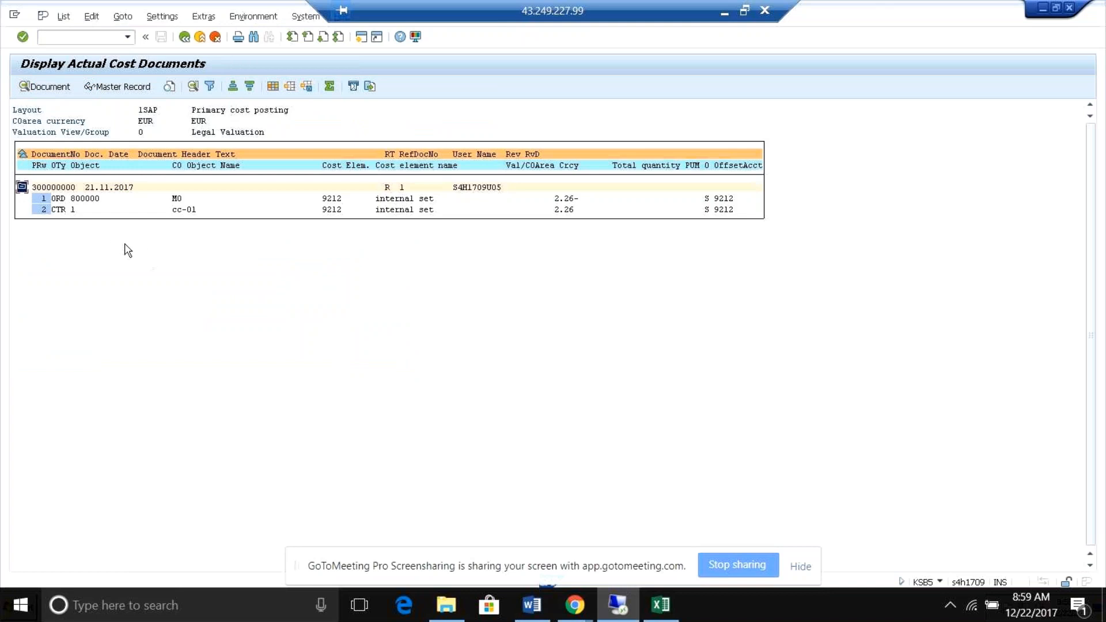
left_click(77, 198)
left_click(78, 210)
left_click(185, 37)
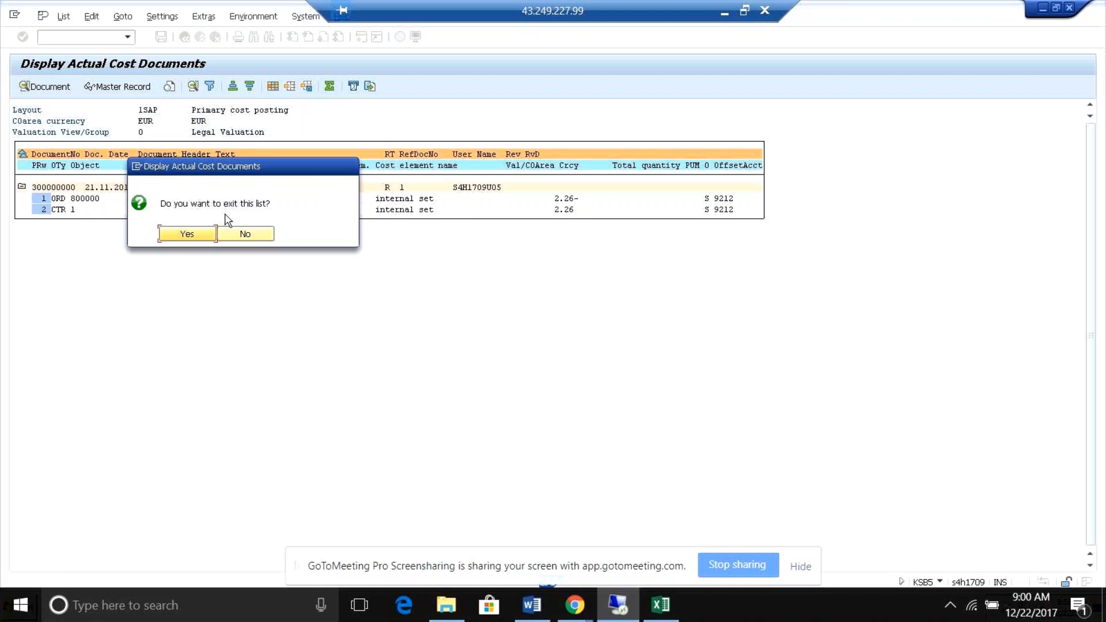
Exit the controlling document list and open the accounting document from the related accounting documents.
left_click(243, 235)
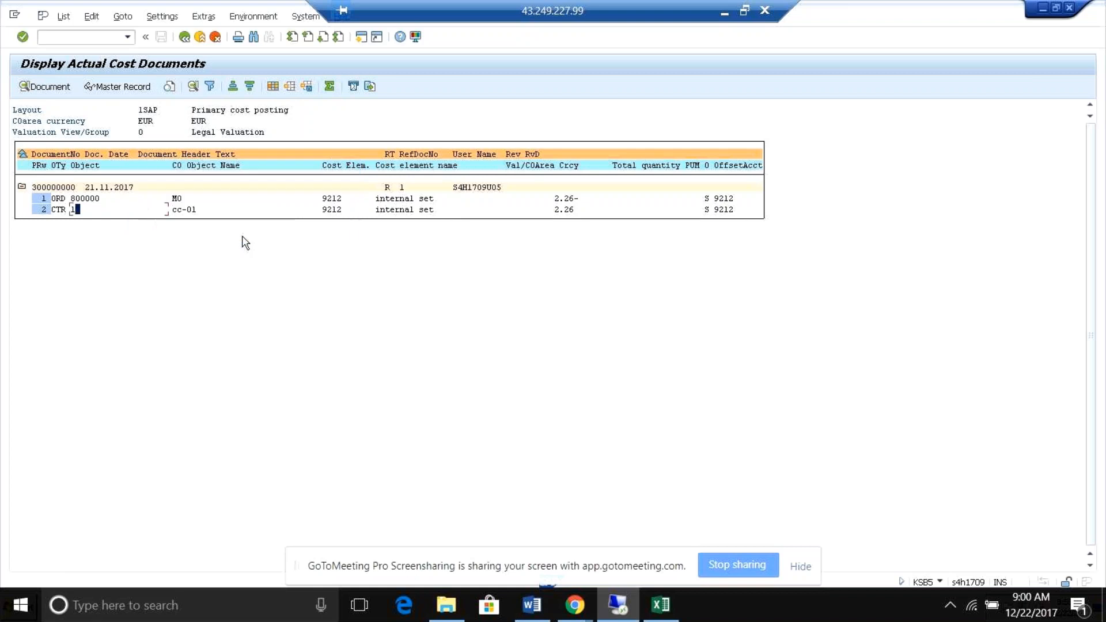
left_click(185, 37)
left_click(184, 236)
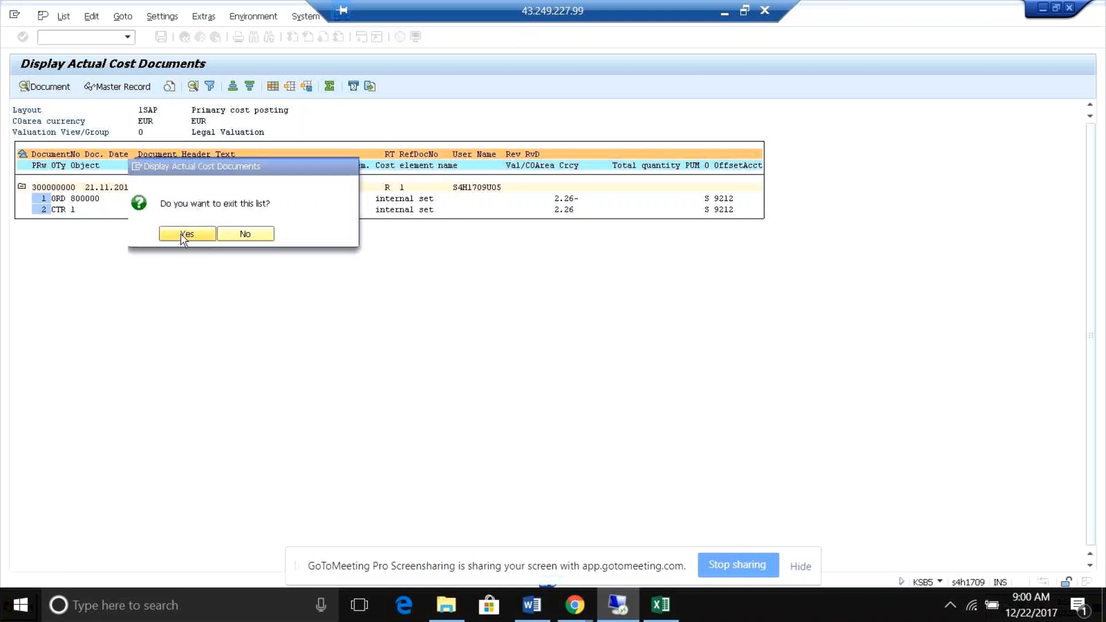
left_click(132, 171)
double_click(132, 170)
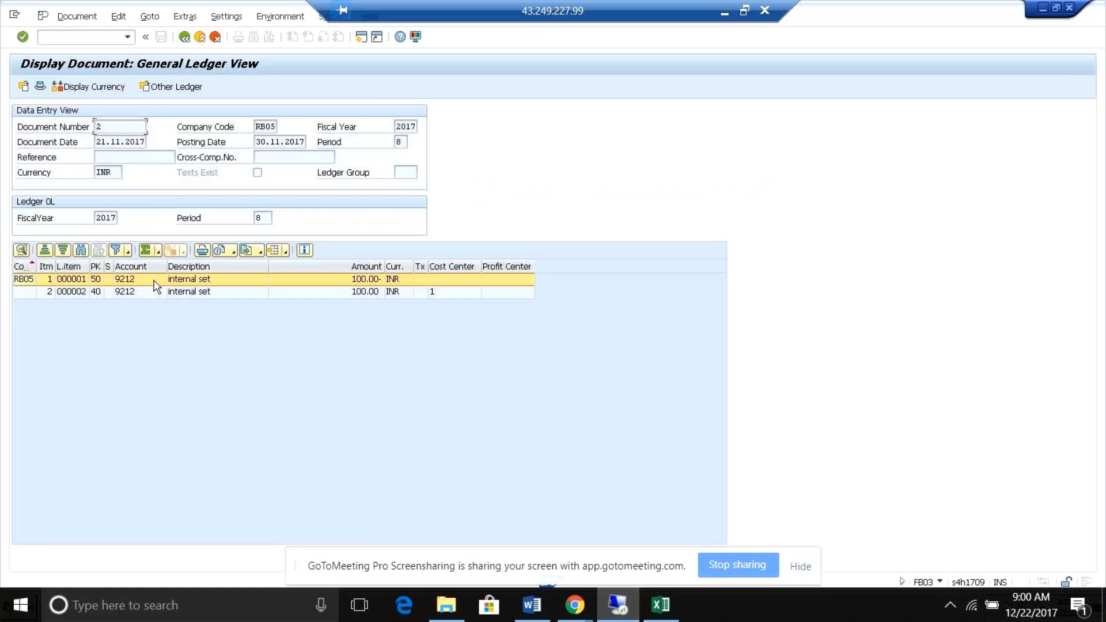
Examine line item 1 of document 2, reopening the accounting document from the item's related documents, and return to the general ledger view.
double_click(154, 282)
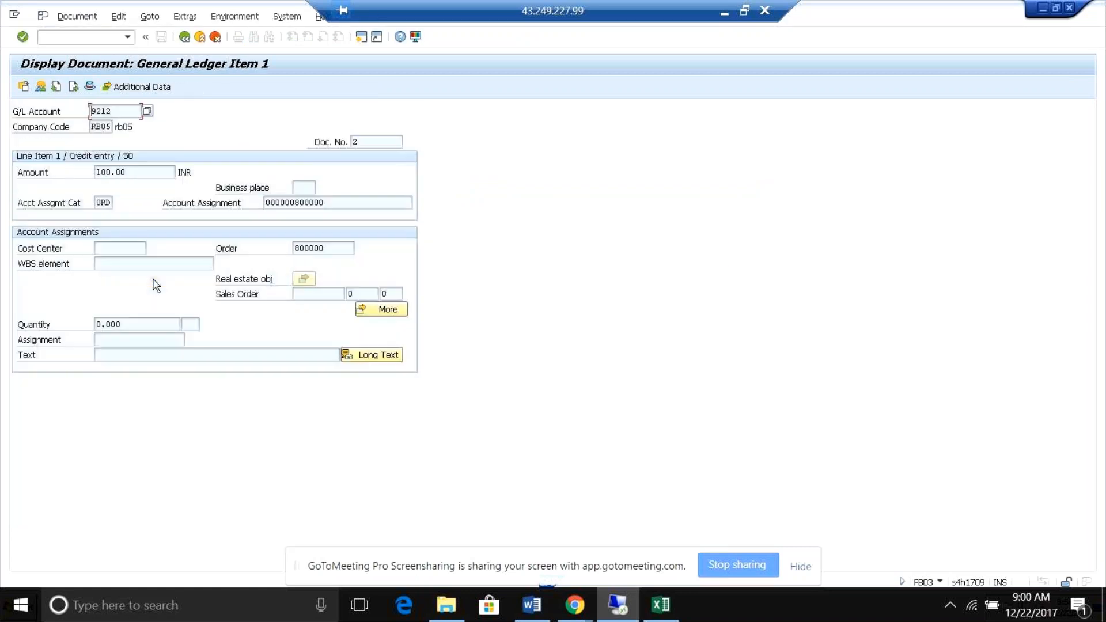
left_click(224, 17)
mouse_move(282, 113)
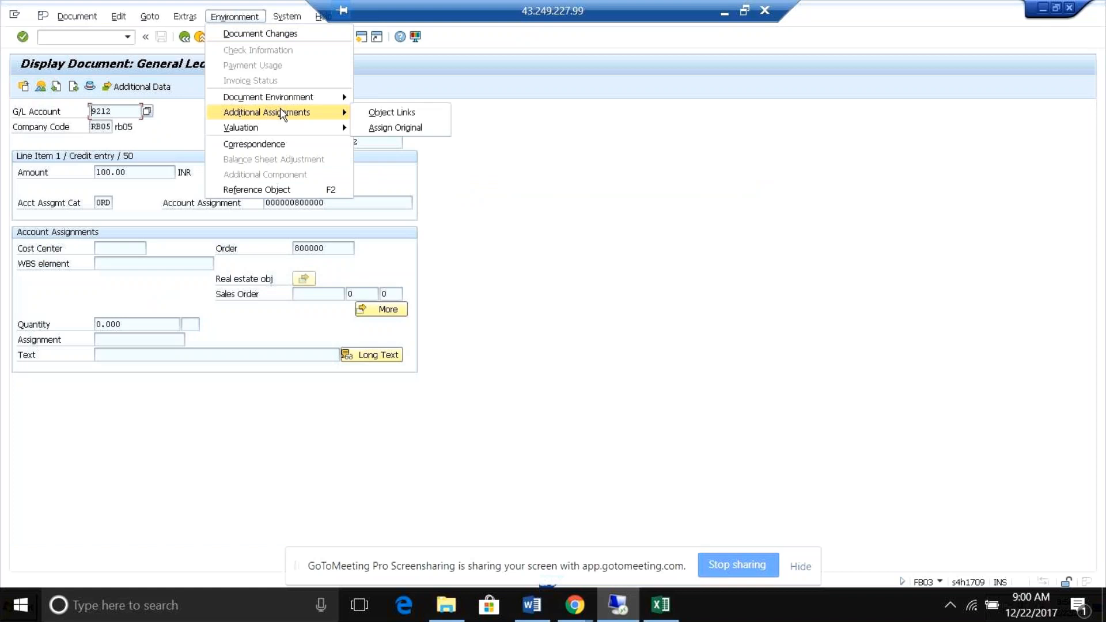
left_click(382, 113)
double_click(115, 170)
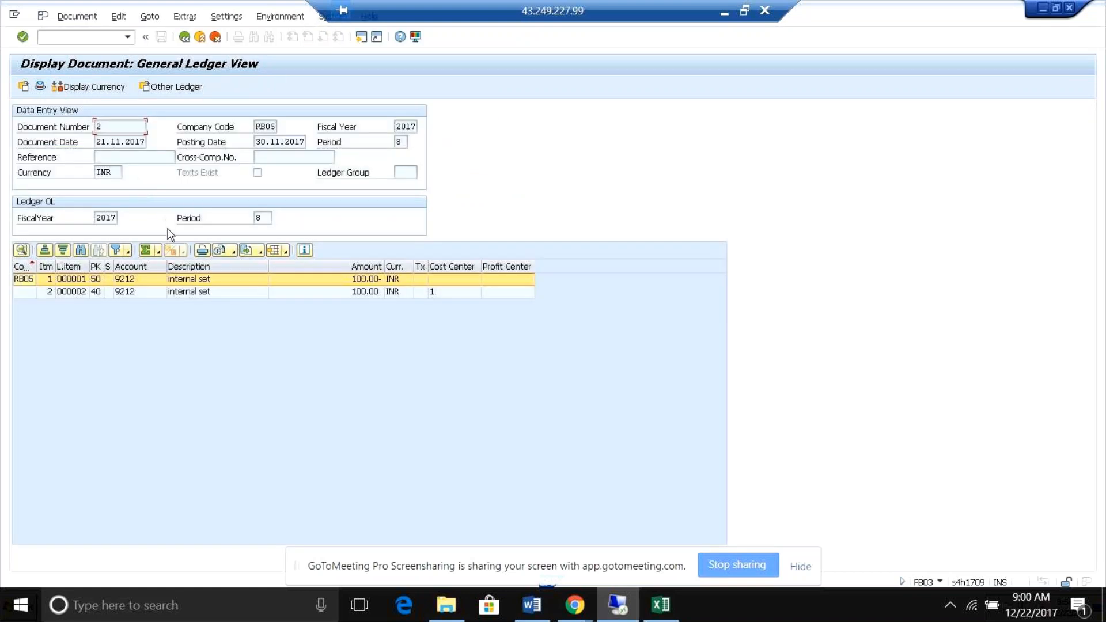
double_click(155, 281)
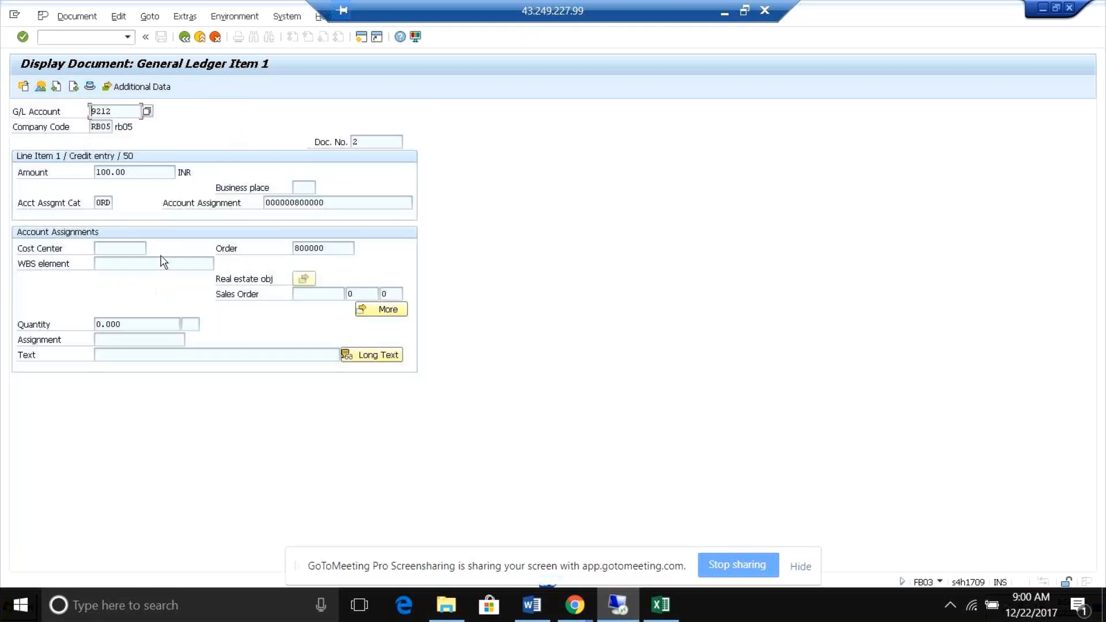
left_click(184, 36)
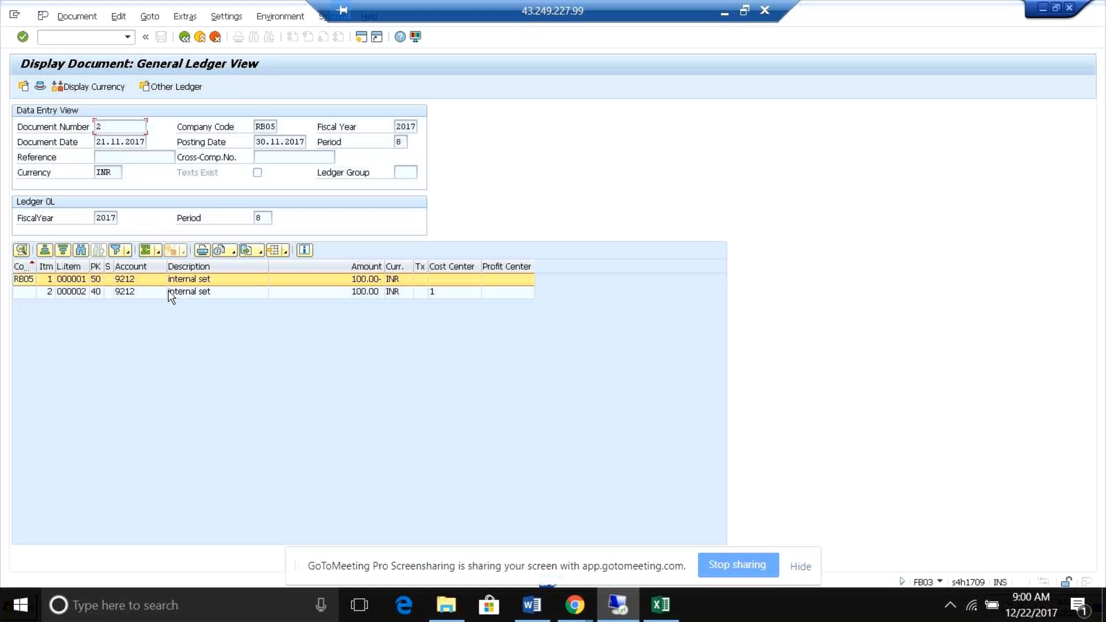
Open a new session and display internal order 800000 using transaction KO03.
left_click(361, 36)
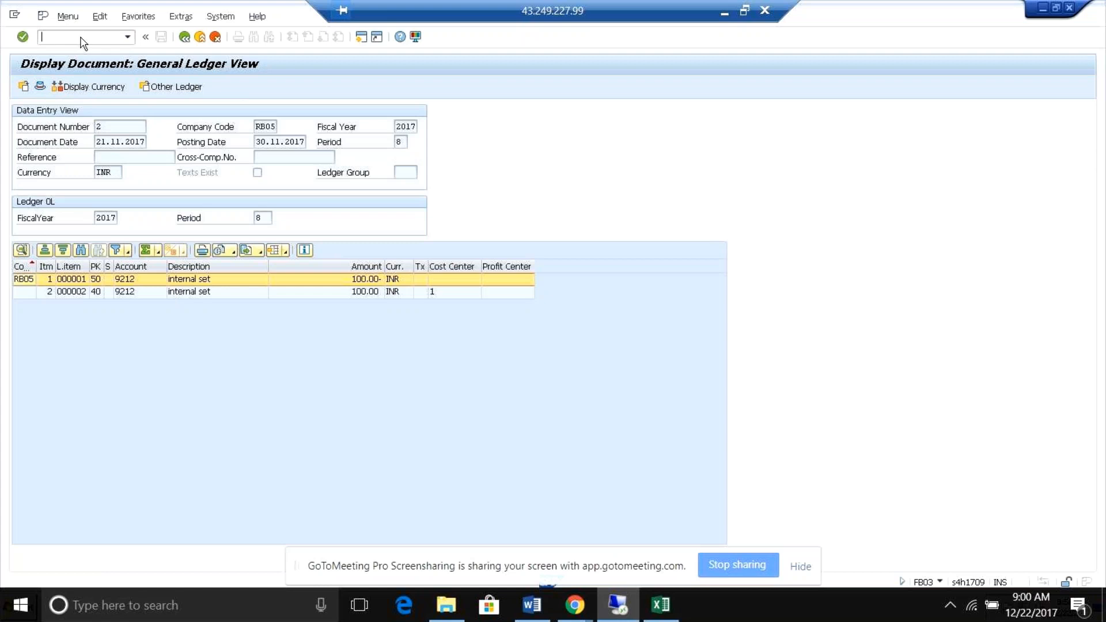
type("/n")
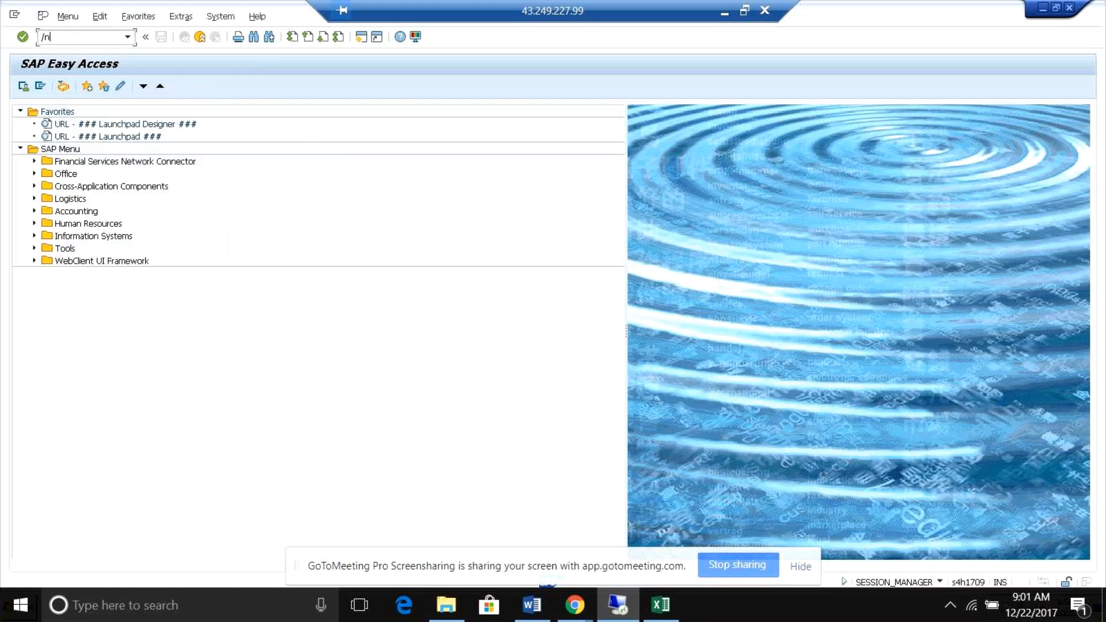
type("ko03")
key("Return")
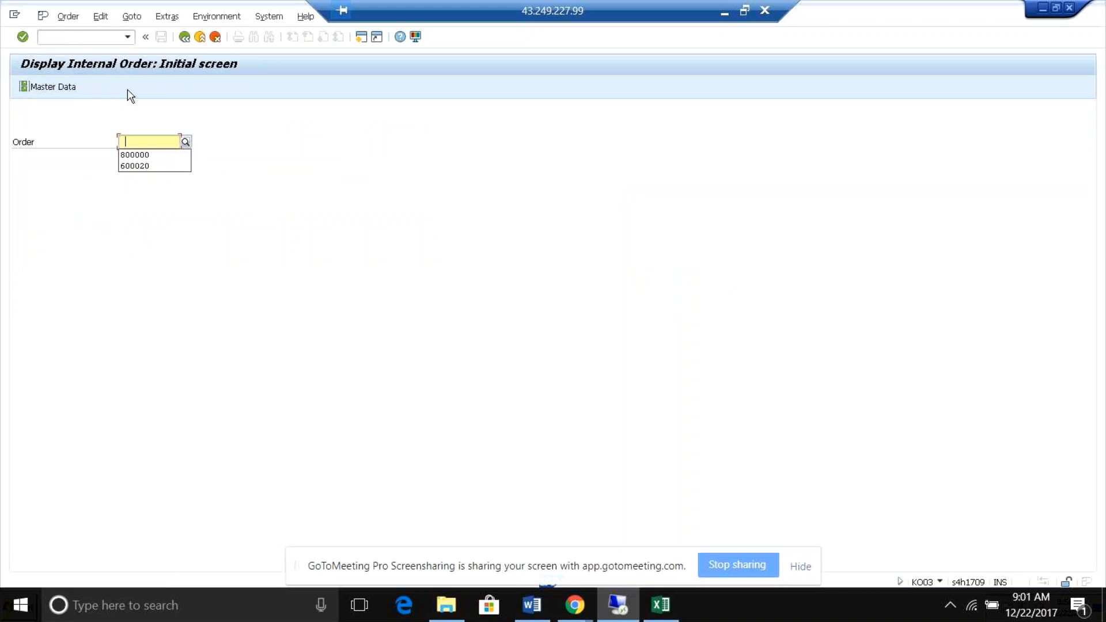
left_click(133, 155)
key("Return")
Run the cost analysis for the internal order and select cost element 9212 in the plan/actual comparison.
left_click(167, 16)
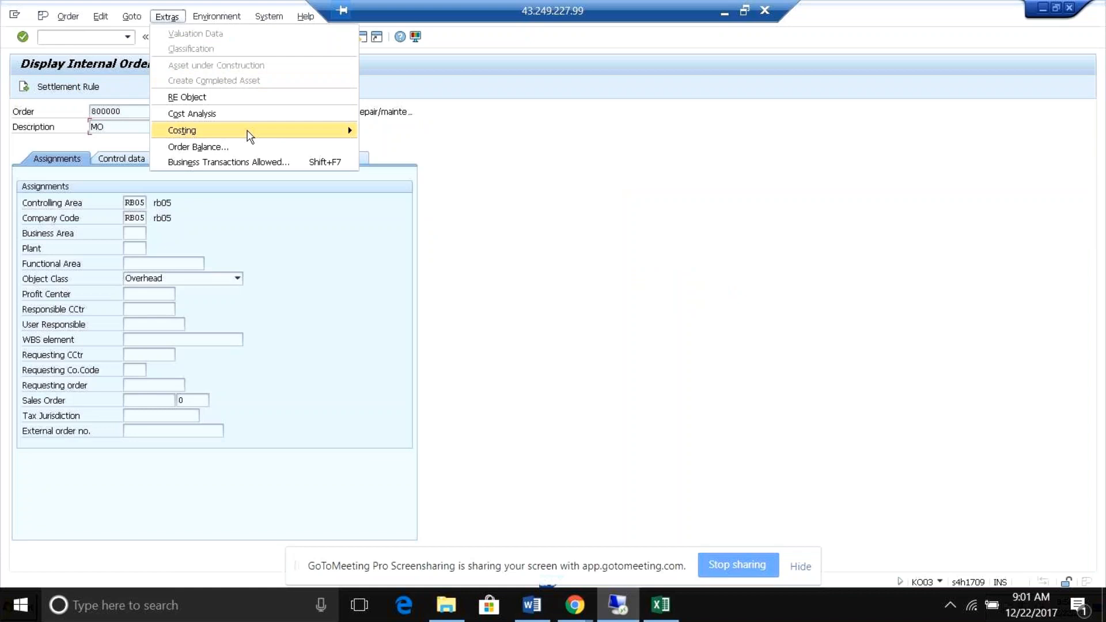
mouse_move(319, 130)
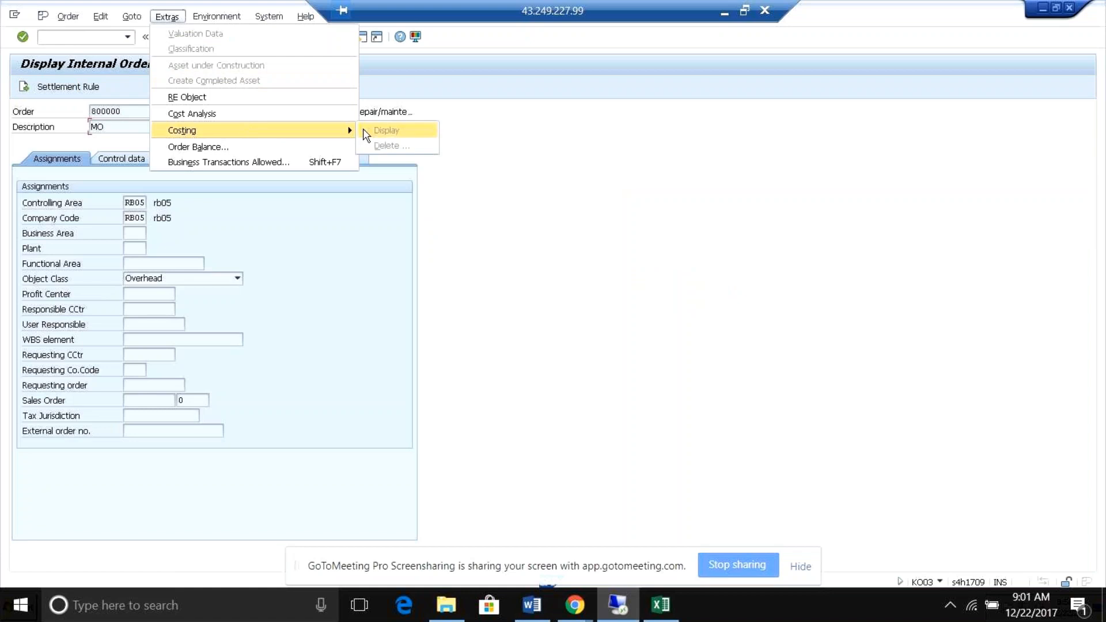
left_click(323, 114)
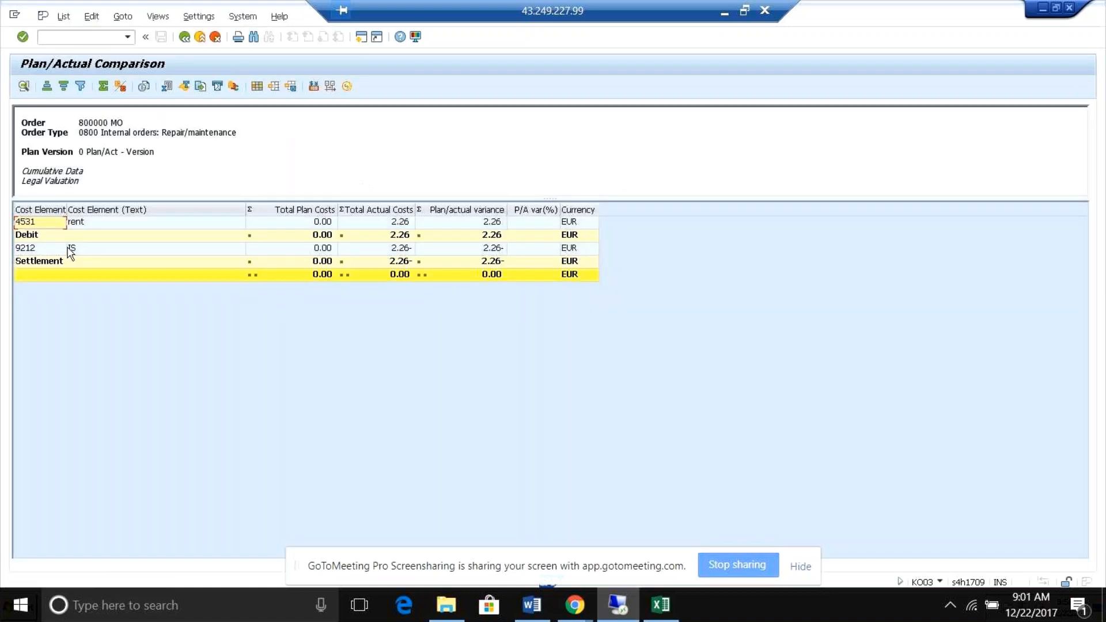
left_click(61, 252)
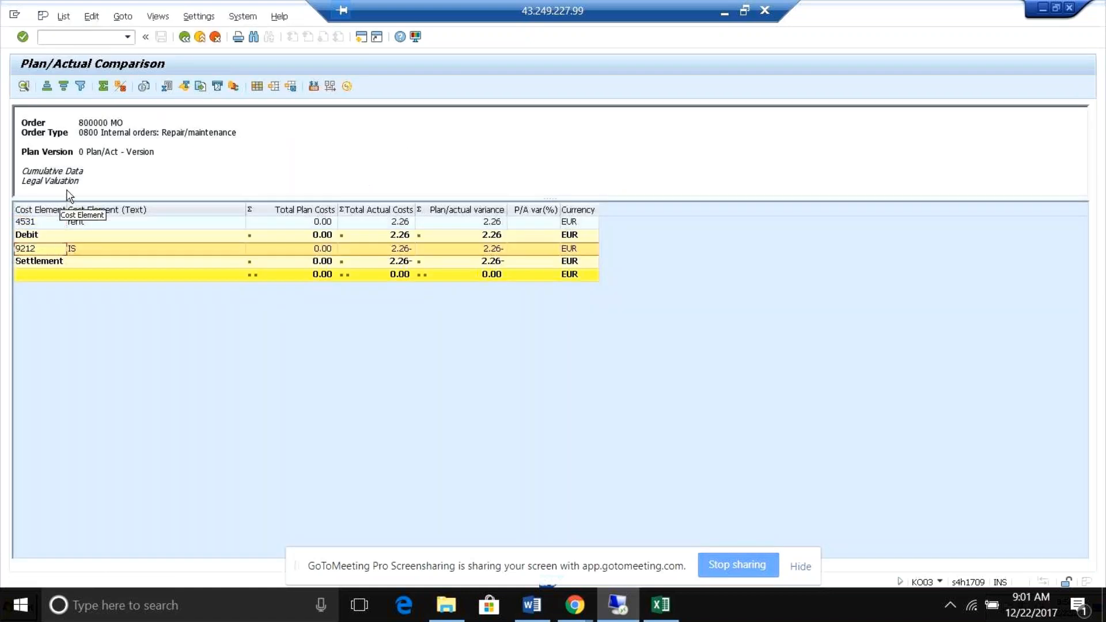
Drill into cost element 4531 (rent), display its source document, and return to the plan/actual comparison.
left_click(79, 224)
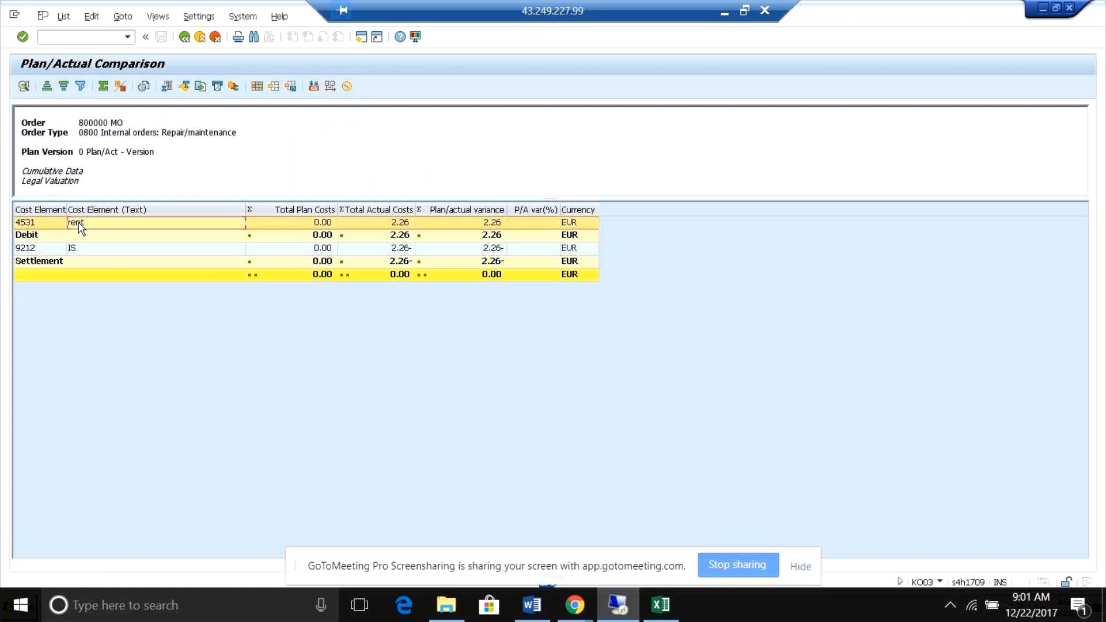
double_click(79, 225)
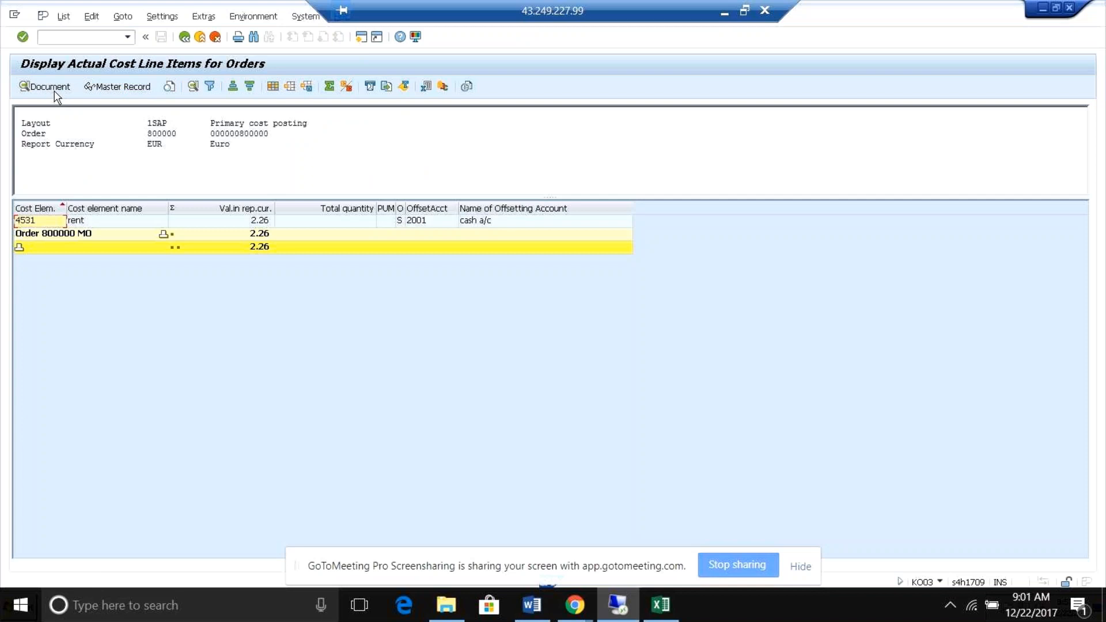
left_click(54, 91)
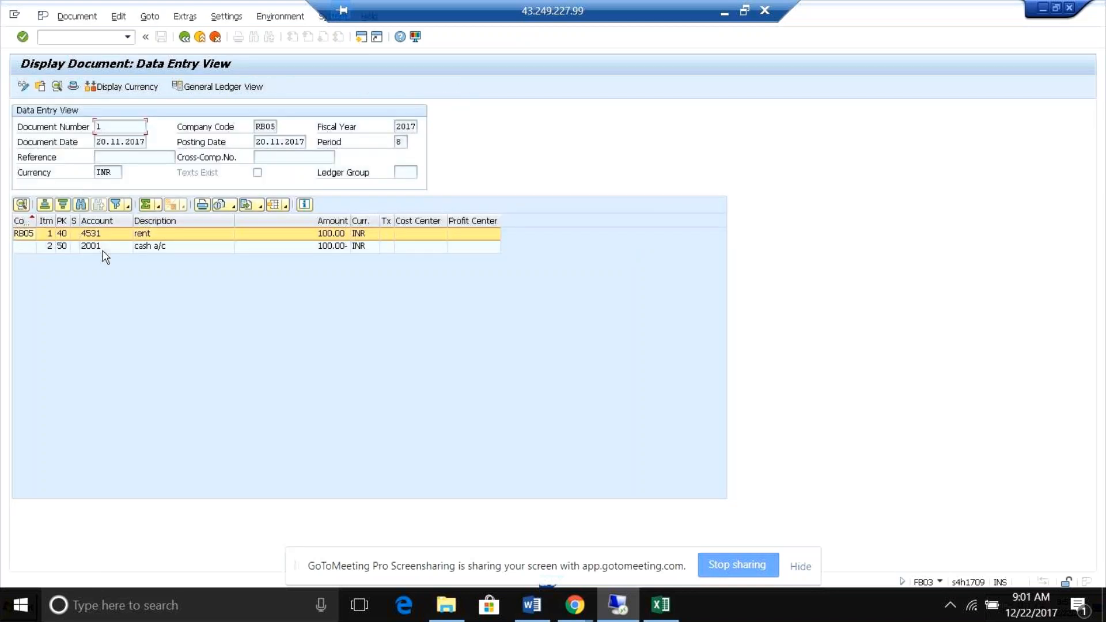
left_click(185, 37)
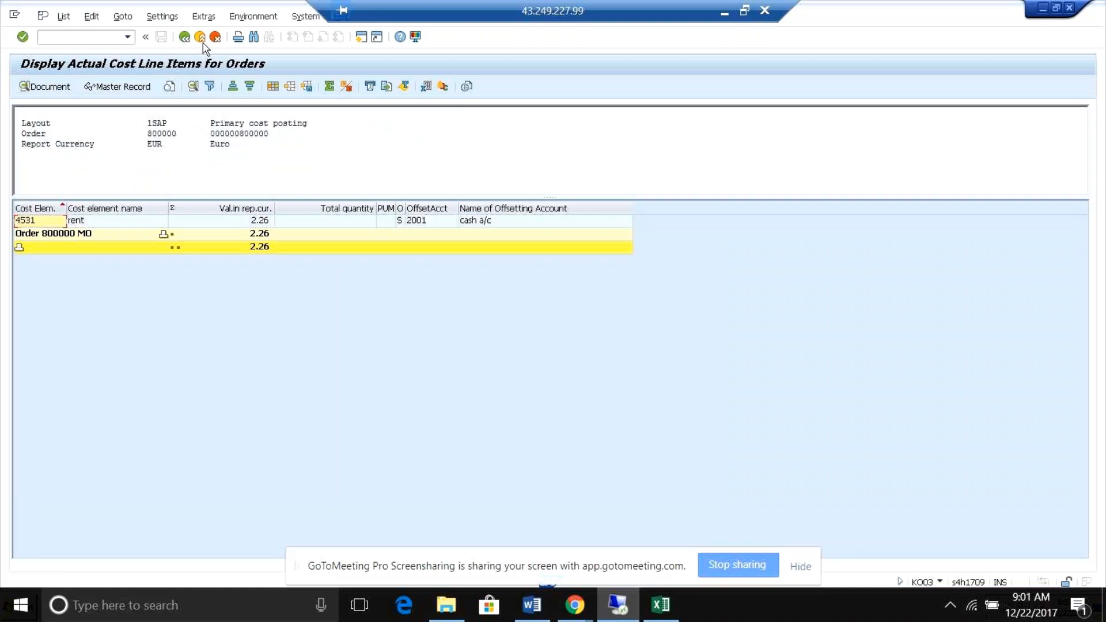
left_click(185, 36)
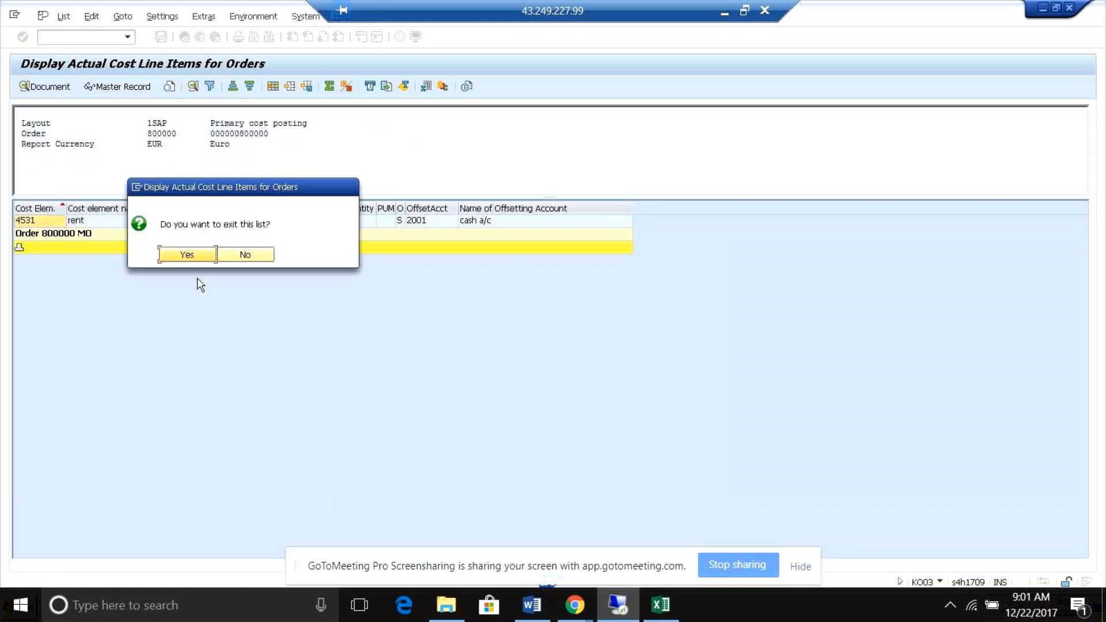
left_click(193, 259)
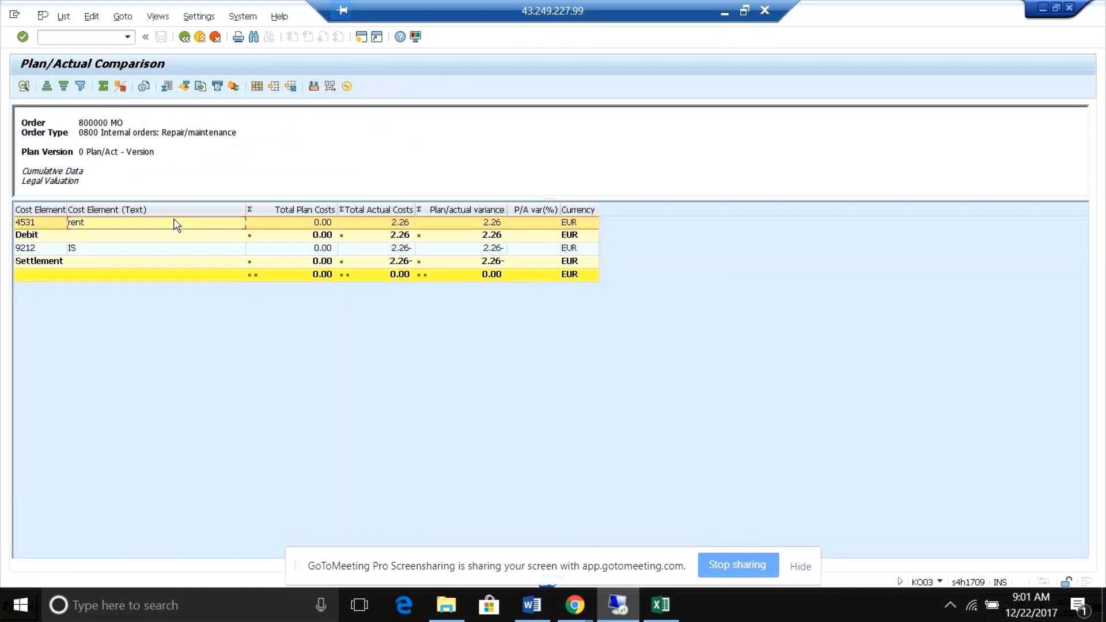
Drill into settlement cost element 9212 of the order to display its settlement documents.
left_click(99, 247)
left_click(97, 225)
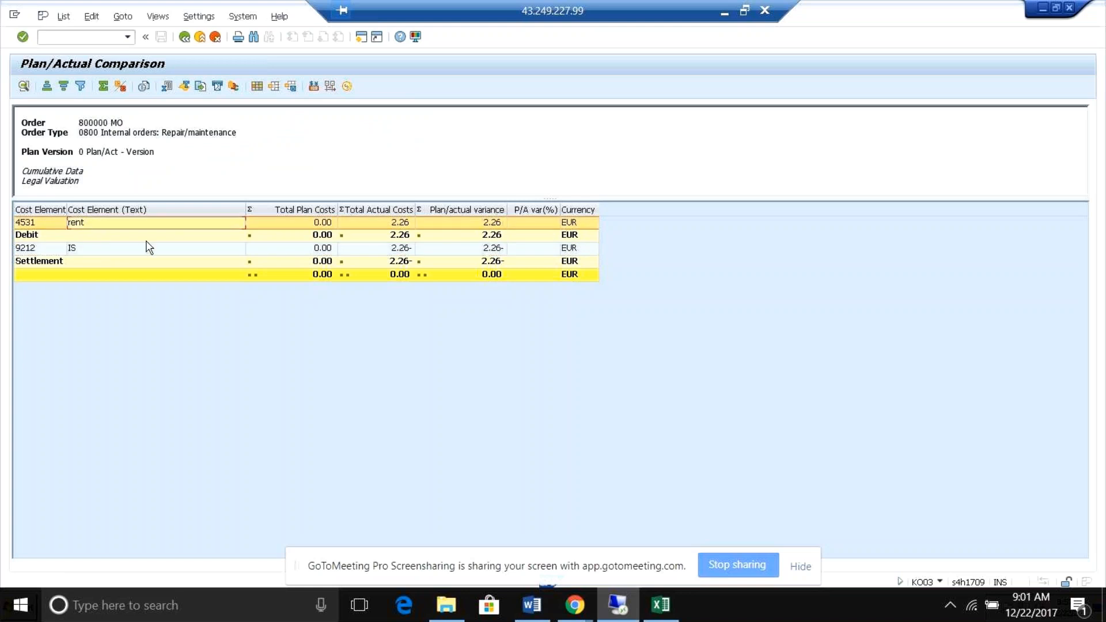
left_click(113, 250)
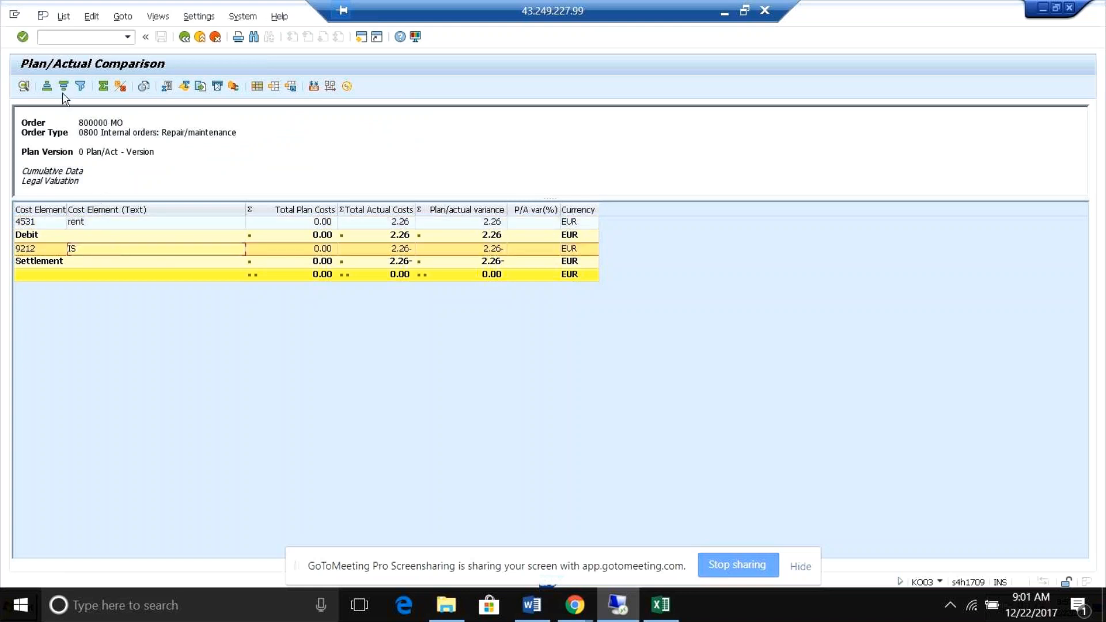
double_click(108, 252)
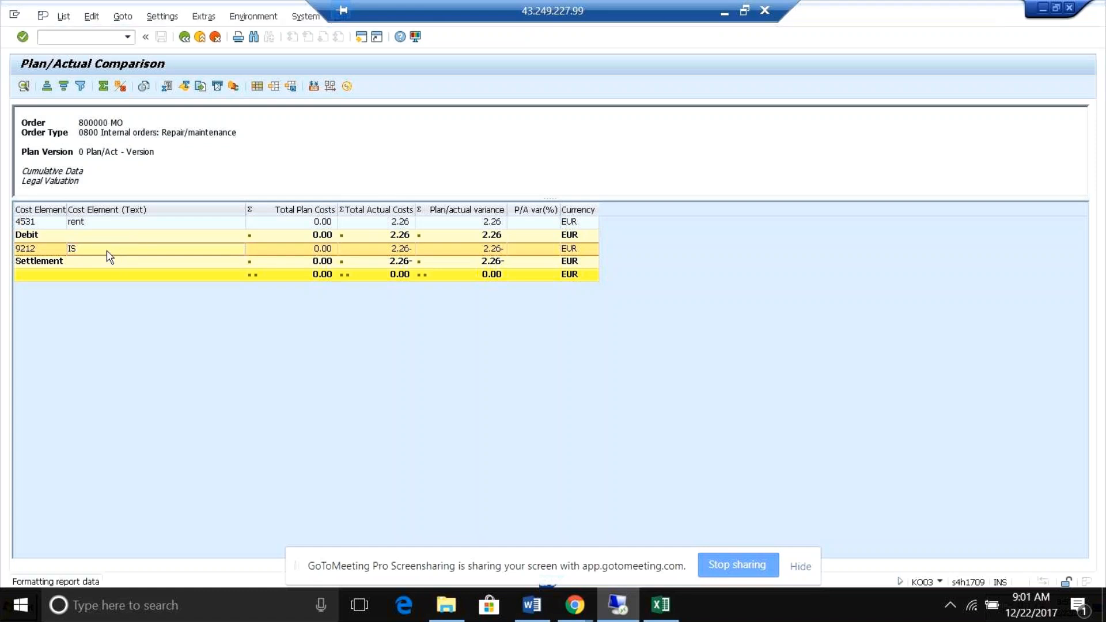
left_click(52, 89)
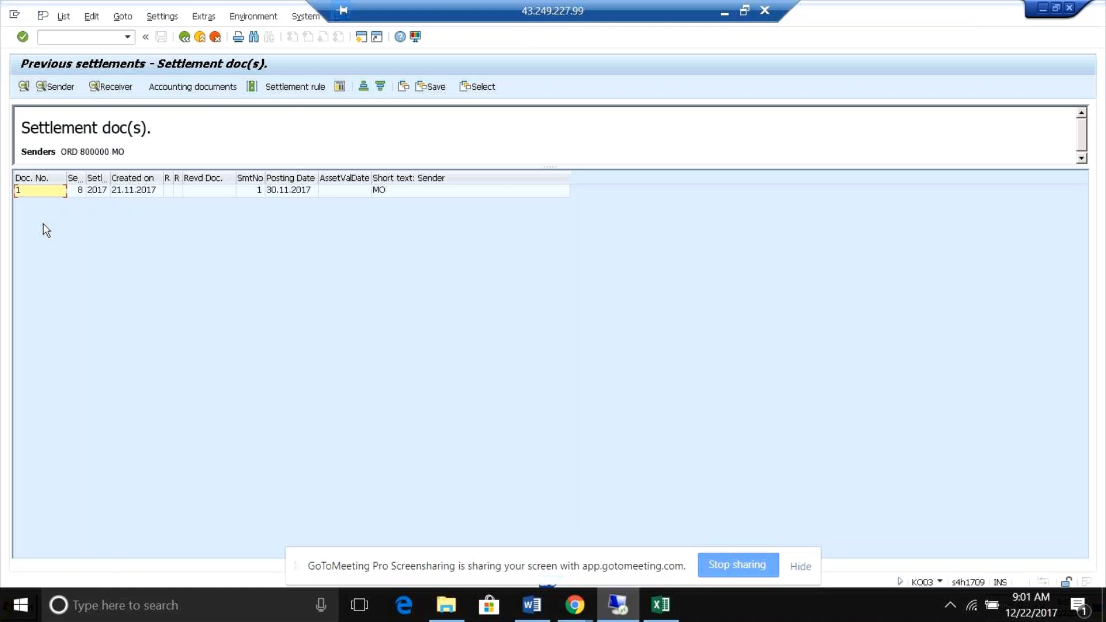
List the settlement's documents in accounting, compare the accounting and controlling document entries, and close the list.
left_click(190, 86)
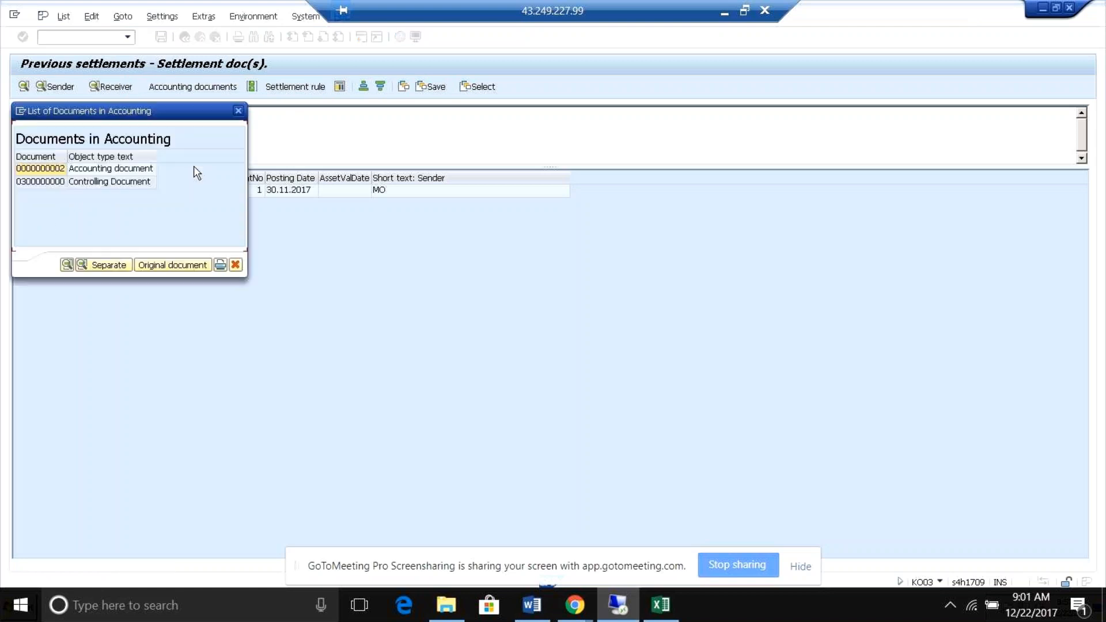
left_click(122, 183)
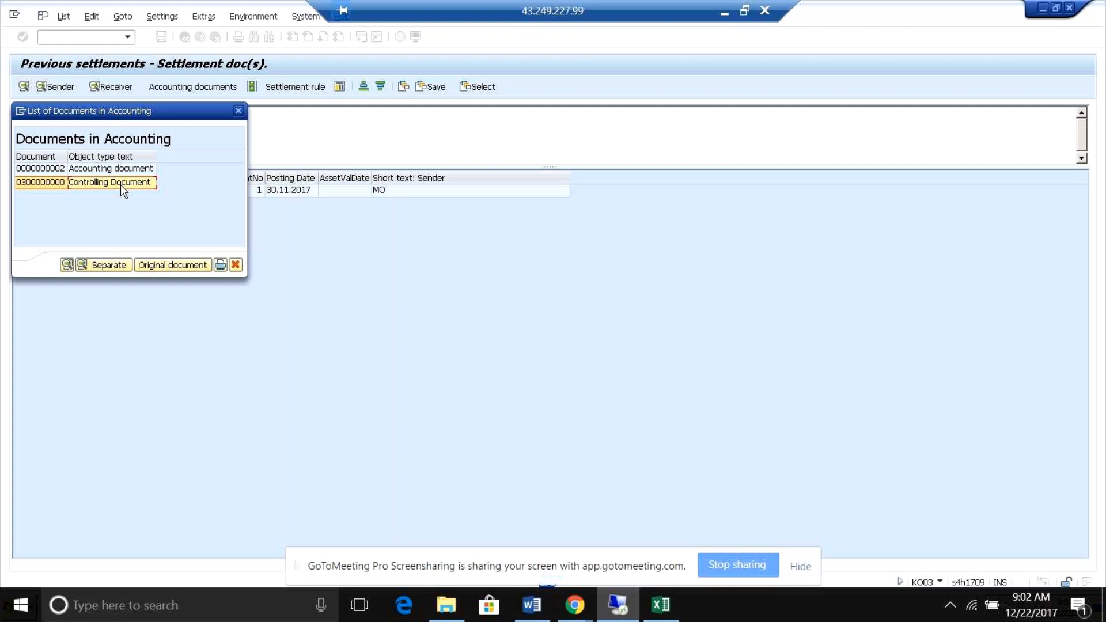
left_click(122, 169)
left_click(121, 182)
left_click(122, 170)
left_click(123, 182)
left_click(126, 171)
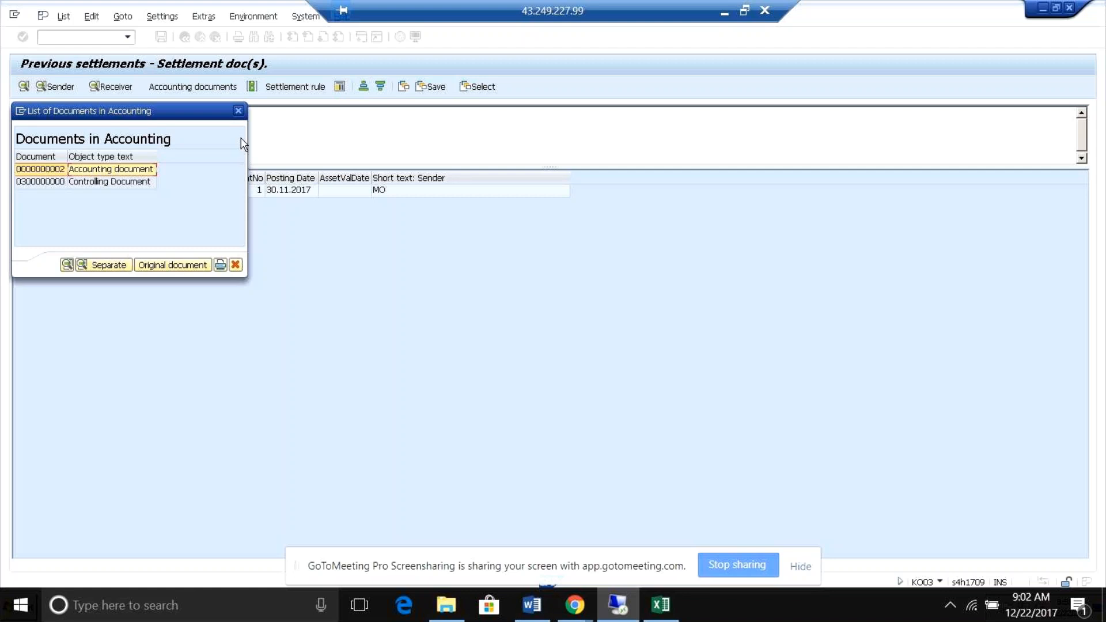
left_click(237, 111)
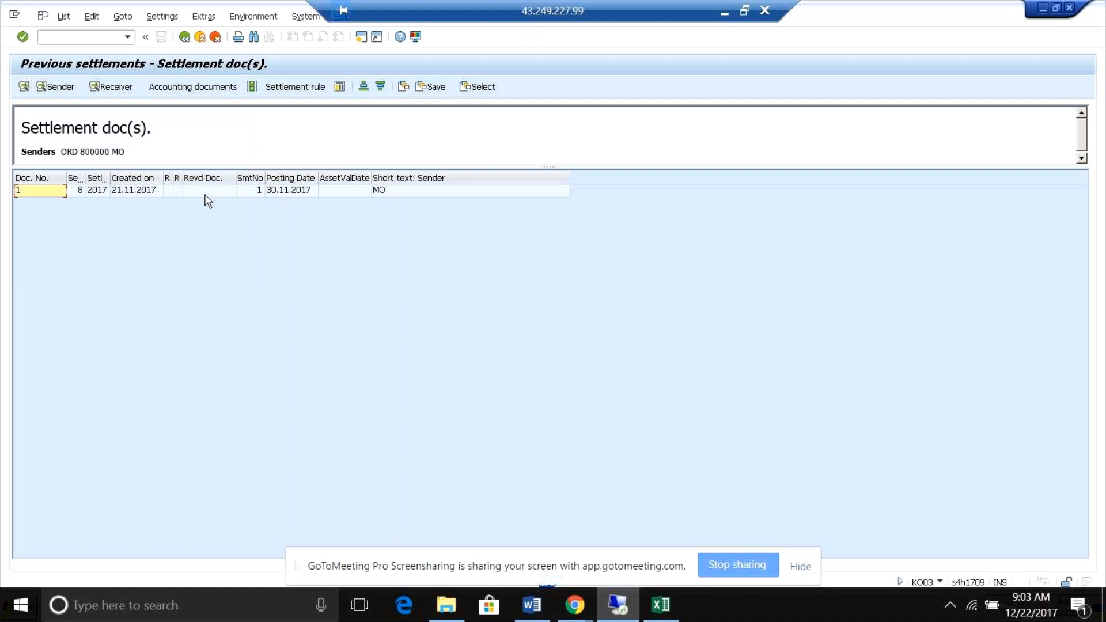
Switch back to the FB03 session and bring up the related accounting documents for line item 1 of document 2.
key("alt+l")
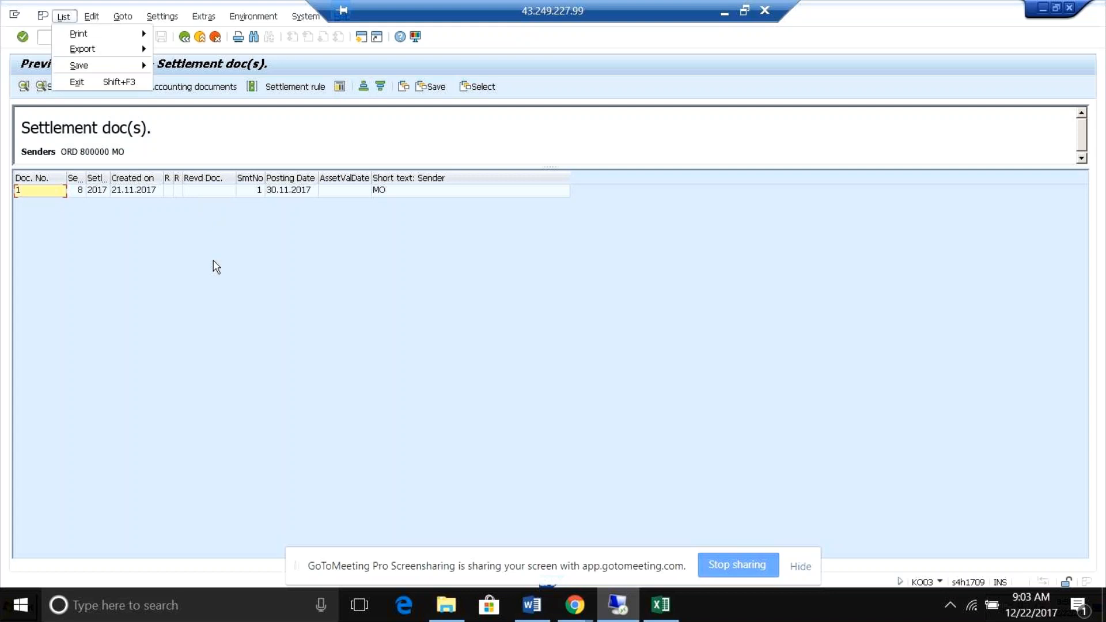
key("Escape")
key("alt+Tab")
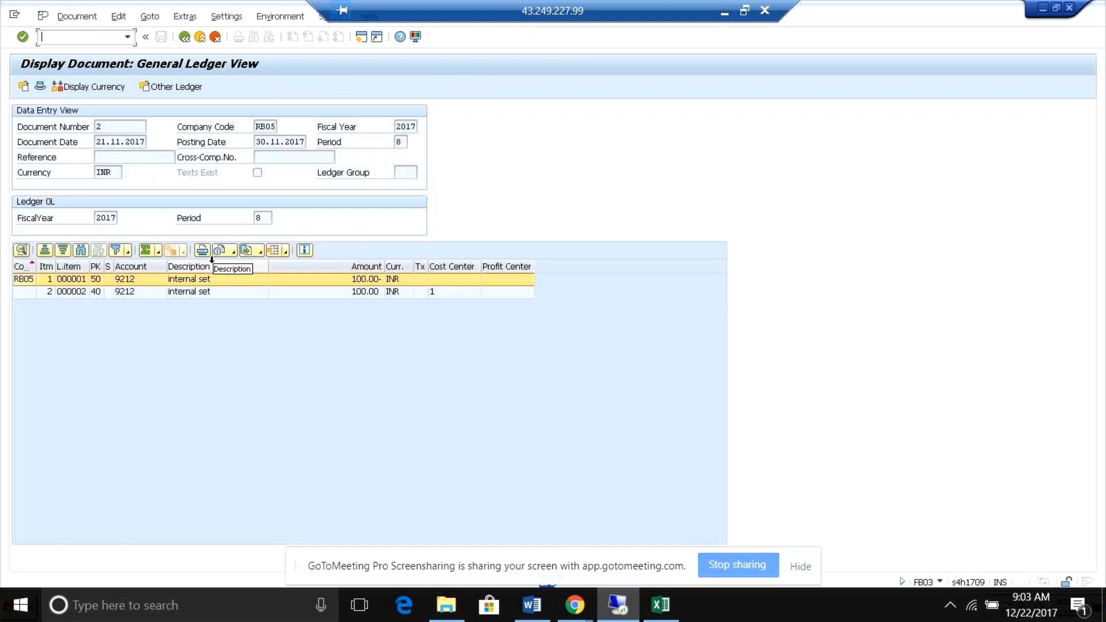
left_click(185, 38)
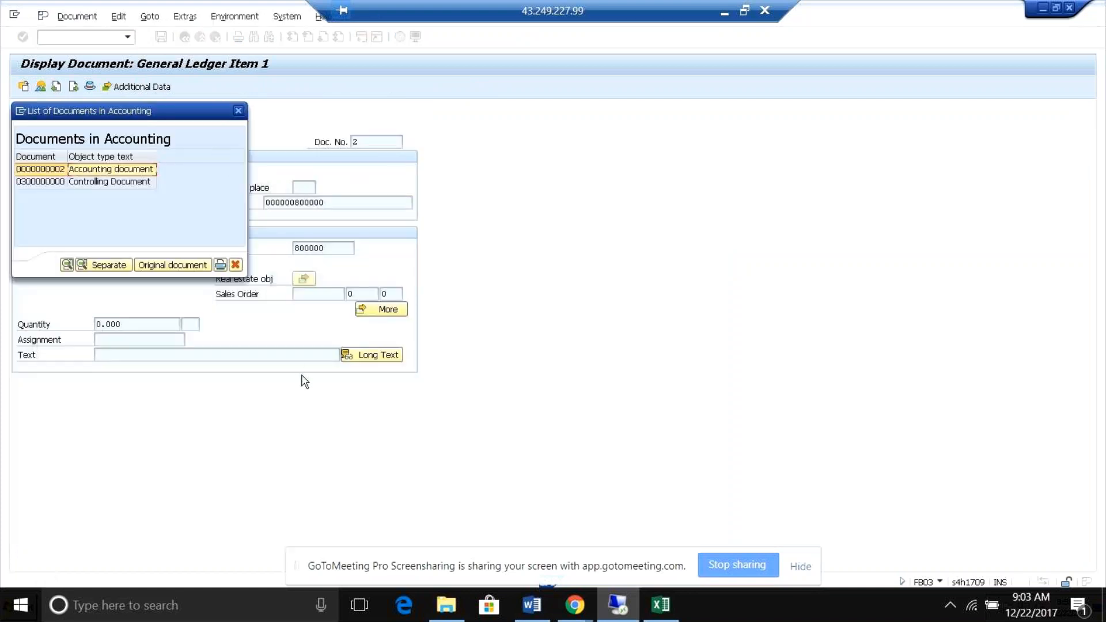
left_click(619, 611)
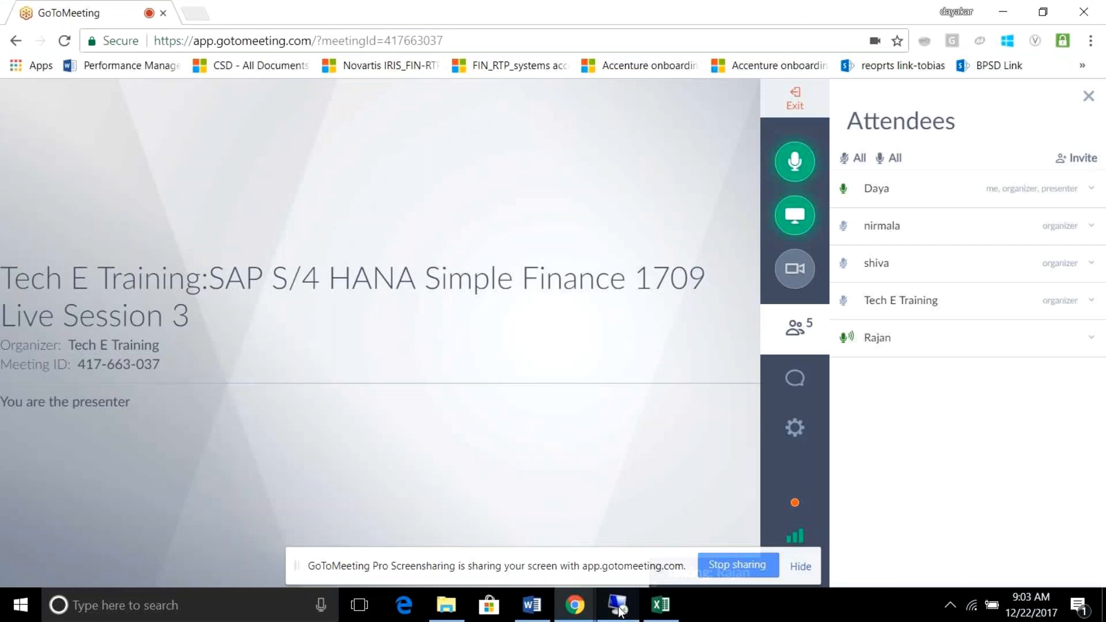
left_click(619, 610)
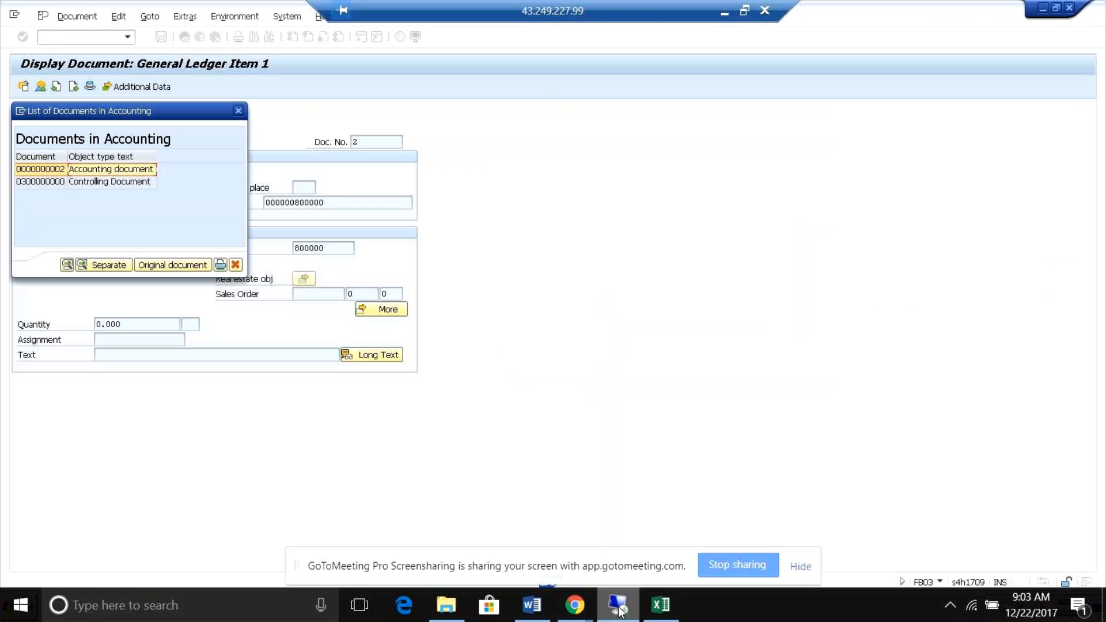
left_click(619, 610)
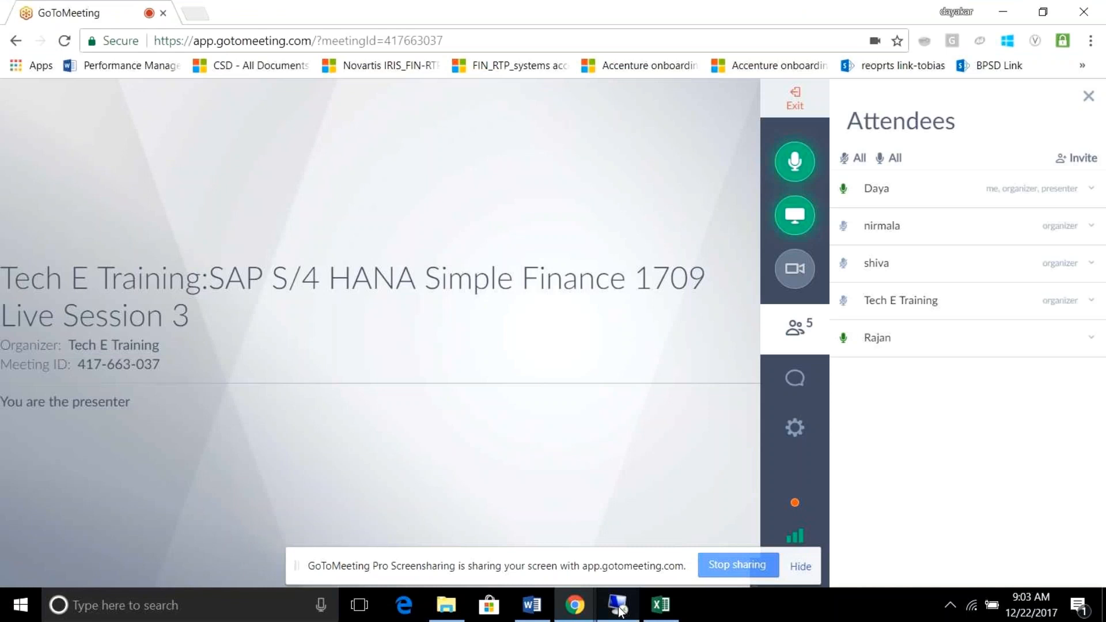
left_click(619, 610)
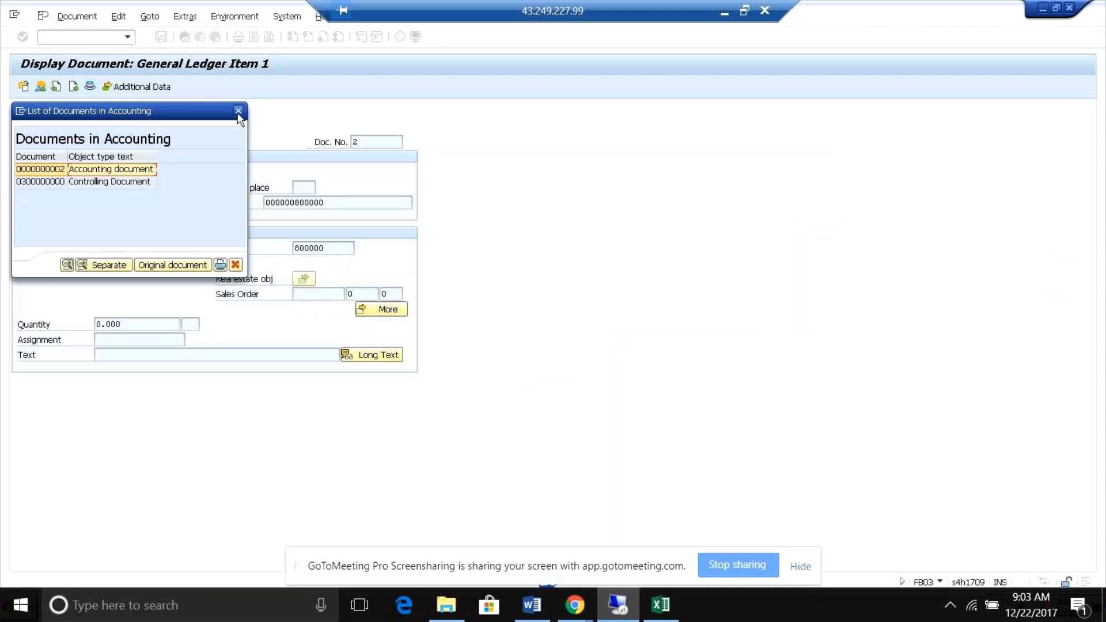
Close the list of accounting documents and switch to the SE16N session showing the ACDOCA entries.
left_click(238, 111)
key("alt+Tab")
key("alt+Tab")
key("alt+Tab")
key("alt+Tab")
key("alt+Tab")
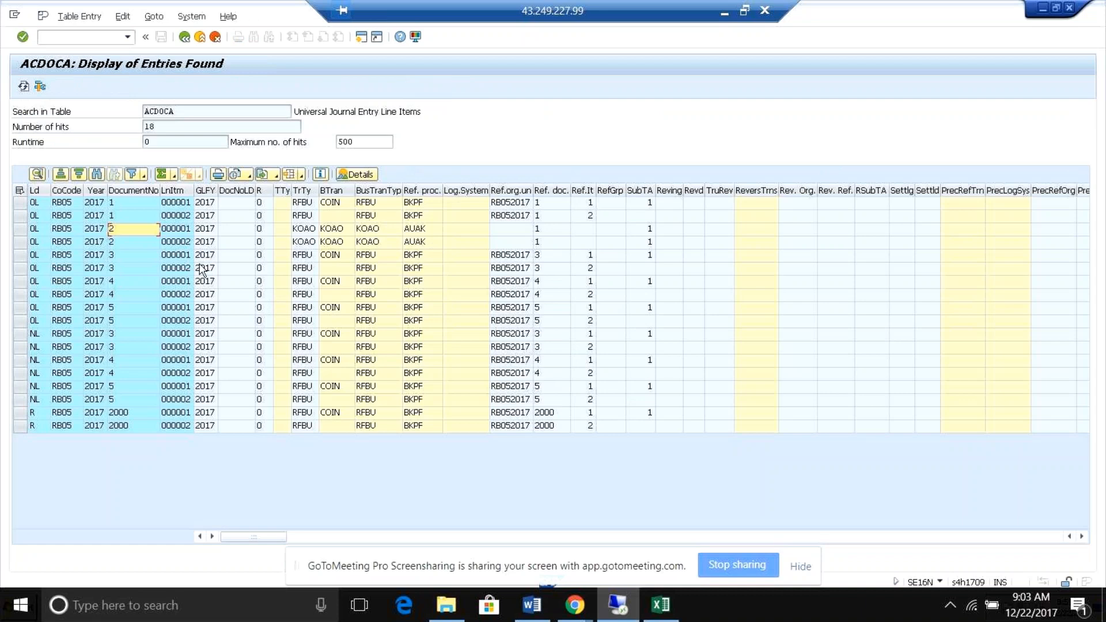
left_click(124, 232)
Examine the transaction type and business transaction columns for both line items of document 2 in ACDOCA.
key("Right")
key("Right")
key("Right")
left_click(120, 232)
double_click(281, 229)
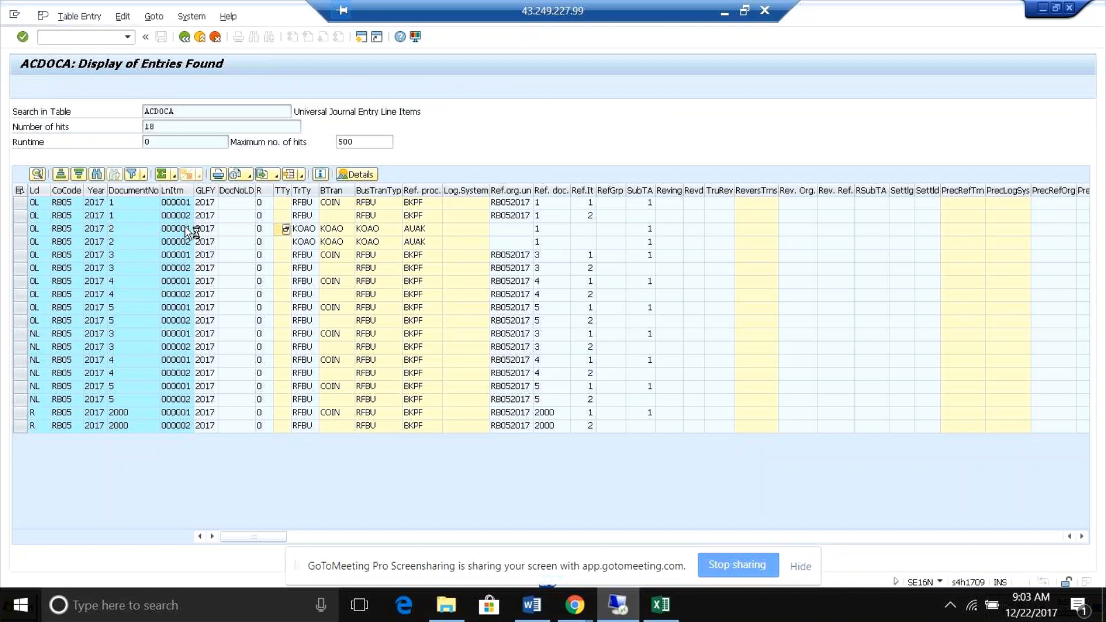
left_click(596, 152)
left_click(121, 231)
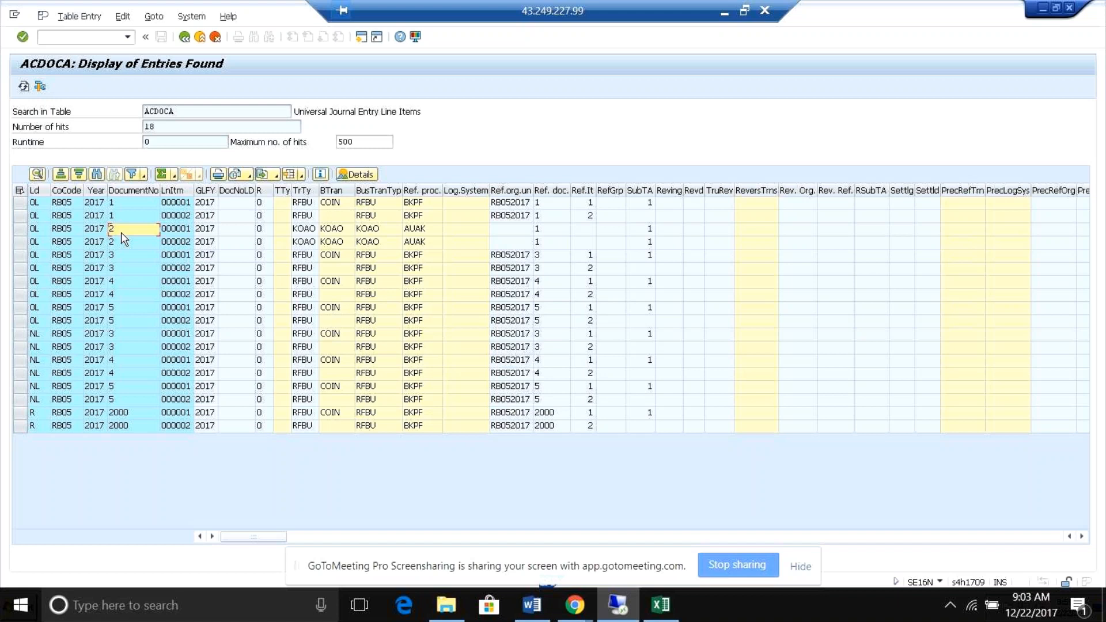
left_click(307, 242)
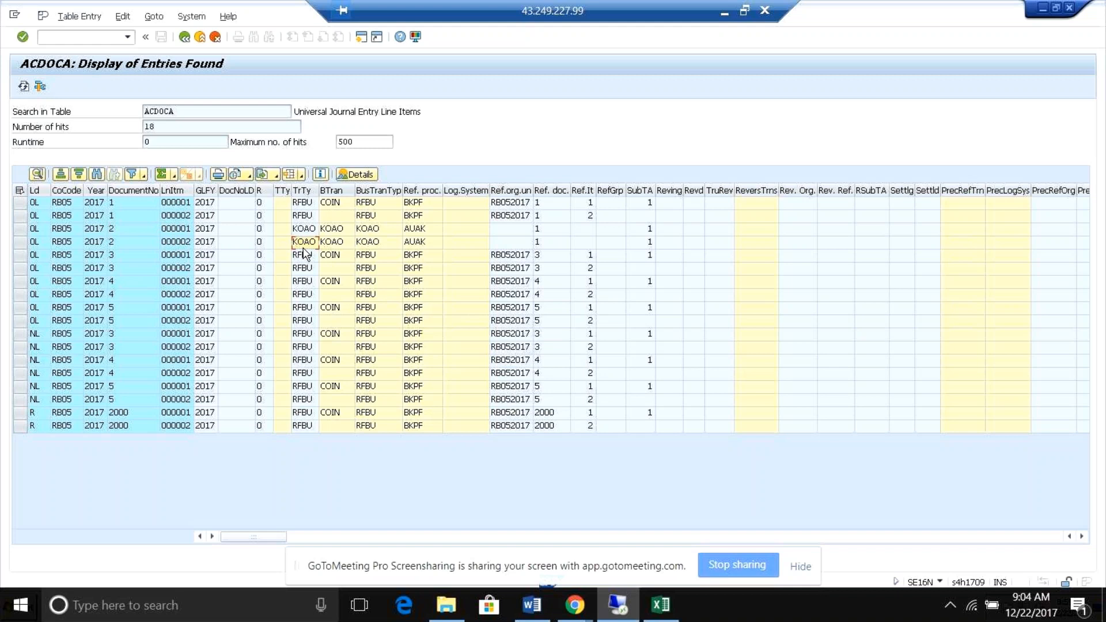
Go through the open sessions and close the FS00 session displaying G/L account 4090.
key("alt+Tab")
key("alt+Tab")
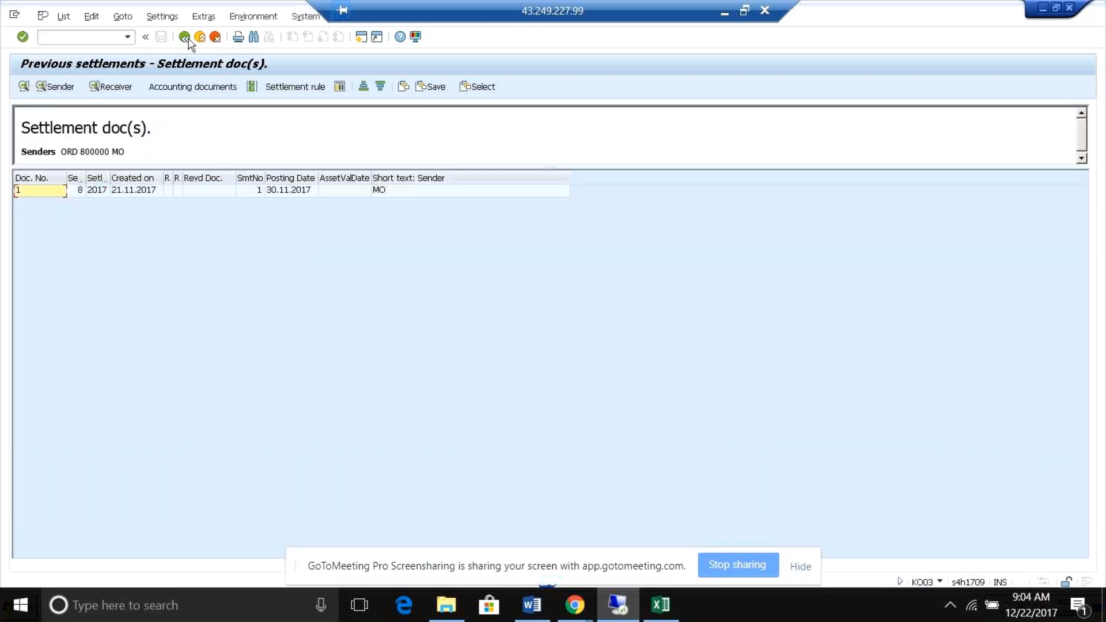
key("alt+Tab")
key("alt+Tab")
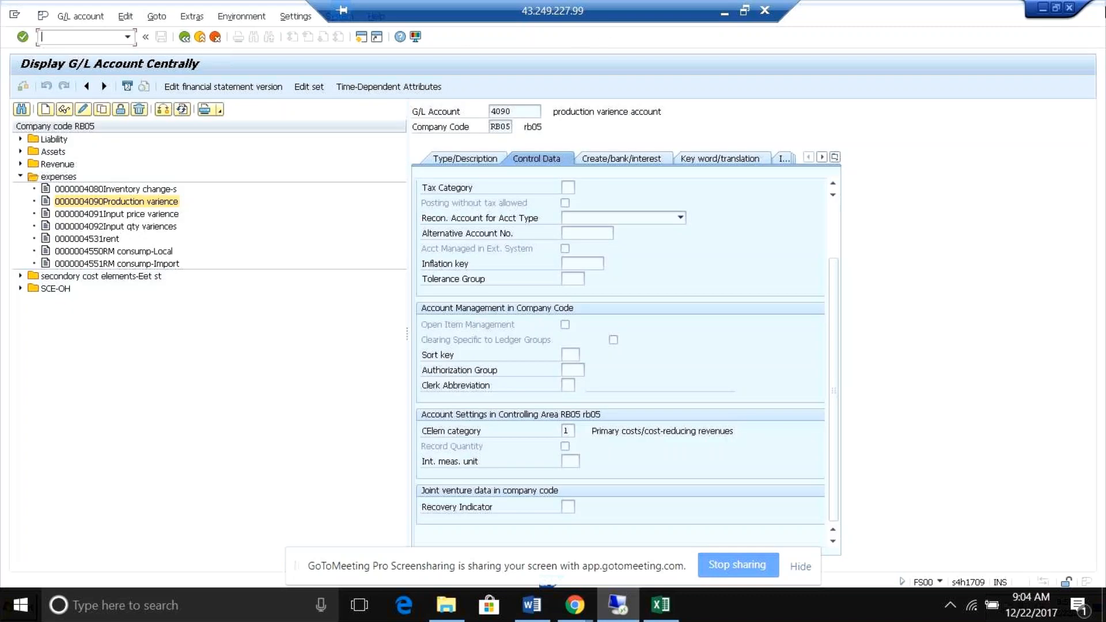
left_click(1068, 8)
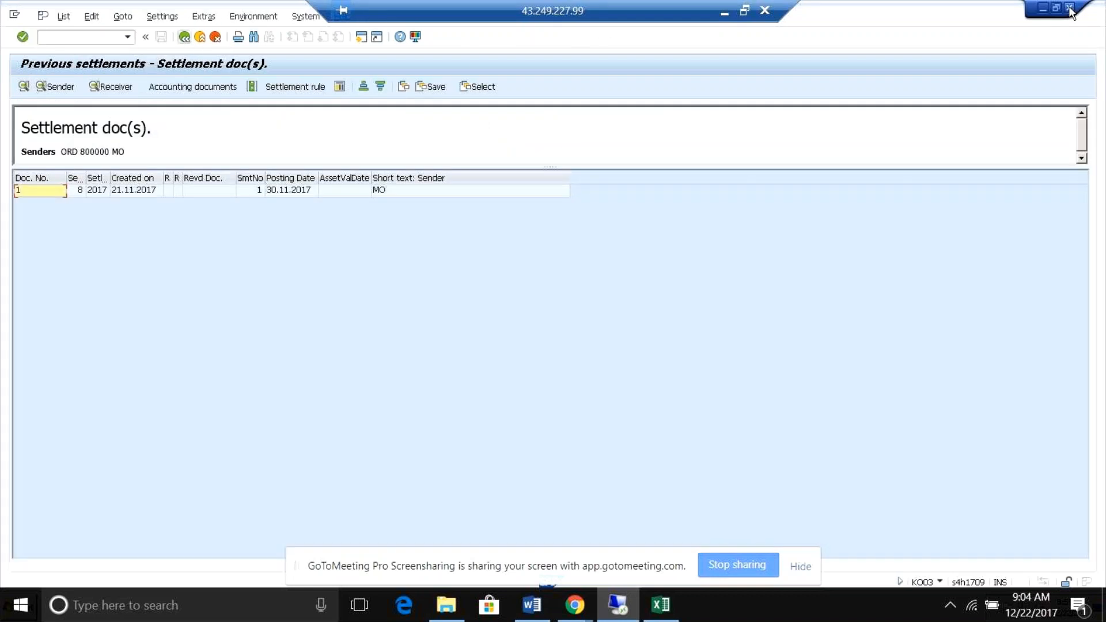
Switch to the FB03 session and return from line item 1 to document 2's General Ledger View.
key("alt+Tab")
key("alt+Tab")
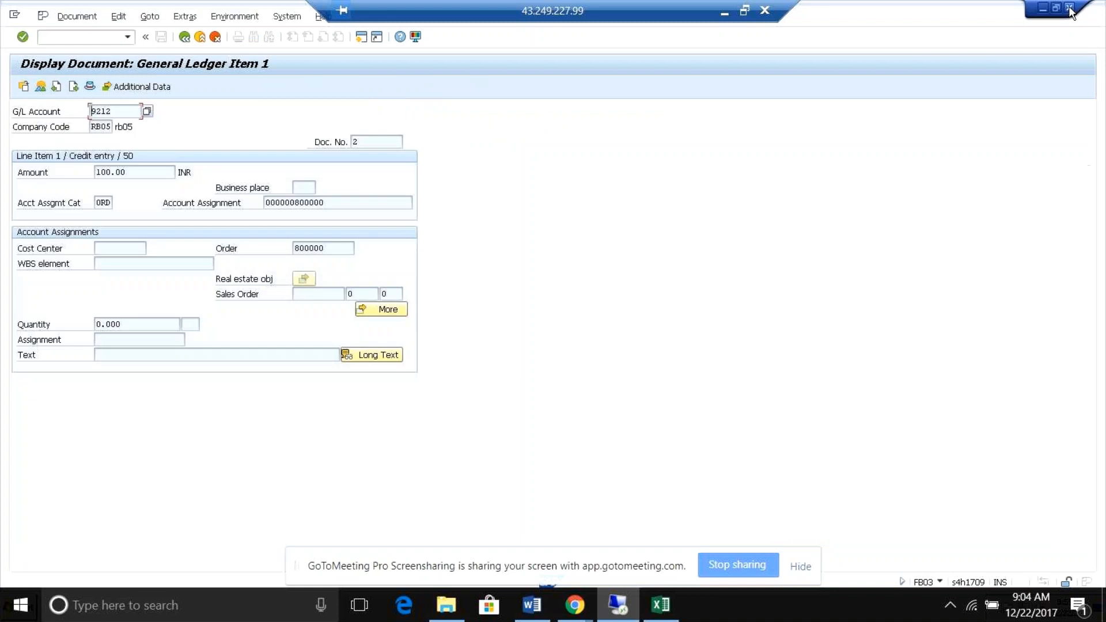
left_click(380, 142)
left_click(184, 37)
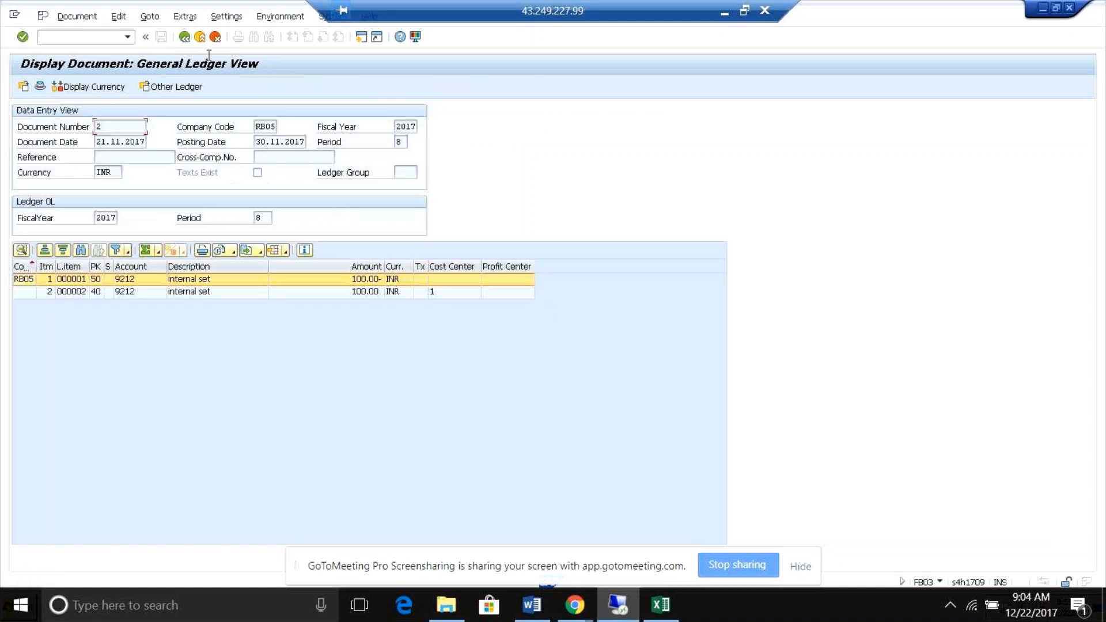
List the related accounting documents of document 2 and open its accounting document from the list.
left_click(261, 21)
mouse_move(375, 86)
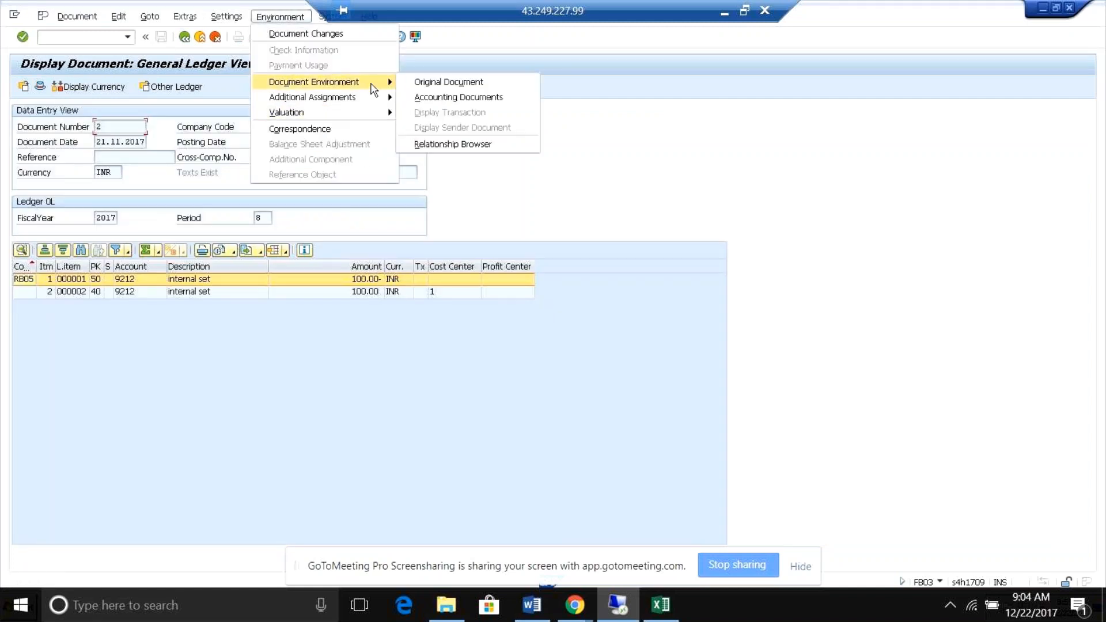
left_click(450, 98)
left_click(105, 171)
double_click(110, 171)
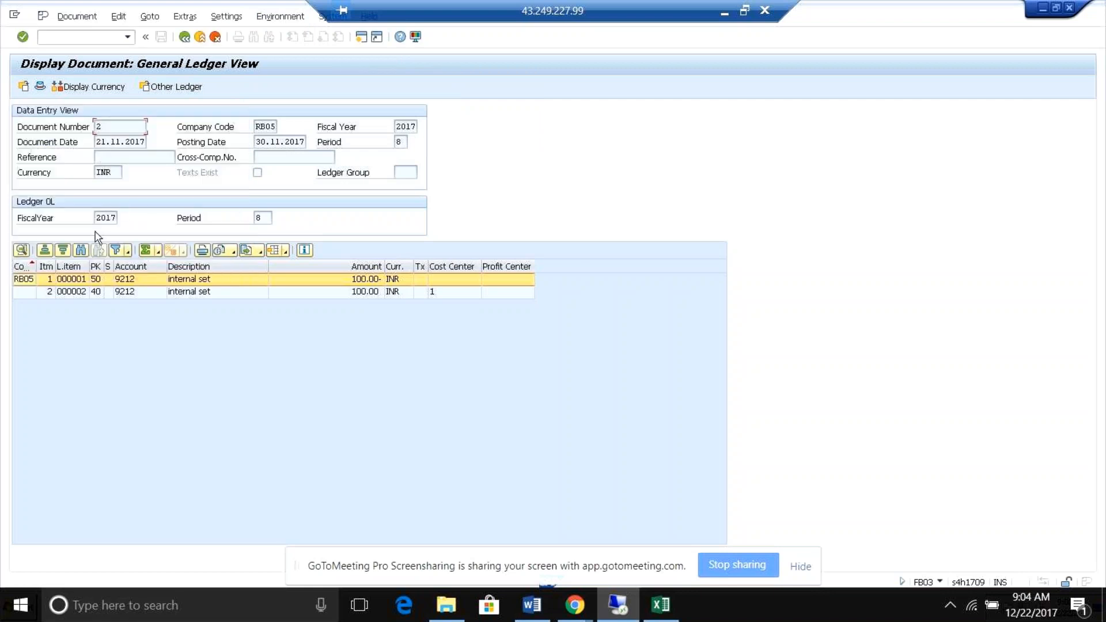
left_click(114, 127)
Return to the ACDOCA entries and check the business transaction and reference procedure of document 2's line items.
key("alt+Tab")
left_click(118, 231)
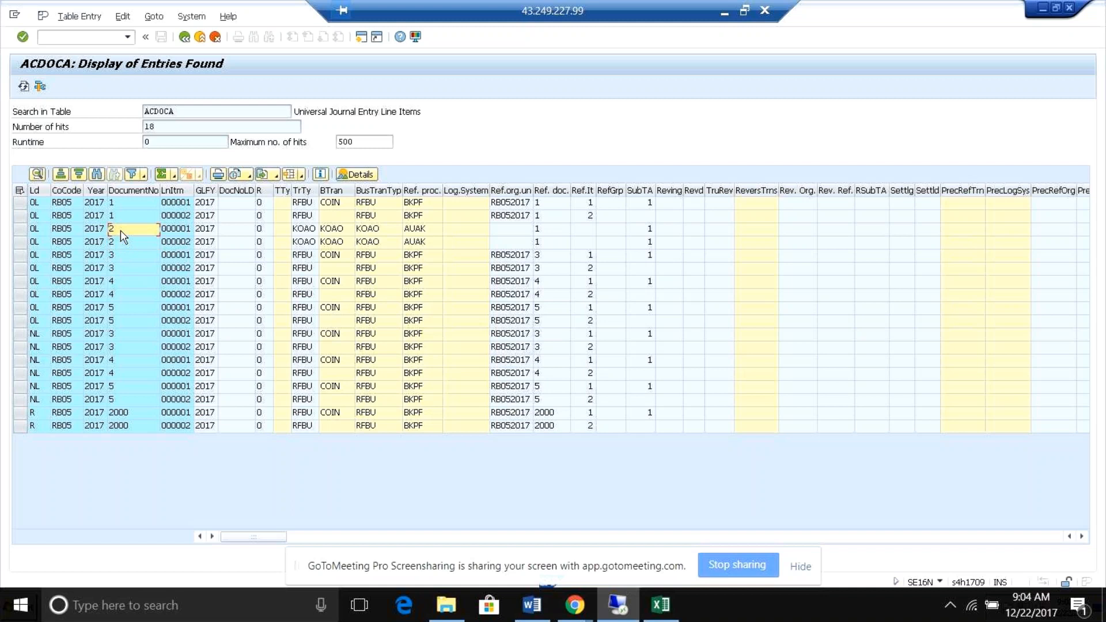
left_click(121, 243)
left_click(333, 229)
left_click(443, 235)
Examine the remaining ACDOCA columns for document 2, from account and amounts through to the document type of both line items.
key("Right")
key("Right")
key("Right")
key("Right")
key("Right")
key("Right")
key("Right")
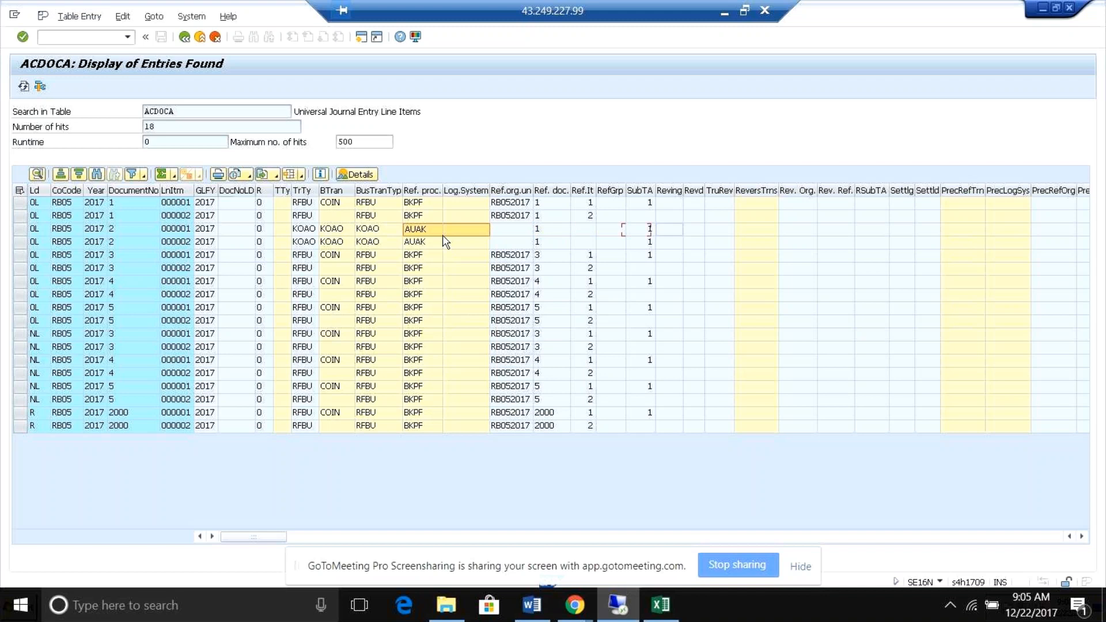
key("Right")
key("Right")
key("Right")
key("Right")
key("Right")
key("Right")
key("Right")
key("Right")
key("Right")
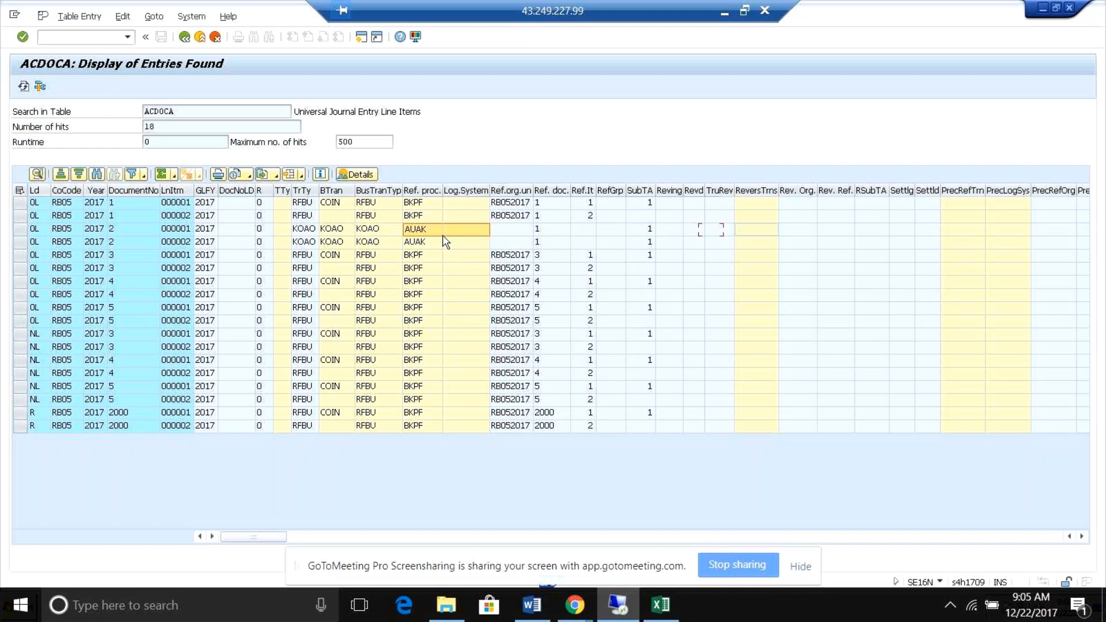
key("Right")
key("Right")
key("Right")
key("Right")
key("Right")
key("Right")
key("Right")
key("Right")
key("Right")
key("Right")
key("Right")
key("Right")
key("Right")
key("Right")
key("Right")
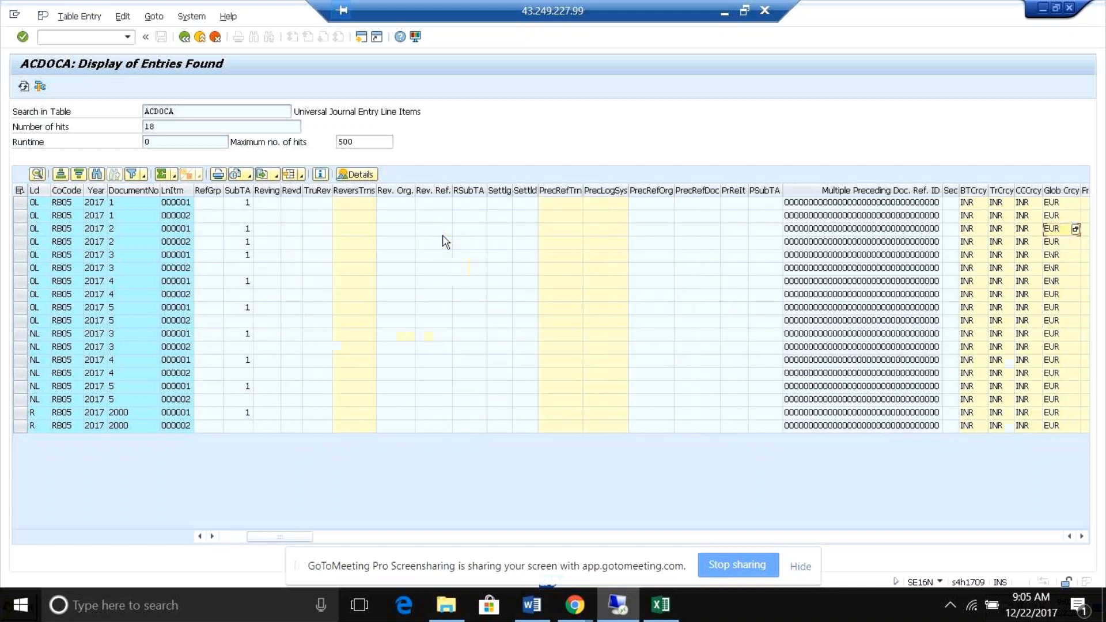
key("Right")
key("Right")
key("Right")
key("Right")
key("Right")
key("Right")
key("Right")
key("Right")
key("Right")
key("Right")
key("Right")
key("Right")
key("Right")
key("Right")
key("Right")
key("Right")
key("Right")
key("Right")
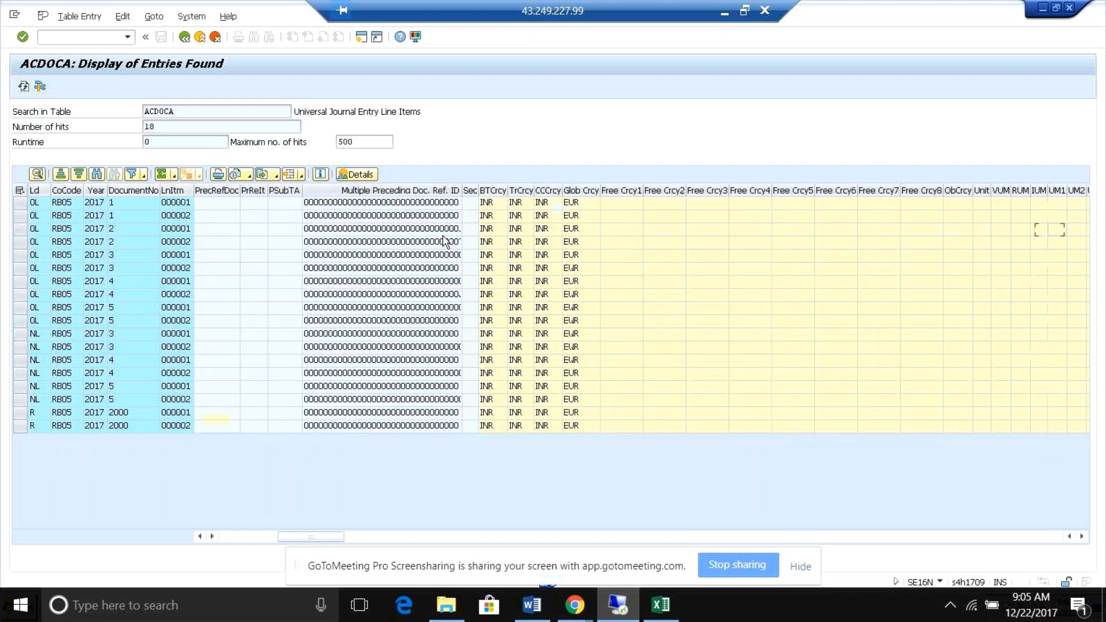
key("Right")
key("Right")
key("Right")
key("Right")
key("Right")
key("Right")
key("Right")
key("Right")
key("Right")
key("Right")
key("Right")
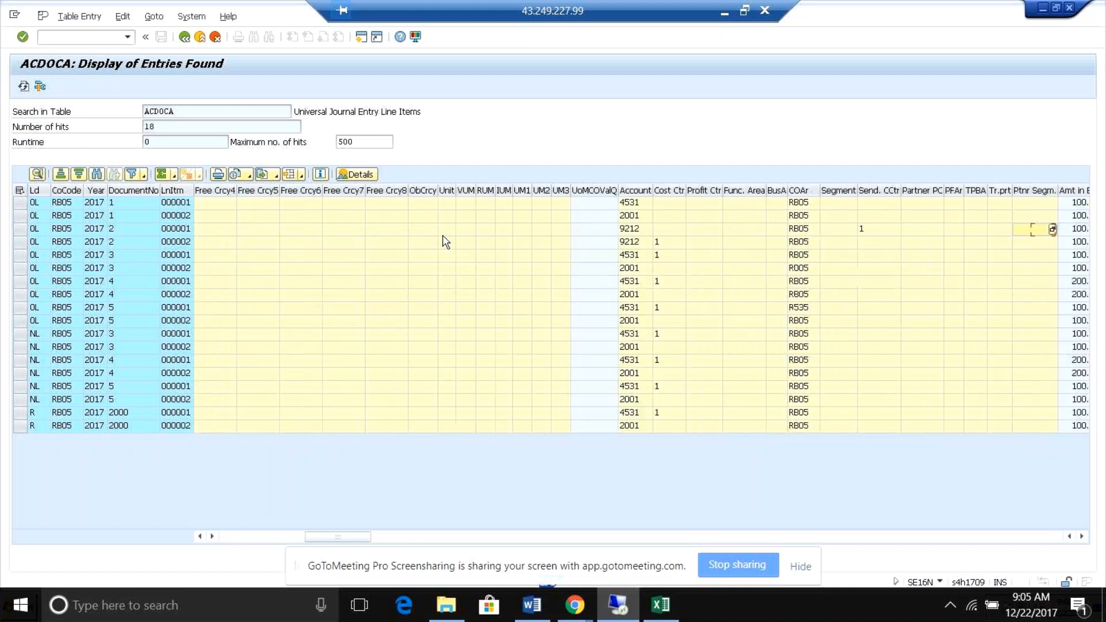
key("Right")
key("Right")
key("Right")
key("Right")
key("Right")
key("Right")
key("Right")
key("Right")
key("Right")
key("Right")
key("Right")
key("Right")
key("Right")
key("Right")
key("Right")
key("Right")
key("Right")
key("Right")
key("Right")
key("Right")
key("Right")
key("Right")
key("Right")
key("Right")
key("Right")
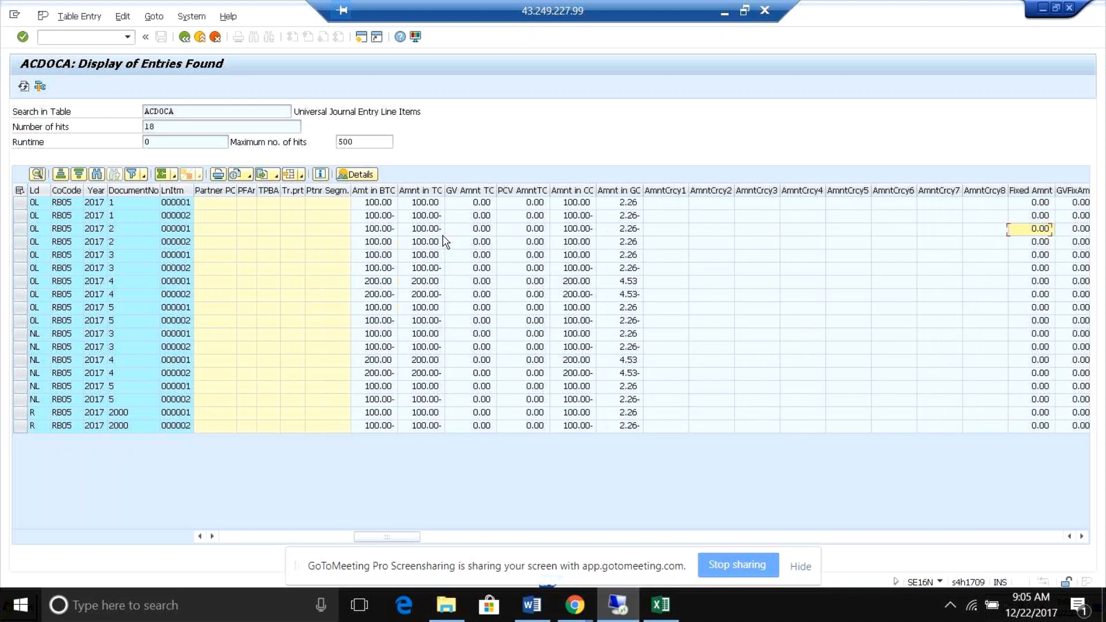
key("Right")
key("Right")
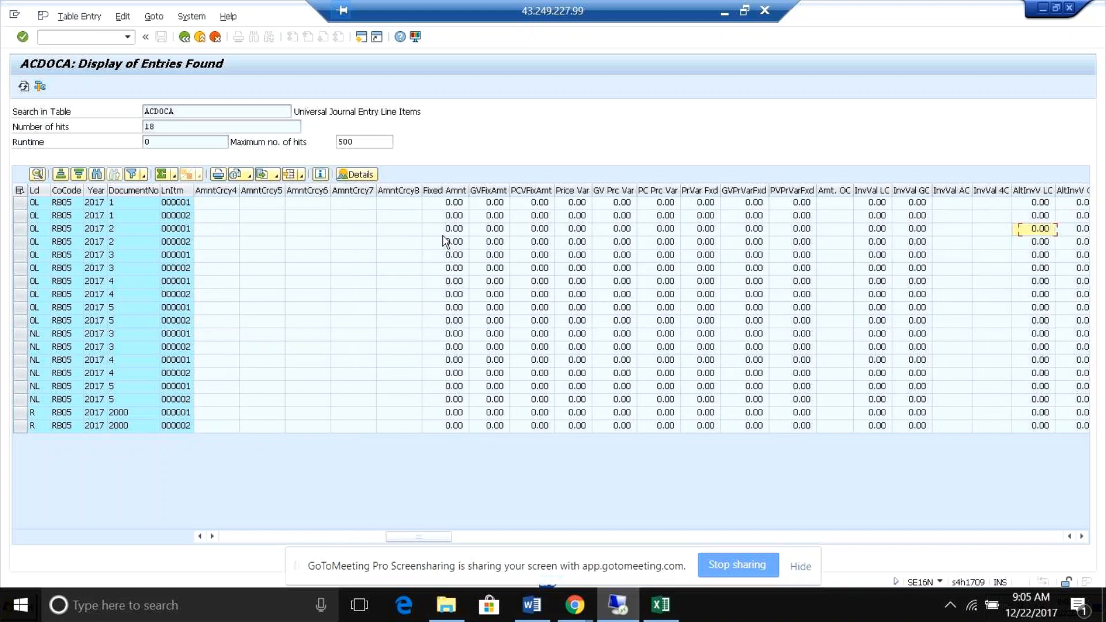
key("Right")
key("Right")
key("Right")
key("Right")
key("Right")
key("Right")
key("Right")
key("Right")
key("Right")
key("Right")
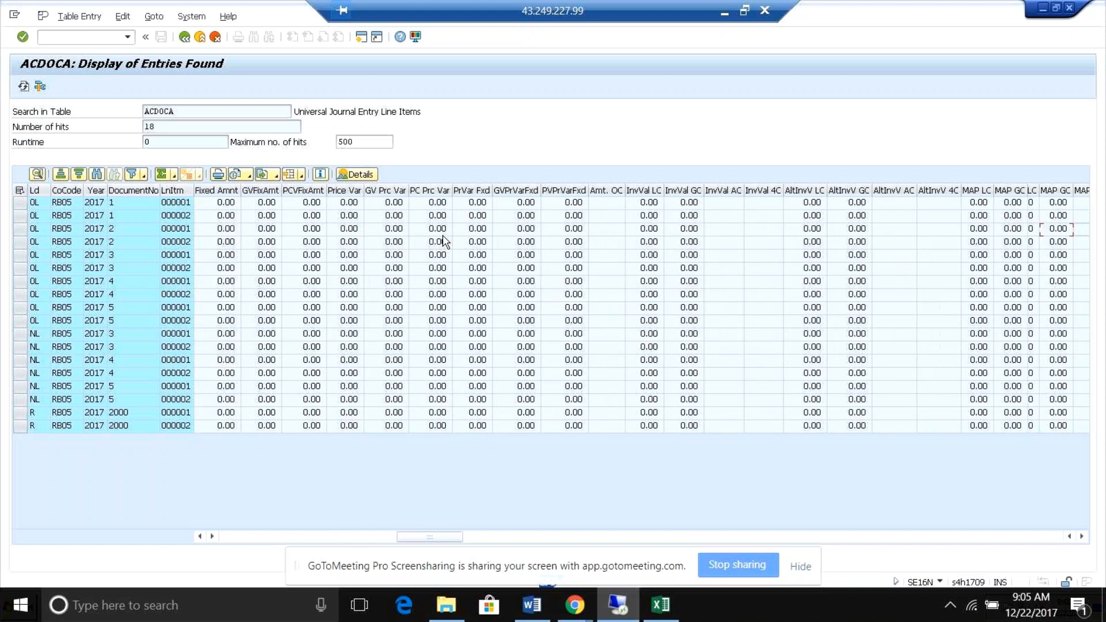
key("Right")
key("Right")
key("Right")
key("Right")
key("Right")
key("Right")
key("Right")
key("Right")
key("Right")
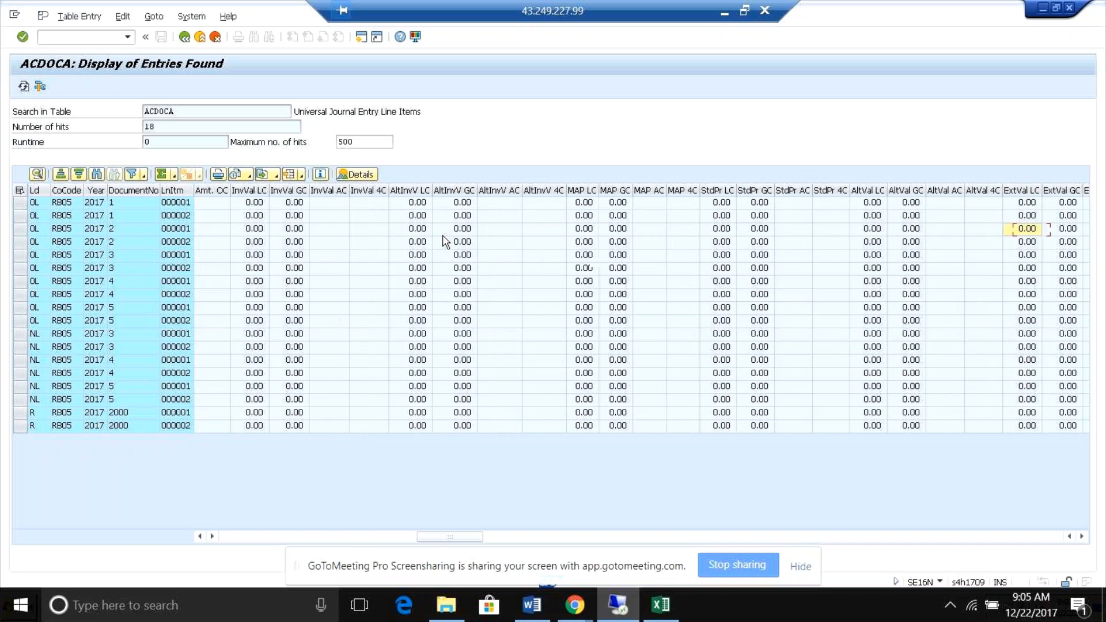
key("Right")
key("Right")
key("Right")
key("Right")
key("Right")
key("Right")
key("Right")
key("Right")
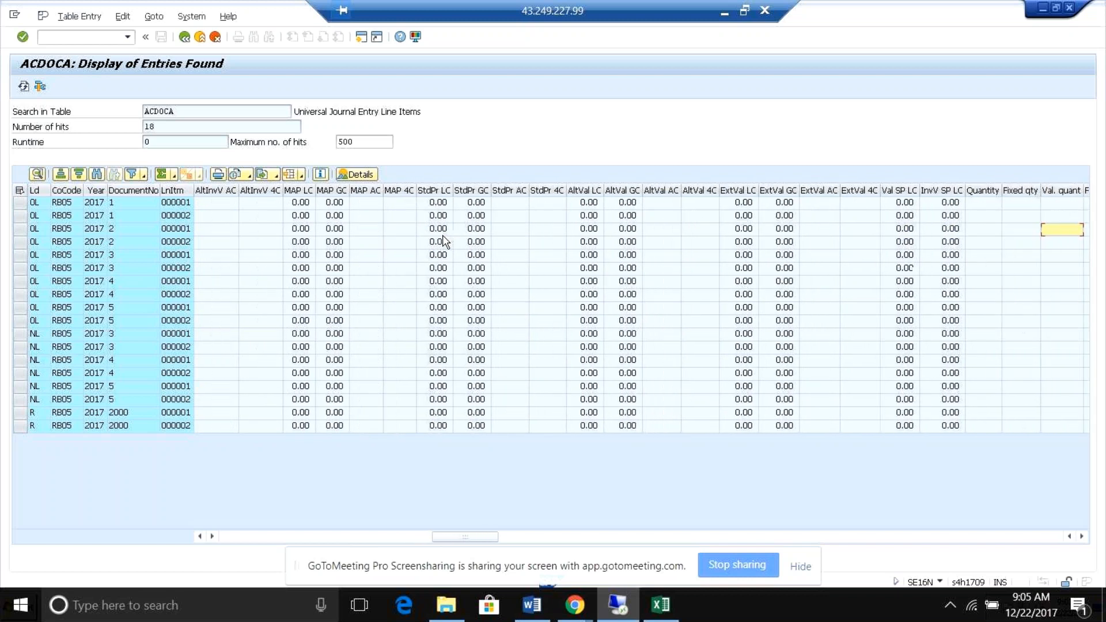
key("Right")
key("Right")
key("Right")
key("Right")
key("Right")
key("Right")
key("Right")
key("Right")
key("Right")
key("Right")
key("Right")
key("Right")
key("Right")
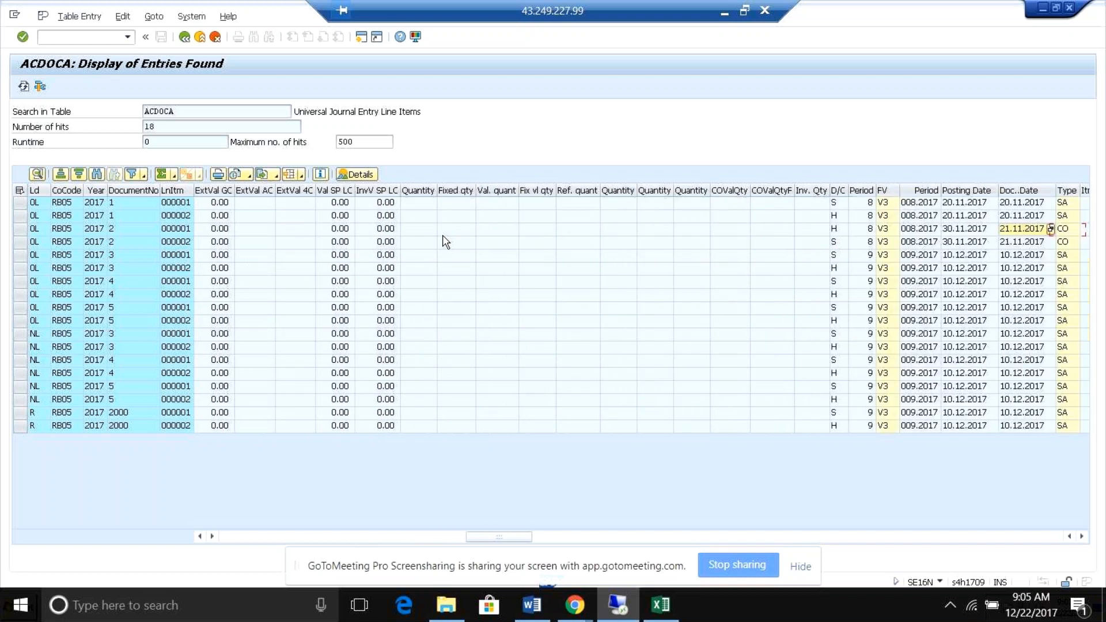
key("Right")
key("Right")
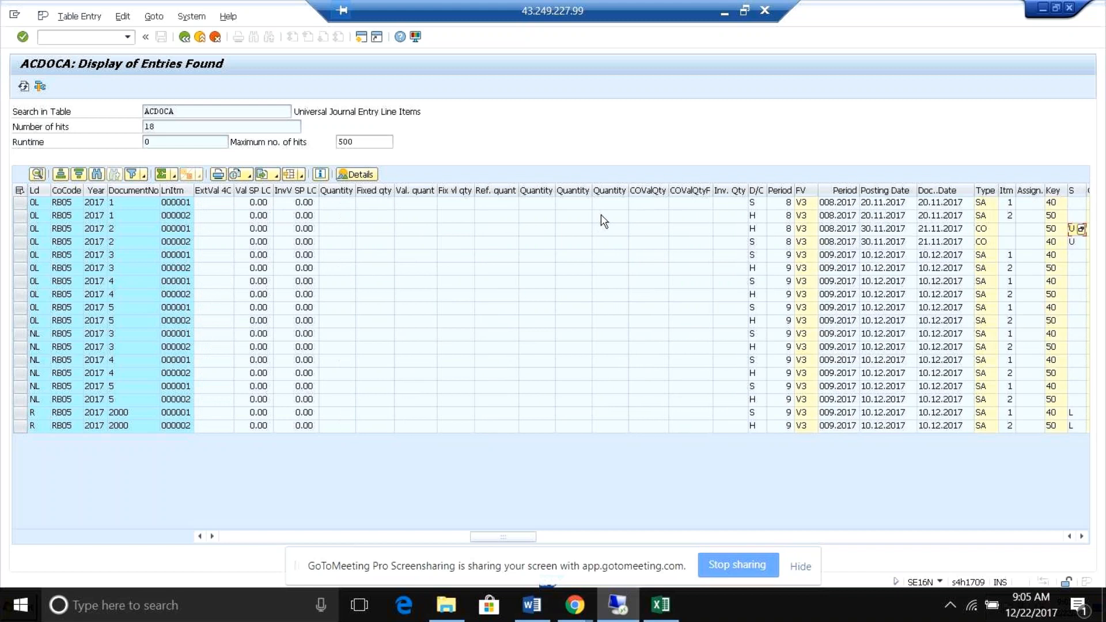
left_click(983, 231)
left_click(982, 242)
Switch to the KO03 session and go back from the settlement documents to order 800000's actual cost line items.
key("alt+Tab")
key("alt+Tab")
key("alt+Tab")
key("alt+Tab")
left_click(616, 606)
left_click(616, 605)
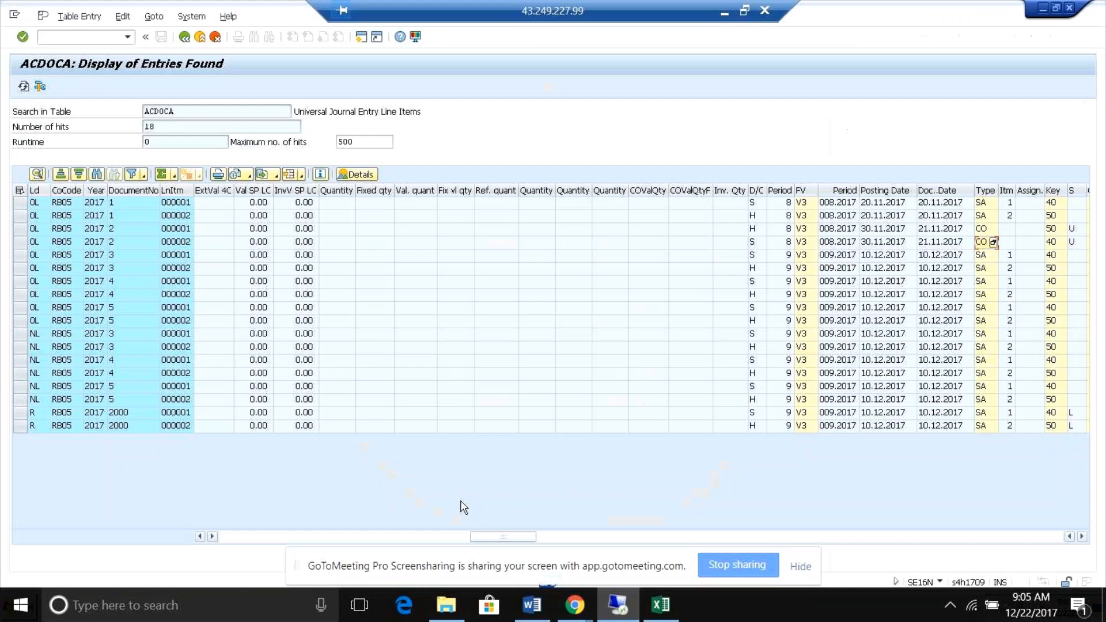
key("alt+Tab")
key("alt+Tab")
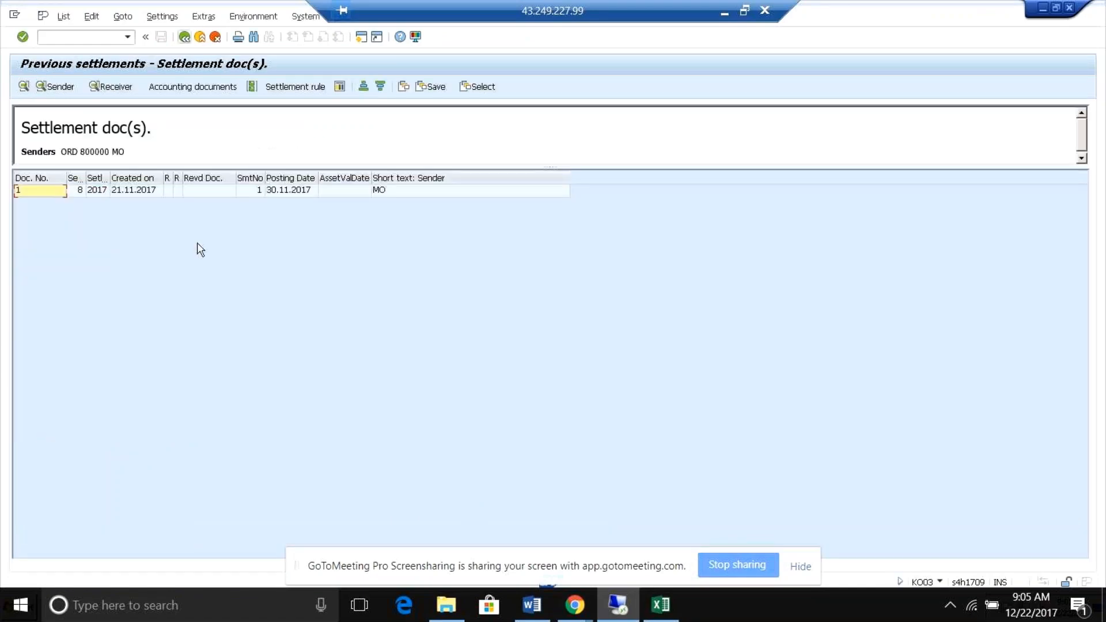
left_click(184, 38)
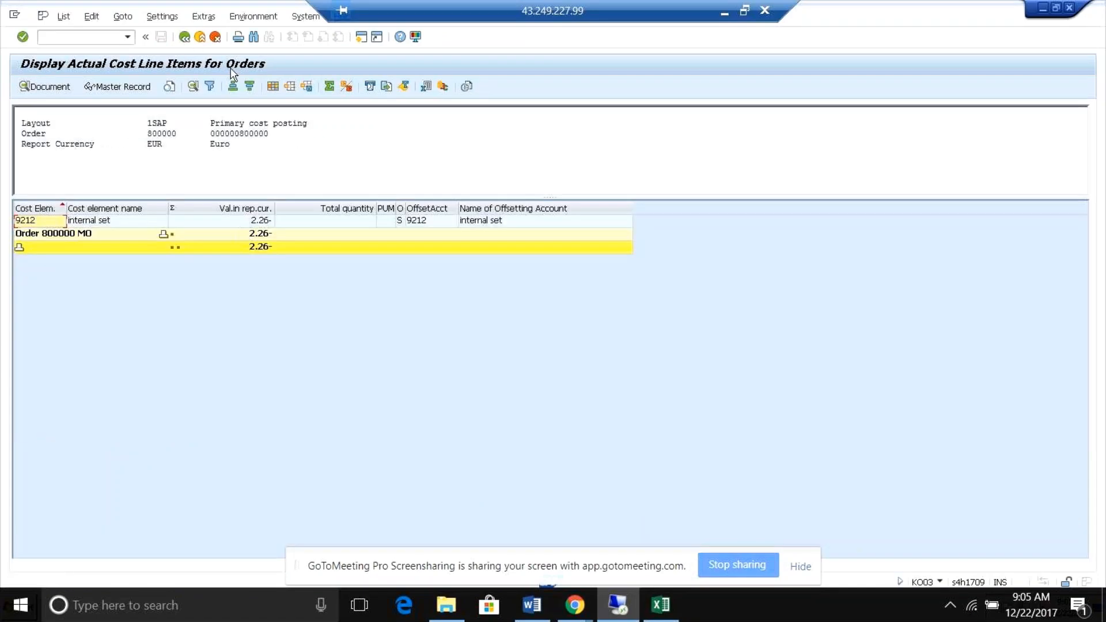
Exit the actual cost line item list to the plan/actual comparison and close the KO03 session.
left_click(186, 38)
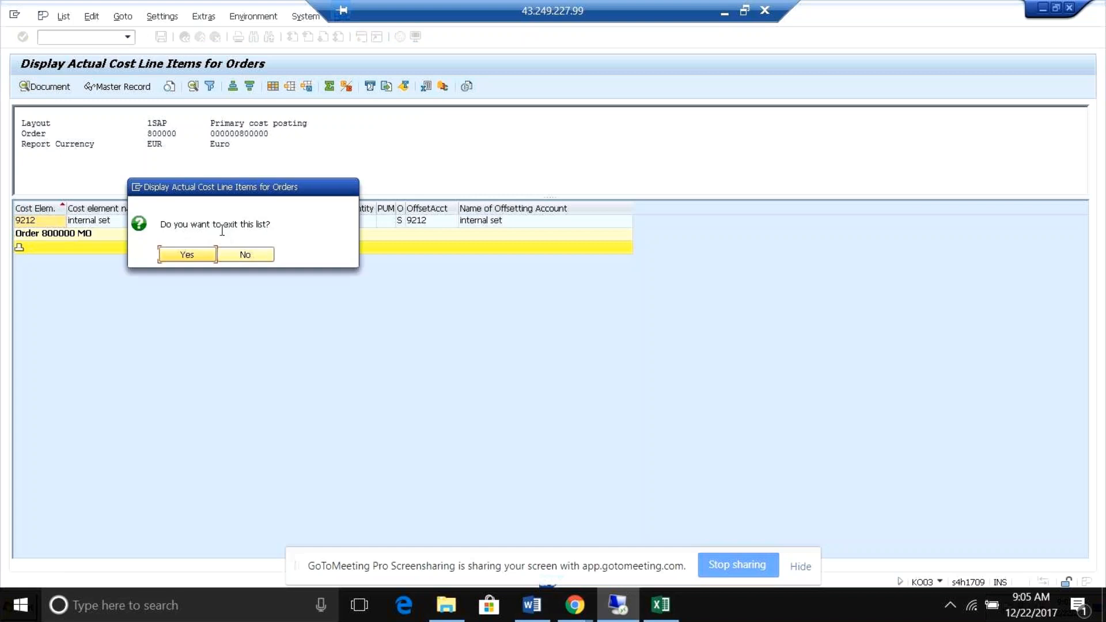
left_click(227, 258)
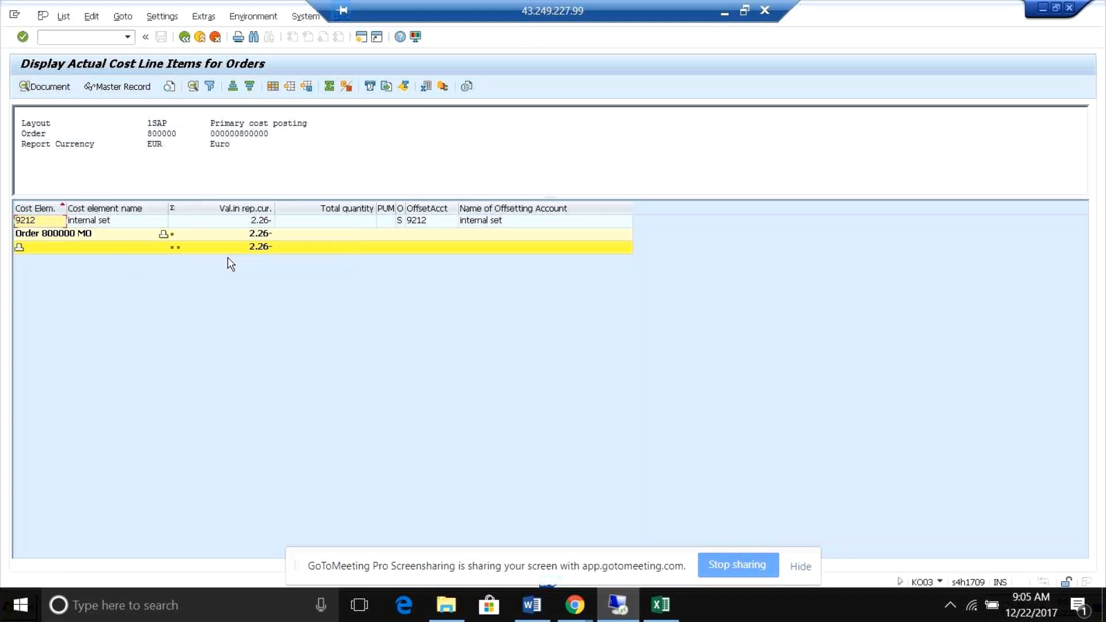
key("alt+l")
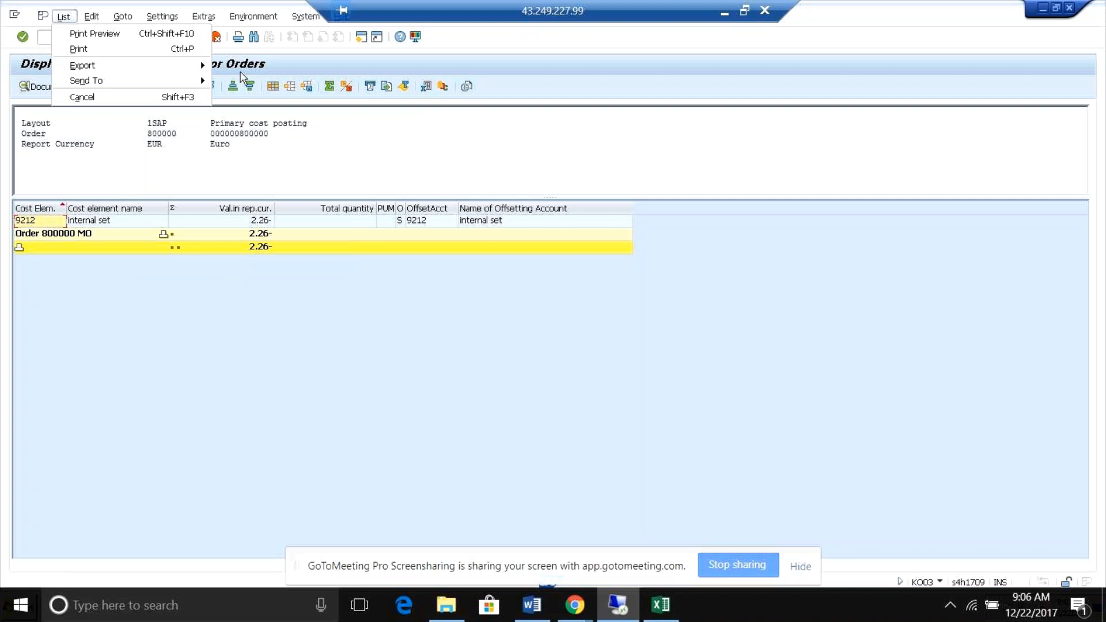
left_click(319, 151)
left_click(183, 39)
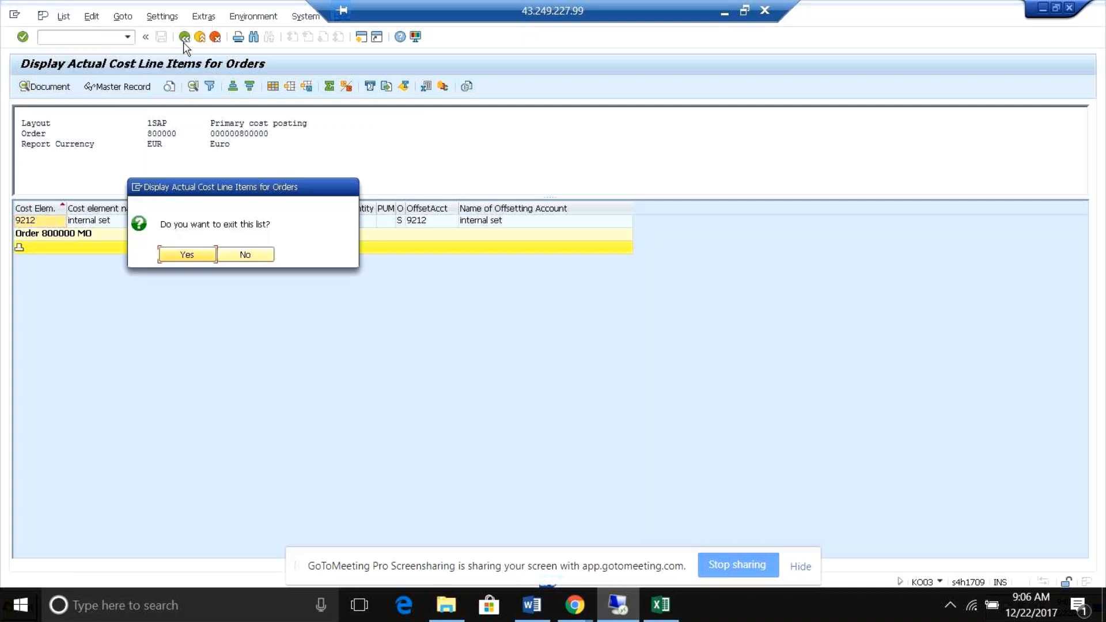
left_click(188, 254)
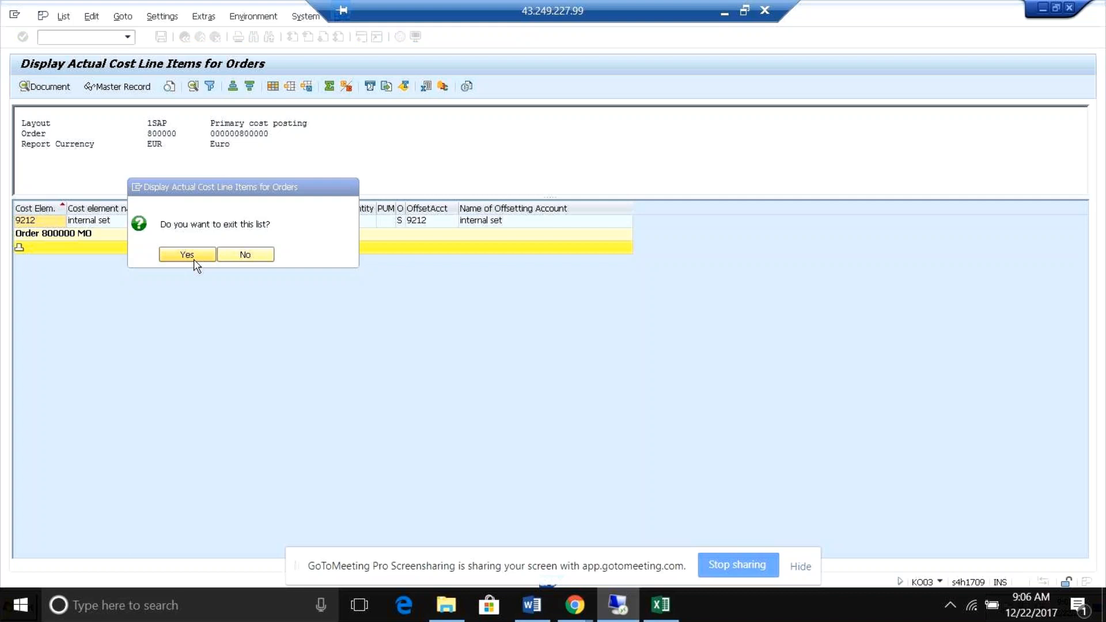
left_click(1069, 10)
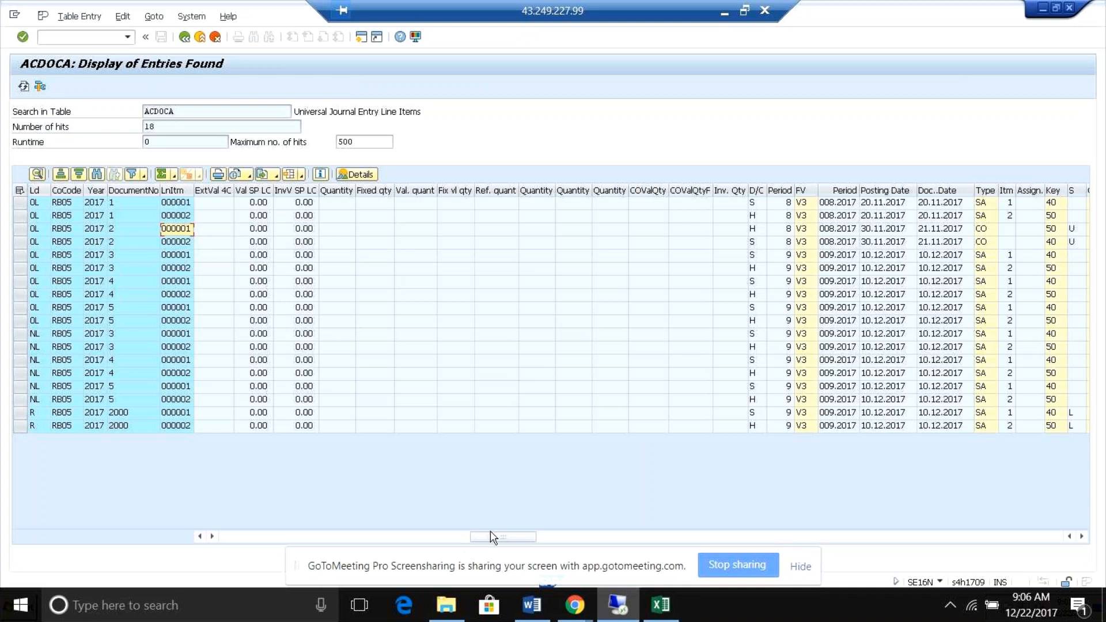
Return to the first ACDOCA columns and check the business transaction of document 1's line items.
left_click_drag(503, 535, 240, 537)
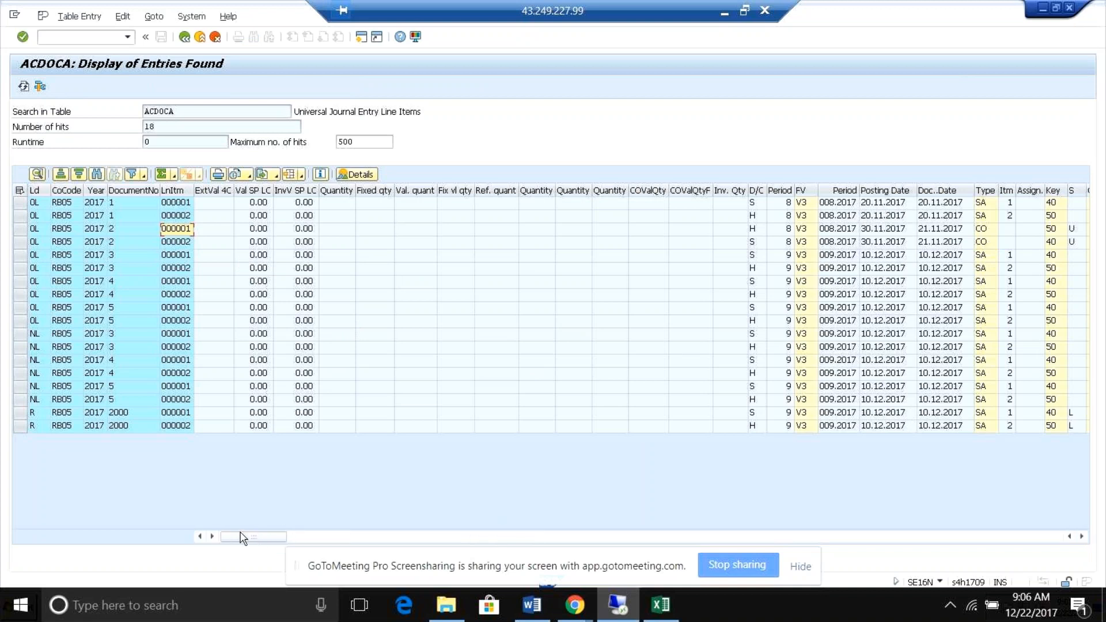
left_click(120, 205)
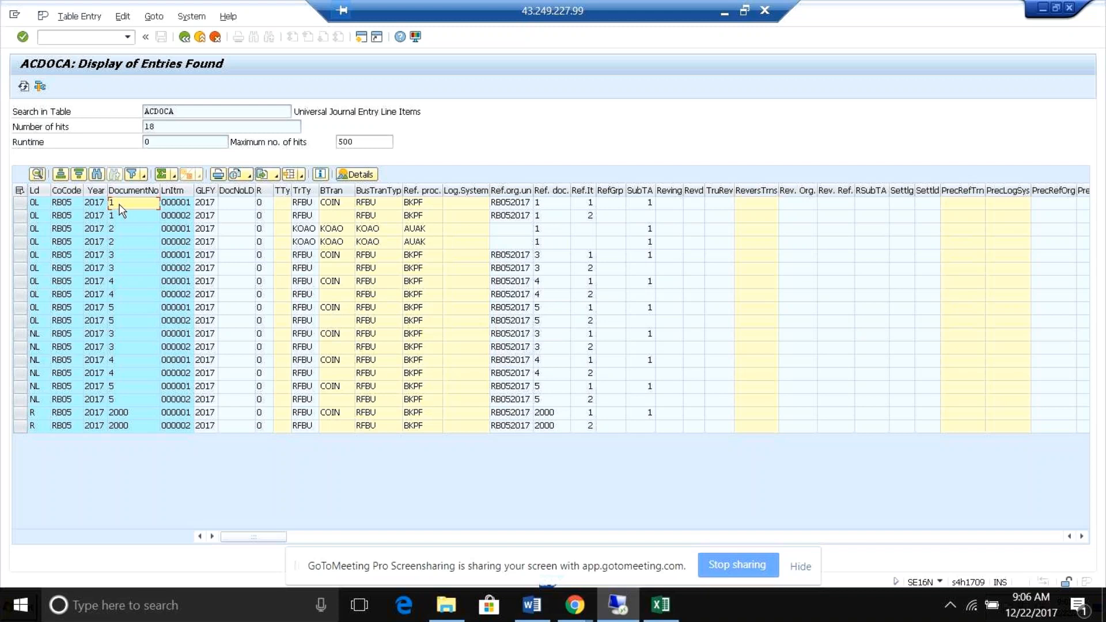
left_click(338, 206)
left_click(211, 205)
left_click(130, 205)
left_click(574, 605)
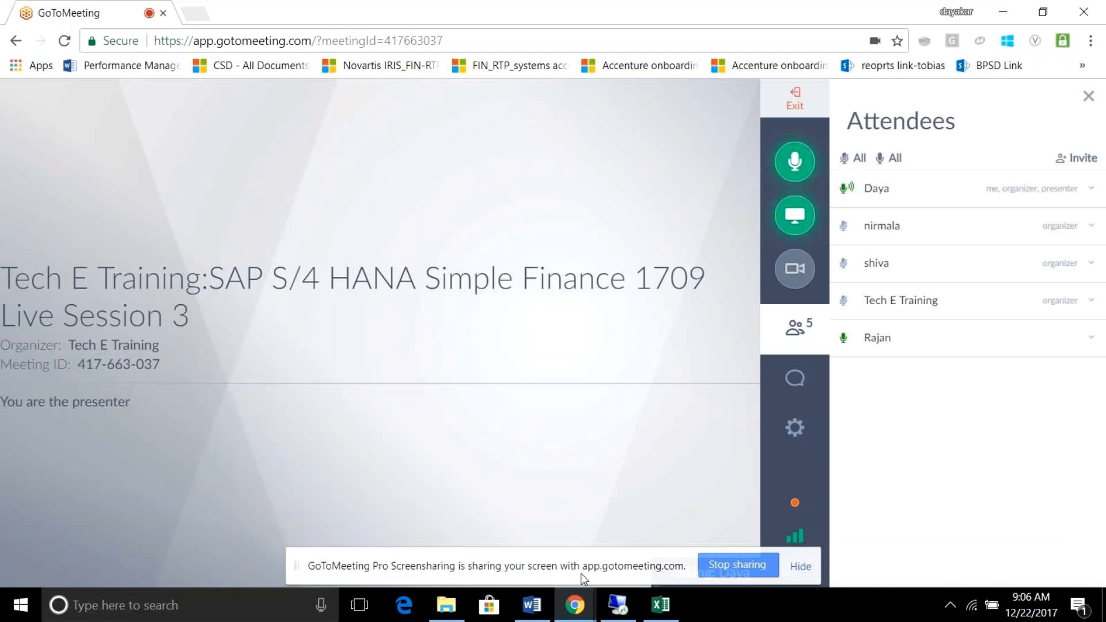
key("alt+Tab")
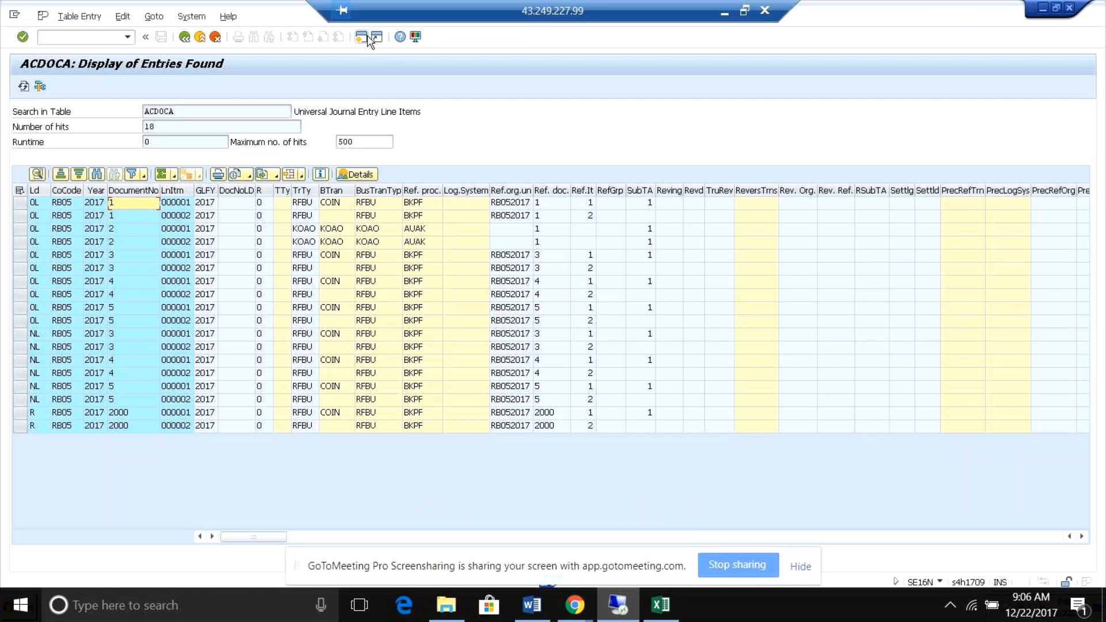
key("alt+Tab")
key("alt+Tab")
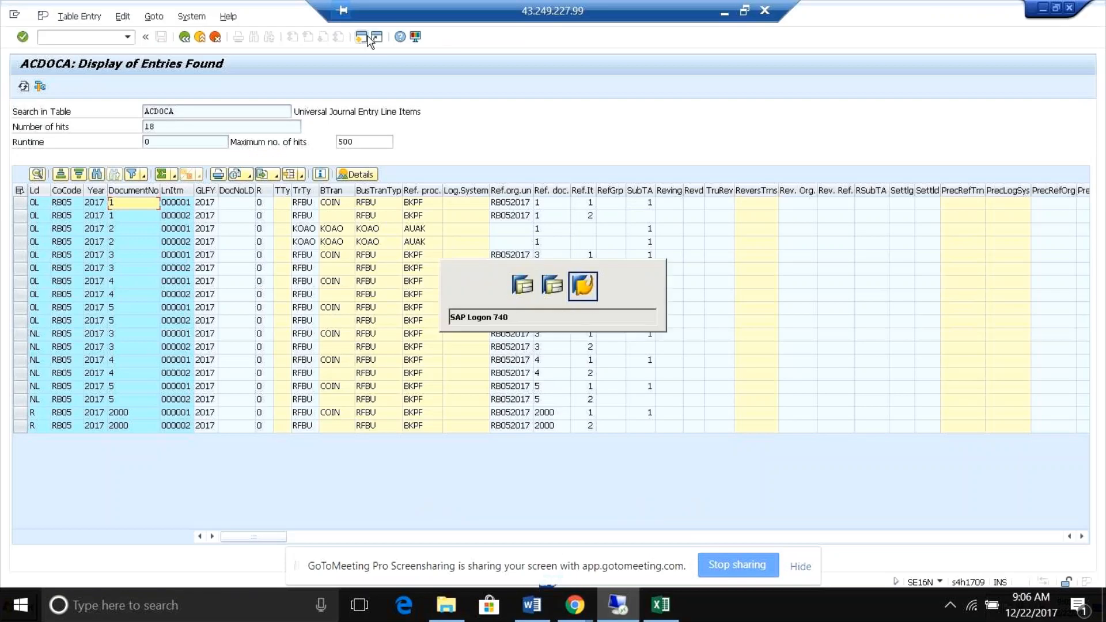
key("alt+Tab")
key("alt+Tab")
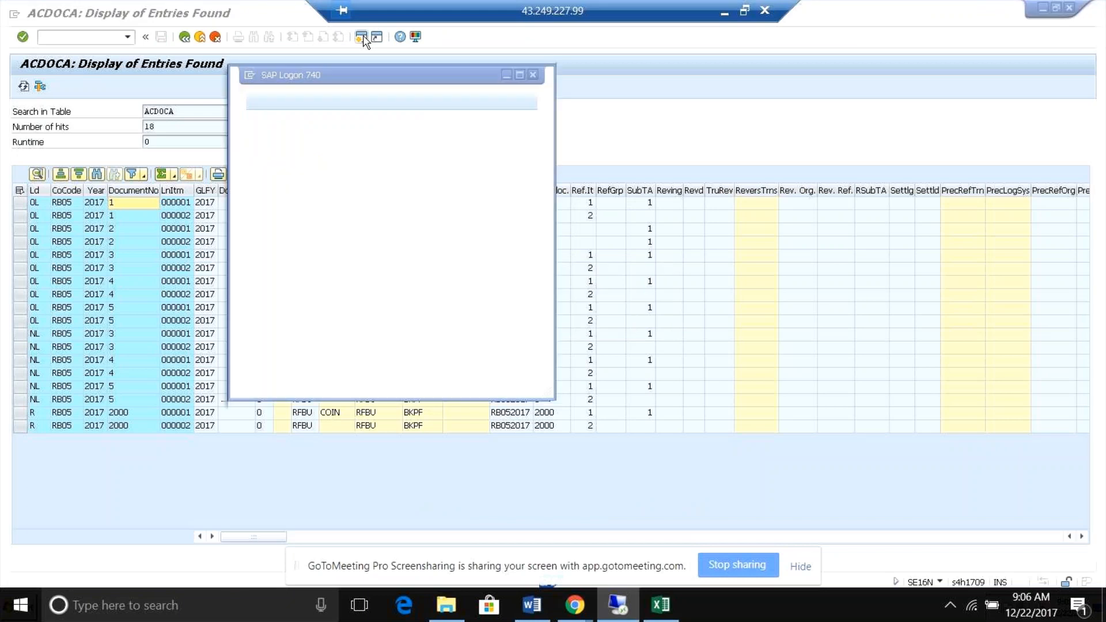
key("alt+Tab")
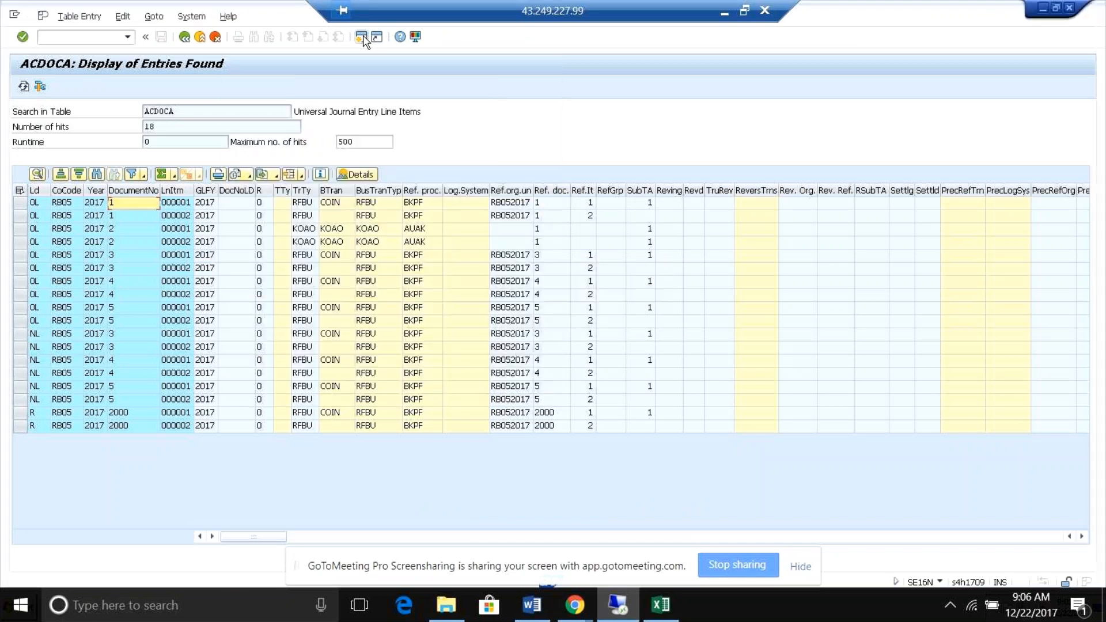
Open a new session with transaction FB03 and display document 1 of company code RB05.
left_click(361, 37)
left_click(96, 37)
type("/n")
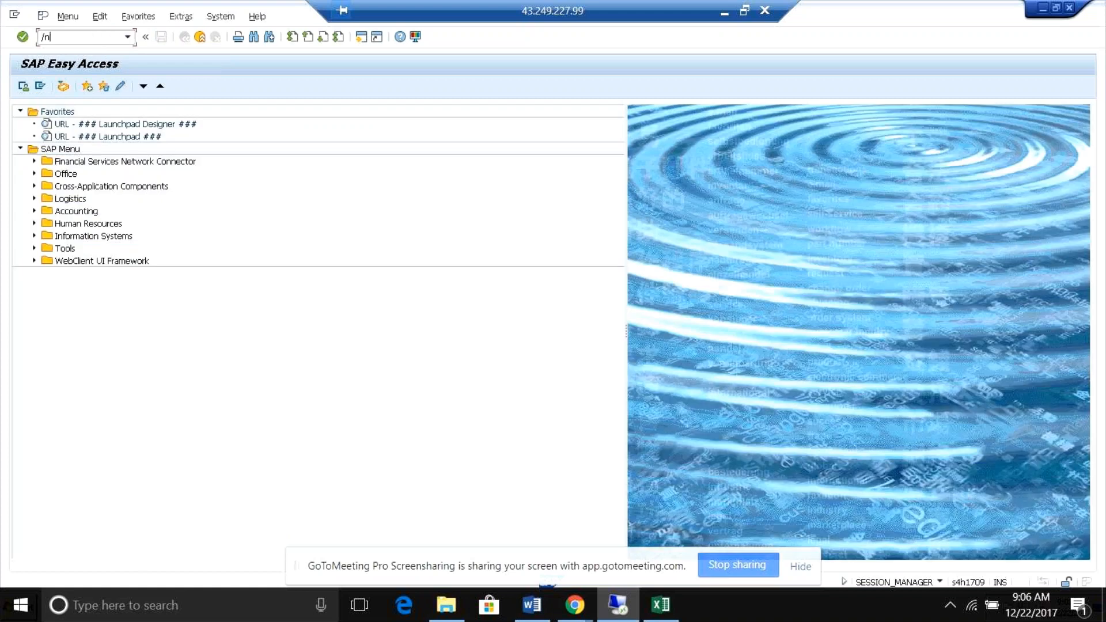
type("fb03")
key("Return")
type("1")
key("Return")
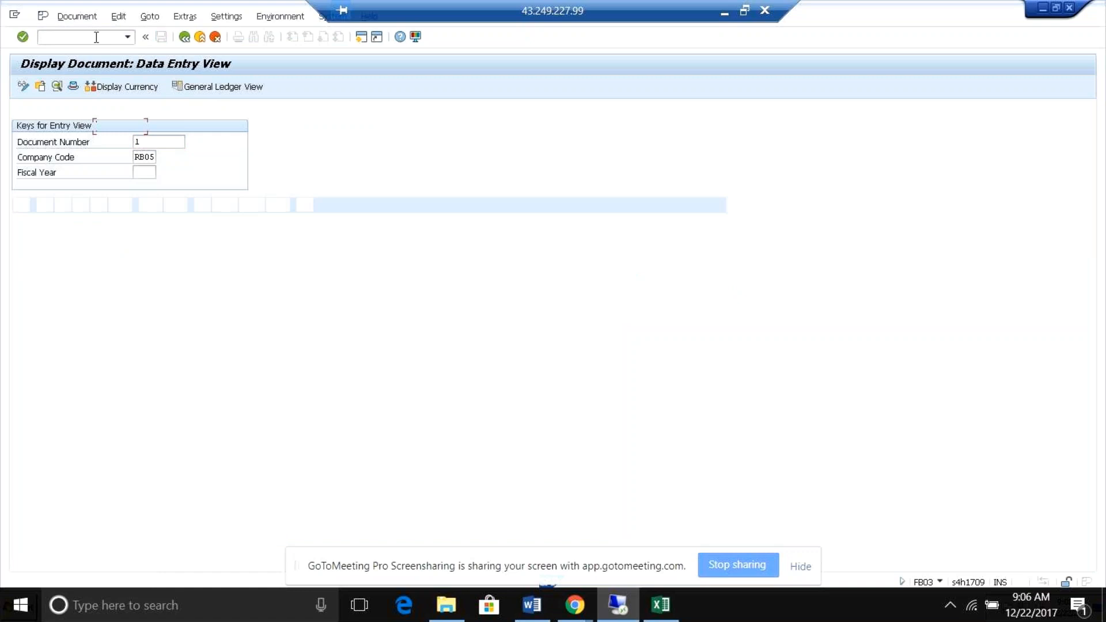
List the accounting documents linked to document 1 and compare its accounting and controlling document entries.
left_click(228, 19)
mouse_move(262, 18)
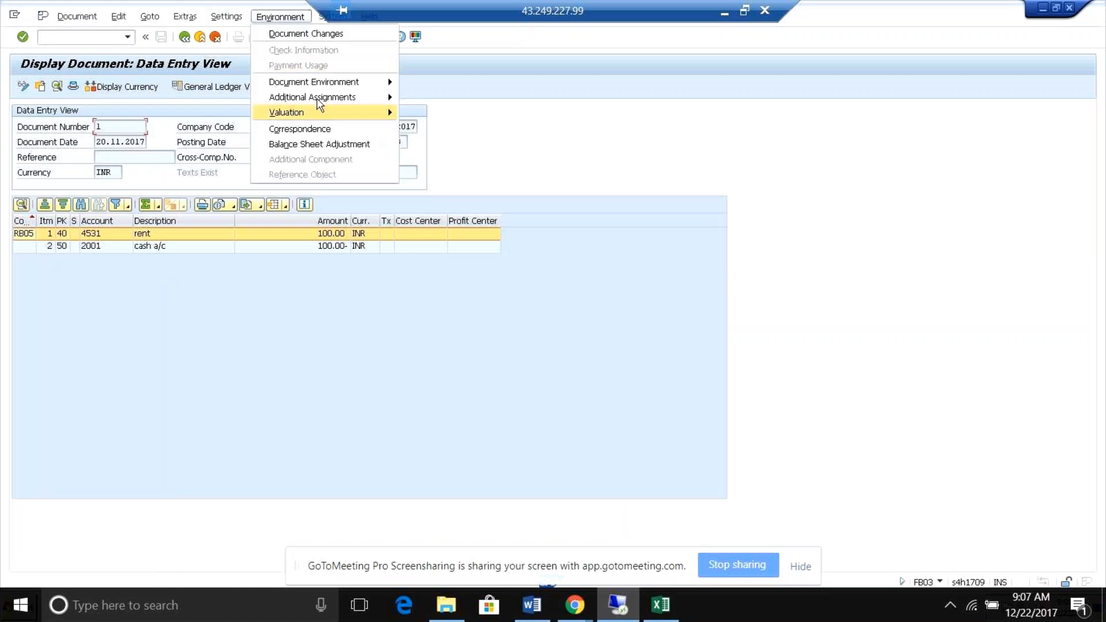
mouse_move(377, 88)
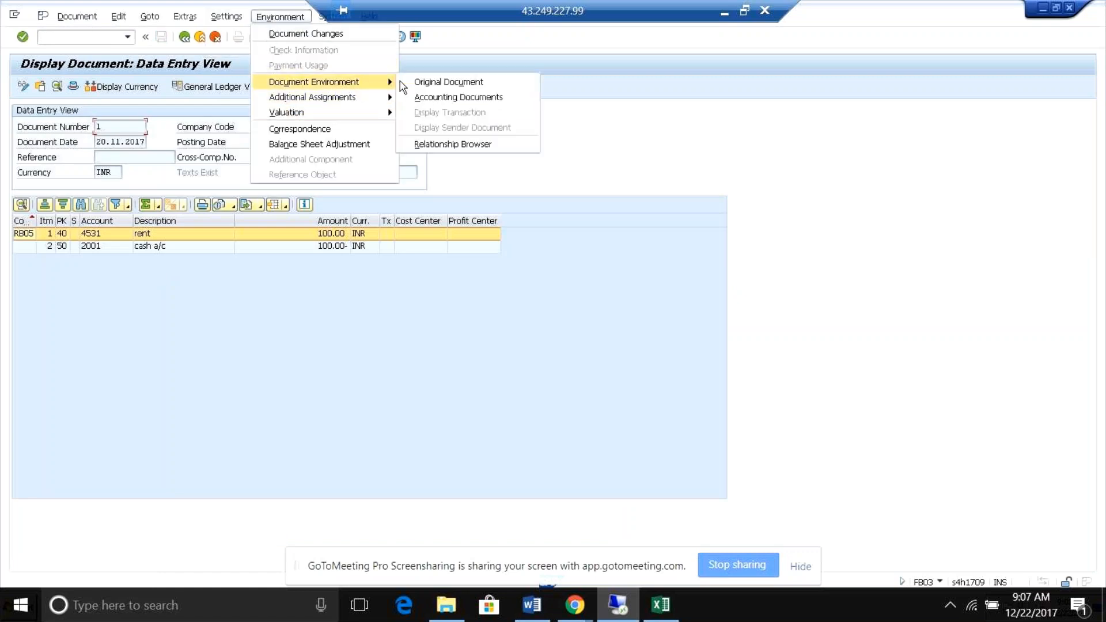
left_click(442, 97)
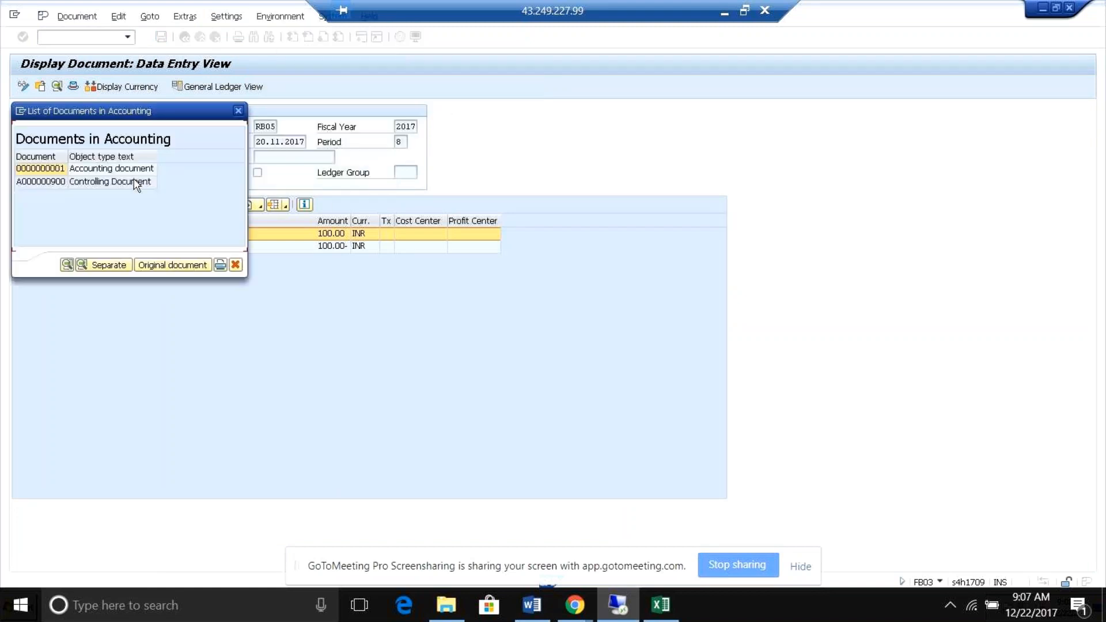
left_click(122, 181)
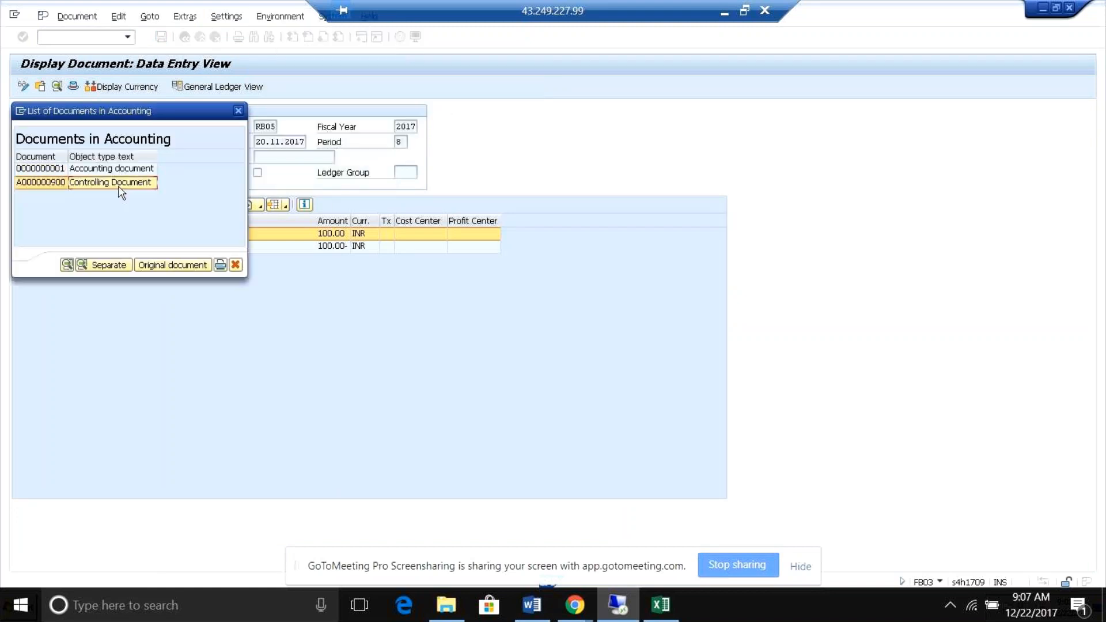
left_click(119, 169)
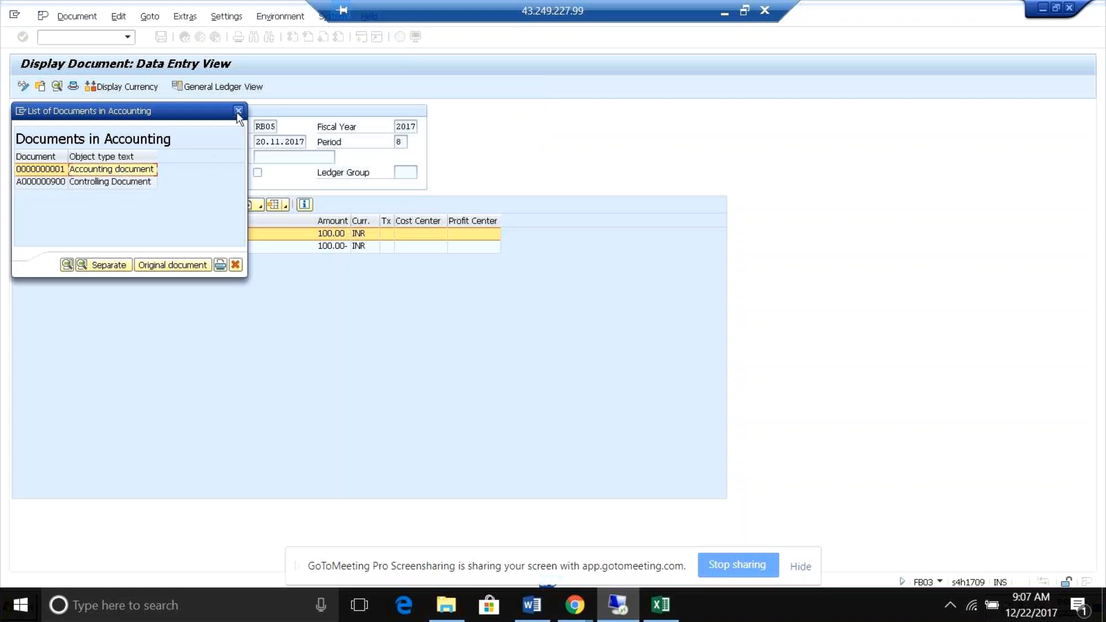
Open the linked controlling document and expand it to check the order and cost element of its line item.
left_click(109, 183)
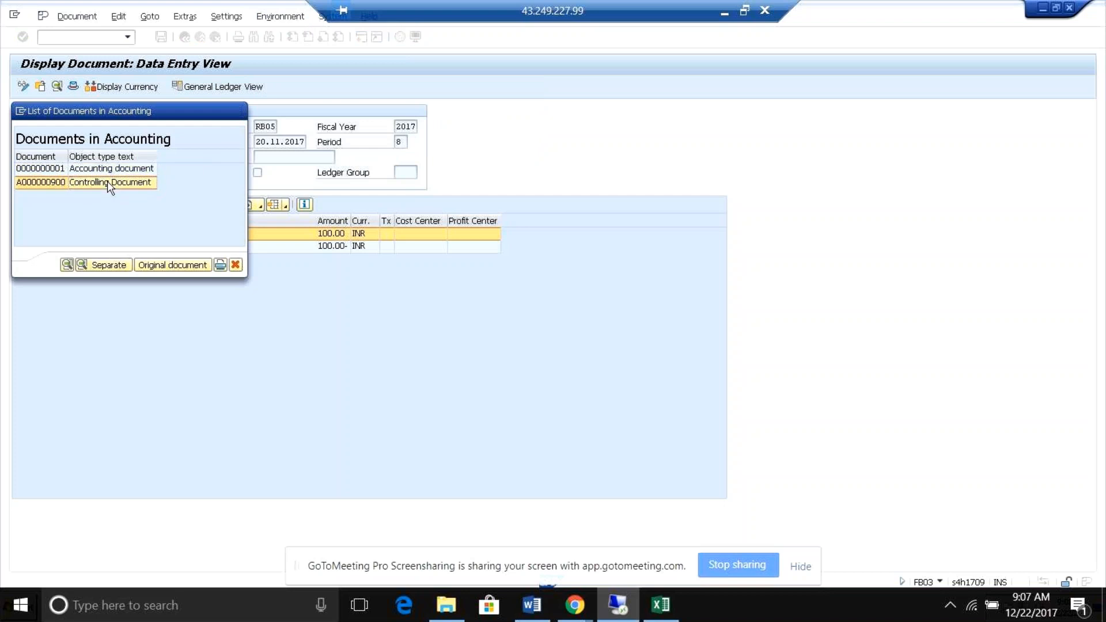
double_click(108, 183)
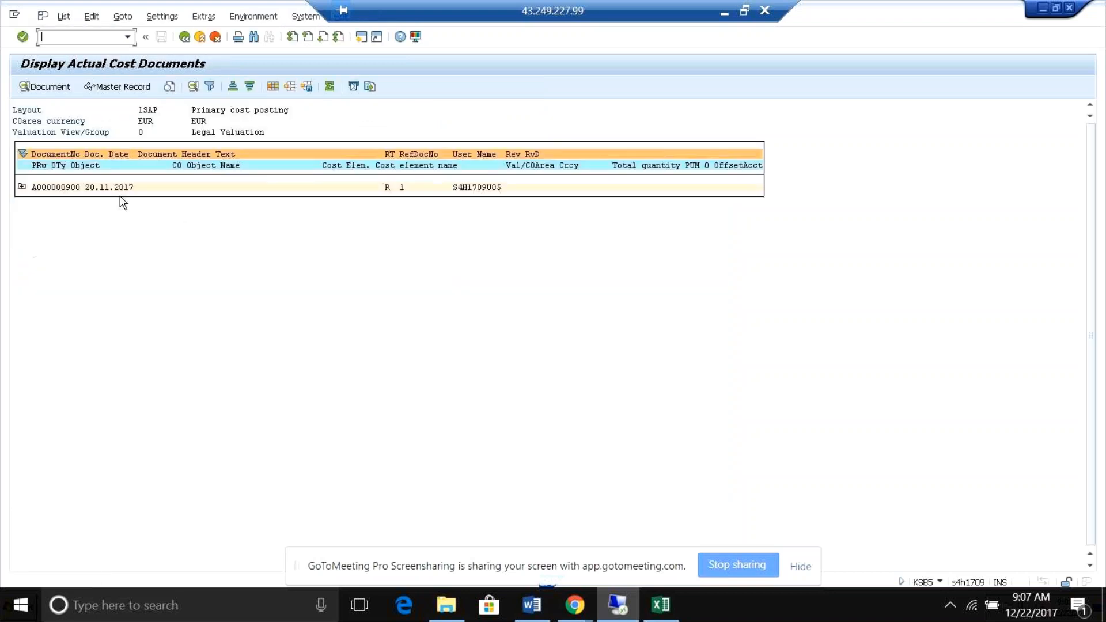
left_click(21, 188)
left_click(87, 199)
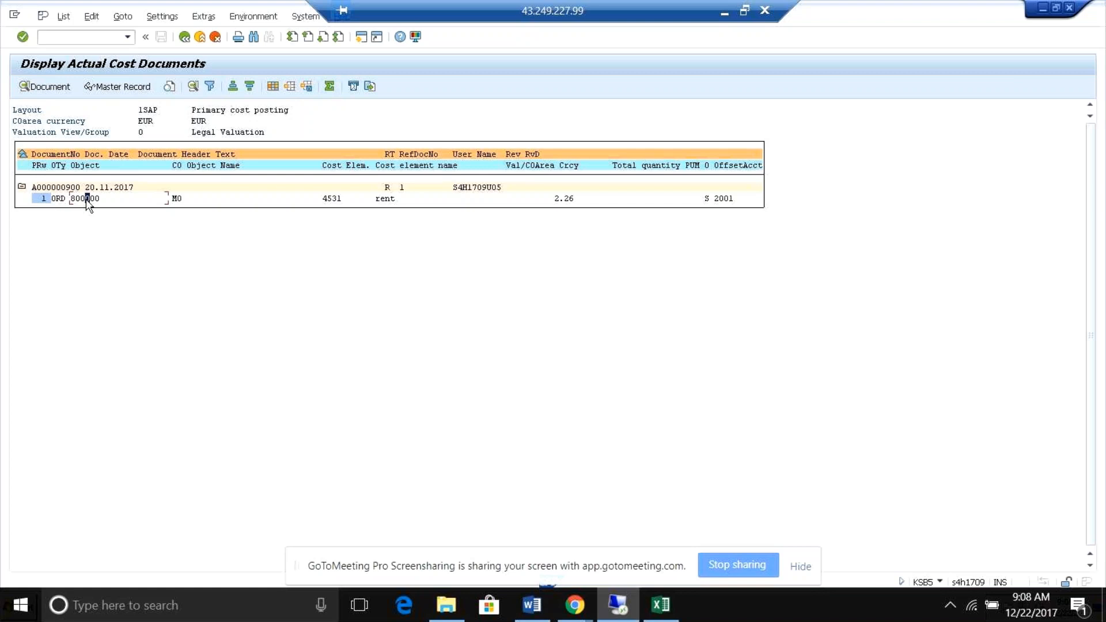
Exit the actual cost documents list and close the list of linked documents to return to document 1's data entry view.
left_click(186, 38)
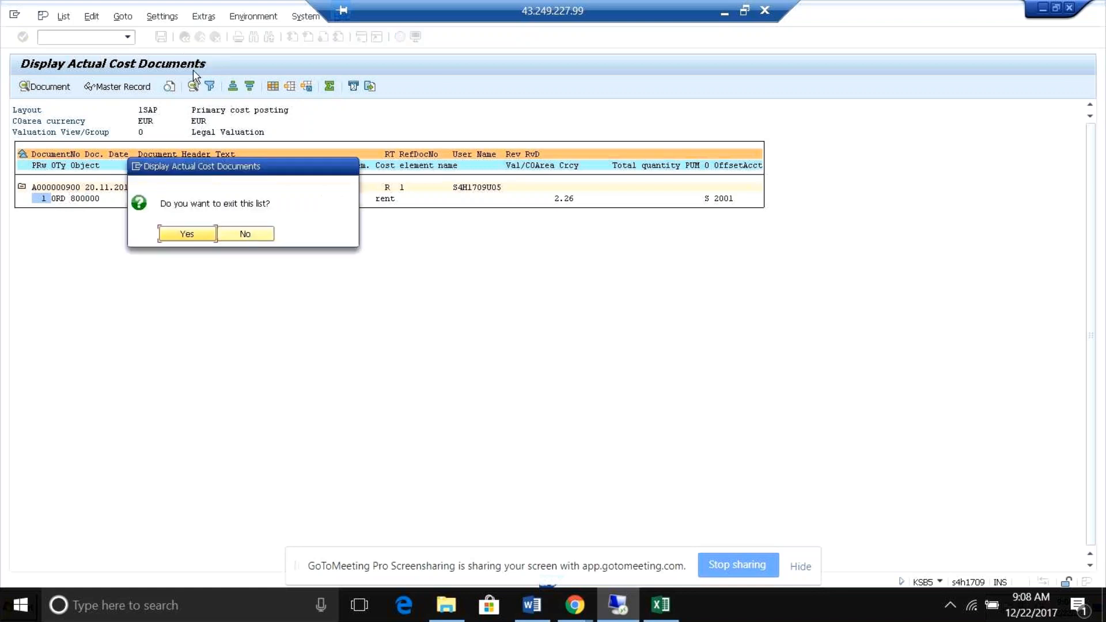
left_click(246, 234)
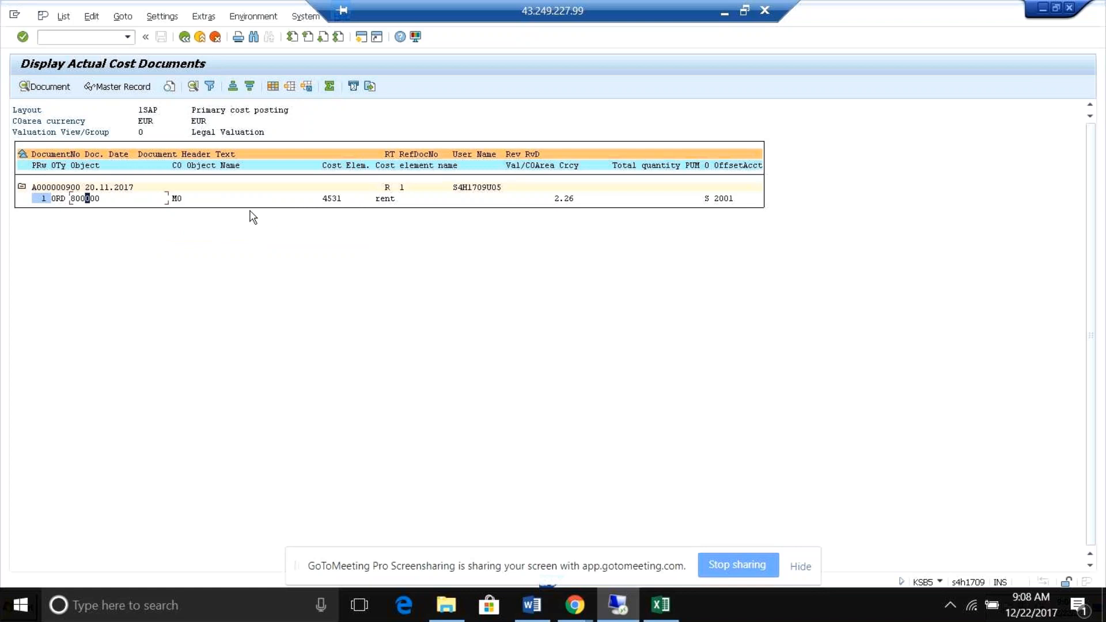
left_click(185, 37)
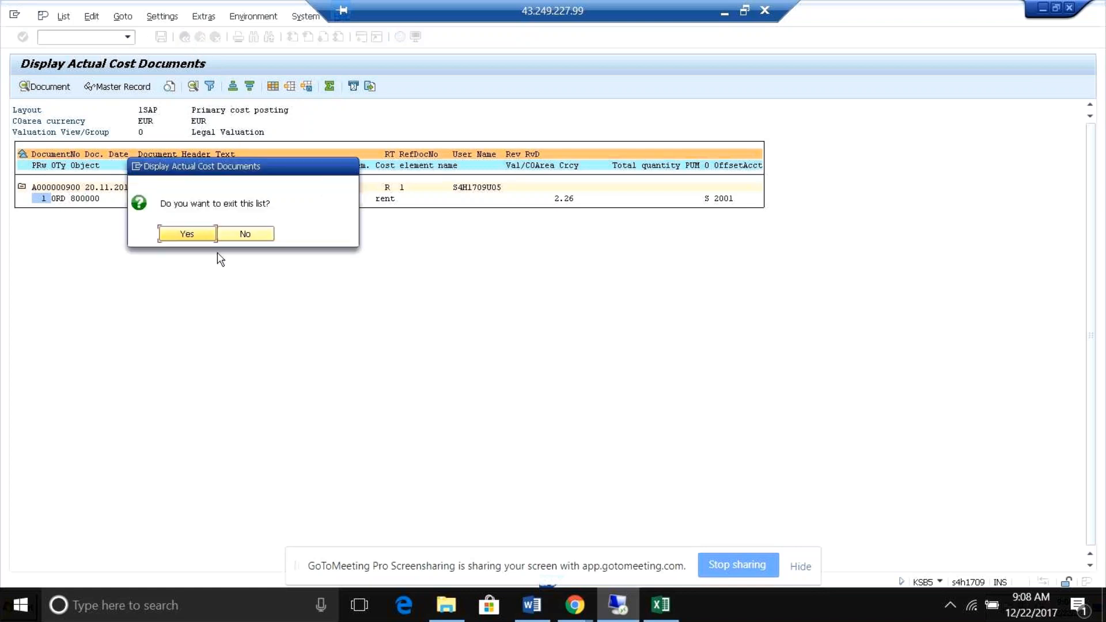
left_click(187, 234)
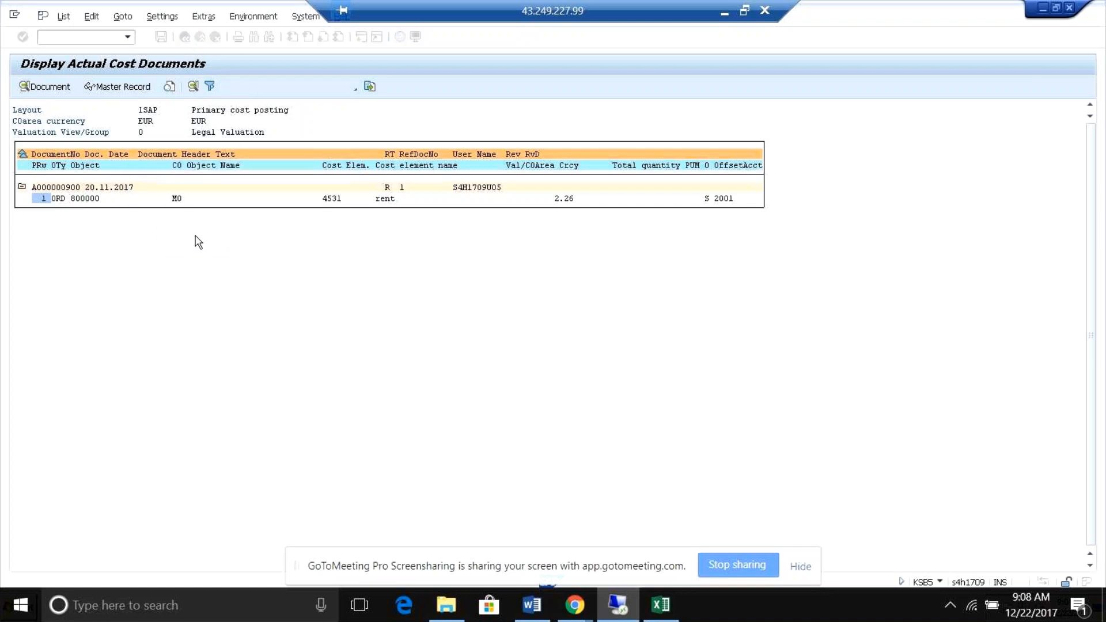
left_click(240, 111)
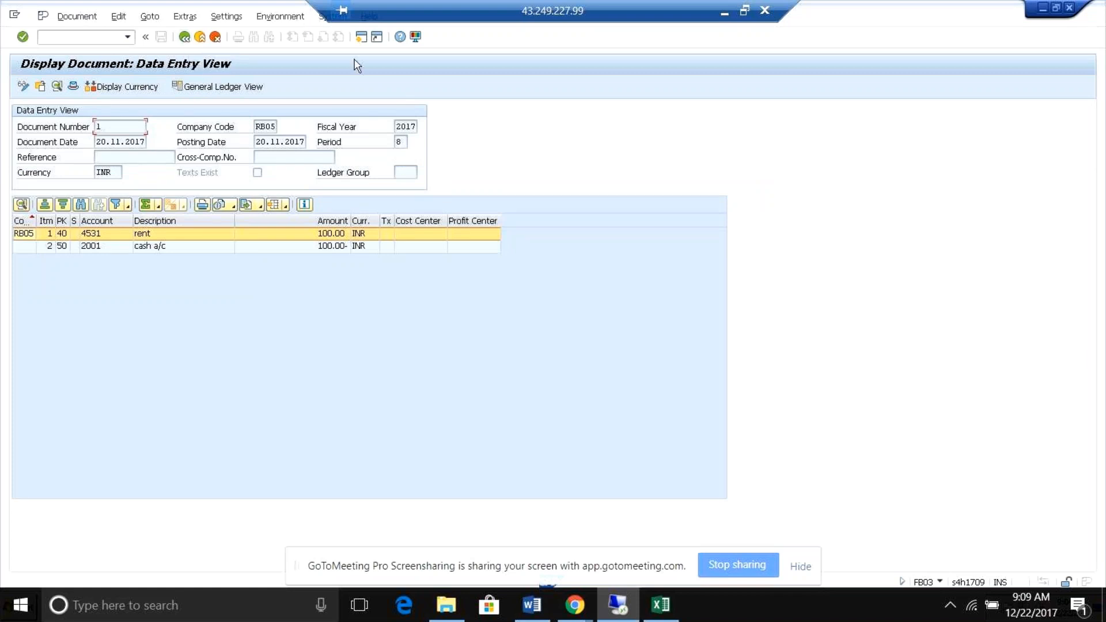
Open another new session from document 1's display.
left_click(360, 40)
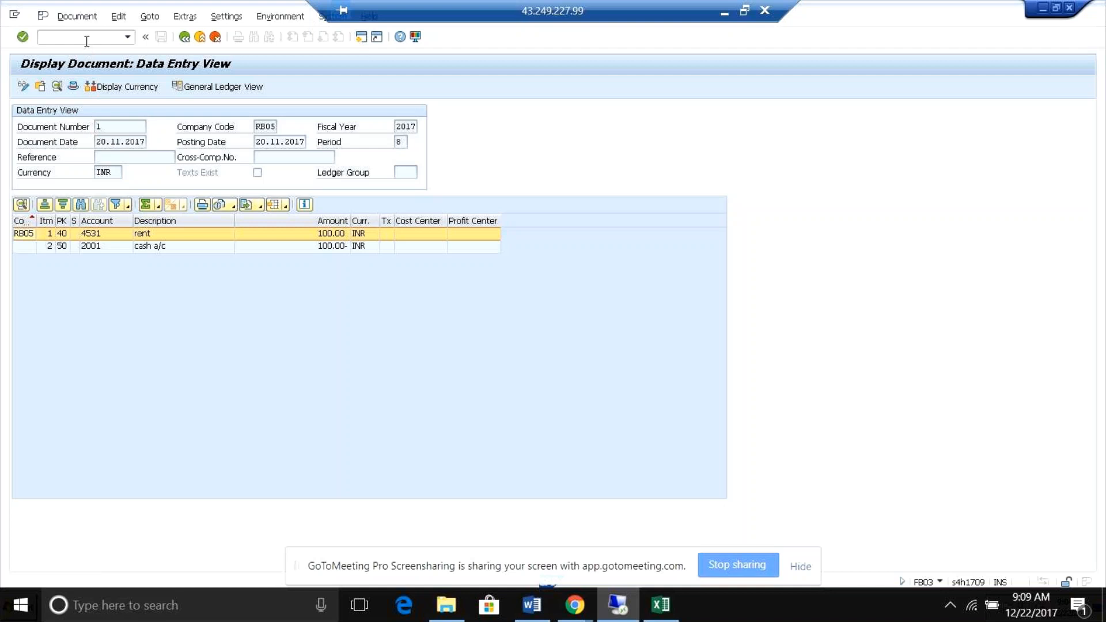
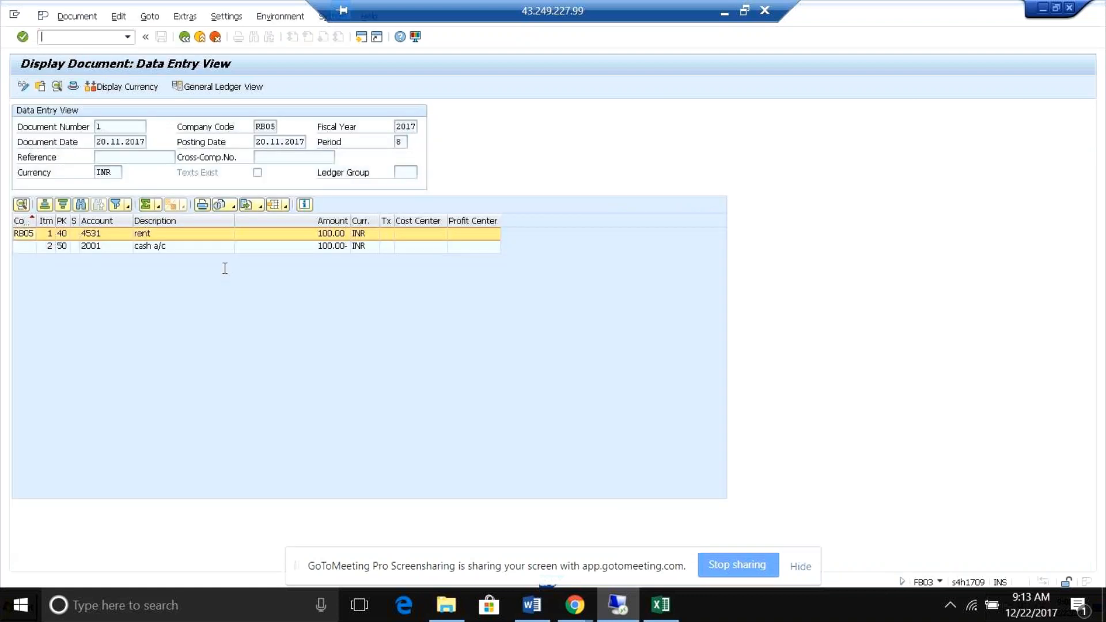
Switch to the ACDOCA entries session and examine the reference, currency, account, cost center and amount columns of the RB05 line items.
key("alt+Tab")
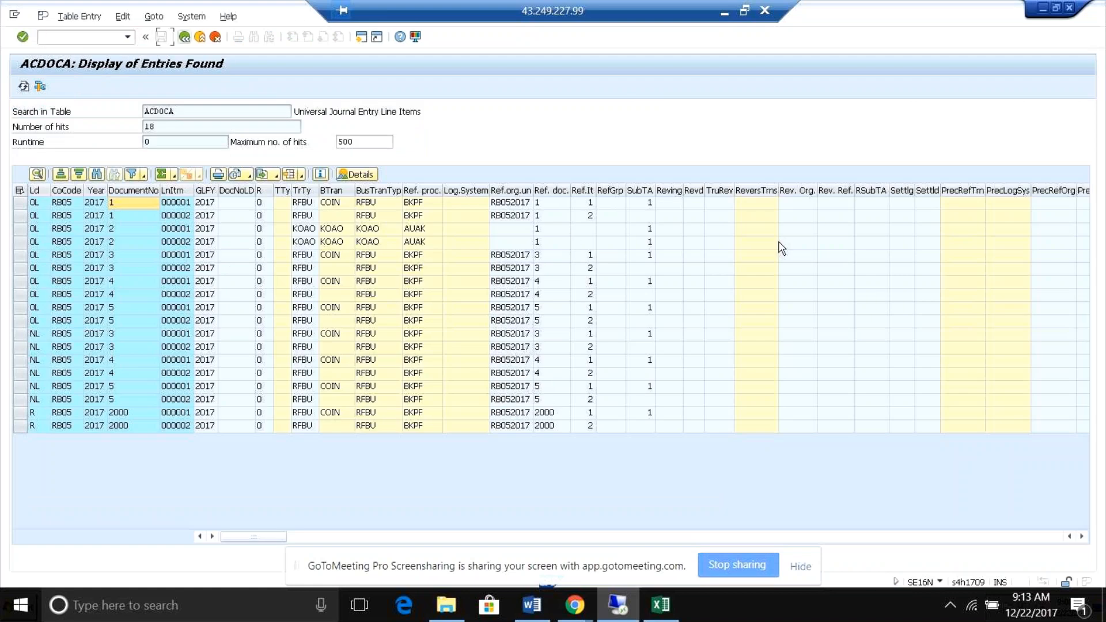
left_click(748, 205)
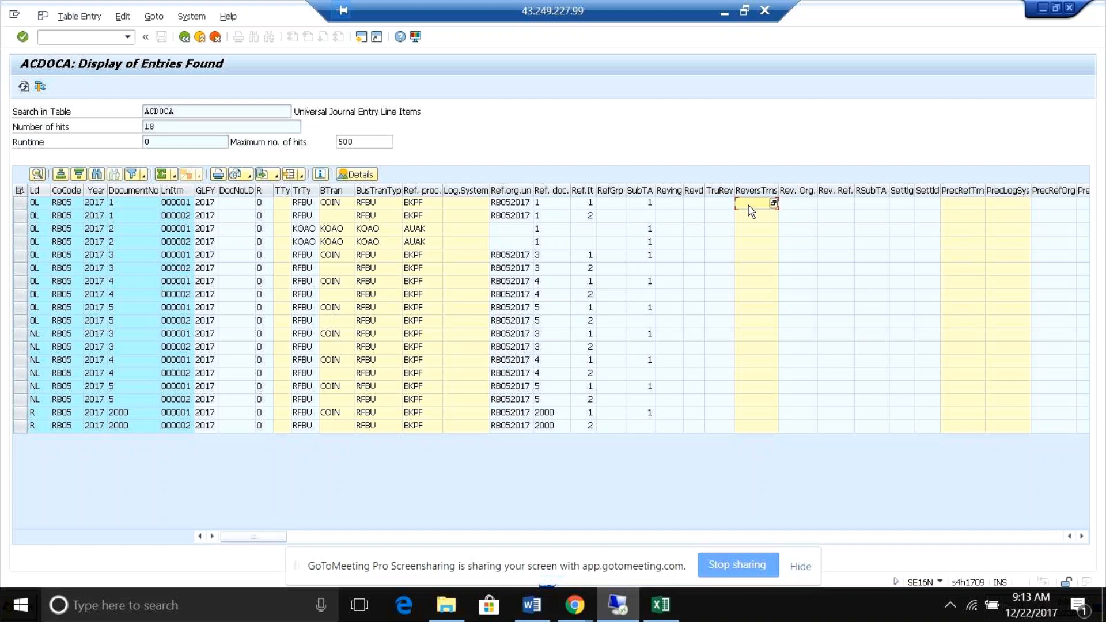
left_click(333, 206)
key("Right")
key("Right")
key("Right")
key("Right")
key("Right")
key("Right")
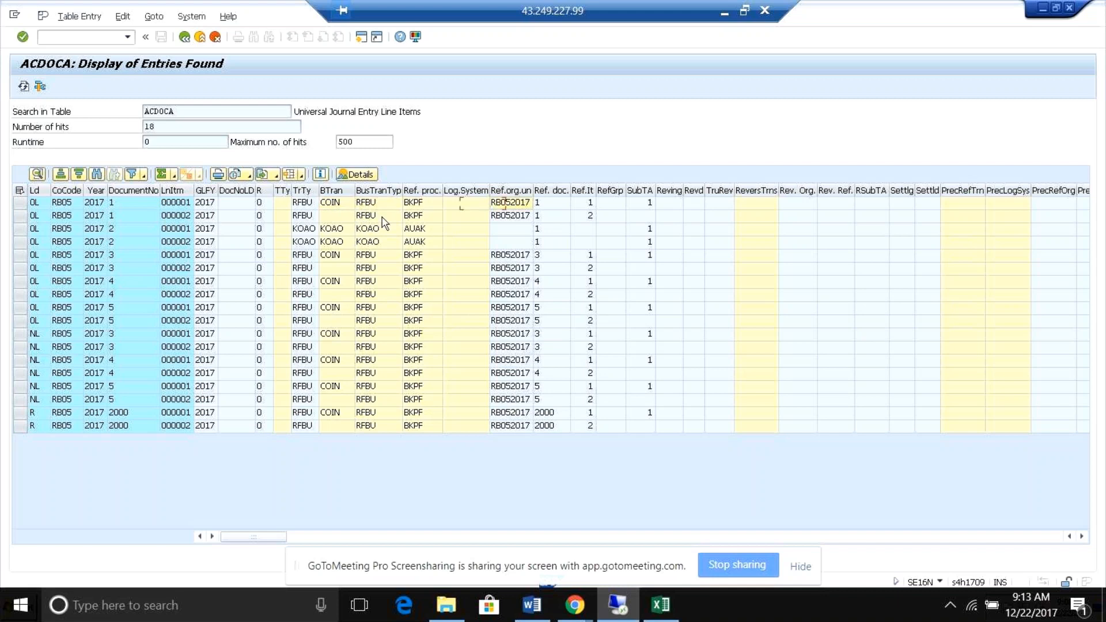
key("Right")
key("Right")
key("Right")
key("Right")
key("Right")
key("Right")
key("Right")
key("Right")
key("Right")
key("Right")
key("Right")
key("Right")
key("Right")
key("Right")
key("Right")
key("Right")
key("Right")
key("Right")
key("Right")
key("Right")
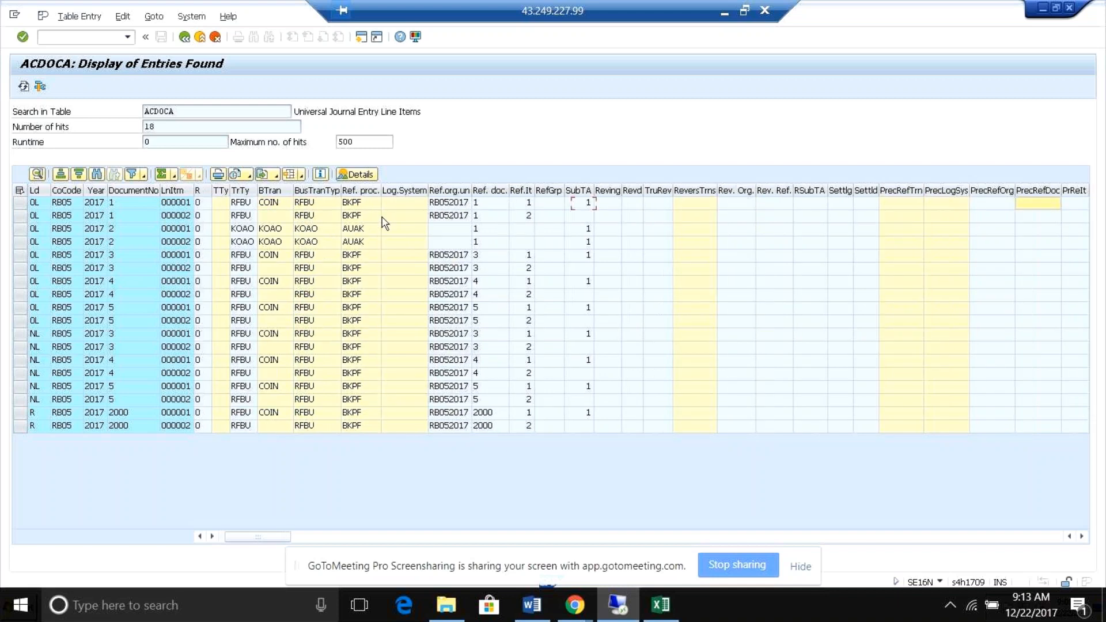
key("Right")
key("Right")
key("Right")
key("Right")
key("Right")
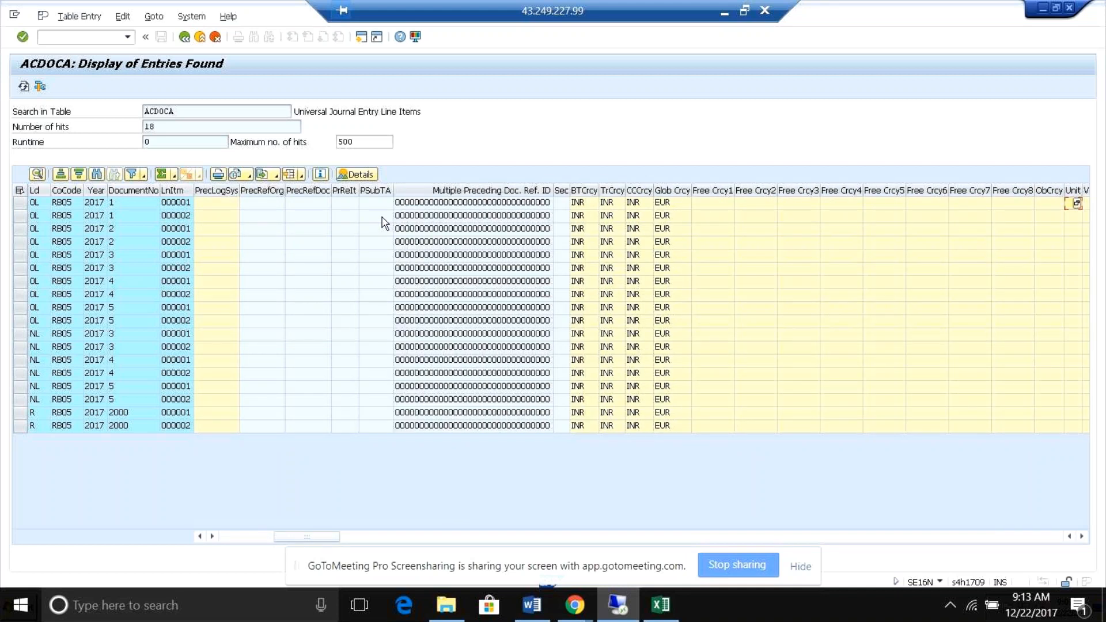
key("Right")
key("Right")
key("Right")
key("Right")
key("Right")
key("Right")
key("Right")
key("Right")
key("Right")
key("Right")
key("Right")
key("Right")
key("Right")
key("Right")
key("Right")
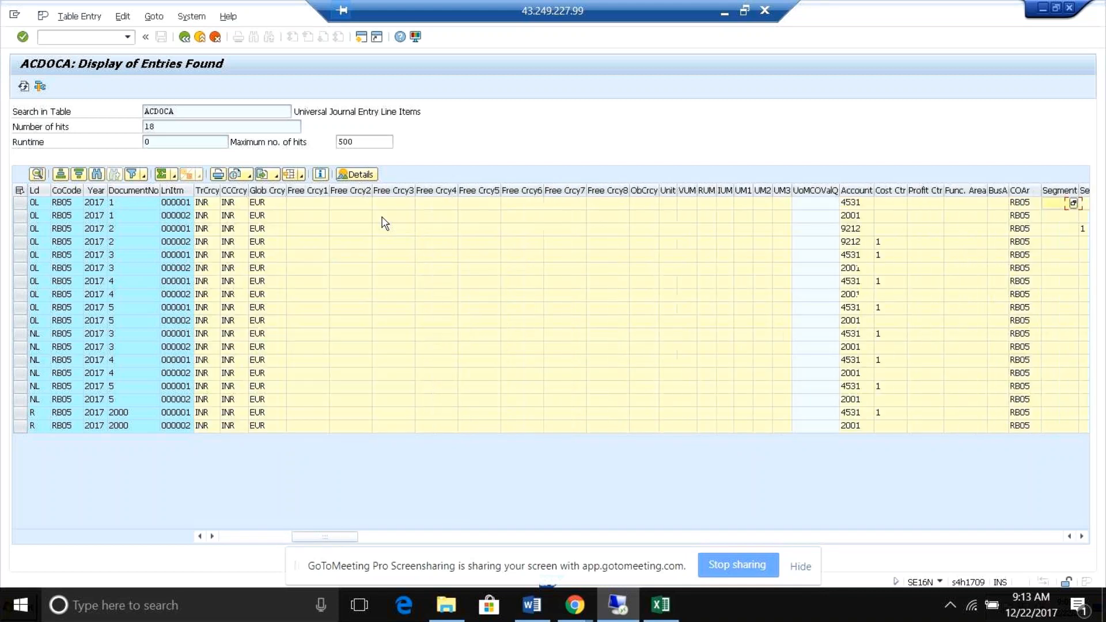
Check the document type of document 2's line items in the ACDOCA entries.
key("Right")
key("Right")
key("Right")
key("Right")
key("Right")
key("Right")
key("Right")
key("Right")
key("Right")
key("Right")
key("Right")
key("Right")
key("Right")
key("Right")
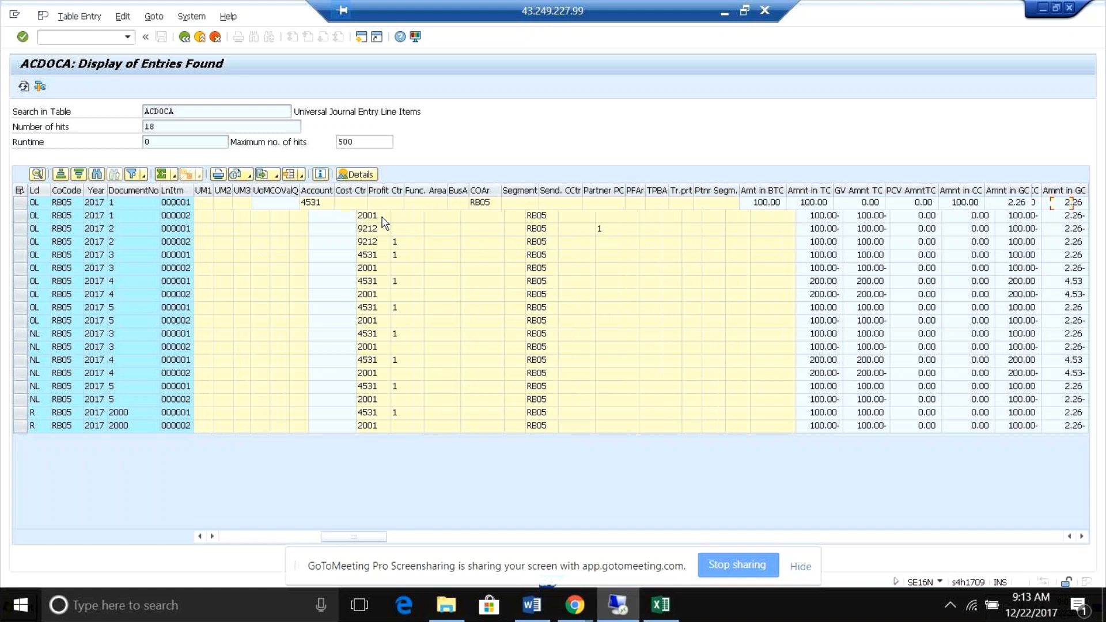
key("Right")
key("Right")
key("Right")
key("Right")
key("Right")
key("Right")
key("Right")
key("Right")
key("Right")
key("Right")
key("Right")
key("Right")
key("Right")
key("Right")
key("Right")
key("Right")
key("Right")
key("Right")
key("Right")
key("Right")
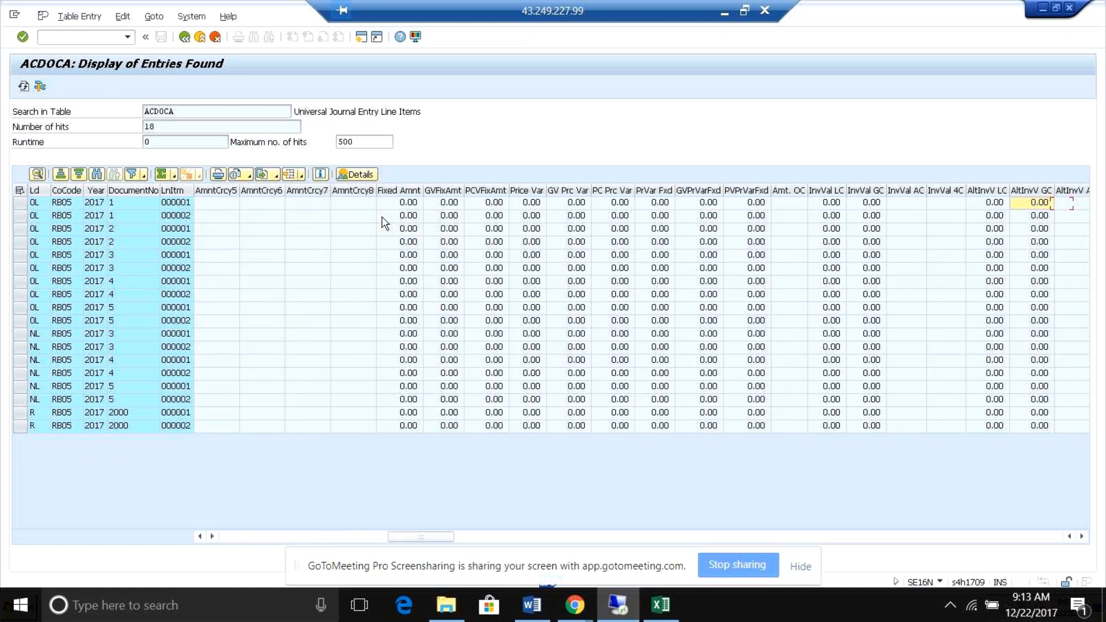
key("Right")
key("Right")
key("Right")
key("Right")
key("Right")
key("Right")
key("Right")
key("Right")
key("Right")
key("Right")
key("Right")
key("Right")
key("Right")
key("Right")
key("Right")
key("Right")
key("Right")
key("Right")
key("Right")
key("Right")
key("Right")
key("Right")
key("Right")
key("Right")
key("Right")
key("Right")
key("Right")
key("Right")
key("Right")
key("Right")
key("Right")
key("Right")
key("Right")
key("Right")
key("Right")
key("Right")
key("Right")
key("Right")
key("Right")
key("Right")
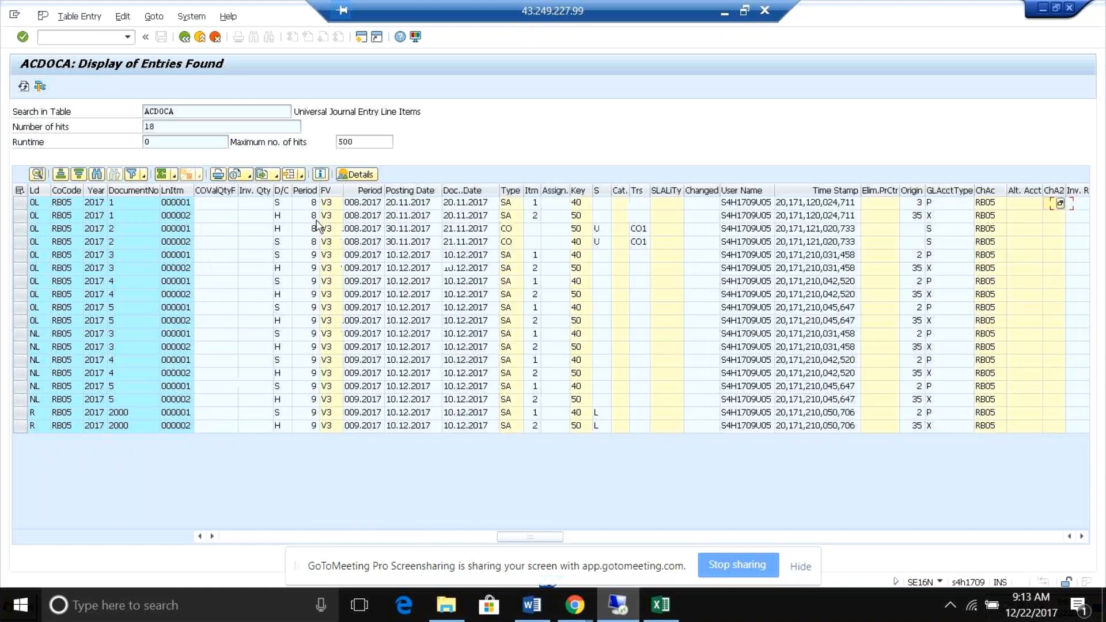
left_click(468, 229)
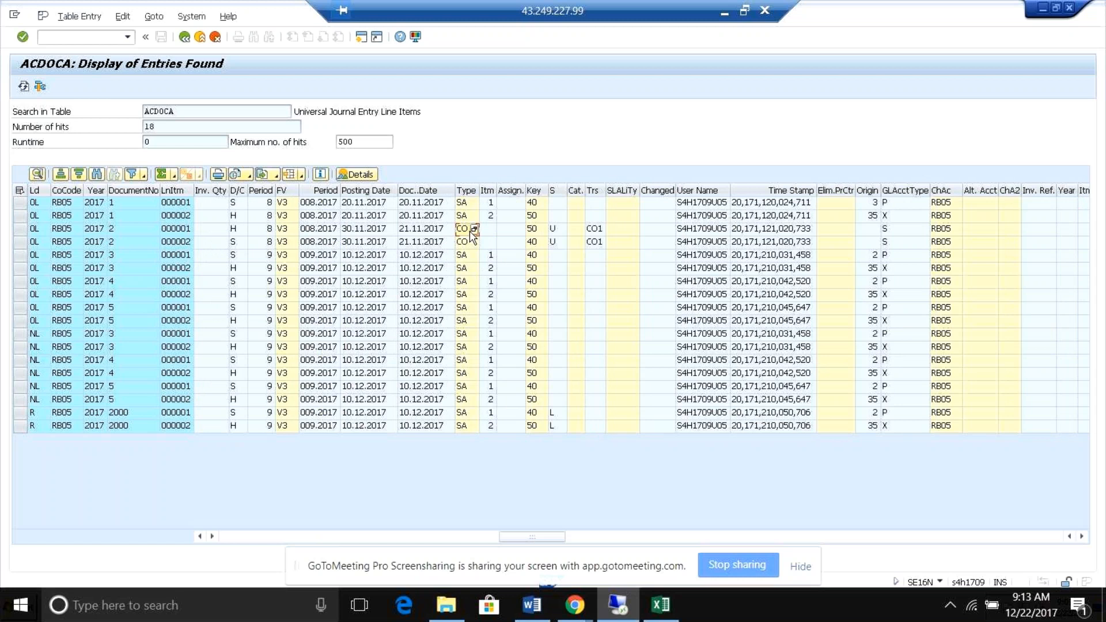
left_click(473, 229)
left_click(491, 286)
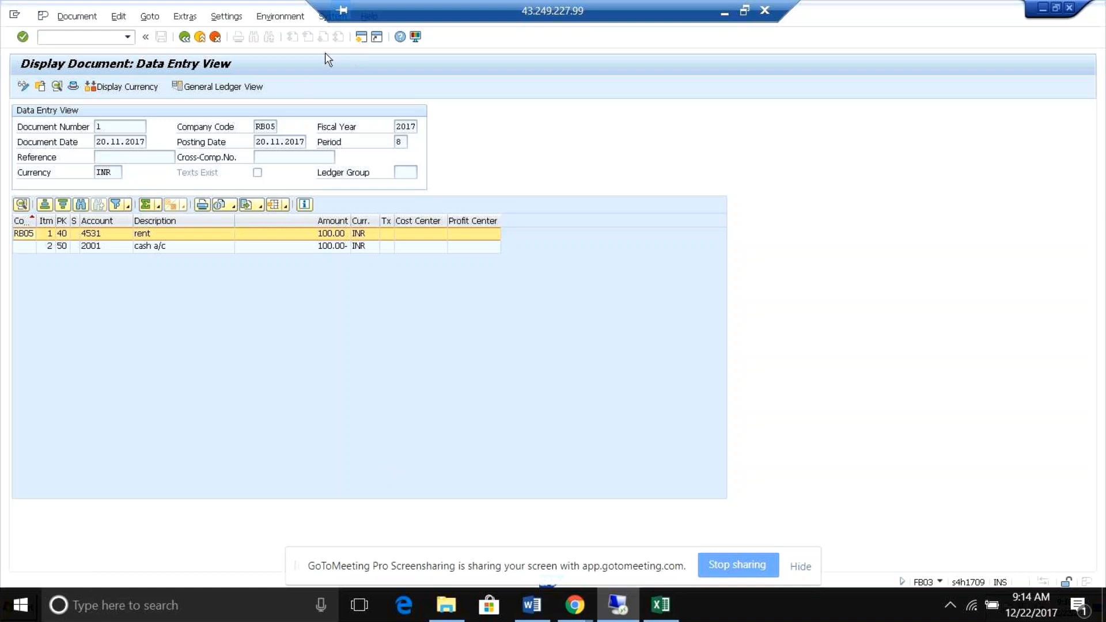
Leave document 1's display and switch to the Word configuration list to review its items through the FBL1H, FBL5H and FBL3H reports.
left_click(184, 37)
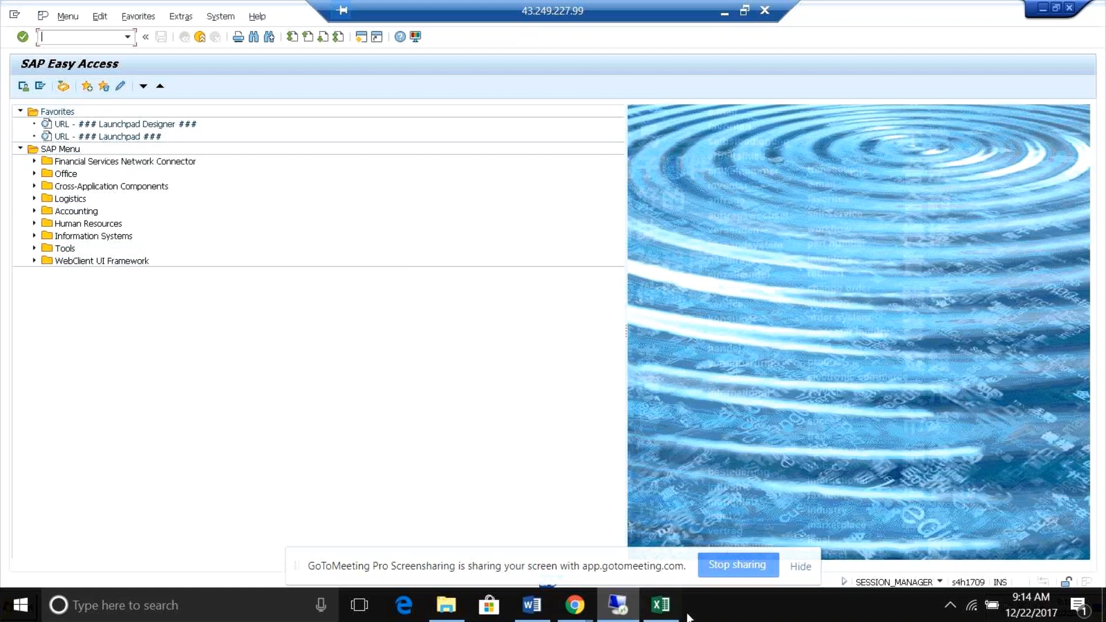
left_click(531, 604)
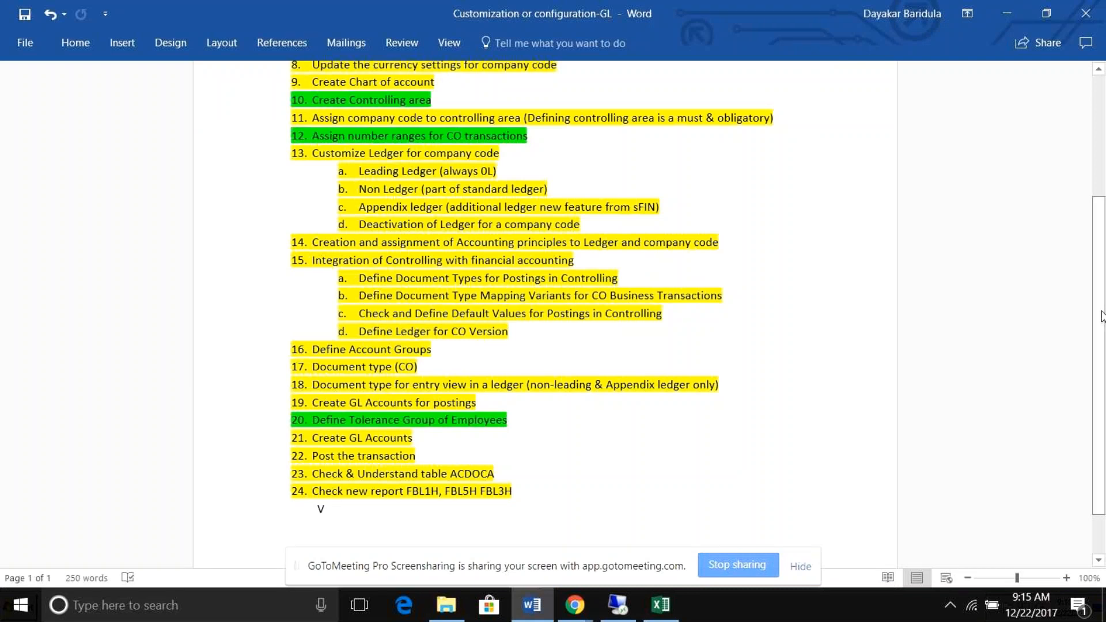
left_click_drag(1101, 315, 1101, 352)
left_click_drag(520, 428, 312, 435)
left_click(464, 475)
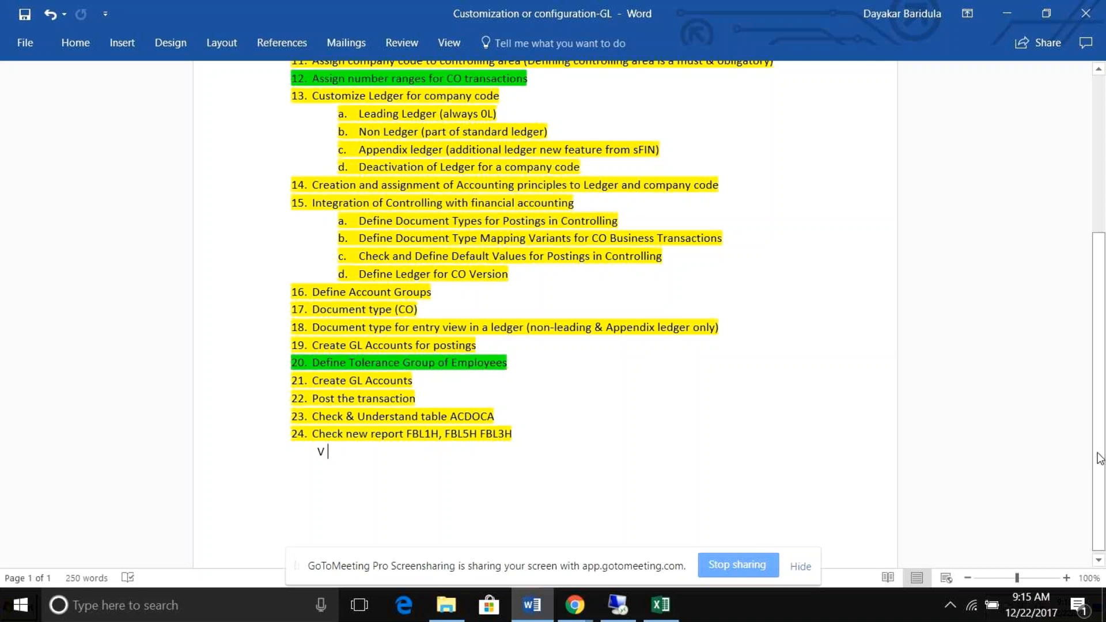
left_click_drag(1100, 458, 1101, 380)
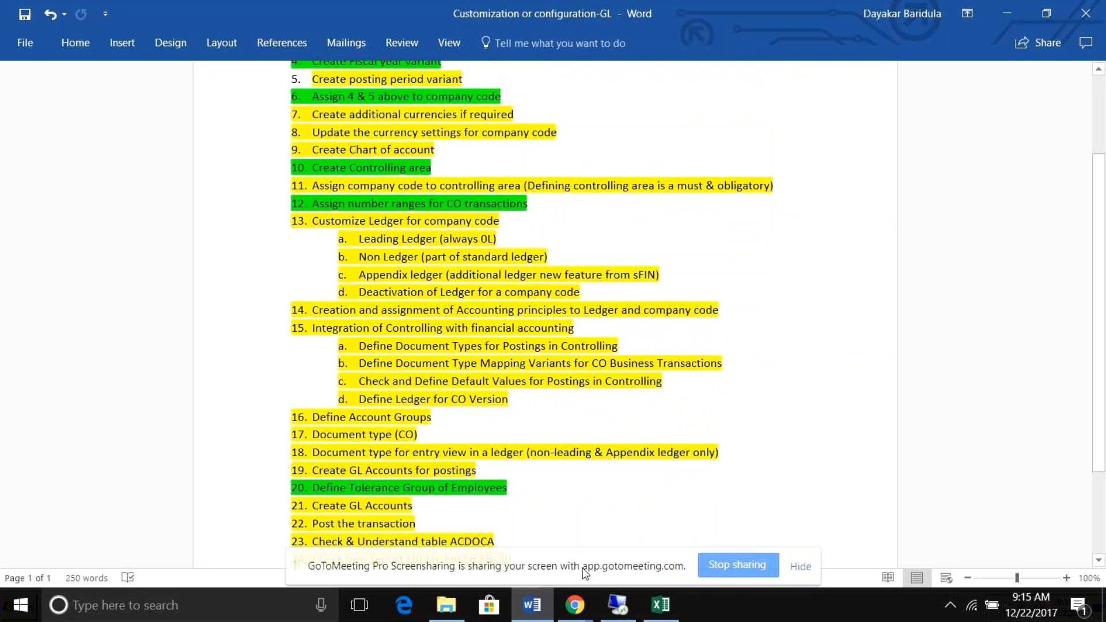
Switch to the practise-s4hana-finance-GL workbook in Excel and dismiss its document recovery notice.
left_click(660, 605)
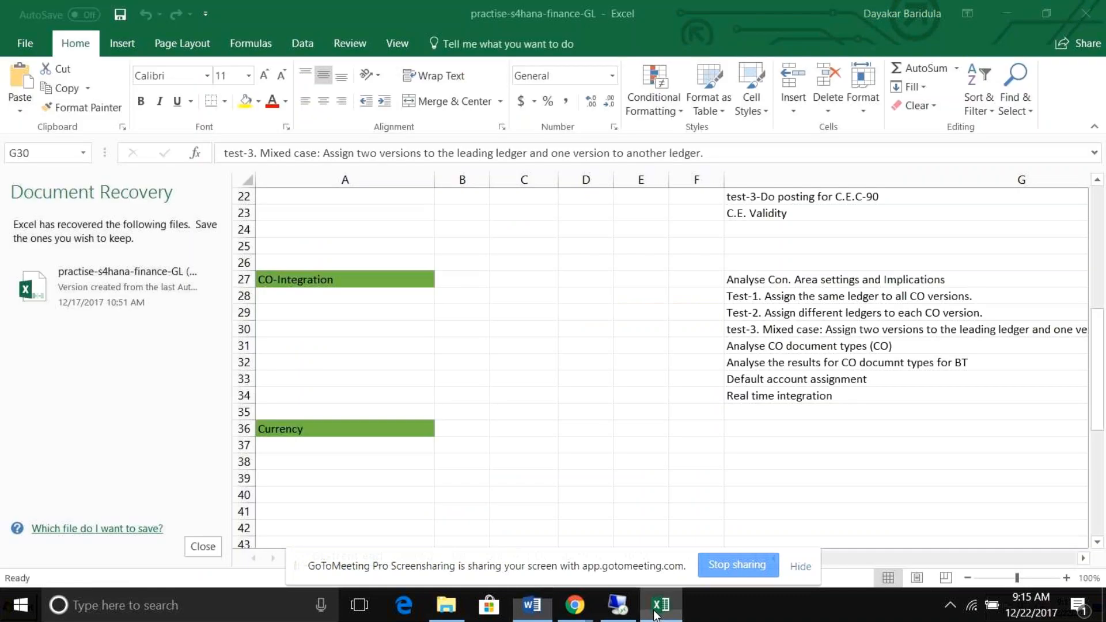
left_click(203, 546)
left_click(254, 237)
left_click(429, 278)
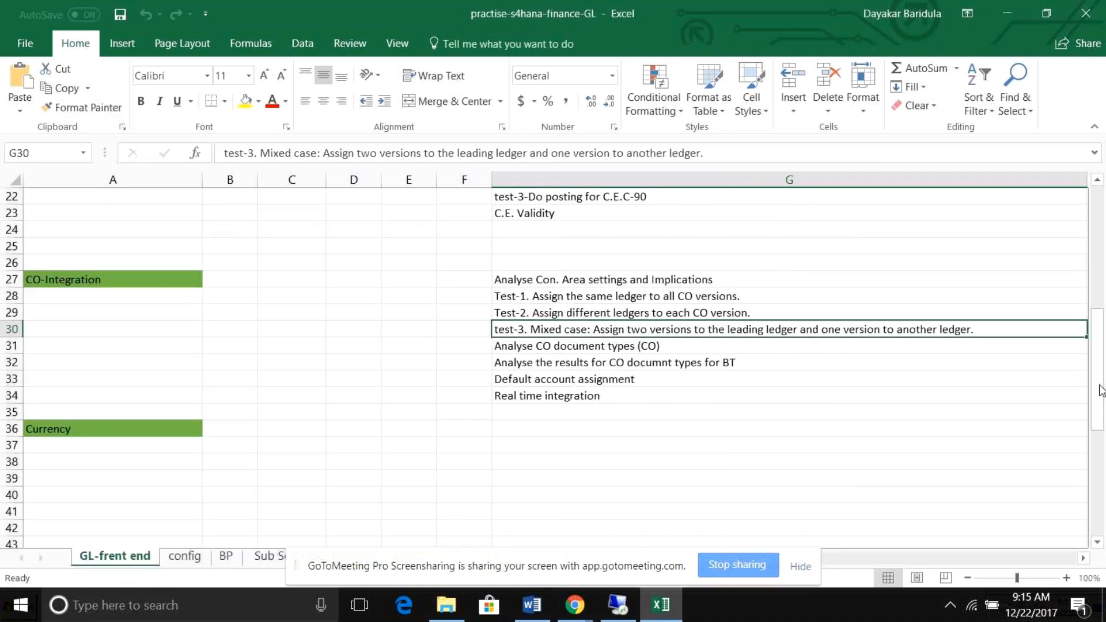
Review the Ext-Ledger tests 1 to 4 and the leading, non-leading and extension ledgers of standard ledger group AC.
left_click_drag(1098, 390, 1098, 262)
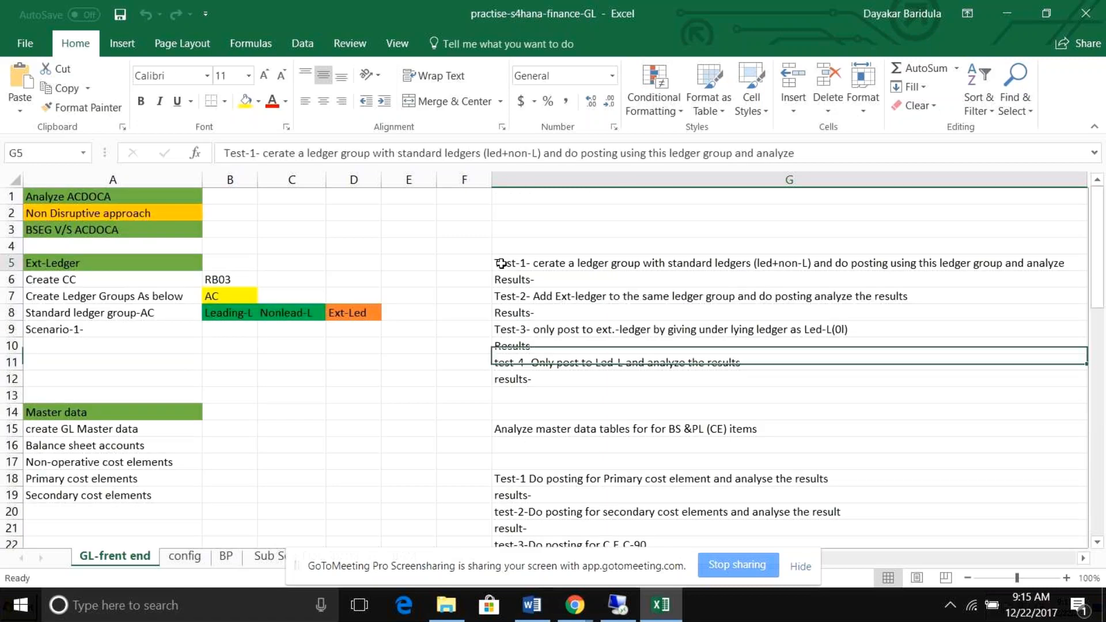
left_click_drag(501, 263, 587, 377)
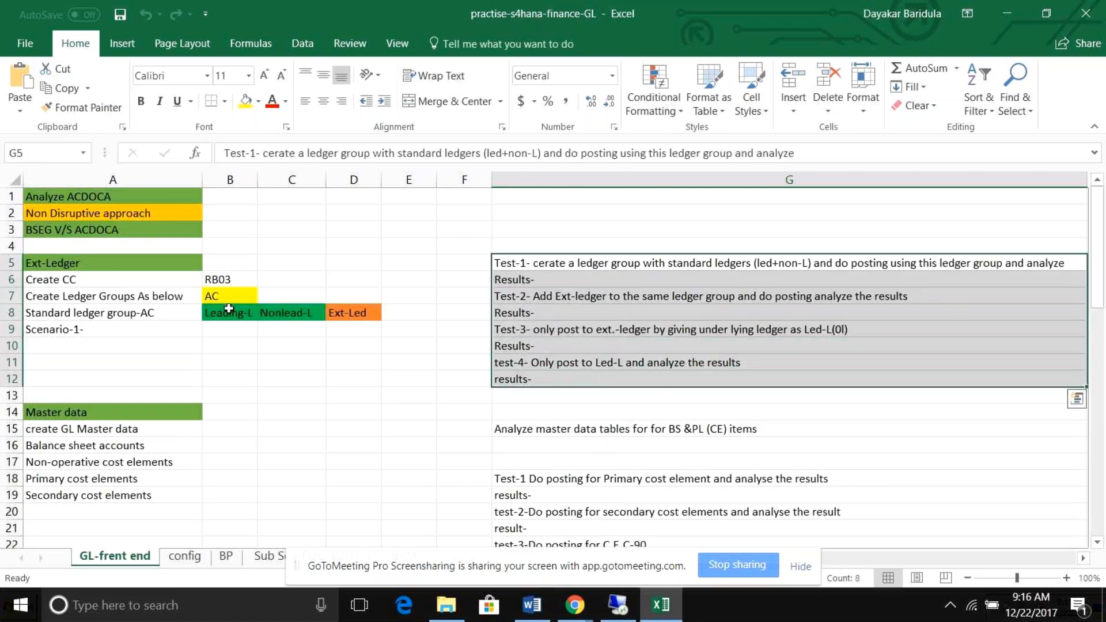
left_click(229, 310)
left_click(283, 312)
left_click(349, 312)
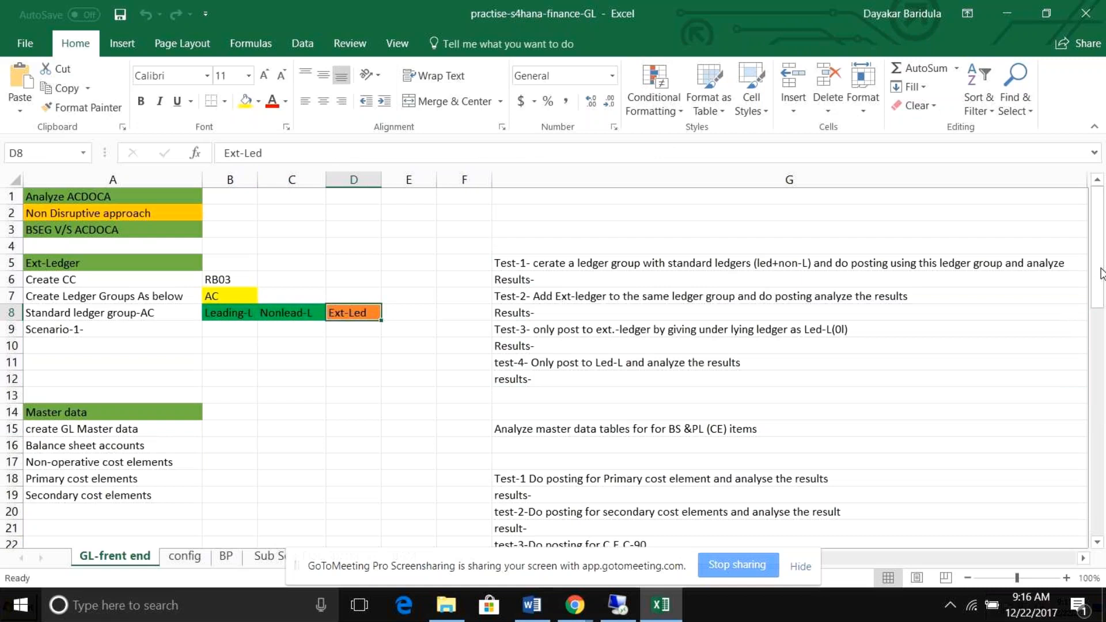
Review the Master data section's GL account tasks and its posting tests for primary, secondary and category 90 cost elements.
left_click_drag(1099, 274, 1100, 274)
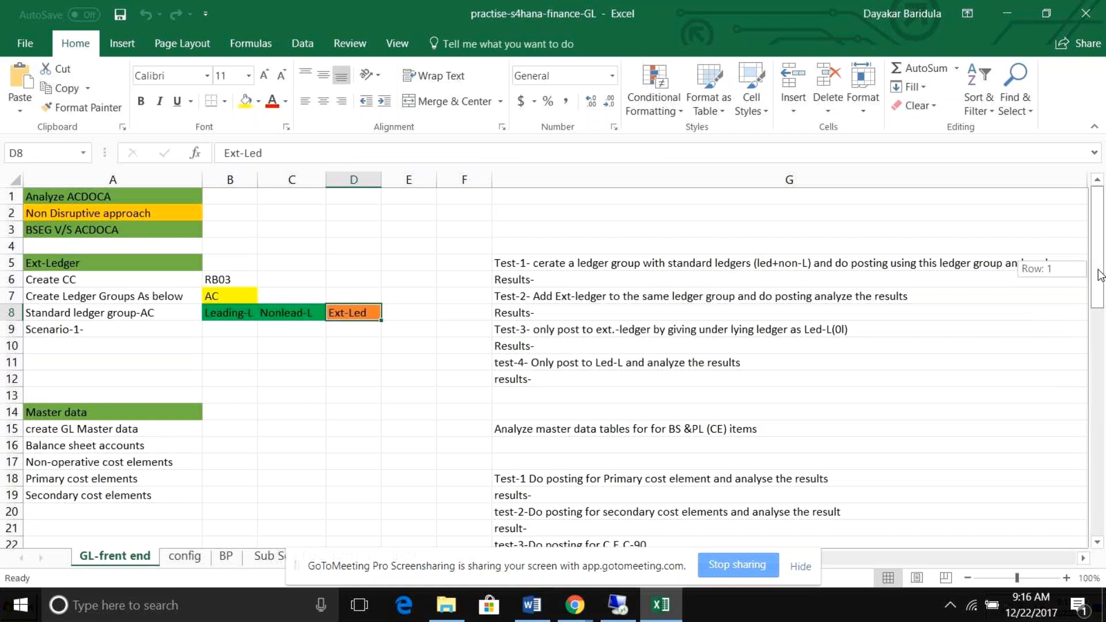
left_click_drag(1100, 274, 1101, 311)
left_click(119, 331)
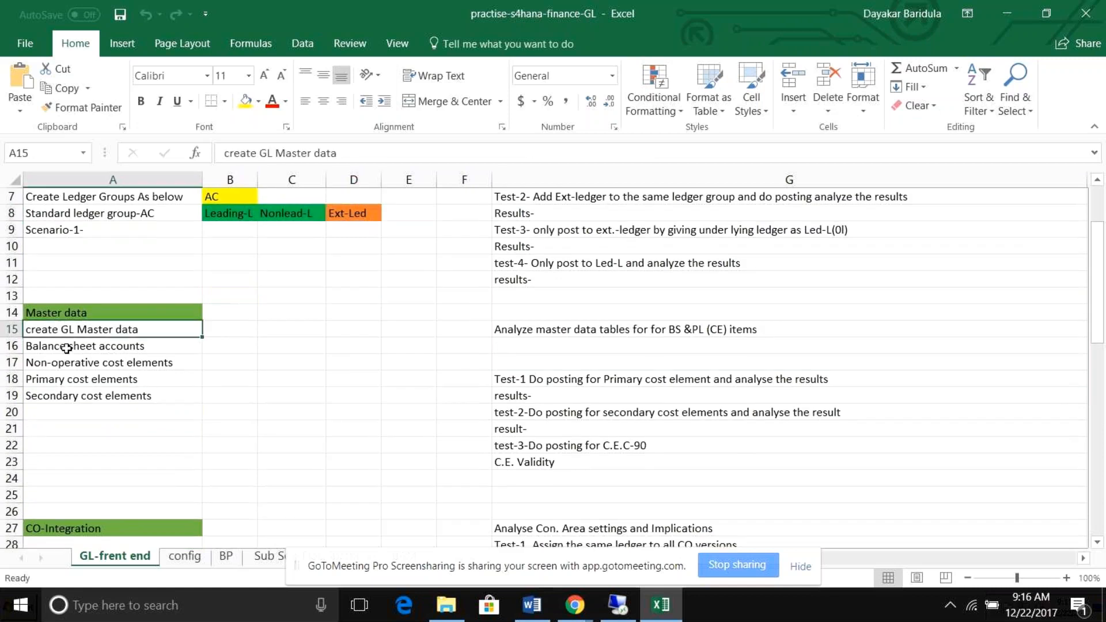
left_click(70, 411)
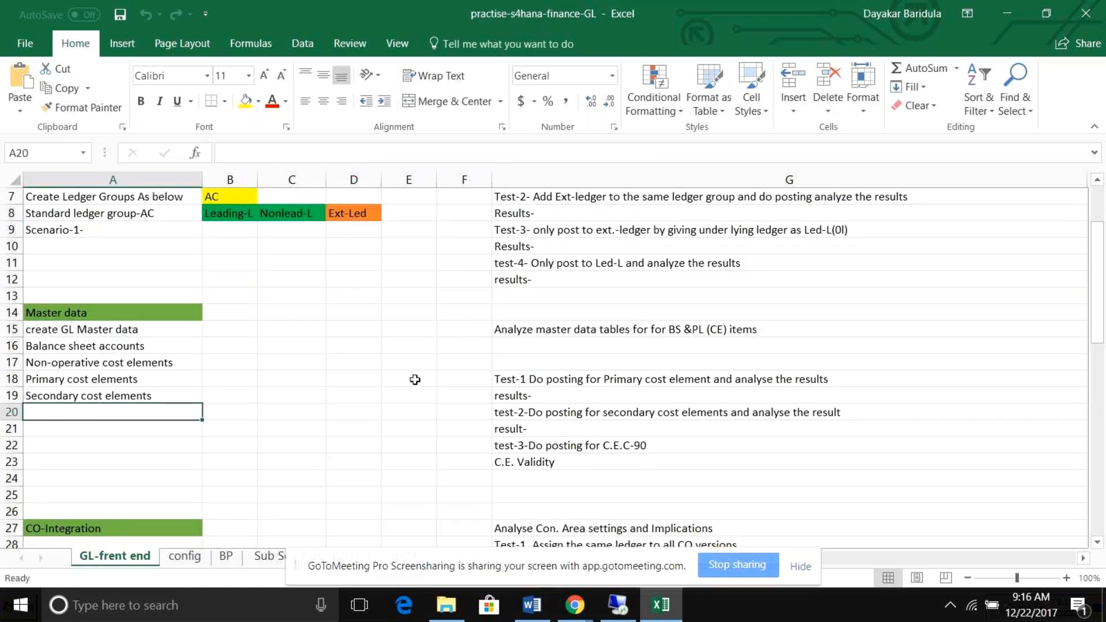
left_click(657, 382)
left_click(686, 413)
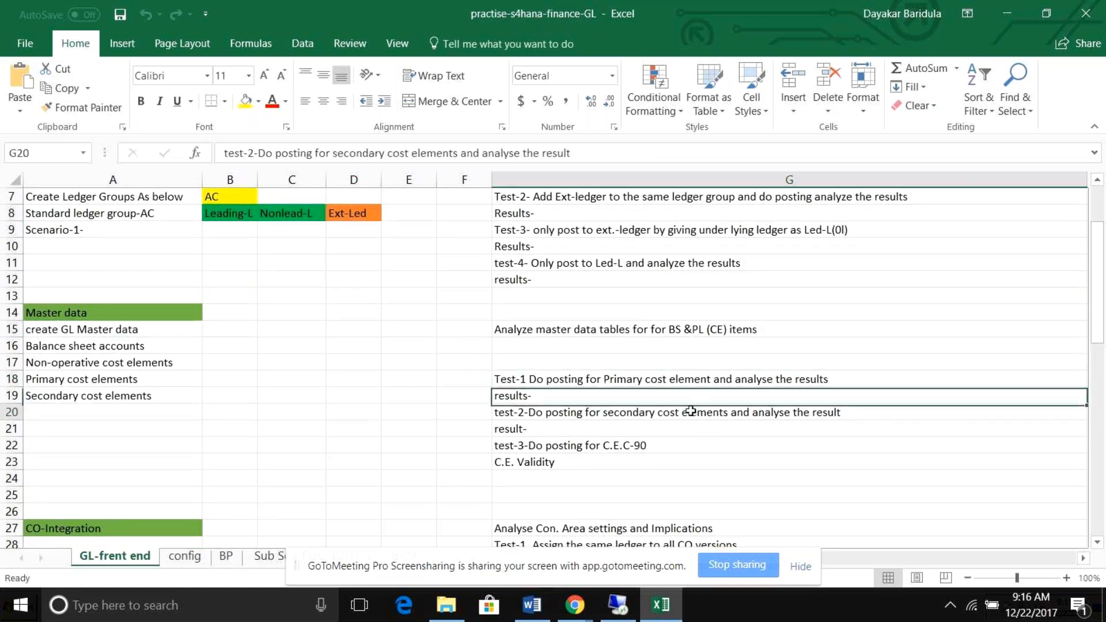
left_click(649, 450)
left_click(622, 464)
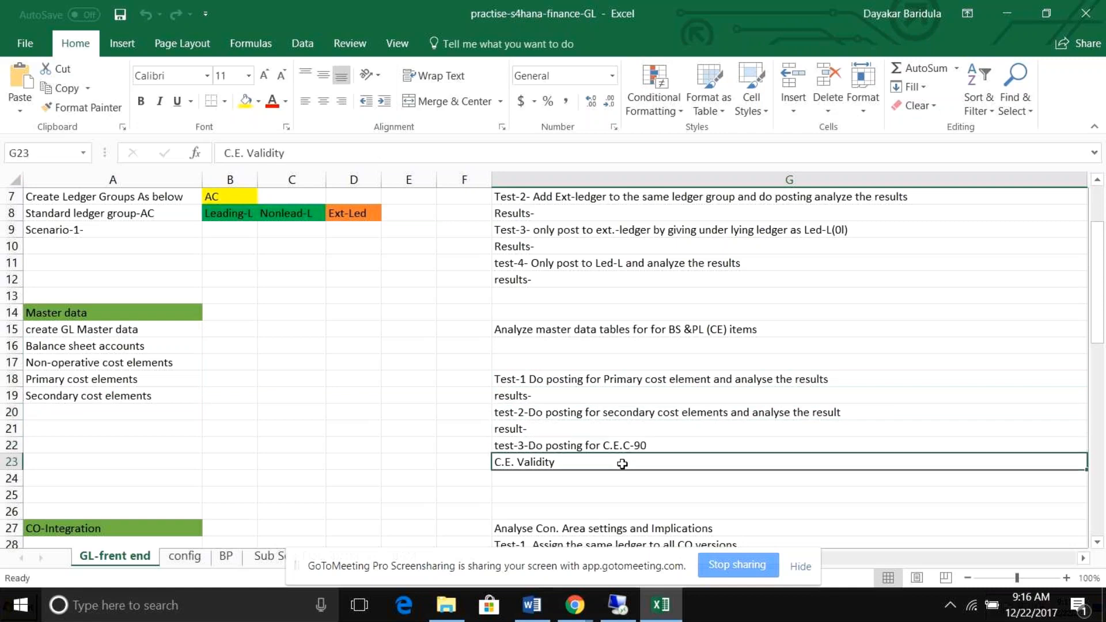
Review the CO-Integration section's controlling area analysis and its three tests for assigning ledgers to CO versions.
left_click_drag(1097, 338, 1097, 421)
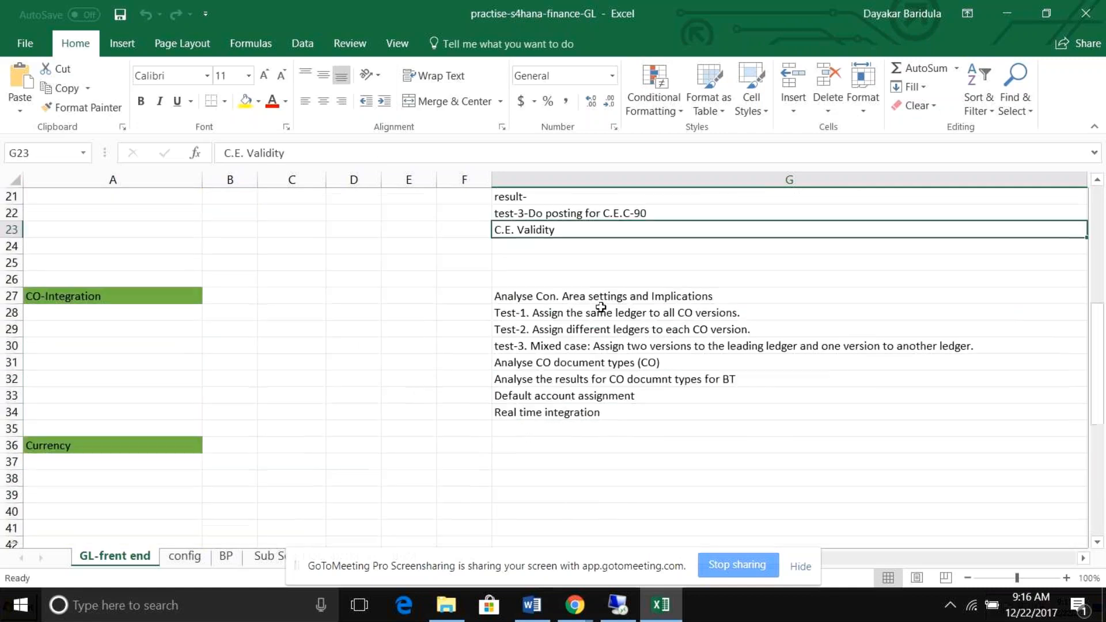
left_click(584, 310)
left_click(584, 295)
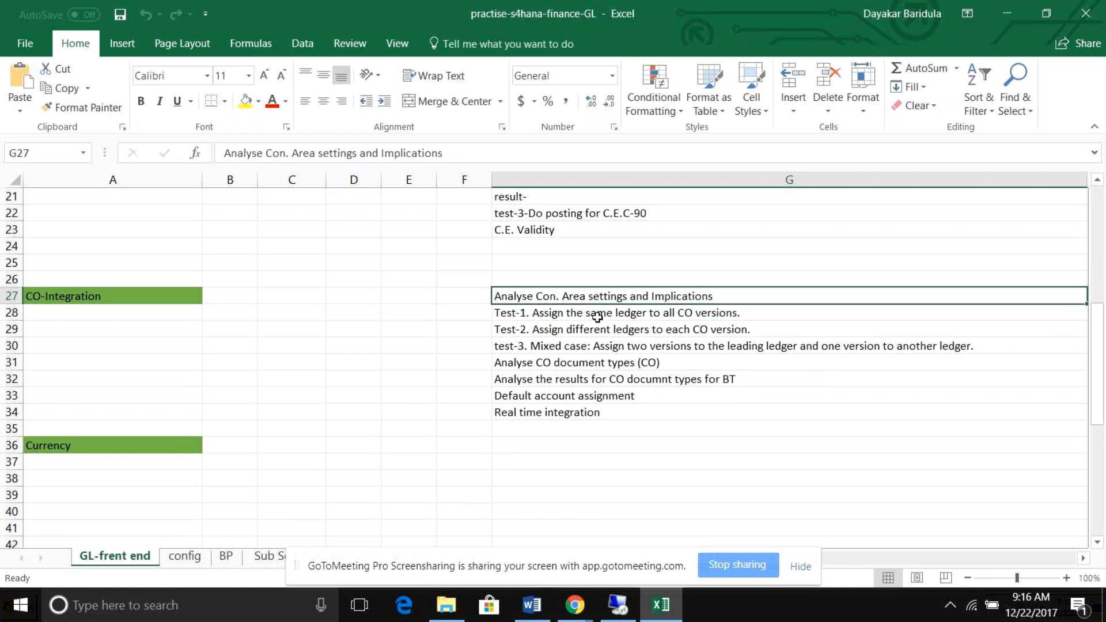
left_click(598, 314)
left_click(602, 329)
left_click(602, 346)
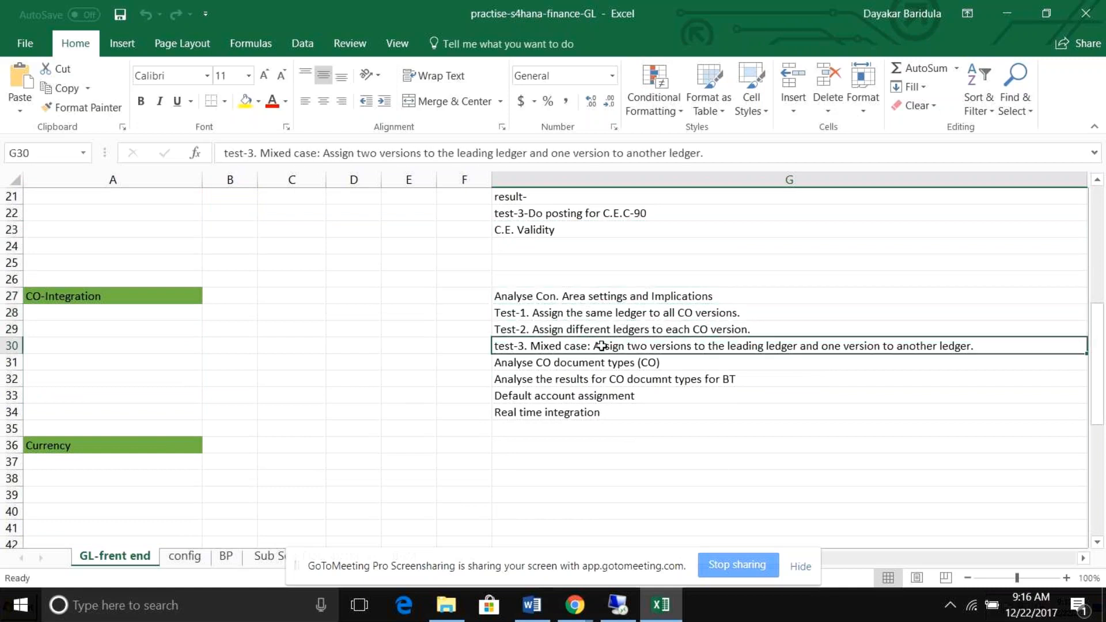
Review the remaining practice topics, including subsequent document splitting, obsolete S/4HANA settings and Fiori GL apps, and return to the sheet's beginning.
left_click_drag(1098, 375, 1100, 440)
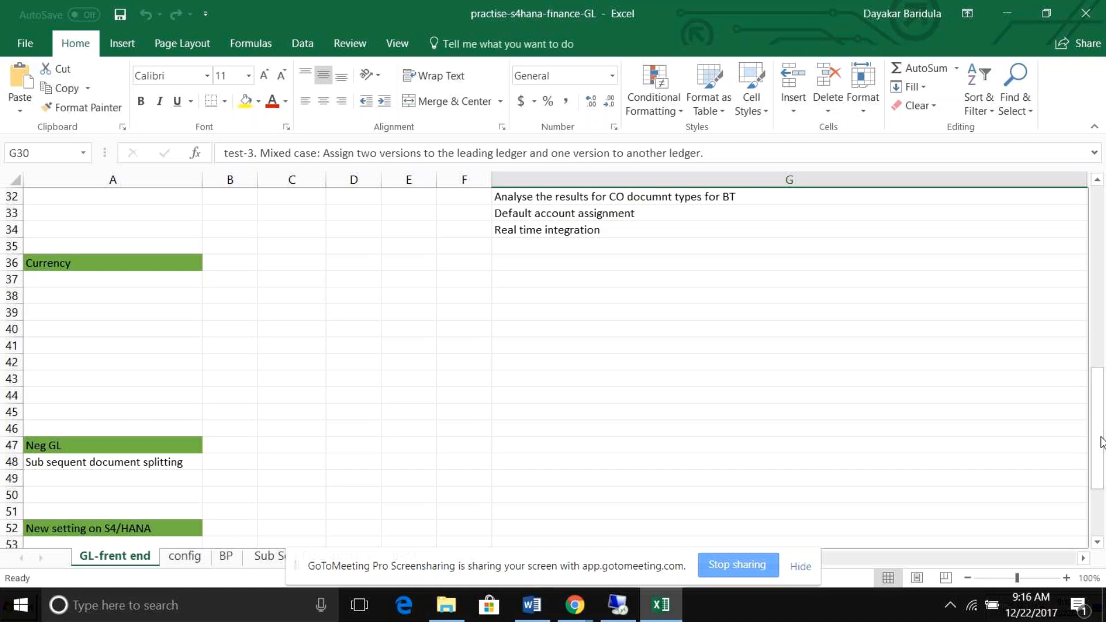
left_click_drag(1100, 442, 1102, 505)
left_click(140, 377)
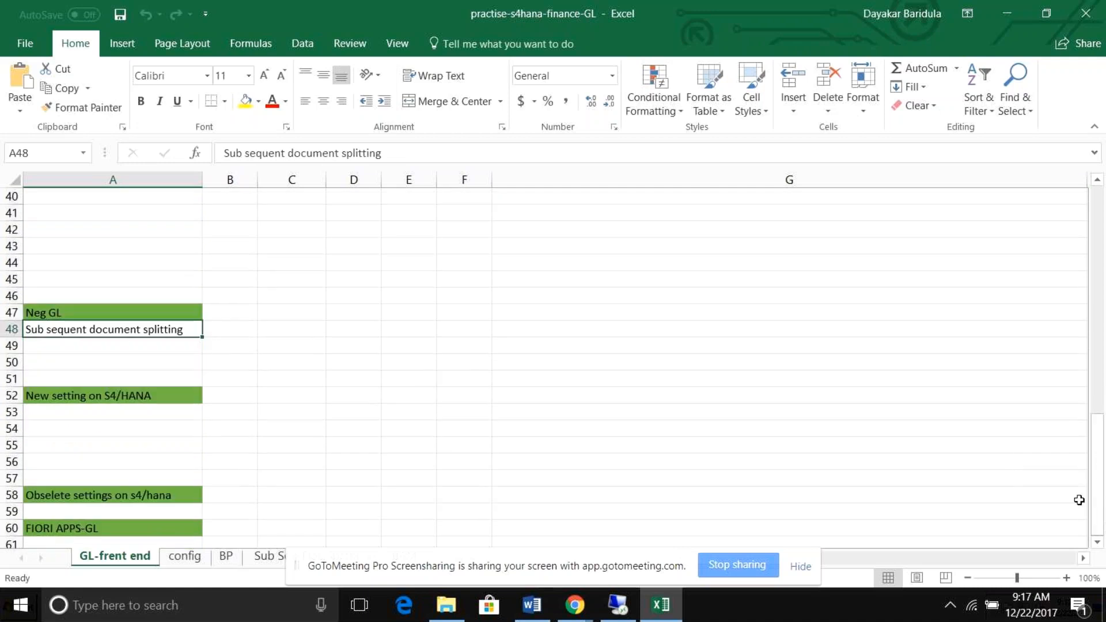
left_click(163, 495)
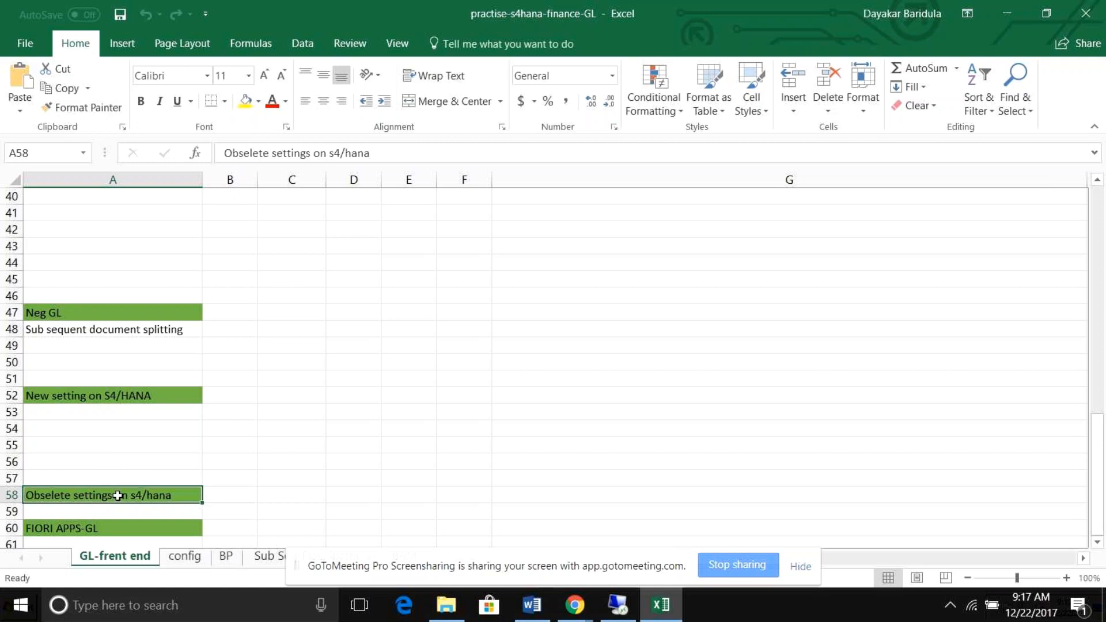
left_click(117, 530)
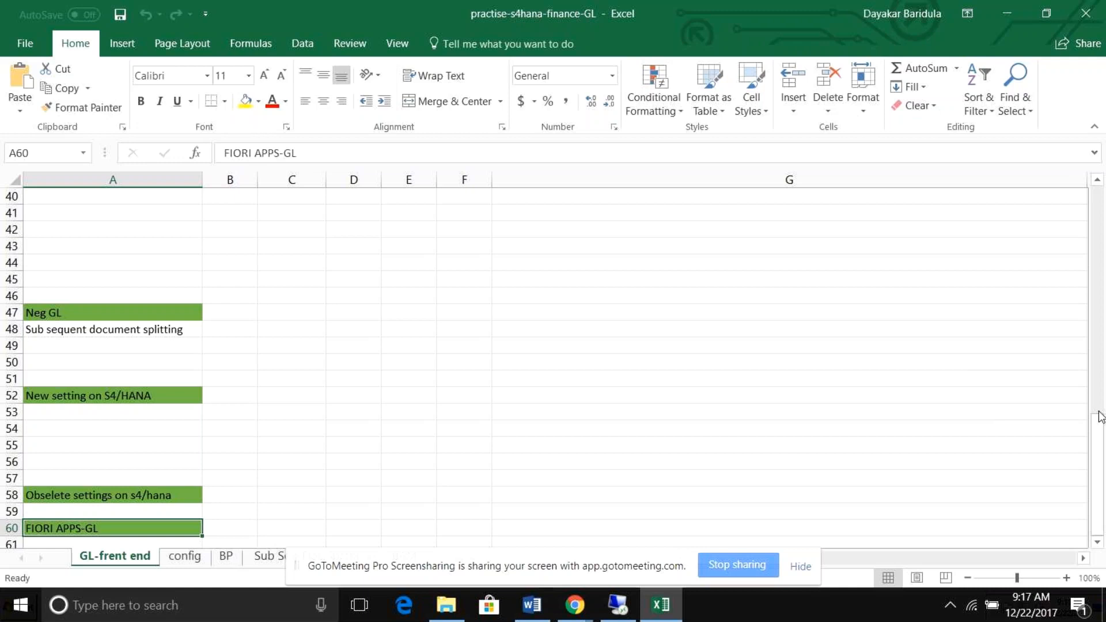
left_click_drag(1099, 416, 1099, 192)
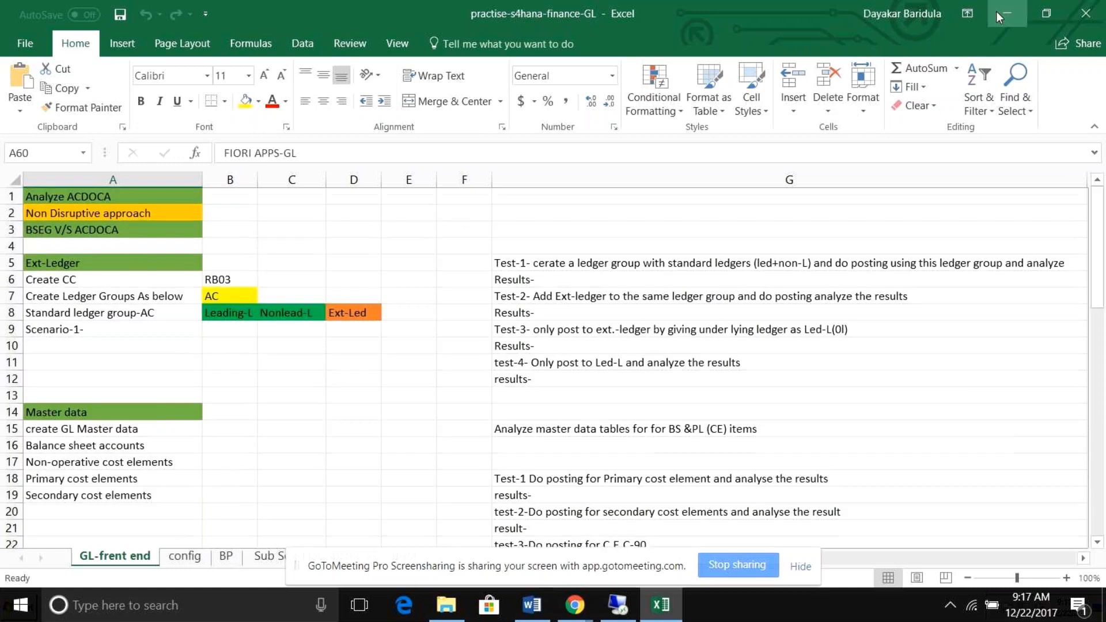
Minimize the workbook, the Word document and the remote desktop session to return to the GoToMeeting page in Chrome.
left_click(999, 11)
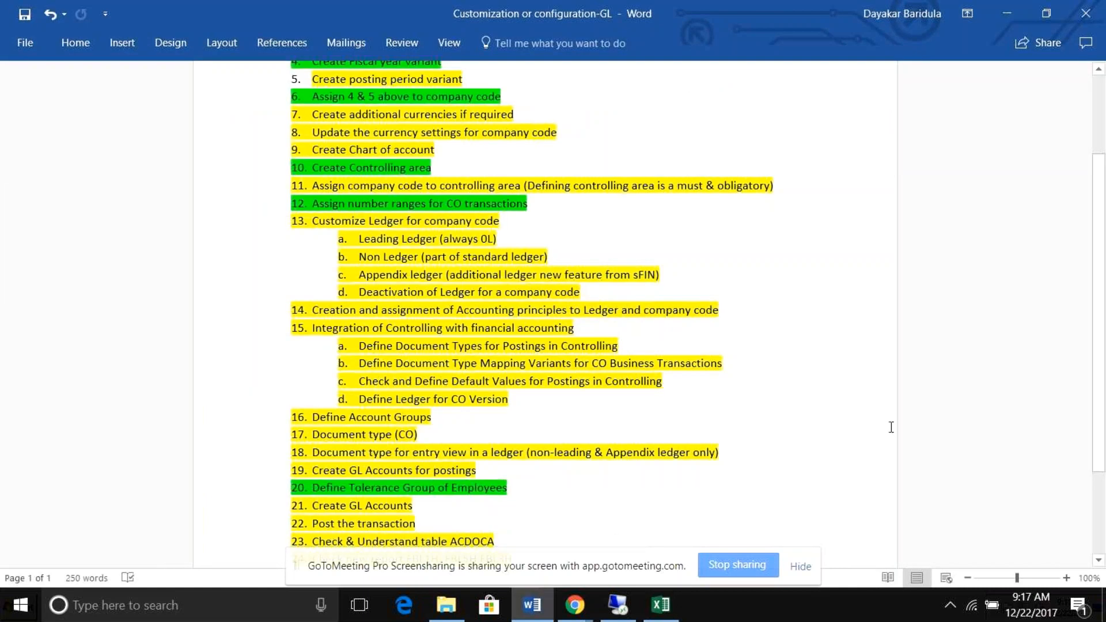
left_click(1007, 16)
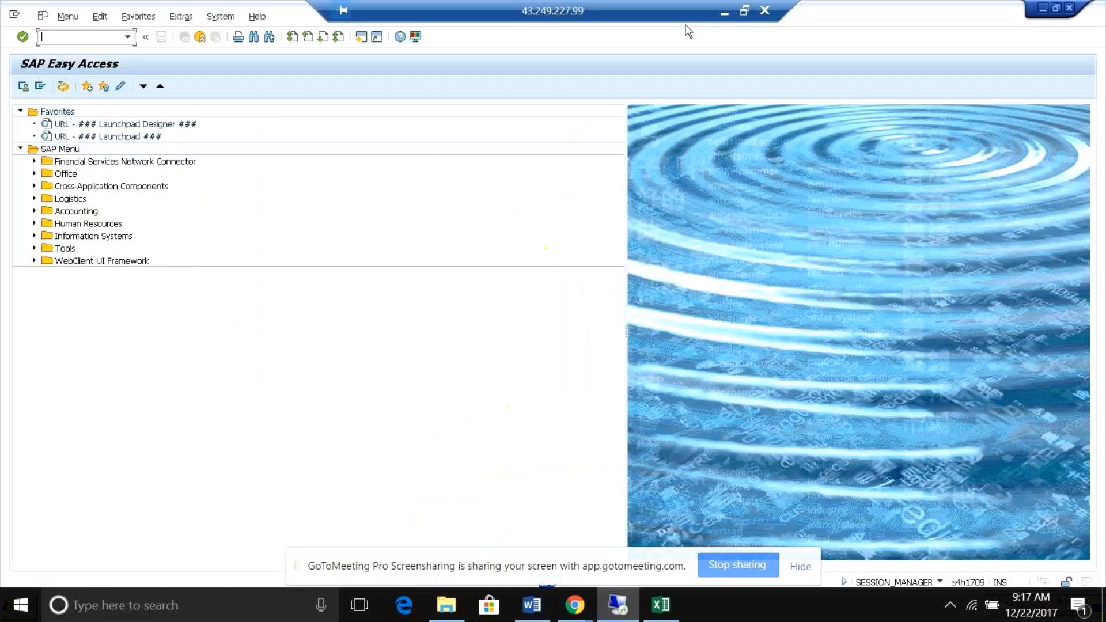
left_click(725, 16)
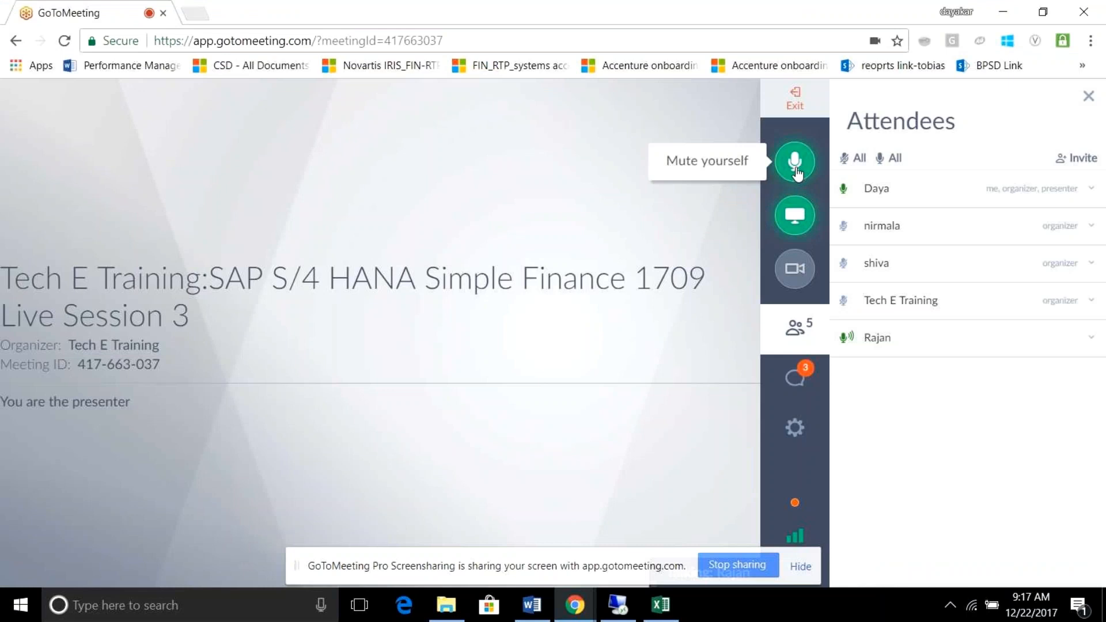